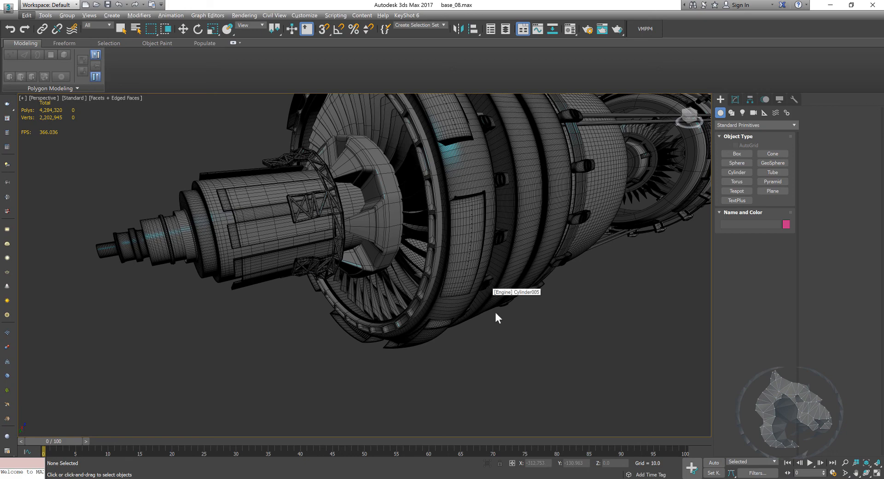
Examine the engine model in the Perspective view, from the main body to the separate ring sections along the connecting rods.
alt+middle_drag(495, 312, 475, 329)
scroll(528, 355, down, 6)
middle_drag(474, 330, 547, 326)
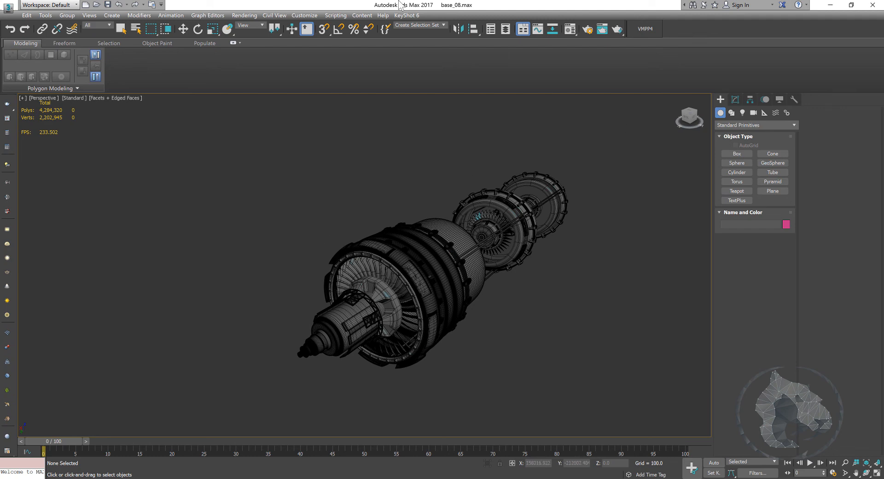
alt+middle_drag(559, 286, 431, 271)
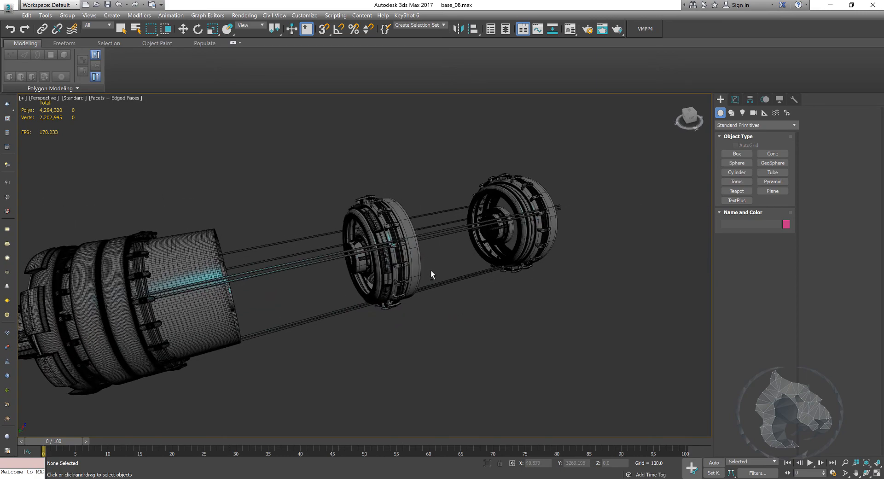
scroll(431, 269, down, 2)
scroll(427, 256, up, 6)
scroll(512, 232, down, 8)
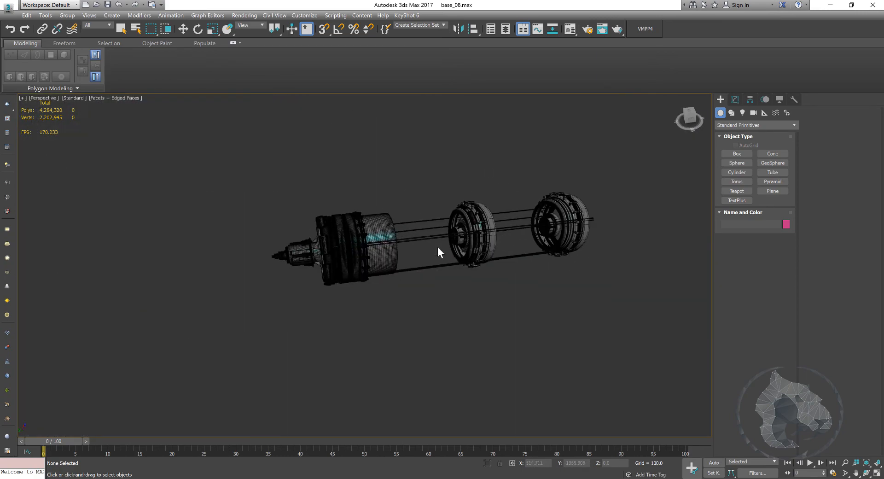
scroll(426, 267, up, 6)
scroll(475, 281, down, 3)
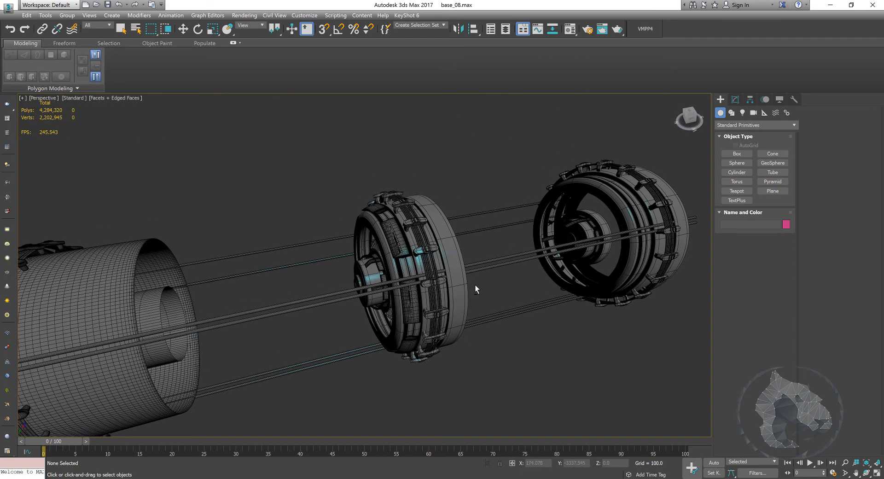
alt+middle_drag(473, 277, 473, 293)
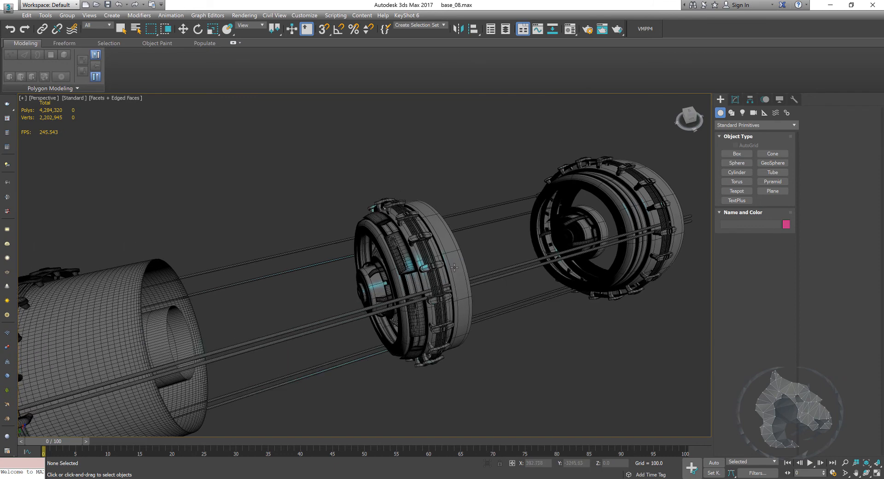
scroll(412, 239, up, 5)
alt+middle_drag(411, 239, 442, 240)
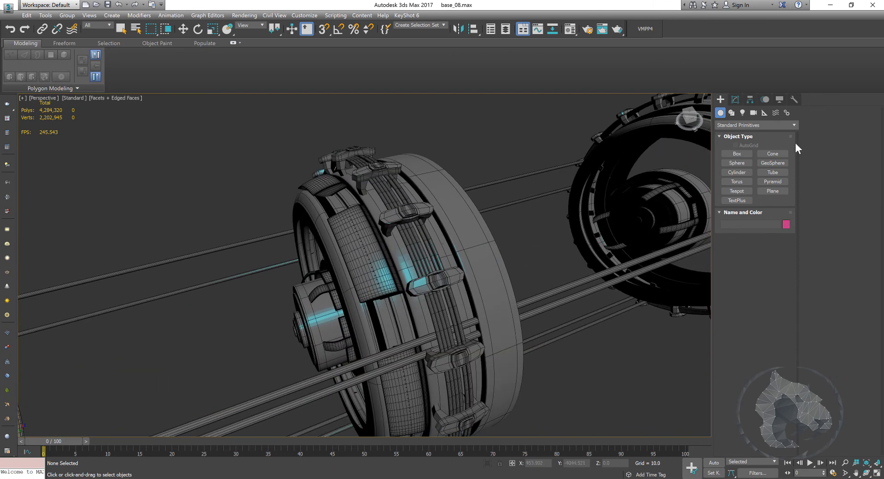
Draw a three-segment bracket-shaped Line about 300 wide and 60 high, snapped to the grid, above the main body's rear cylinder in the Left view.
click(736, 100)
click(721, 101)
click(732, 112)
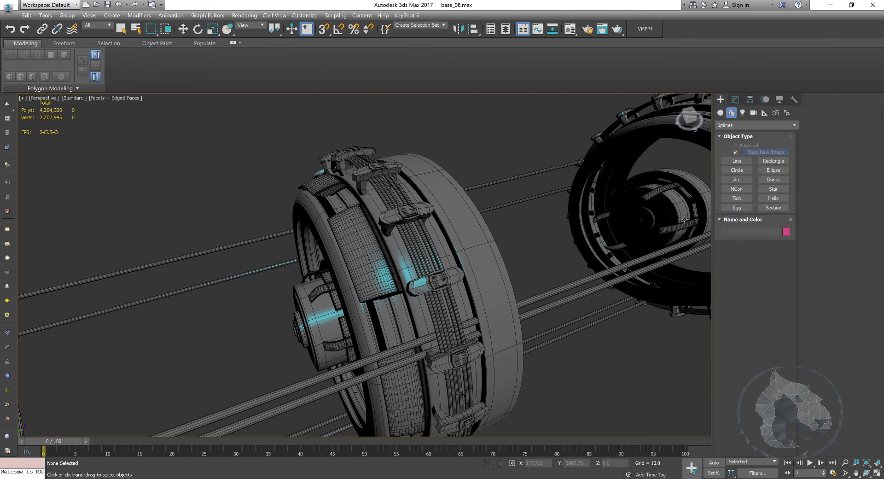
click(727, 163)
key(alt+w)
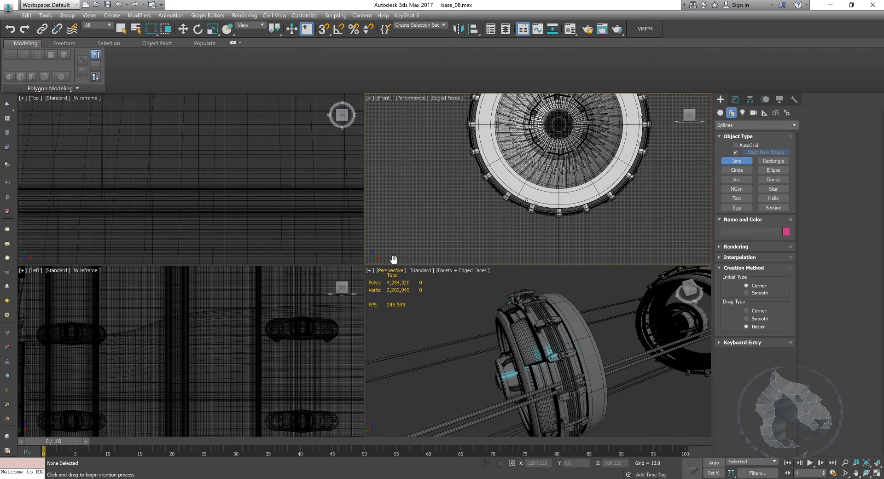
middle_drag(394, 260, 391, 263)
middle_drag(166, 354, 187, 353)
middle_drag(611, 140, 613, 142)
middle_drag(192, 356, 257, 355)
key(alt+w)
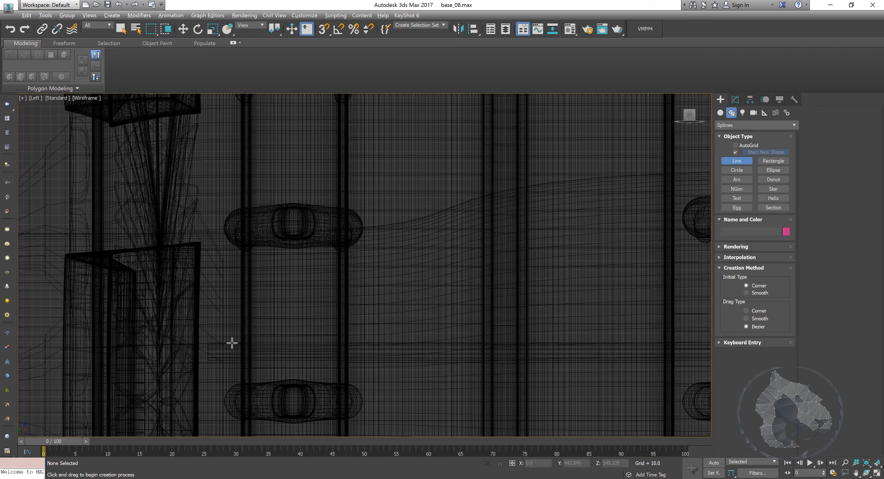
scroll(231, 343, down, 6)
middle_drag(302, 385, 268, 306)
scroll(307, 302, down, 3)
scroll(341, 329, up, 3)
middle_drag(308, 231, 388, 188)
scroll(388, 187, up, 1)
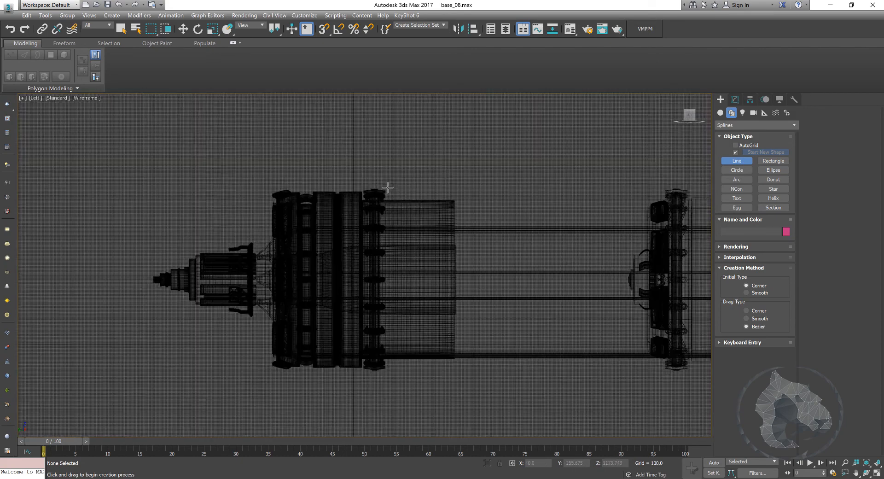
scroll(401, 201, up, 4)
scroll(452, 199, down, 4)
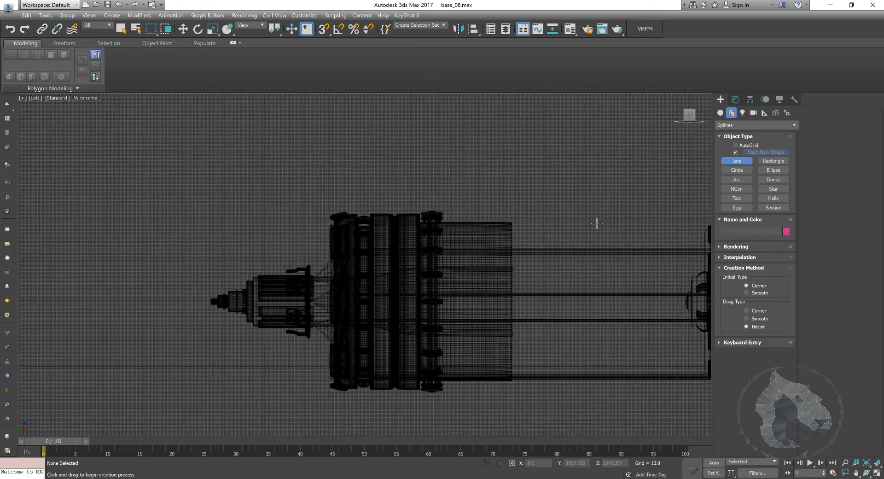
middle_drag(598, 224, 167, 170)
scroll(543, 263, up, 4)
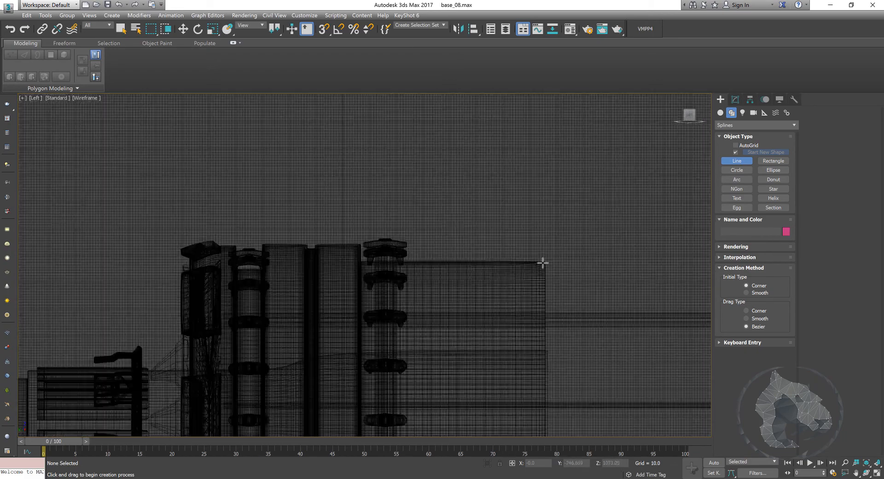
scroll(454, 246, up, 3)
key(s)
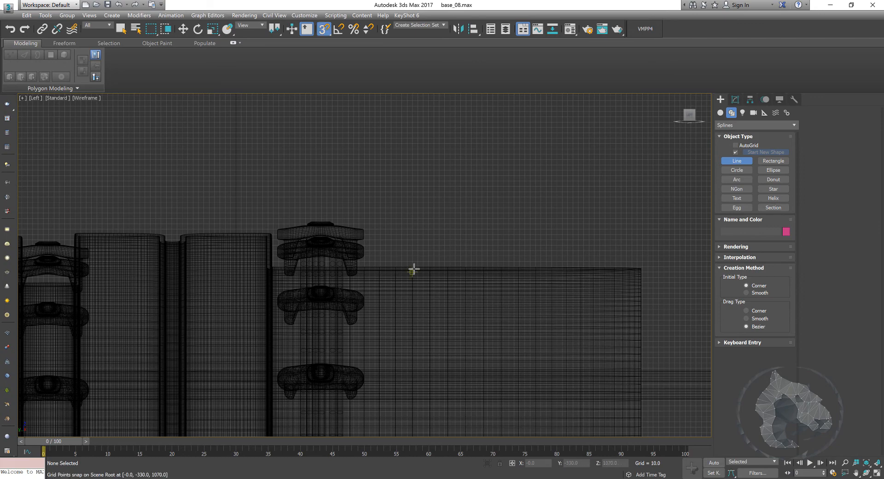
middle_drag(415, 269, 423, 261)
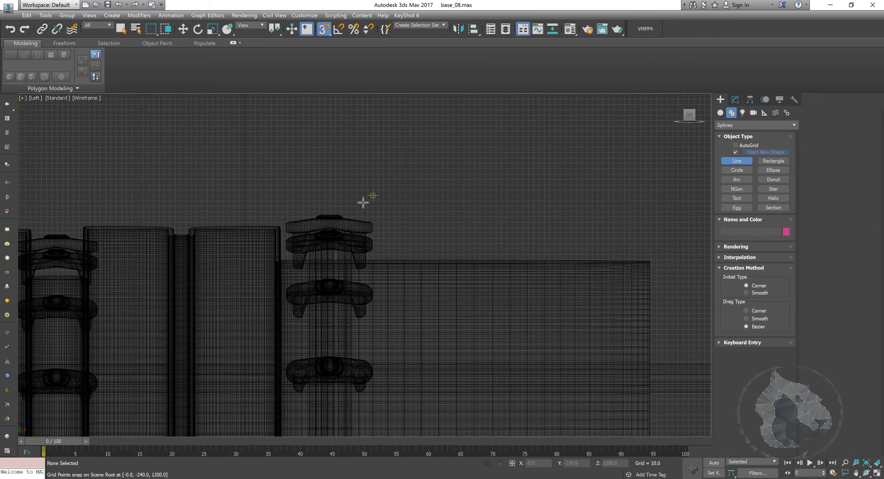
click(411, 254)
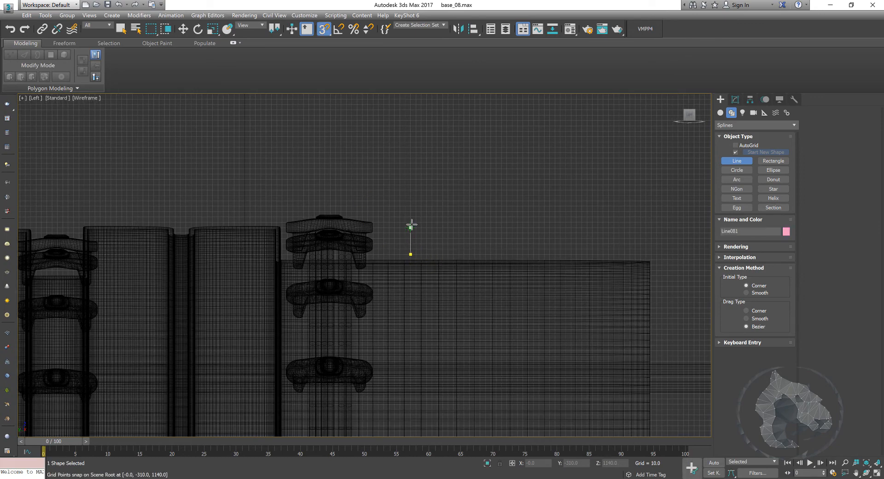
click(410, 222)
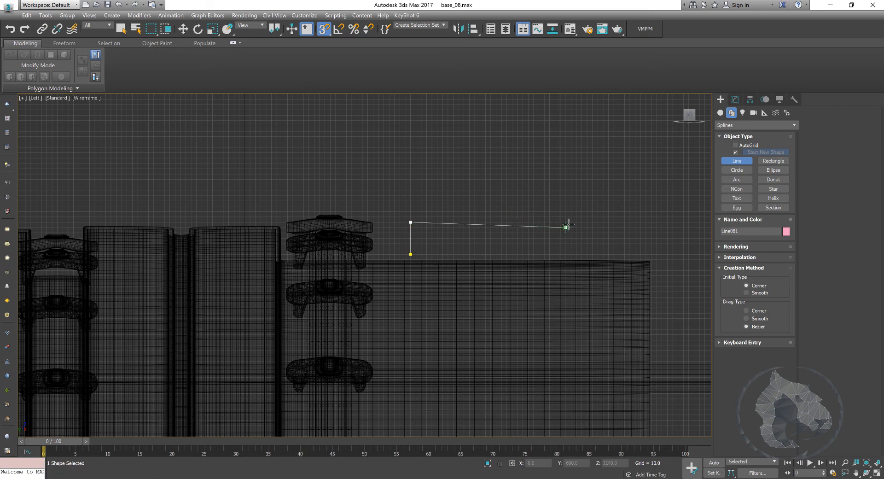
click(572, 222)
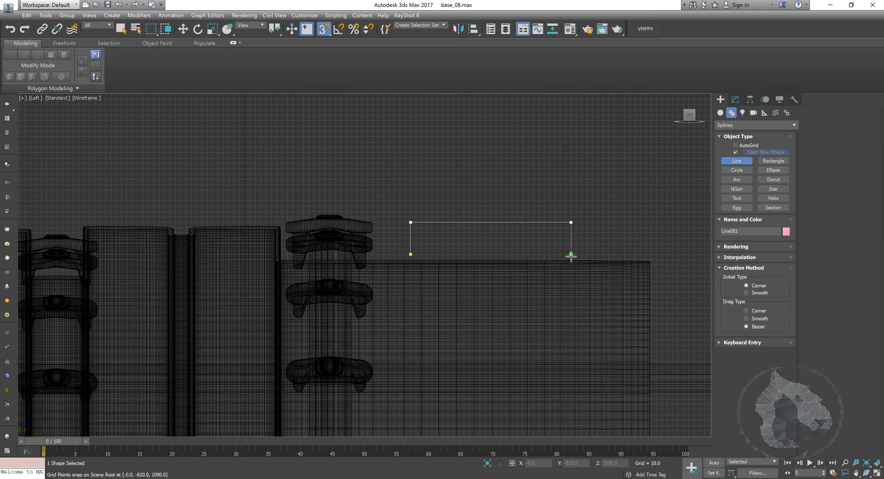
click(572, 255)
right_click(572, 254)
right_click(529, 281)
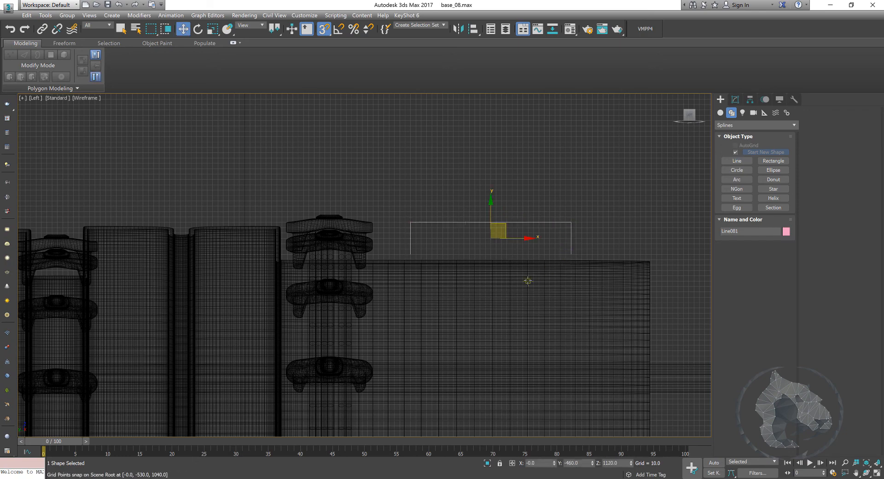
middle_drag(501, 248, 487, 258)
Fillet both upper corner vertices of the bracket-shaped line with similar large rounds.
click(735, 98)
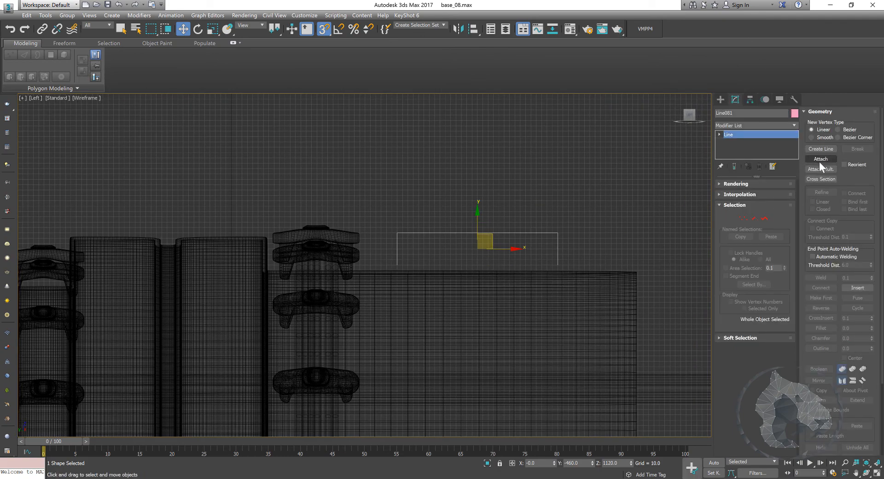
scroll(808, 267, down, 3)
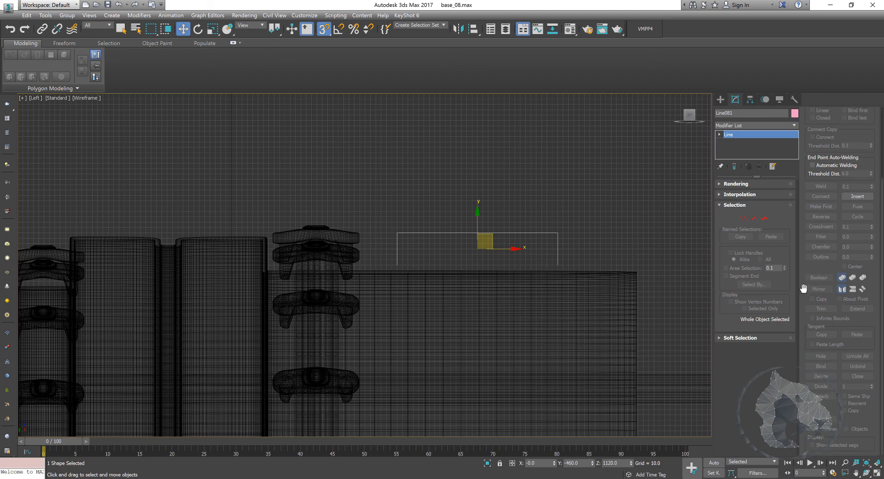
click(742, 219)
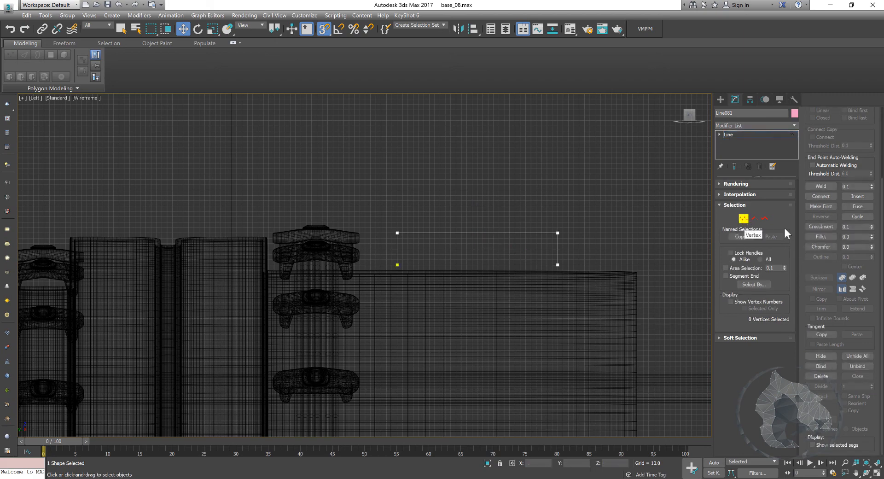
click(822, 236)
scroll(453, 239, up, 5)
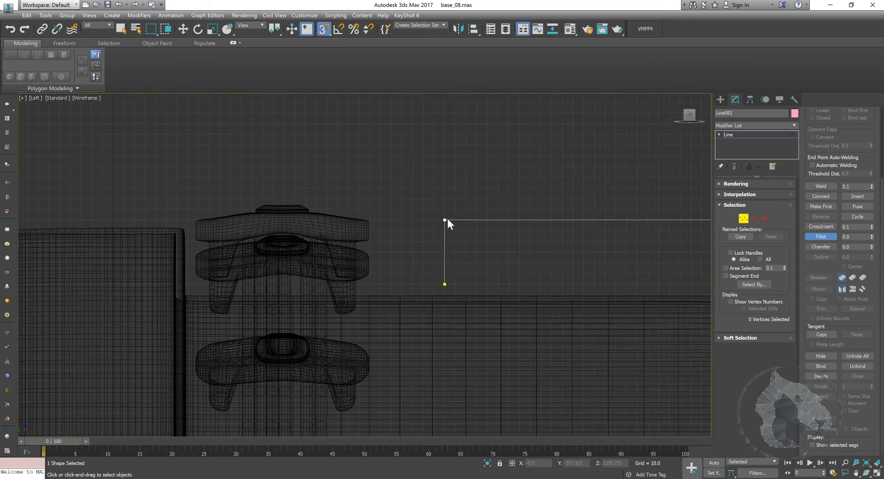
drag(445, 219, 493, 192)
middle_drag(601, 251, 391, 229)
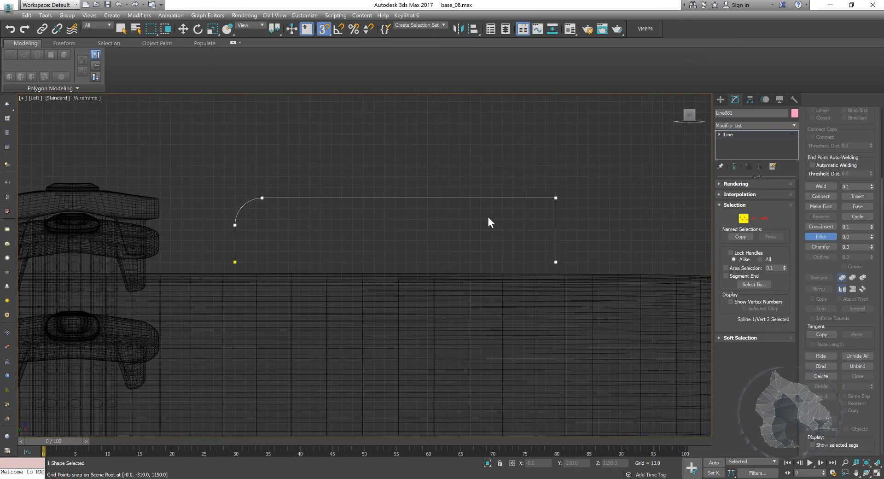
drag(556, 198, 534, 171)
middle_drag(460, 201, 466, 198)
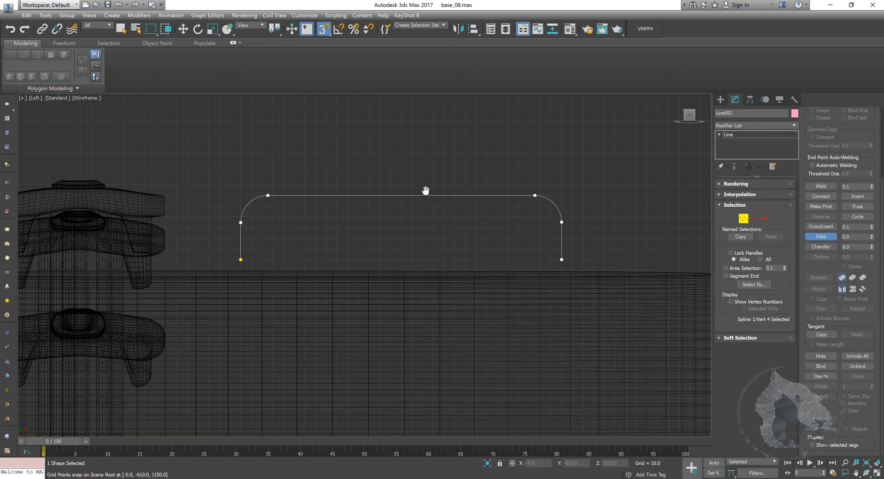
middle_drag(425, 190, 432, 189)
Make the line renderable in both renderer and viewport as a radial tube with a thickness of 10.61.
click(748, 184)
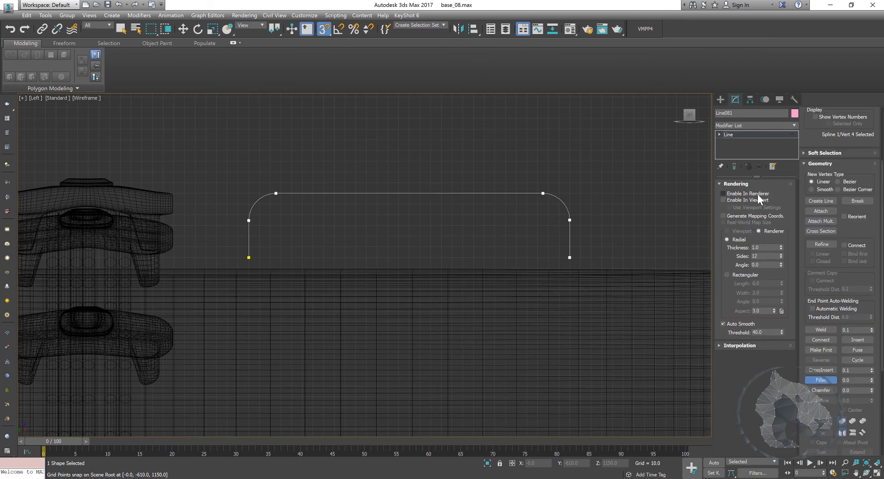
click(748, 194)
click(748, 201)
middle_drag(420, 337, 459, 327)
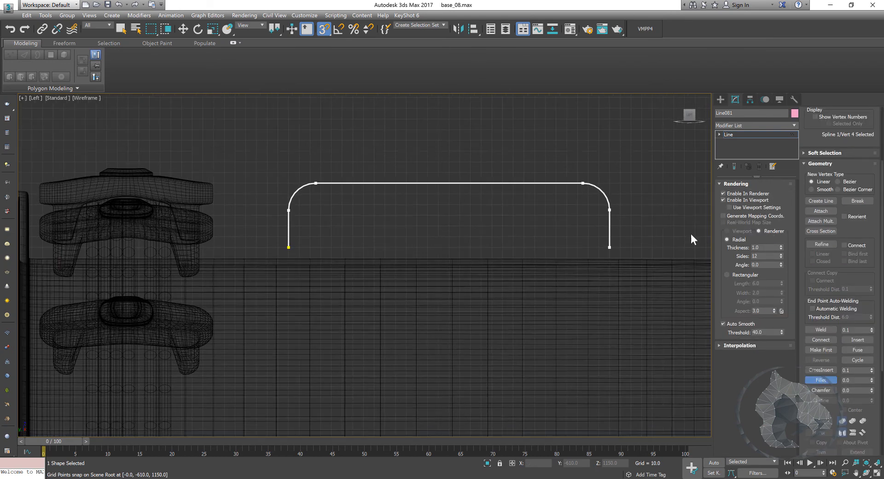
drag(782, 247, 818, 20)
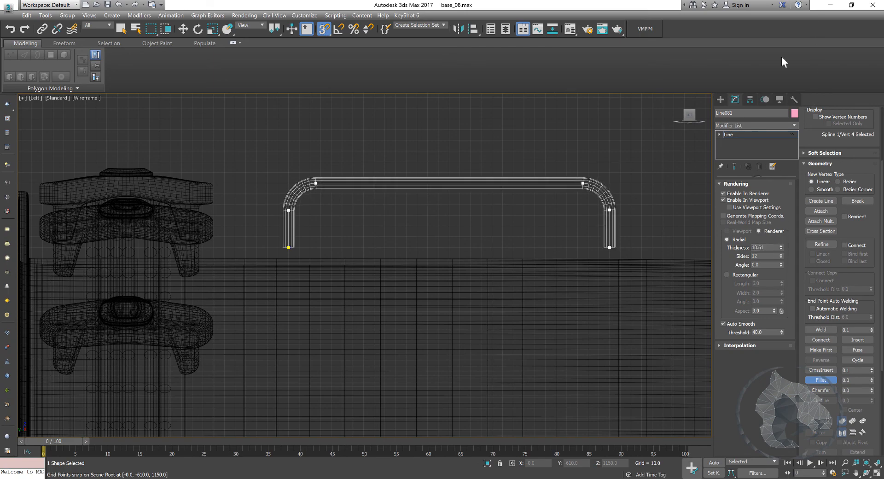
Move the whole tube handle down in the Left view to Z 1109.33 so its ends meet the rear cylinder's surface.
key(w)
middle_drag(446, 327, 383, 290)
scroll(341, 304, down, 5)
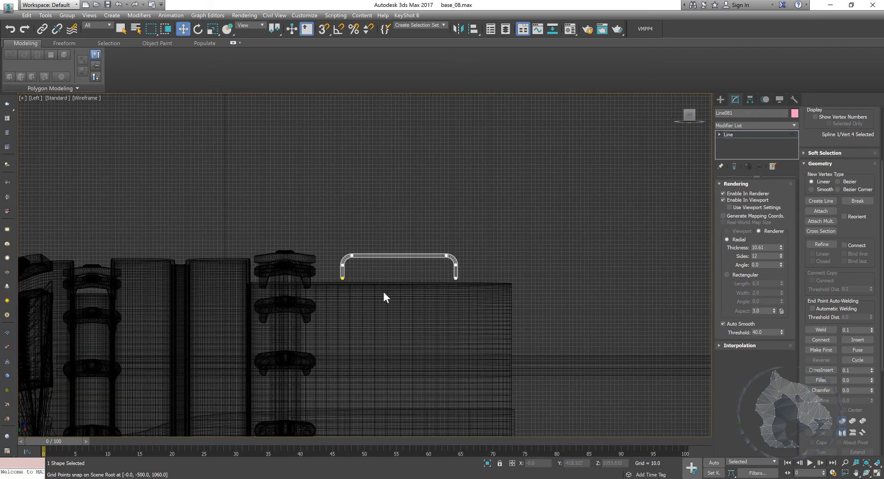
scroll(357, 263, up, 3)
key(alt+w)
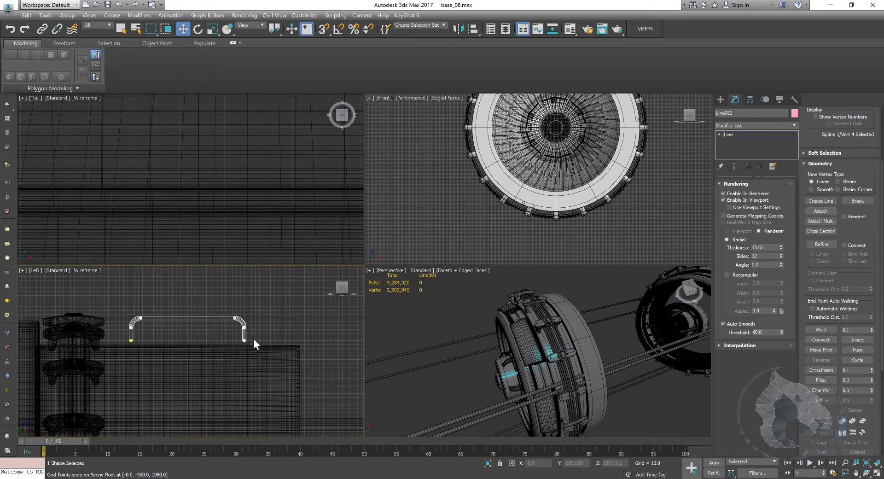
middle_drag(253, 339, 237, 332)
key(alt+w)
middle_drag(569, 157, 493, 190)
key(alt+w)
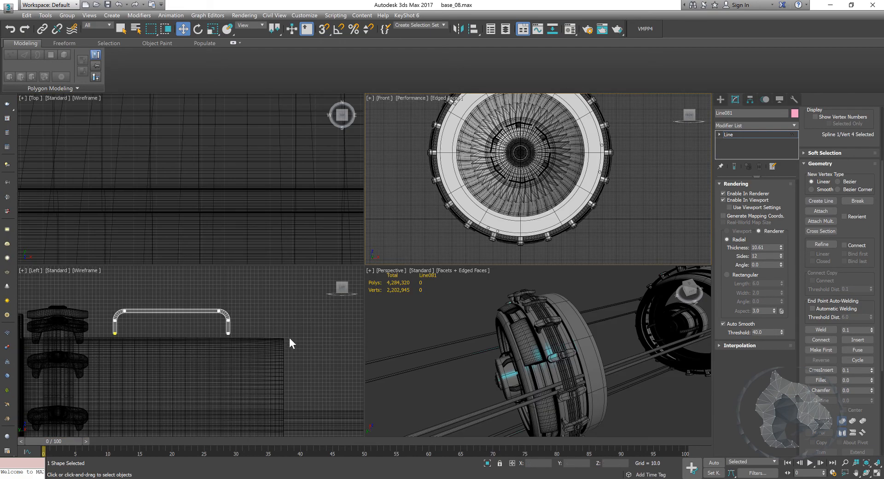
middle_drag(255, 328, 280, 330)
key(alt+w)
middle_drag(355, 316, 427, 302)
scroll(428, 302, down, 6)
scroll(471, 244, up, 3)
middle_drag(405, 269, 417, 245)
middle_drag(495, 236, 463, 193)
scroll(463, 195, down, 5)
scroll(413, 188, up, 4)
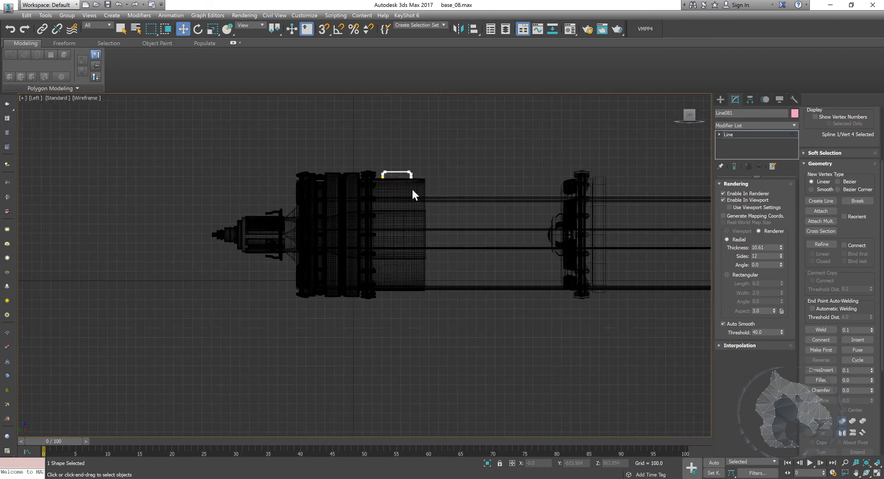
scroll(816, 132, up, 3)
click(828, 122)
middle_drag(296, 207, 322, 207)
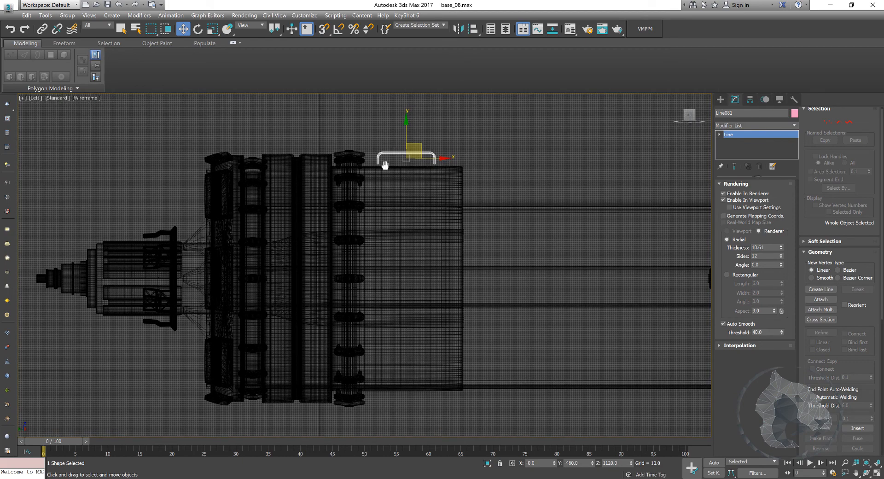
middle_drag(411, 148, 403, 181)
scroll(402, 181, up, 3)
scroll(440, 189, up, 3)
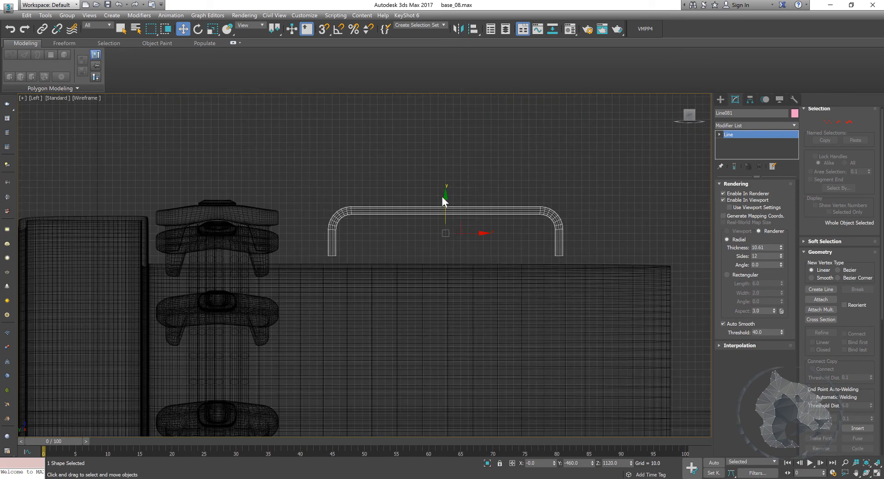
drag(444, 206, 442, 213)
Inspect the tube handle's placement on the engine body in the Perspective view.
middle_drag(572, 408, 525, 387)
key(alt+w)
middle_click(539, 348)
middle_drag(539, 348, 543, 333)
key(alt+w)
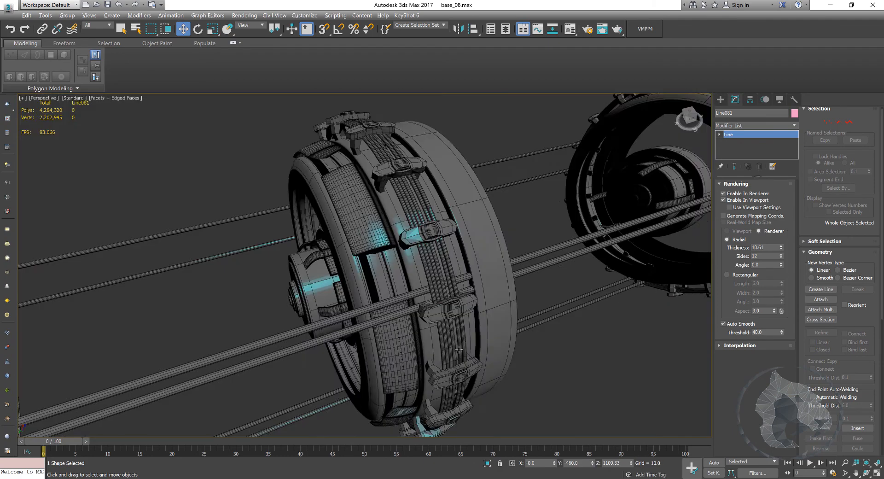
alt+middle_drag(414, 276, 492, 286)
scroll(488, 304, down, 3)
scroll(480, 306, down, 2)
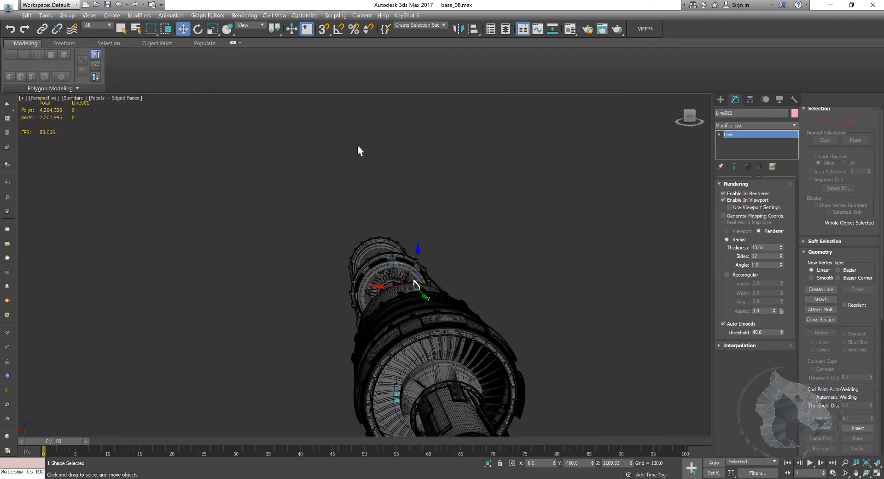
Look over the handle and the rear cylinder from several angles to judge how the handle sits.
middle_drag(369, 364, 371, 364)
key(alt+w)
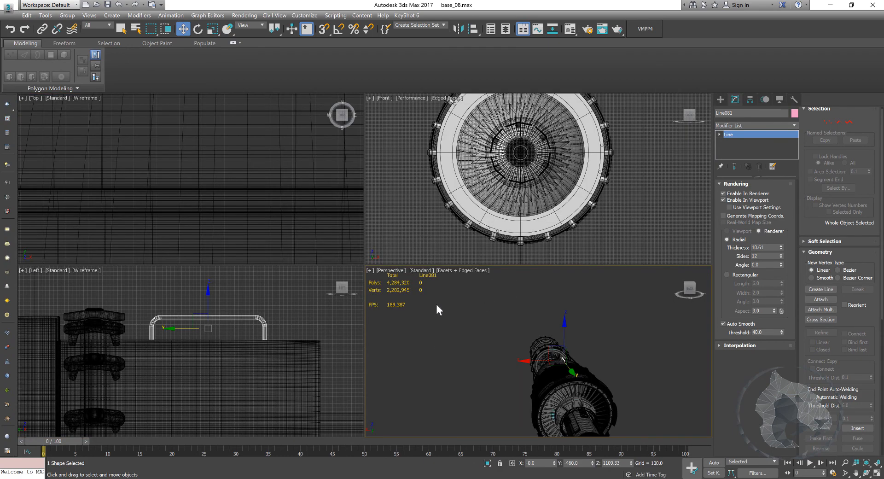
key(alt+w)
middle_drag(550, 354, 372, 209)
scroll(430, 308, up, 3)
click(381, 200)
scroll(372, 209, up, 4)
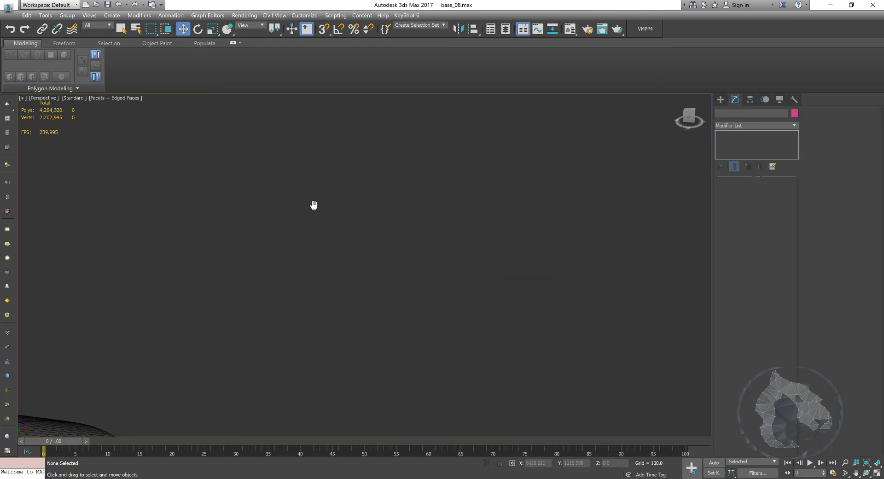
middle_drag(314, 205, 374, 197)
scroll(374, 197, down, 4)
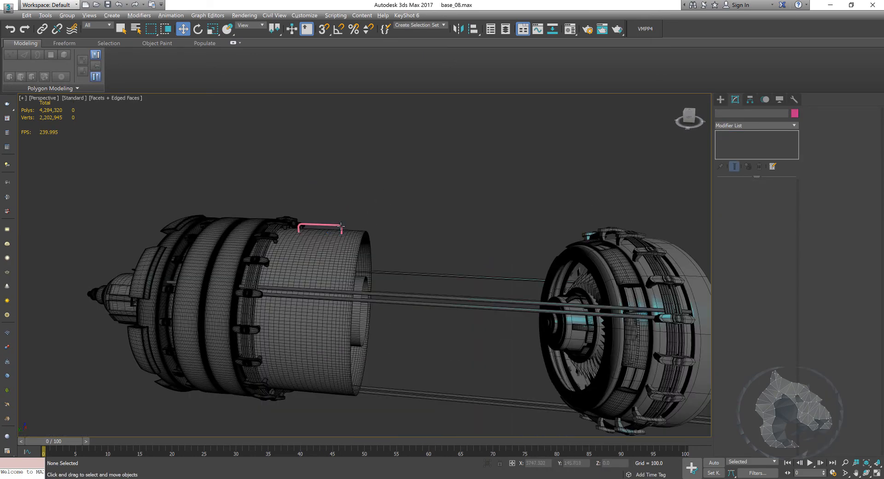
alt+middle_drag(331, 225, 360, 232)
Select the tube handle and move only its pivot to the world origin with Y 0 and Z 0.
click(406, 213)
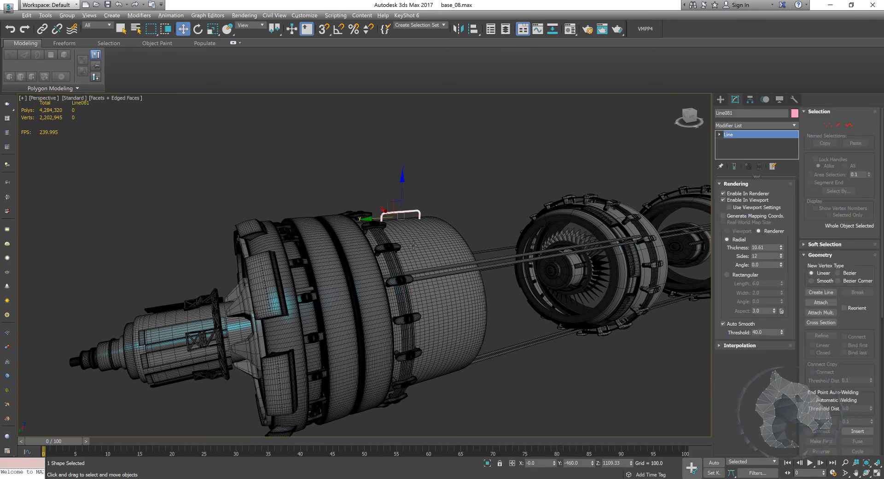
key(alt+w)
middle_drag(151, 361, 190, 350)
middle_click(498, 202)
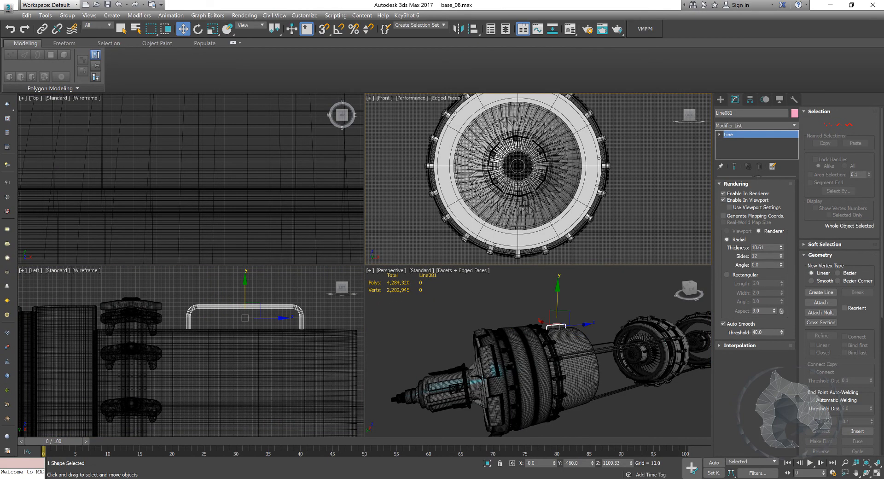
key(alt+w)
middle_drag(466, 184, 444, 216)
scroll(443, 215, down, 5)
scroll(443, 215, down, 3)
scroll(438, 214, up, 3)
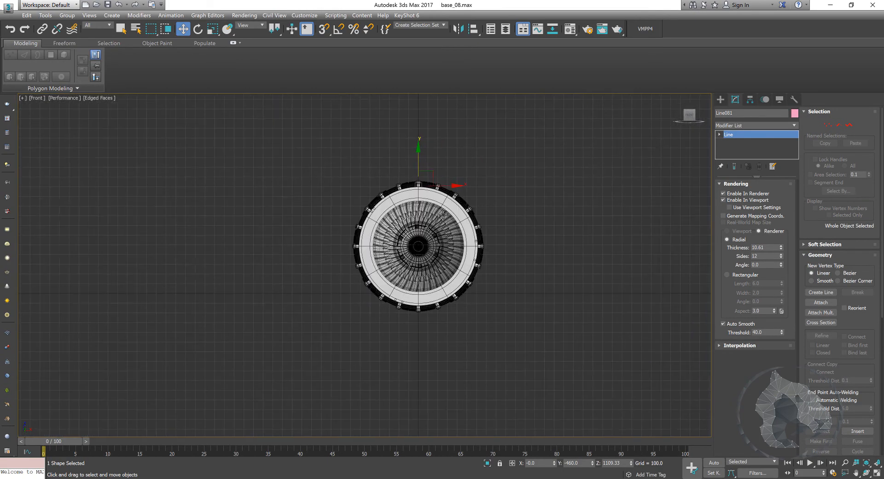
scroll(444, 215, up, 2)
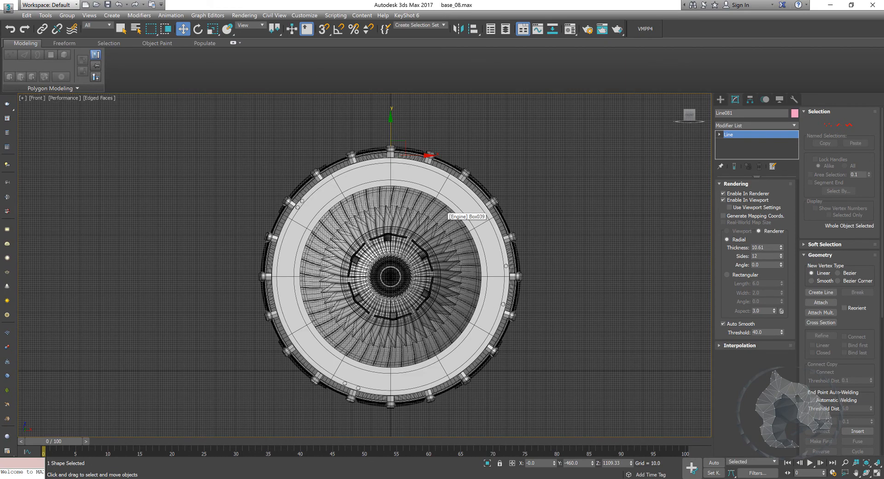
click(750, 100)
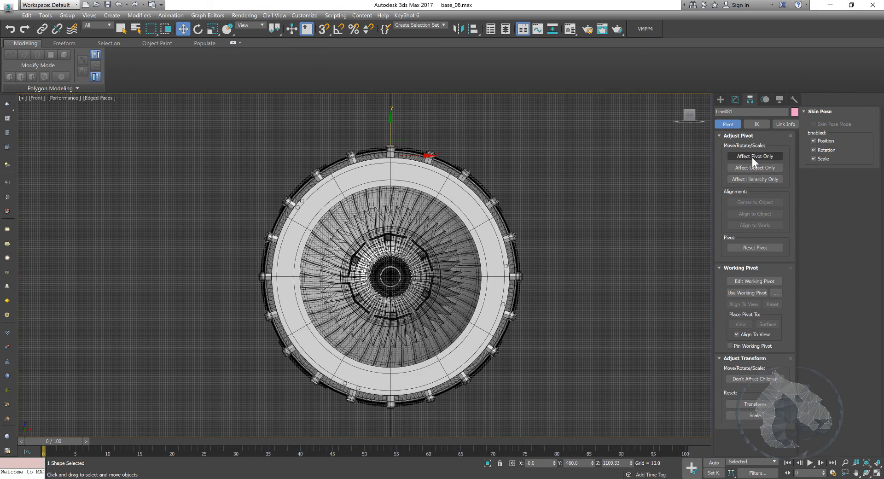
click(753, 156)
click(749, 205)
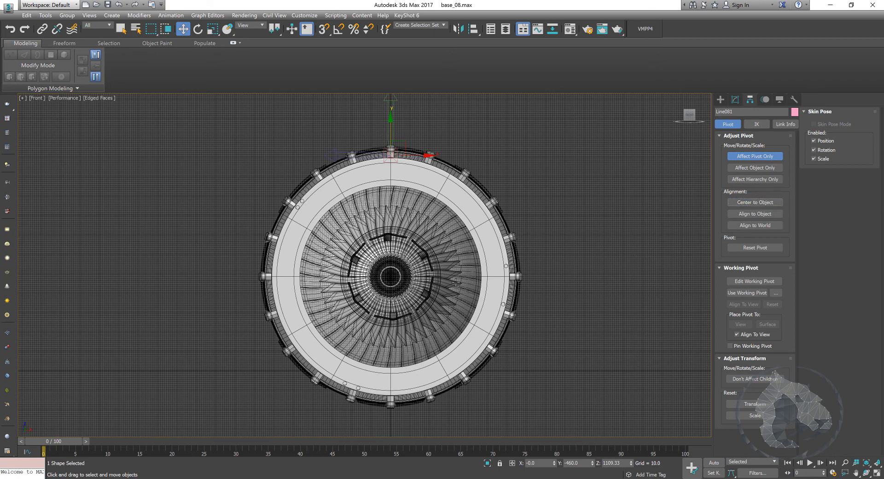
middle_drag(416, 200, 486, 186)
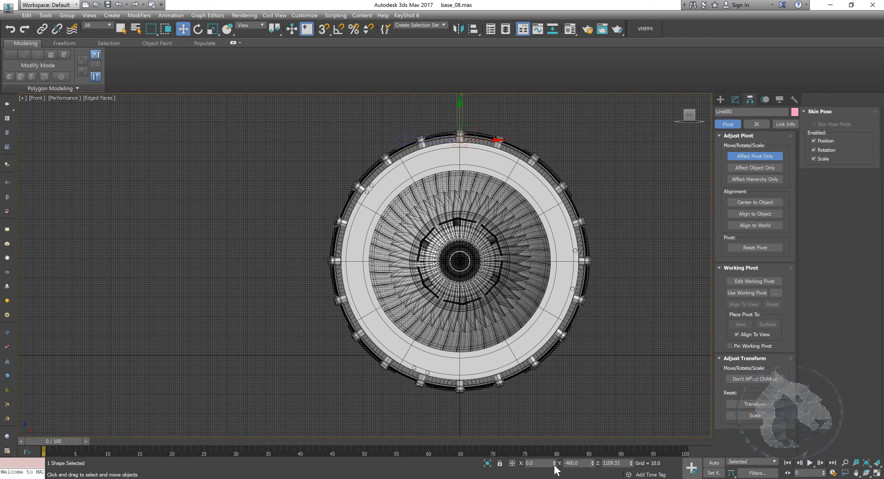
right_click(593, 463)
right_click(631, 463)
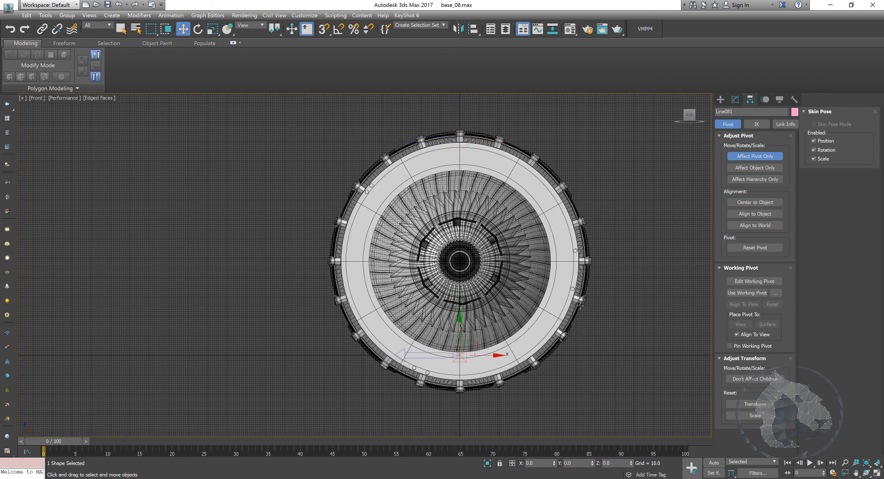
click(760, 157)
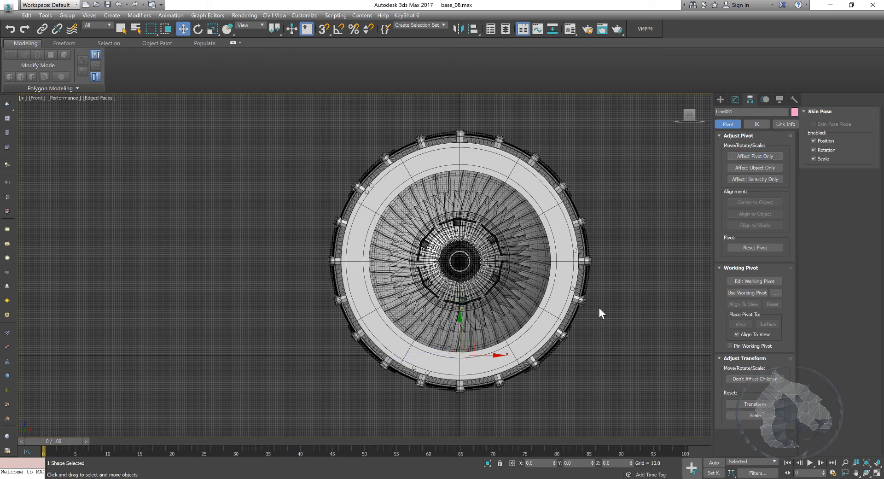
Check where the handle's pivot lies relative to the engine's center in the Front and Perspective views.
middle_drag(542, 250, 508, 240)
scroll(508, 240, down, 2)
scroll(455, 239, up, 4)
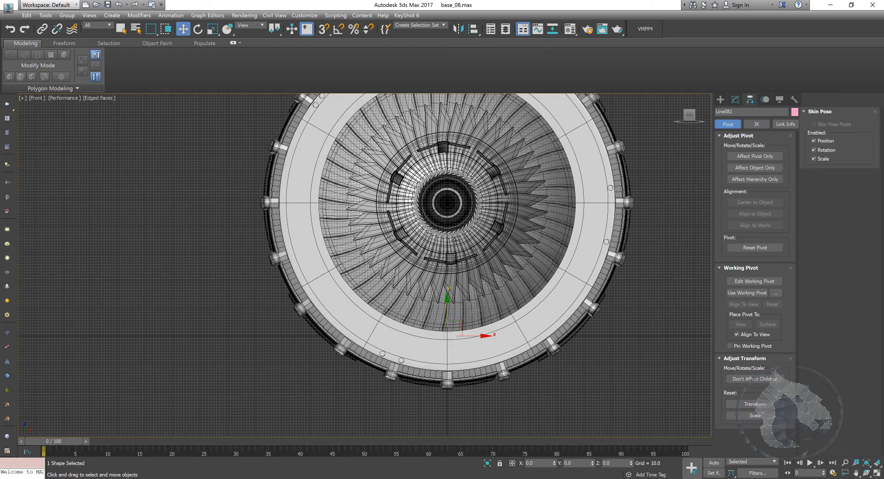
middle_drag(498, 181, 486, 191)
key(alt+w)
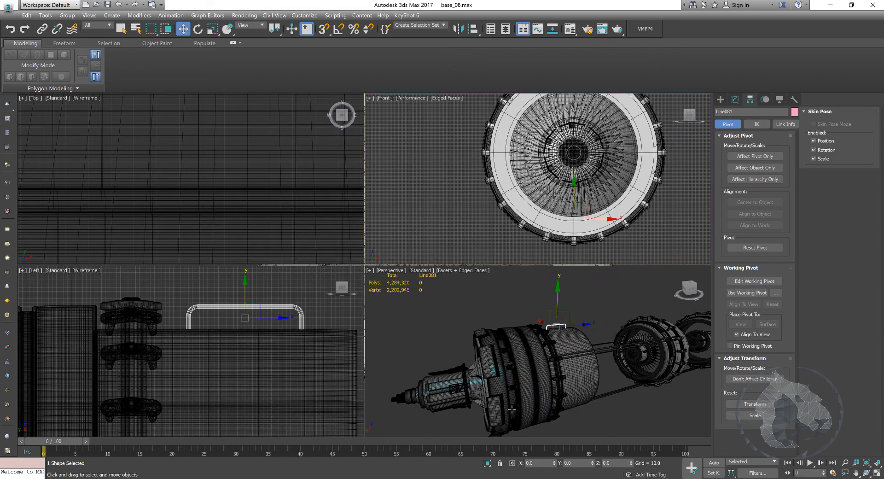
right_click(551, 352)
key(alt+w)
mouse_move(552, 352)
alt+middle_down()
mouse_move(507, 333)
mouse_move(537, 341)
mouse_move(548, 357)
alt+middle_up()
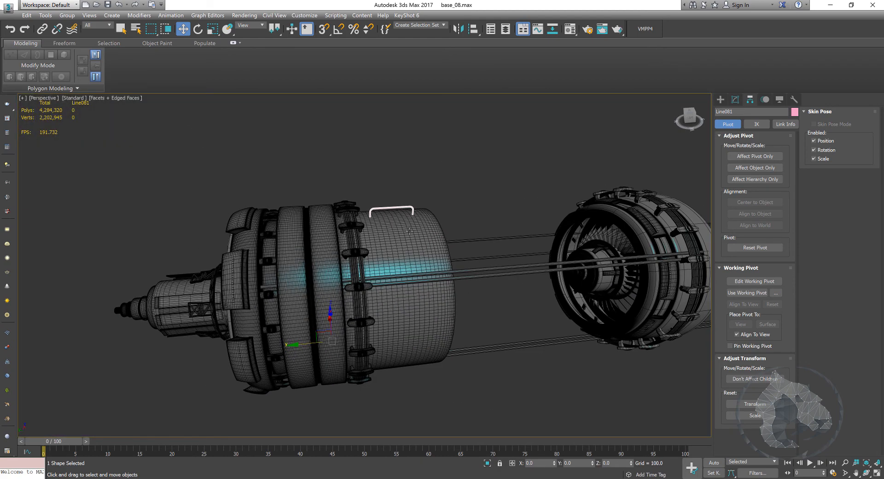
Select the Engine group and set its position to Y 0 and Z 0.
click(409, 230)
scroll(511, 299, down, 5)
alt+middle_drag(500, 339, 516, 334)
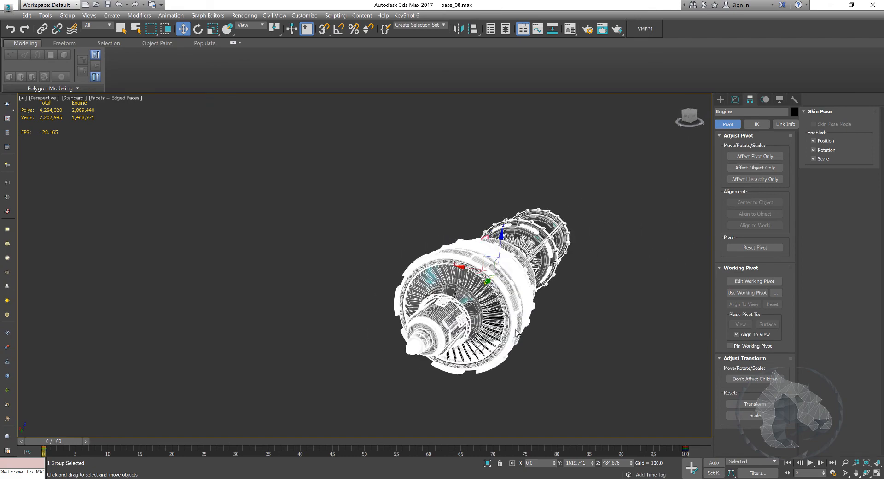
alt+middle_drag(574, 307, 441, 300)
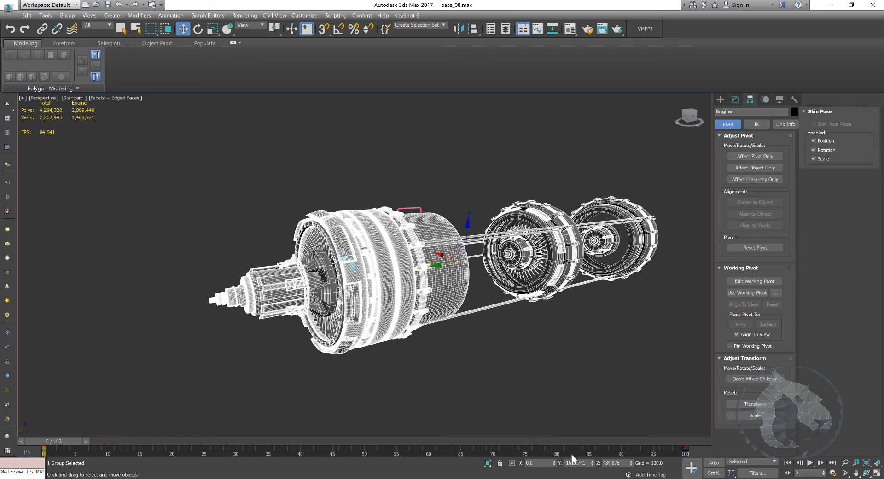
right_click(592, 465)
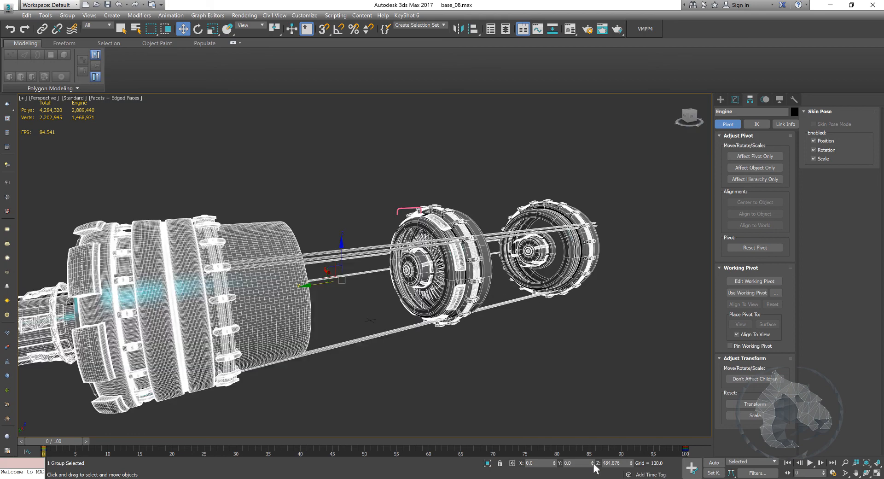
right_click(631, 465)
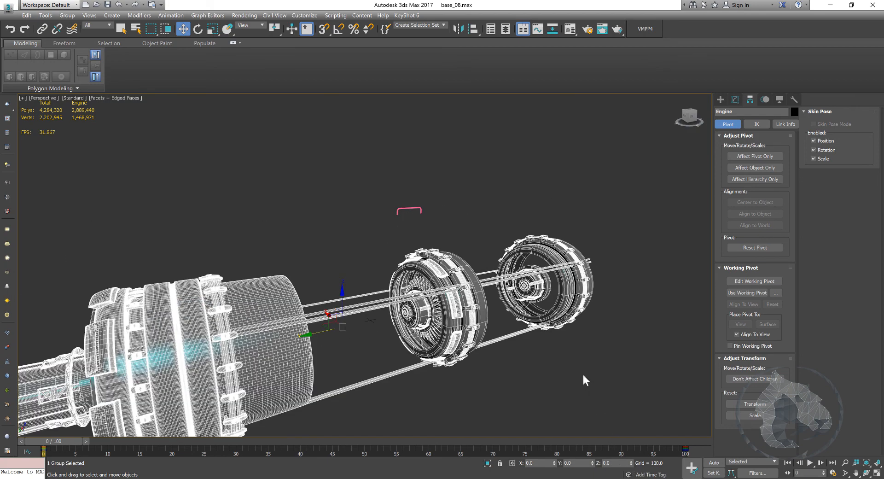
alt+middle_drag(583, 374, 515, 337)
Select the tube handle and center its pivot on the object.
click(400, 205)
key(alt+w)
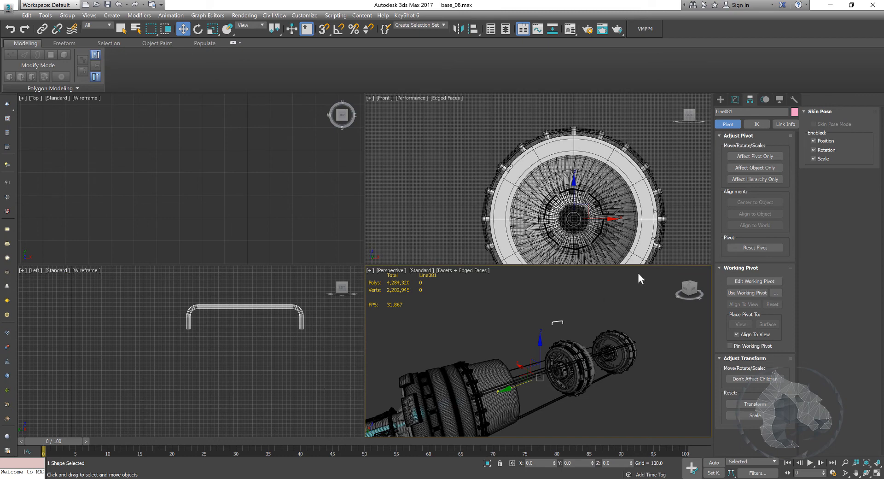
click(750, 156)
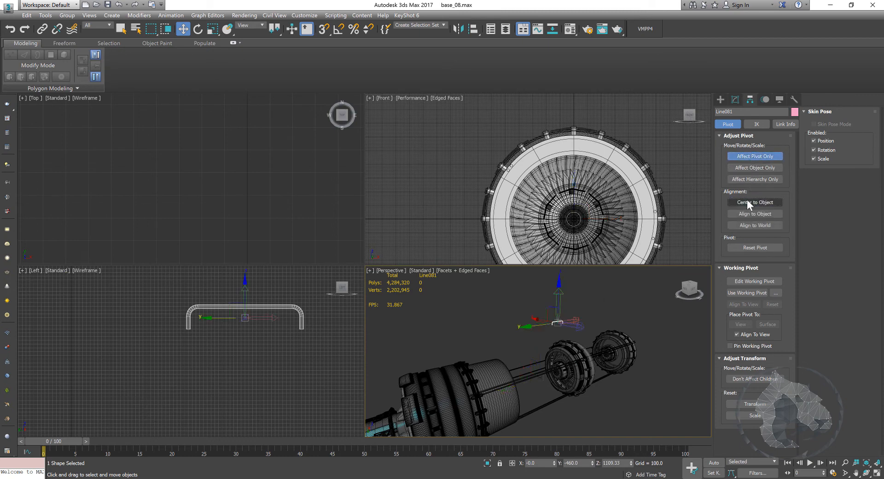
click(756, 156)
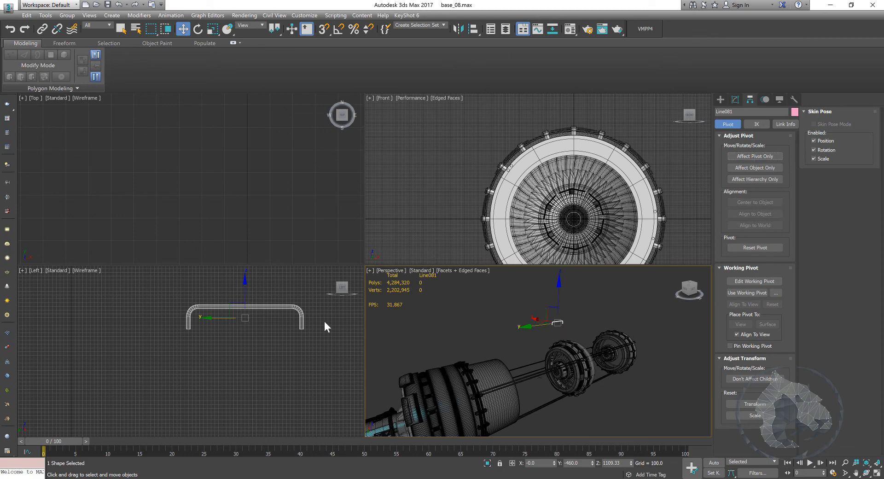
Move the handle in the Left view onto the top of the rear cylinder, at about Y 1127 and Z 624.
middle_click(557, 181)
middle_click(253, 361)
key(alt+w)
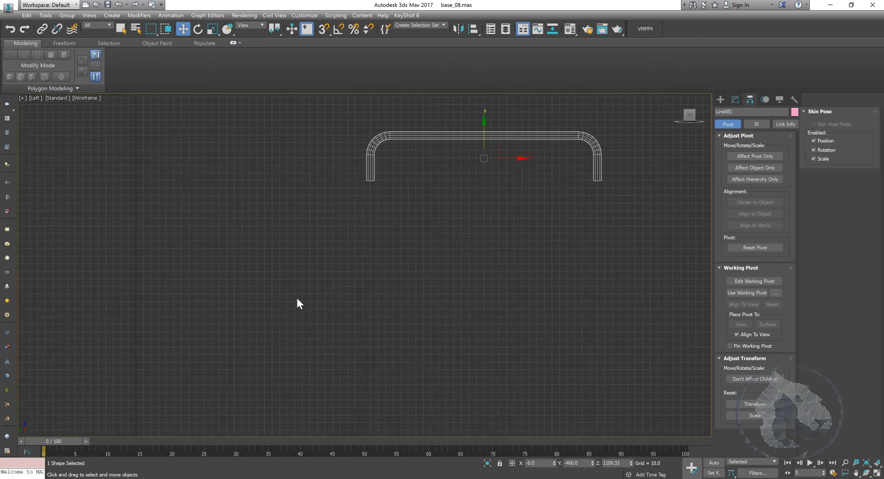
scroll(298, 302, down, 8)
middle_drag(288, 300, 681, 229)
drag(681, 228, 384, 310)
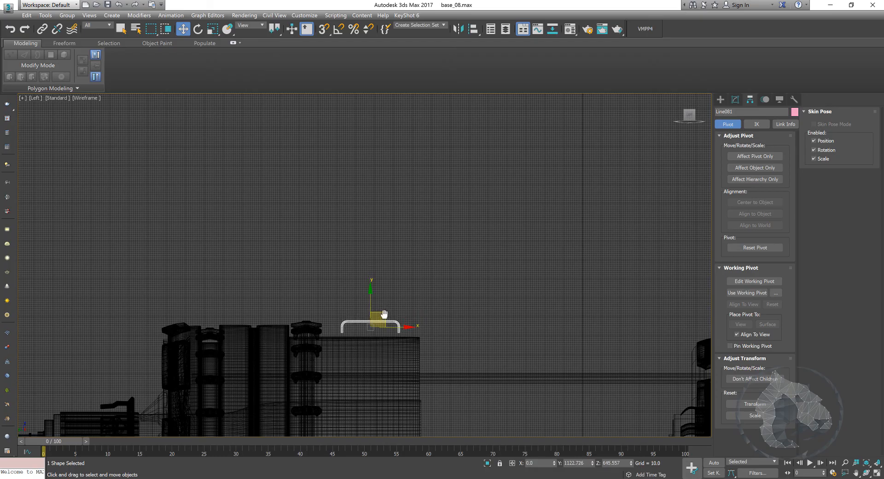
scroll(407, 289, up, 5)
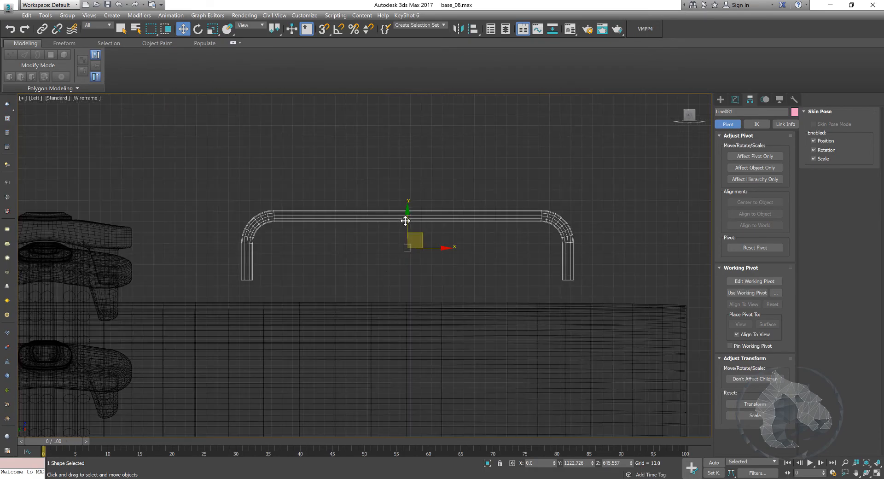
drag(406, 220, 400, 244)
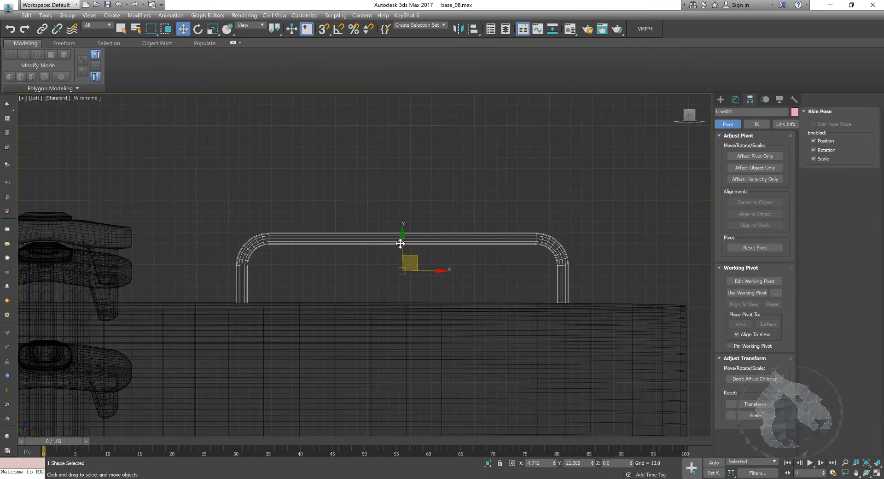
Deselect the handle and check its fit on the cylinder in the Perspective and Front views.
click(544, 283)
key(alt+w)
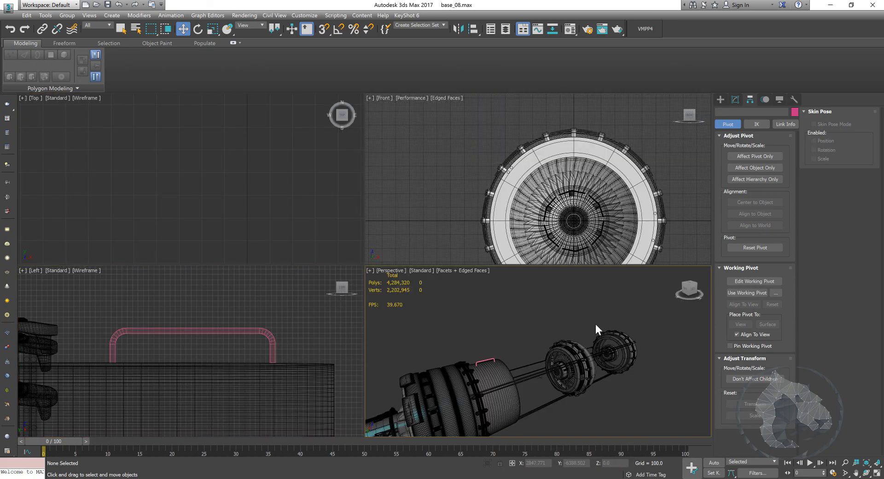
key(alt+w)
alt+middle_drag(596, 324, 474, 339)
key(alt+w)
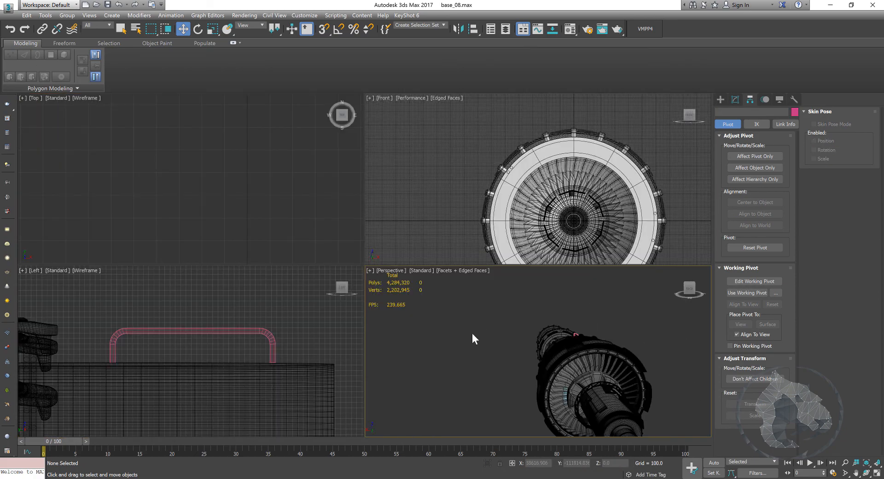
scroll(505, 214, up, 2)
key(alt+w)
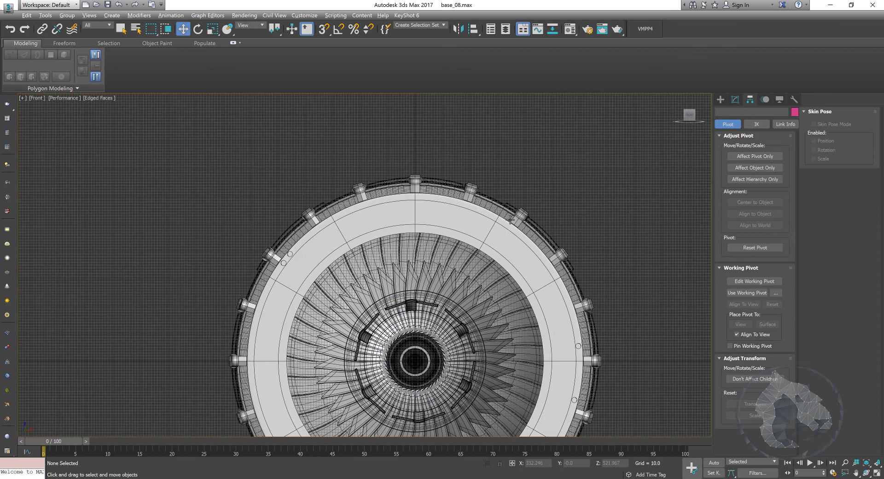
Select the repositioned handle and set only its pivot to X 0, Y 0, Z 0 on the engine's axis.
click(754, 155)
middle_drag(568, 291, 573, 266)
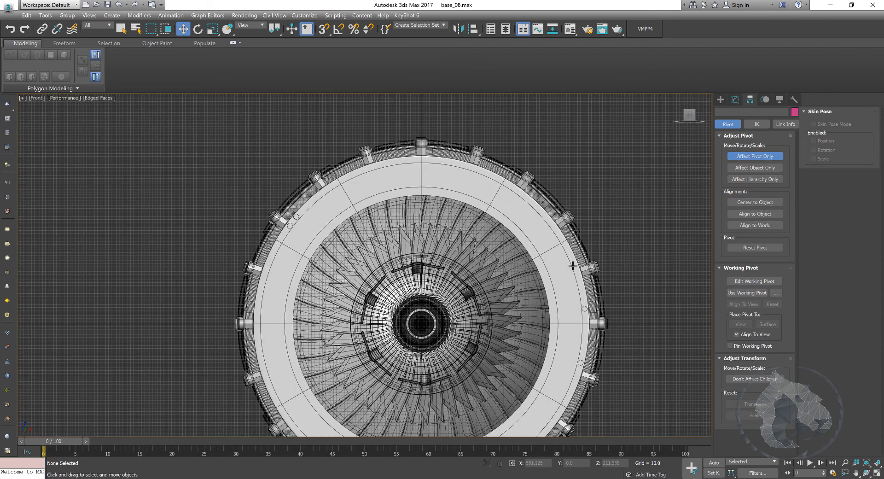
key(alt+w)
alt+middle_drag(578, 316, 366, 266)
key(alt+w)
click(330, 272)
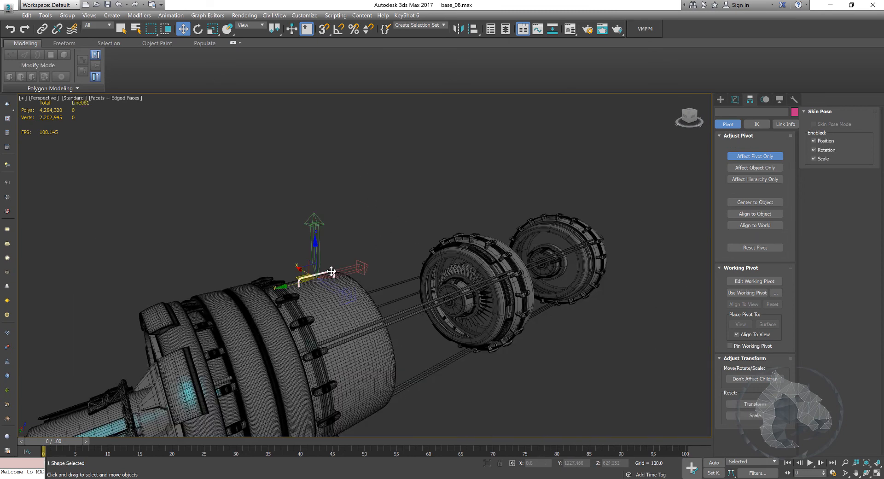
key(alt+w)
middle_drag(507, 188, 524, 182)
key(alt+w)
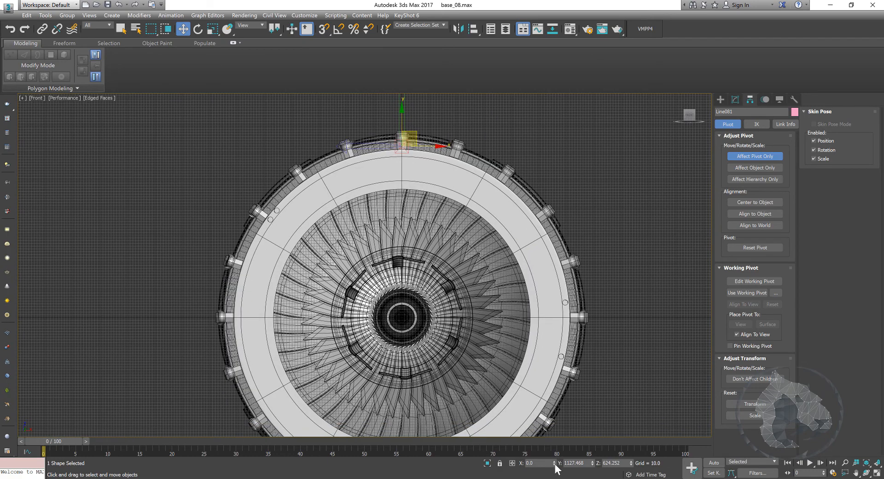
right_click(631, 463)
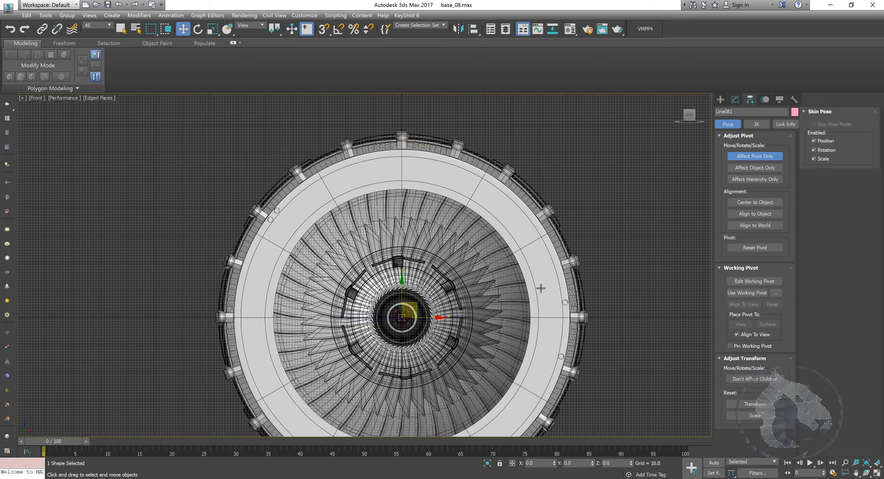
click(764, 157)
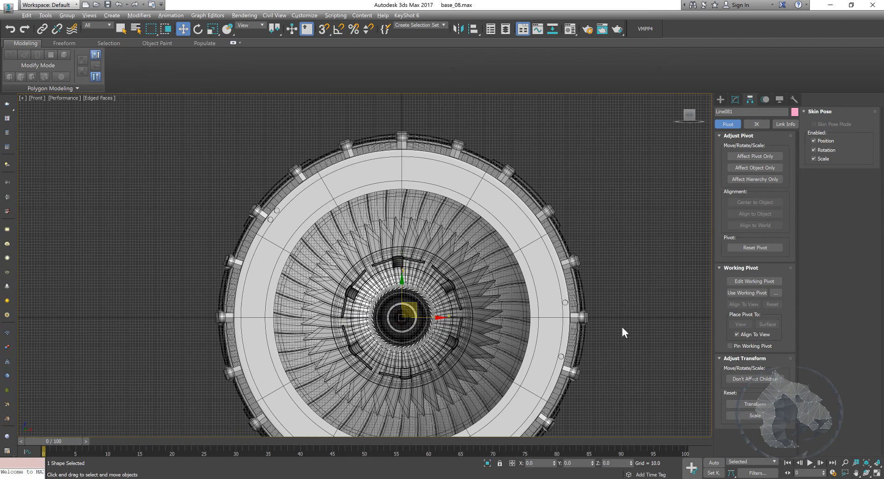
Examine the handle and its relocated pivot on the engine in the Perspective view.
key(alt+w)
alt+middle_drag(622, 328, 549, 309)
key(alt+w)
middle_drag(453, 380, 422, 337)
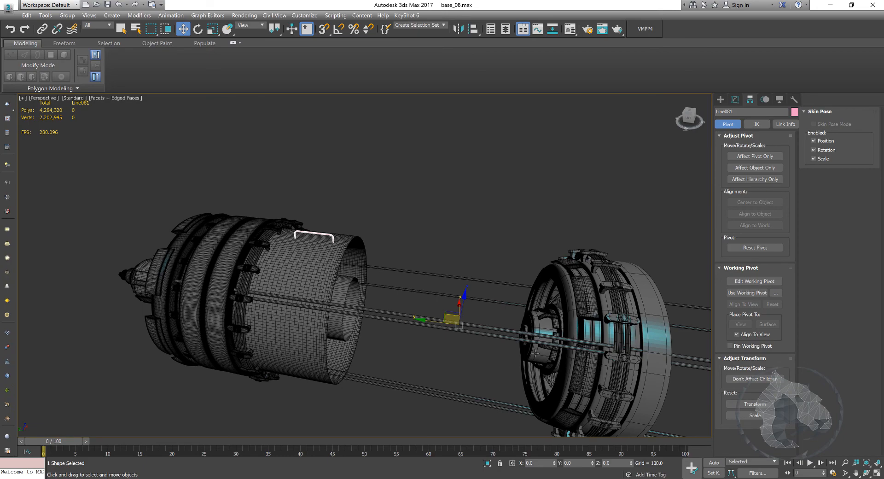
Start an Array of the handle with its rotation defined by totals and the live preview turned on.
alt+middle_drag(456, 327, 409, 281)
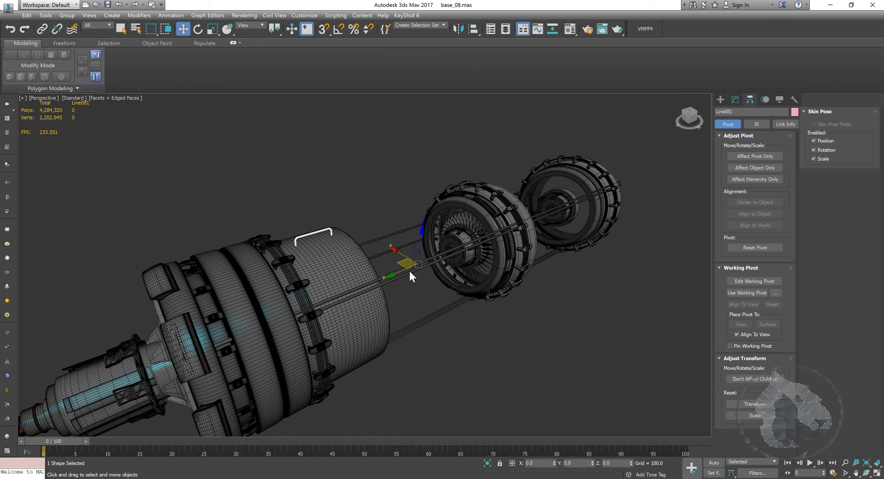
click(46, 15)
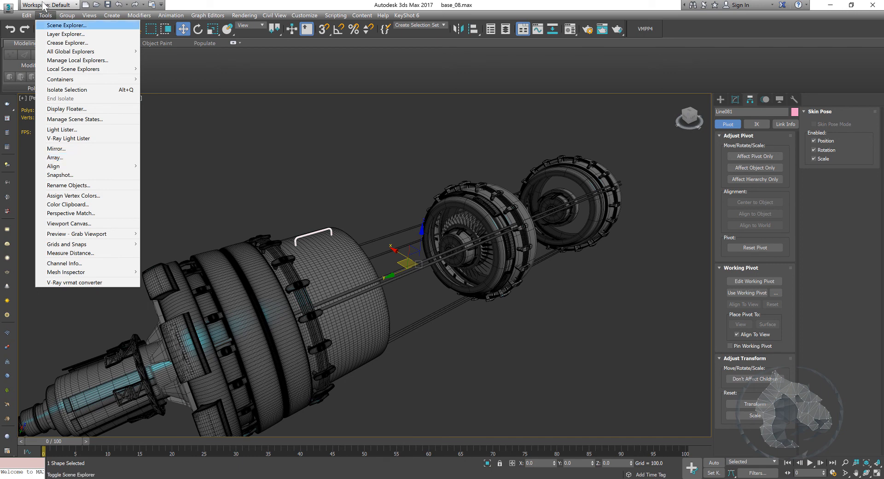
click(55, 158)
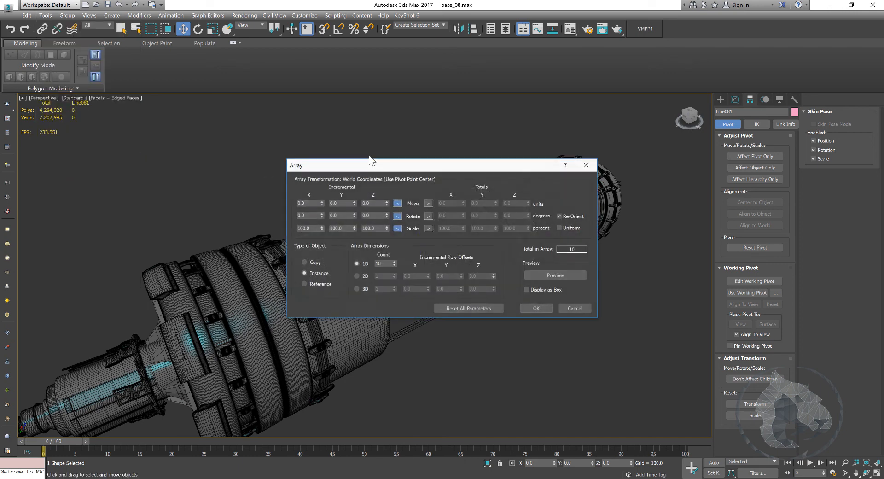
drag(432, 168, 643, 89)
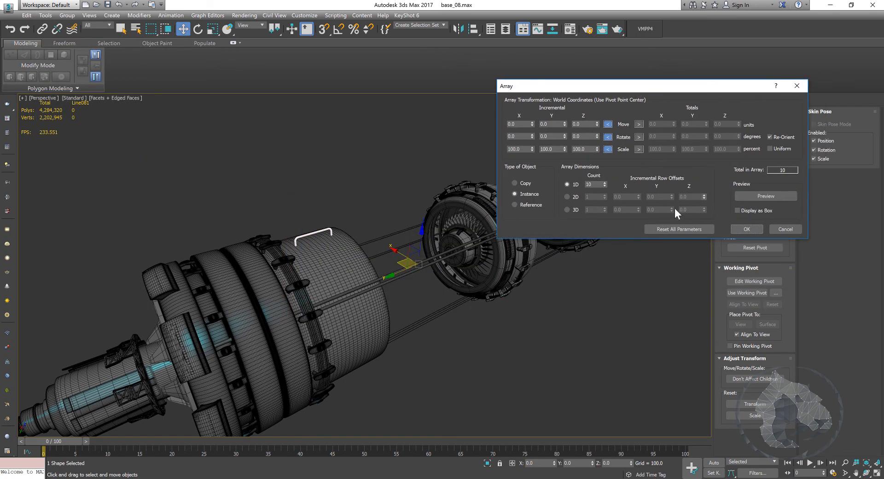
click(639, 137)
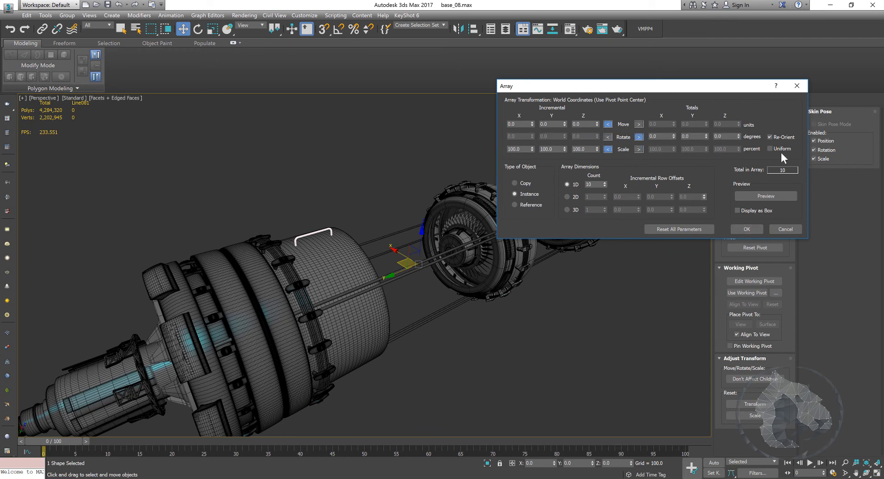
double_click(695, 137)
click(748, 195)
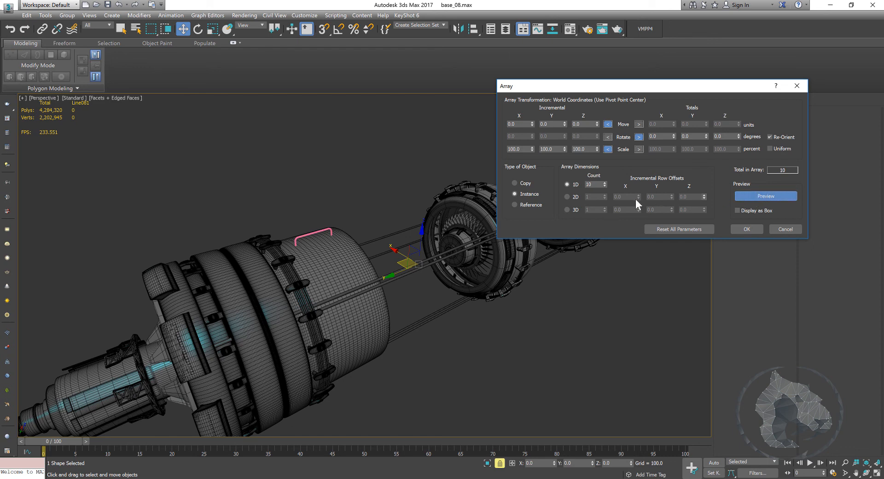
Array the handle as 10 instances with a total Y rotation of 360 degrees around the rear cylinder.
double_click(596, 184)
drag(706, 135, 707, 69)
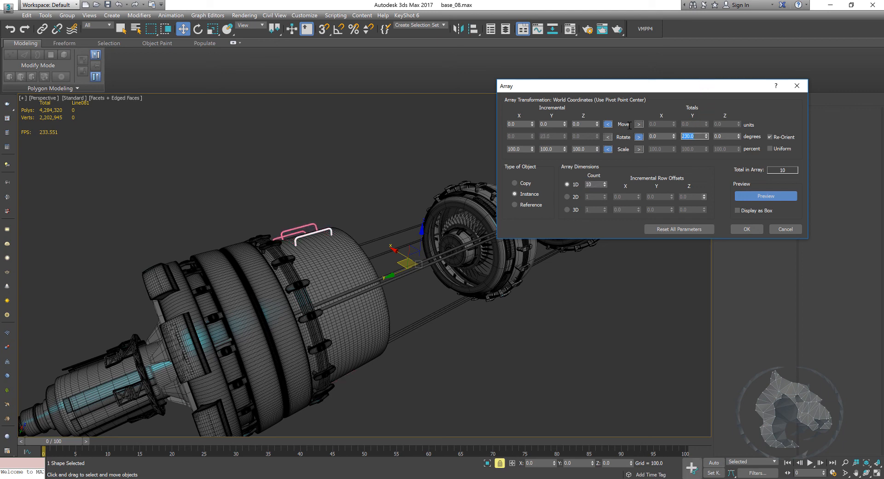
text(360)
key(Return)
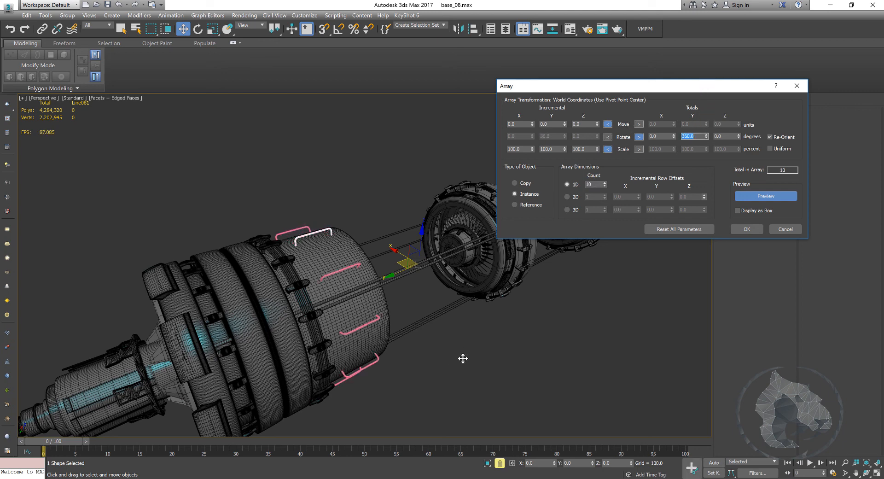
alt+middle_drag(462, 360, 402, 308)
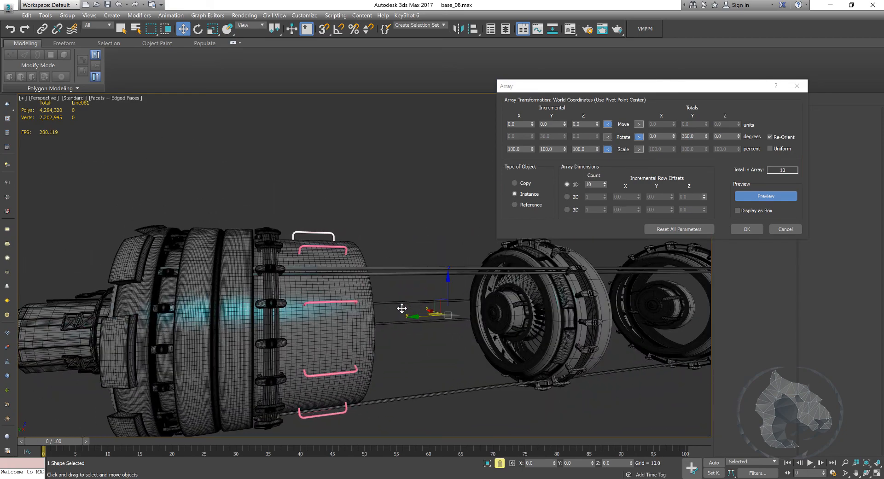
click(747, 229)
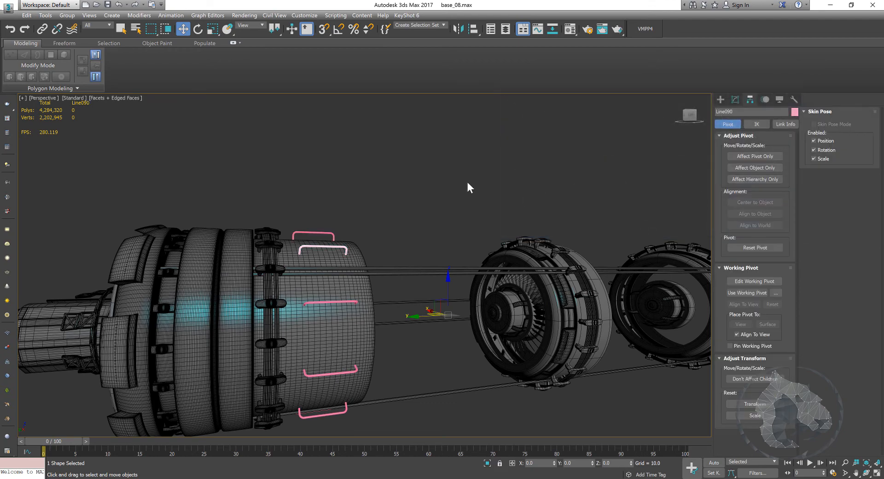
Select the Engine group and open it to give access to its individual parts.
alt+middle_drag(468, 181, 540, 145)
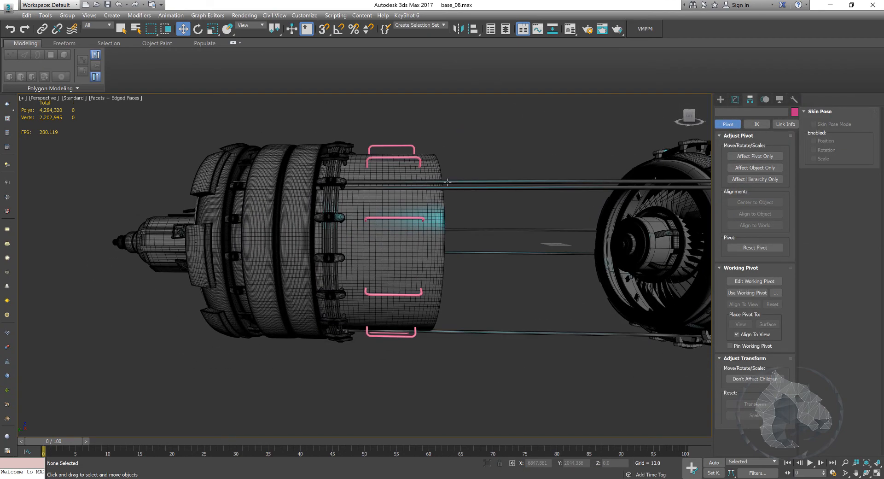
scroll(442, 159, up, 3)
middle_drag(438, 154, 406, 186)
click(261, 194)
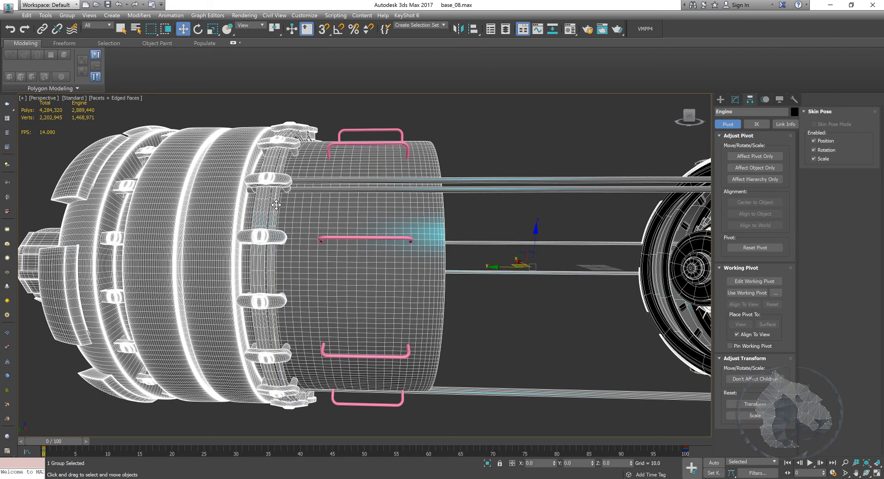
click(66, 15)
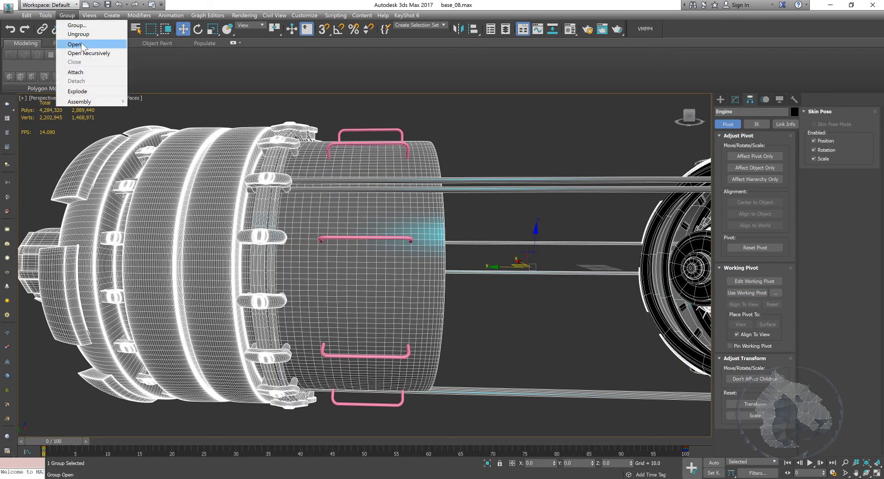
click(76, 45)
Select the three thin rings running through the clamps and make one copy of them along Y onto the rear cylinder.
click(310, 149)
click(282, 167)
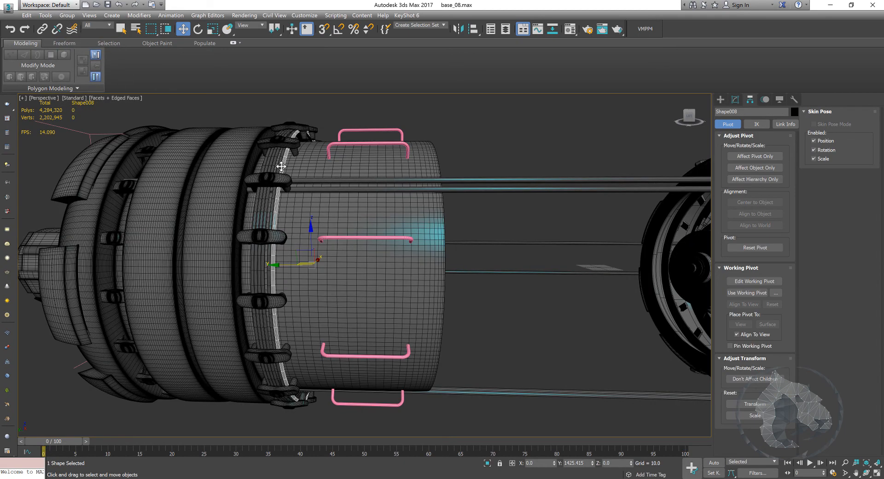
ctrl+click(276, 165)
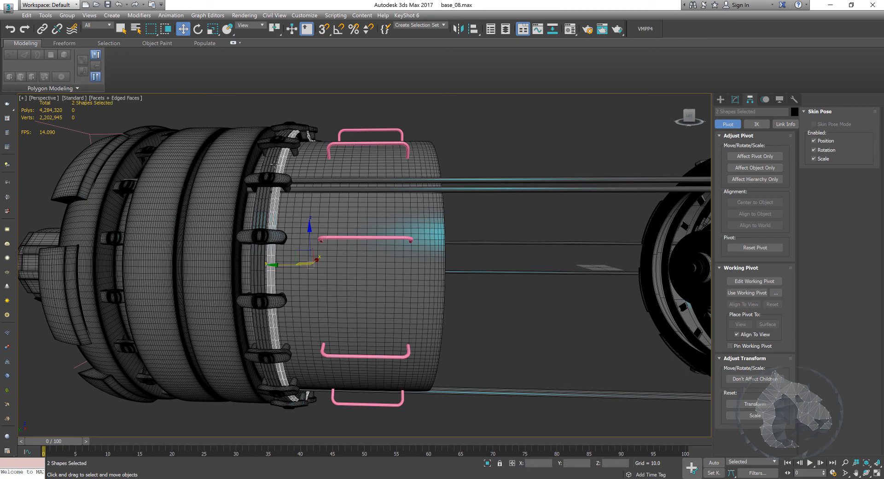
ctrl+click(274, 164)
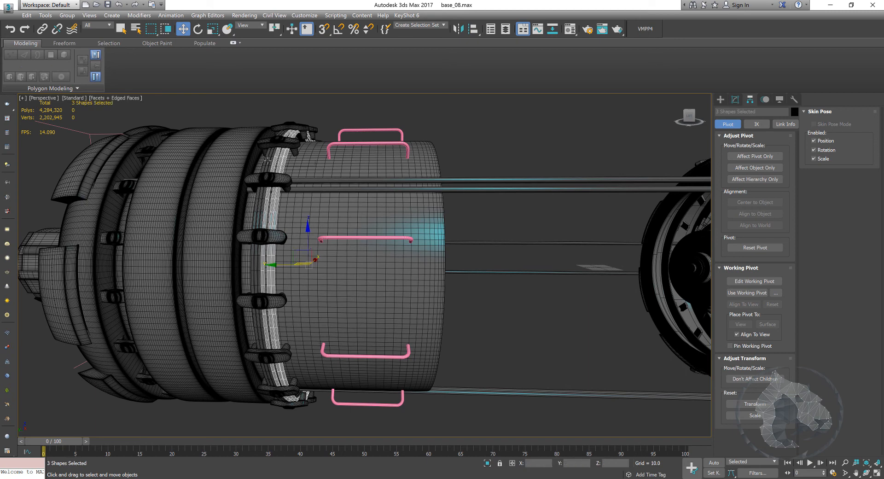
key(z)
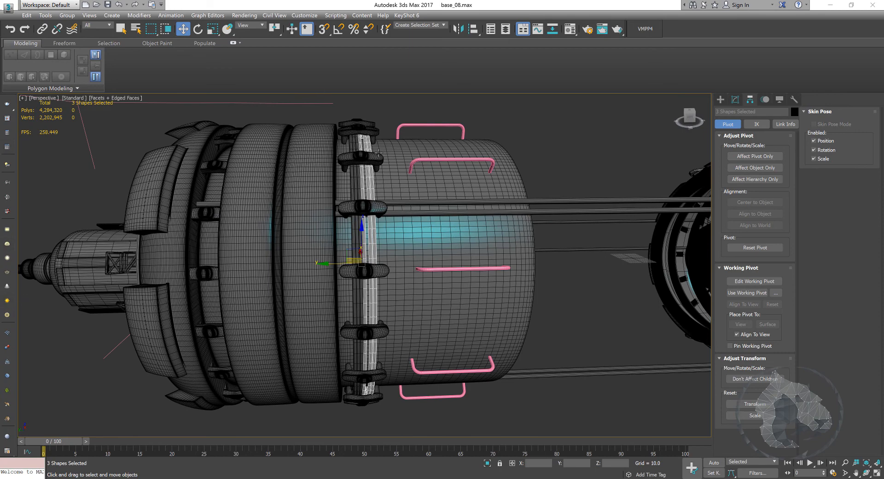
alt+middle_drag(356, 313, 367, 310)
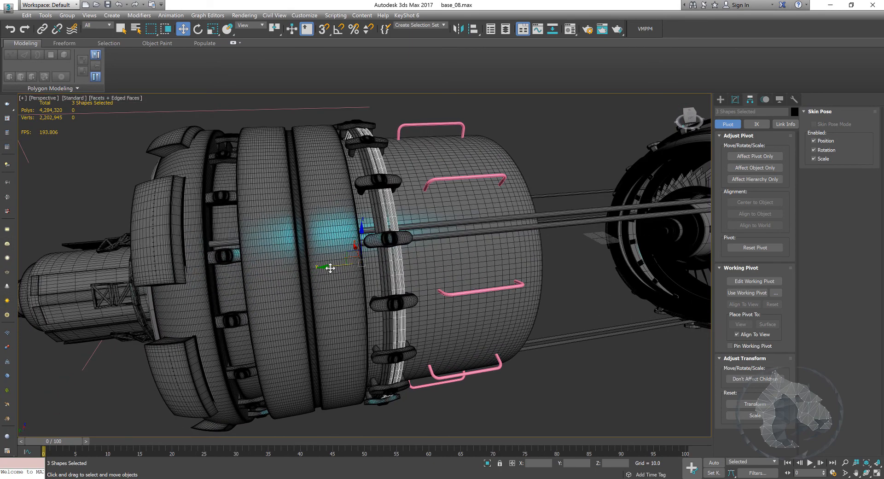
drag(330, 266, 383, 272)
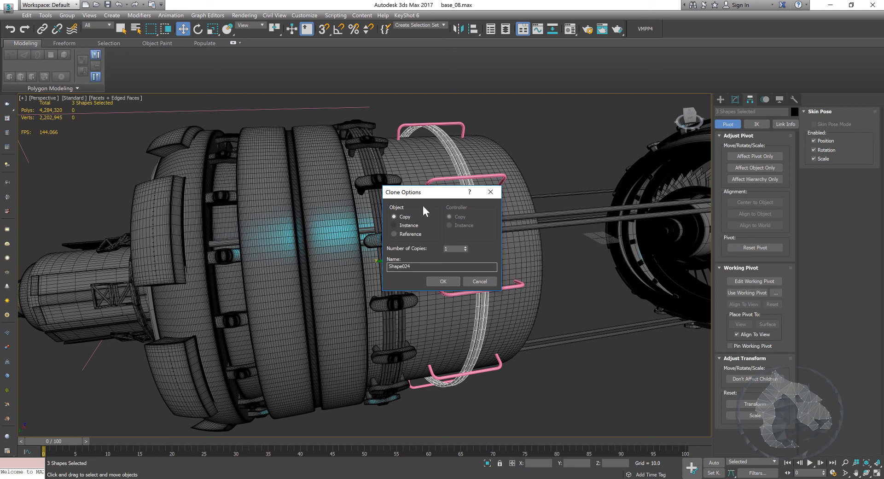
mouse_move(424, 192)
mouse_down()
mouse_move(549, 192)
mouse_move(568, 177)
mouse_up()
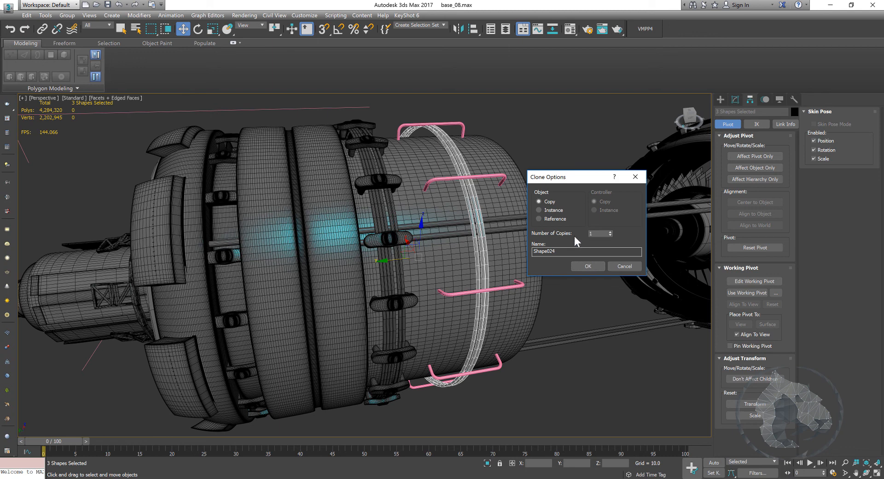
click(588, 266)
Scale the copied rings uniformly to about 93 percent and shift them along Y toward the clamp end of the handles.
key(r)
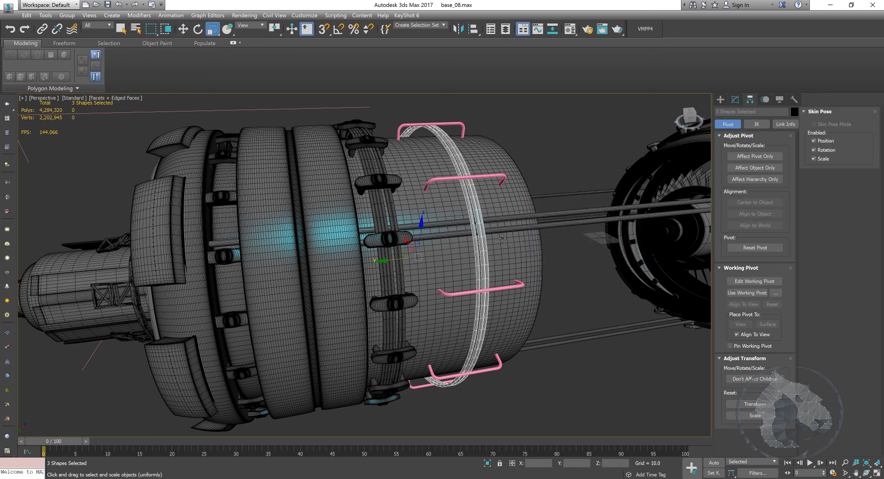
drag(421, 246, 419, 249)
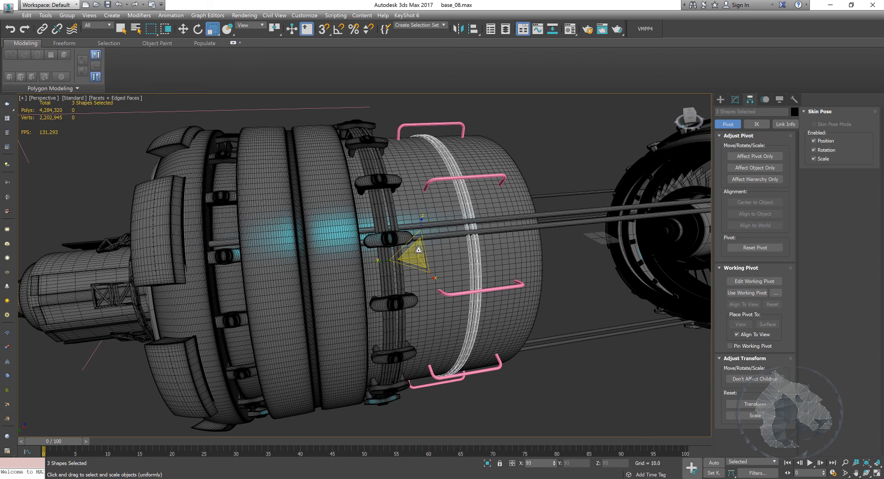
key(w)
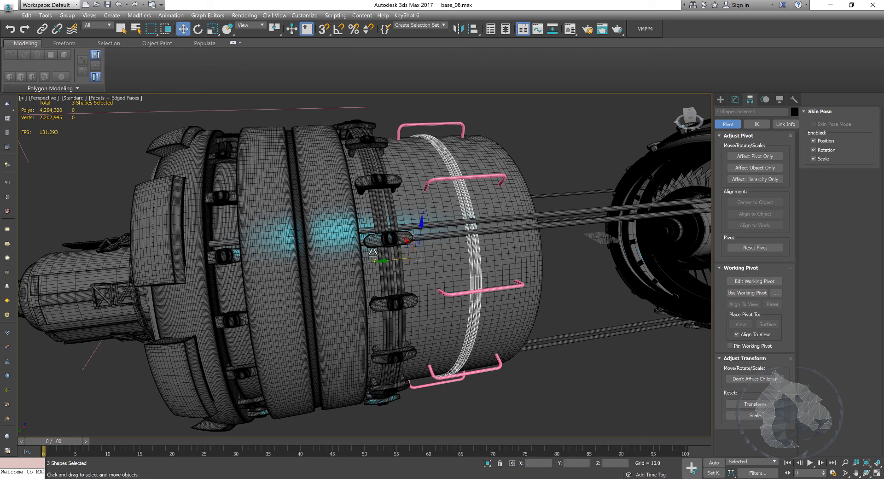
click(385, 258)
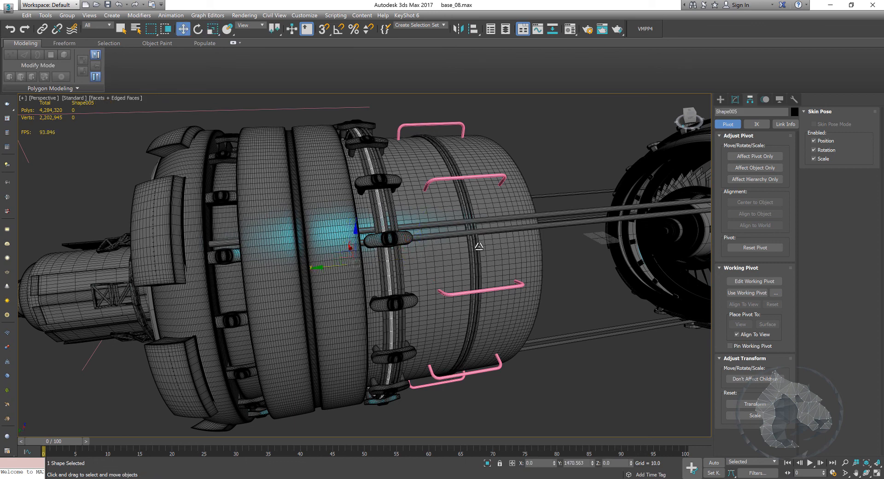
key(ctrl+z)
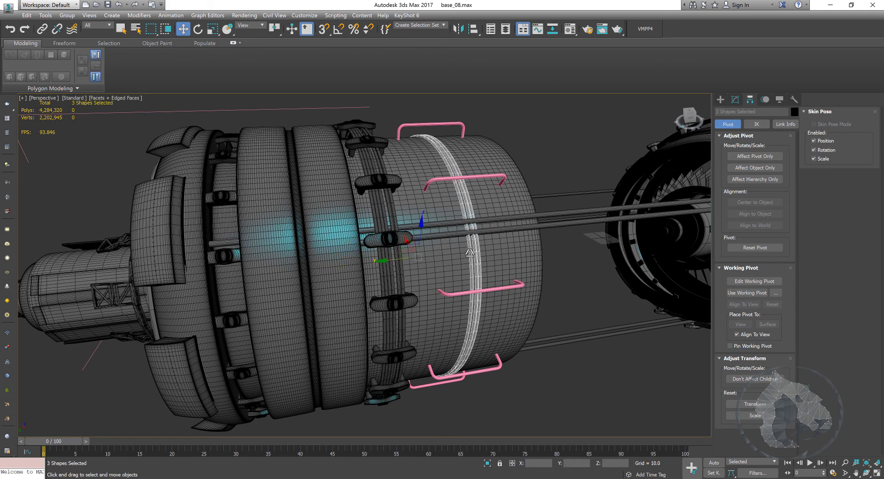
drag(393, 260, 379, 260)
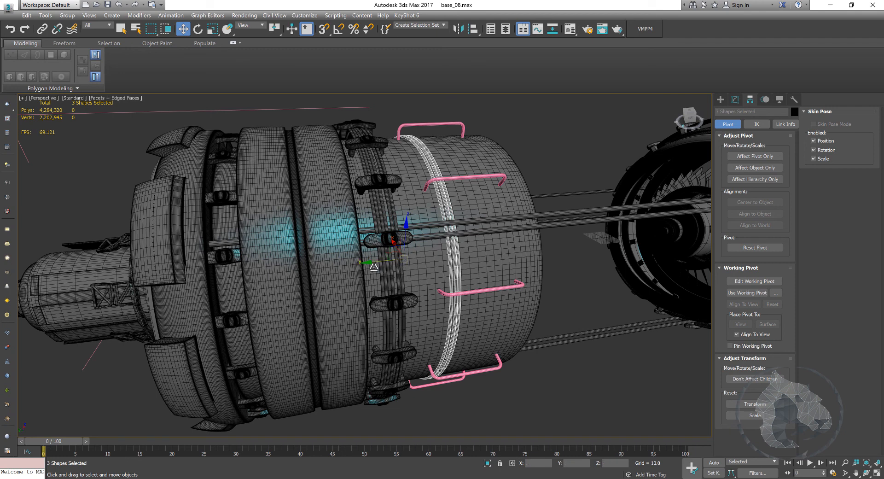
Make another copy of the three scaled rings along Y near the handles' opposite end, and deselect them.
drag(372, 261, 413, 261)
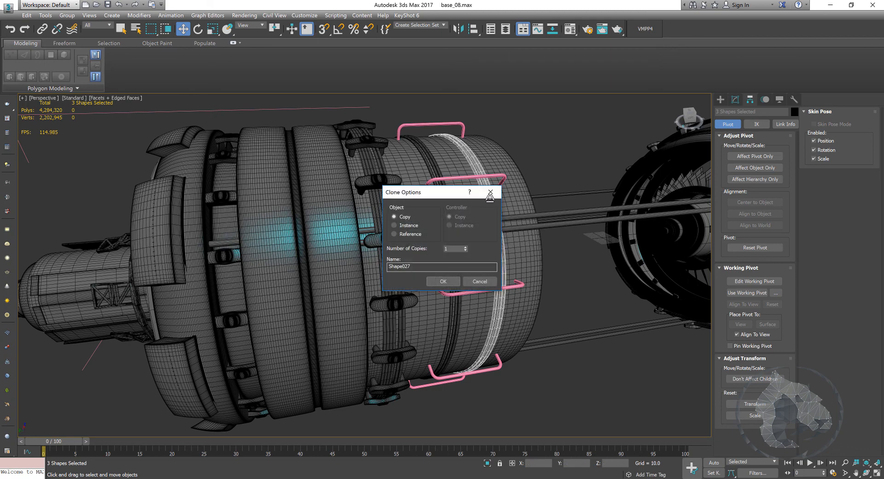
click(442, 280)
click(574, 162)
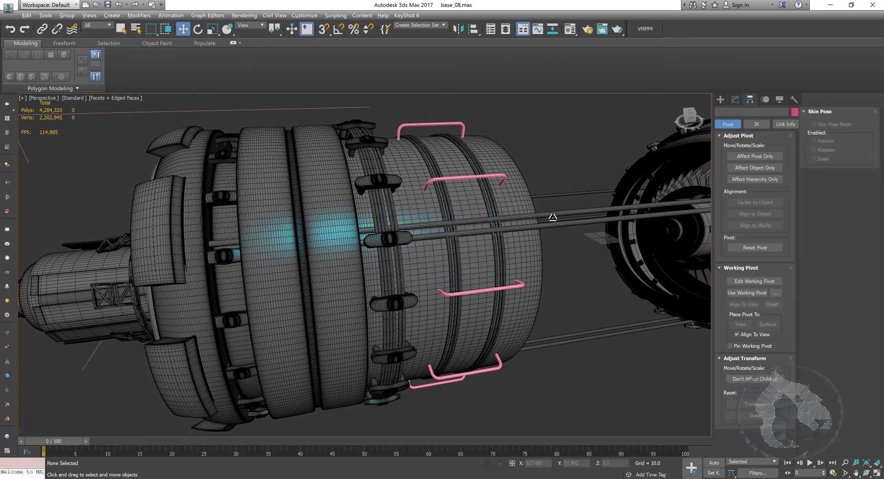
alt+middle_drag(552, 217, 542, 216)
Select the rear engine body Cylinder005 and turn off the display of its TurboSmooth and Shell modifiers.
click(107, 198)
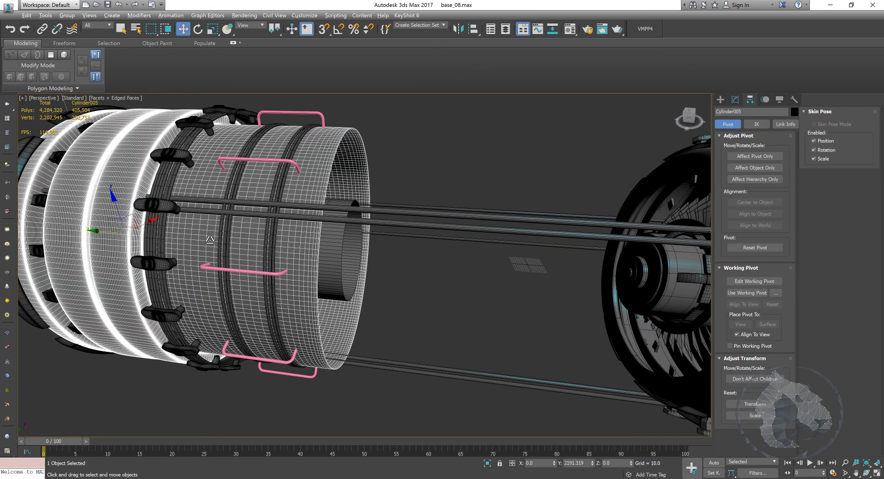
alt+middle_drag(210, 239, 224, 238)
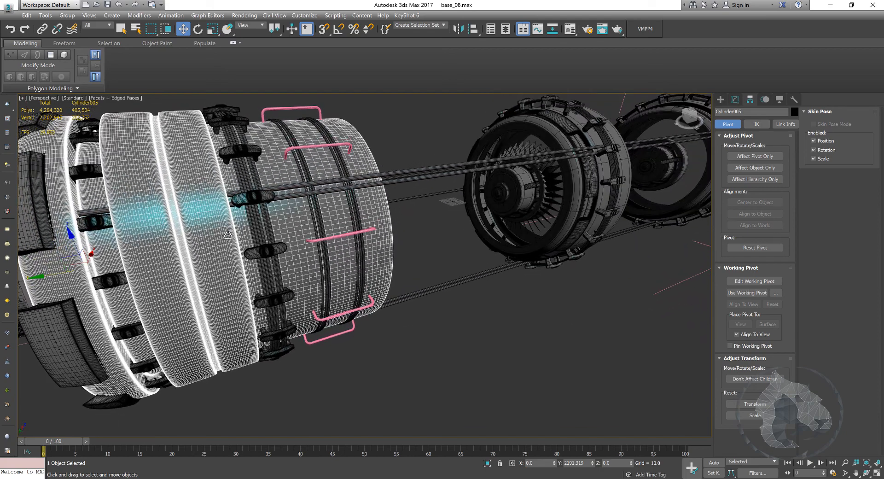
click(736, 99)
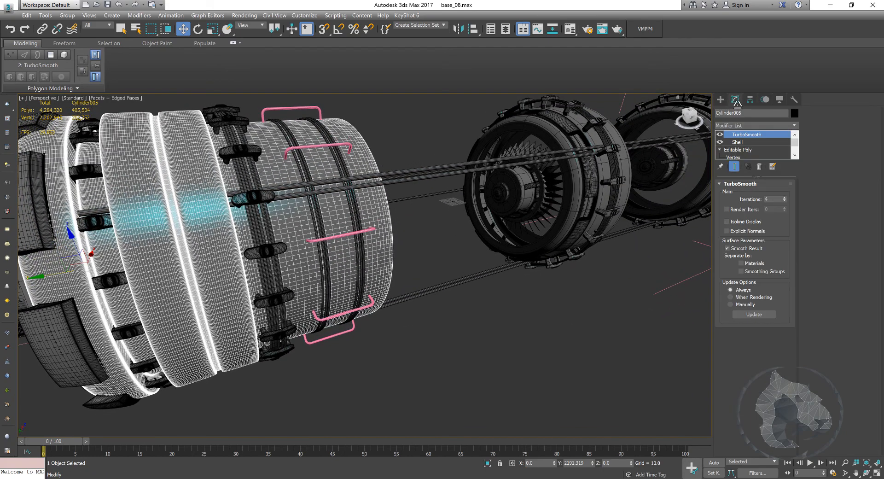
middle_drag(230, 199, 347, 219)
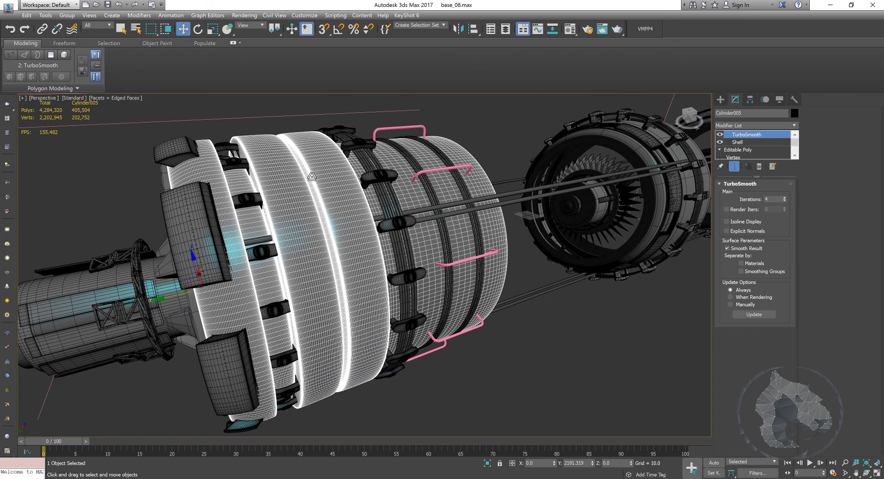
alt+middle_drag(445, 214, 443, 214)
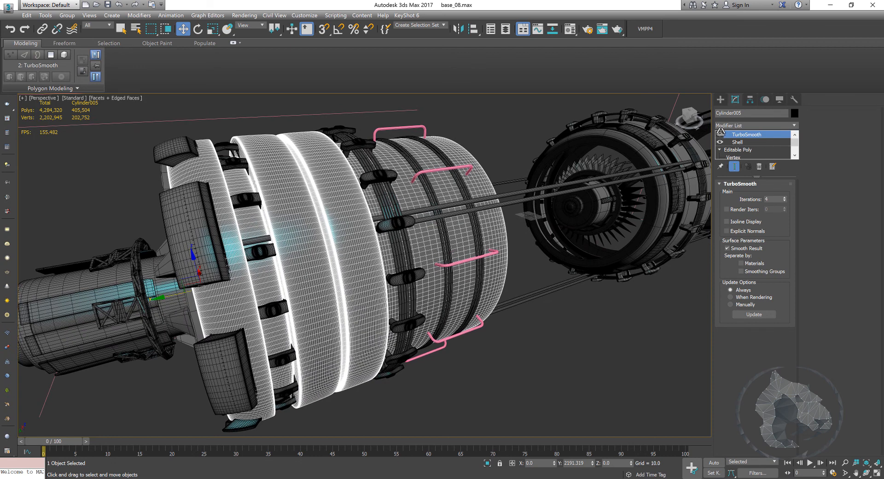
click(718, 134)
click(720, 141)
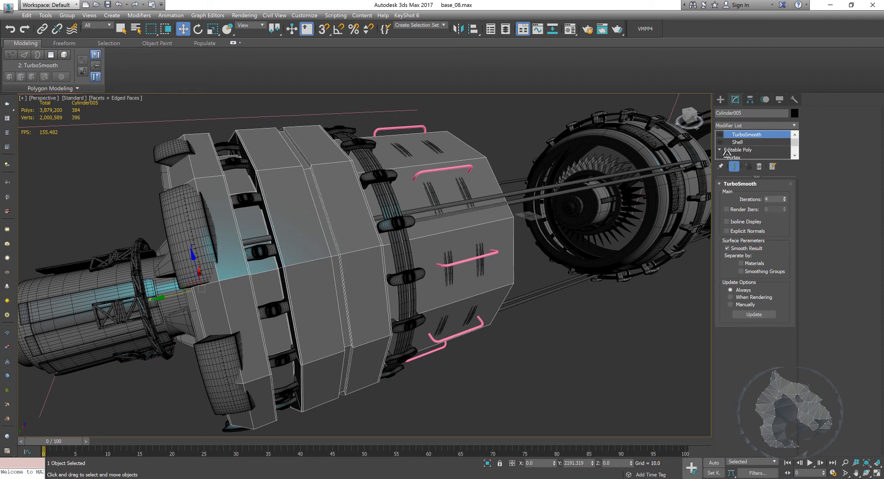
scroll(792, 157, down, 1)
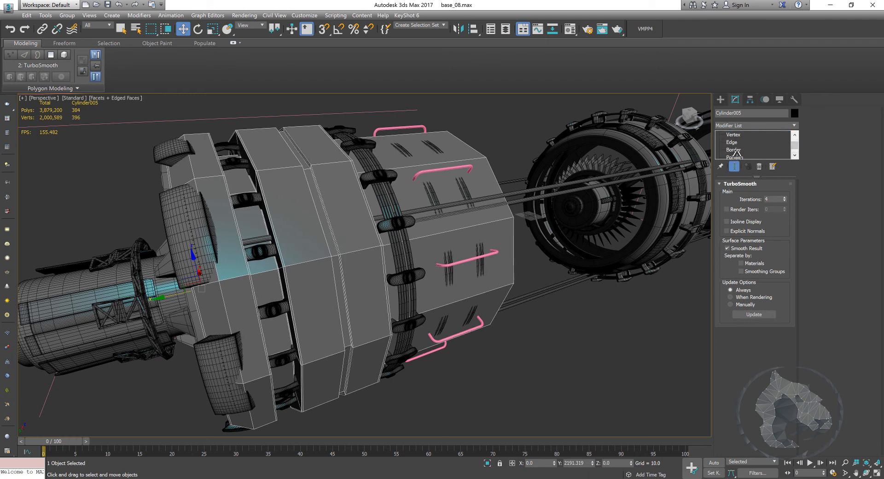
At polygon level of Cylinder005's editable poly, select the full ring of polygons on the body band nearest the clamps.
click(736, 156)
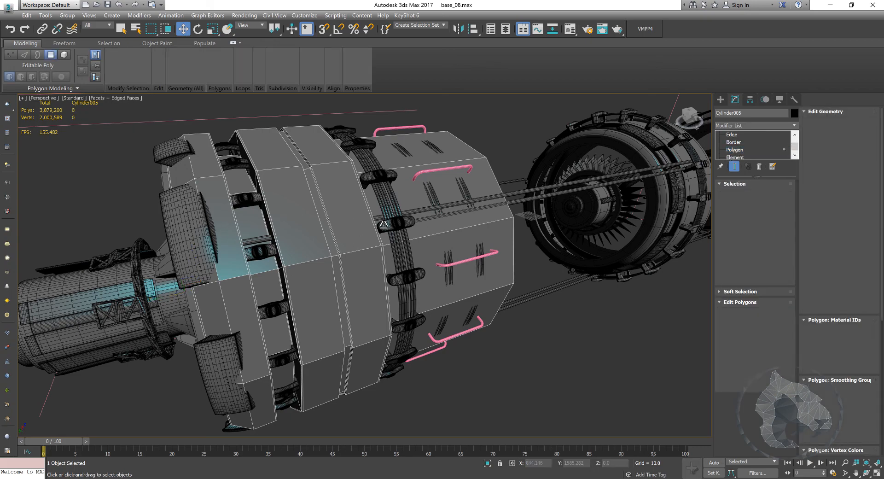
mouse_move(383, 225)
alt+middle_down()
mouse_move(372, 225)
mouse_move(388, 207)
mouse_move(380, 215)
alt+middle_up()
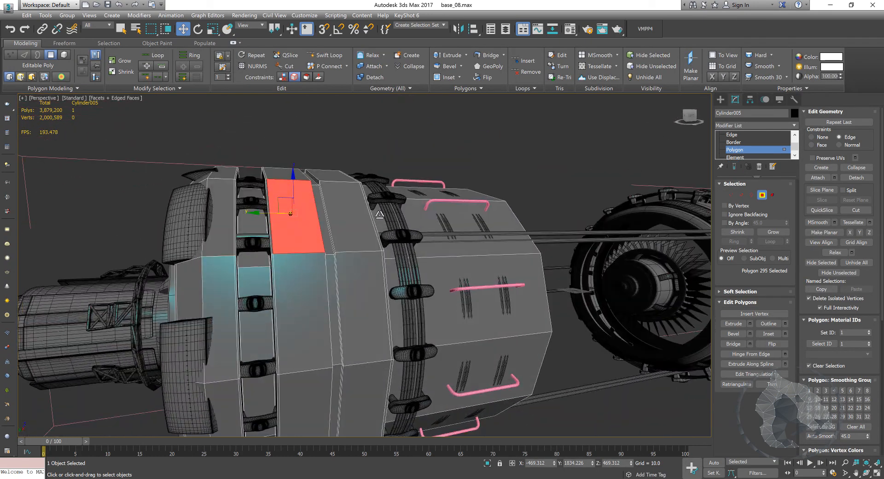
click(354, 226)
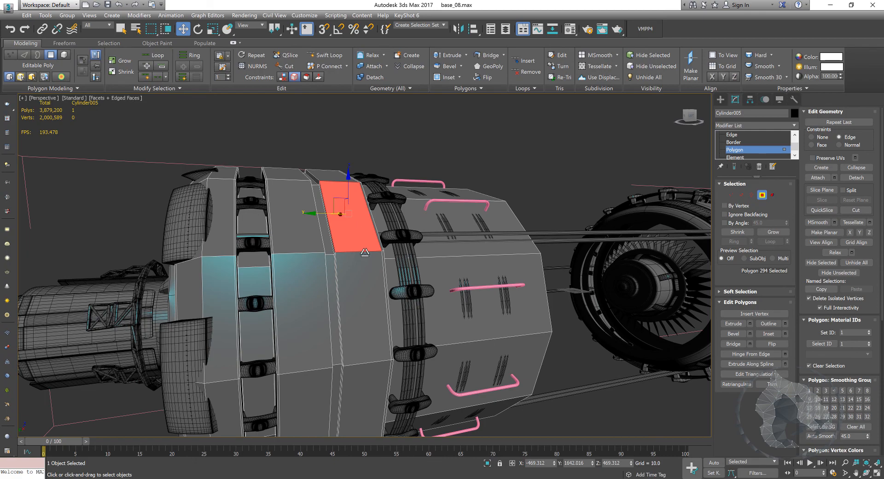
shift+click(367, 288)
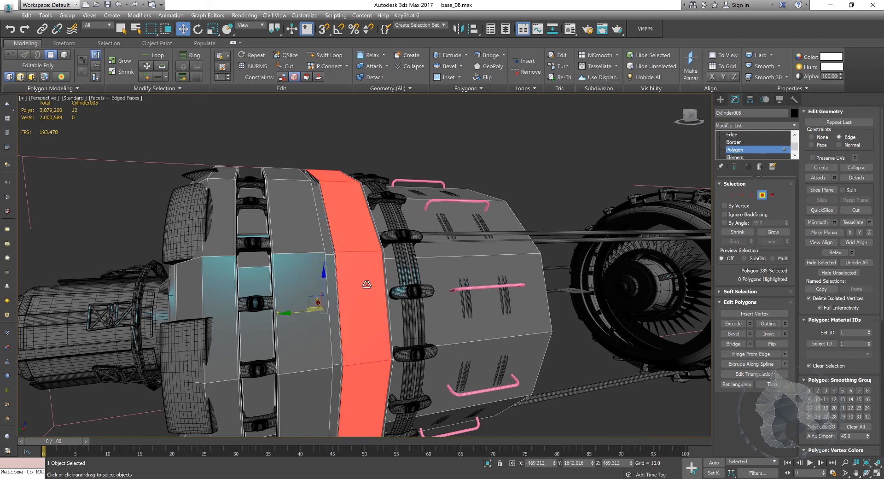
Grow the ring selection over the band's bordering edge loops and adjoining groove, shrinking it back by one loop.
alt+middle_drag(421, 270, 325, 232)
key(q)
scroll(337, 235, up, 3)
scroll(337, 236, up, 2)
middle_drag(251, 220, 309, 221)
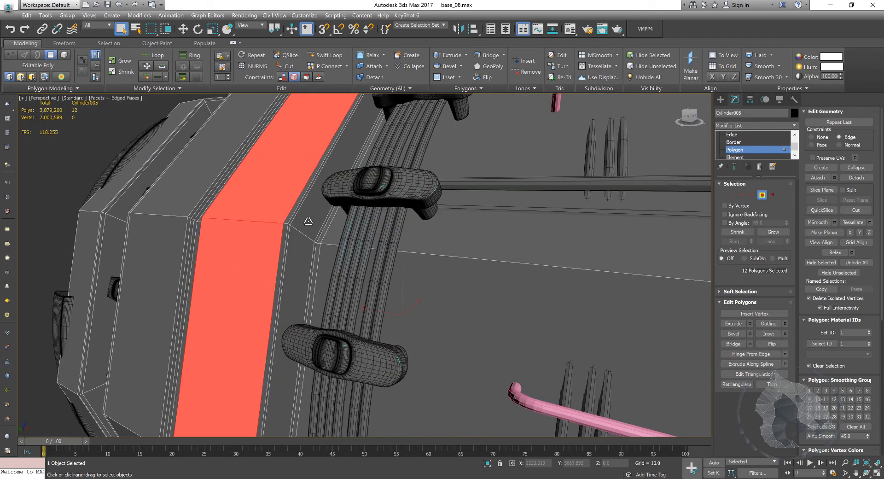
click(764, 232)
click(764, 232)
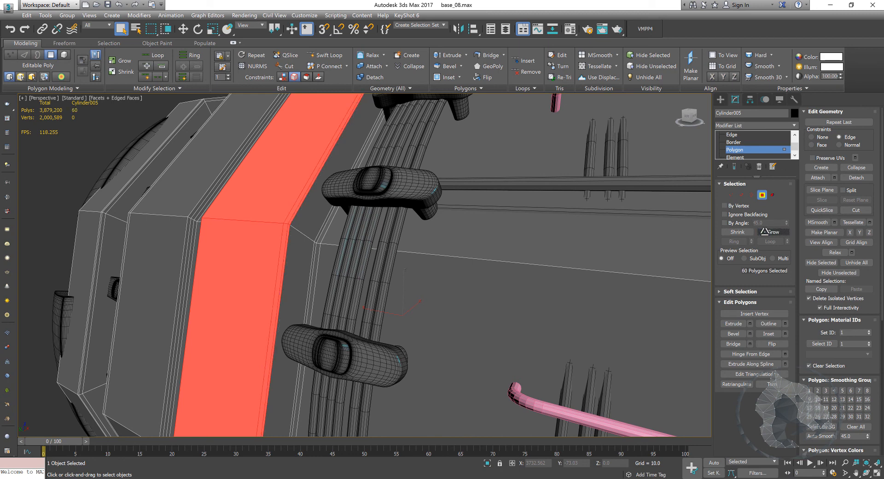
click(765, 232)
click(765, 232)
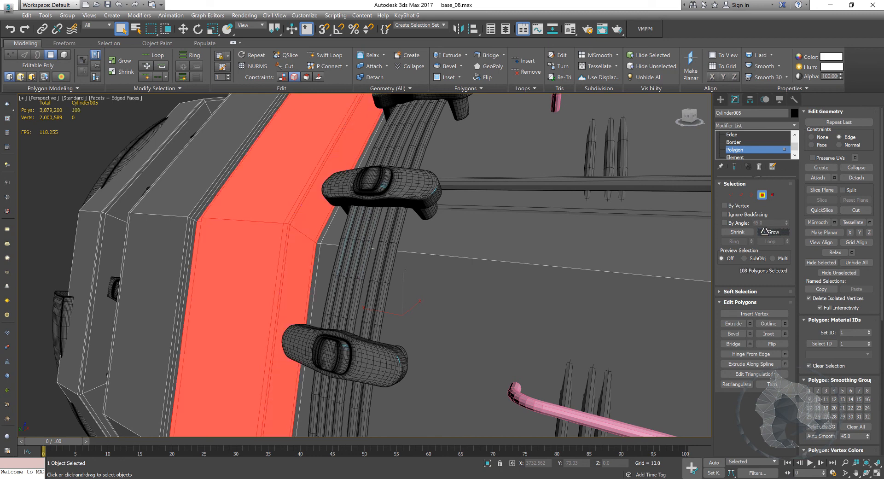
click(765, 231)
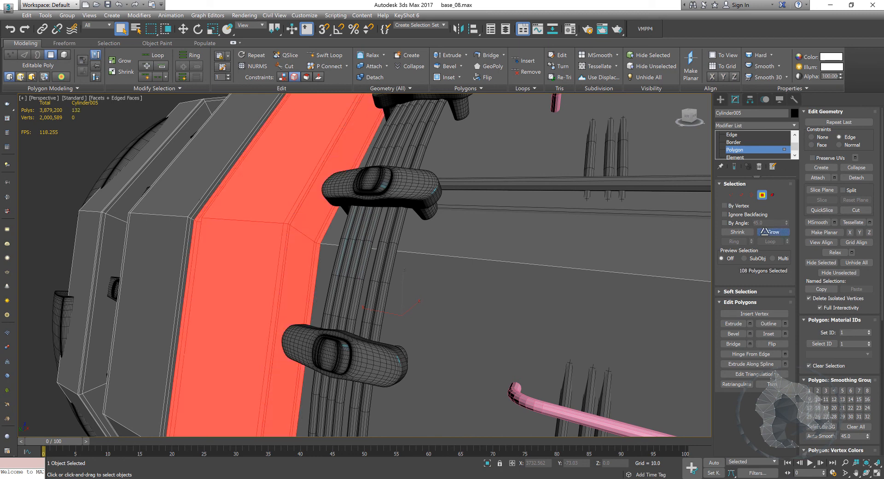
click(743, 232)
Using the Top view, remove the narrow groove polygons beside the band from the selection, leaving only the wide band.
alt+middle_drag(414, 250, 391, 237)
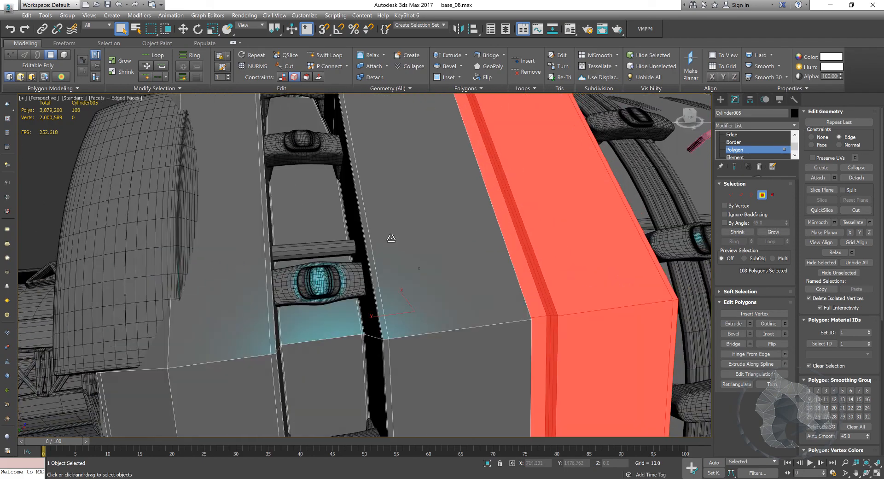
scroll(391, 237, down, 3)
alt+middle_drag(478, 263, 431, 244)
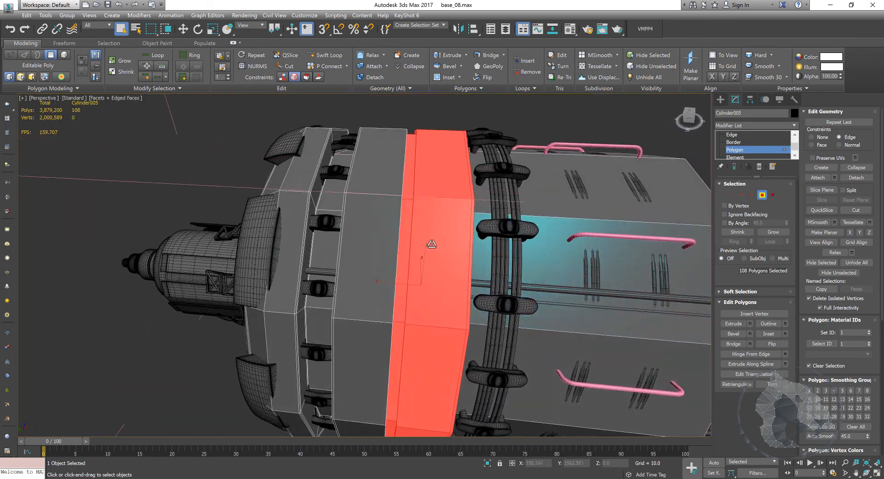
key(alt+w)
key(alt+w)
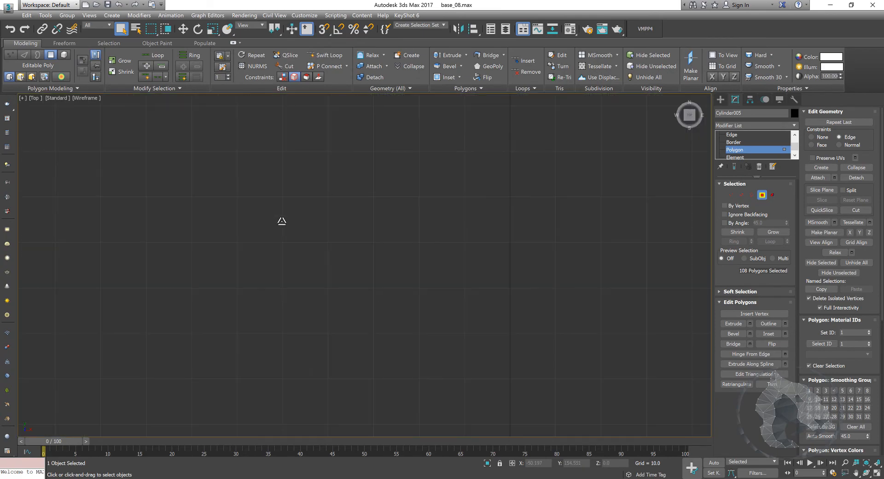
key(z)
middle_drag(421, 264, 485, 278)
scroll(424, 255, down, 3)
scroll(488, 259, up, 2)
middle_drag(379, 238, 406, 240)
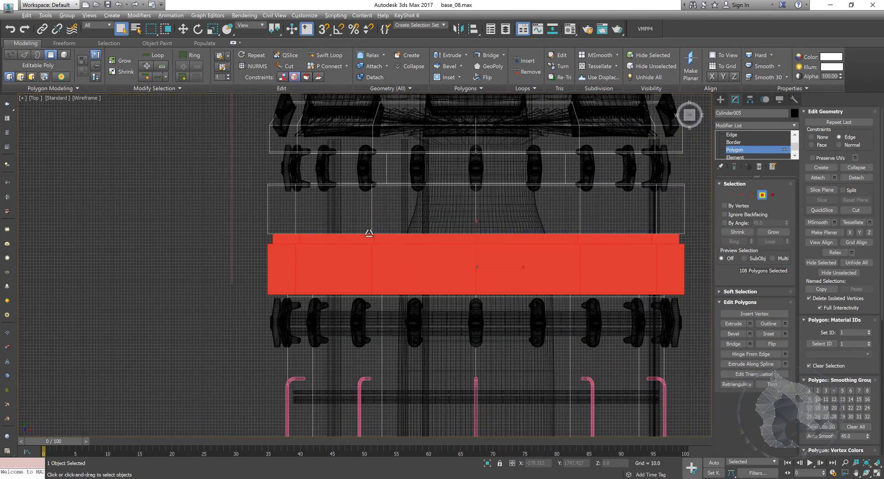
drag(250, 199, 690, 238)
middle_drag(667, 263, 579, 254)
key(alt+w)
middle_click(576, 338)
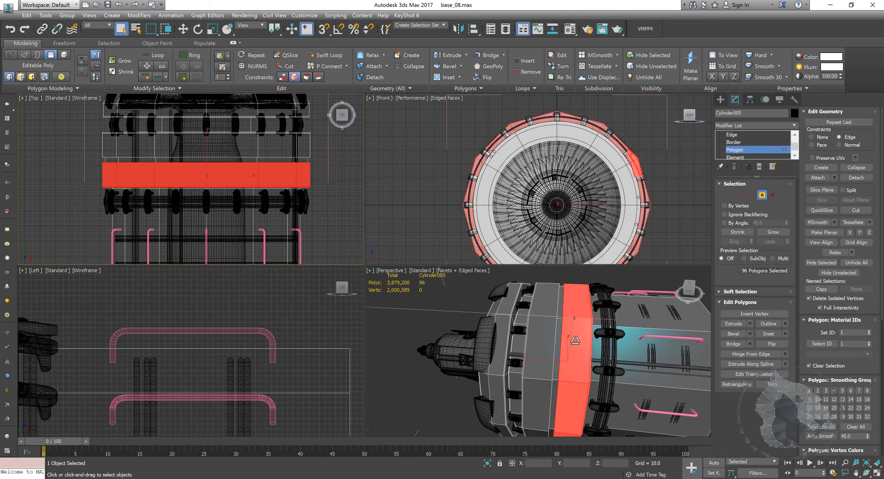
key(alt+w)
Try to copy the selected band polygons along Y toward the handles with the Edge constraint active.
alt+middle_drag(563, 327, 521, 315)
alt+middle_drag(529, 298, 494, 299)
key(w)
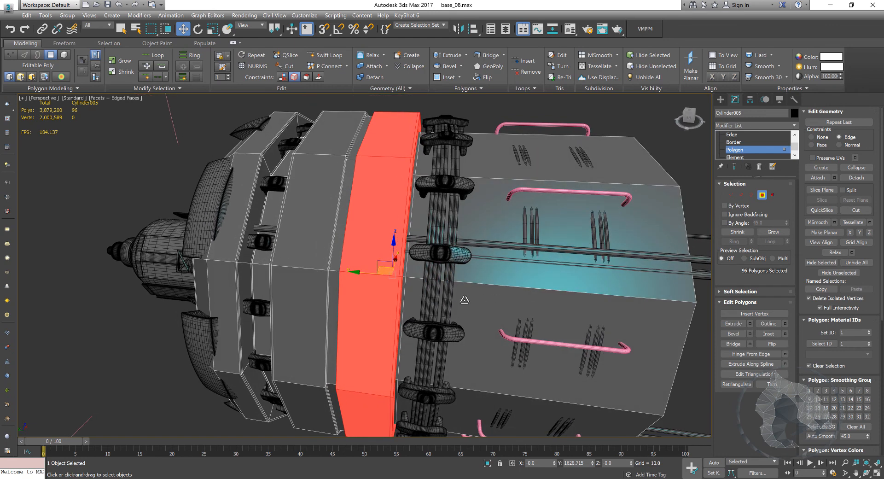
shift+drag(361, 273, 412, 279)
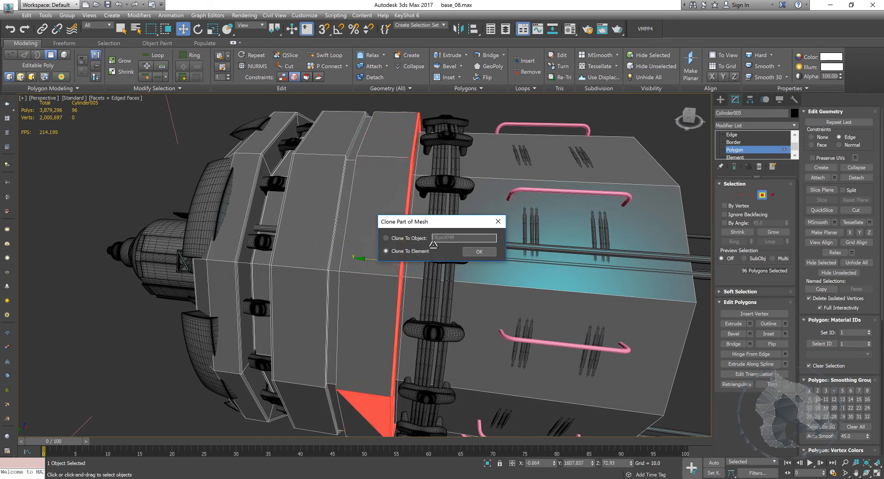
click(498, 221)
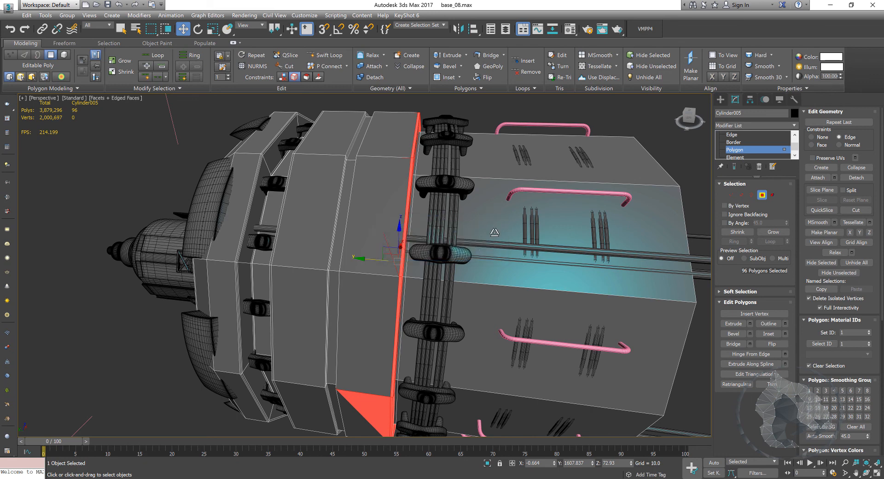
key(ctrl+z)
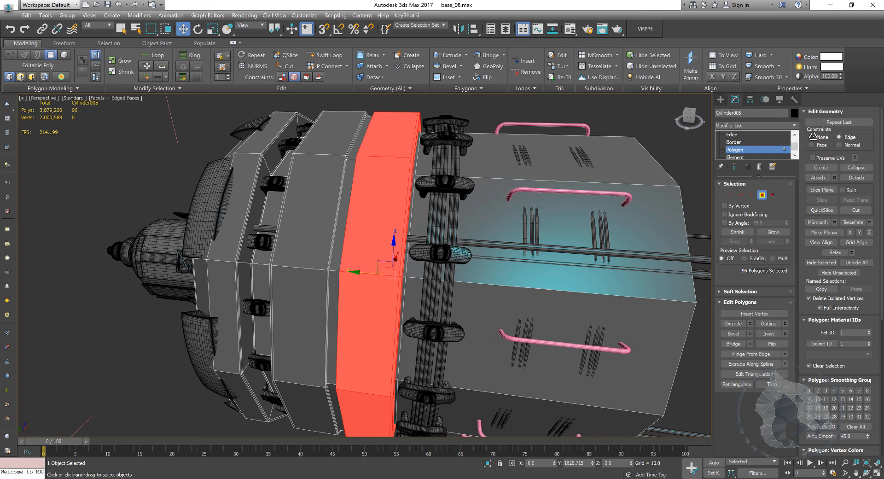
Set the constraint to None and copy the band polygons along Y over the handles, cloning them to a separate object.
middle_drag(455, 282, 439, 271)
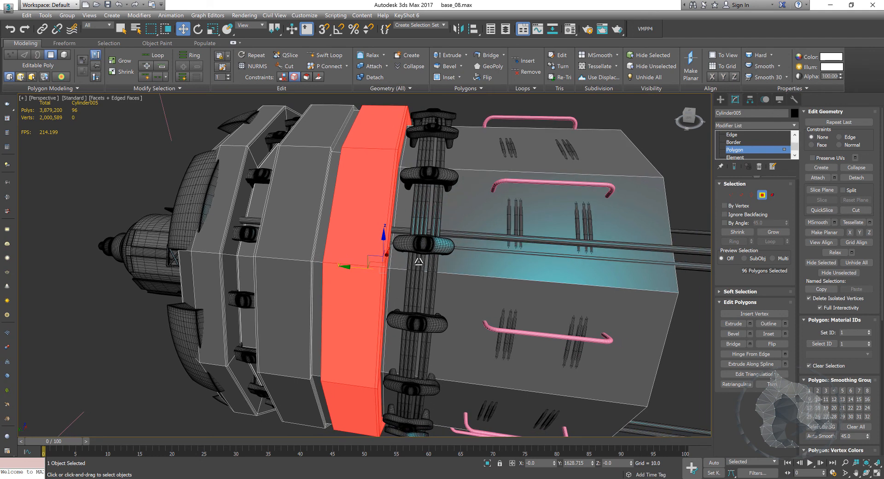
shift+drag(351, 269, 478, 278)
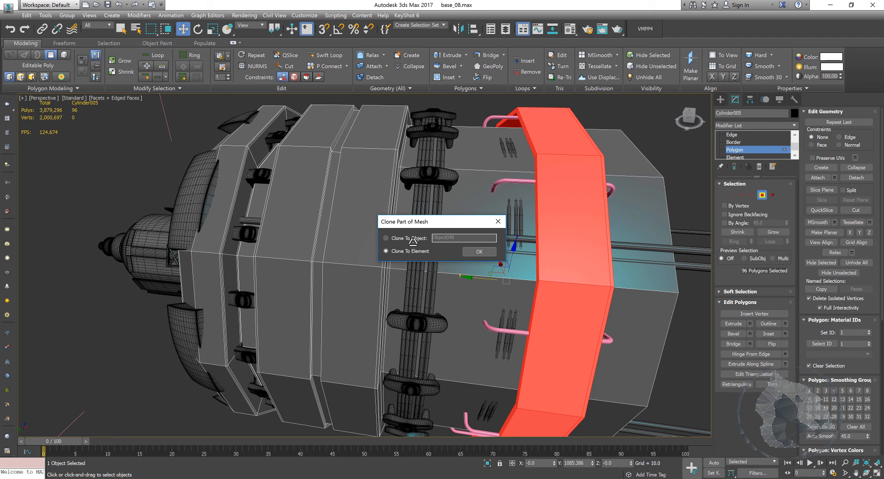
click(398, 239)
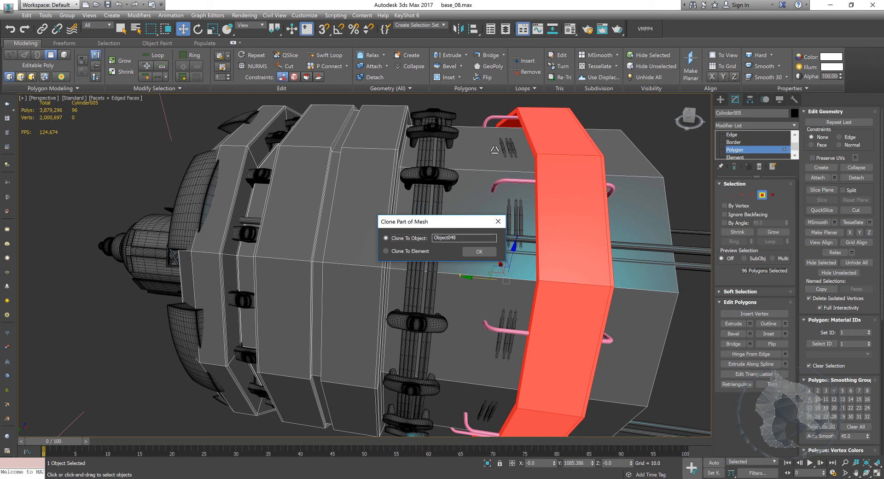
double_click(461, 237)
click(477, 252)
Leave polygon editing on Cylinder005 and select the cloned band around the handles.
alt+middle_drag(473, 266, 486, 268)
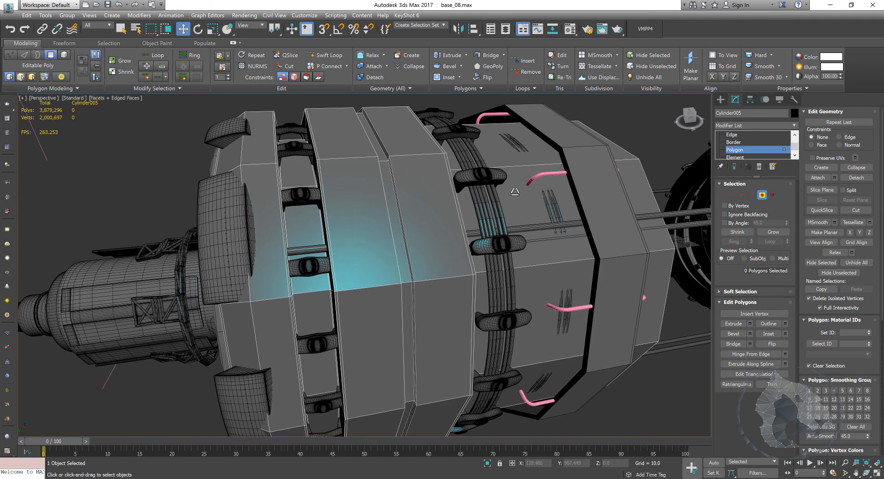
alt+middle_drag(447, 224, 481, 238)
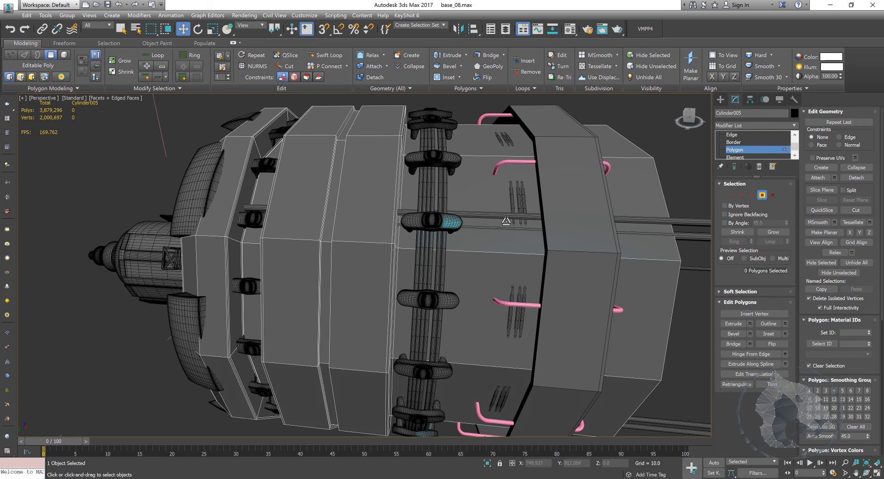
scroll(509, 218, up, 3)
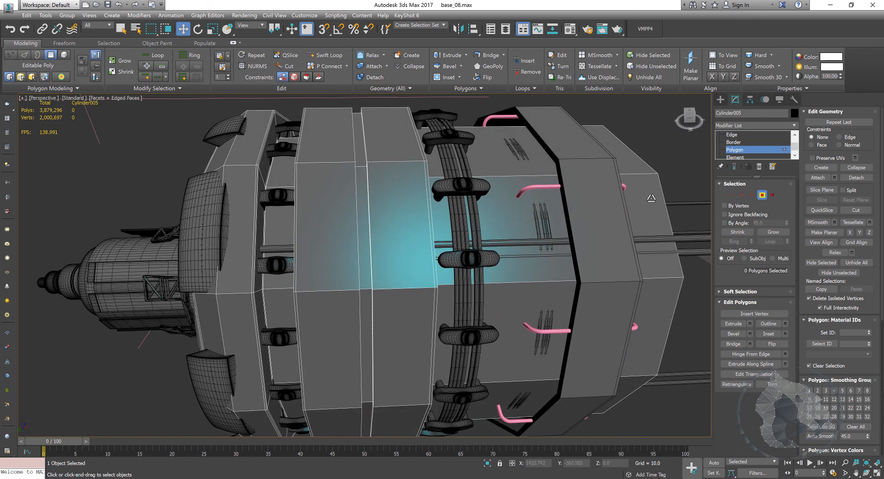
click(762, 195)
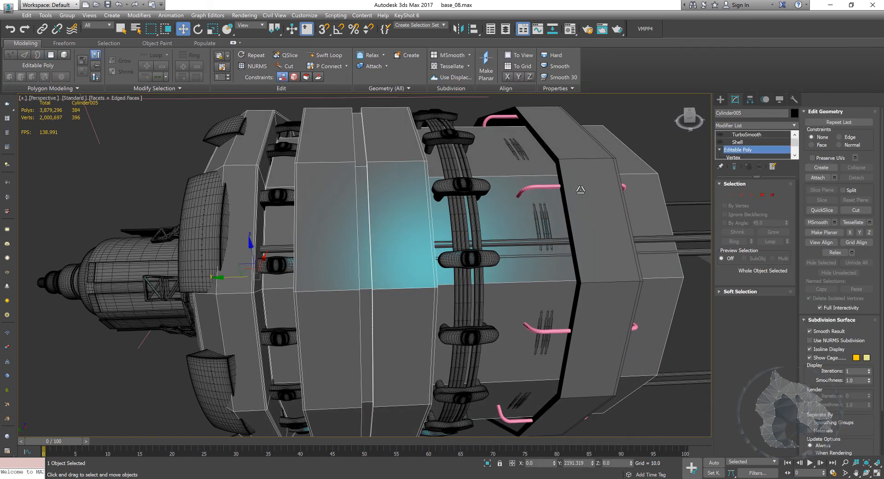
click(588, 165)
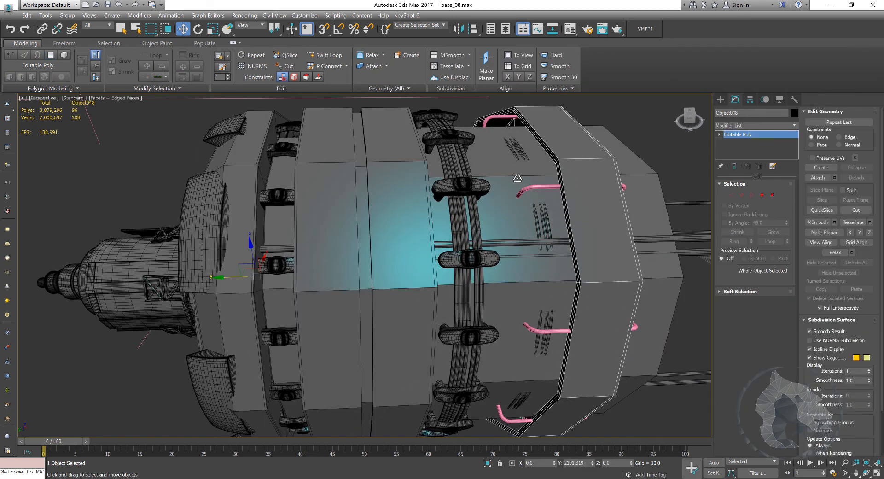
click(518, 178)
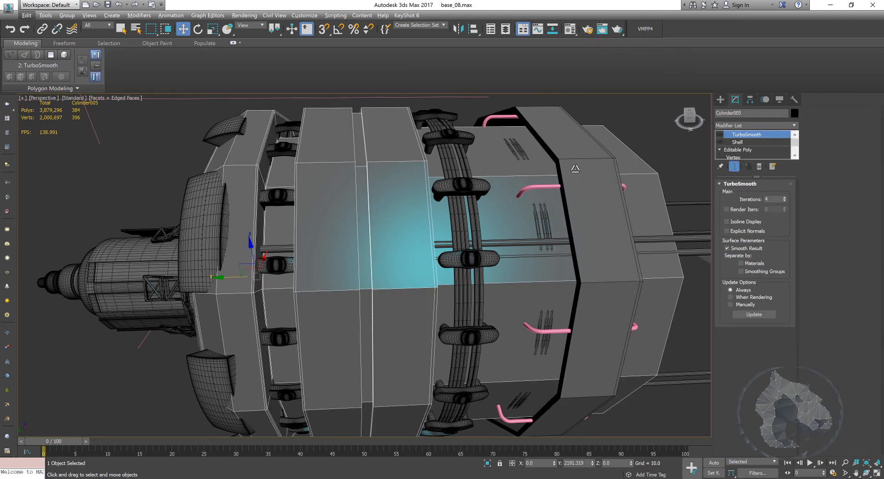
click(574, 171)
alt+middle_drag(573, 171, 525, 242)
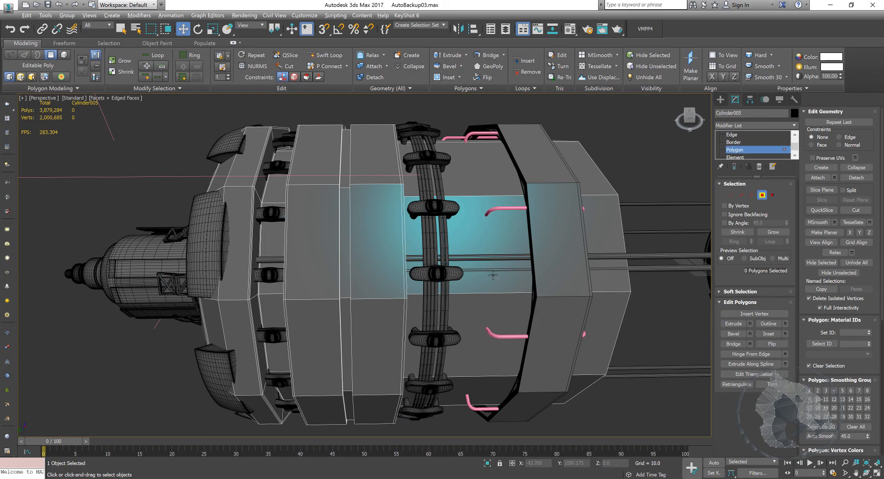
In AutoBackup03.max, exit Cylinder005's polygon level, select the cloned band Object048 and activate the Scale tool.
alt+middle_drag(493, 275, 498, 279)
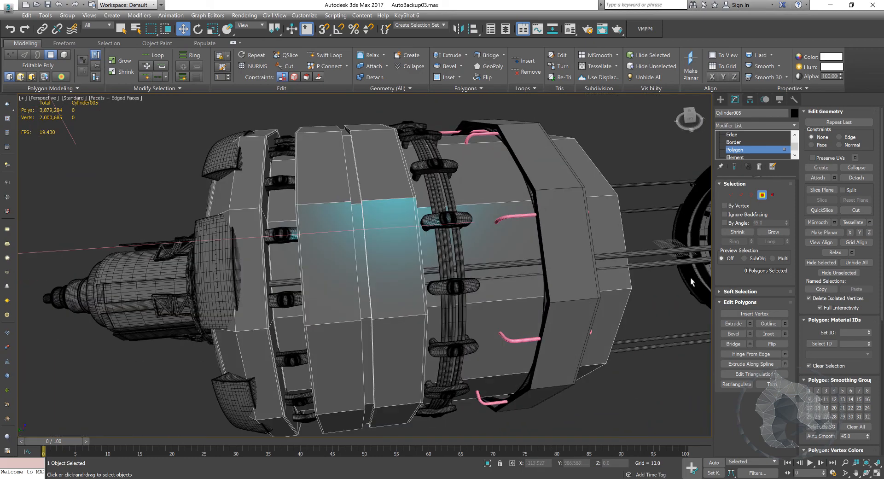
click(763, 196)
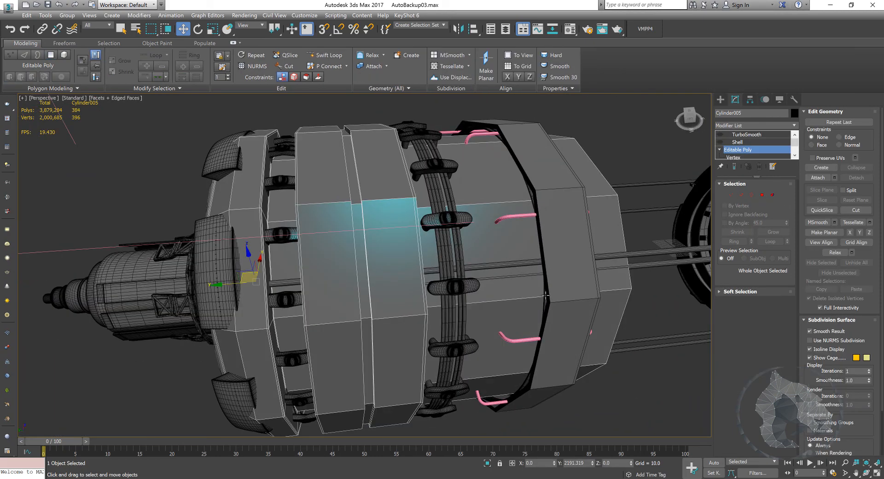
click(554, 224)
alt+middle_drag(554, 224, 506, 248)
key(r)
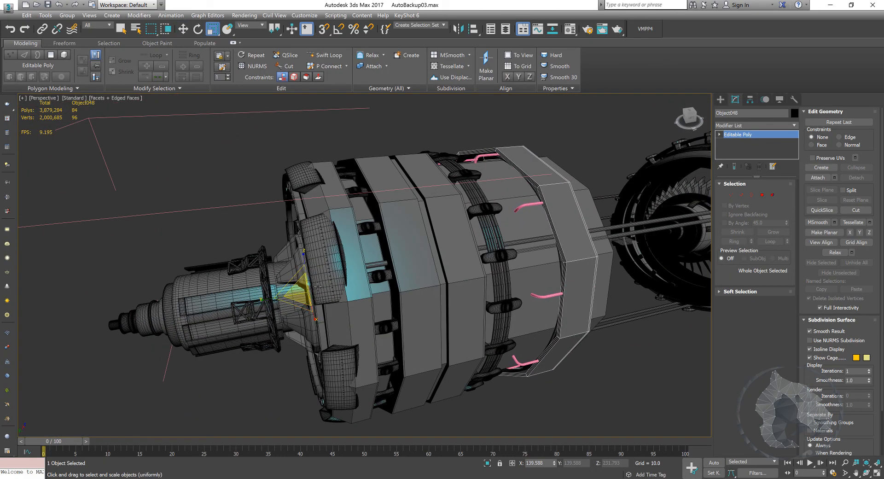
Center the pivot of the cloned band Object048 to the object, and leave pivot editing.
alt+middle_drag(320, 288, 319, 285)
key(alt+w)
middle_drag(552, 187, 535, 195)
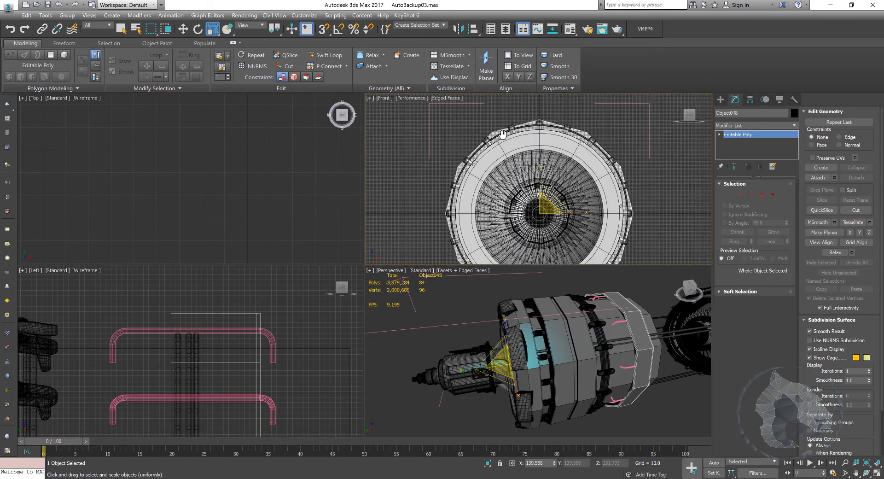
key(alt+w)
key(alt+w)
key(alt+w)
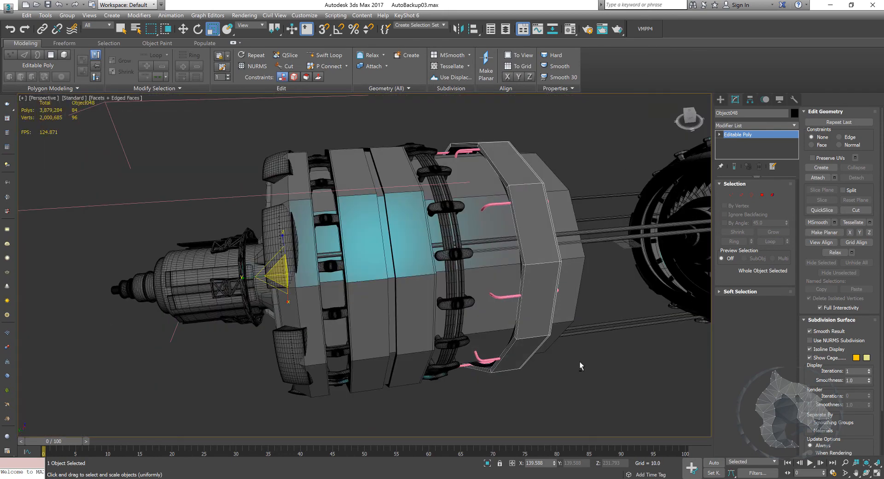
click(750, 100)
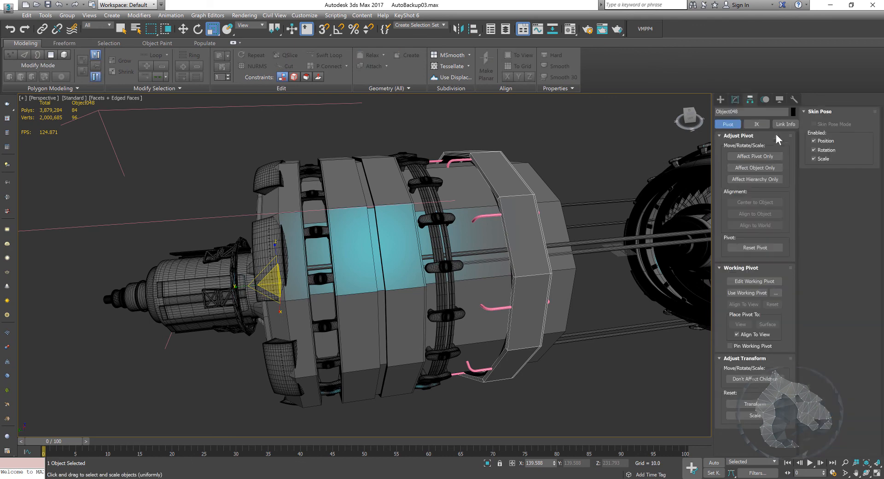
click(749, 155)
click(760, 202)
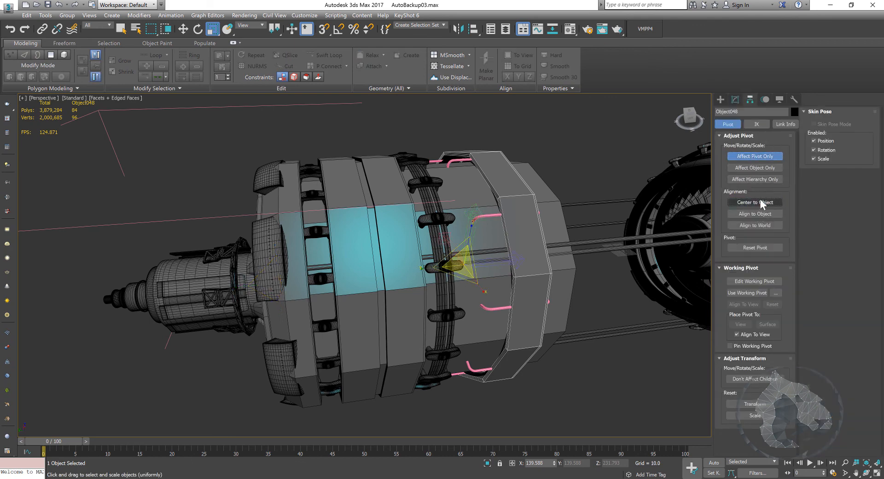
click(750, 157)
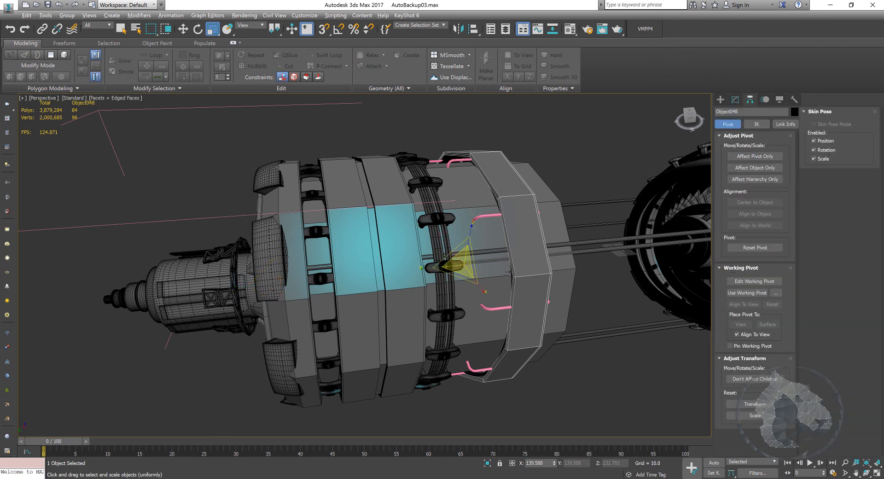
Scale the cloned band Object048 down evenly to about X 128.4, Y 128.4, Z 213.2 so it hugs the cylinder beneath the handles.
alt+middle_drag(484, 254, 527, 280)
key(r)
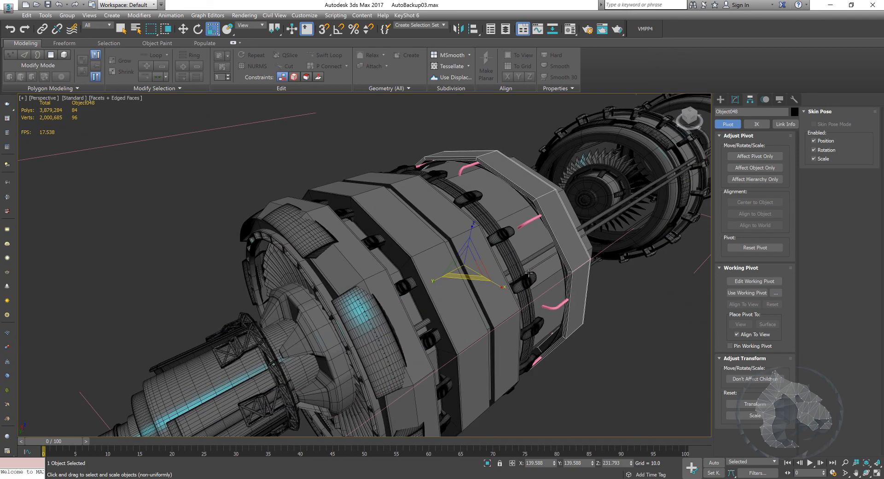
scroll(529, 274, up, 6)
scroll(529, 273, down, 4)
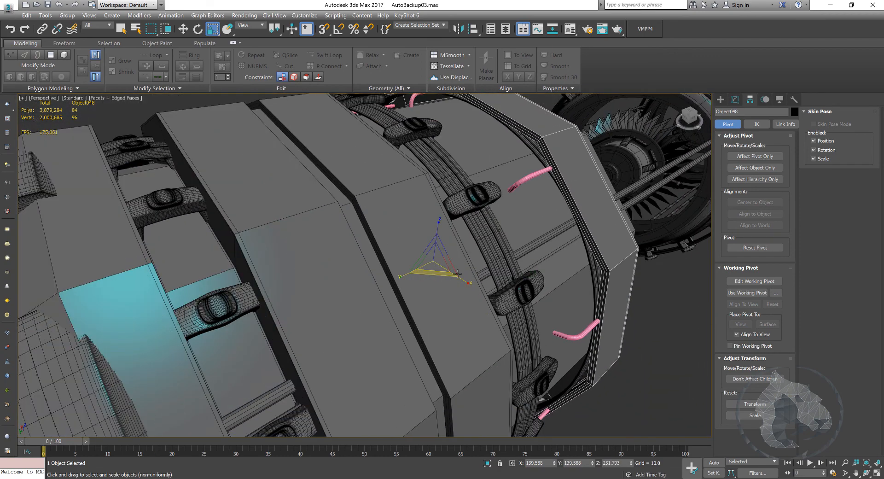
drag(440, 260, 440, 263)
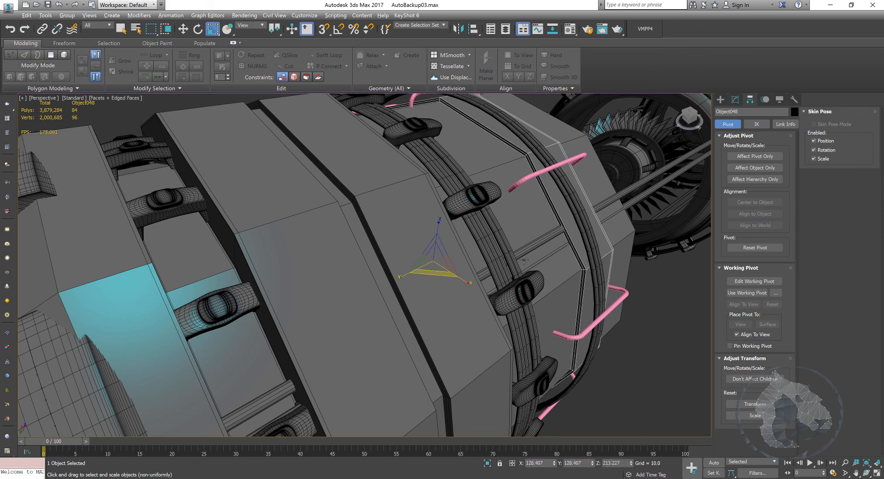
Turn on the Shell and TurboSmooth modifiers in Cylinder005's stack and deselect the cylinder.
alt+middle_drag(442, 276, 363, 175)
key(w)
click(373, 173)
alt+middle_drag(297, 234, 319, 227)
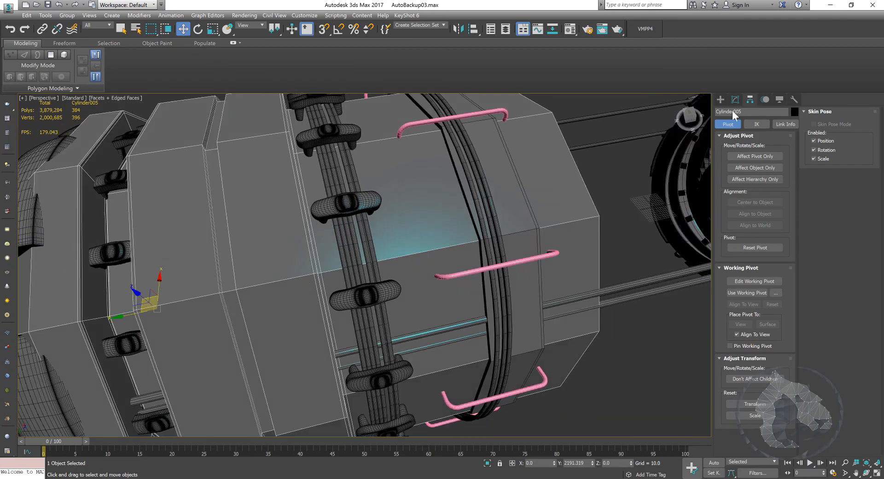
click(737, 100)
click(720, 142)
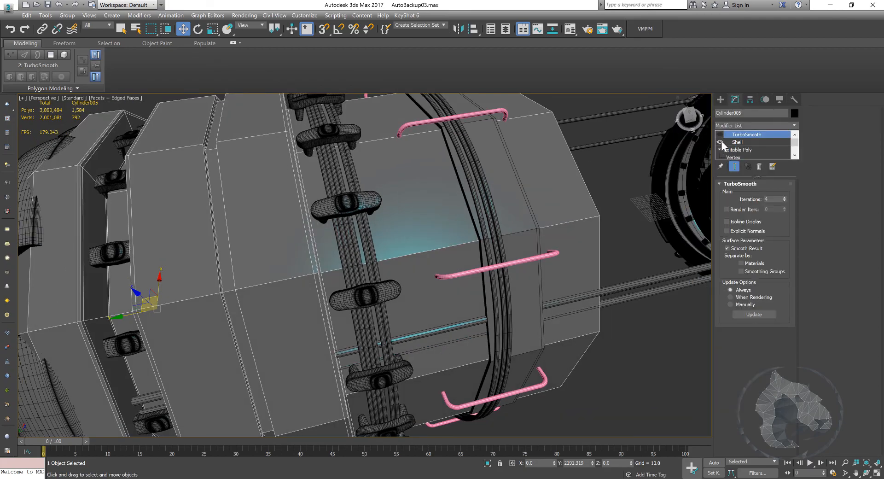
click(720, 134)
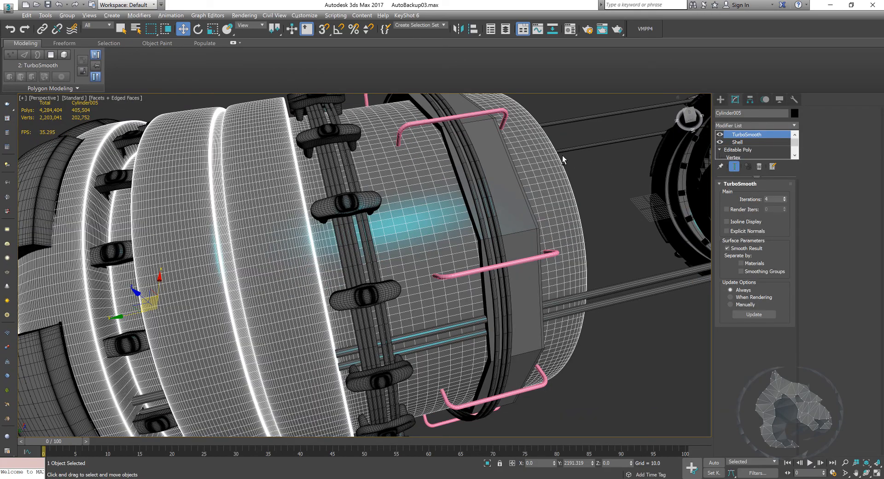
alt+middle_drag(562, 156, 570, 123)
click(571, 123)
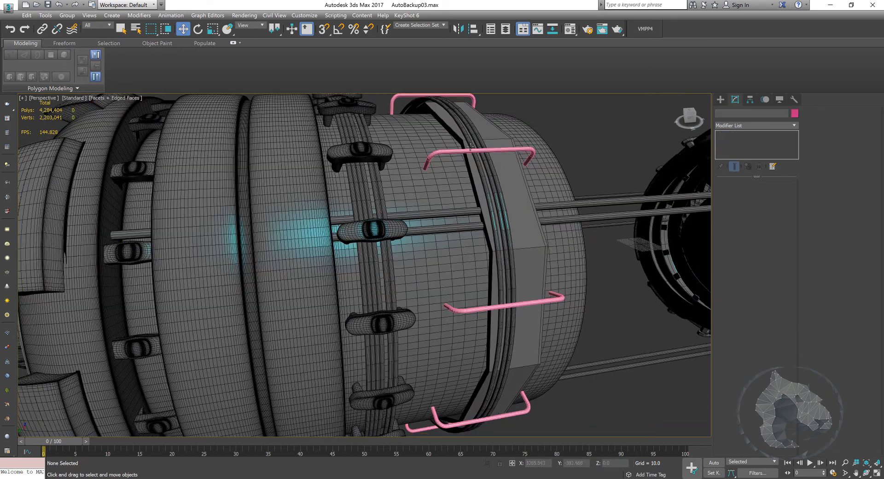
Add a TurboSmooth modifier with 3 iterations to the cloned band Object048.
click(477, 130)
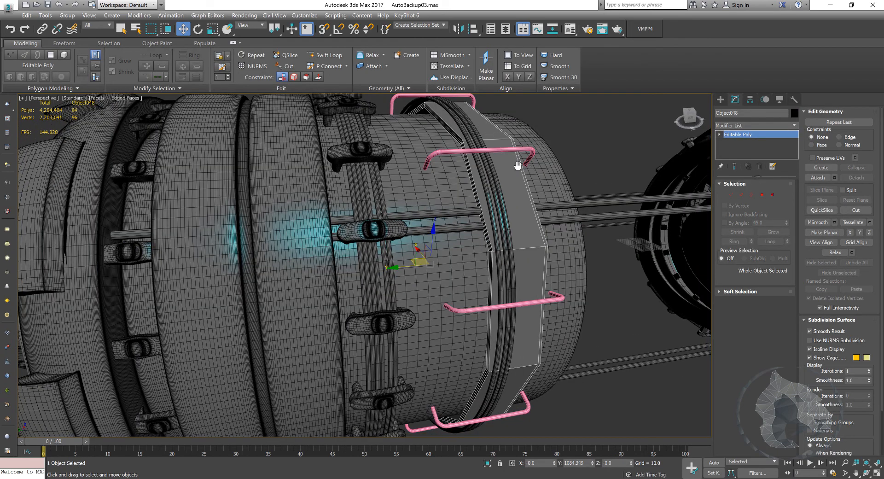
mouse_move(518, 166)
middle_down()
mouse_move(508, 167)
mouse_move(515, 171)
middle_up()
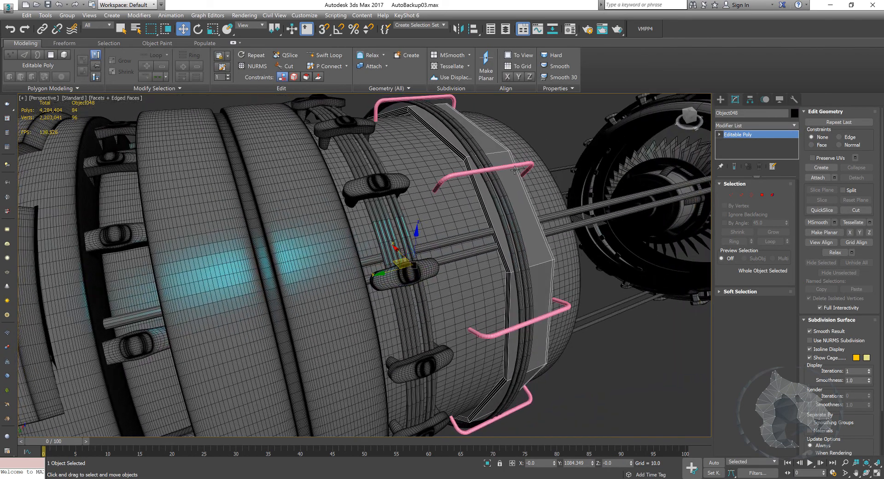
click(765, 125)
text(tu)
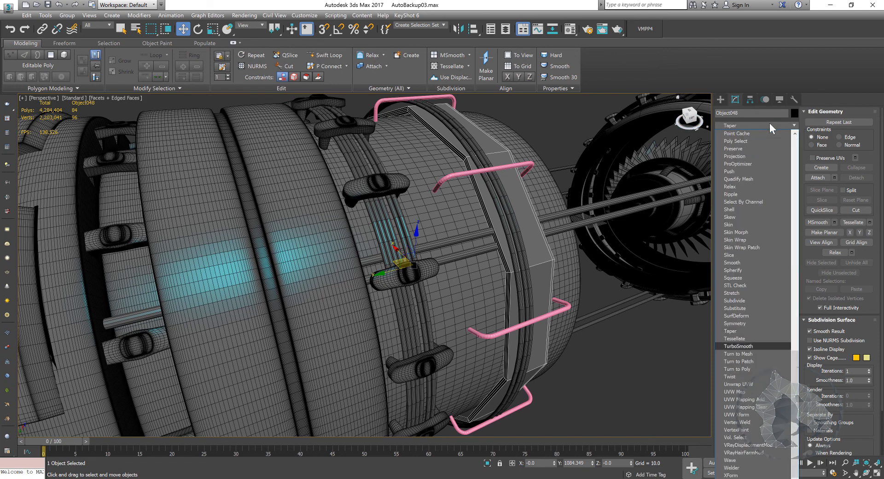
key(Return)
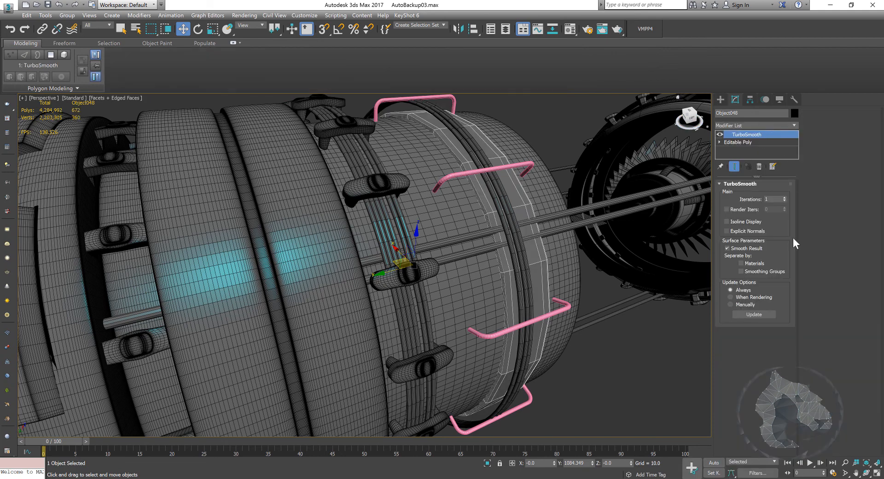
click(784, 197)
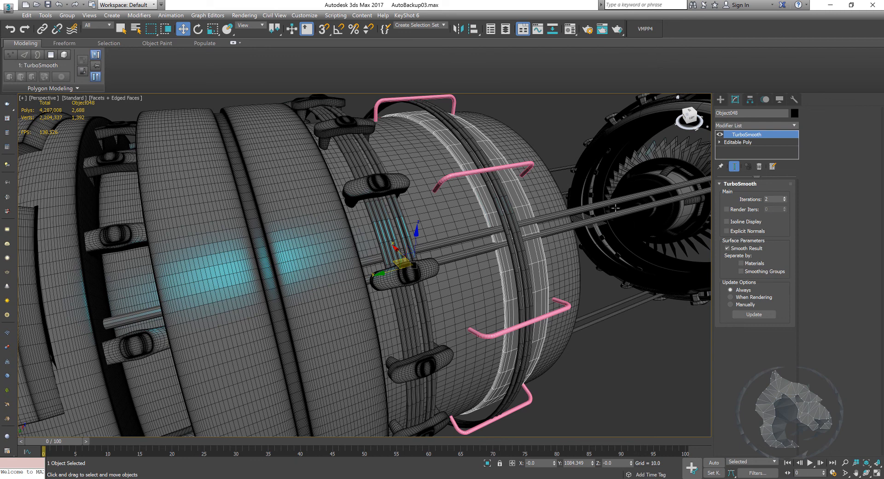
click(784, 197)
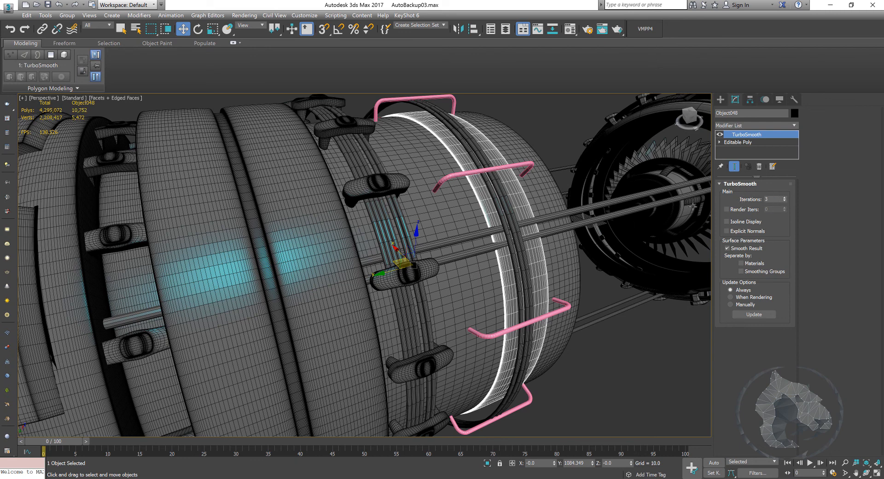
Enable Isoline Display on the band's TurboSmooth, comparing it with the full wireframe around the handles.
click(744, 223)
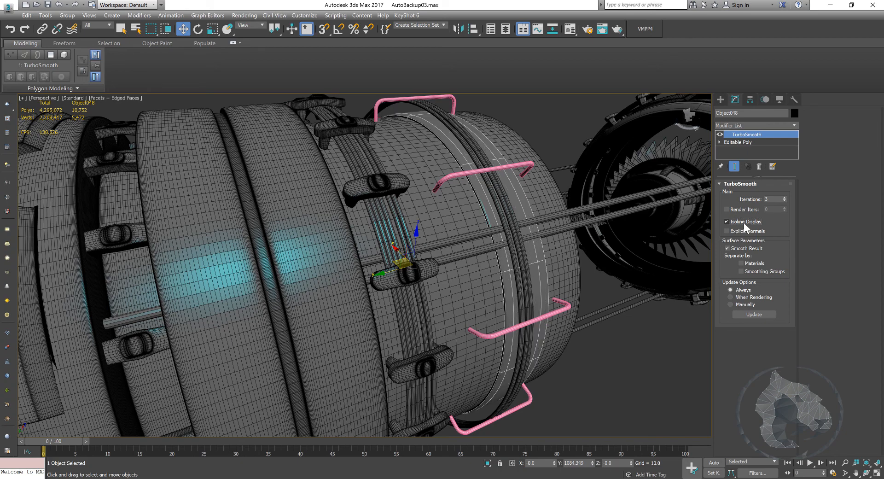
alt+middle_drag(593, 231, 594, 226)
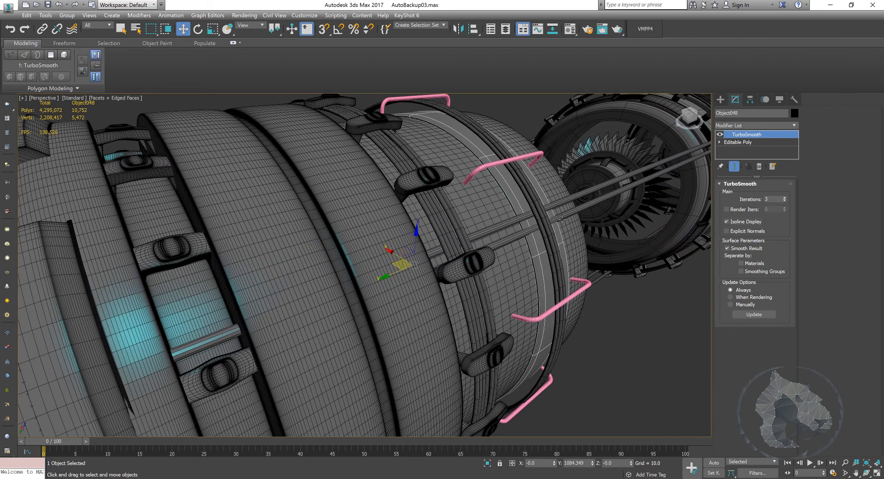
scroll(562, 219, up, 5)
scroll(562, 216, down, 3)
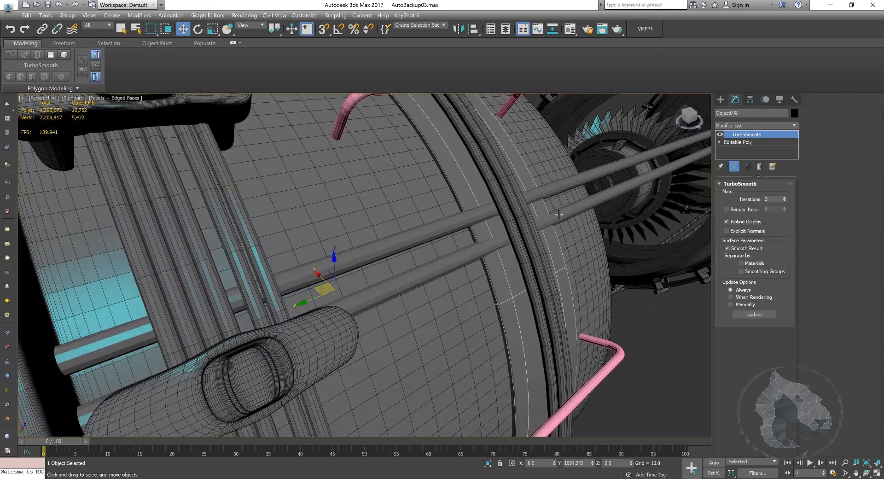
alt+middle_drag(555, 212, 553, 215)
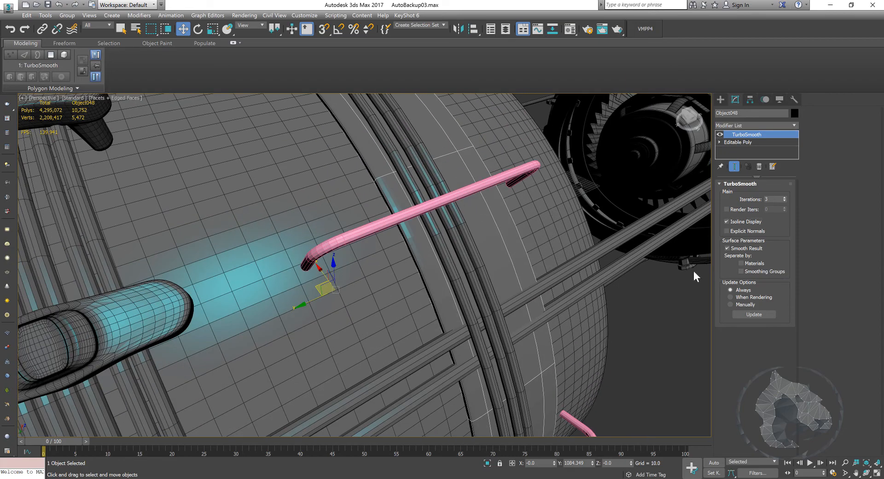
click(739, 223)
alt+middle_drag(519, 237, 502, 229)
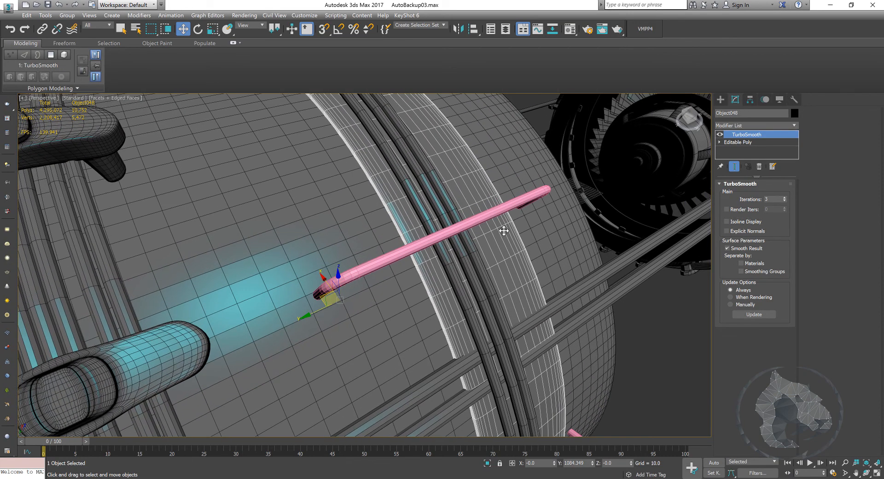
alt+middle_drag(467, 187, 456, 189)
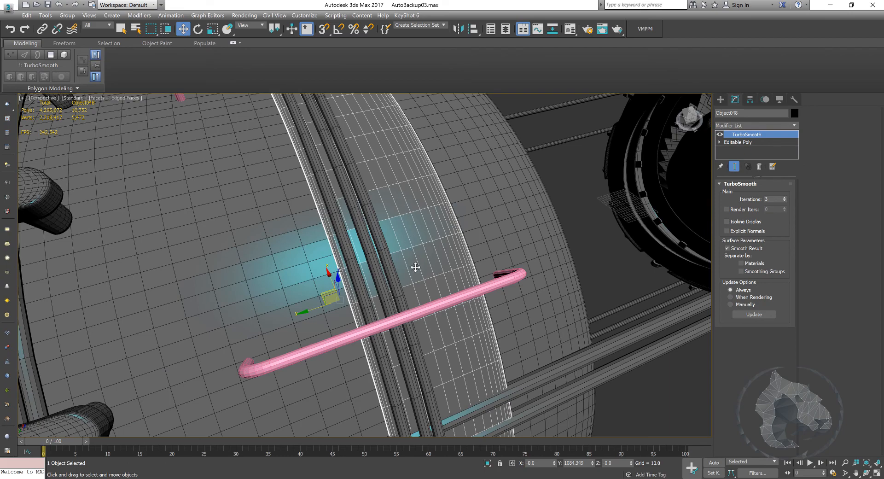
click(745, 222)
Move the smoothed band Object048 along Y to about 1121.9, centering it under the handles.
alt+middle_drag(331, 138, 317, 127)
alt+middle_drag(403, 245, 371, 174)
scroll(377, 206, down, 4)
scroll(374, 193, down, 2)
scroll(374, 194, up, 3)
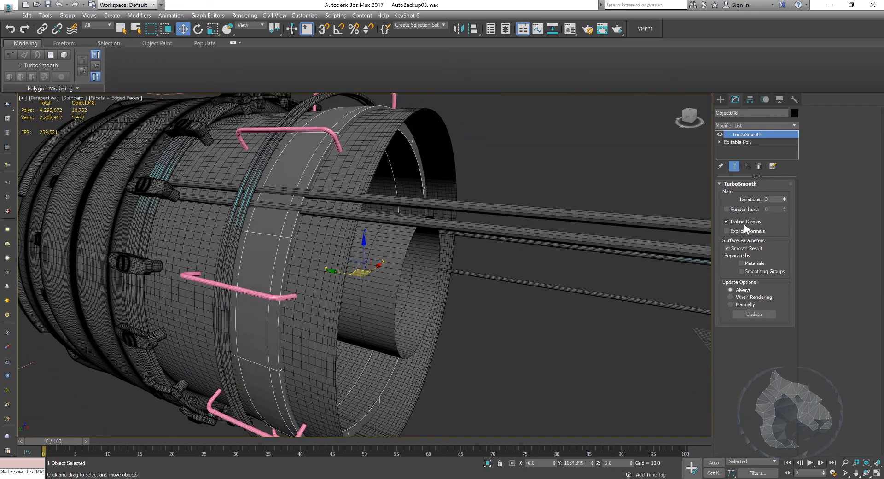
alt+middle_drag(472, 222, 417, 219)
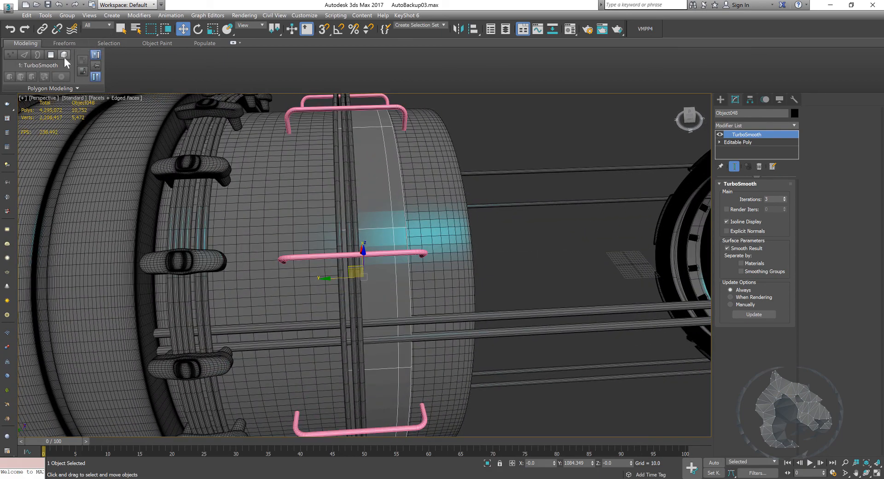
alt+middle_drag(357, 177, 352, 251)
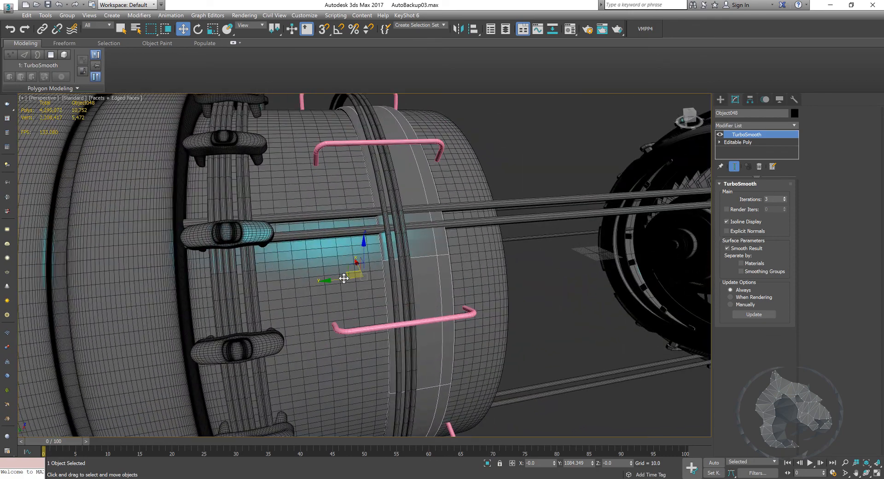
mouse_move(341, 278)
mouse_down()
mouse_move(312, 278)
mouse_move(332, 280)
mouse_up()
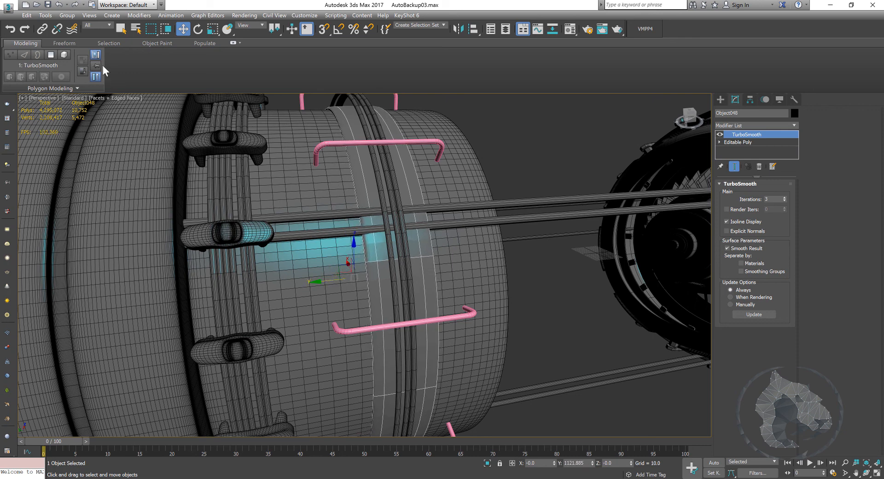
Select the three ring splines around the band and shift them along Y to the band's edge nearest the clamps.
click(378, 177)
ctrl+click(396, 184)
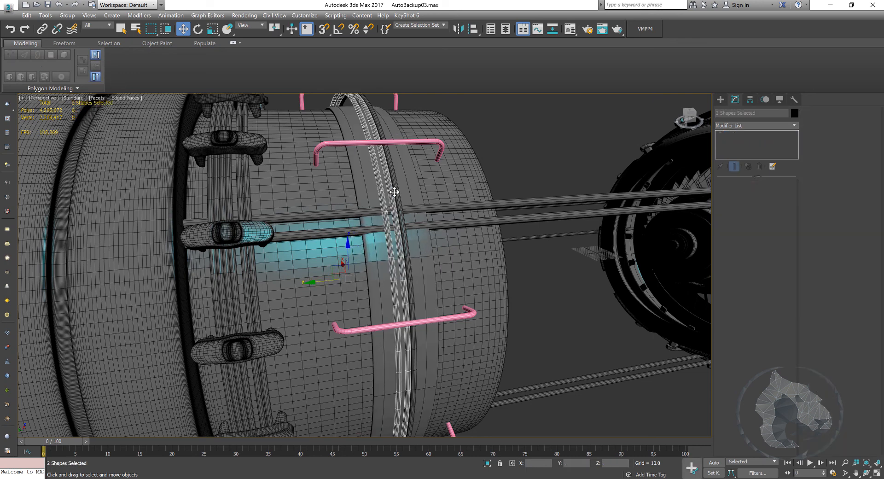
ctrl+click(392, 198)
key(r)
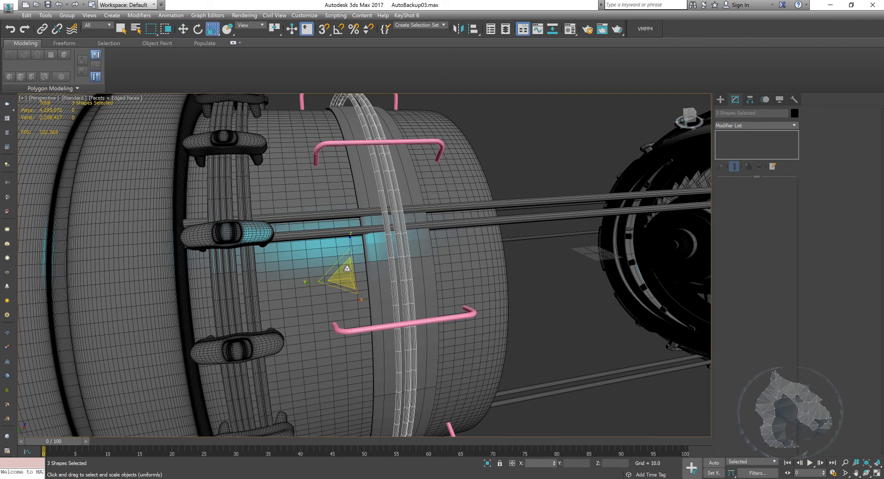
drag(346, 271, 295, 283)
key(w)
alt+middle_drag(395, 277, 416, 280)
scroll(367, 289, up, 5)
scroll(405, 276, down, 4)
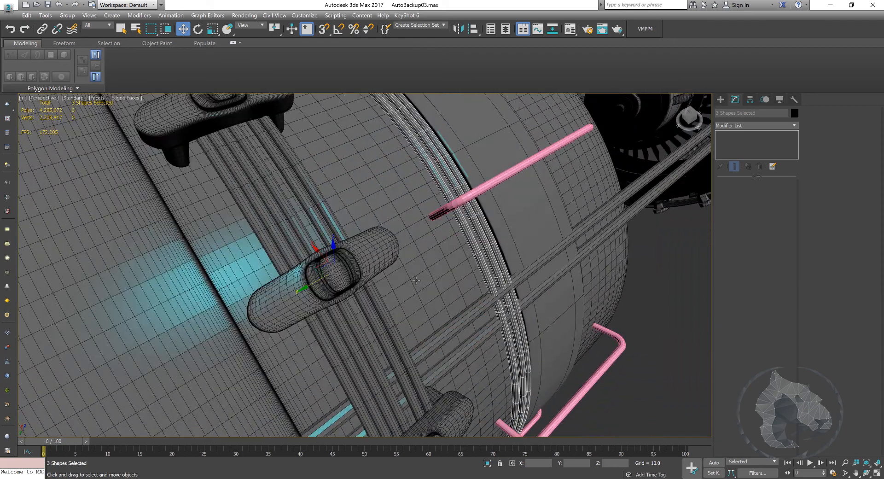
click(479, 255)
middle_drag(512, 254, 505, 251)
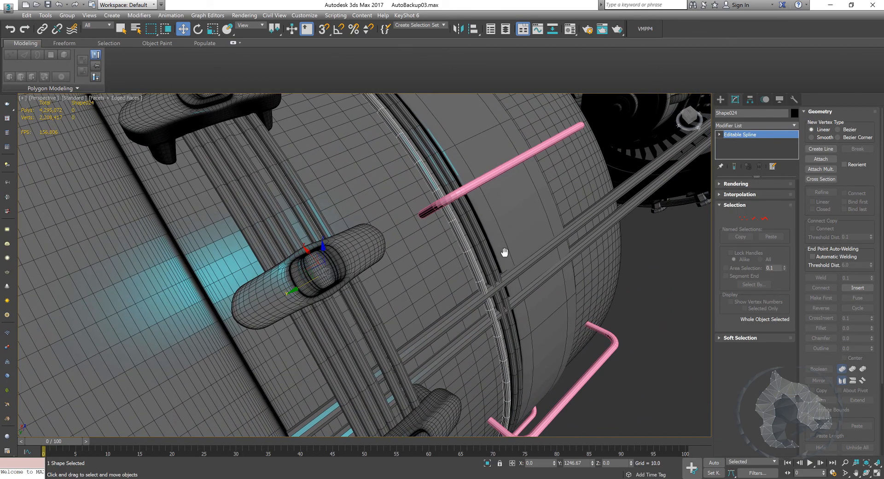
alt+middle_drag(445, 266, 420, 266)
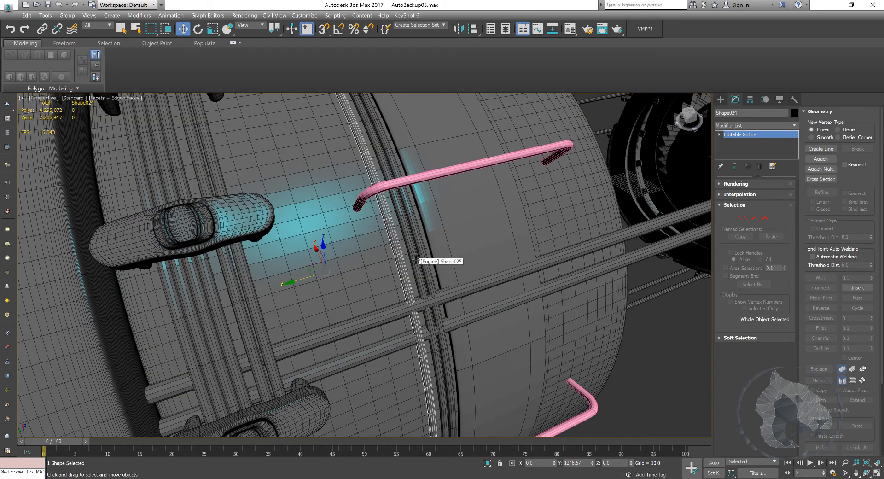
click(744, 214)
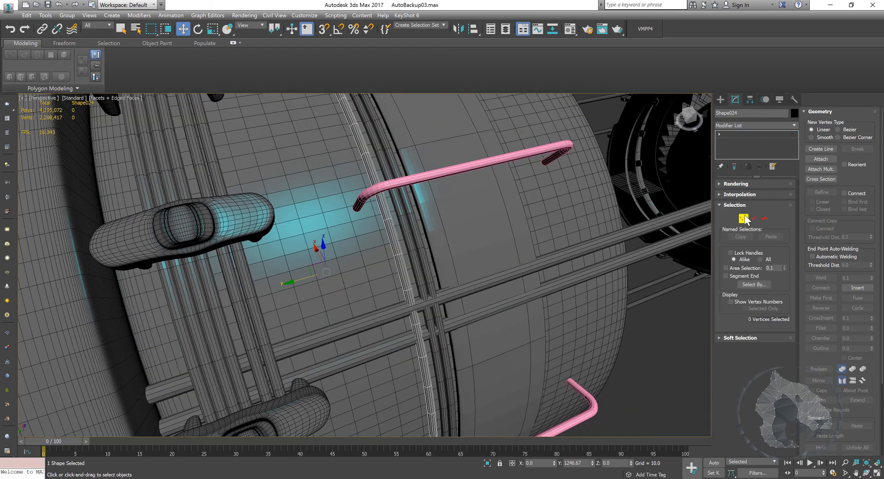
alt+middle_drag(545, 271, 555, 275)
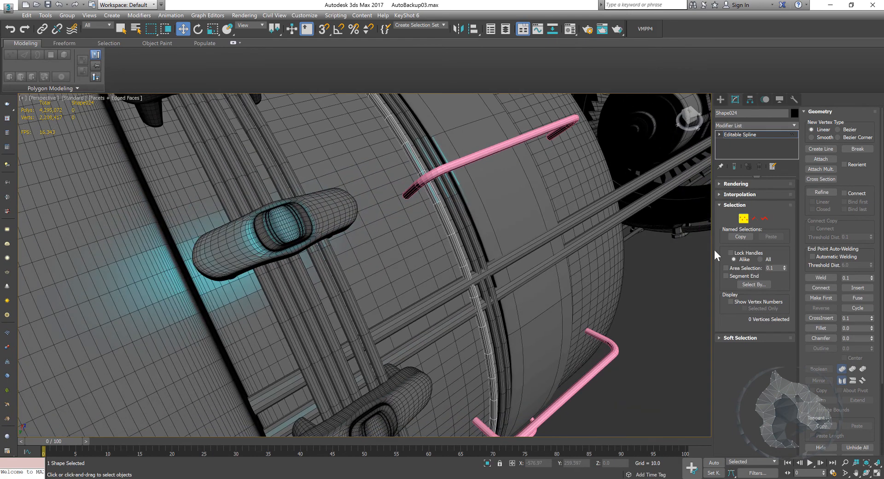
click(744, 219)
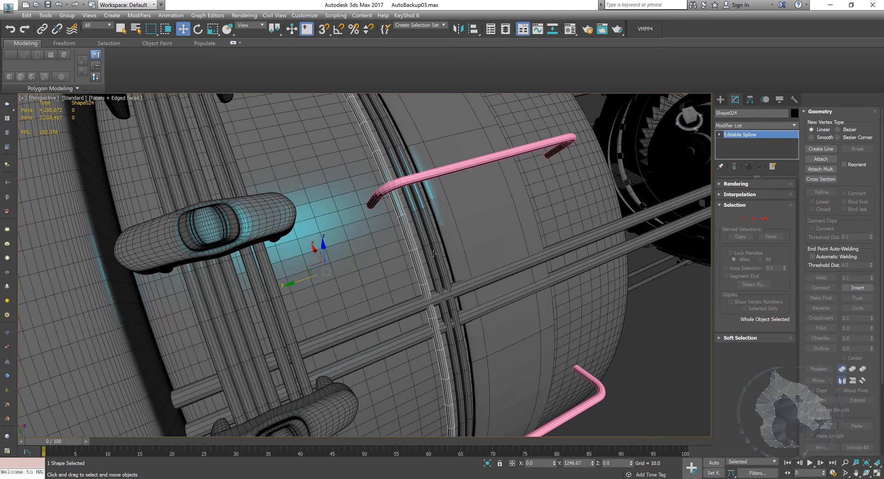
Delete the two ring splines nearest the band and select the remaining ring spline Shape024.
ctrl+click(435, 254)
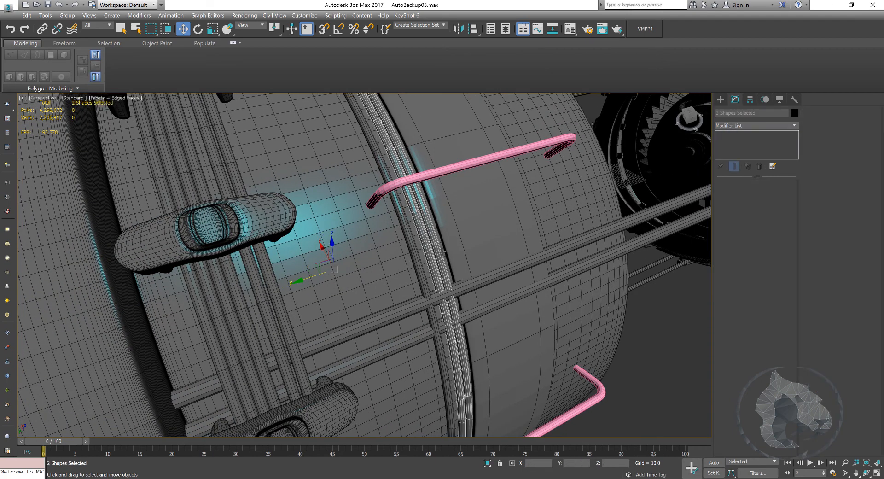
click(444, 253)
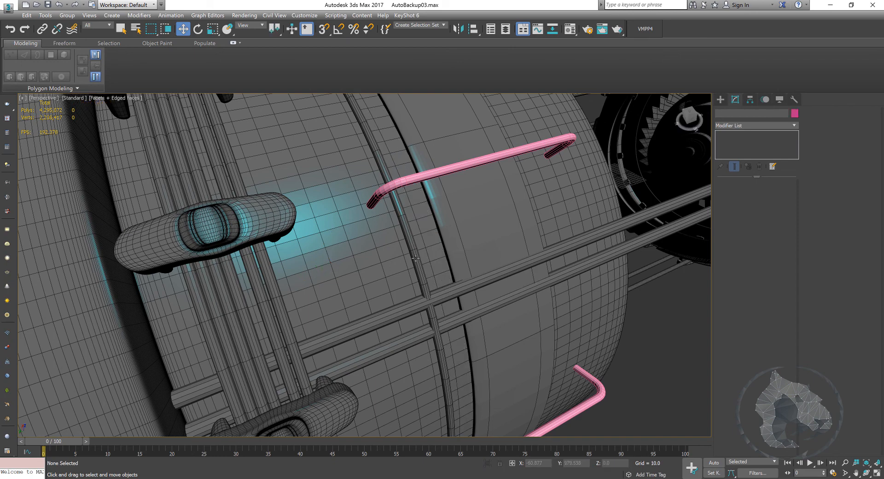
click(416, 259)
Switch ring spline Shape024 to vertex-level editing while viewing the engine from the front.
key(alt+w)
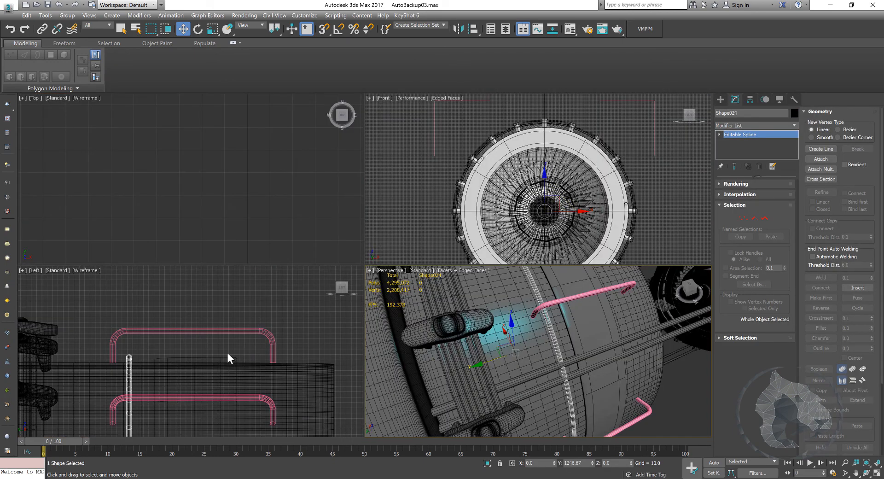
middle_drag(553, 144, 532, 145)
key(alt+w)
middle_drag(495, 188, 506, 172)
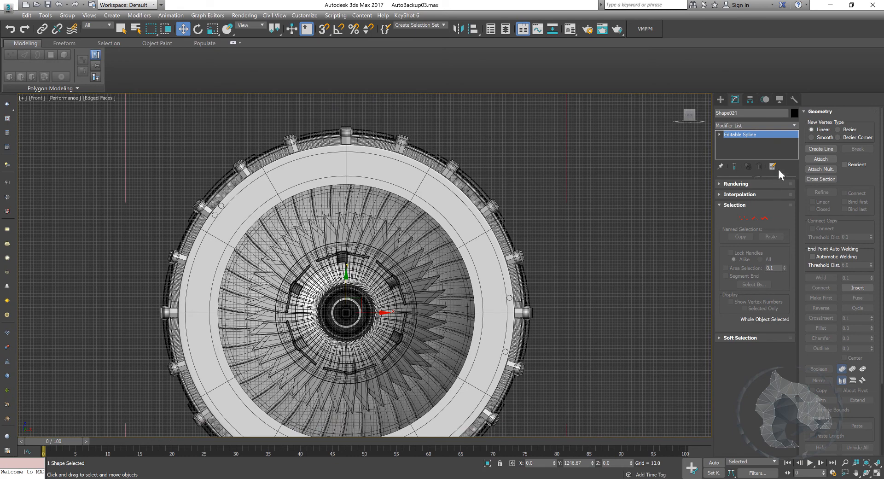
click(743, 219)
scroll(462, 337, down, 1)
key(alt+w)
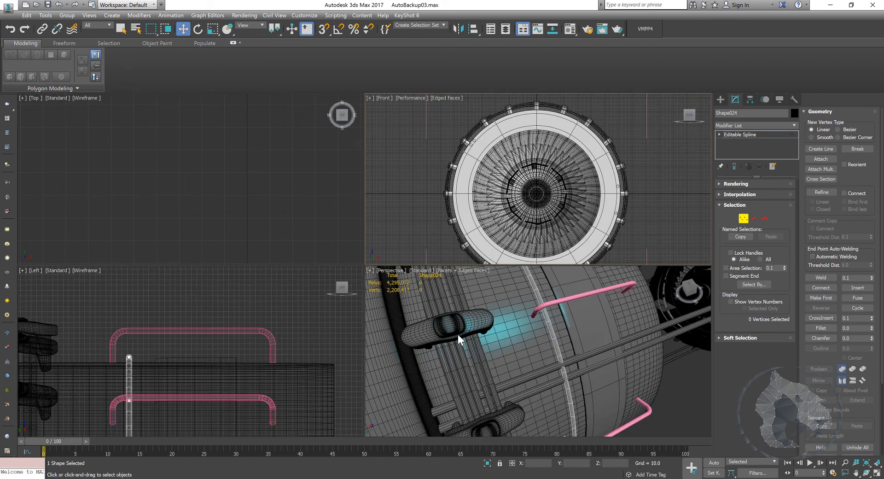
Examine the ring spline's vertices in the Left and Perspective views around the handles and twin pipes.
middle_drag(206, 317, 207, 314)
key(alt+w)
middle_drag(326, 300, 317, 293)
scroll(322, 281, down, 2)
middle_drag(335, 253, 360, 228)
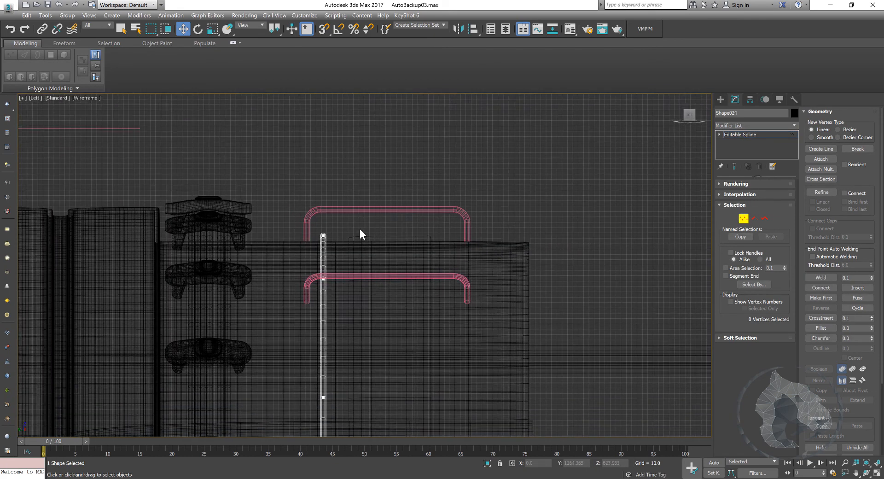
scroll(361, 231, up, 1)
middle_drag(360, 269, 404, 266)
key(alt+w)
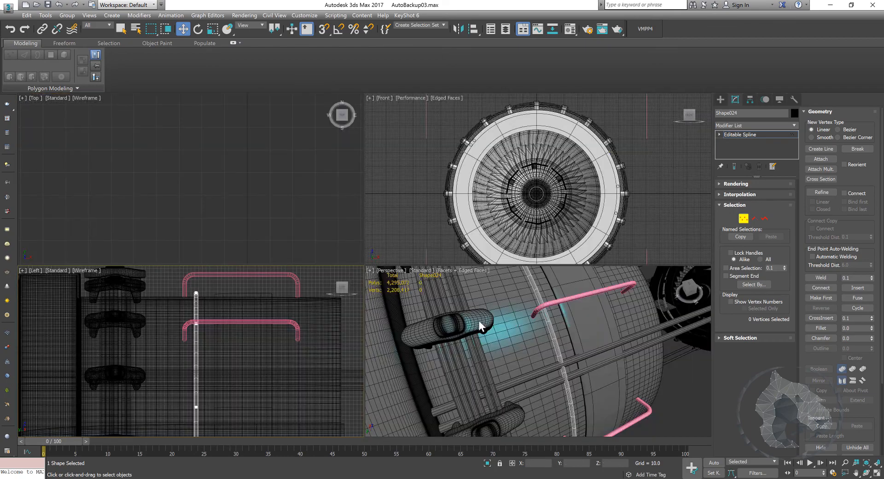
middle_drag(505, 317, 500, 310)
key(alt+w)
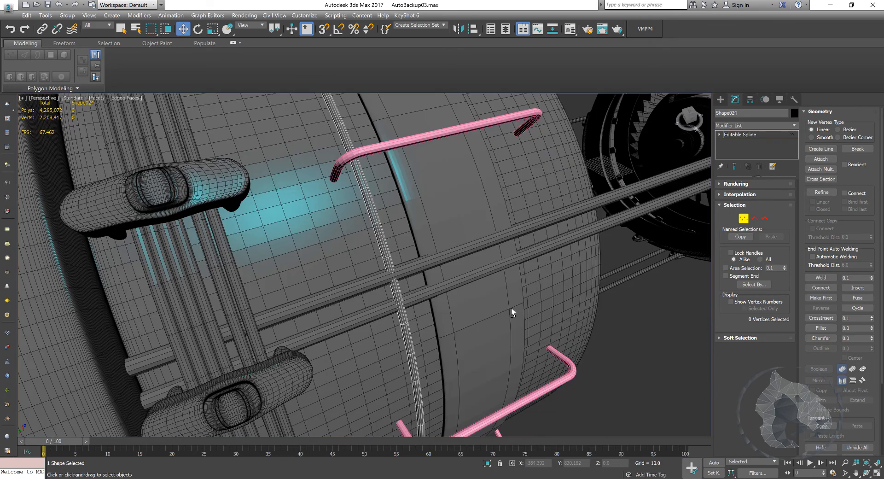
Select the ring spline's vertex just below the twin pipes, using wireframe display to find it.
key(F3)
alt+middle_drag(511, 308, 450, 296)
click(438, 314)
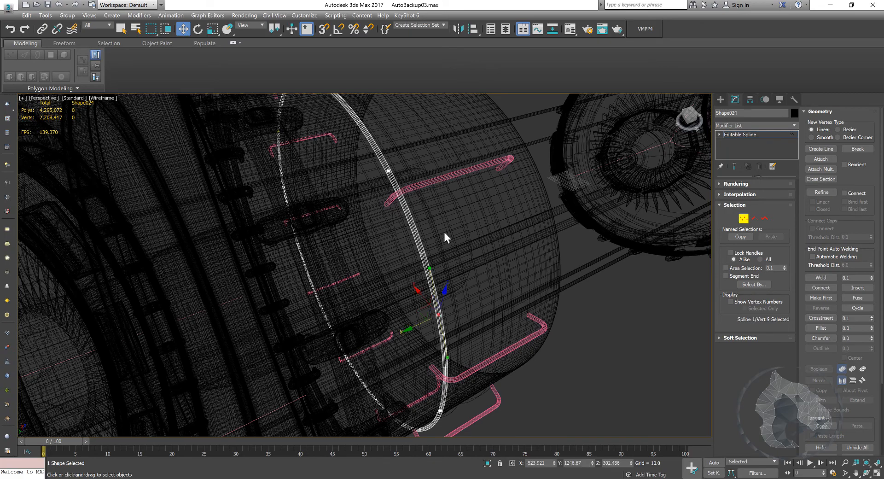
alt+middle_drag(444, 232, 426, 274)
key(F3)
scroll(431, 290, up, 6)
scroll(431, 290, down, 2)
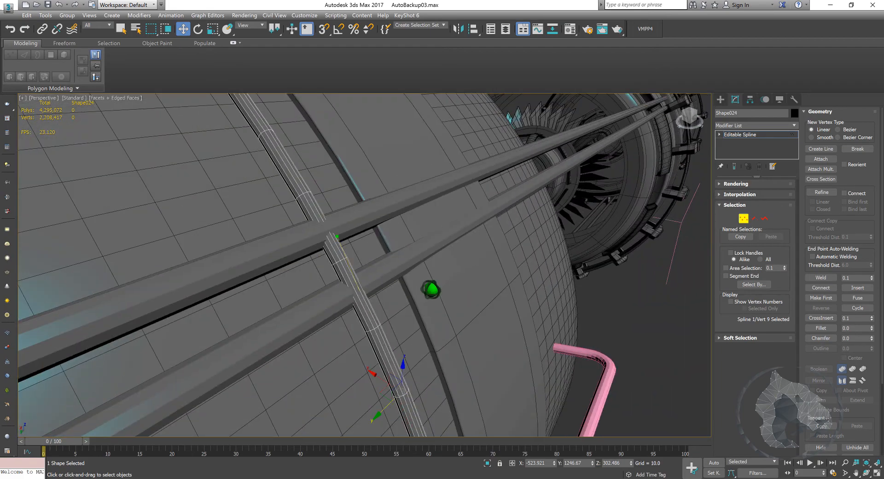
scroll(431, 290, down, 3)
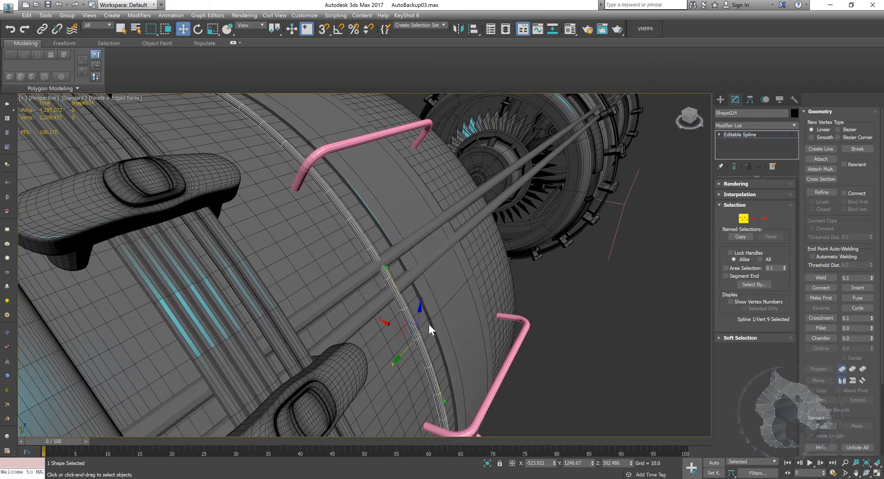
alt+middle_drag(431, 325, 433, 324)
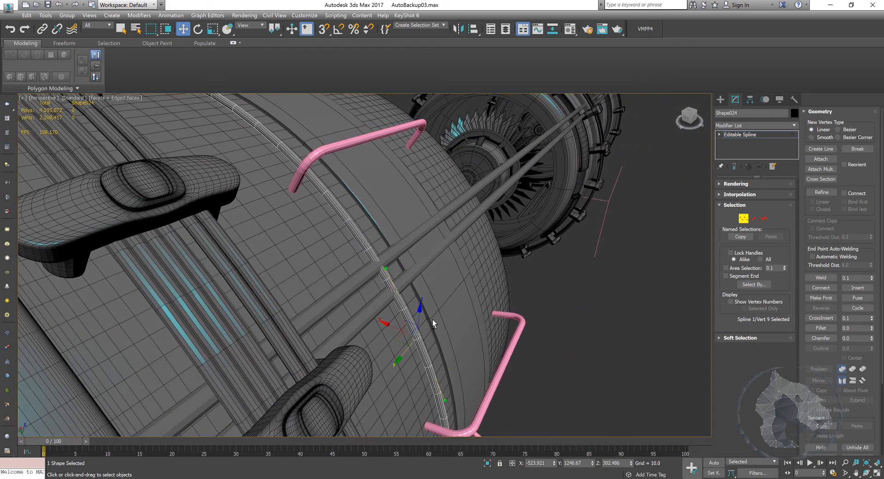
Try the Local, Gimbal, Screen and Parent reference coordinate systems on the selected vertex, ending back on View.
click(253, 26)
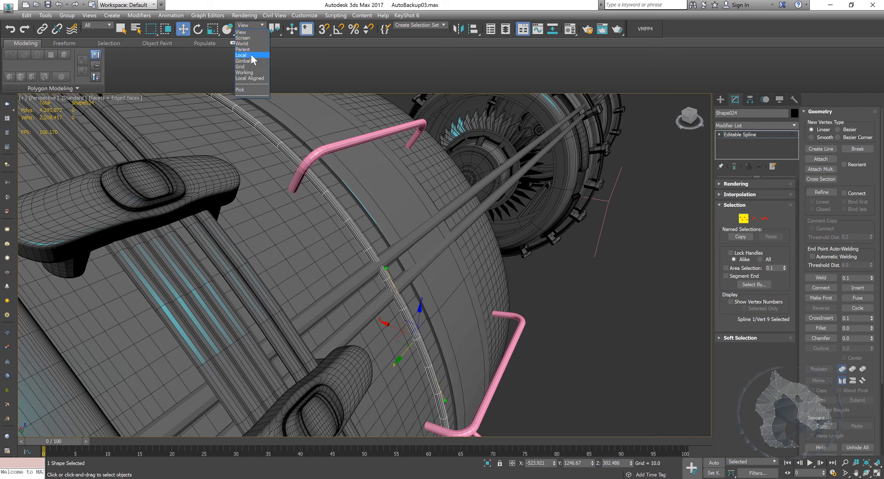
click(253, 55)
click(244, 29)
click(245, 62)
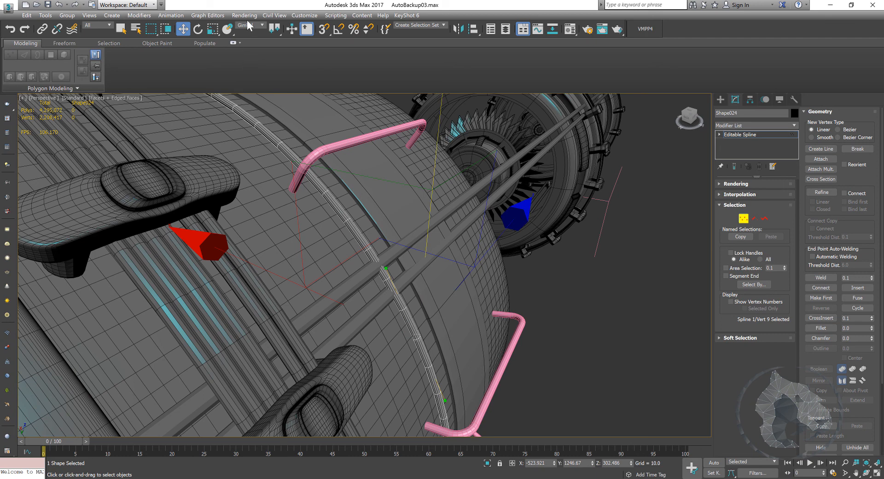
click(249, 25)
click(247, 37)
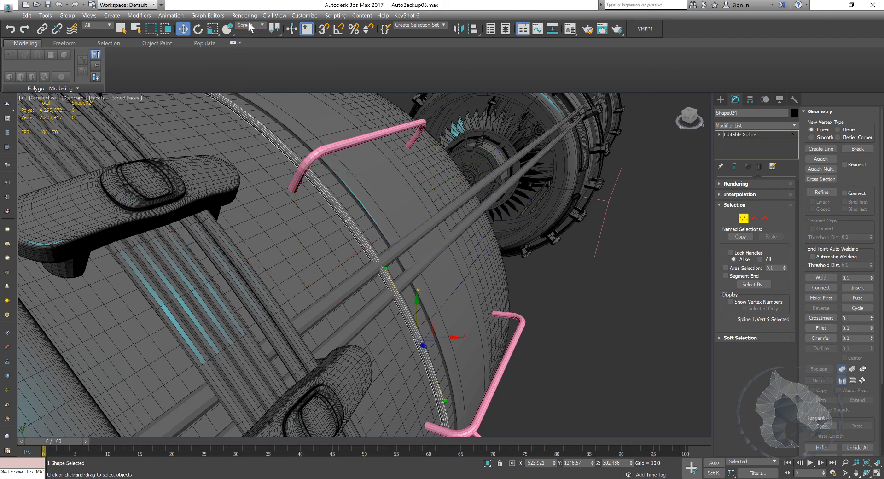
click(249, 27)
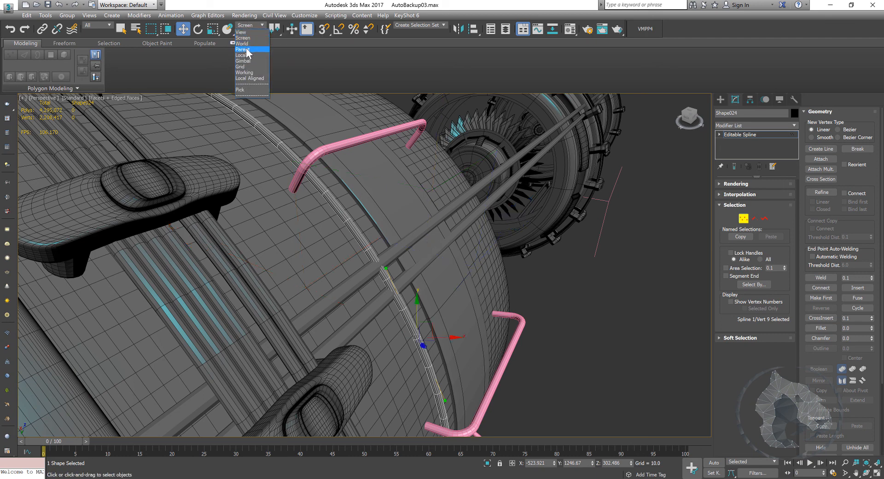
click(247, 49)
click(252, 28)
click(249, 32)
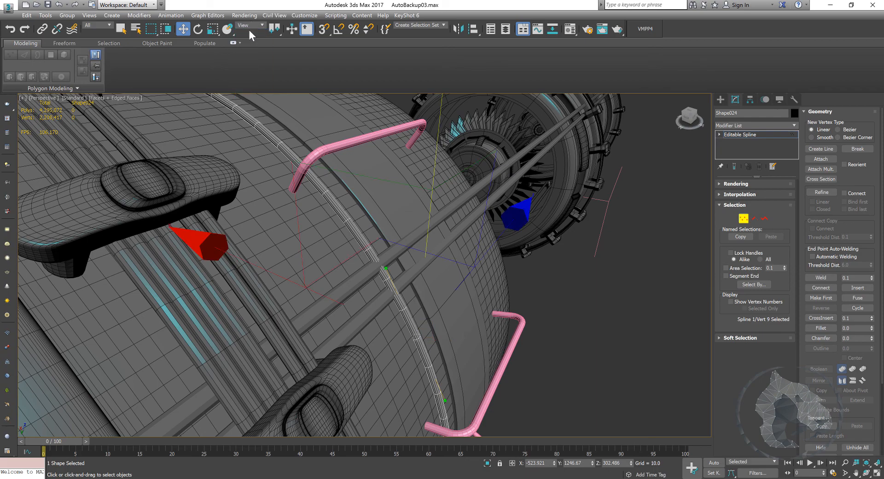
Raise the selected ring vertex along Z to about 323.3.
alt+middle_drag(425, 234, 413, 224)
alt+middle_drag(438, 288, 412, 321)
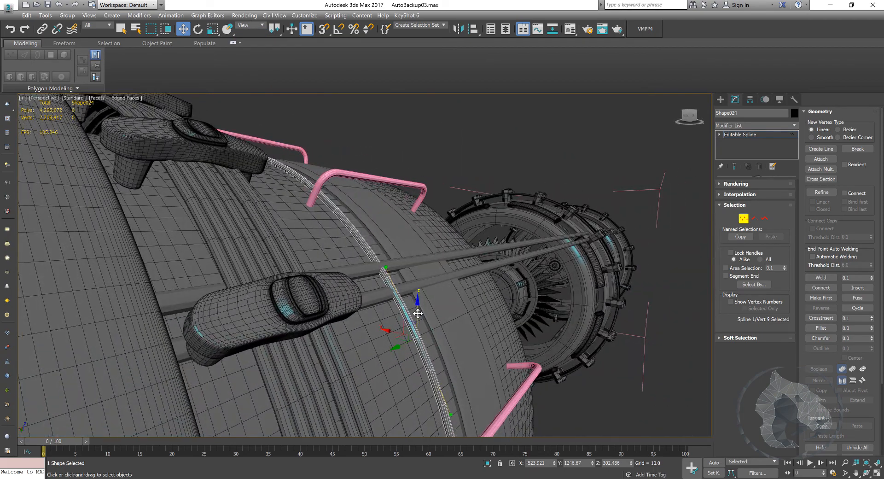
drag(418, 313, 419, 300)
Reshape the ring's curve near the twin pipes with the vertex's Bezier handle, and leave vertex editing.
alt+middle_drag(507, 335, 442, 158)
alt+middle_drag(364, 234, 432, 163)
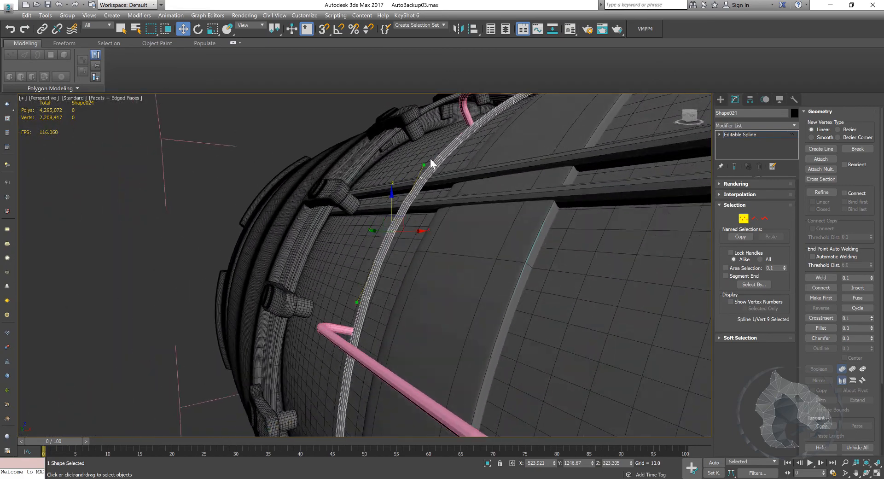
drag(423, 164, 428, 147)
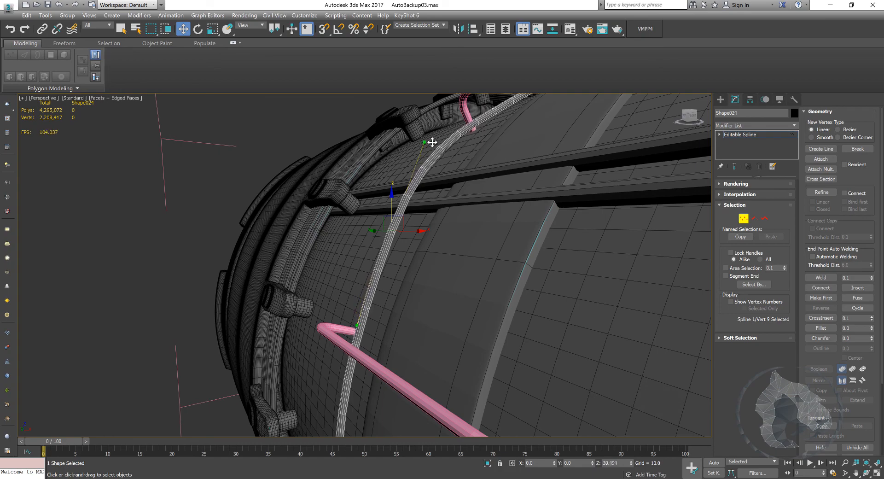
alt+middle_drag(404, 209, 453, 190)
click(466, 159)
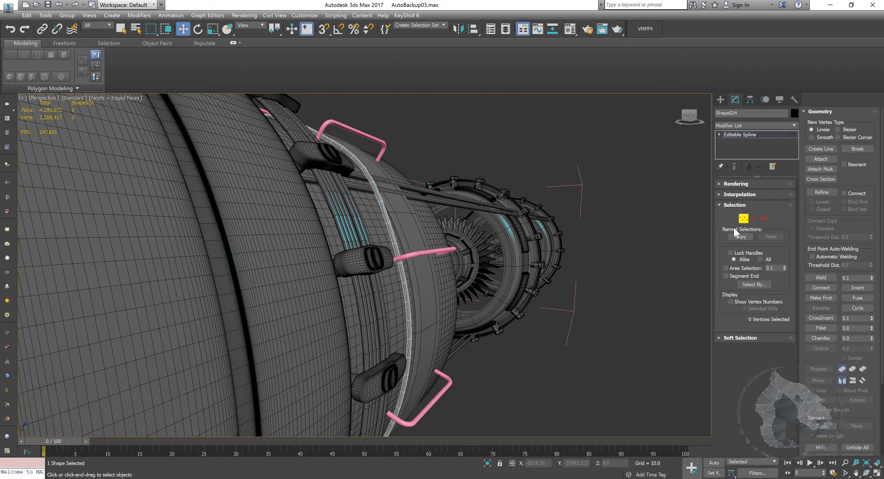
click(743, 220)
click(623, 323)
Clone ring spline Shape024 along Y toward the band as three copies spaced about 11 units apart.
alt+middle_drag(622, 326, 599, 330)
middle_drag(208, 350, 349, 260)
click(419, 214)
scroll(442, 225, up, 5)
shift+drag(342, 261, 346, 260)
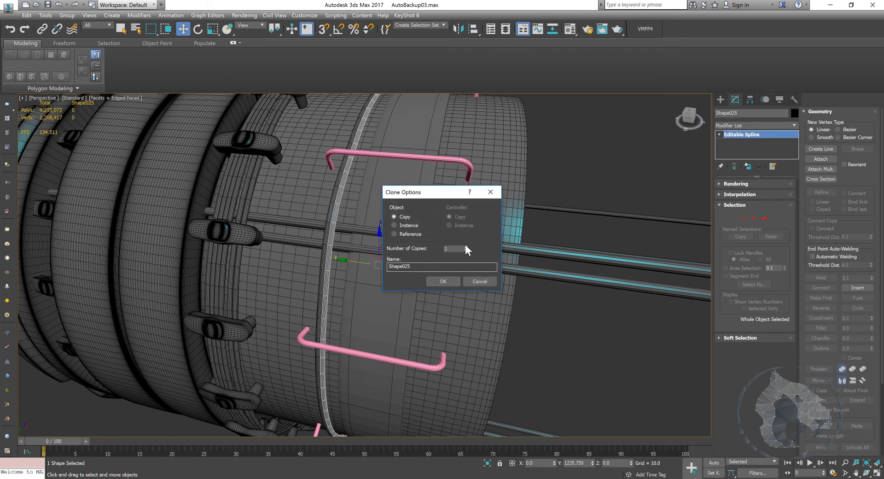
click(449, 282)
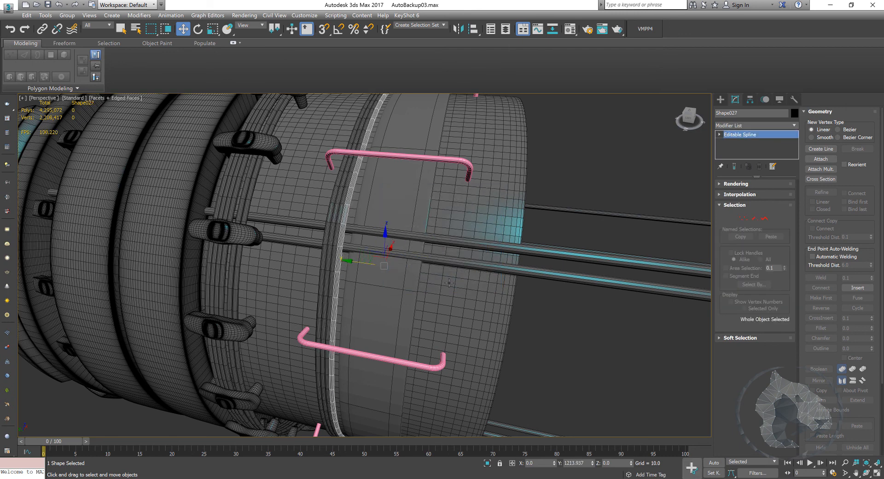
Try to clone the ring nearest the band along Y with six copies, starting at the band's far edge.
mouse_move(353, 261)
shift+mouse_down()
mouse_move(398, 267)
mouse_move(466, 252)
shift+mouse_up()
click(467, 248)
click(466, 247)
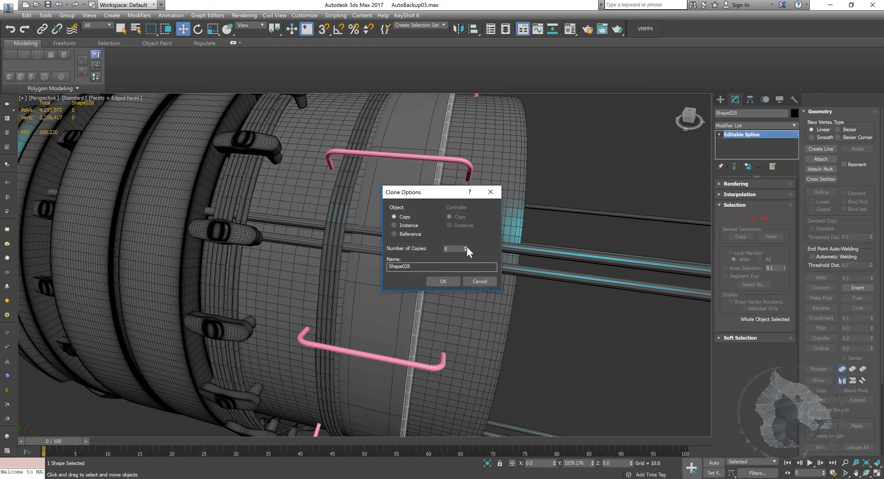
click(454, 282)
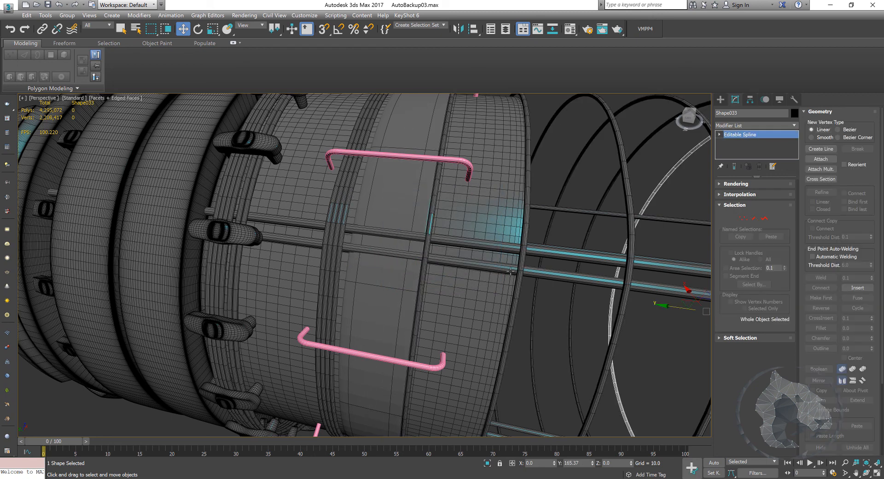
key(ctrl+z)
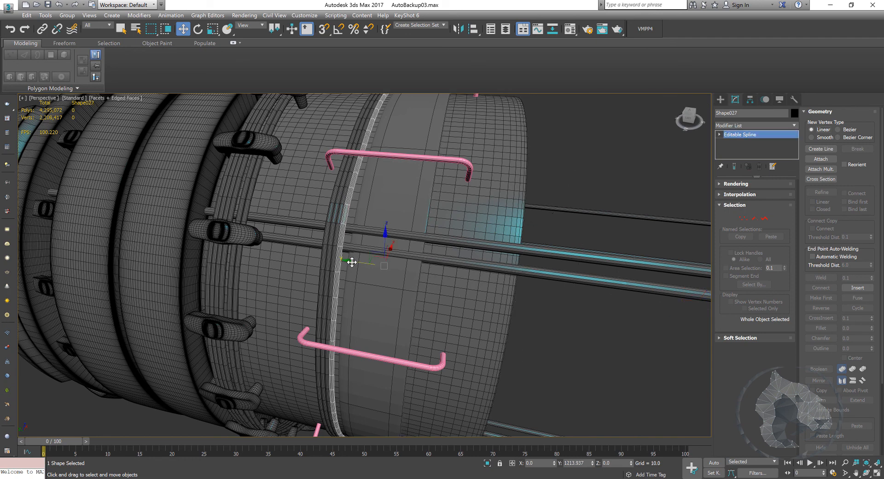
Clone ring Shape027 once along Y to the band's opposite edge, at about 1042.2.
shift+drag(369, 264, 396, 271)
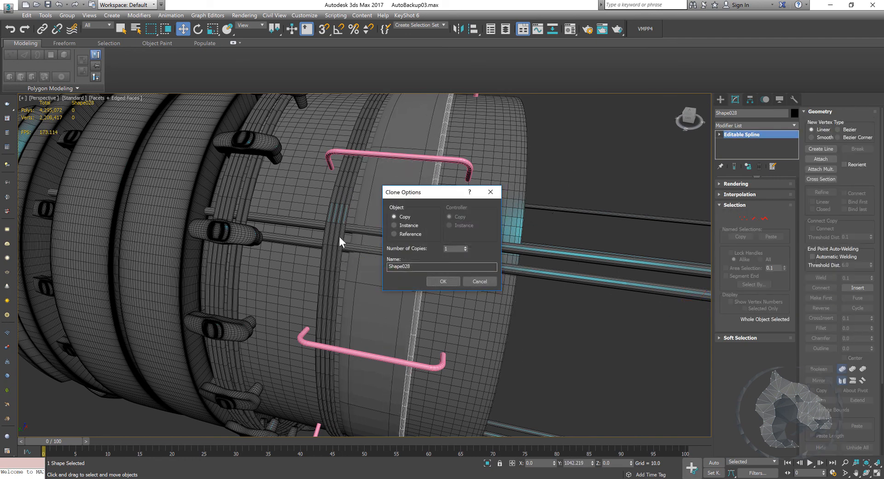
click(448, 283)
Clone the far-edge ring along Y as five copies about 12 units apart and delete the outermost copy.
shift+drag(402, 271, 405, 270)
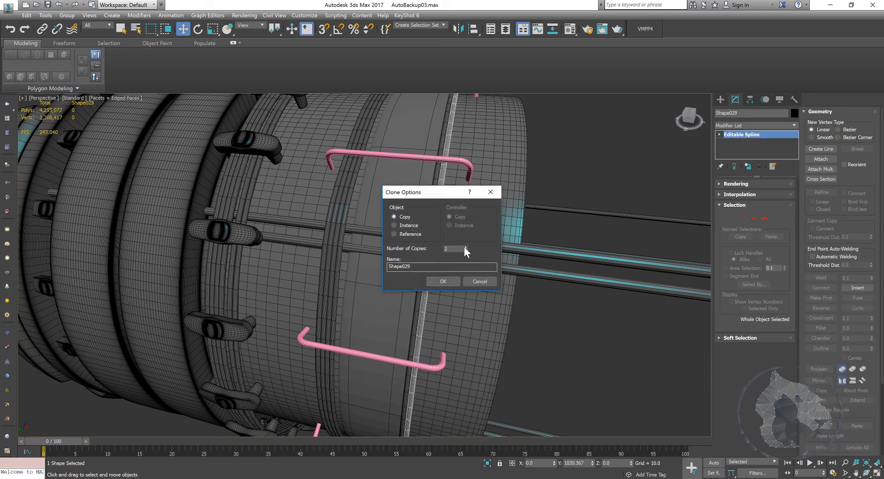
click(452, 280)
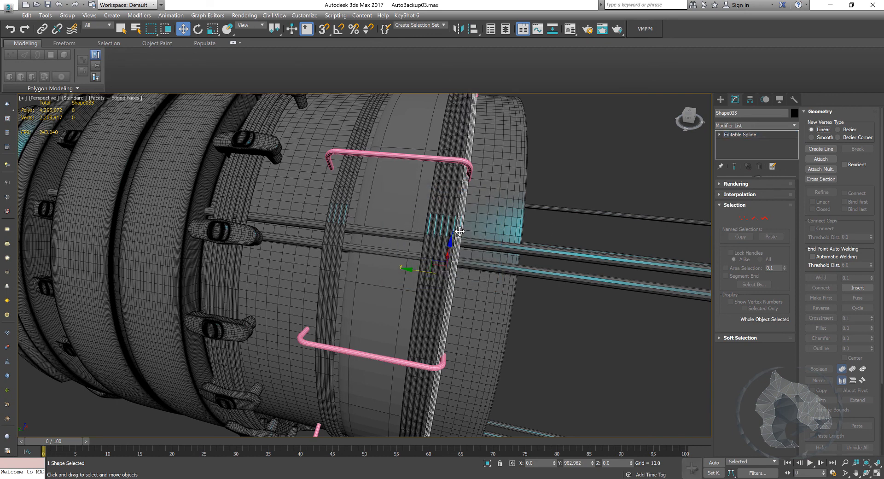
key(Delete)
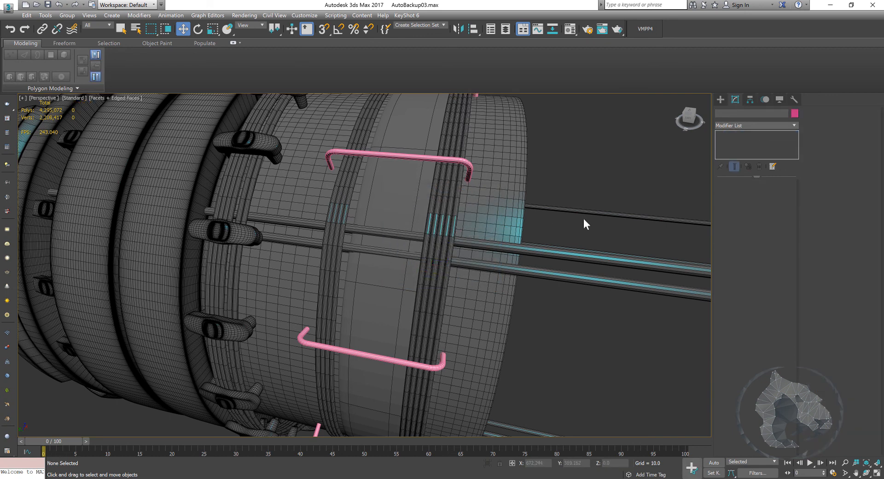
Examine the ring groups on both sides of the band and the whole engine from several angles.
alt+middle_drag(584, 219, 407, 244)
scroll(594, 183, down, 5)
scroll(514, 146, up, 8)
scroll(390, 236, down, 2)
scroll(407, 243, down, 6)
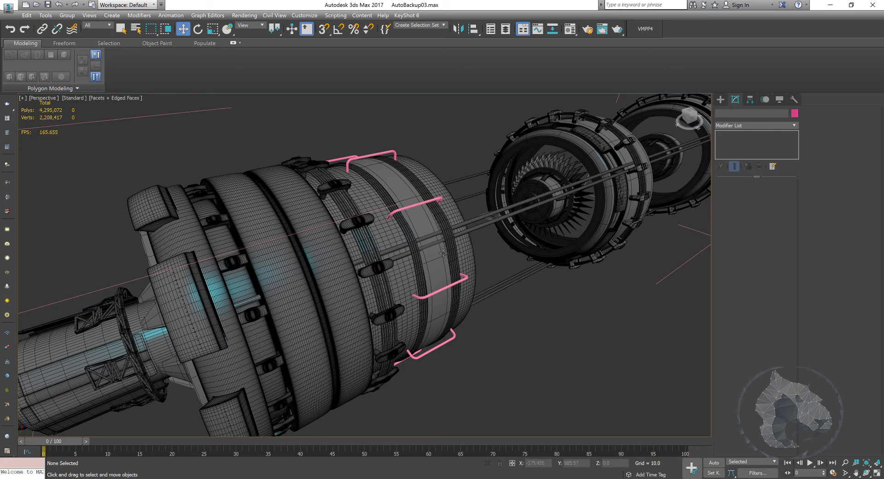
key(z)
alt+middle_drag(399, 283, 375, 268)
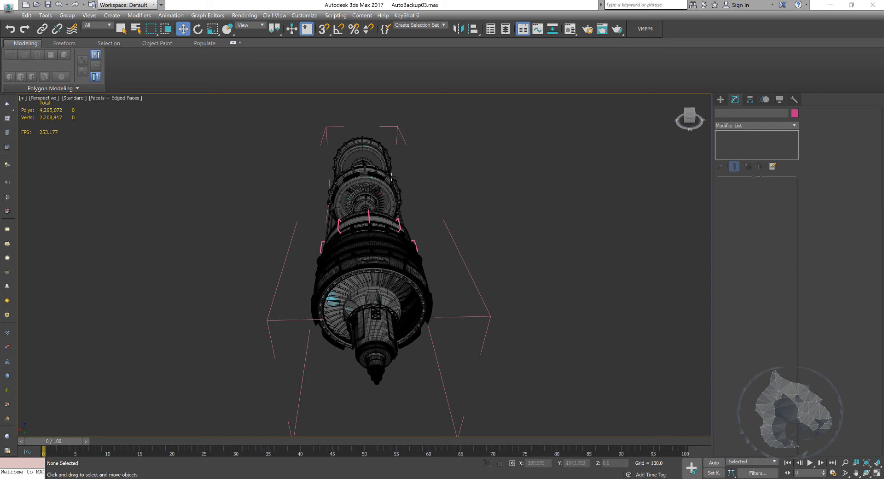
Create a box beside the engine in the top view, about 455 long, 528 wide and 931 high.
key(alt+w)
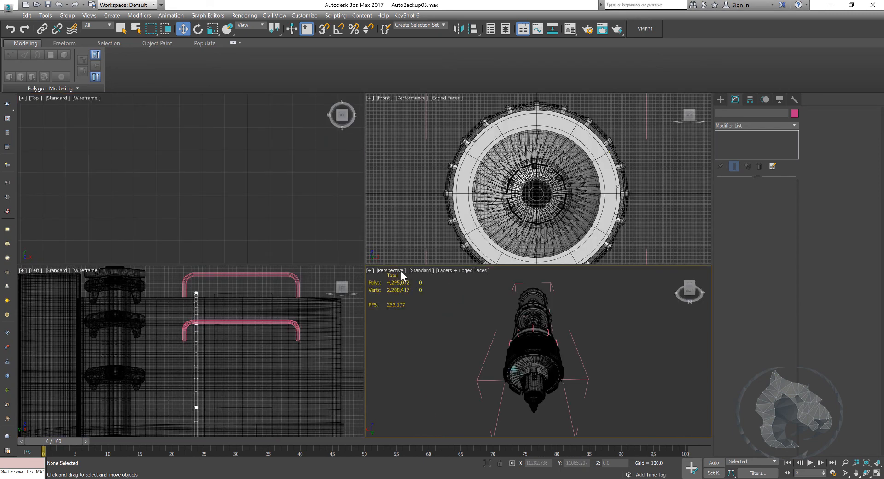
key(alt+w)
scroll(266, 156, down, 10)
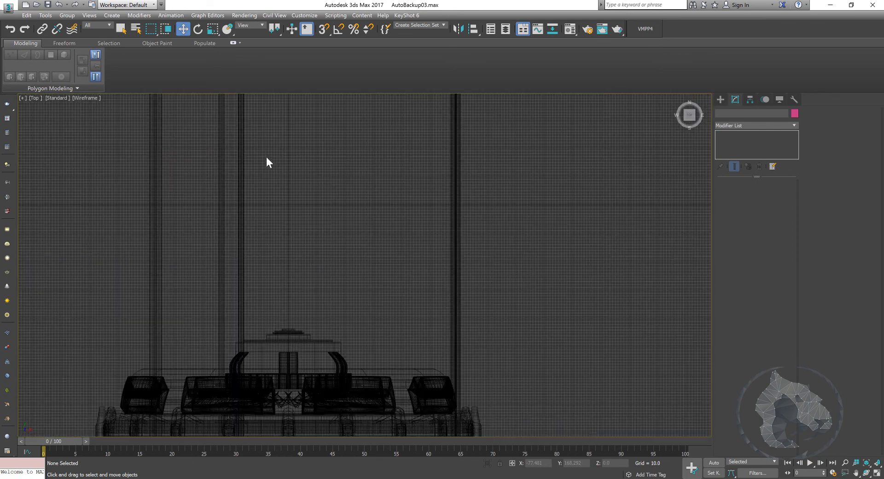
scroll(322, 226, up, 4)
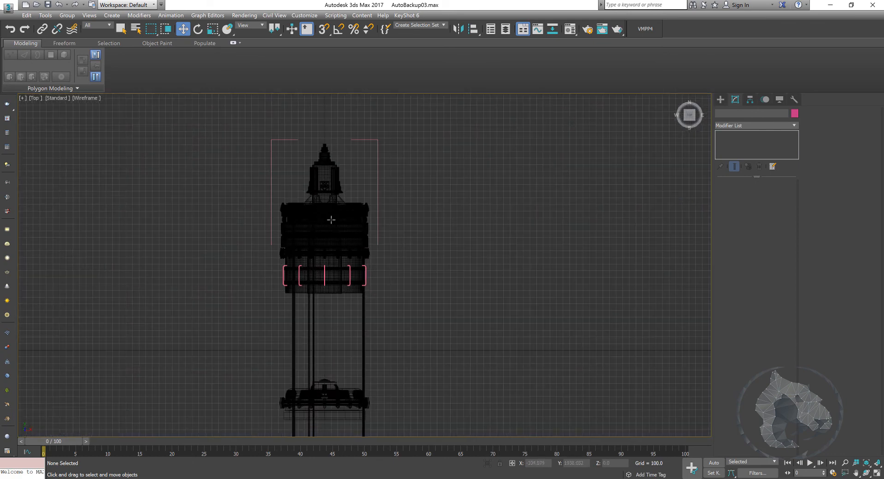
click(721, 99)
click(737, 153)
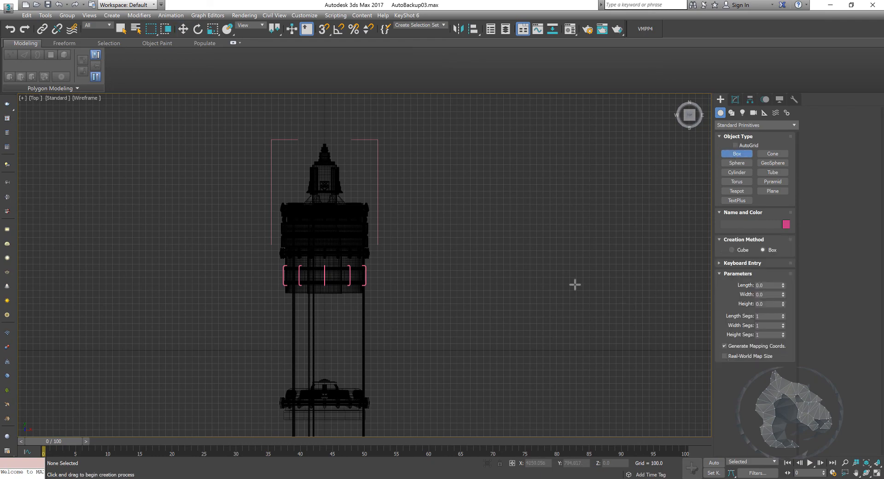
middle_drag(574, 286, 513, 234)
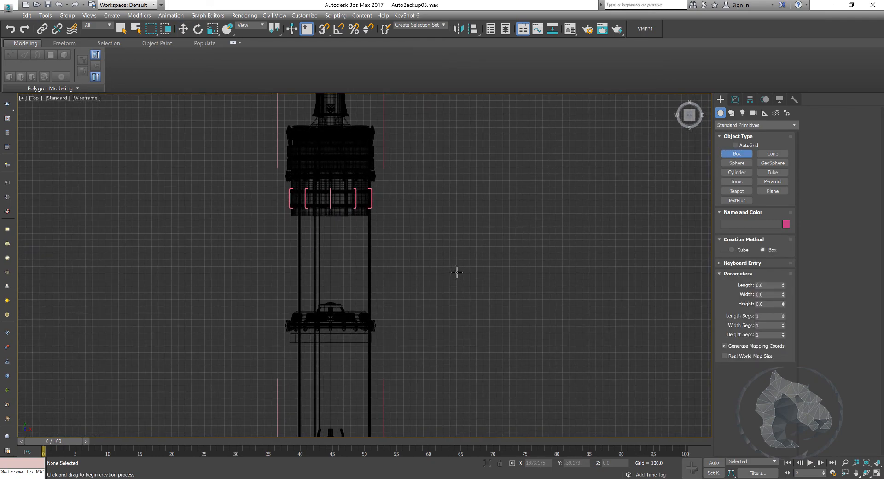
drag(460, 268, 498, 298)
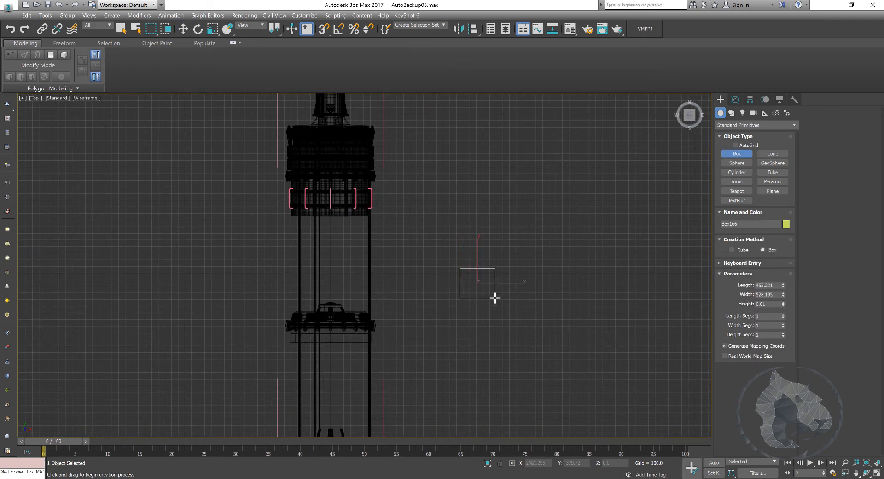
click(503, 240)
Lower the new box in the left view by about 998 units.
key(w)
middle_drag(521, 354, 504, 367)
key(alt+w)
right_click(511, 364)
key(alt+w)
key(z)
key(alt+w)
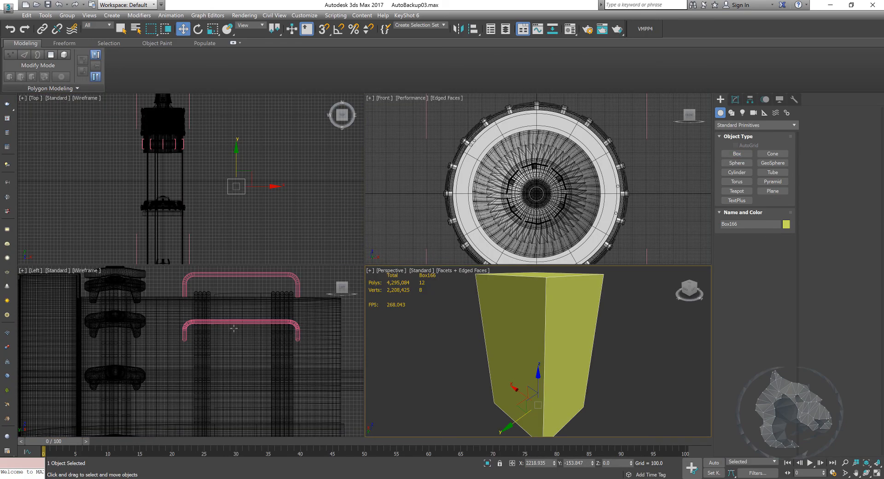
right_click(300, 279)
key(alt+w)
scroll(299, 279, down, 10)
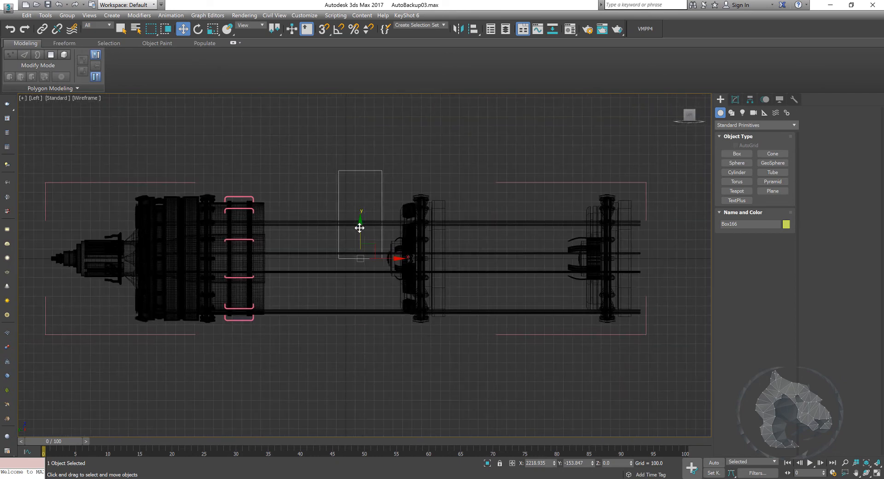
drag(357, 226, 345, 321)
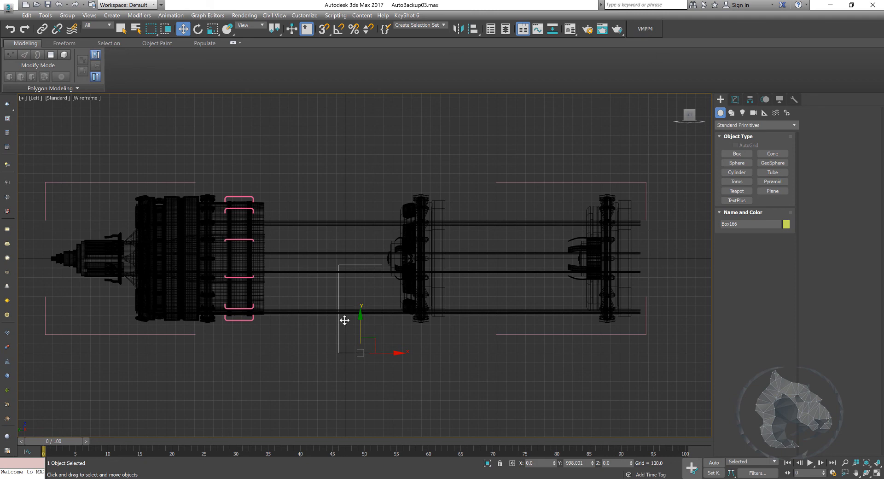
middle_drag(263, 309, 325, 297)
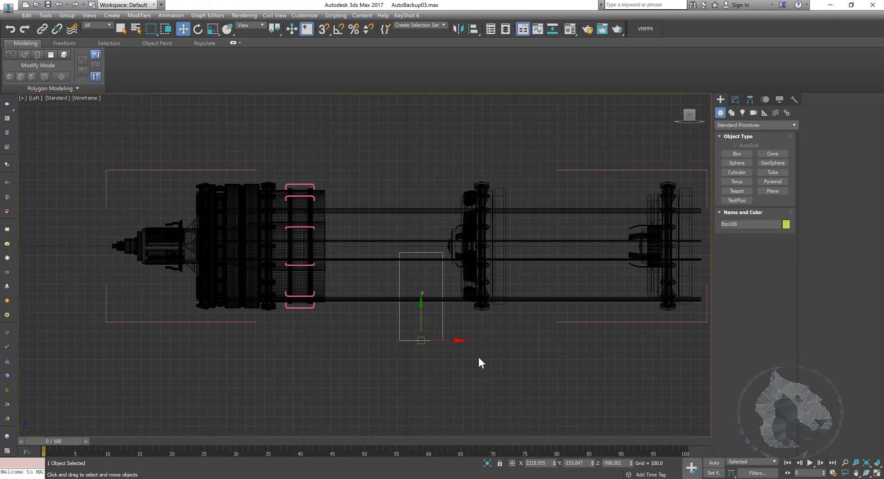
Scale the box down uniformly to about 65 percent.
key(alt+w)
right_click(522, 327)
key(alt+w)
key(z)
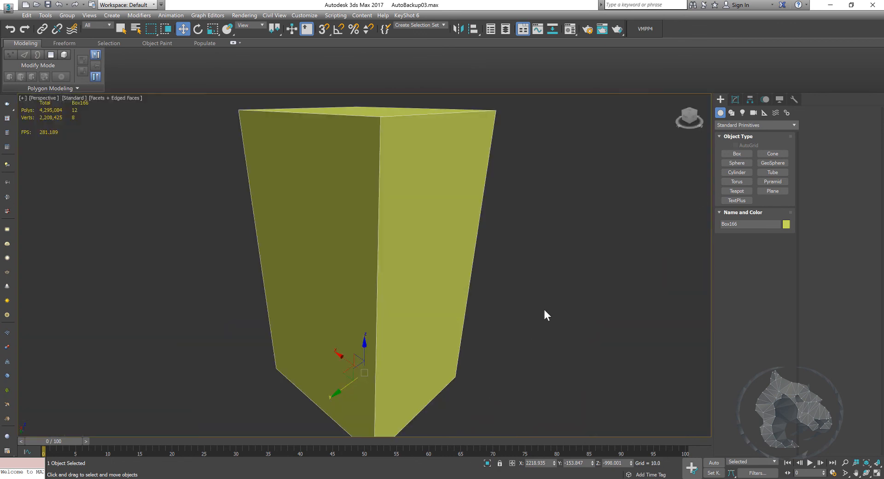
scroll(537, 316, down, 5)
middle_drag(573, 332, 488, 311)
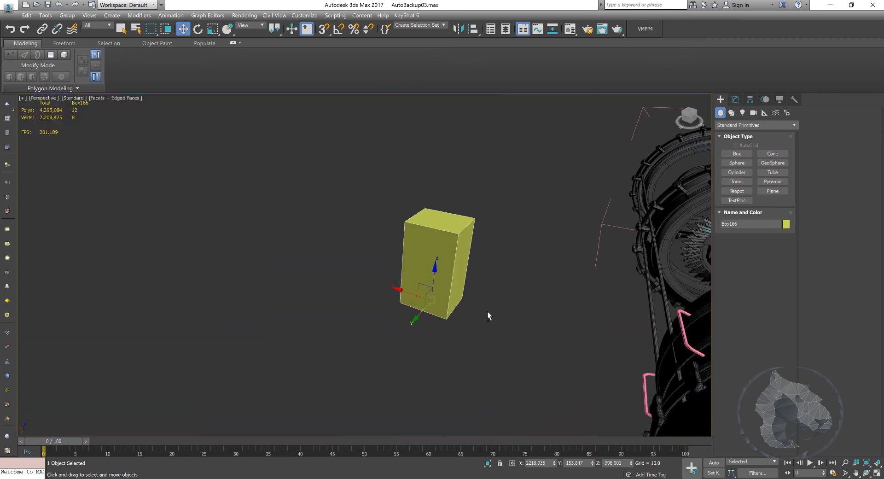
key(r)
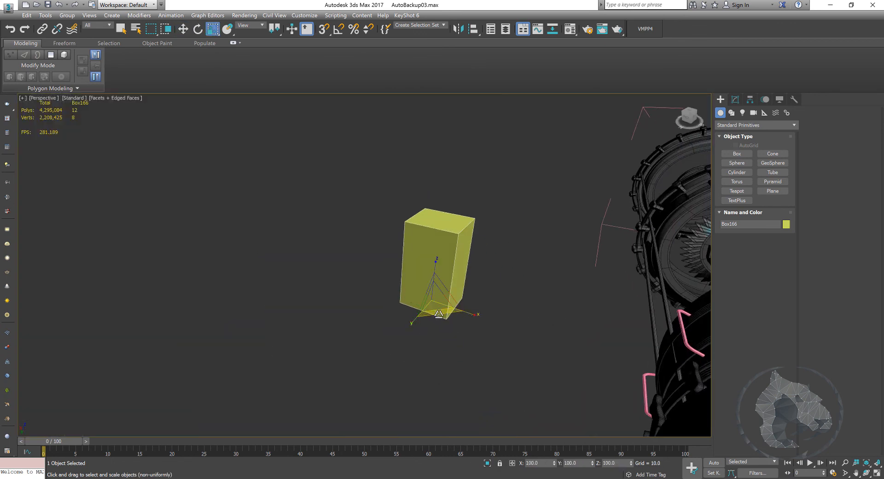
drag(434, 305, 434, 318)
alt+middle_drag(470, 351, 594, 344)
scroll(526, 323, up, 4)
alt+middle_drag(526, 322, 528, 299)
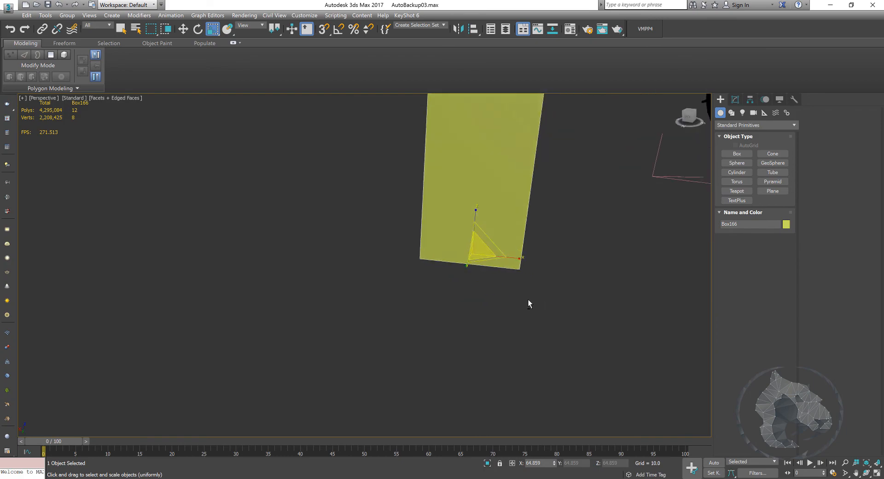
Set the box's length, width and height segments to 3 each.
key(alt+w)
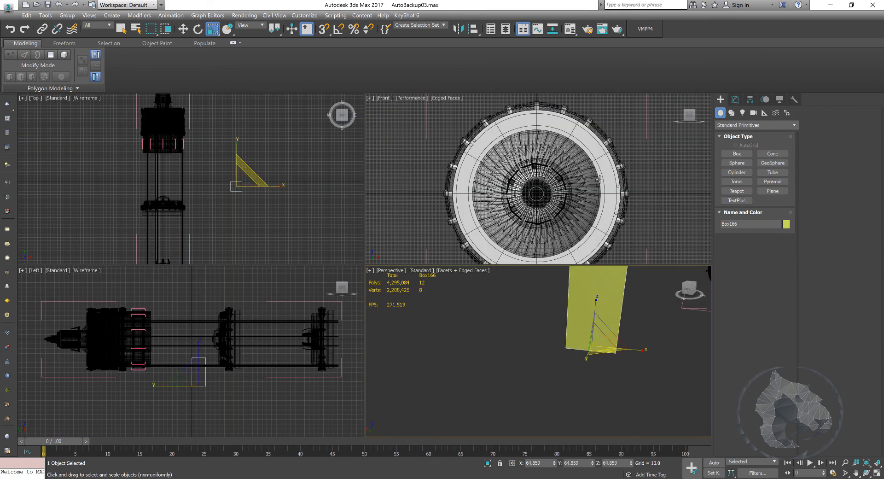
middle_drag(596, 175, 592, 178)
key(alt+w)
scroll(480, 238, down, 6)
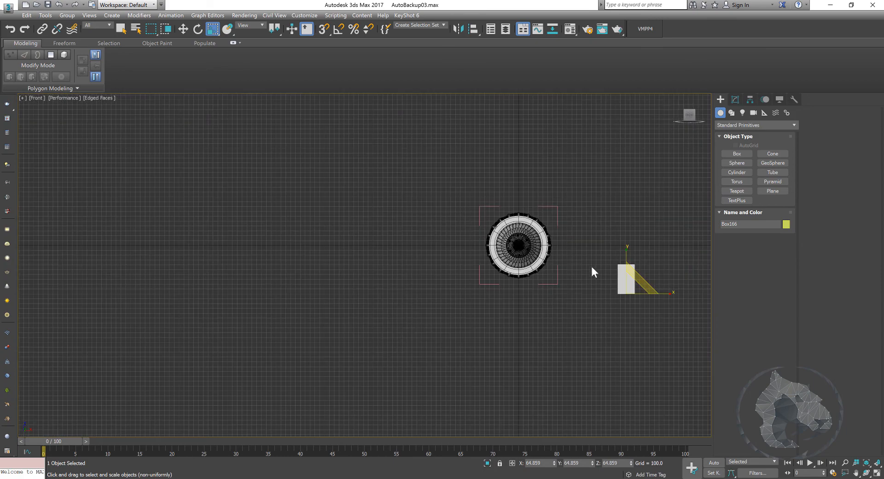
middle_drag(590, 264, 445, 238)
scroll(444, 237, up, 8)
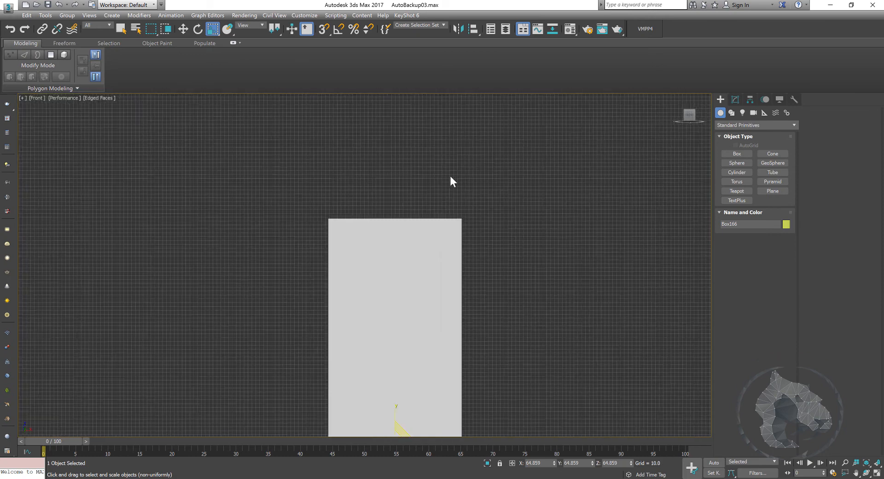
click(737, 98)
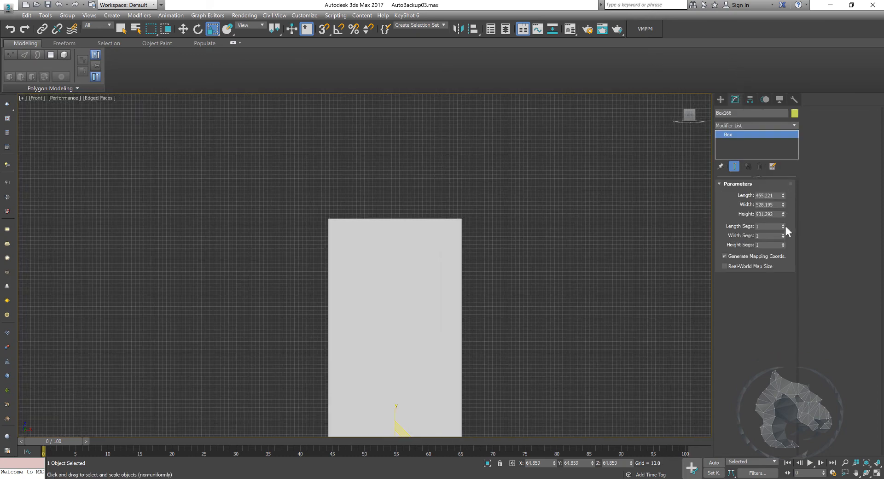
drag(769, 227, 667, 209)
text(3)
key(Tab)
text(3)
key(Tab)
text(3)
key(Tab)
Convert the segmented box to an Editable Poly.
key(alt+w)
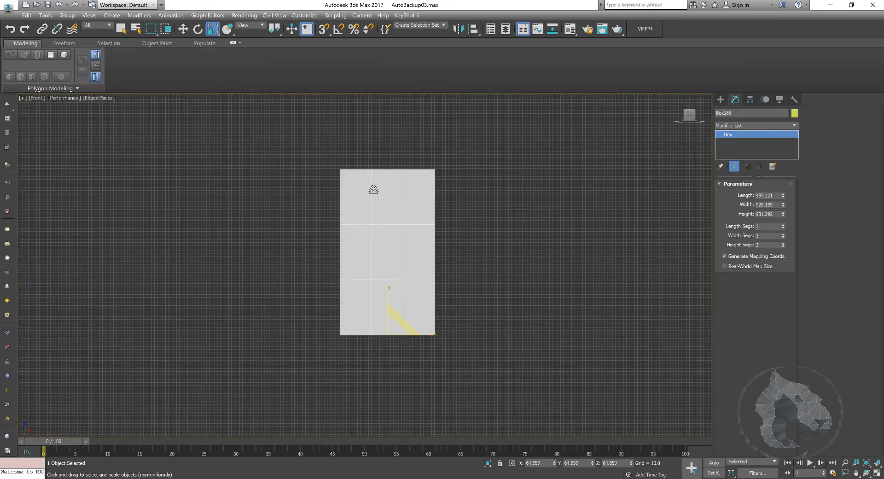
alt+middle_drag(604, 382, 554, 333)
alt+middle_drag(541, 332, 365, 207)
right_click(365, 206)
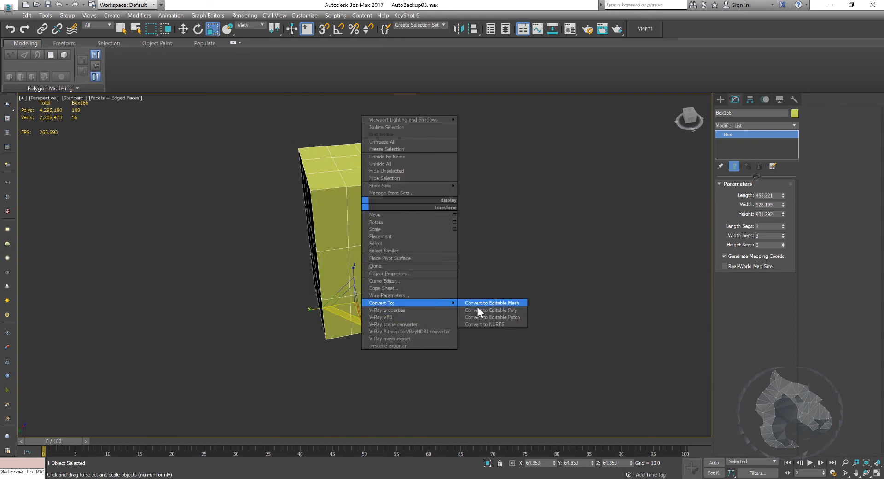
click(477, 304)
middle_drag(487, 310, 488, 309)
Extrude the upper two polygons of both outer columns on one side face by 65.748.
key(4)
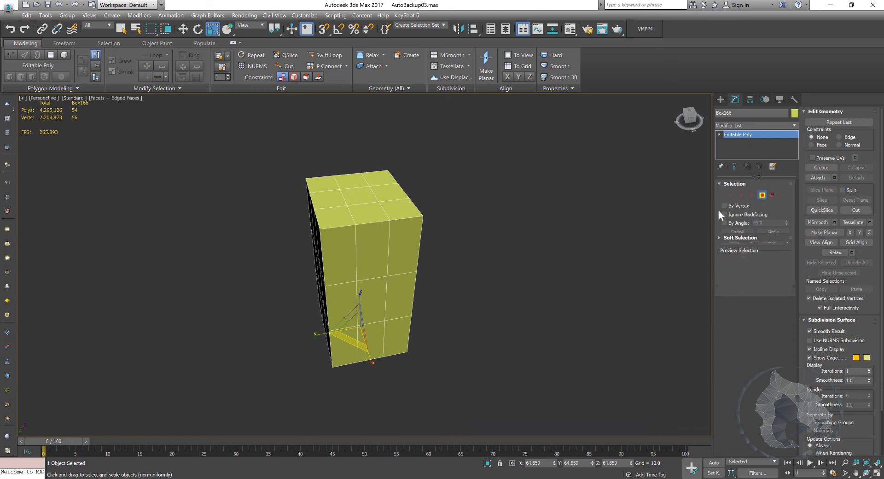
alt+middle_drag(339, 263, 364, 258)
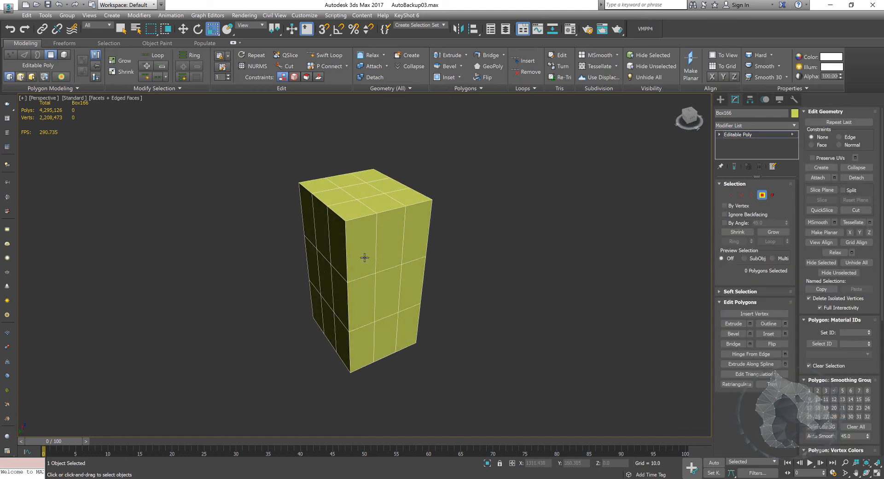
click(370, 248)
ctrl+click(365, 296)
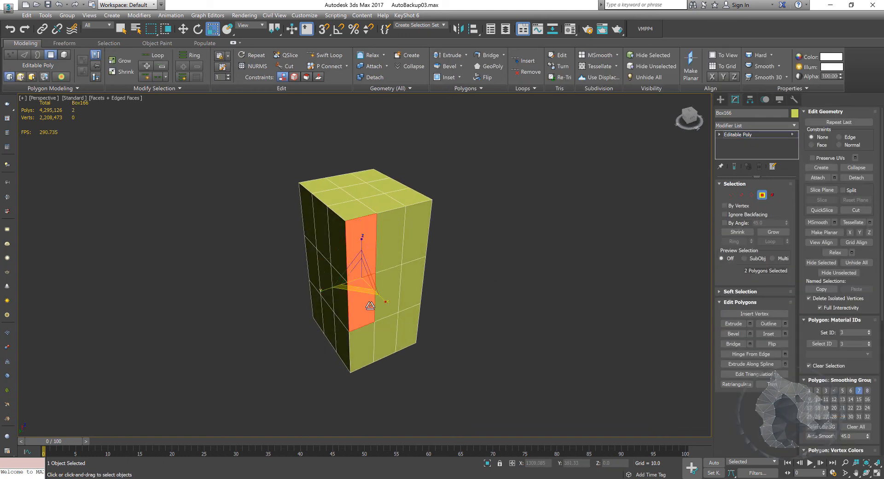
right_click(410, 264)
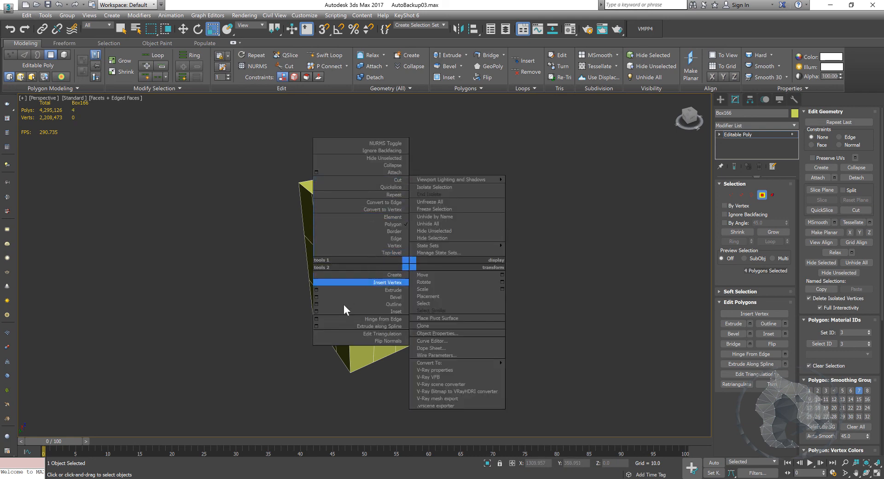
click(320, 292)
alt+middle_drag(543, 291, 342, 263)
drag(371, 282, 381, 184)
click(353, 320)
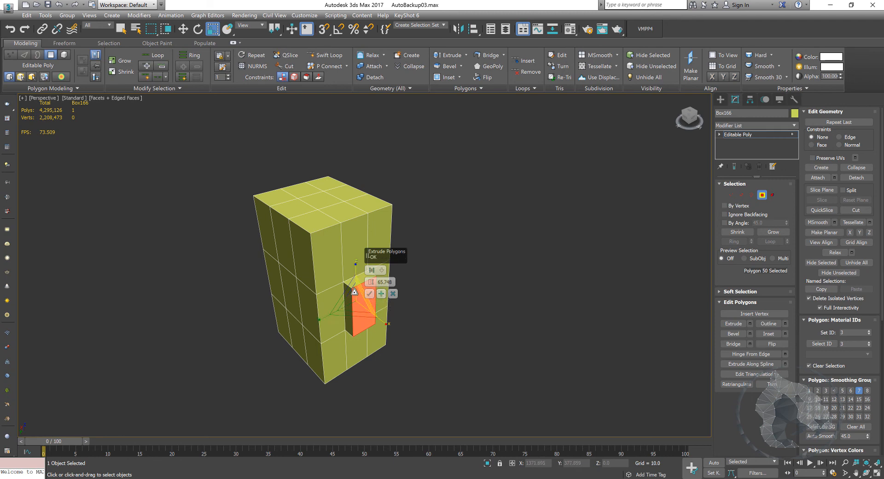
ctrl+click(336, 271)
ctrl+click(334, 304)
ctrl+click(381, 230)
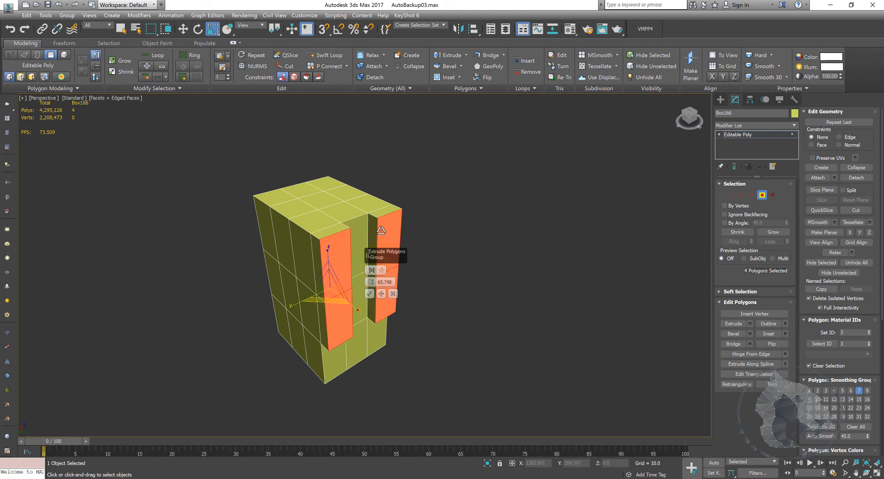
click(369, 294)
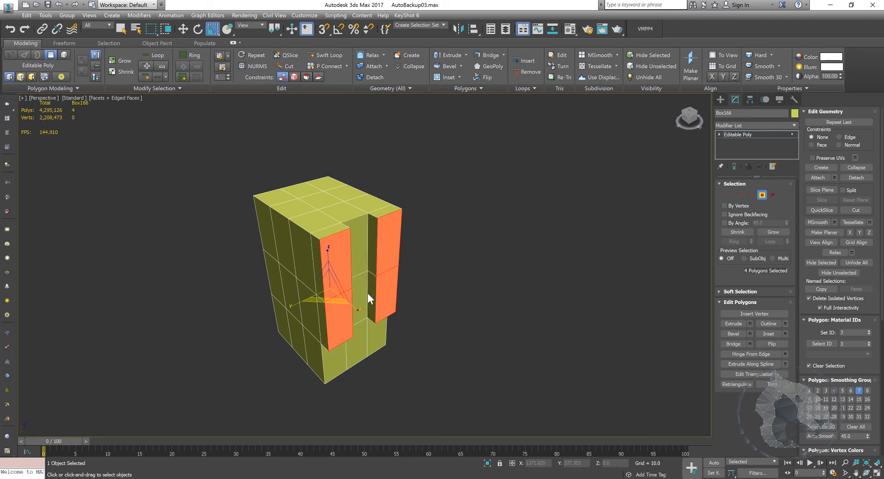
Extrude the lower polygon of each of the two raised strips outward once more.
click(338, 320)
ctrl+click(385, 297)
right_click(384, 290)
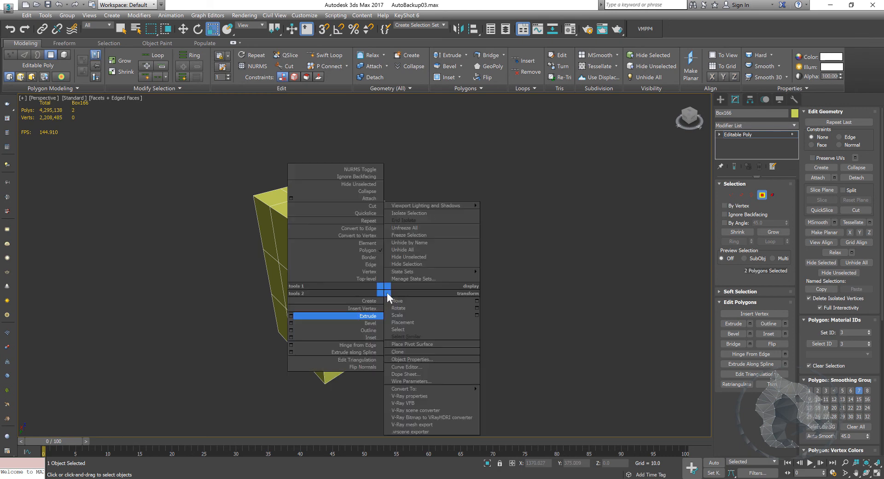
click(291, 315)
alt+middle_drag(422, 387, 425, 362)
key(w)
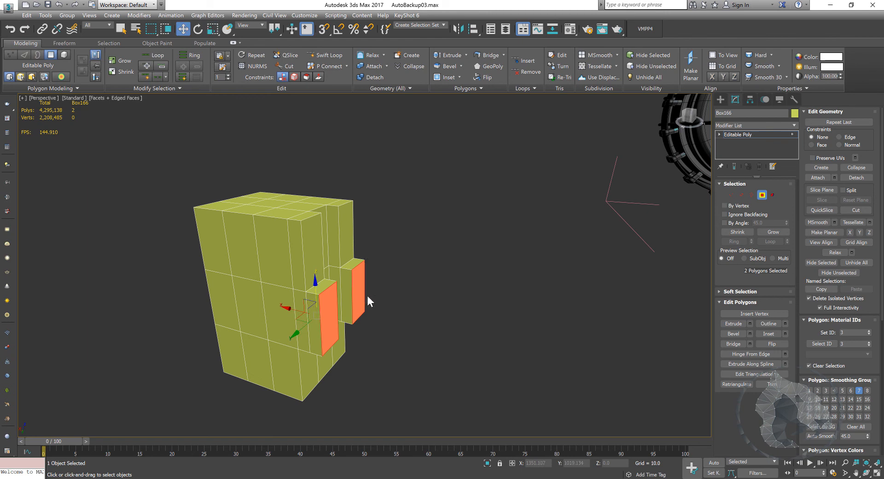
click(369, 294)
click(495, 353)
Spread the two inner rows of vertices apart along Y to 221 percent in the top view, thinning the outer strips.
alt+middle_drag(498, 354, 453, 349)
key(alt+w)
middle_drag(220, 176, 221, 178)
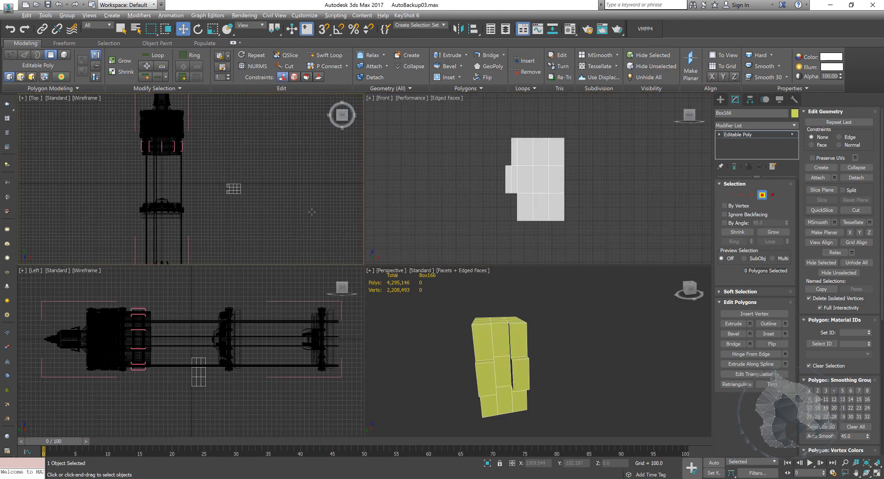
key(alt+w)
scroll(460, 281, up, 7)
key(1)
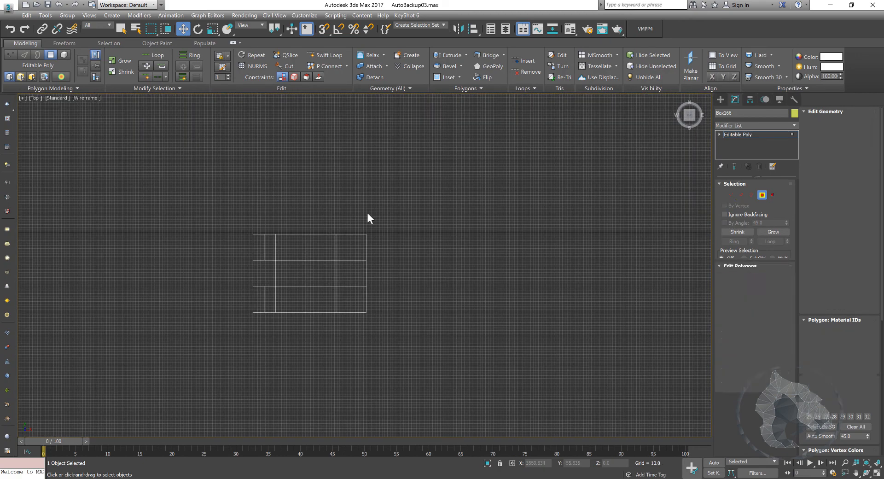
middle_drag(269, 249, 299, 246)
scroll(281, 245, up, 4)
drag(261, 244, 581, 339)
key(r)
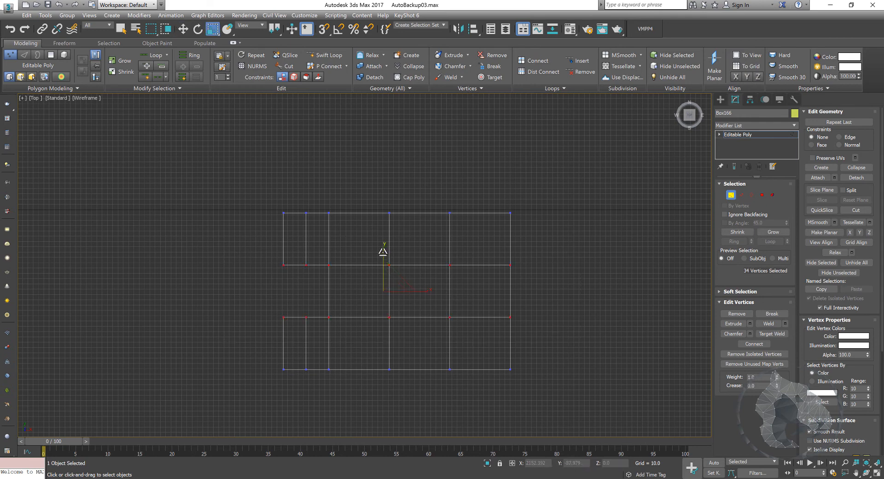
drag(383, 250, 387, 230)
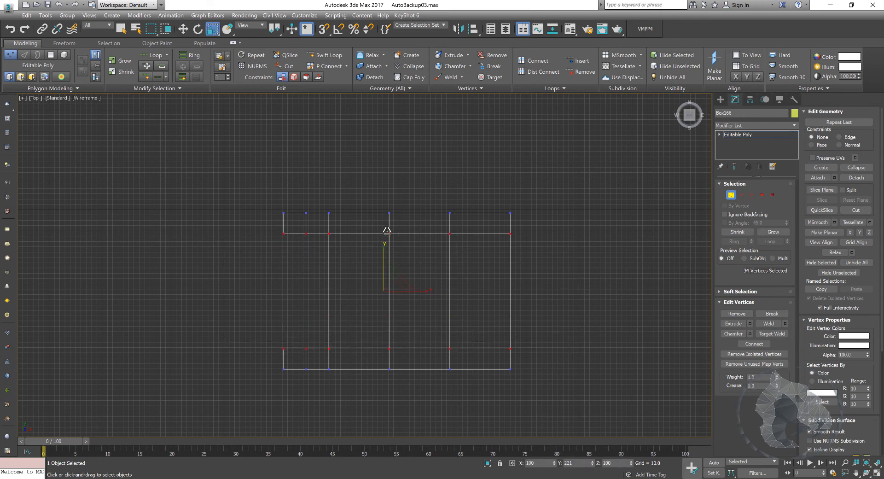
Select all of the box's vertices and scale them down along Y to make the part narrower.
key(ctrl+a)
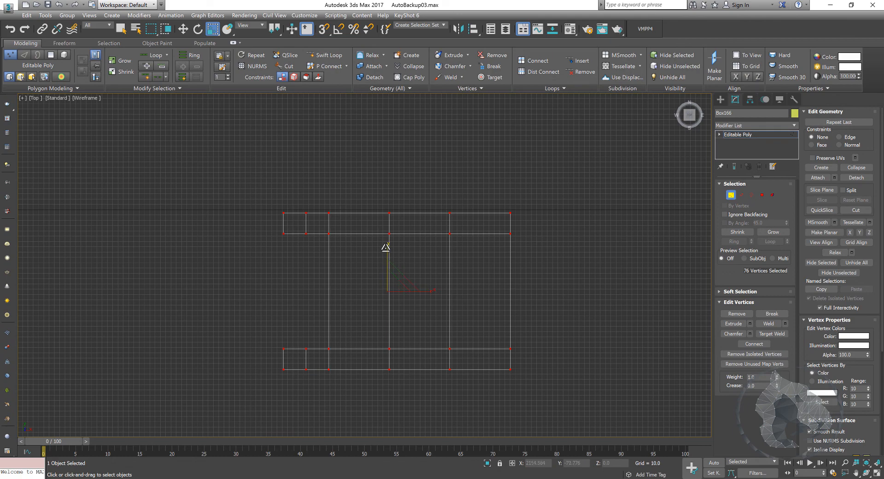
drag(386, 247, 390, 258)
key(alt+w)
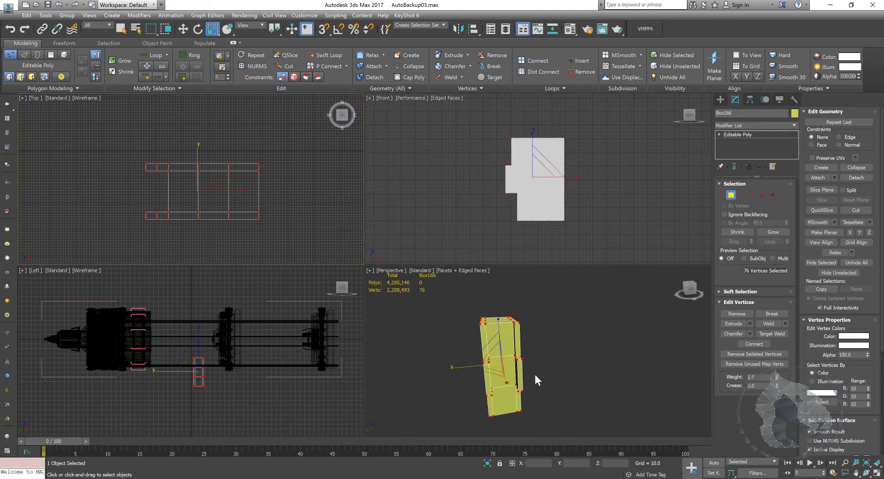
Leave vertex editing and add a Swift Loop close to the front edge of the box's side strip.
key(alt+w)
scroll(504, 373, up, 2)
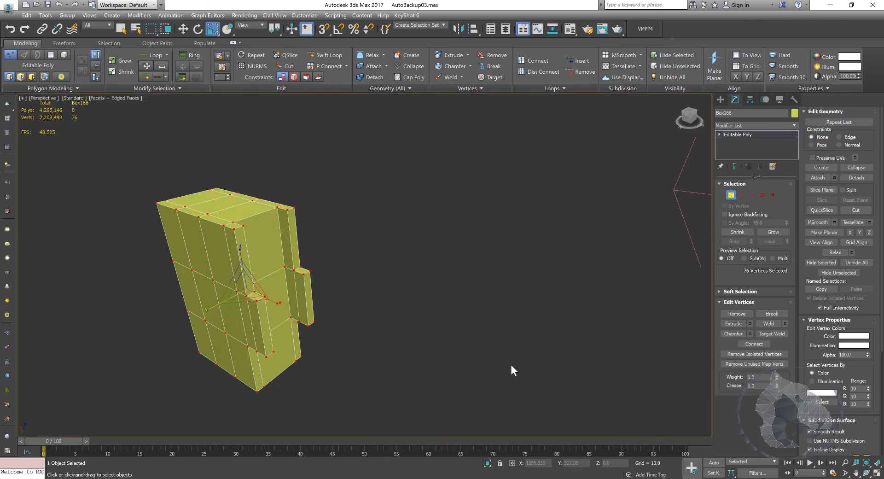
alt+middle_drag(514, 365, 583, 320)
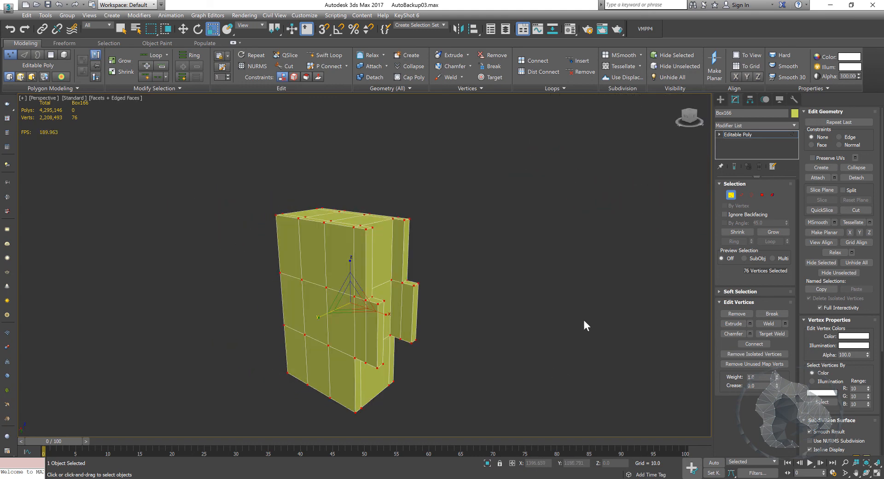
click(732, 195)
alt+middle_drag(388, 325, 413, 270)
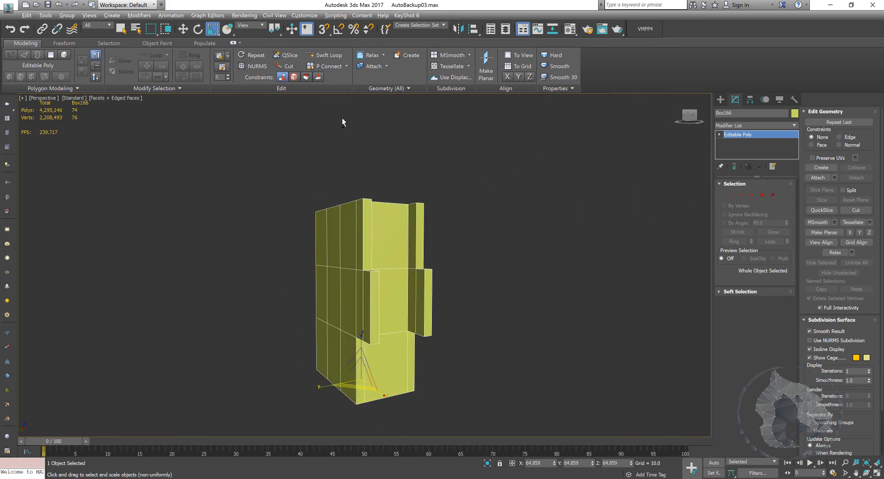
alt+middle_drag(342, 118, 360, 132)
click(337, 55)
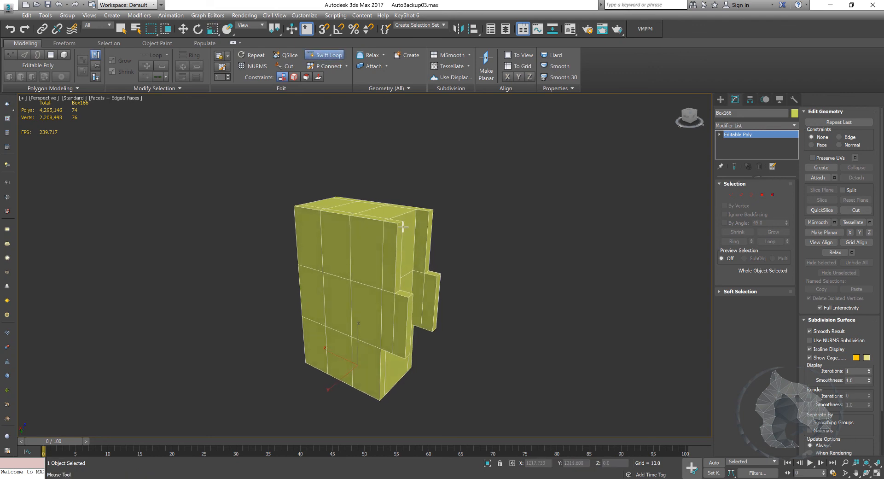
alt+middle_drag(403, 227, 400, 243)
click(399, 249)
mouse_move(446, 263)
alt+middle_down()
mouse_move(422, 258)
mouse_move(435, 255)
alt+middle_up()
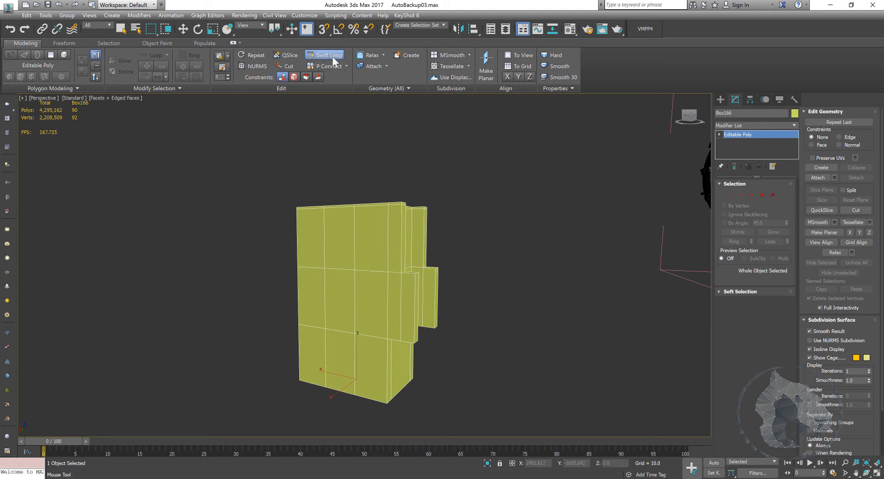
middle_drag(433, 269, 456, 210)
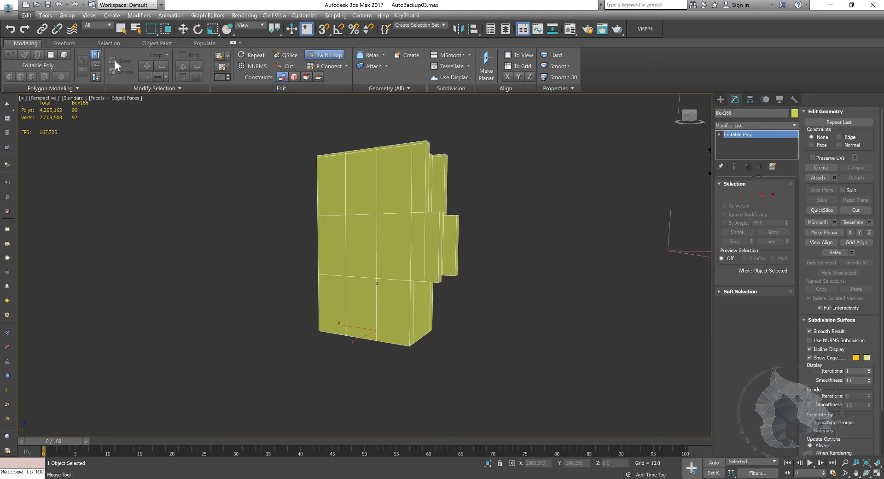
Add horizontal edge loops just below the upper end and just above the lower end of the two raised lower strips.
click(233, 43)
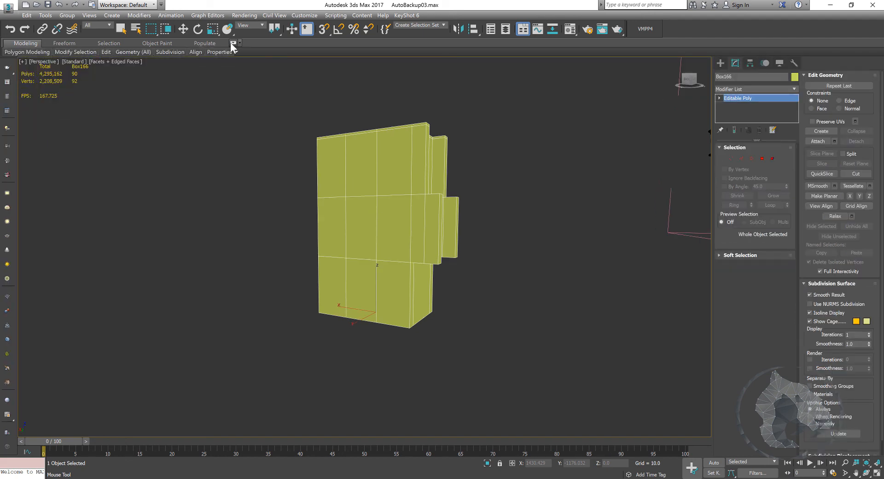
click(233, 43)
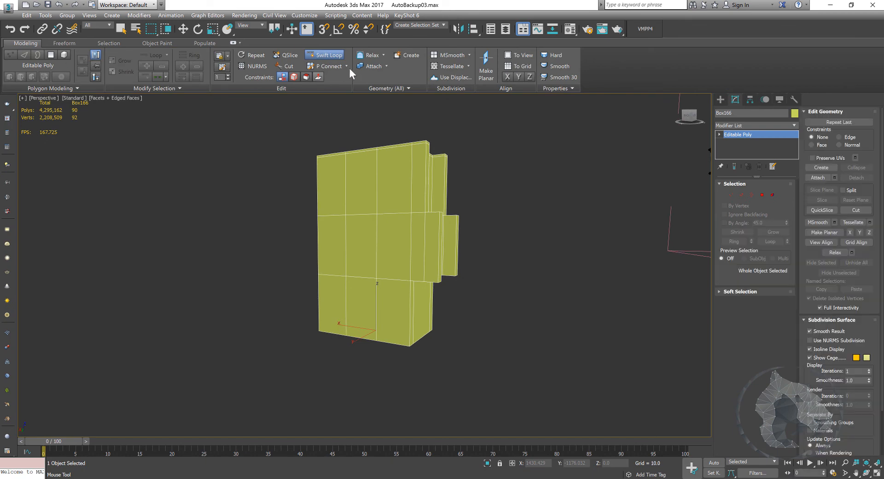
alt+middle_drag(426, 134, 452, 253)
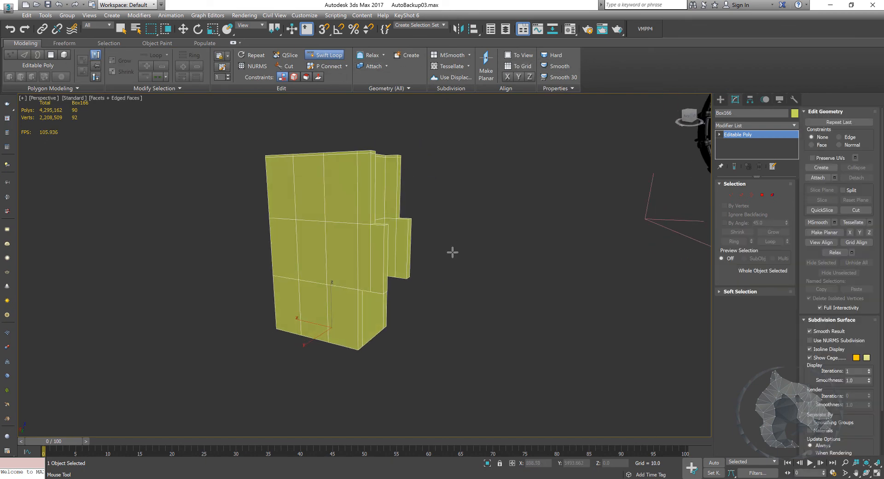
scroll(386, 254, up, 6)
scroll(390, 241, down, 1)
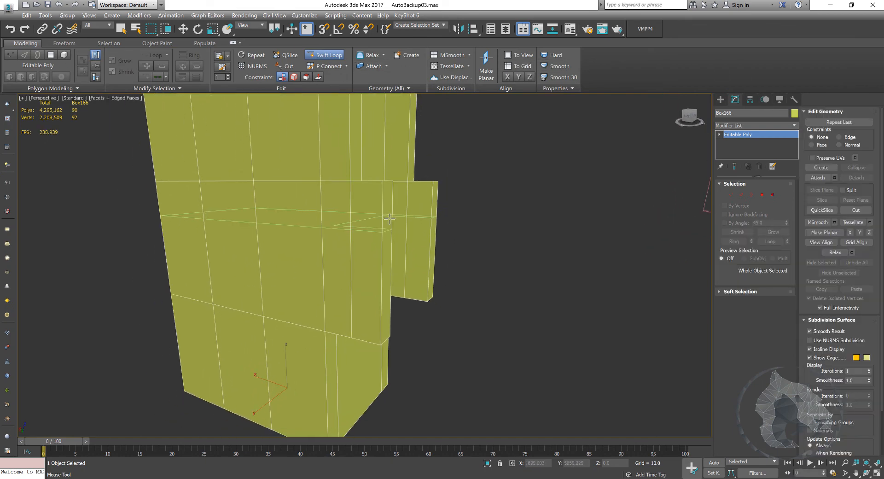
alt+middle_drag(390, 219, 389, 225)
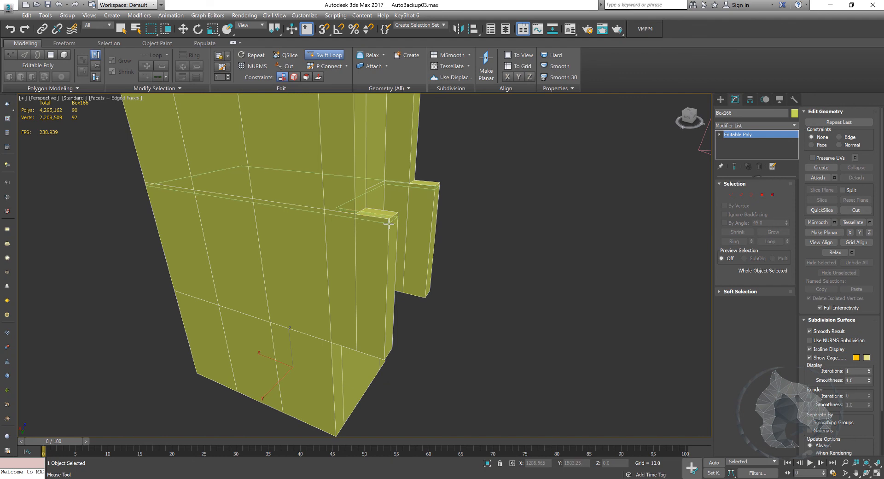
alt+middle_drag(448, 293, 434, 256)
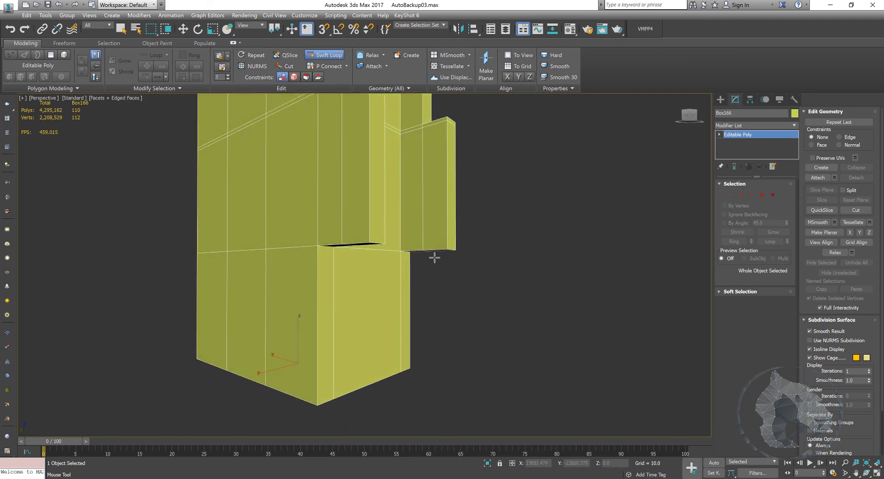
click(374, 237)
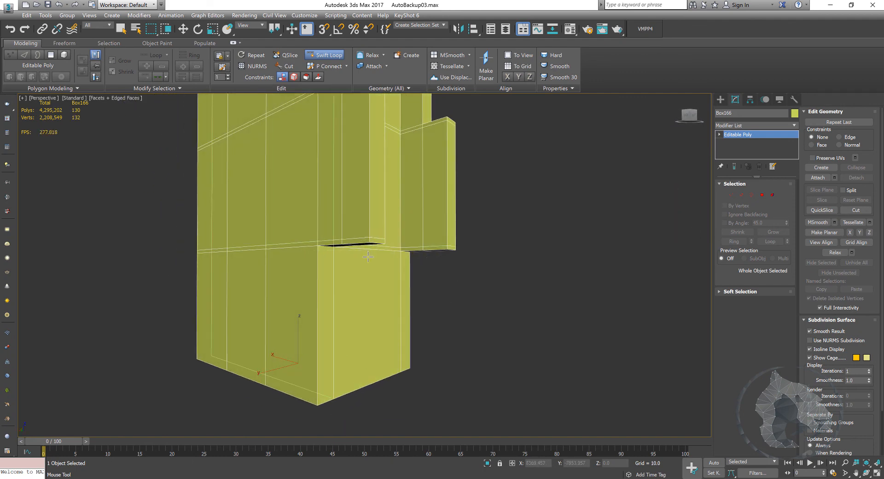
alt+middle_drag(364, 279, 369, 256)
Add supporting edge loops close to the vertical edges of the side strips.
click(321, 230)
alt+middle_drag(321, 230, 274, 202)
click(287, 197)
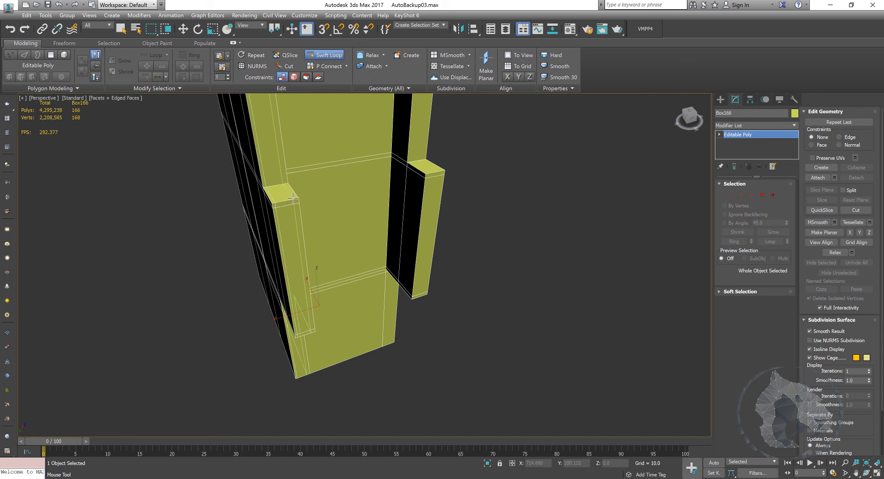
click(294, 198)
alt+middle_drag(335, 204, 407, 222)
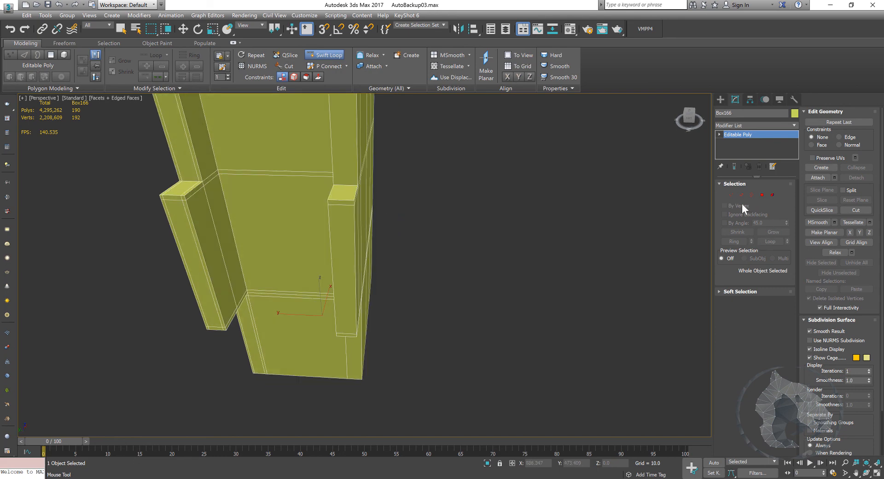
click(741, 195)
alt+middle_drag(338, 230, 416, 233)
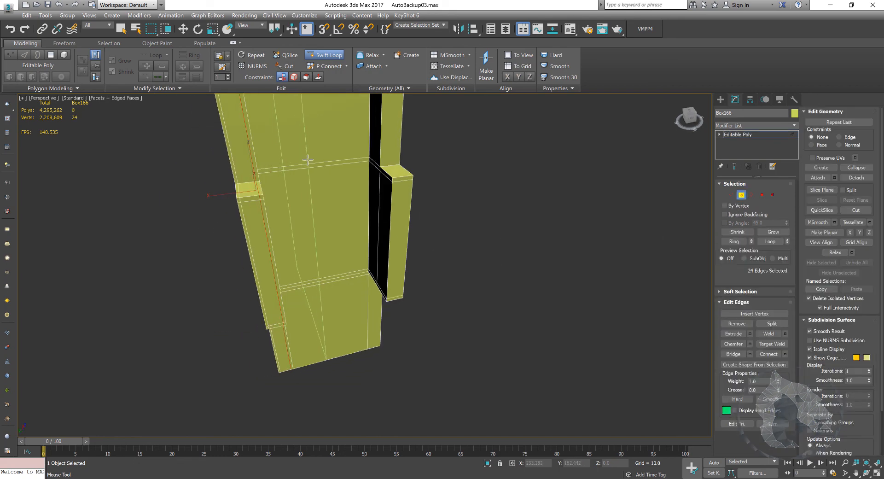
key(w)
click(311, 162)
alt+middle_drag(330, 169, 330, 167)
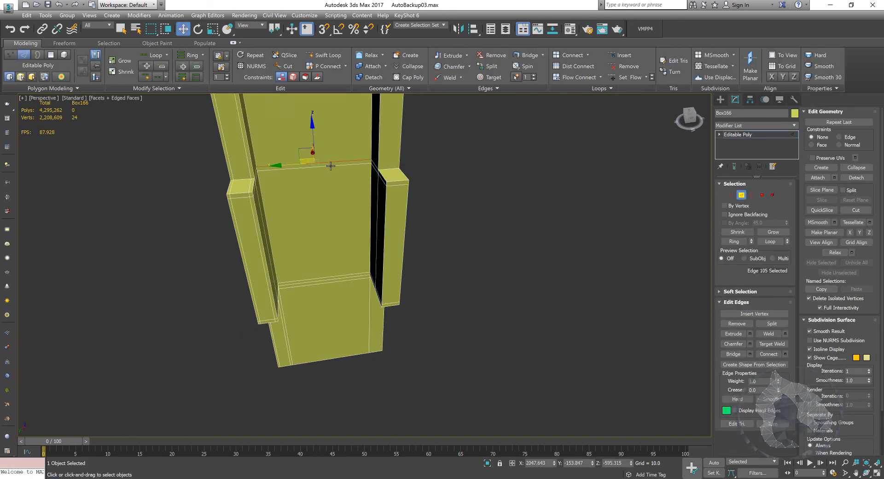
ctrl+click(330, 165)
alt+middle_drag(338, 195, 318, 170)
click(771, 242)
right_click(317, 169)
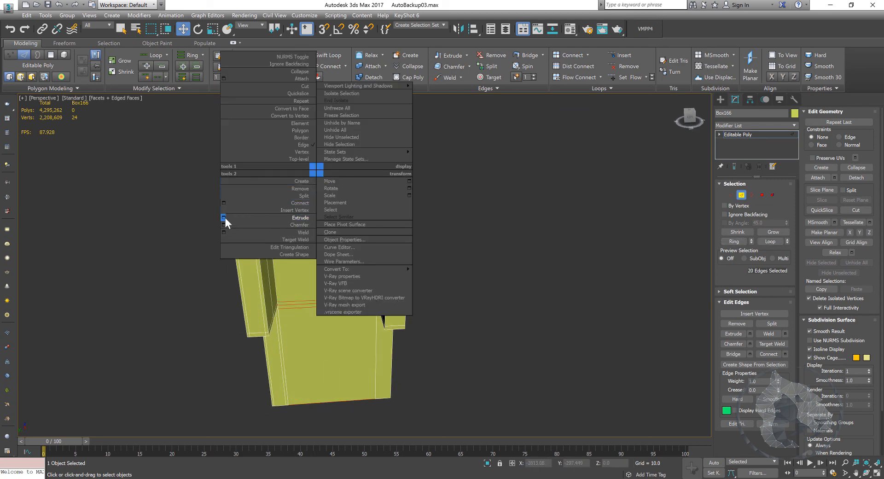
click(224, 218)
alt+middle_drag(590, 252, 266, 179)
click(393, 293)
right_click(265, 179)
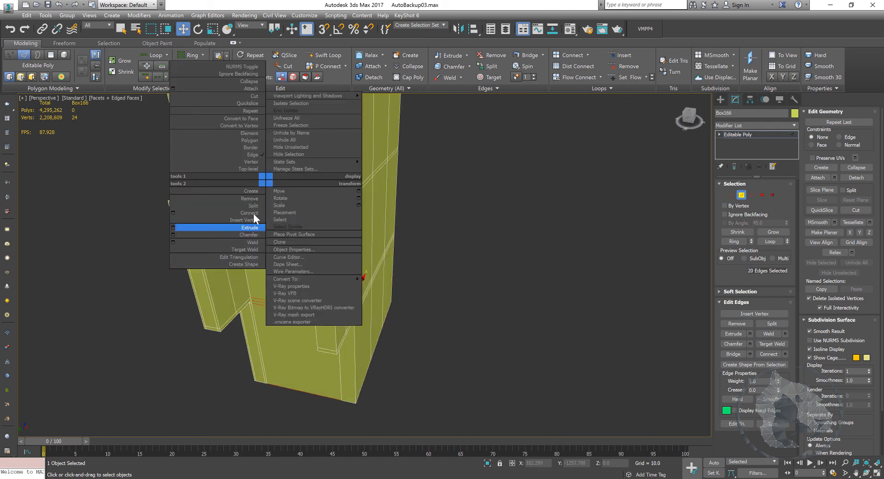
click(173, 213)
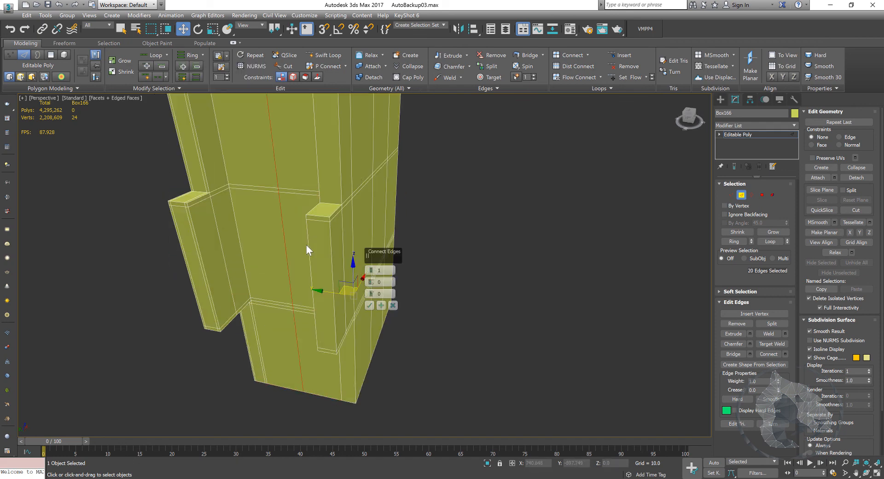
click(393, 306)
alt+middle_drag(407, 328, 443, 248)
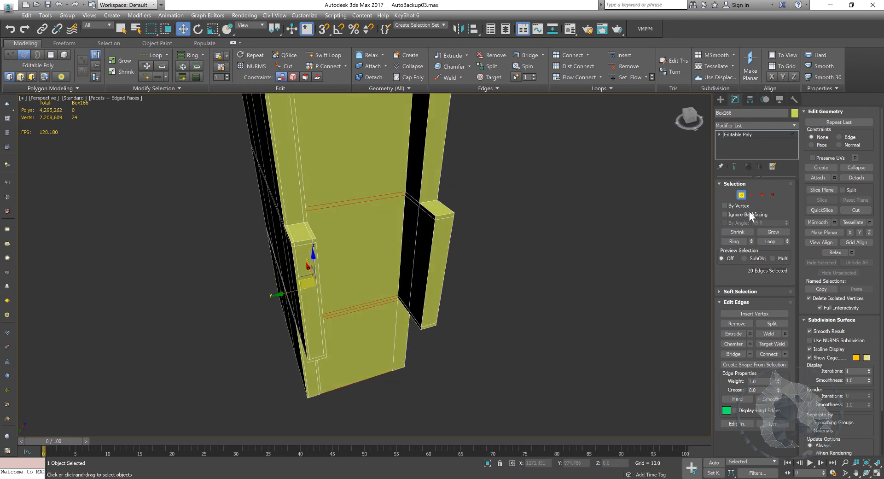
click(762, 195)
alt+middle_drag(569, 311, 335, 189)
click(336, 189)
alt+middle_drag(491, 261, 470, 271)
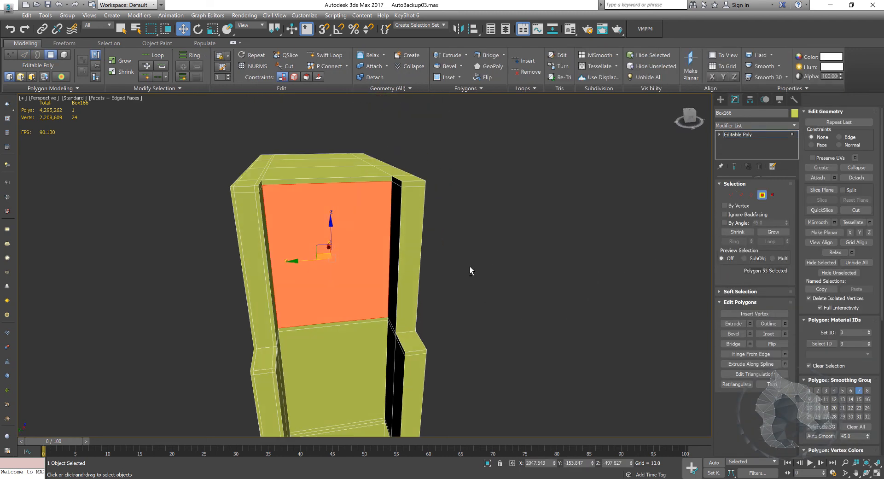
right_click(353, 231)
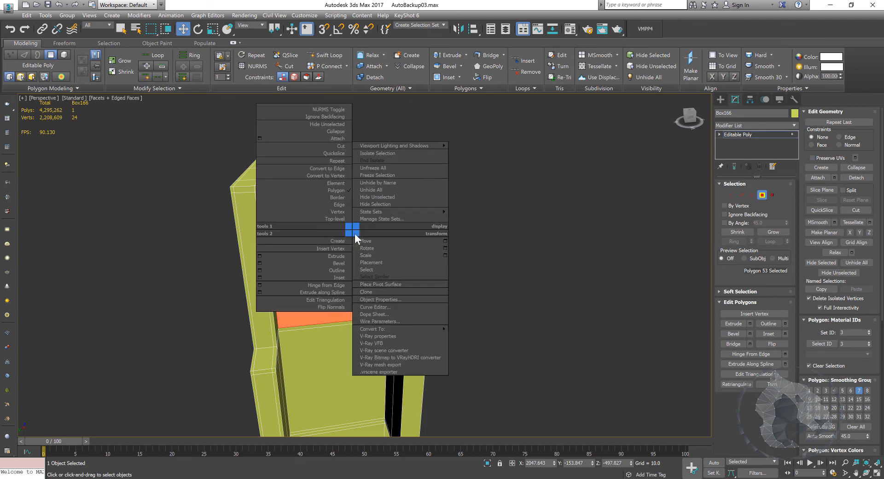
click(262, 278)
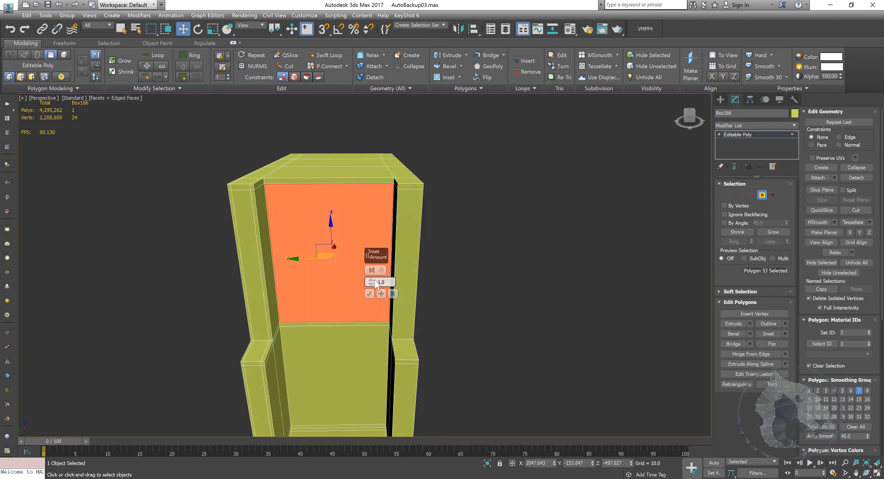
drag(376, 279, 374, 248)
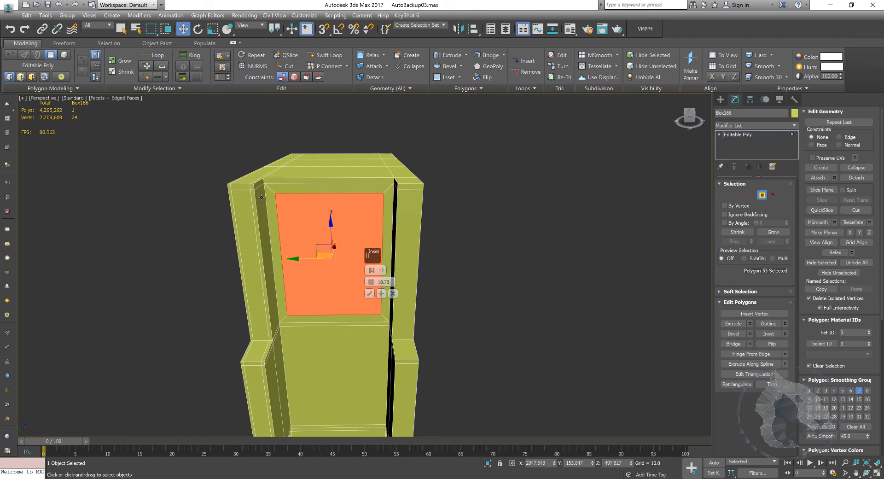
click(394, 295)
alt+middle_drag(393, 294, 450, 311)
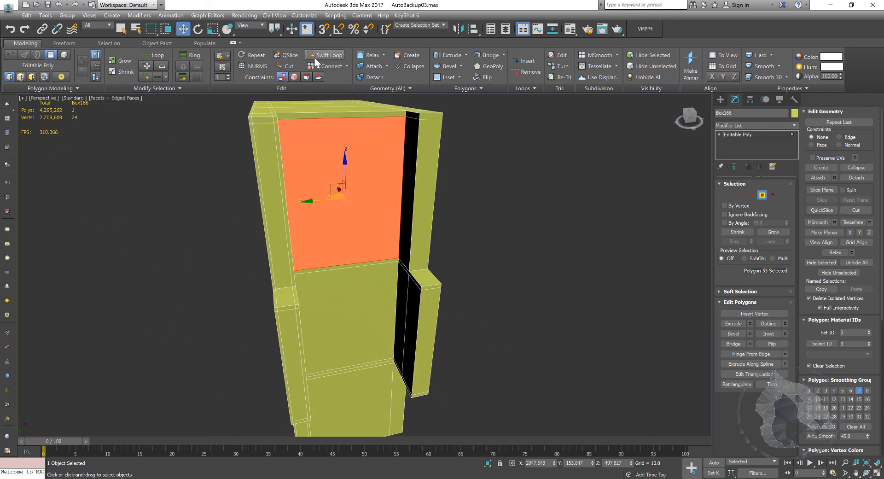
Add further vertical Swift Loops along both side strips, close to their long edges.
alt+middle_drag(492, 282, 514, 299)
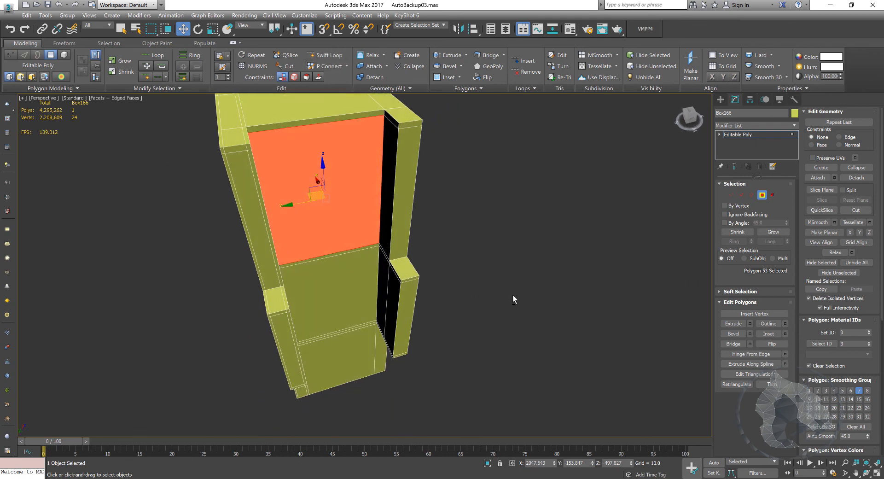
click(334, 56)
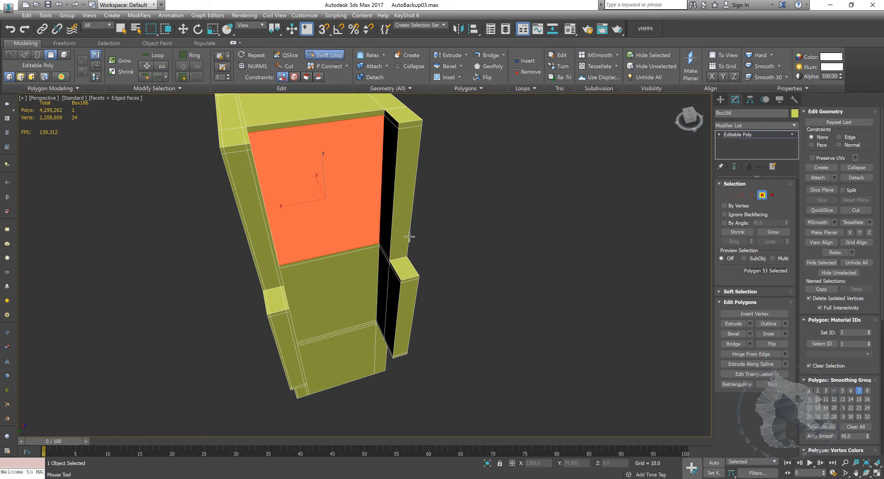
alt+middle_drag(392, 238, 420, 234)
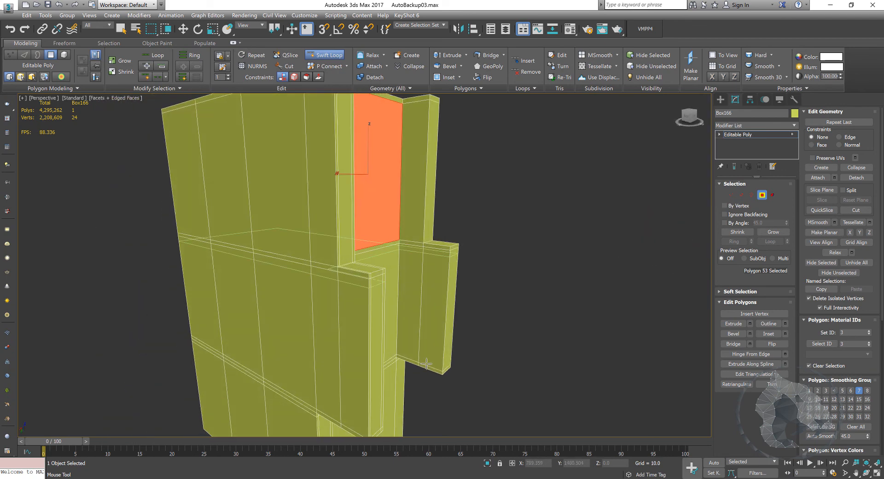
middle_drag(343, 305, 328, 256)
mouse_move(460, 310)
alt+middle_down()
mouse_move(444, 330)
mouse_move(427, 238)
mouse_move(442, 205)
alt+middle_up()
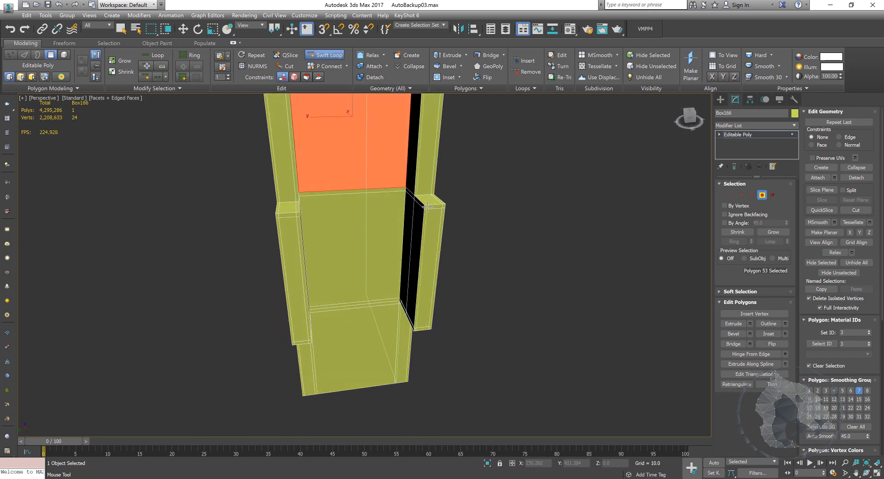
alt+middle_drag(470, 272, 339, 210)
scroll(339, 210, up, 2)
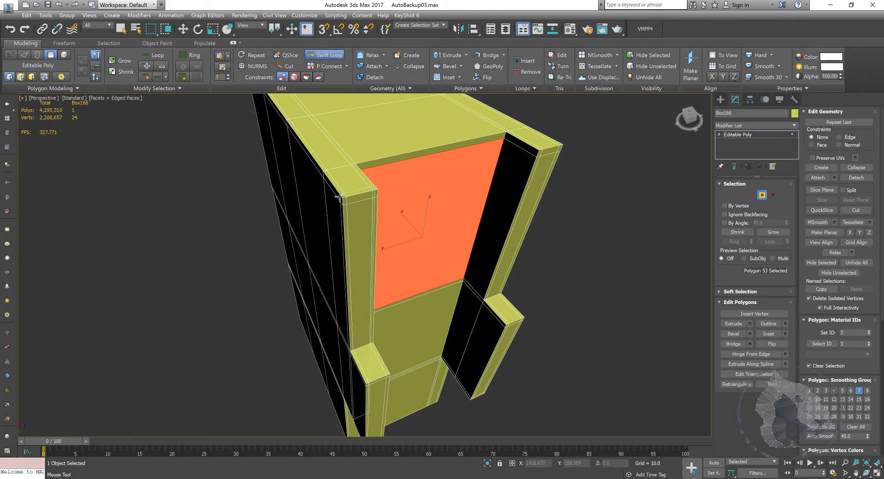
alt+middle_drag(339, 198, 288, 207)
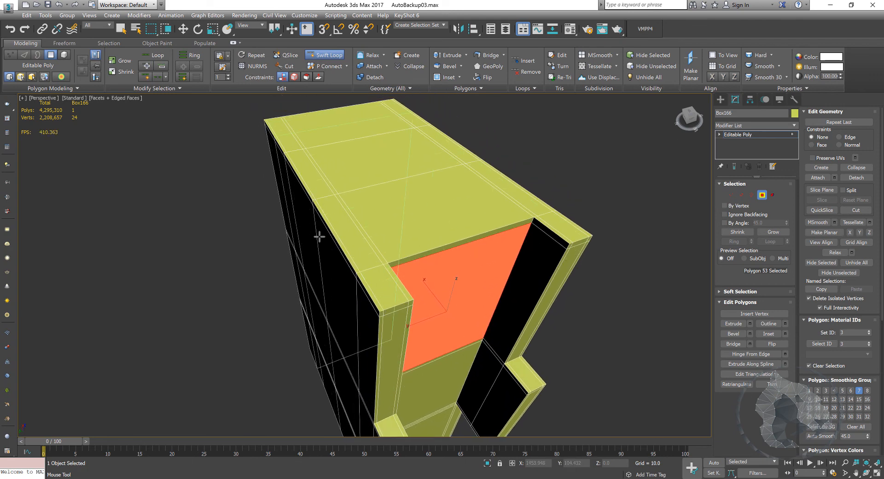
Add supporting edge loops near the box's outer edges, including one just above its bottom edge.
alt+middle_drag(316, 237, 341, 254)
alt+middle_drag(140, 170, 367, 224)
scroll(274, 242, down, 3)
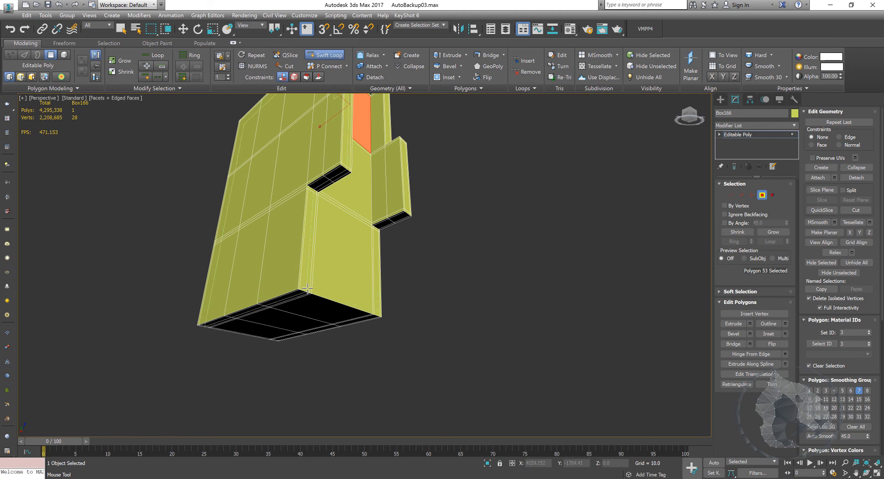
alt+middle_drag(308, 289, 291, 199)
scroll(320, 200, up, 6)
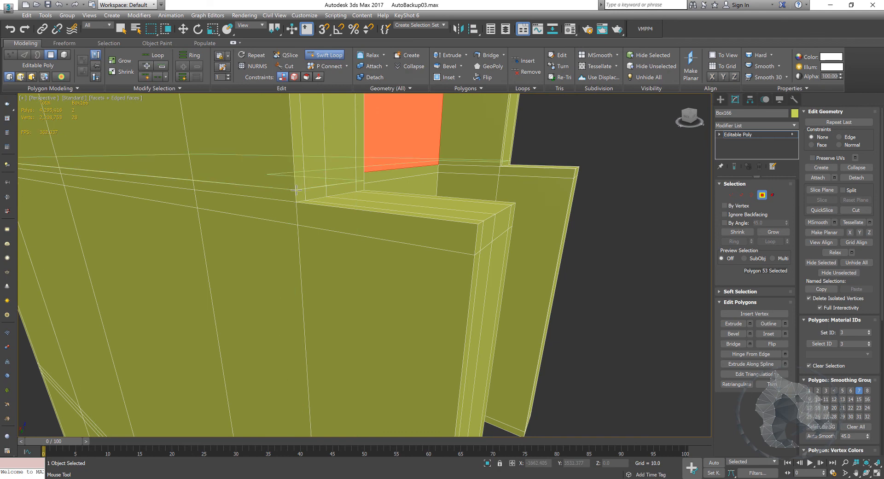
Add a horizontal edge loop just above the upper ends of the raised lower strips and leave Swift Loop.
click(296, 190)
alt+middle_drag(297, 190, 403, 208)
right_click(376, 223)
scroll(379, 226, down, 5)
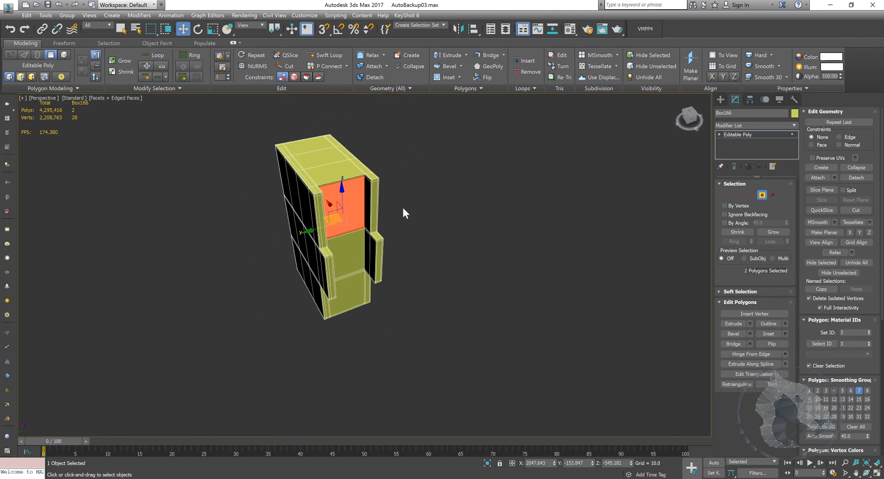
scroll(401, 207, up, 5)
middle_drag(387, 203, 425, 214)
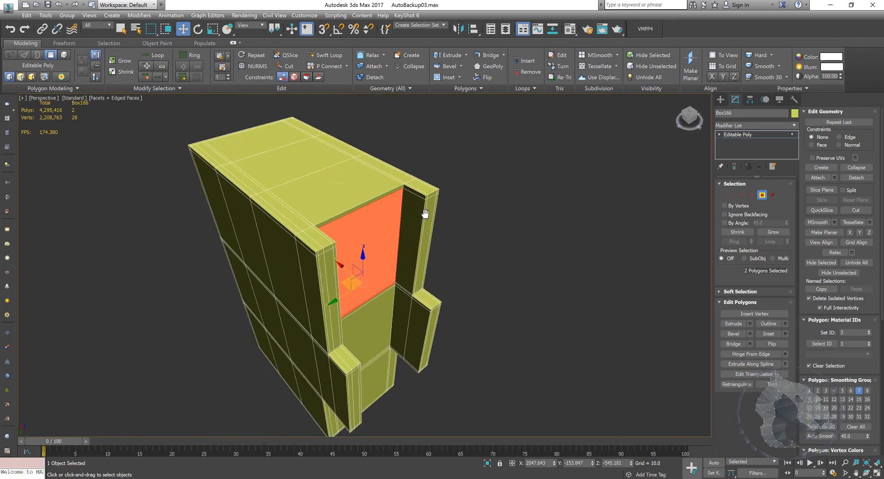
click(509, 266)
scroll(402, 262, down, 5)
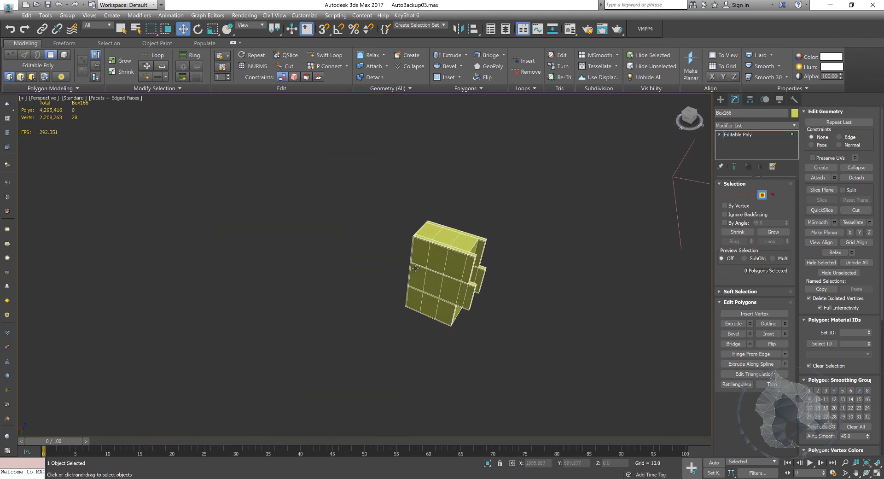
click(762, 194)
alt+middle_drag(583, 272, 523, 281)
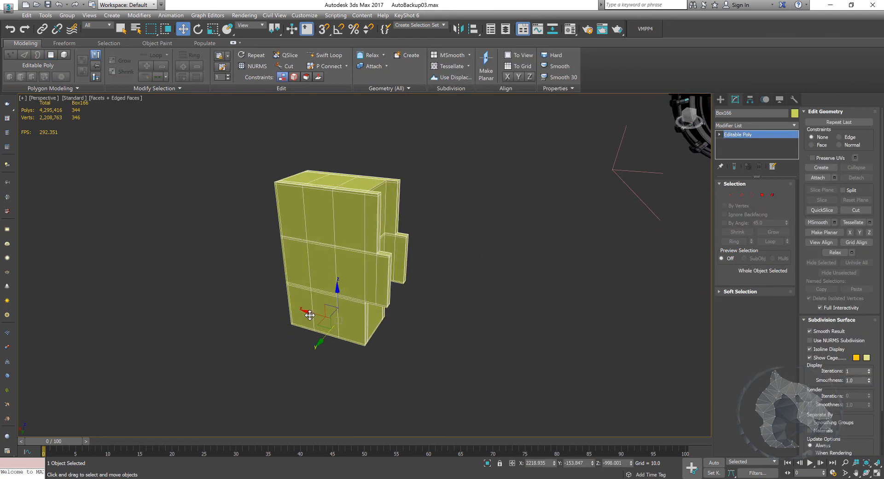
shift+drag(310, 314, 223, 298)
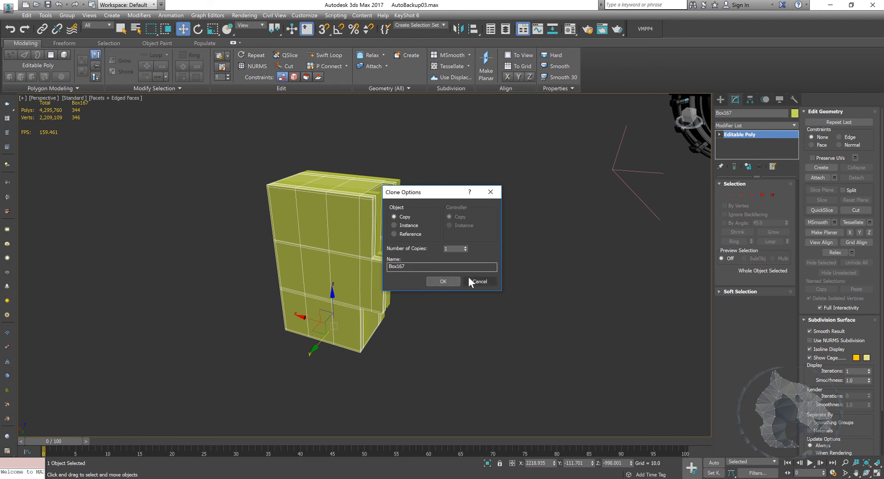
click(470, 279)
alt+middle_drag(517, 316, 496, 317)
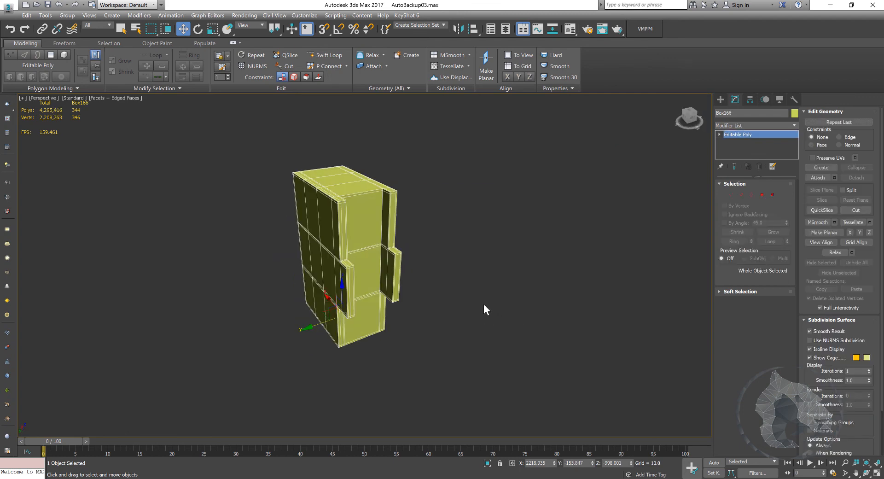
mouse_move(484, 305)
alt+middle_down()
mouse_move(493, 314)
mouse_move(474, 294)
alt+middle_up()
middle_drag(423, 198, 440, 230)
scroll(445, 228, up, 1)
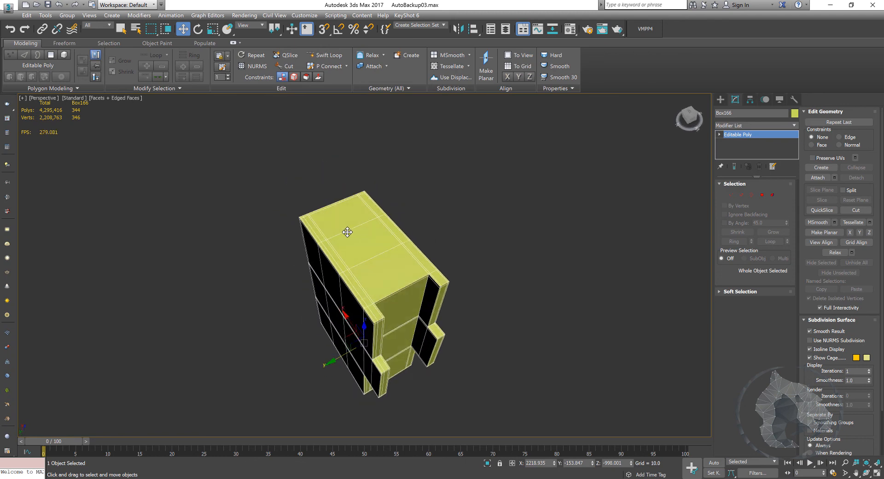
Select the two middle polygons at the closed end of the box's upper face and inset them as a group by 18.78.
click(763, 195)
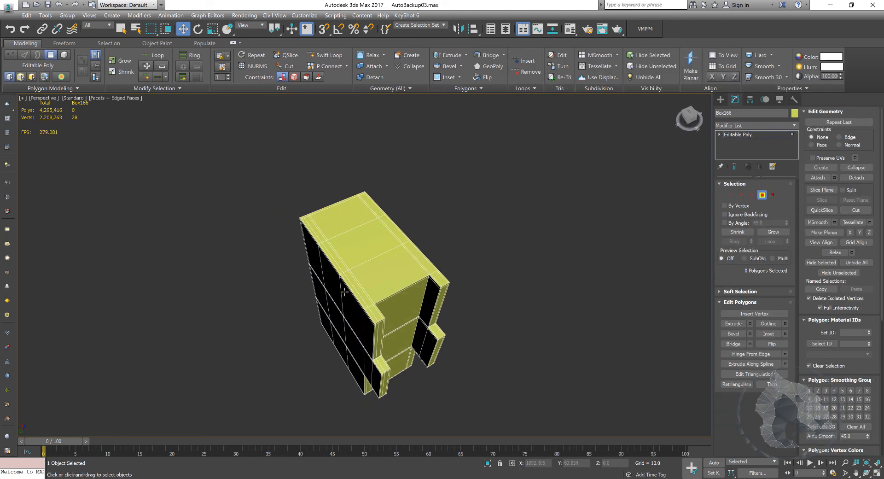
alt+middle_drag(364, 300, 356, 285)
click(352, 232)
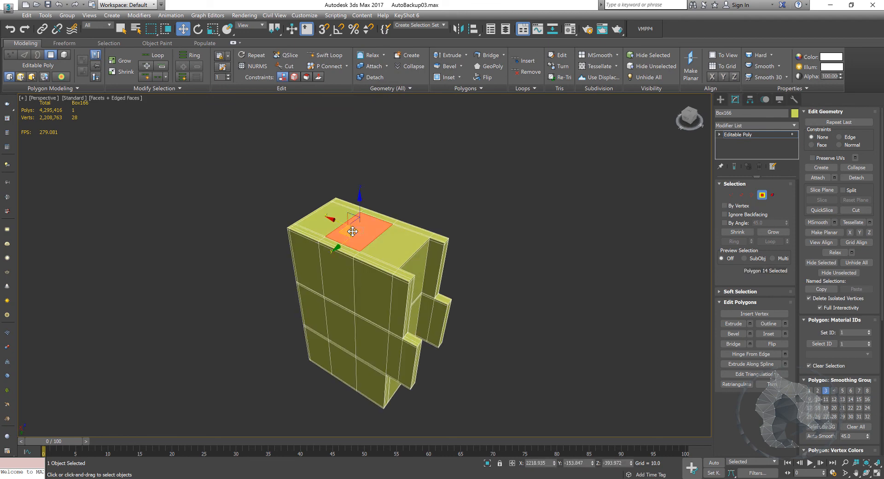
ctrl+click(329, 215)
right_click(345, 226)
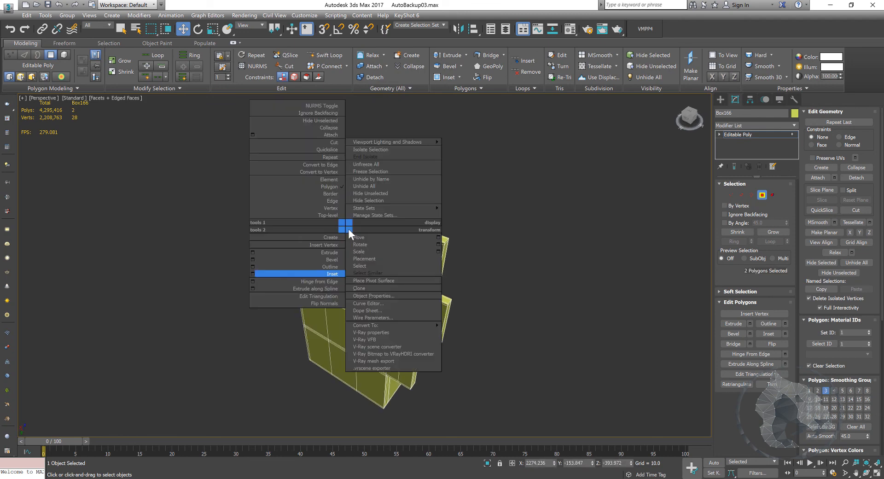
click(252, 274)
scroll(451, 256, up, 5)
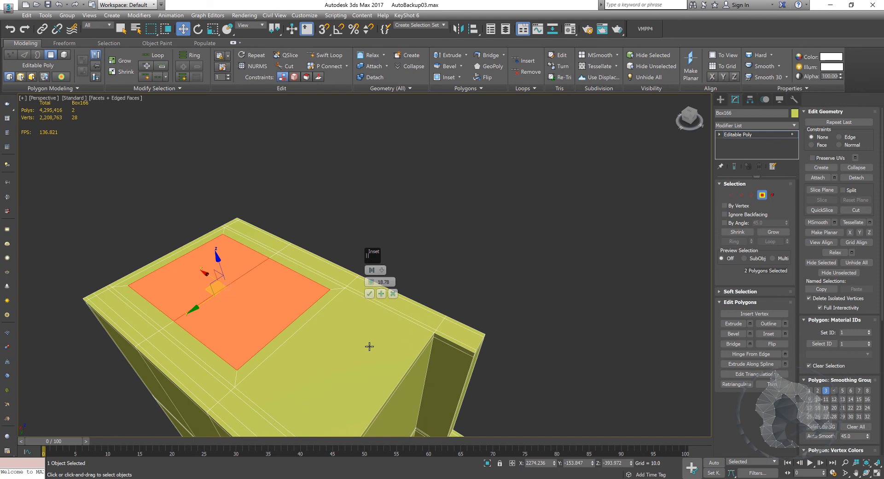
middle_drag(258, 306, 282, 296)
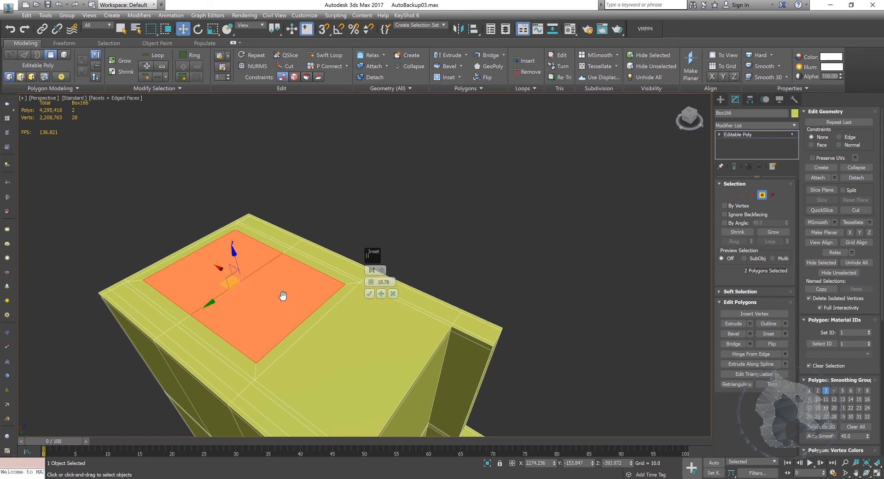
click(370, 295)
Extrude the inset top polygons upward by 408.122 into a tall block and clear the polygon selection.
right_click(294, 276)
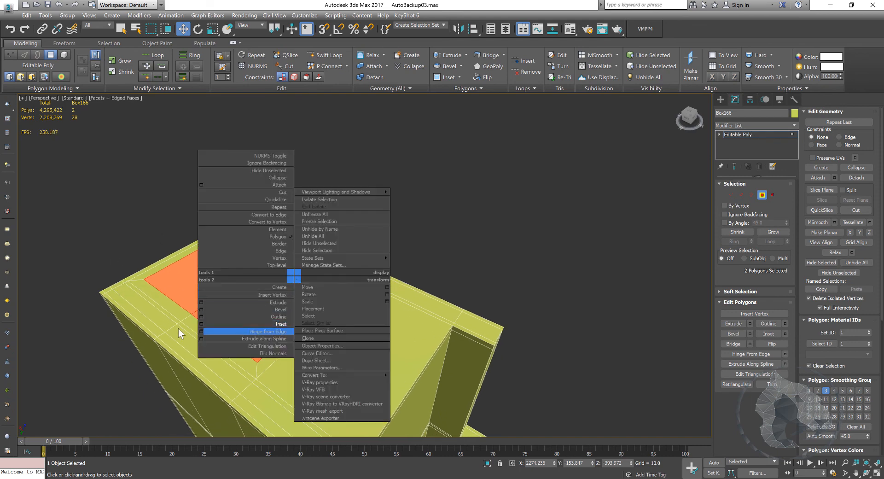
click(202, 302)
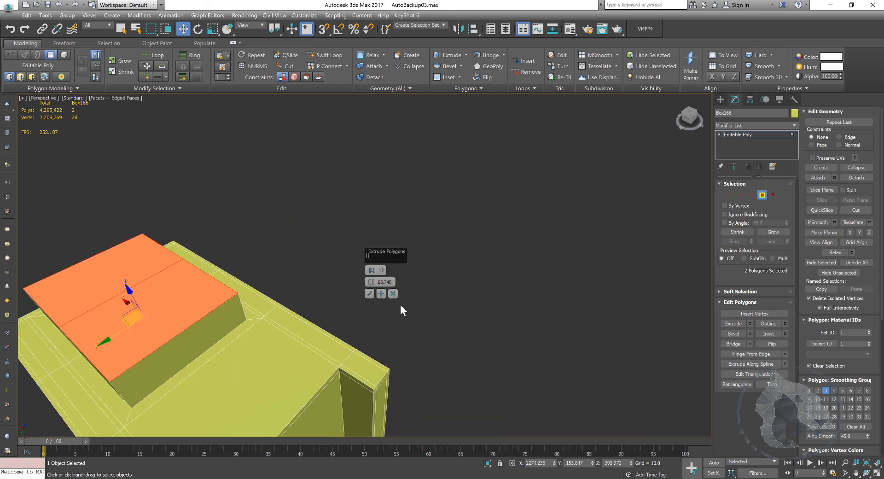
scroll(396, 317, down, 5)
drag(371, 282, 434, 186)
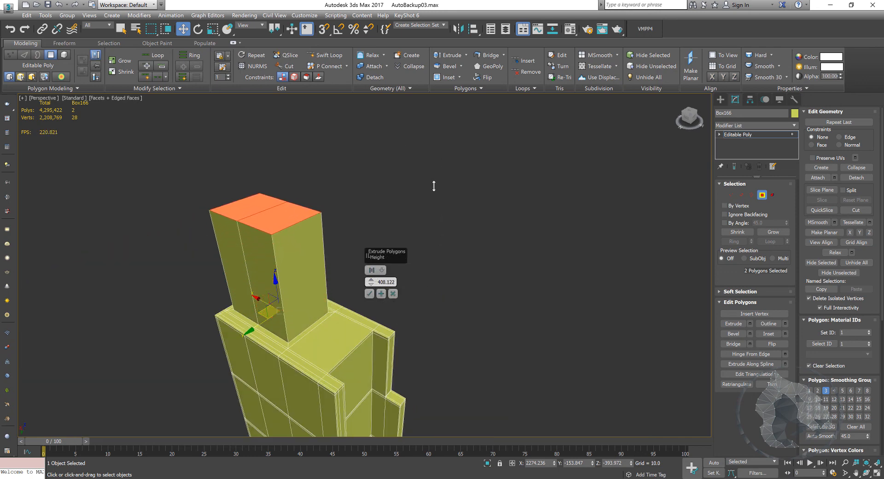
click(370, 294)
click(399, 278)
Add a horizontal Swift Loop around the tall extruded block, close to its base.
middle_drag(399, 278, 435, 218)
scroll(410, 217, down, 5)
alt+middle_drag(436, 218, 423, 189)
scroll(438, 220, up, 4)
scroll(435, 235, up, 5)
scroll(450, 190, down, 3)
scroll(422, 183, up, 4)
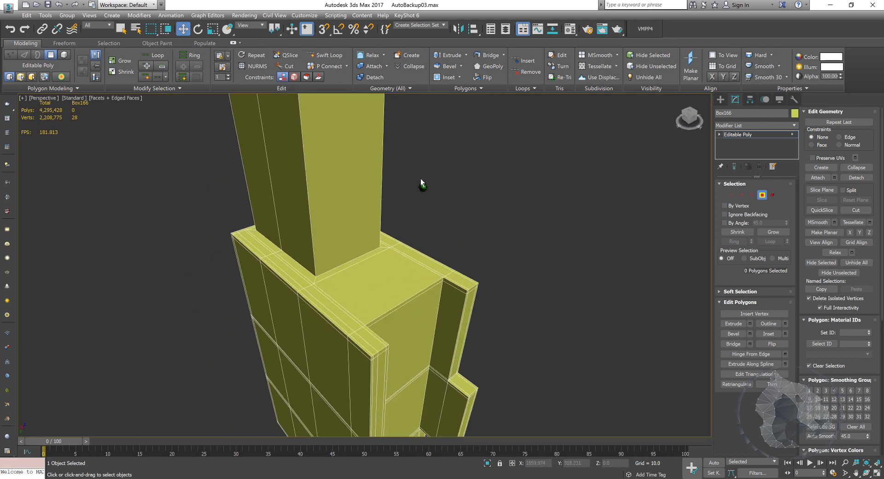
click(328, 55)
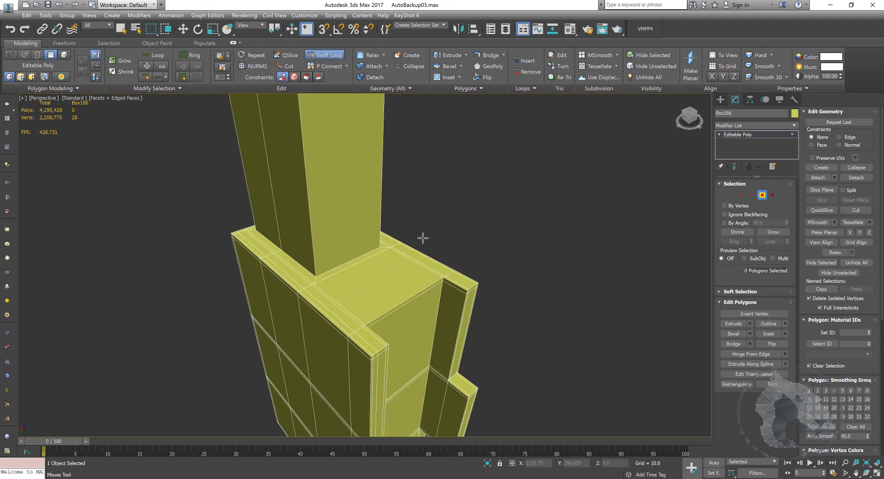
click(316, 276)
scroll(315, 278, up, 3)
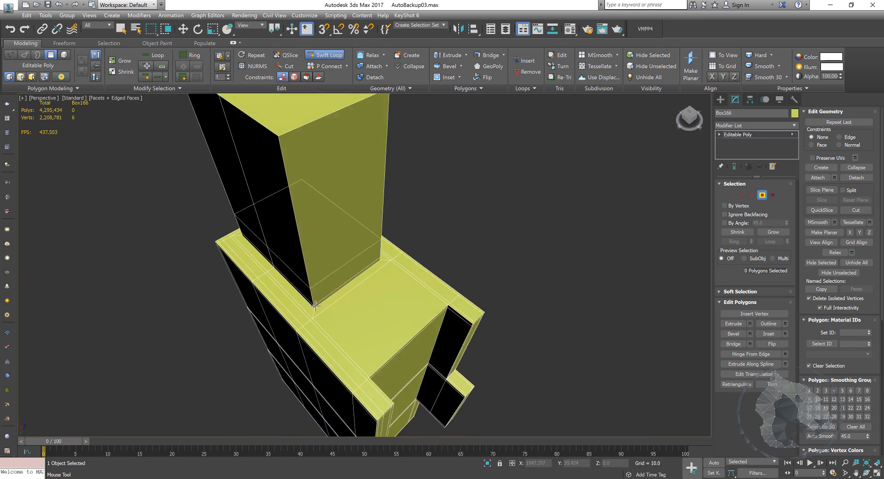
Add supporting edge loops with Swift Loop around the joint where the upper block meets the ledge of the stepped box.
scroll(314, 313, up, 1)
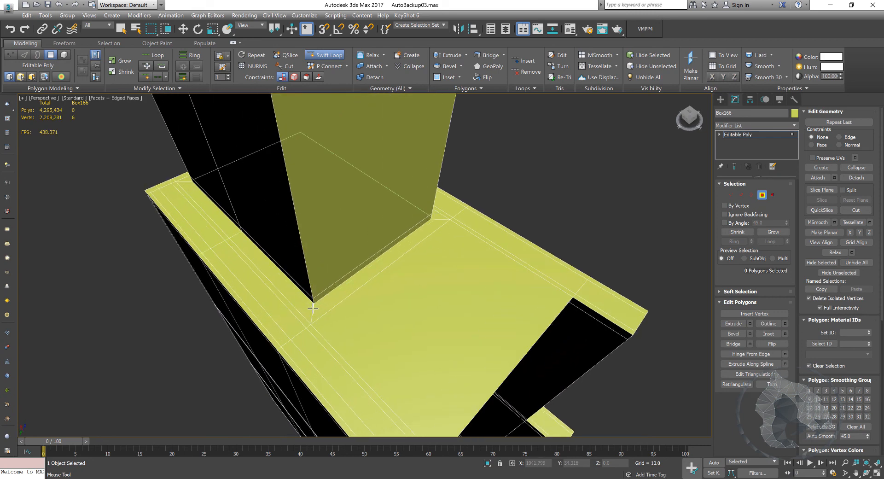
click(315, 309)
alt+middle_drag(315, 308, 327, 239)
click(365, 221)
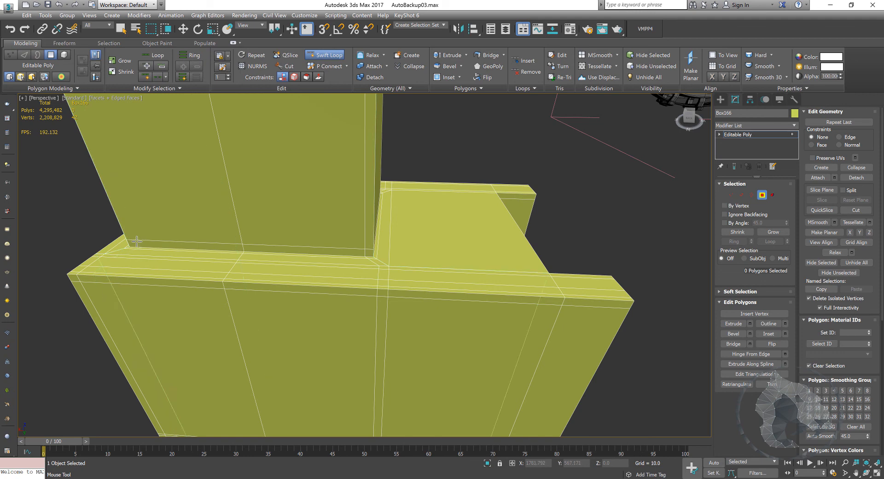
alt+middle_drag(138, 240, 234, 240)
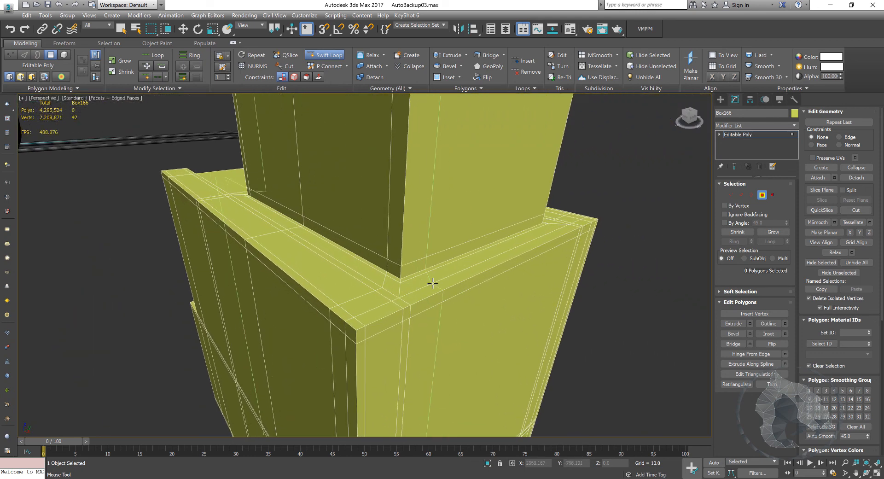
Add two more edge loops close to the corners on the narrow side of the upper block's base, and end Swift Loop.
click(409, 279)
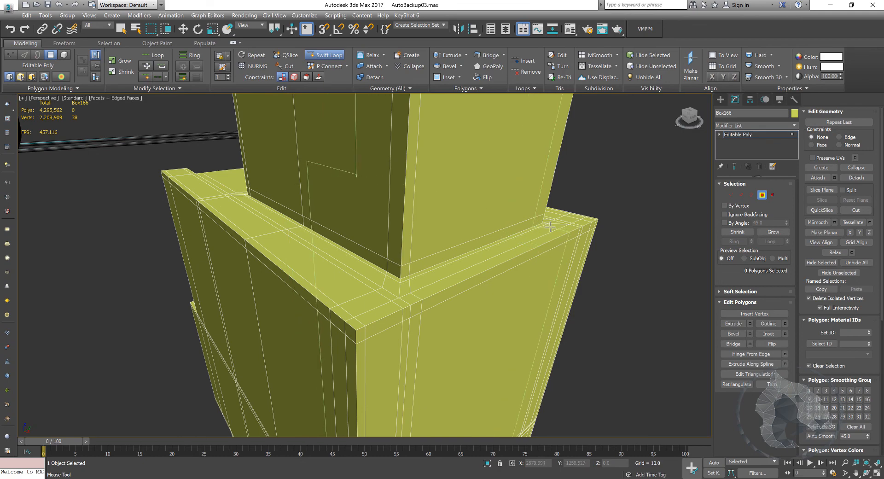
click(550, 227)
alt+middle_drag(364, 240, 474, 258)
right_click(389, 221)
middle_drag(387, 221, 393, 228)
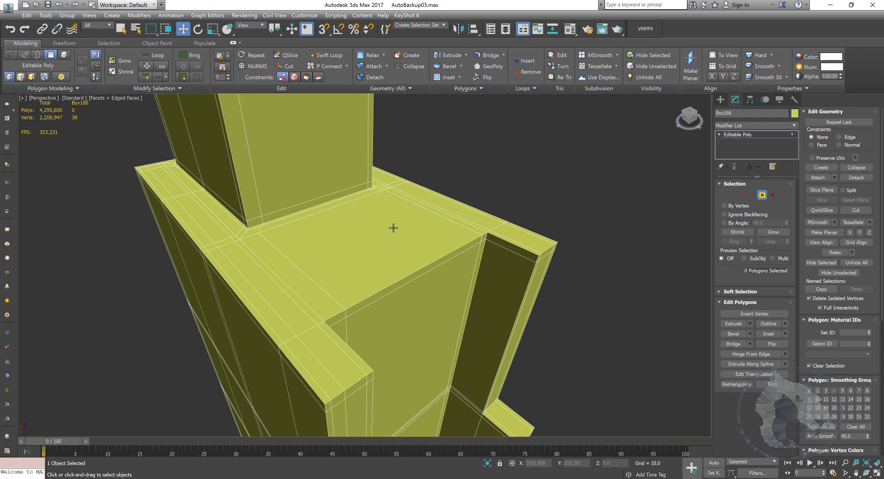
Leave polygon editing and add an edge loop just below the top face of the upper block with Swift Loop.
click(763, 195)
middle_drag(535, 233, 539, 259)
alt+middle_drag(399, 251, 397, 244)
middle_drag(361, 205, 466, 401)
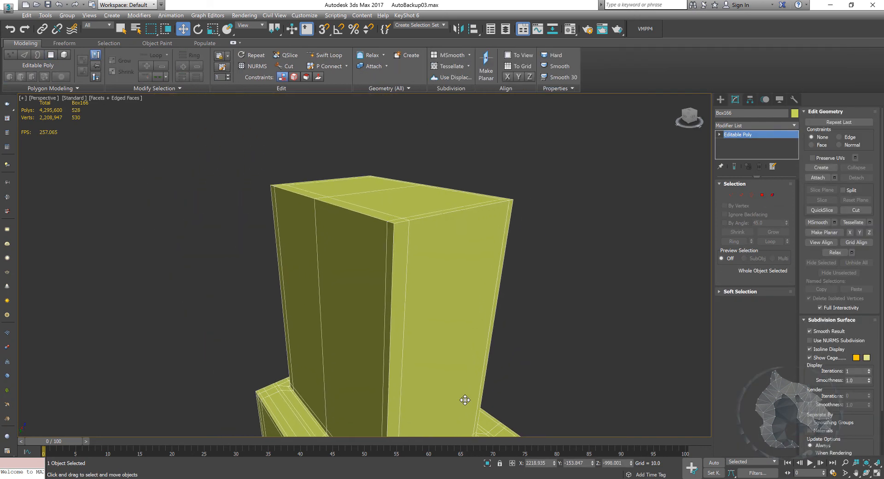
click(331, 55)
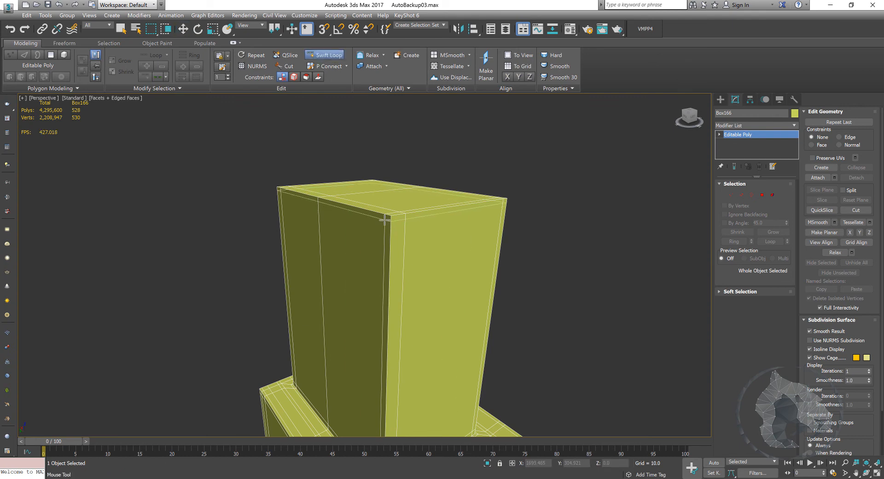
alt+middle_drag(409, 252, 505, 268)
alt+middle_drag(523, 335, 833, 78)
Preview the box with a TurboSmooth modifier at 3 iterations and hide the edge lines.
click(774, 126)
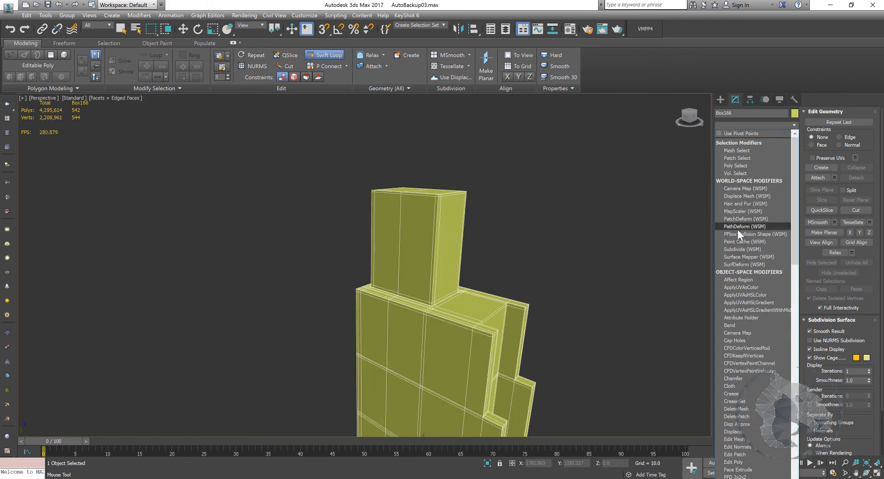
text(tu)
key(Return)
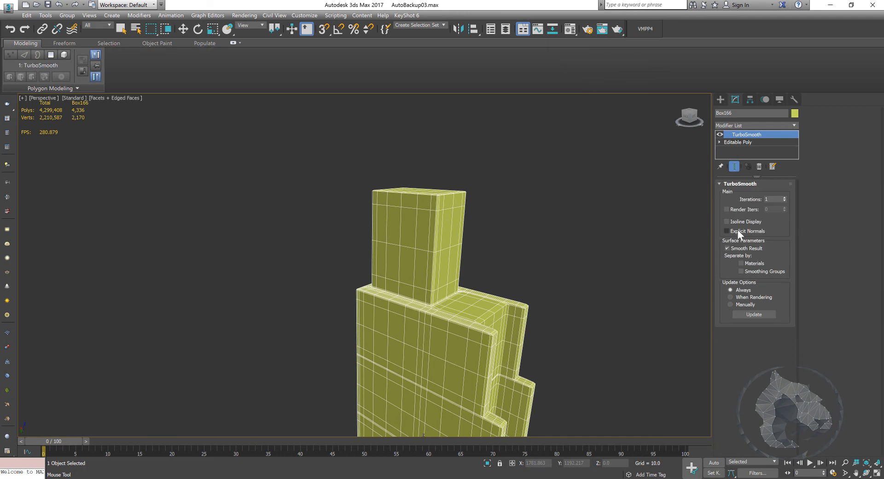
click(784, 198)
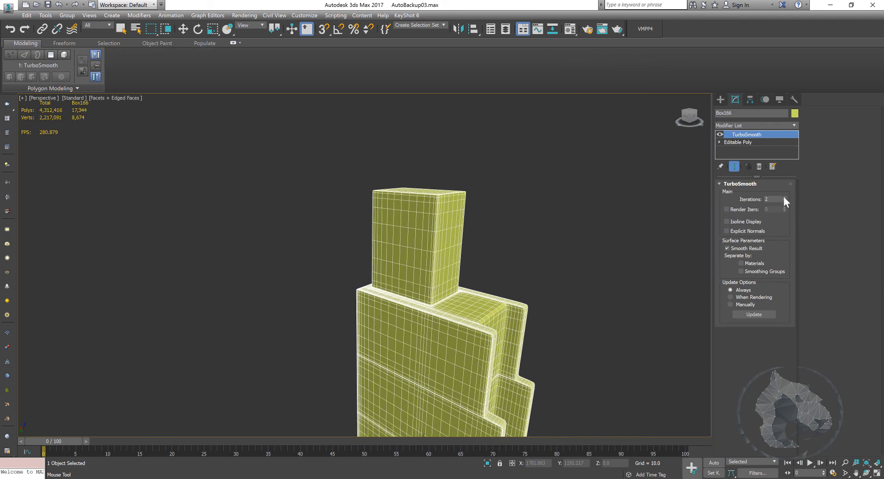
click(584, 270)
alt+middle_drag(584, 270, 520, 229)
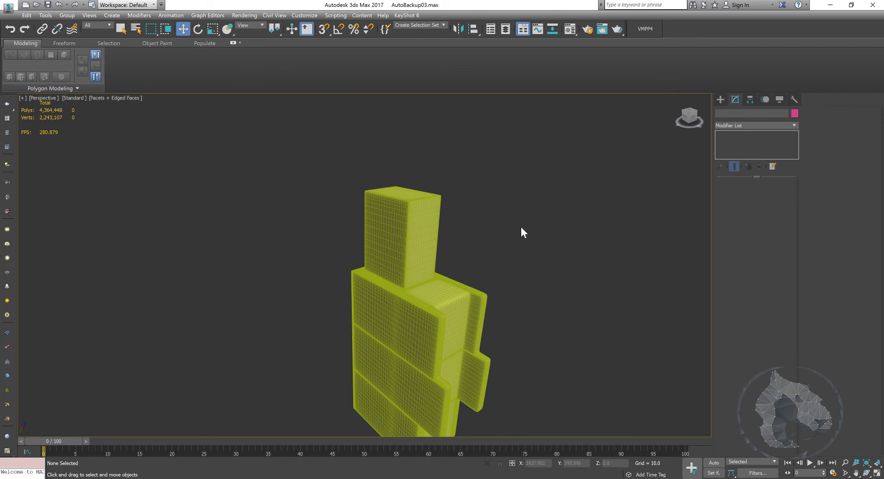
key(F4)
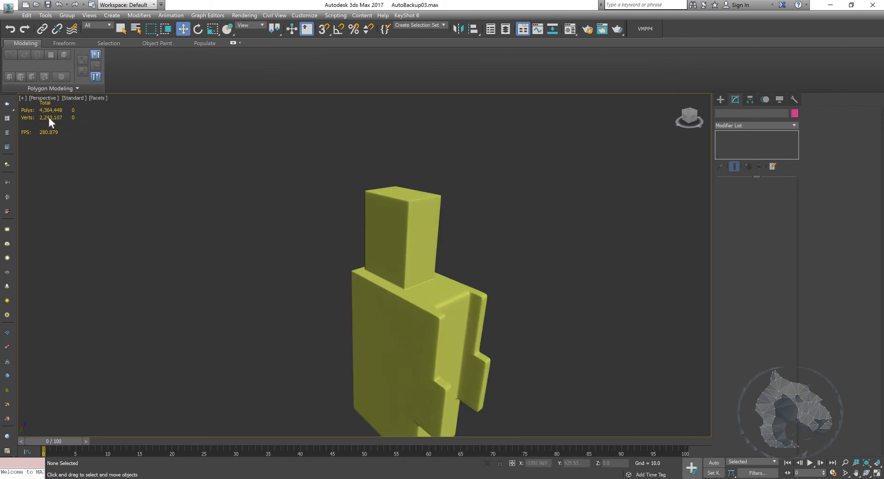
Review the statistics settings in the viewport configuration and accept them.
click(21, 99)
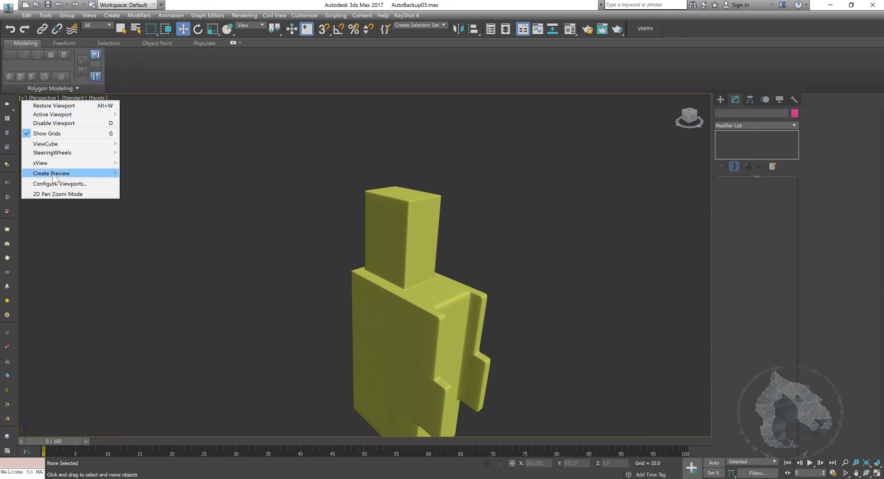
click(50, 183)
drag(415, 121, 323, 95)
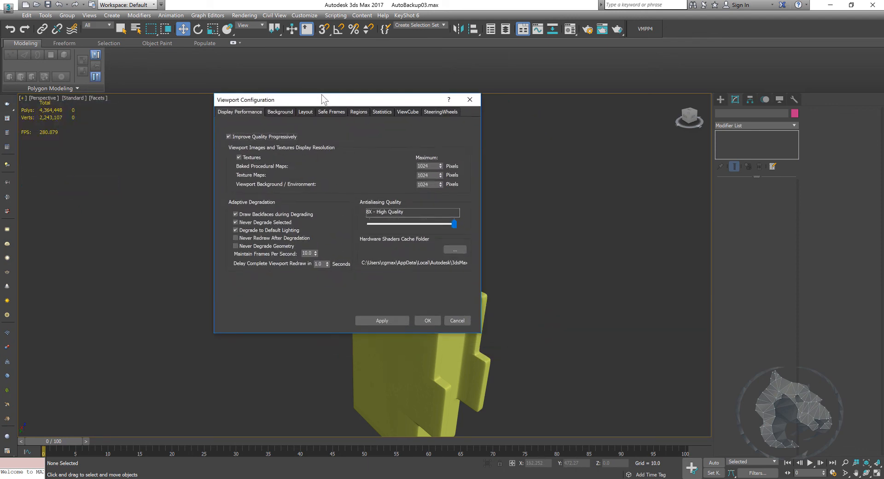
click(385, 111)
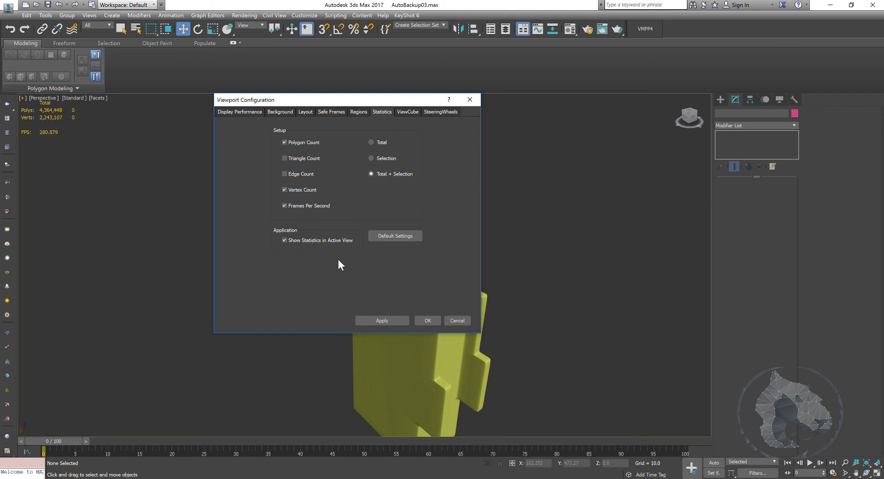
click(426, 323)
Select the smoothed box and delete its TurboSmooth modifier.
mouse_move(525, 313)
middle_down()
mouse_move(553, 301)
mouse_move(479, 322)
middle_up()
scroll(479, 320, up, 5)
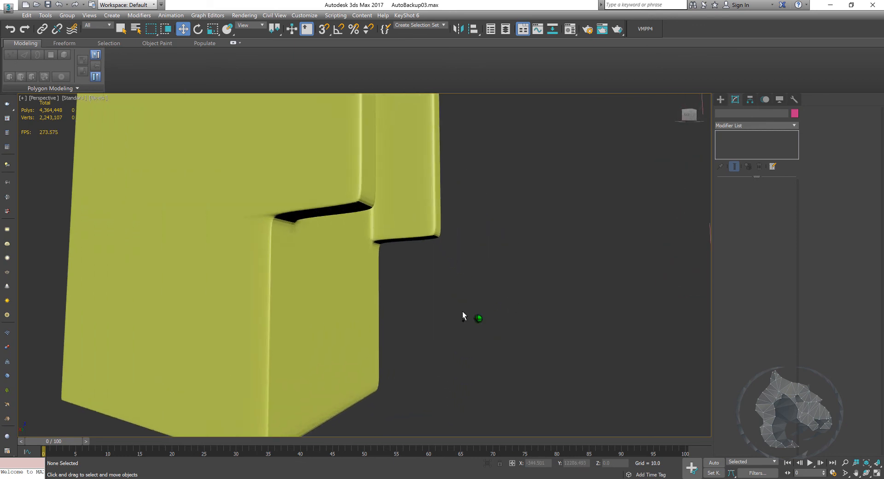
click(276, 227)
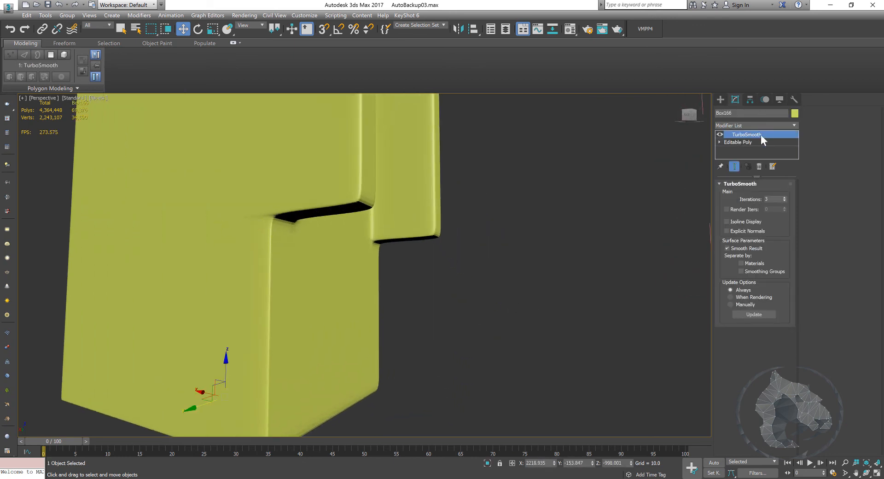
click(760, 167)
middle_drag(555, 258, 521, 251)
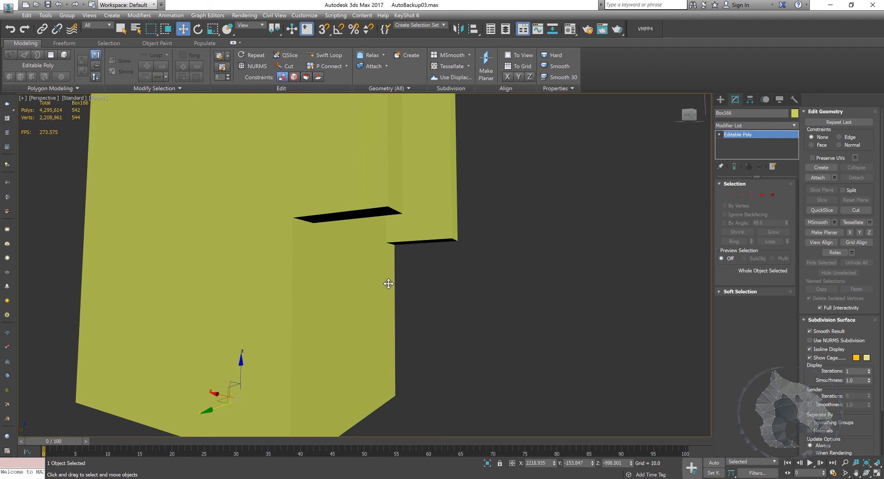
Show the edge lines again and add edge loops with Swift Loop near the inner corner of the side notch.
key(F4)
alt+middle_drag(381, 288, 326, 244)
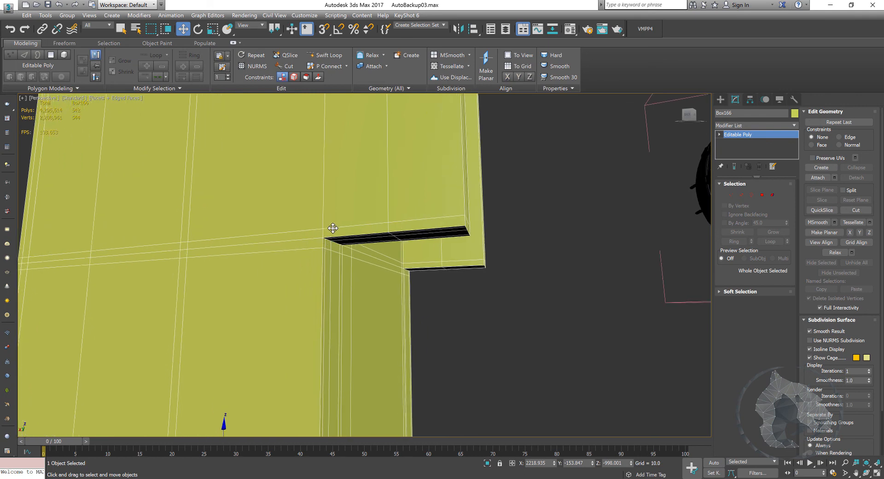
click(328, 55)
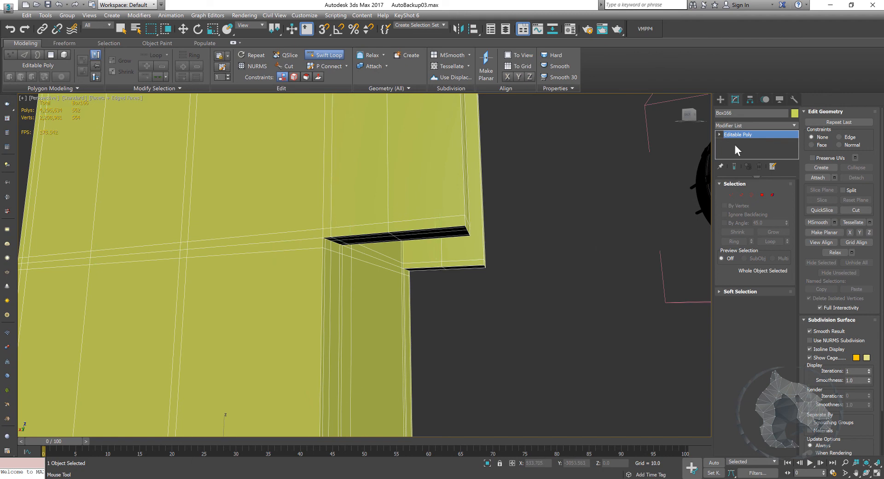
Apply TurboSmooth with 2 iterations to the box and hide the edge lines to check the notch.
click(741, 124)
text(tu)
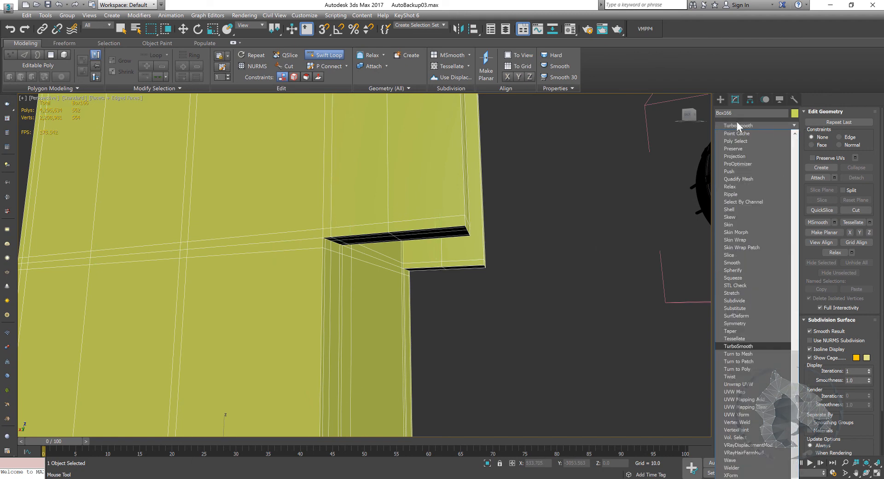
key(Return)
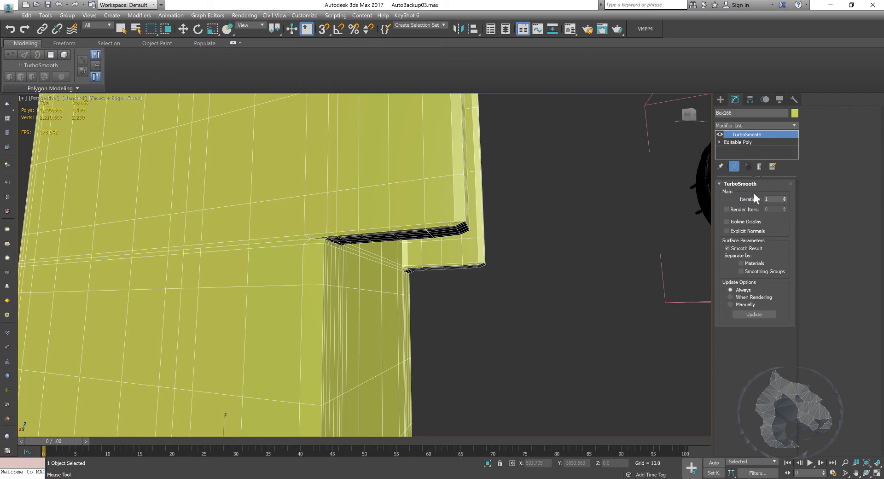
click(785, 197)
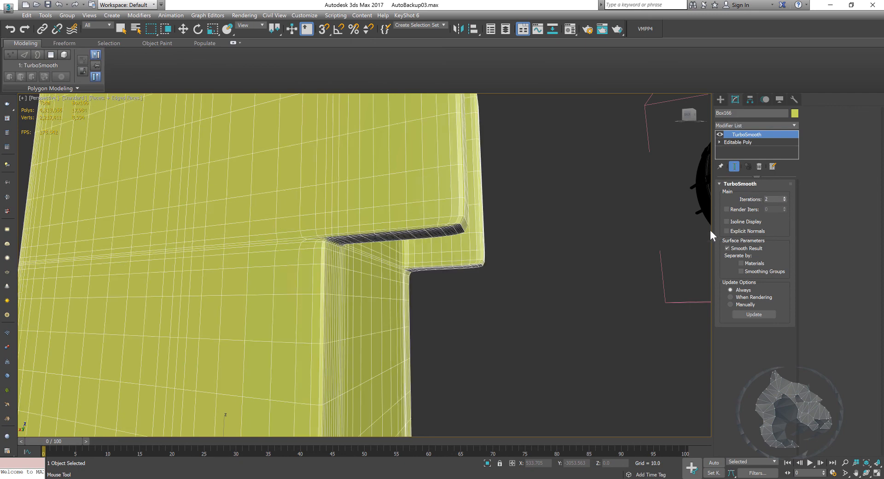
key(w)
key(F4)
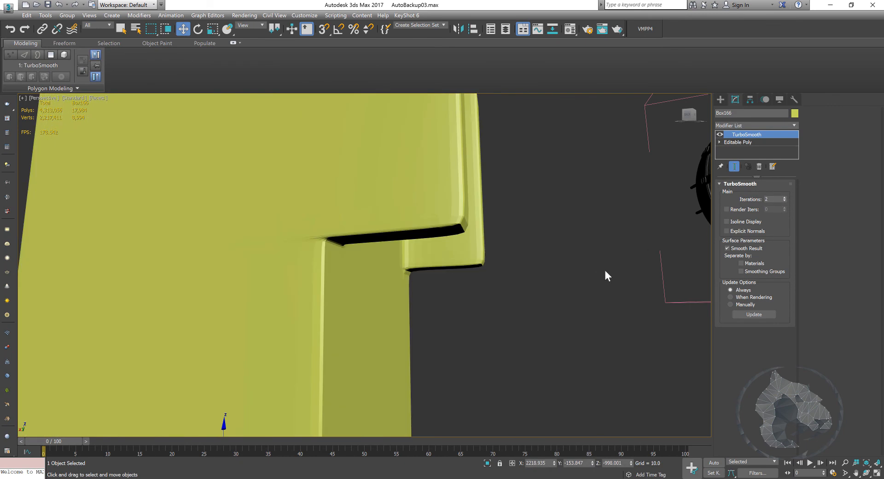
Delete the TurboSmooth modifier and display the edge lines on the box again.
click(760, 167)
alt+middle_drag(459, 290, 449, 285)
key(F3)
key(F3)
key(F4)
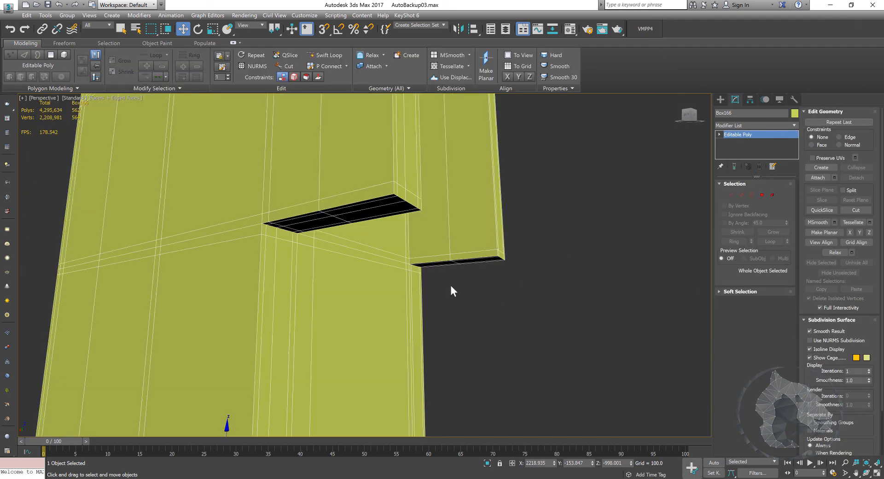
Try to move the short edge at the inner corner of the notch in edge editing, and undo the move.
alt+middle_drag(387, 271, 337, 232)
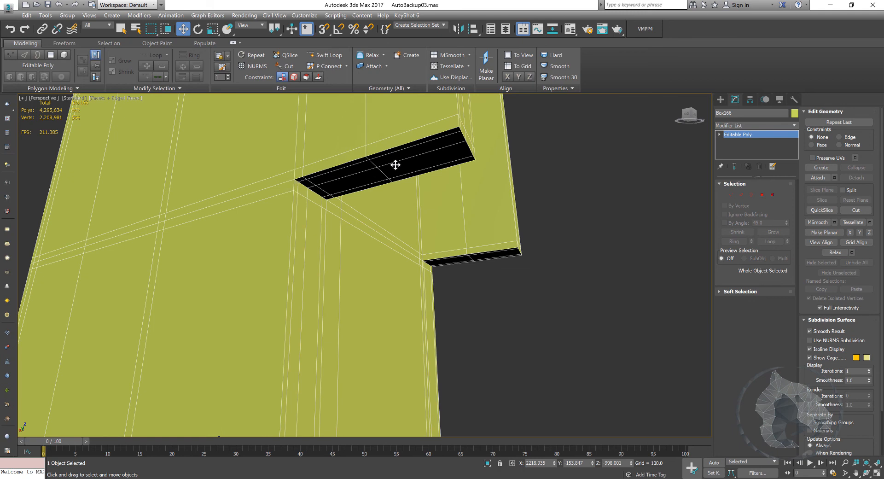
middle_drag(358, 170, 316, 172)
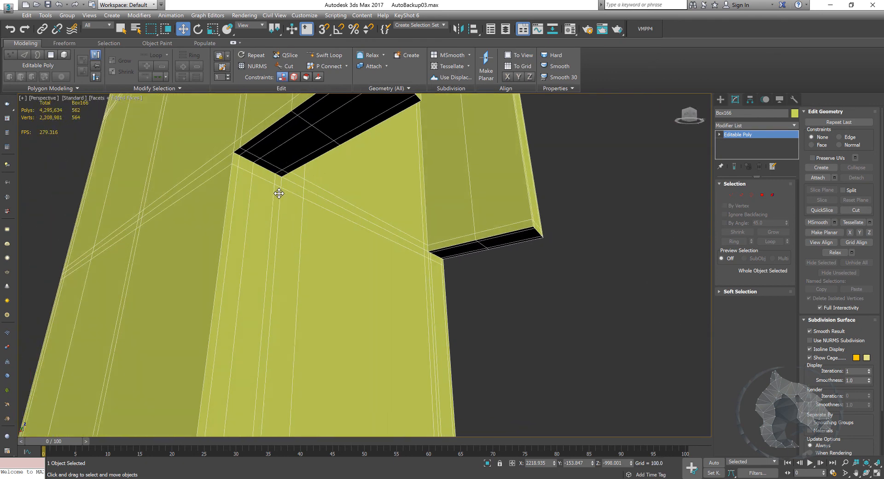
alt+middle_drag(229, 170, 235, 191)
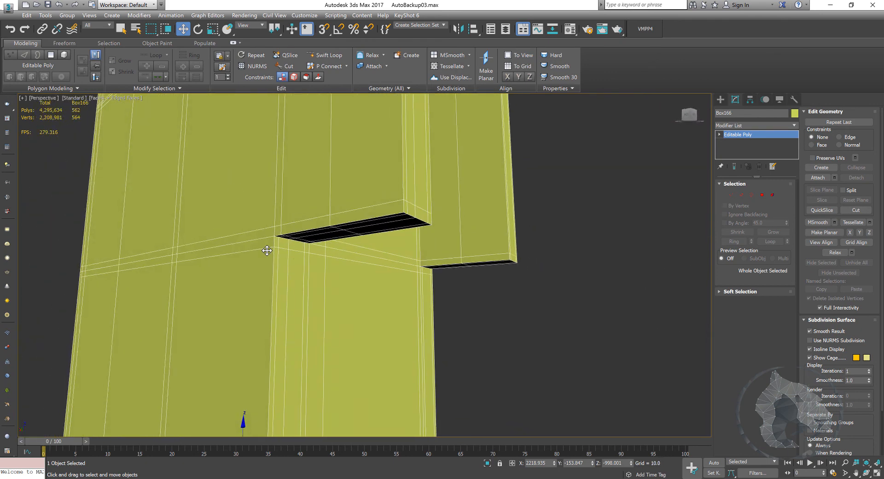
alt+middle_drag(365, 230, 377, 211)
mouse_move(385, 166)
alt+middle_down()
mouse_move(359, 170)
mouse_move(376, 174)
alt+middle_up()
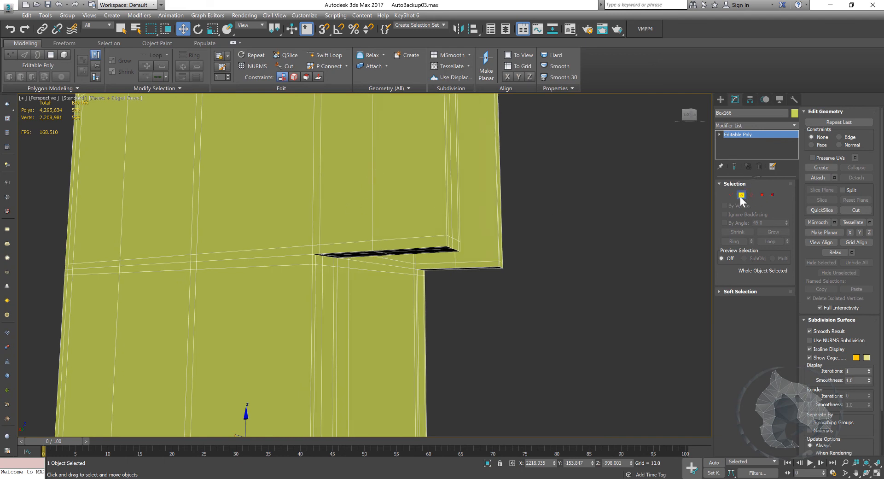
click(740, 195)
click(323, 260)
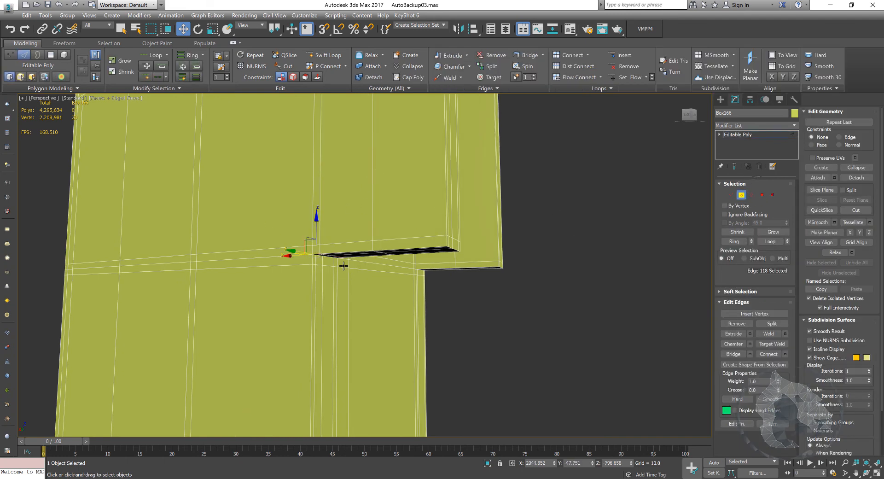
alt+middle_drag(343, 266, 336, 257)
scroll(343, 255, up, 5)
alt+middle_drag(349, 318, 355, 283)
drag(363, 229, 388, 179)
key(ctrl+z)
Select the horizontal edge loop just below the notch's underside and move it slightly up along Z.
alt+middle_drag(396, 312, 362, 254)
alt+middle_drag(418, 275, 364, 303)
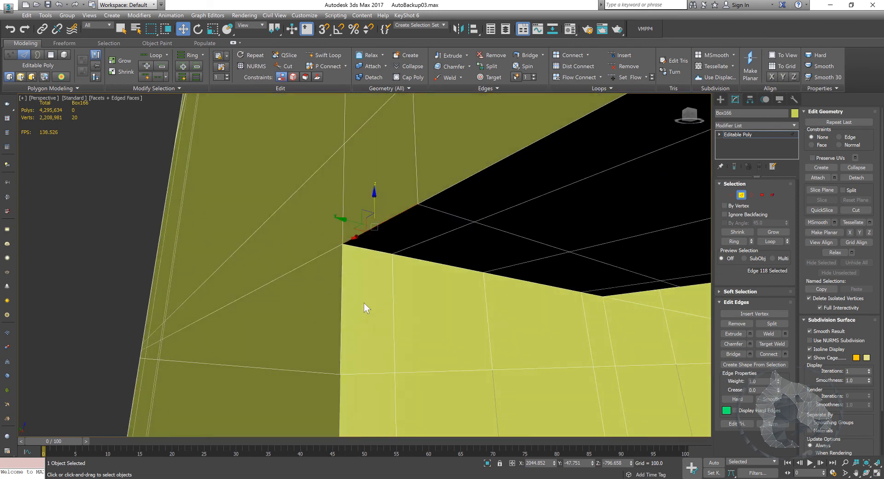
double_click(360, 374)
alt+middle_drag(360, 373, 308, 320)
drag(333, 325, 335, 318)
middle_drag(507, 301, 487, 349)
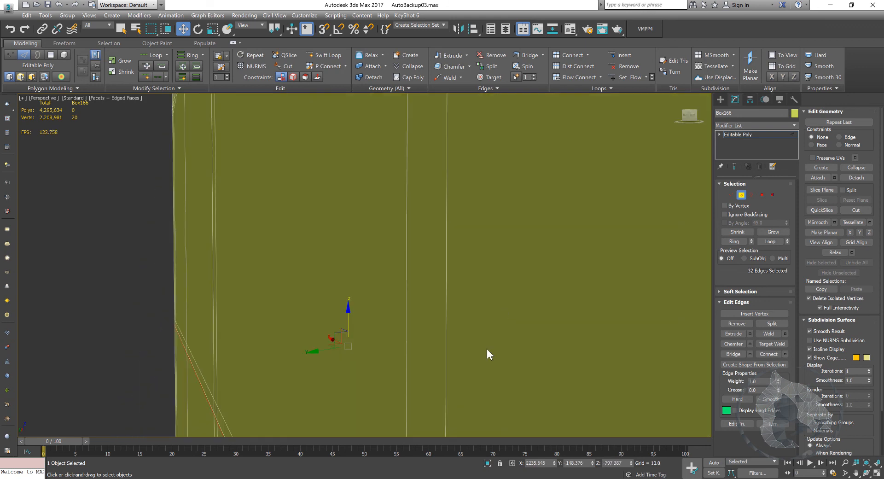
Select the horizontal edge loop just above the notch's underside, move it down closer to the edge, and clear the selection.
middle_drag(497, 245, 497, 233)
middle_drag(475, 291, 498, 357)
double_click(496, 299)
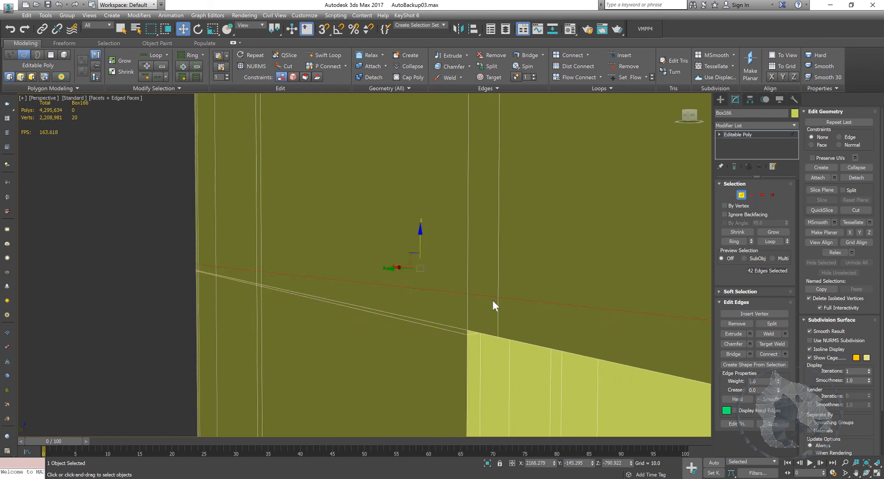
drag(421, 249, 418, 258)
click(92, 250)
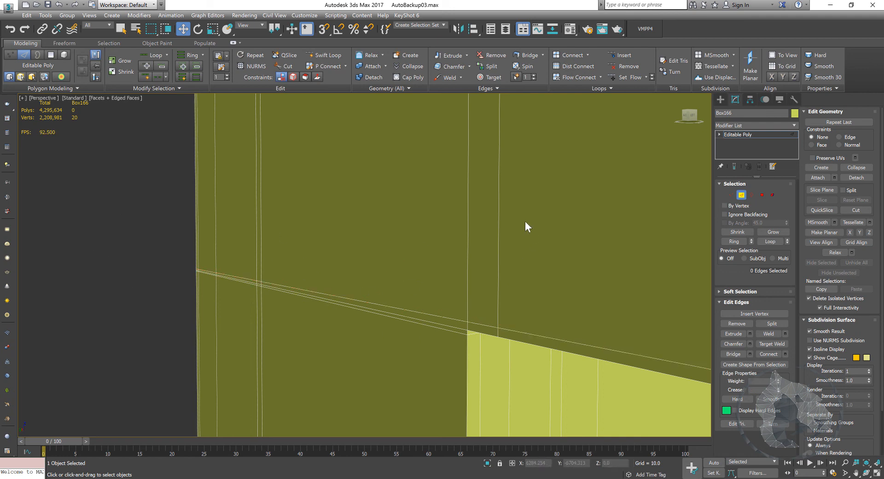
Apply TurboSmooth to the box to check how the notch corner smooths, and remove the modifier again.
click(768, 127)
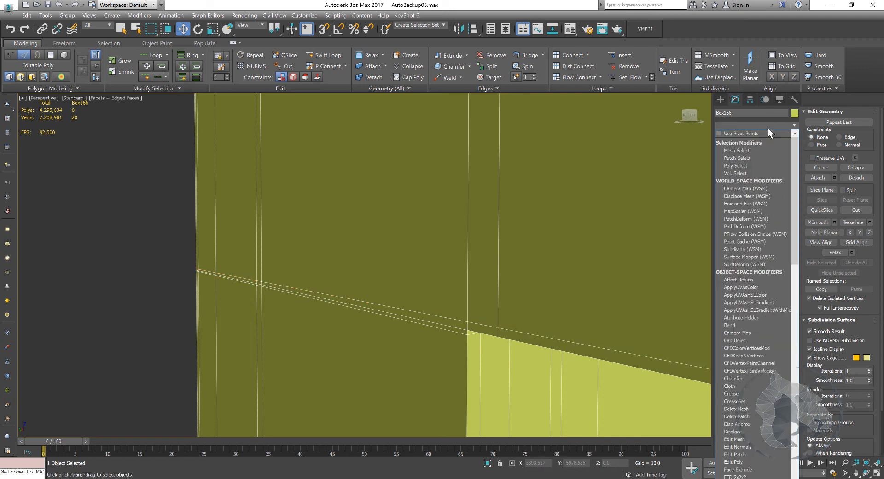
text(tu)
key(Return)
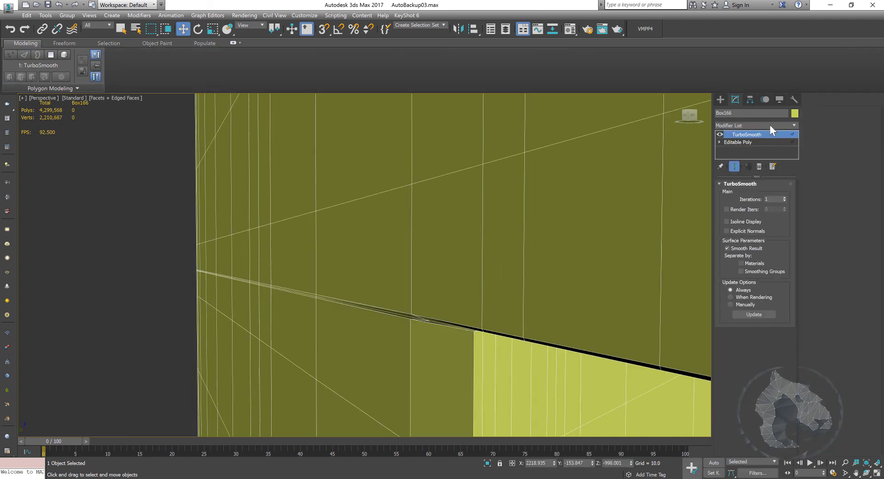
middle_drag(573, 257, 577, 92)
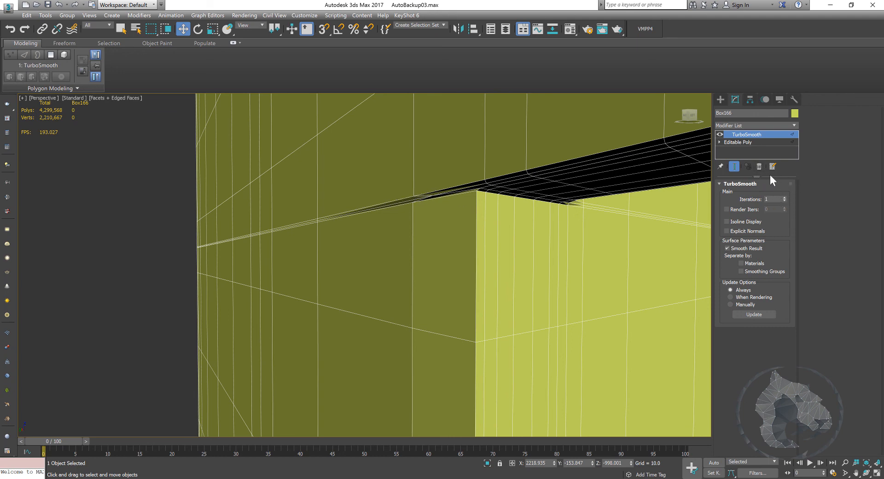
click(760, 167)
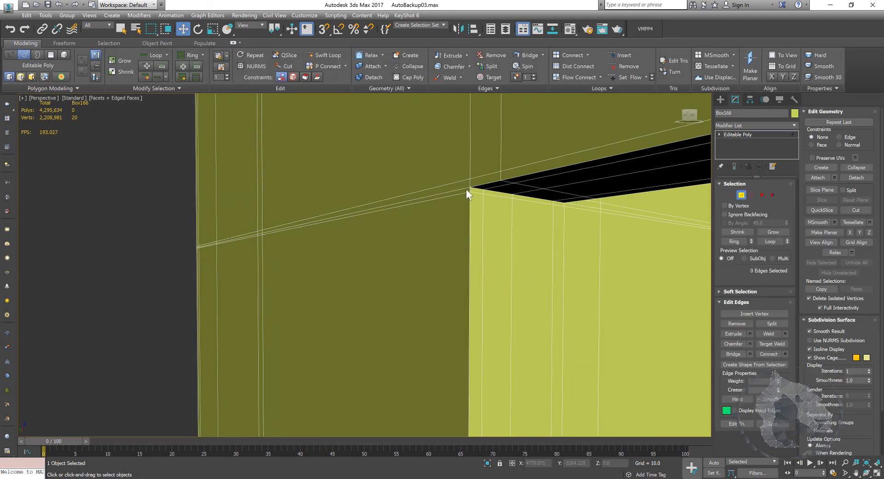
Check the vertices around the notch's inner corner in vertex editing.
click(730, 195)
click(470, 189)
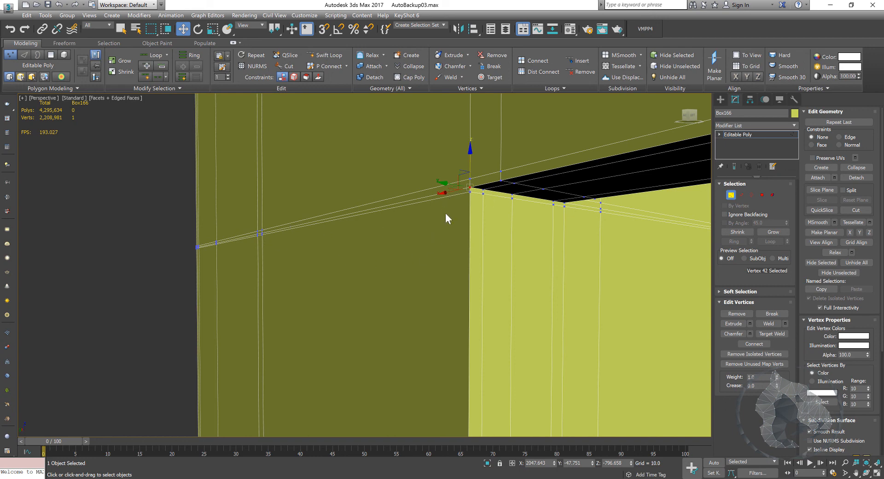
drag(487, 183, 495, 172)
click(180, 200)
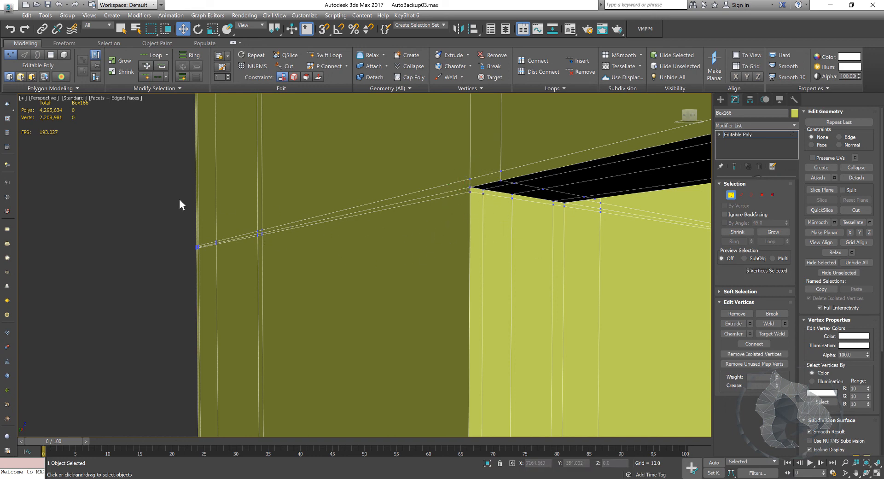
click(502, 181)
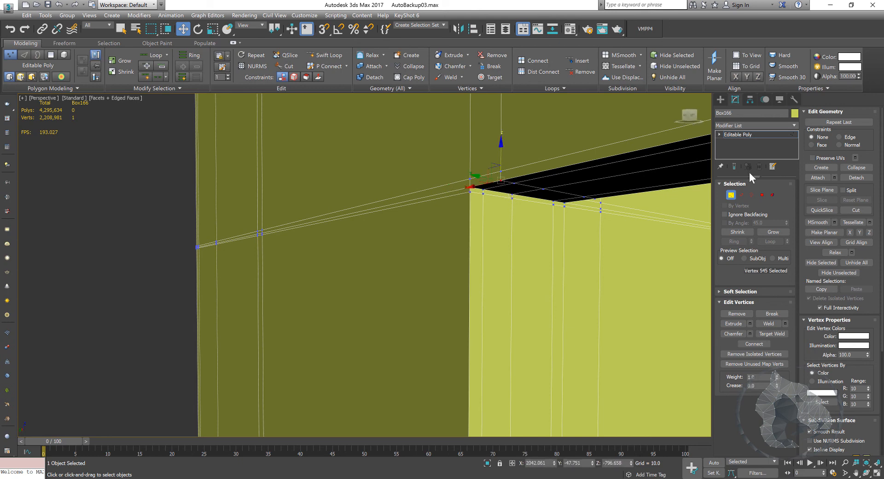
Select the vertical edge loop beside the notch's inner corner in edge editing and move it slightly along X.
click(741, 196)
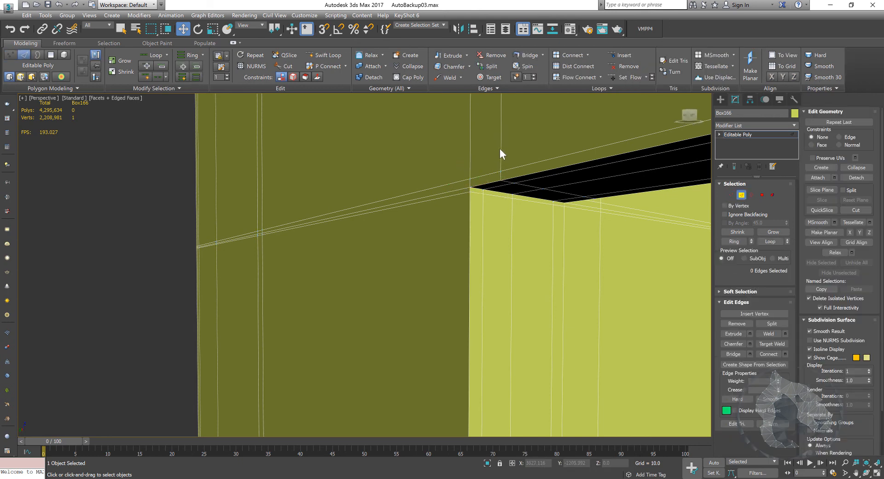
double_click(542, 198)
scroll(545, 203, up, 6)
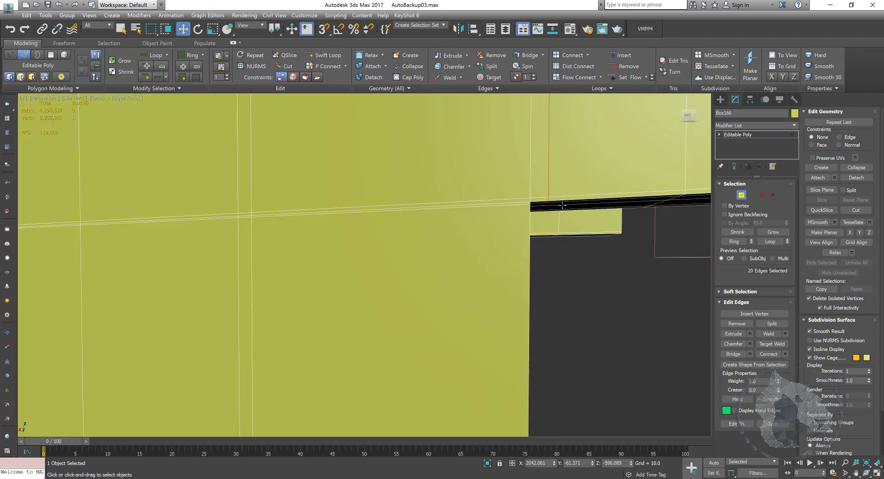
scroll(562, 205, down, 8)
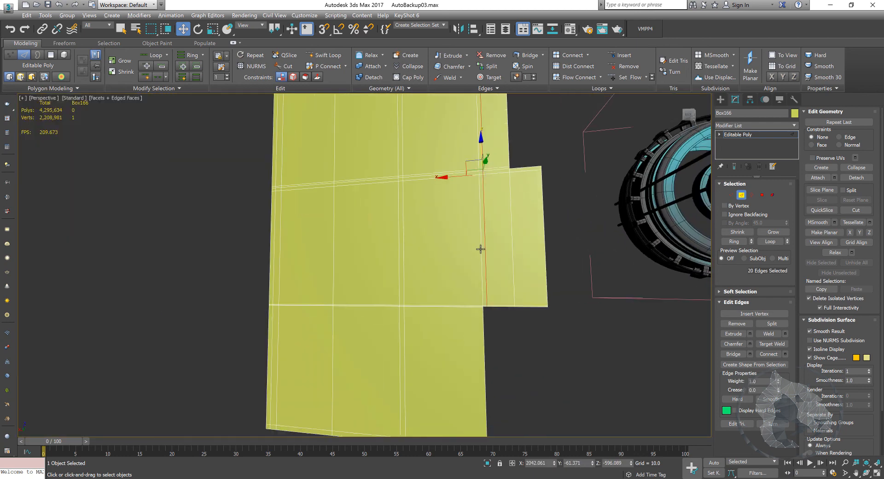
scroll(480, 249, up, 5)
drag(462, 131, 461, 132)
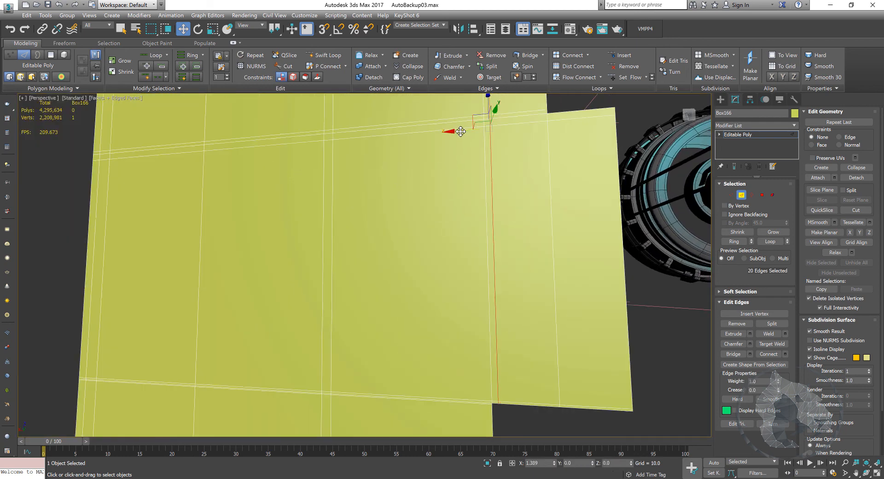
scroll(476, 239, up, 3)
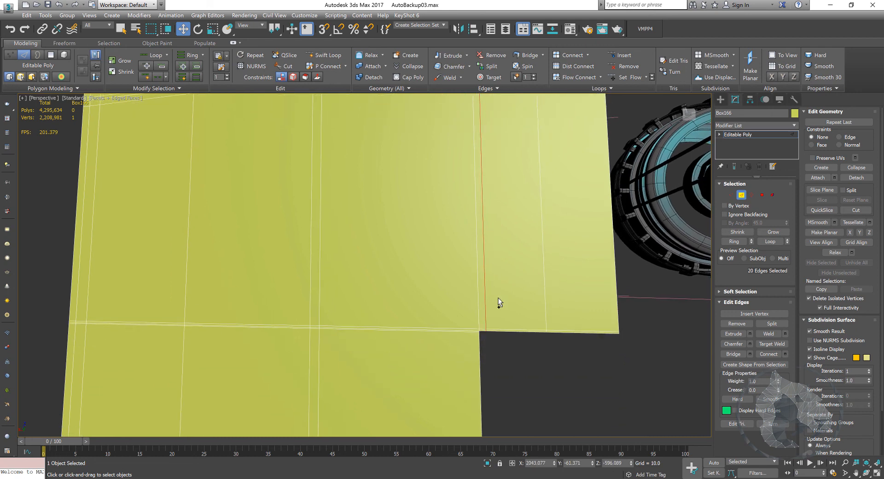
Insert a horizontal edge loop with Swift Loop a little below the notch's underside.
scroll(499, 299, up, 3)
click(325, 55)
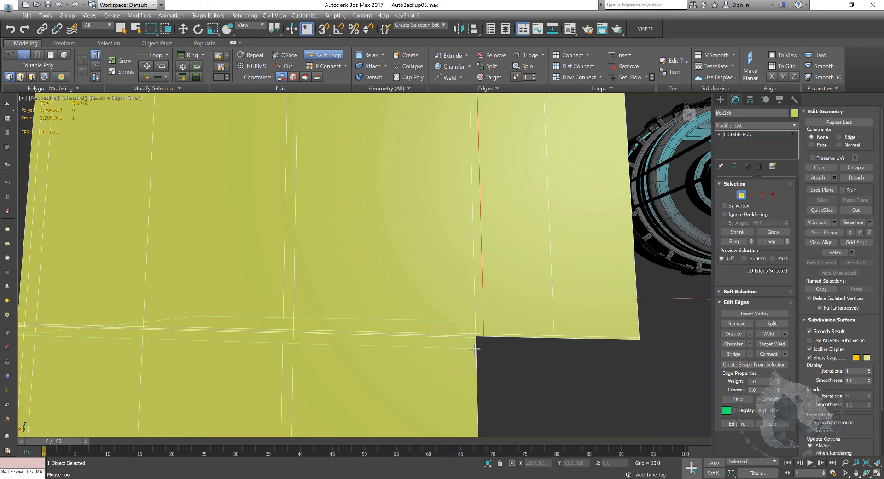
click(475, 348)
Apply TurboSmooth to the box with 2 iterations and view the notch from below.
click(736, 125)
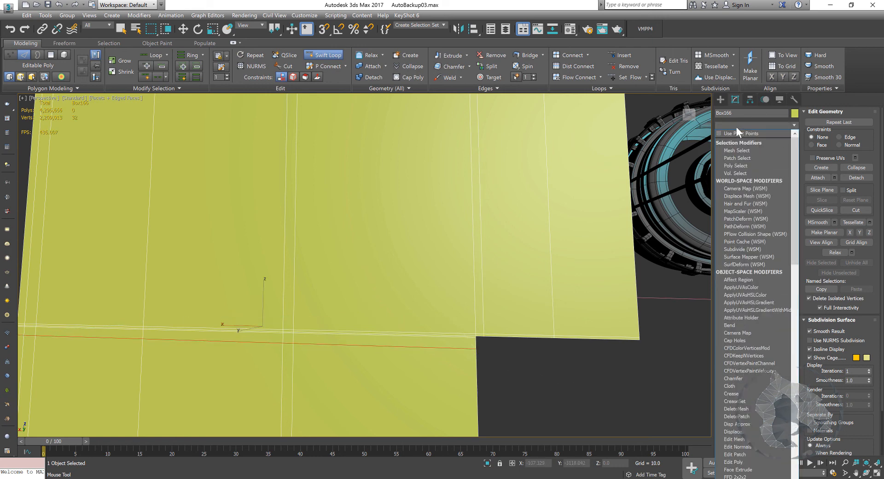
text(tu)
key(Return)
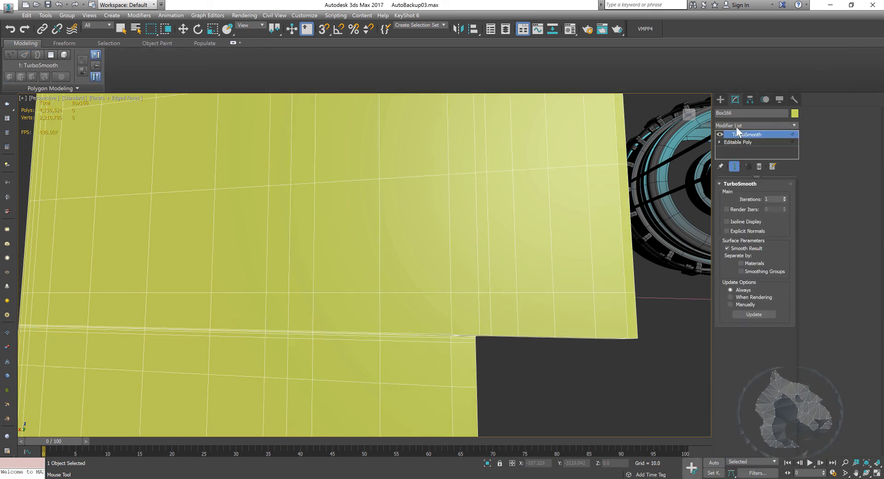
key(w)
alt+middle_drag(561, 243, 549, 233)
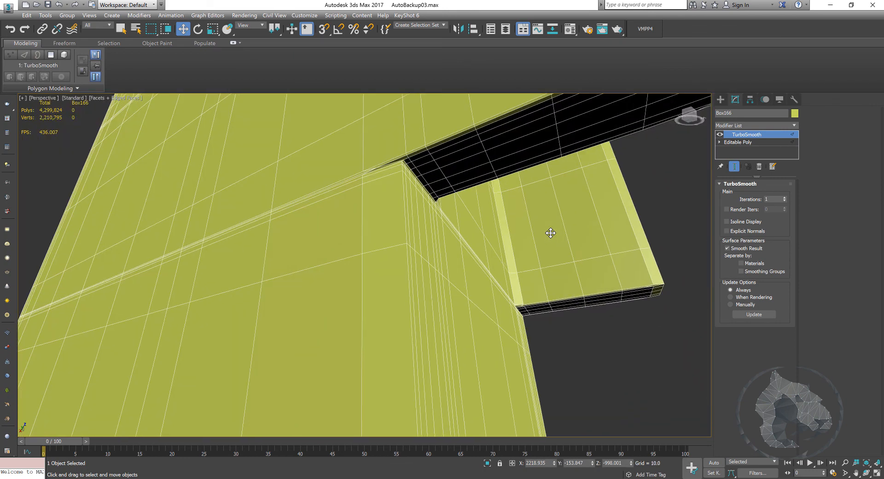
click(785, 197)
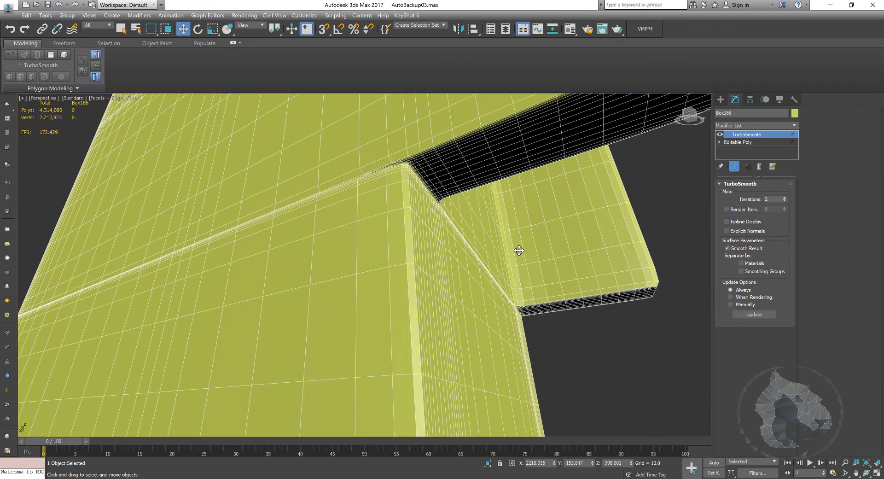
Hide the edge lines, raise the TurboSmooth iterations to 3 and inspect the smoothed notches.
key(F3)
key(F3)
key(F4)
mouse_move(517, 251)
alt+middle_down()
mouse_move(529, 256)
mouse_move(511, 255)
mouse_move(528, 262)
mouse_move(537, 254)
mouse_move(490, 256)
mouse_move(477, 273)
mouse_move(486, 275)
mouse_move(463, 218)
alt+middle_up()
scroll(509, 255, down, 3)
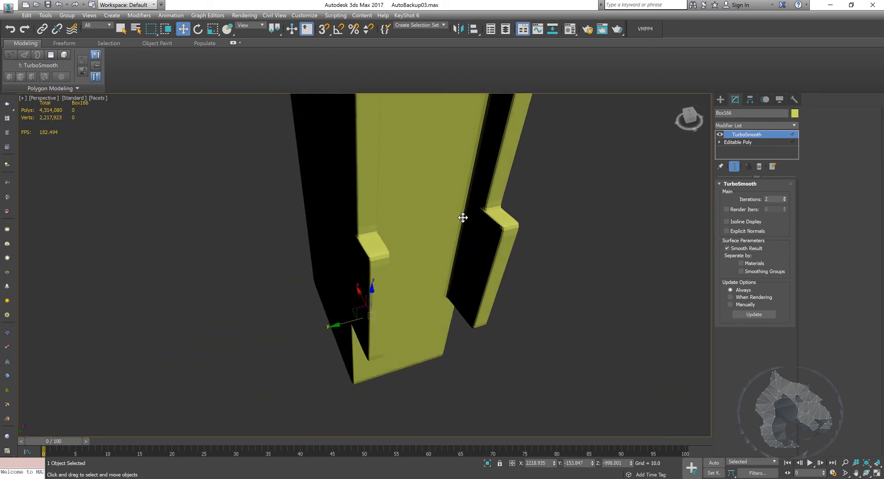
click(785, 197)
alt+middle_drag(529, 276, 501, 263)
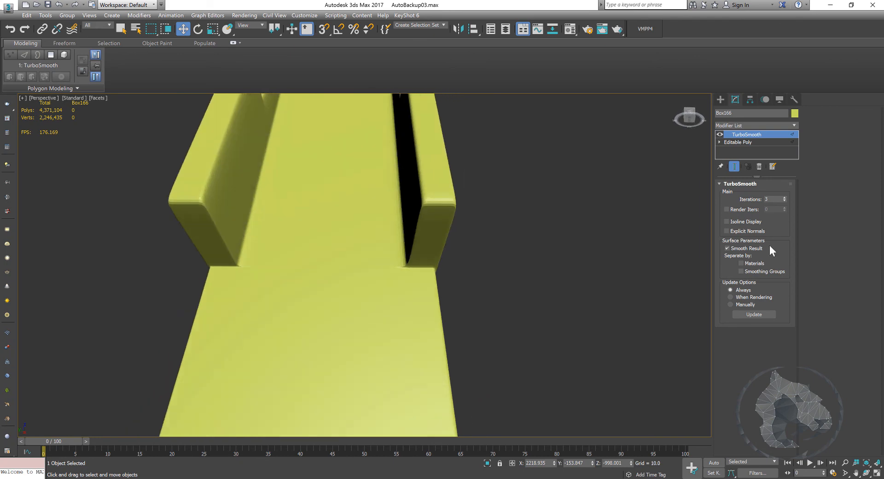
Delete the TurboSmooth modifier and show the edge lines on the box again.
click(761, 166)
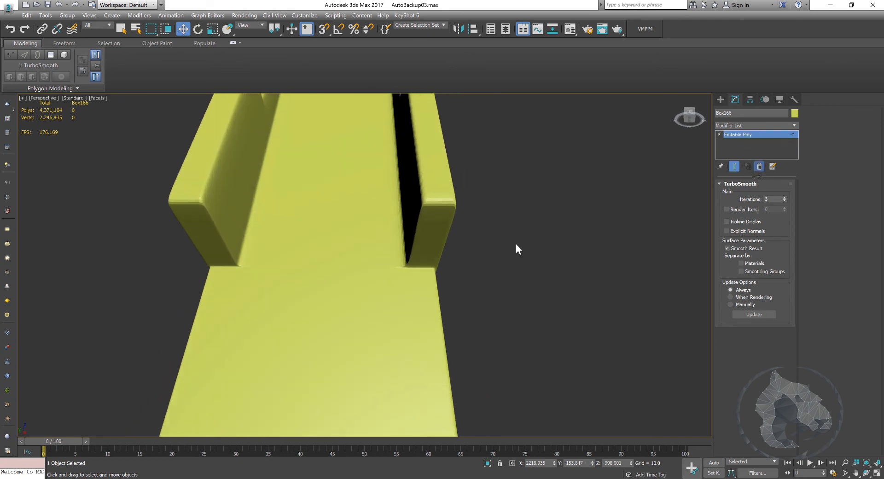
key(F3)
key(F3)
key(F4)
Remove the selected horizontal edge loop below the notch's underside, including its vertices.
alt+middle_drag(418, 276, 278, 257)
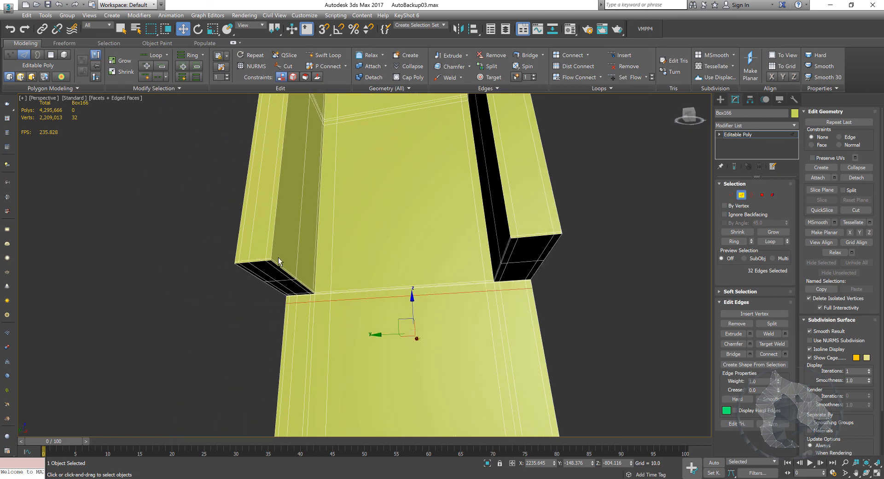
scroll(281, 259, up, 3)
alt+middle_drag(389, 324, 589, 342)
key(ctrl+BackSpace)
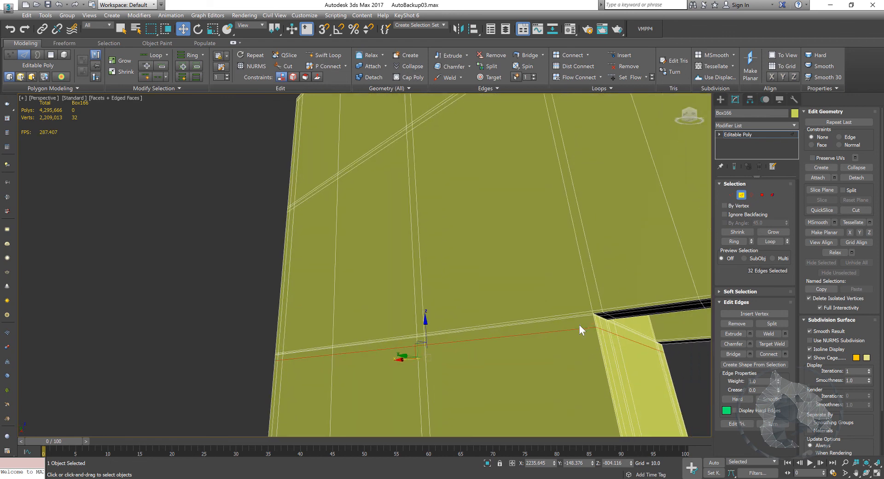
Remove the horizontal support loop just above the notch's underside together with its vertices.
middle_drag(610, 313, 526, 295)
scroll(548, 313, down, 5)
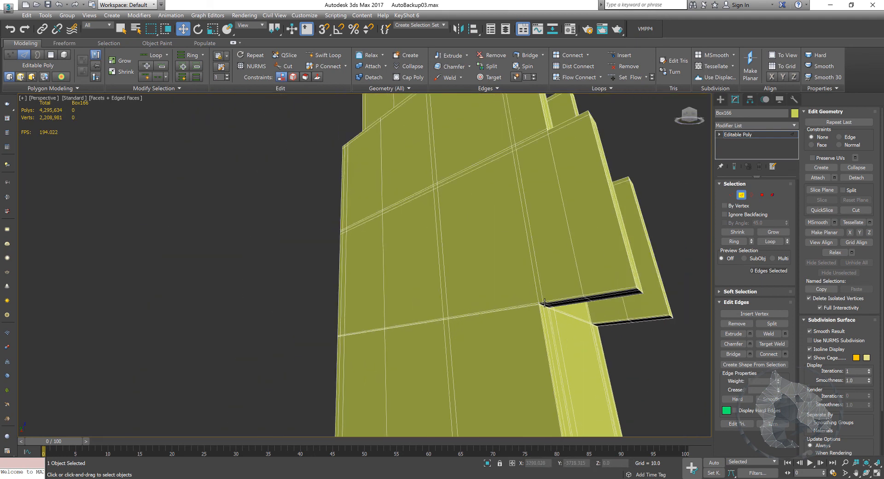
click(545, 301)
key(alt+l)
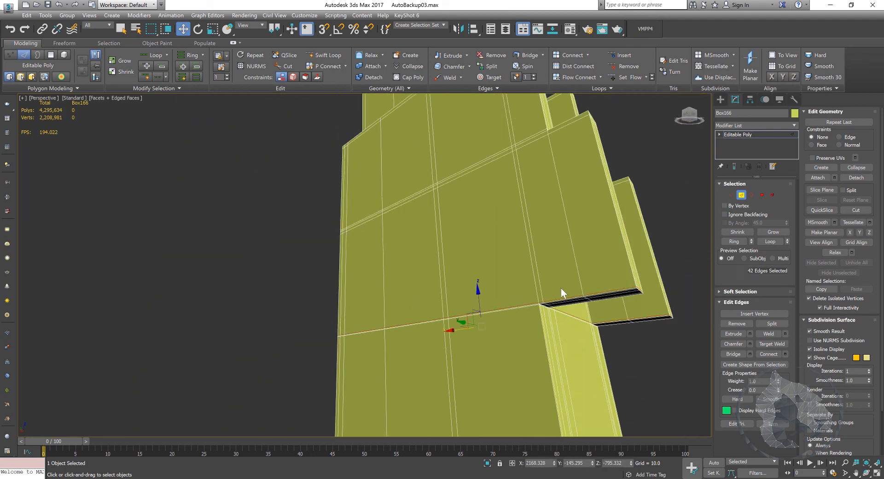
key(ctrl+BackSpace)
Remove the vertical support loops at the notch's inner corner, one on the wall below and one on the face above, with their vertices.
scroll(561, 288, up, 8)
scroll(568, 306, down, 4)
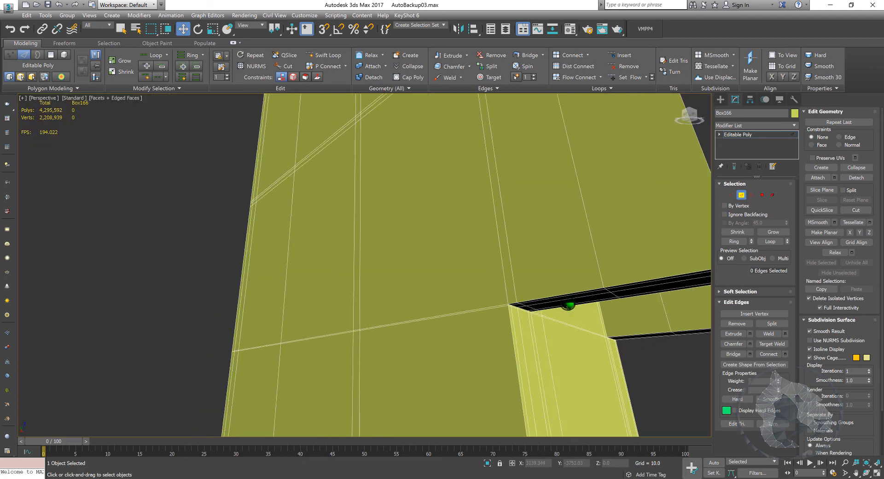
click(516, 318)
key(alt+l)
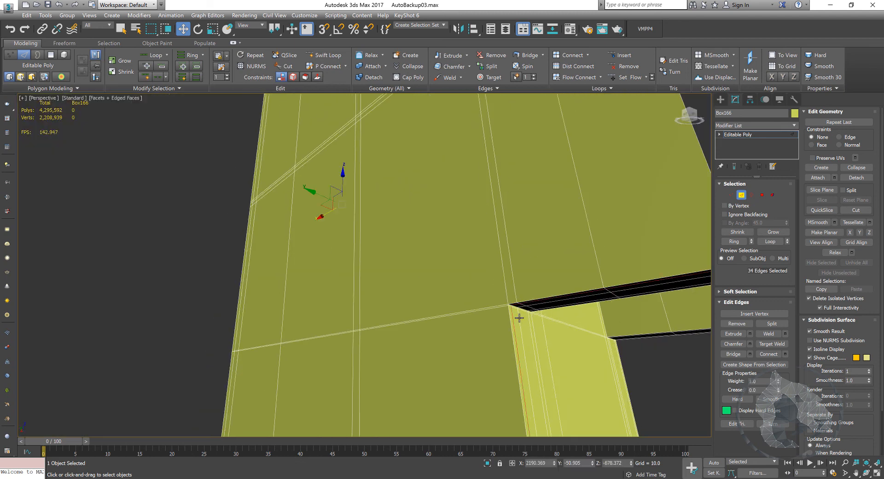
key(ctrl+BackSpace)
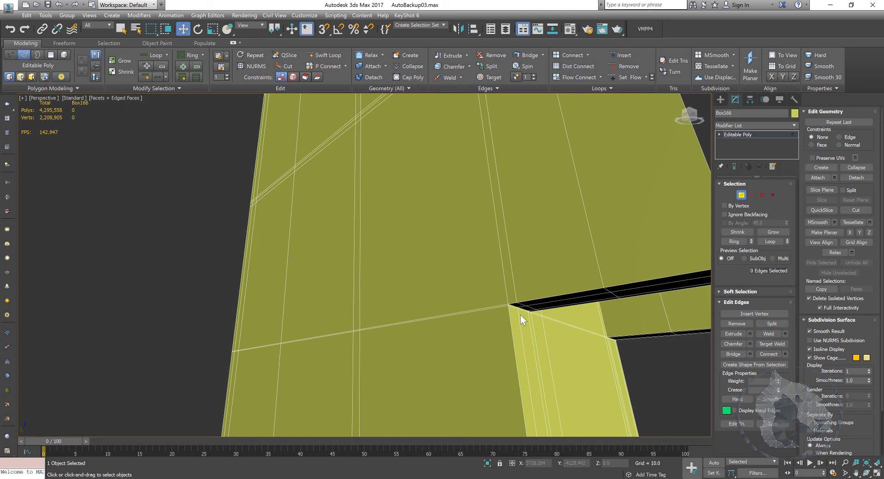
click(513, 289)
key(alt+l)
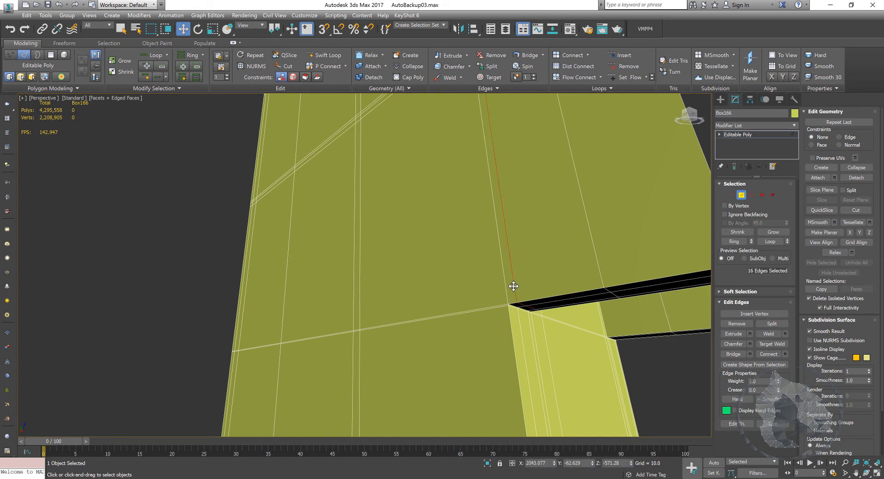
key(ctrl+BackSpace)
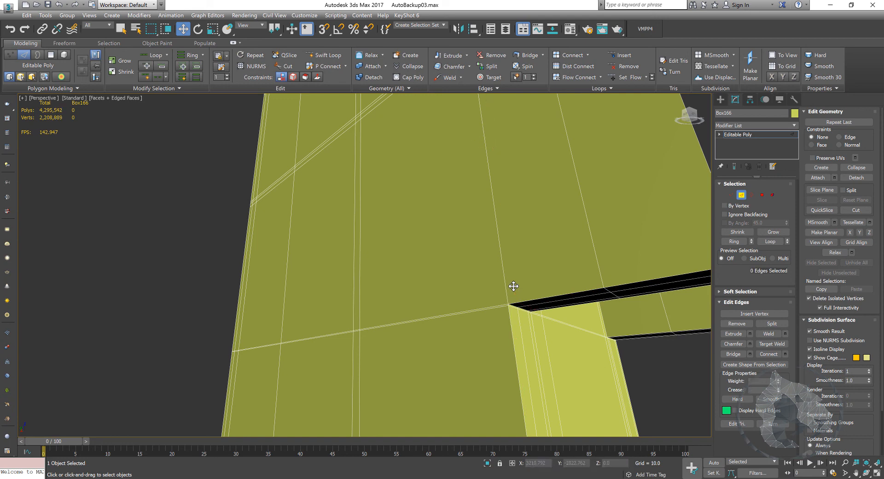
Remove the horizontal support loop just below the notch's underside and the vertical support loop along the adjacent inner wall's edge, with their vertices.
click(498, 307)
key(alt+l)
key(ctrl+BackSpace)
mouse_move(550, 306)
alt+middle_down()
mouse_move(531, 278)
mouse_move(552, 298)
alt+middle_up()
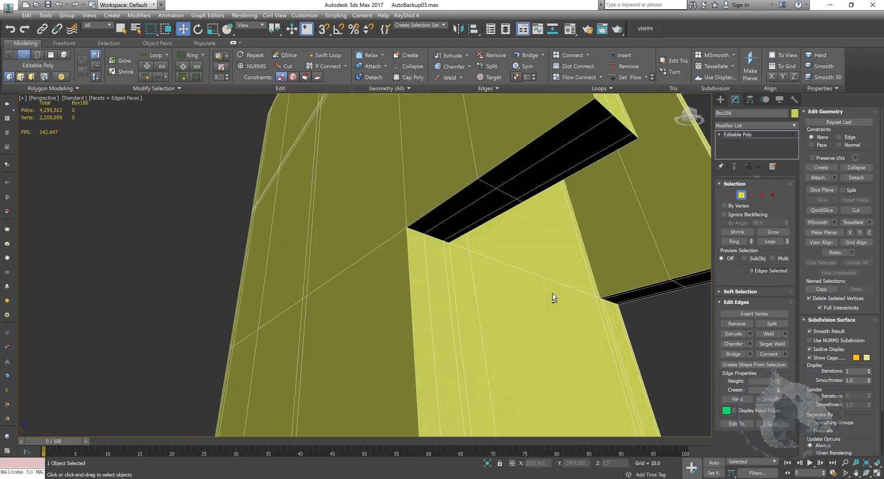
click(444, 246)
key(alt+l)
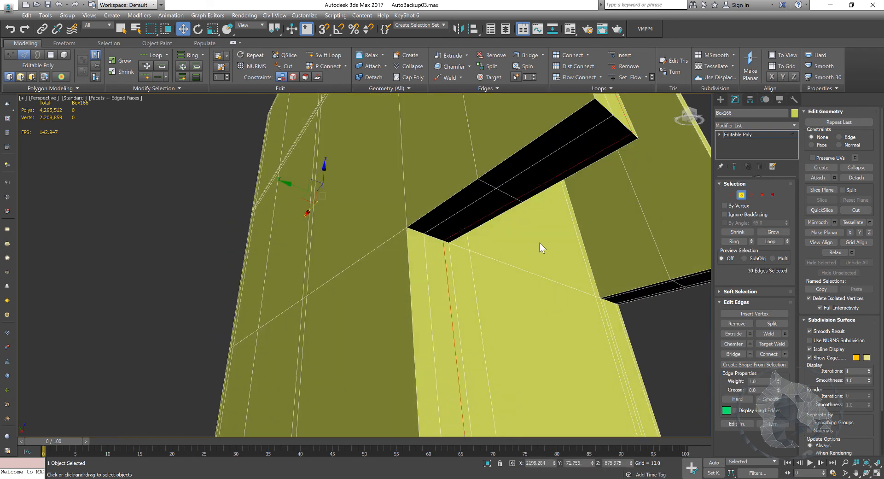
key(ctrl+BackSpace)
Remove the two vertical support loops on the wide face between the opposite notch's inner corner and the outer edge, with their vertices.
alt+middle_drag(544, 249, 487, 235)
middle_drag(495, 119, 494, 162)
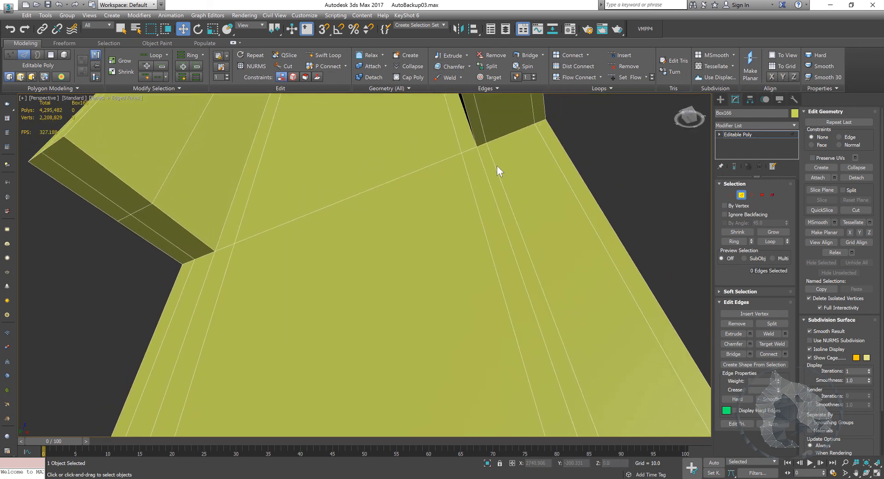
double_click(495, 170)
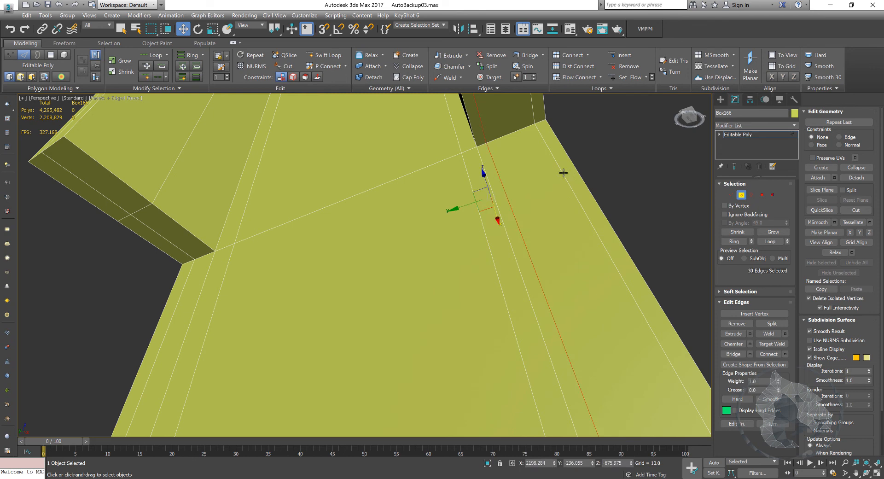
key(ctrl+BackSpace)
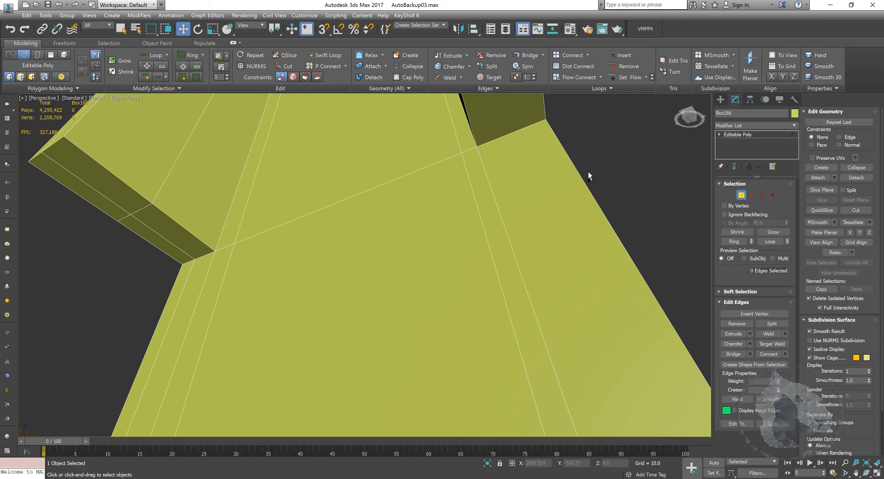
alt+middle_drag(190, 178, 353, 168)
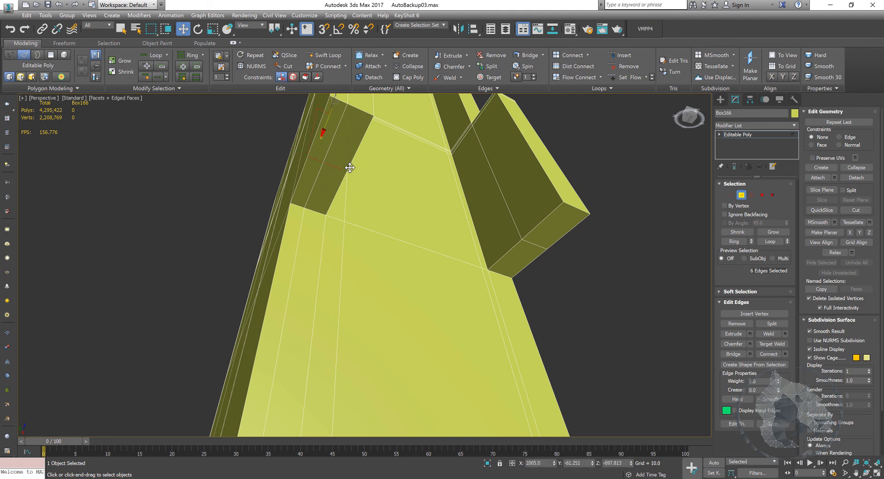
Remove the remaining support loop running along the notch's underside, together with its vertices.
double_click(327, 177)
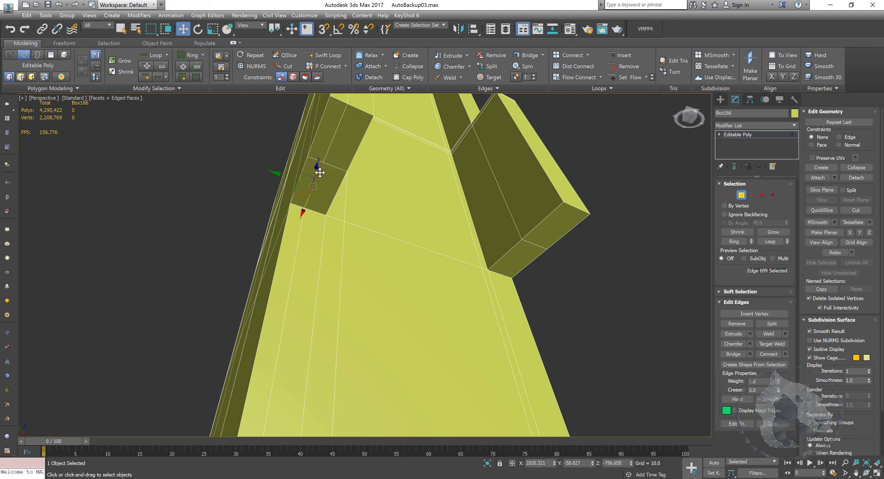
click(367, 169)
scroll(324, 256, down, 4)
middle_drag(316, 144, 304, 285)
scroll(416, 271, up, 2)
middle_drag(359, 300, 340, 283)
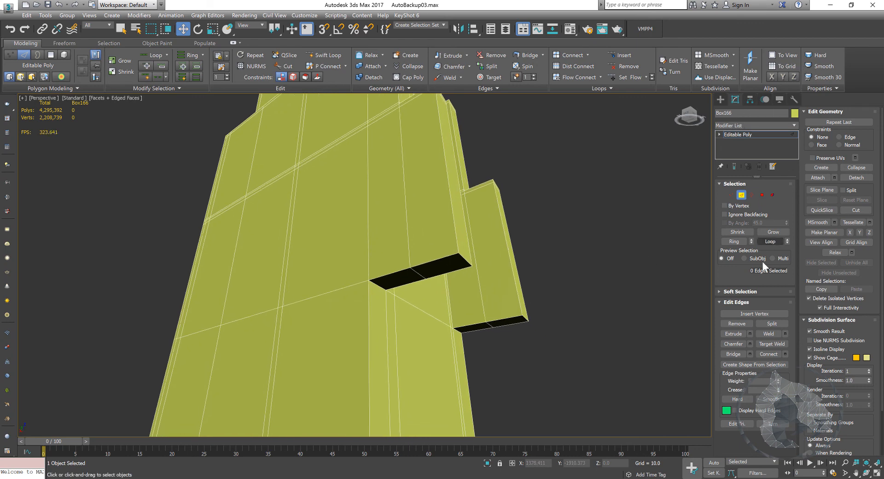
Turn on NURMS subdivision for the box and set the cage colour to blue.
scroll(806, 276, down, 3)
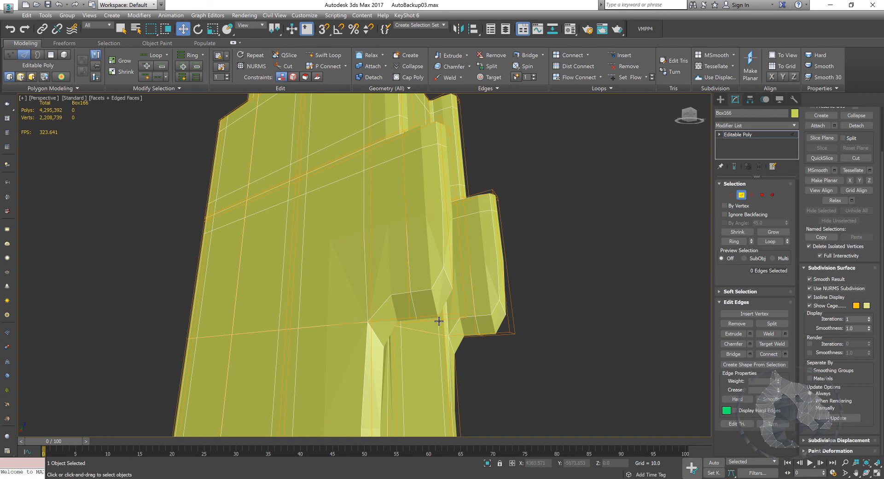
alt+middle_drag(438, 320, 457, 298)
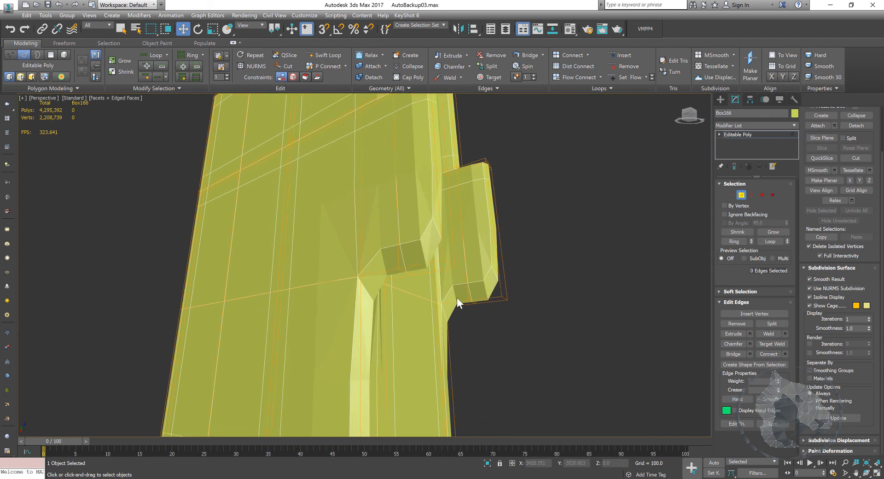
click(857, 305)
drag(158, 50, 141, 43)
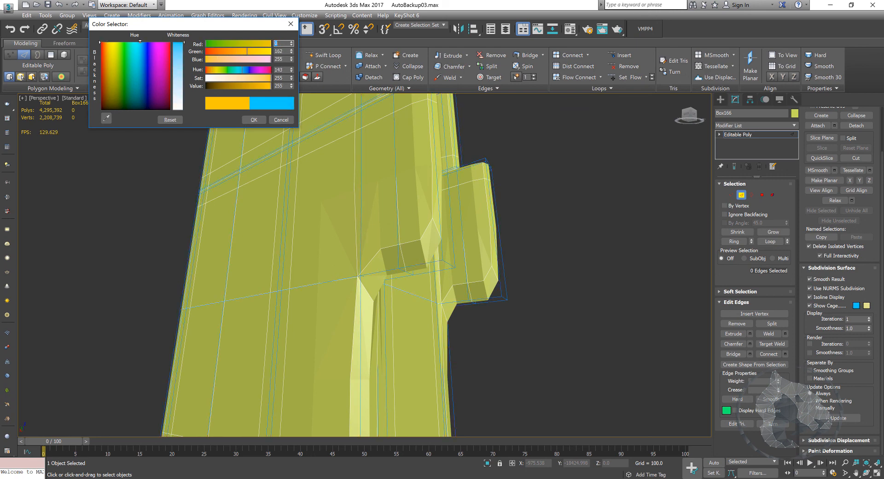
drag(220, 52, 212, 52)
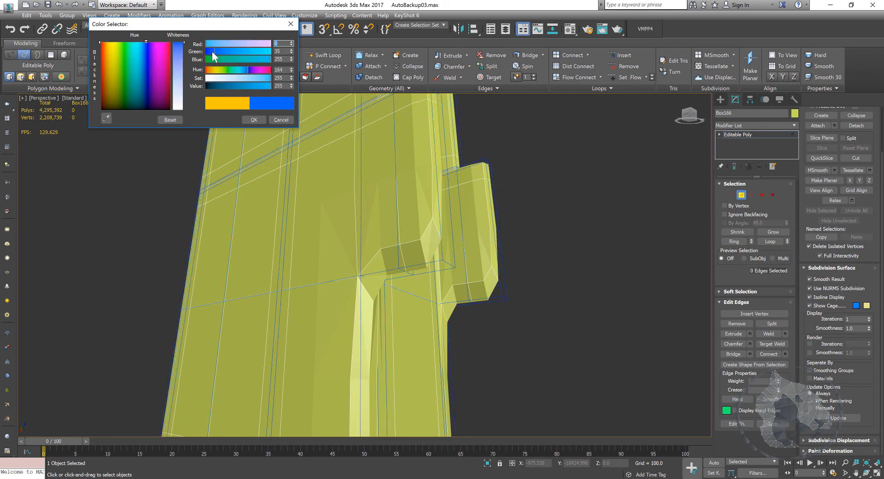
click(255, 120)
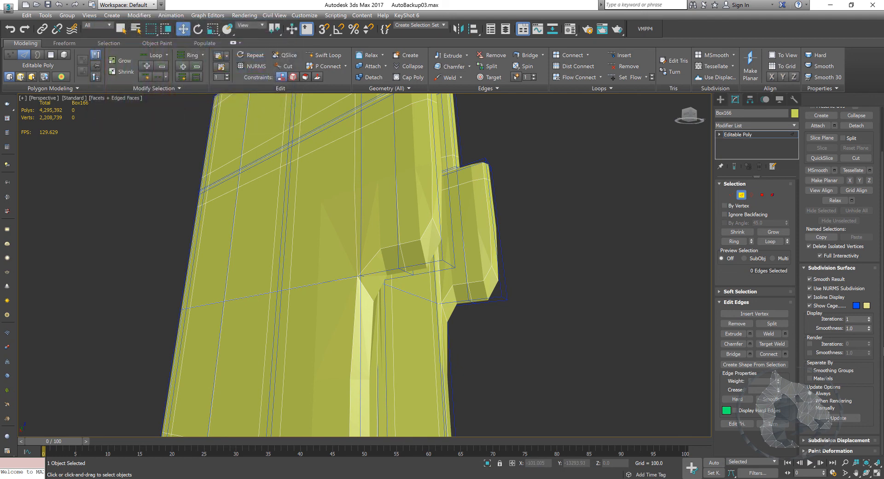
Set the cage colour for selected edges to red.
click(866, 306)
drag(162, 53, 104, 46)
drag(253, 78, 291, 120)
click(258, 119)
Raise the NURMS display iterations to 3 and inspect the smoothed notch.
alt+middle_drag(411, 239, 489, 251)
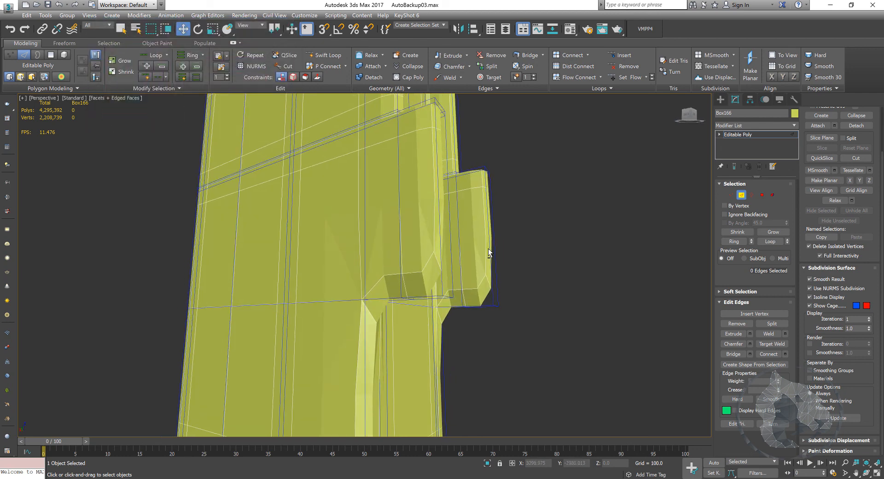
click(869, 317)
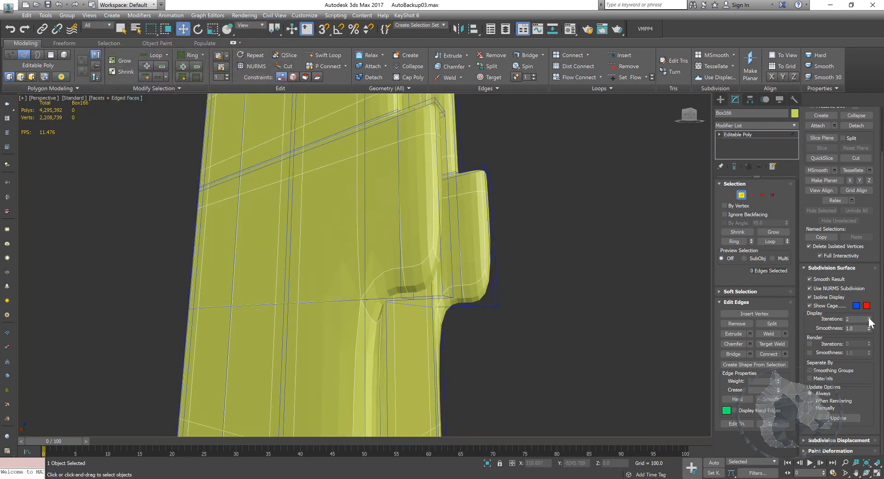
click(869, 317)
alt+middle_drag(474, 272, 448, 313)
scroll(448, 313, up, 5)
scroll(447, 314, down, 3)
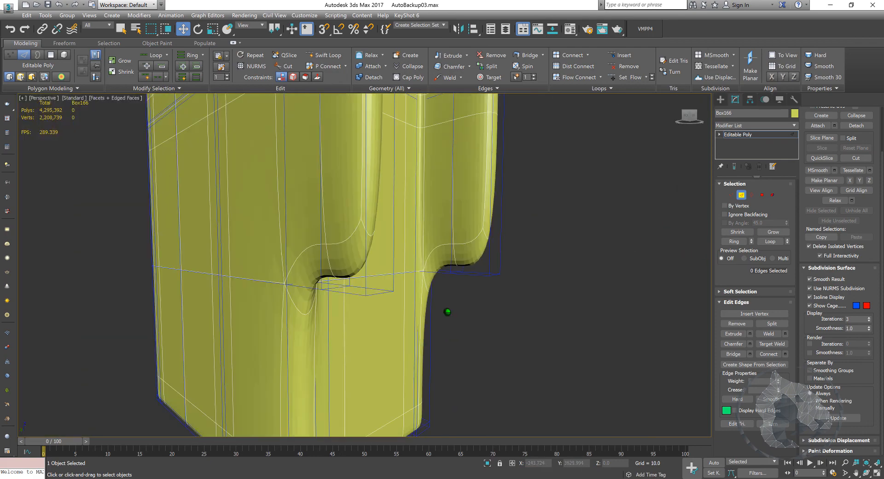
Use Swift Loop to add a horizontal support loop just above the notch's underside.
click(325, 55)
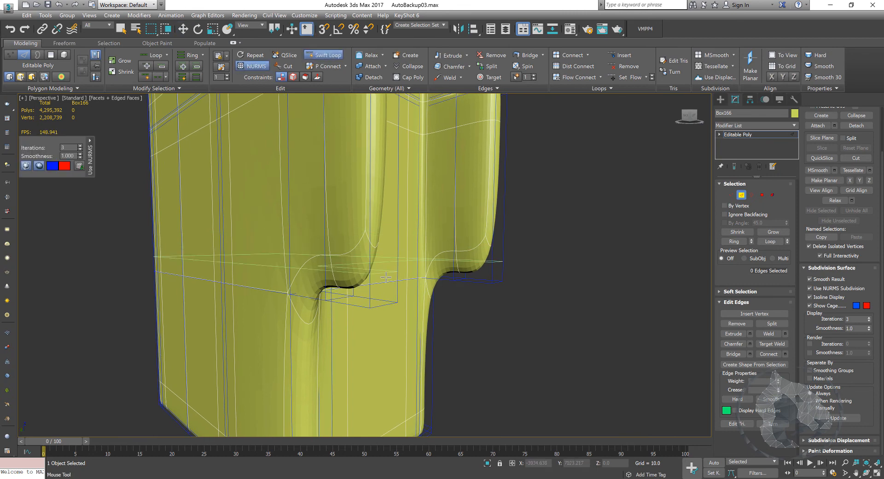
click(373, 304)
alt+middle_drag(373, 304, 343, 204)
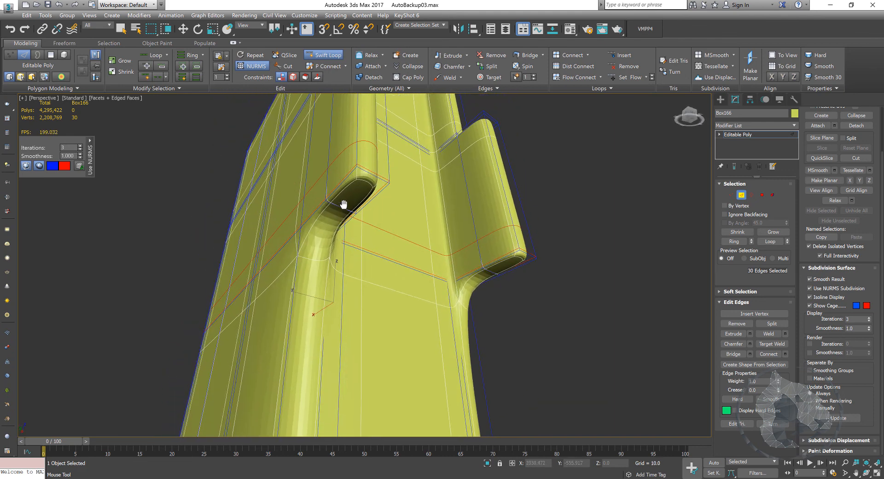
Insert two vertical support loops that cross the notch's underside, one close to each of its long sides.
click(362, 167)
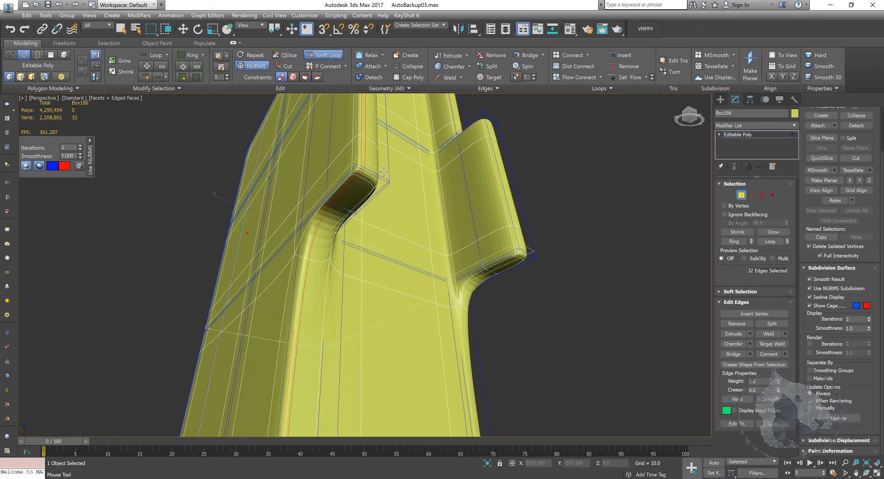
click(385, 180)
mouse_move(288, 185)
alt+middle_down()
mouse_move(359, 252)
mouse_move(361, 317)
mouse_move(352, 309)
alt+middle_up()
scroll(352, 309, up, 3)
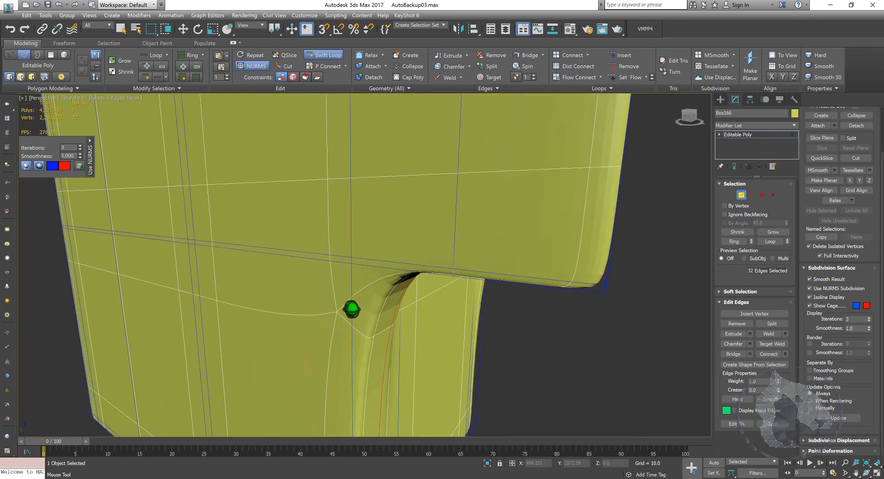
Insert a horizontal support loop around the box just below the notch's underside.
scroll(352, 309, down, 2)
click(355, 295)
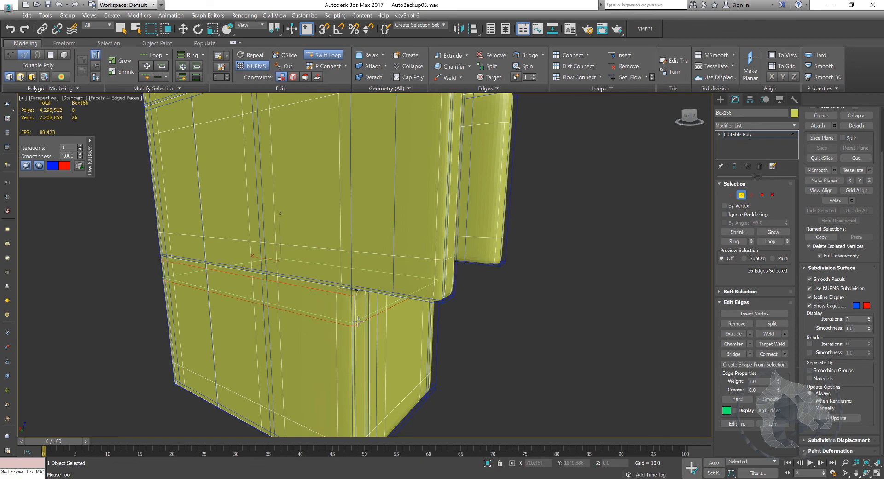
alt+middle_drag(351, 327, 369, 302)
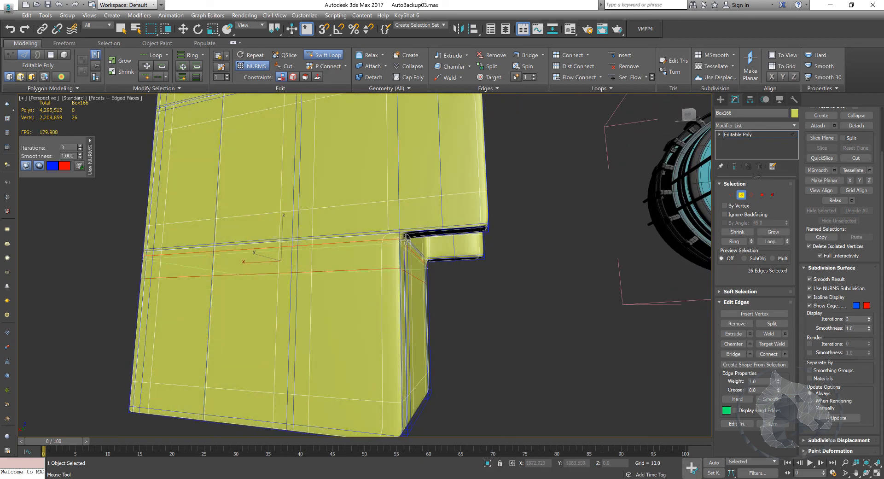
Insert two vertical support loops on the wide face, one on each side of the notch's inner corner.
click(409, 232)
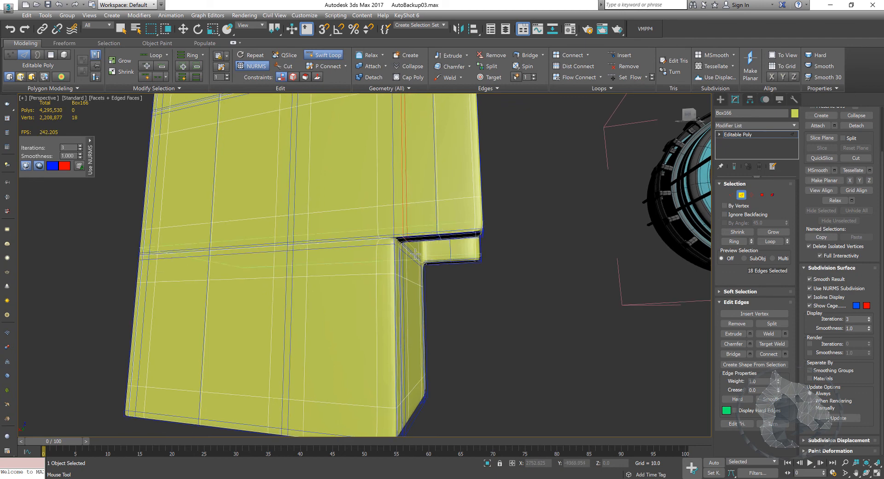
scroll(414, 253, up, 3)
scroll(415, 256, down, 2)
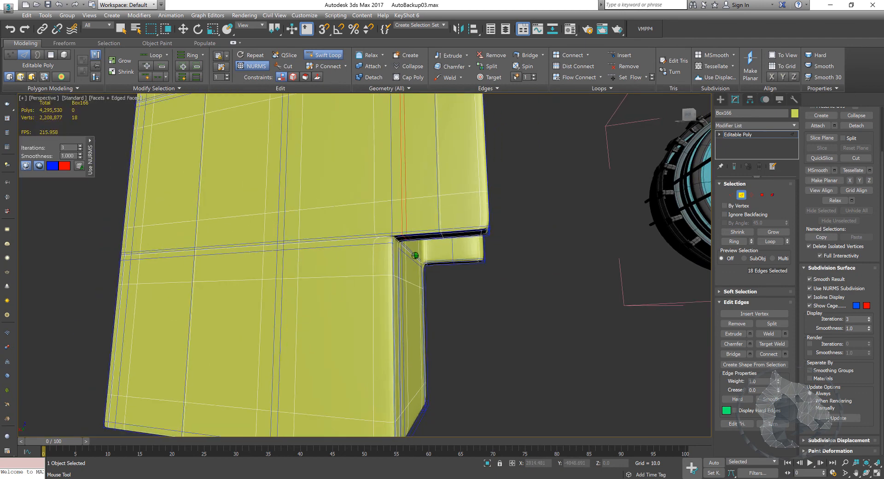
click(387, 230)
alt+middle_drag(386, 230, 409, 243)
scroll(419, 276, up, 5)
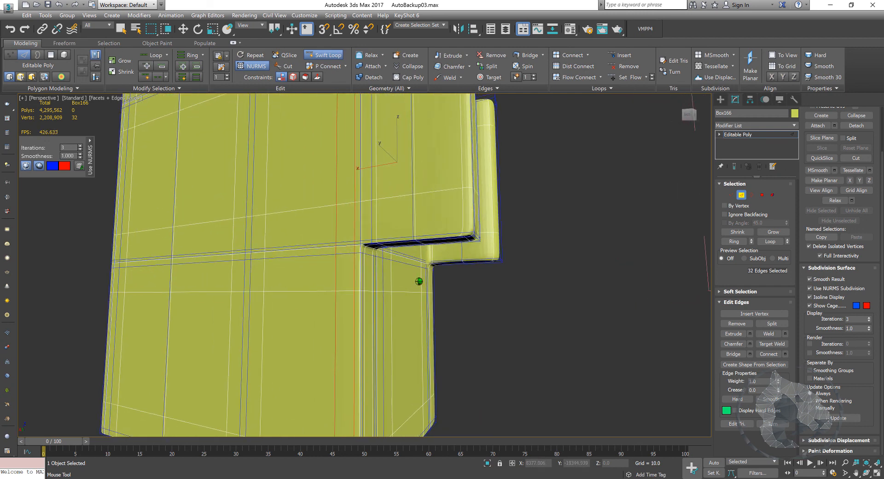
Insert a vertical support loop near the outer edge of each of the two projecting blocks.
scroll(421, 257, down, 5)
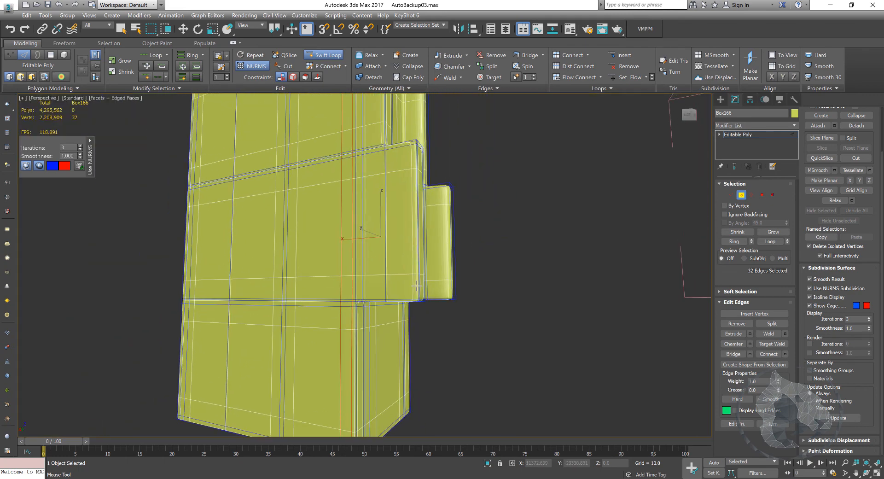
click(426, 300)
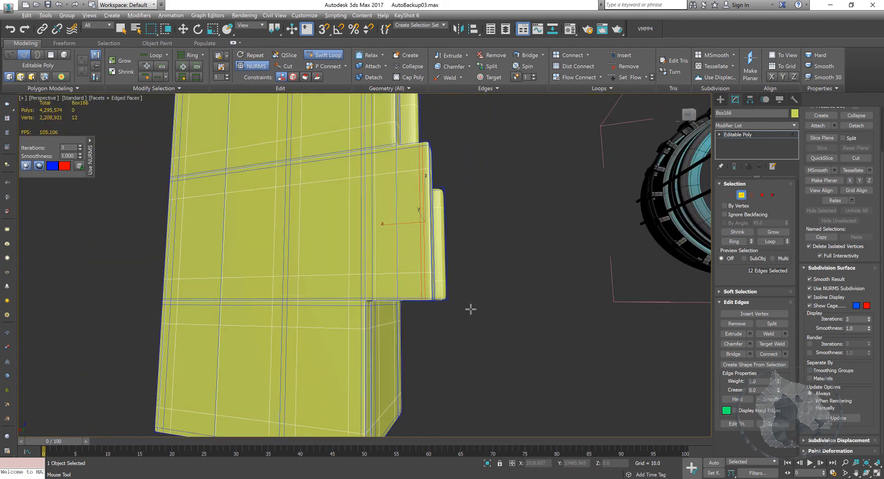
alt+middle_drag(472, 308, 385, 314)
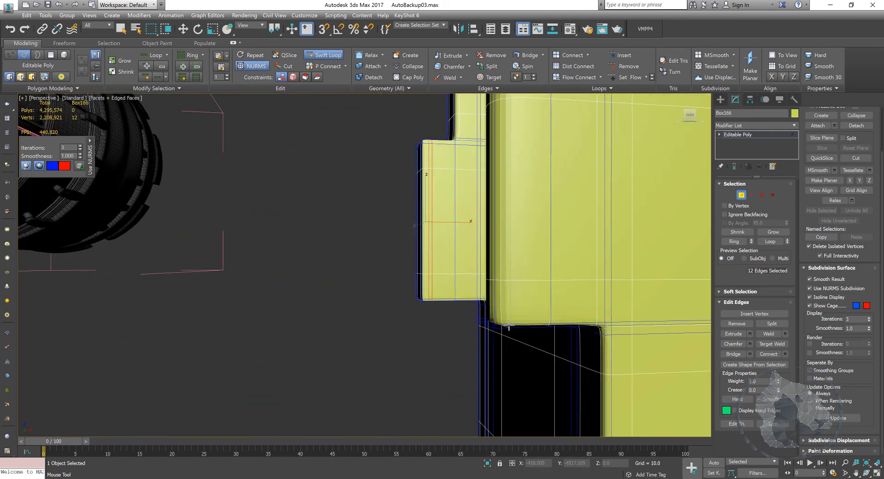
click(509, 325)
middle_drag(537, 336, 511, 432)
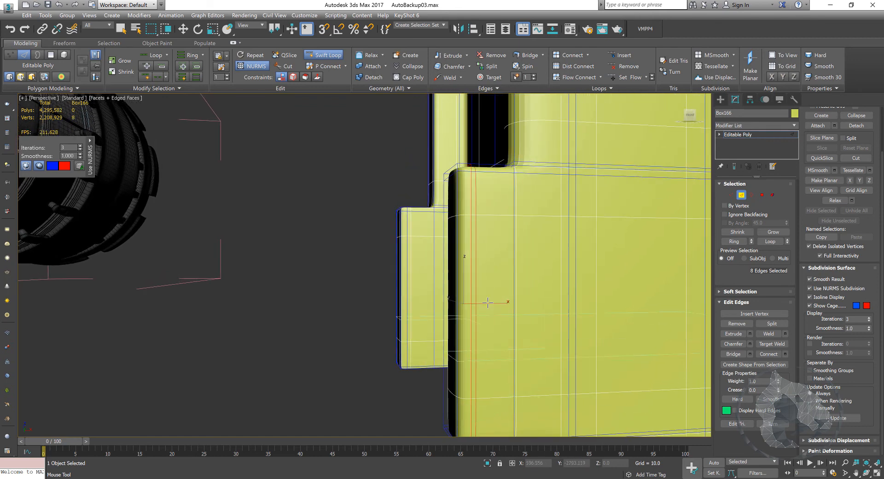
Insert horizontal support loops around the projecting blocks, one just below their top edges and one just above their undersides.
scroll(471, 179, down, 4)
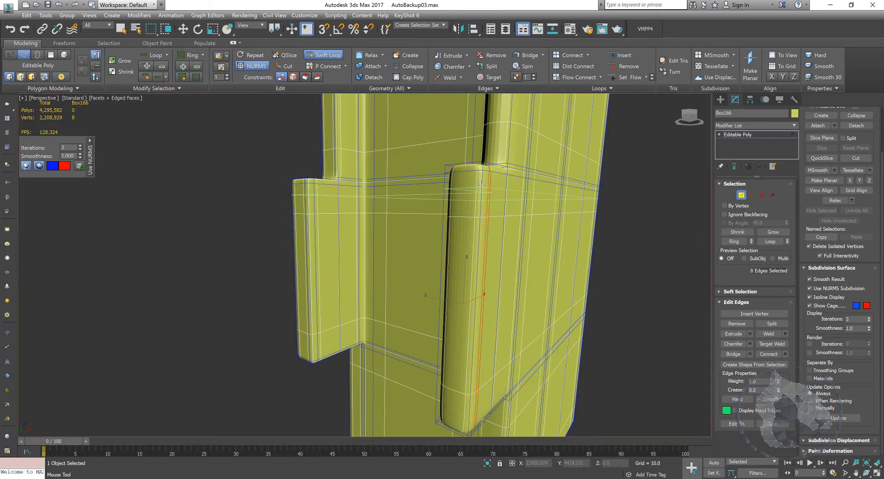
click(481, 178)
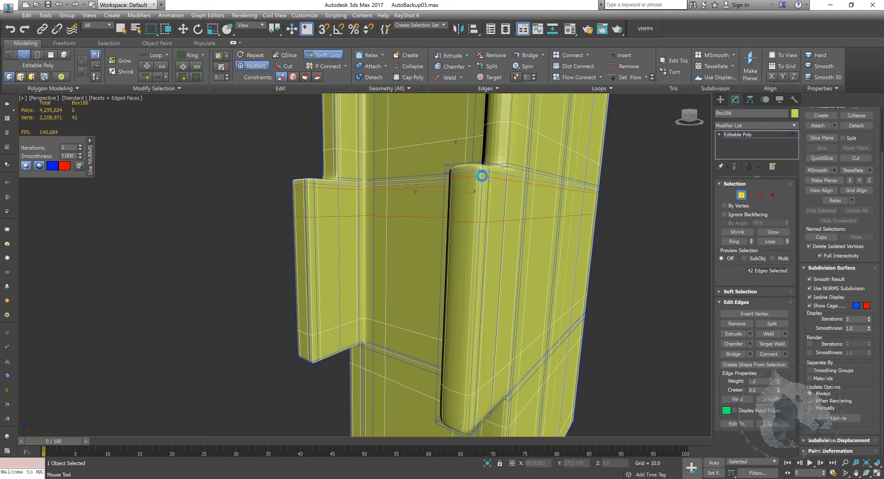
key(ctrl+z)
middle_drag(468, 296, 457, 326)
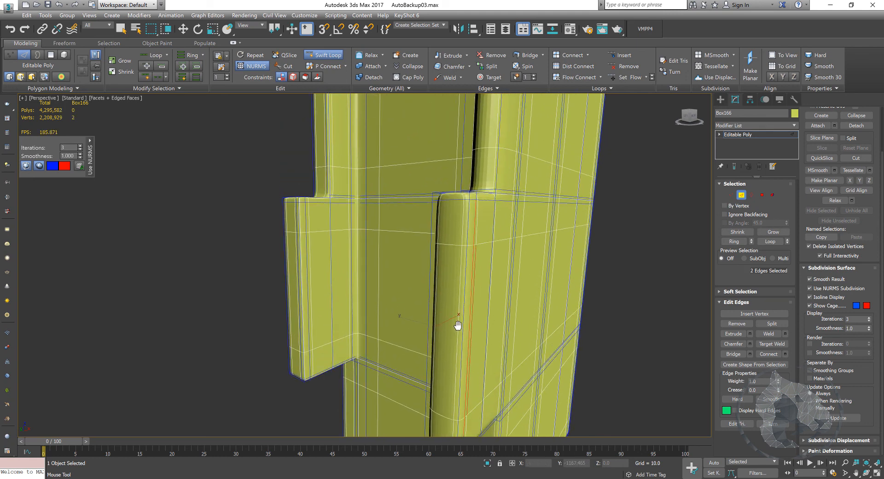
click(468, 208)
middle_drag(469, 220, 419, 92)
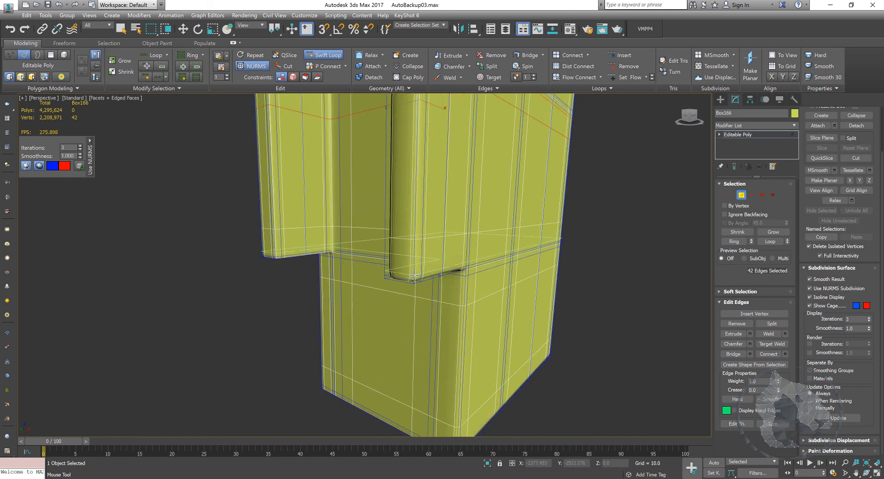
alt+middle_drag(414, 274, 433, 226)
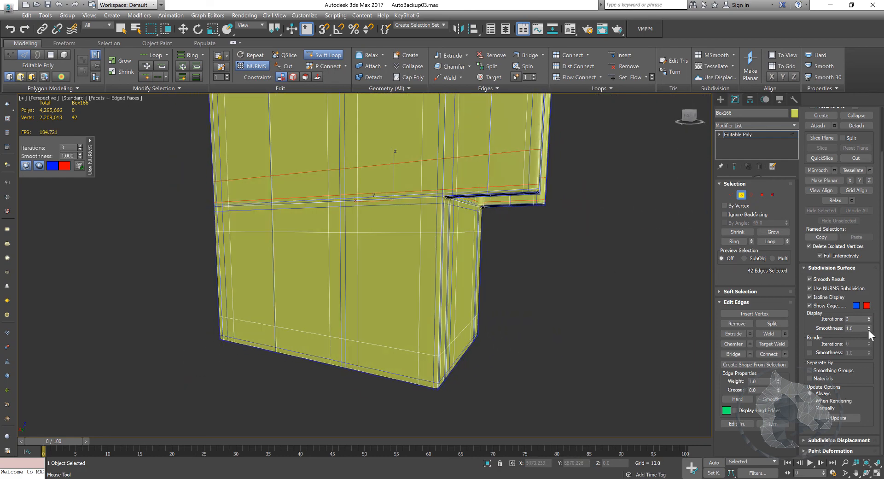
Turn off NURMS subdivision and apply a TurboSmooth modifier to the box.
click(811, 289)
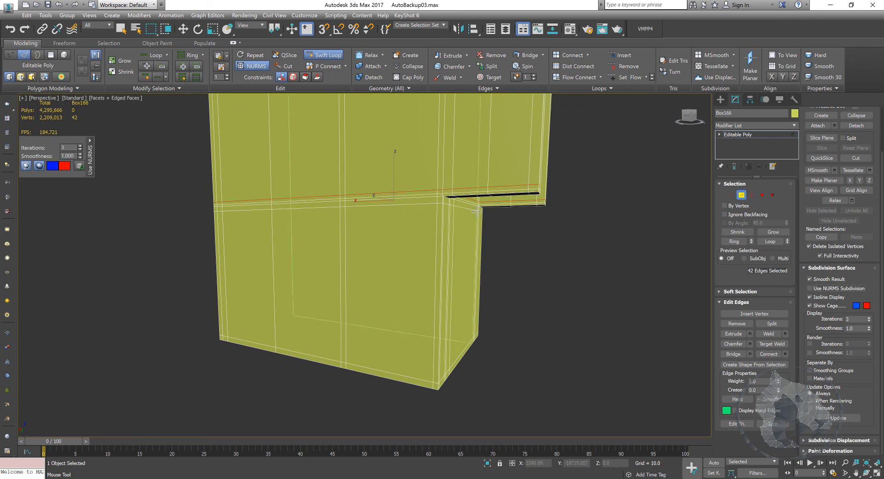
click(690, 116)
click(728, 125)
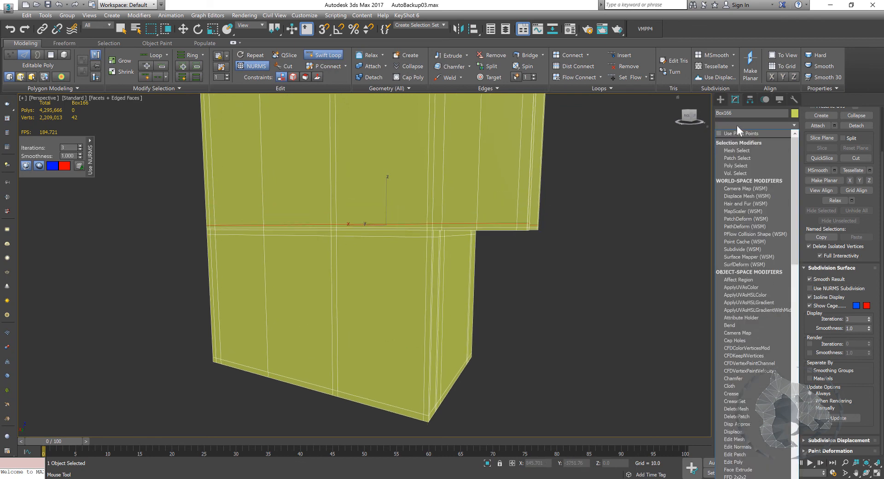
text(tu)
key(Return)
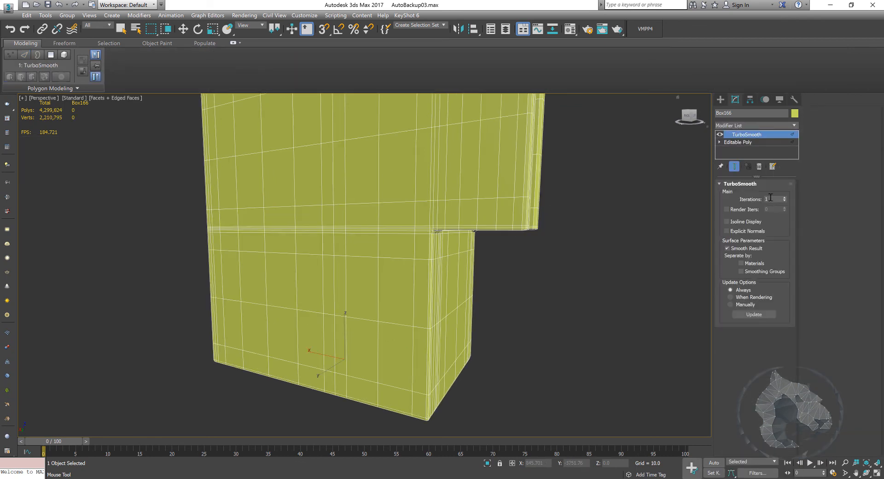
Set the TurboSmooth iterations to 3.
click(783, 200)
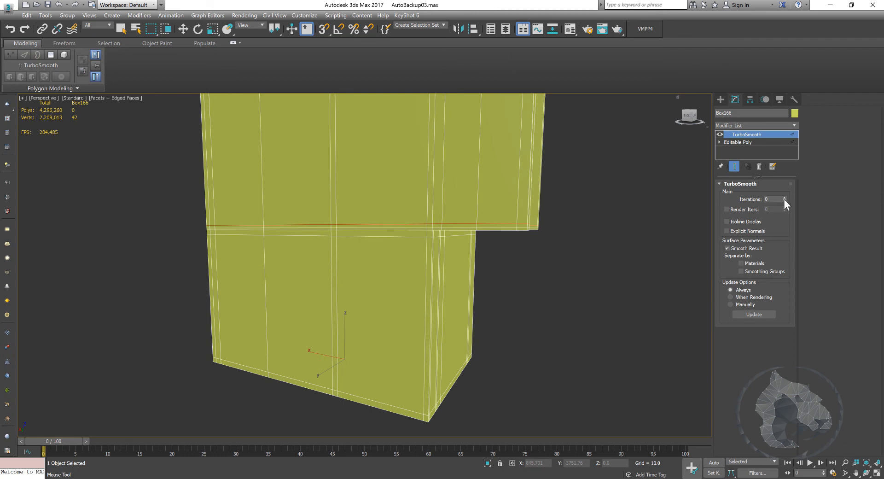
click(784, 198)
click(784, 198)
click(784, 197)
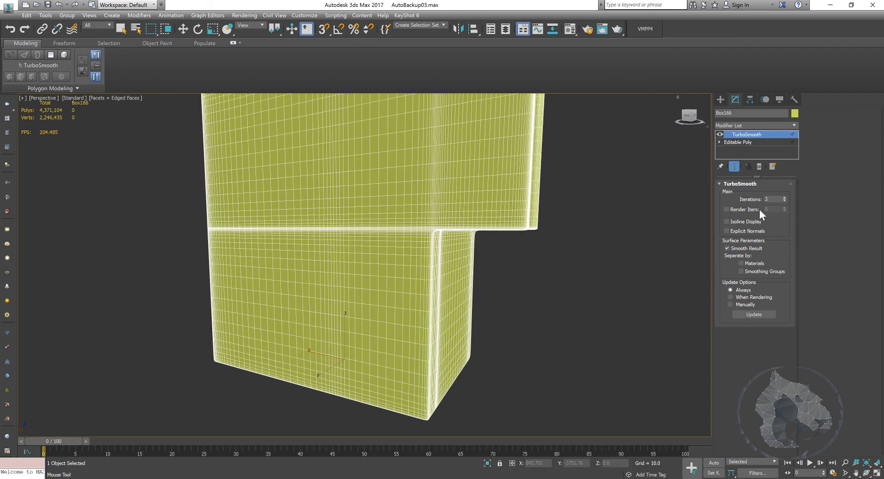
Hide the edged-faces display and examine the whole smoothed box for clean shading and crisp edges.
key(w)
key(F3)
key(F3)
key(F4)
middle_drag(608, 290, 537, 317)
scroll(518, 279, down, 5)
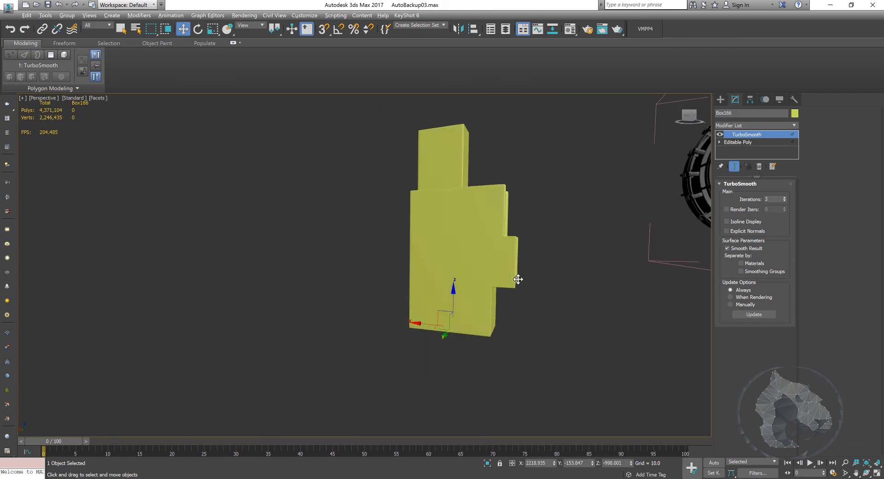
alt+middle_drag(518, 279, 540, 295)
middle_drag(483, 235, 417, 247)
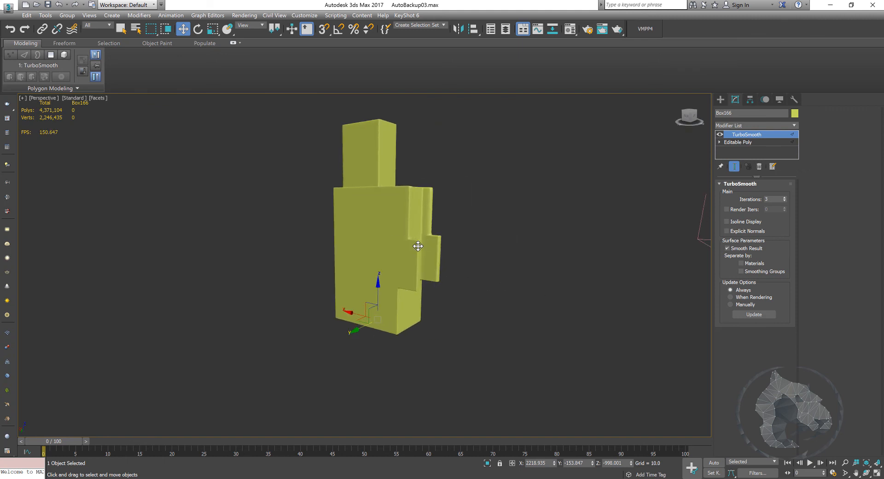
Assign the dark grey base material to the smoothed box and inspect its edges.
key(m)
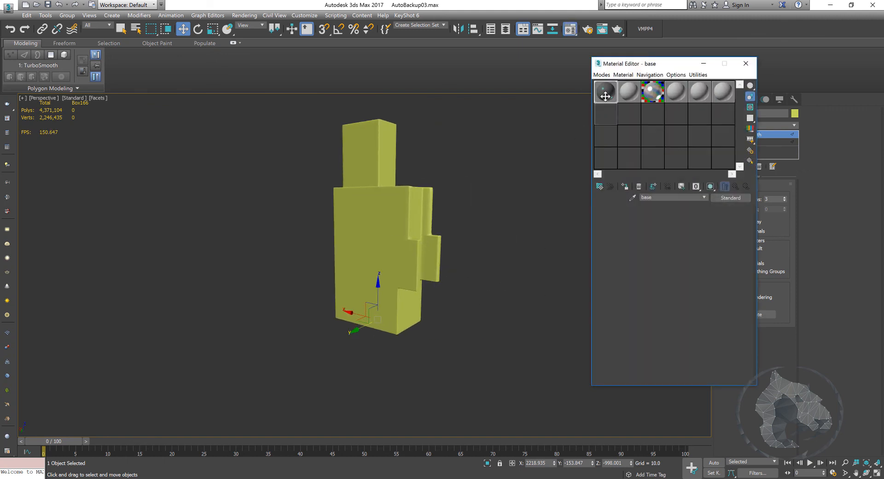
drag(602, 97, 404, 215)
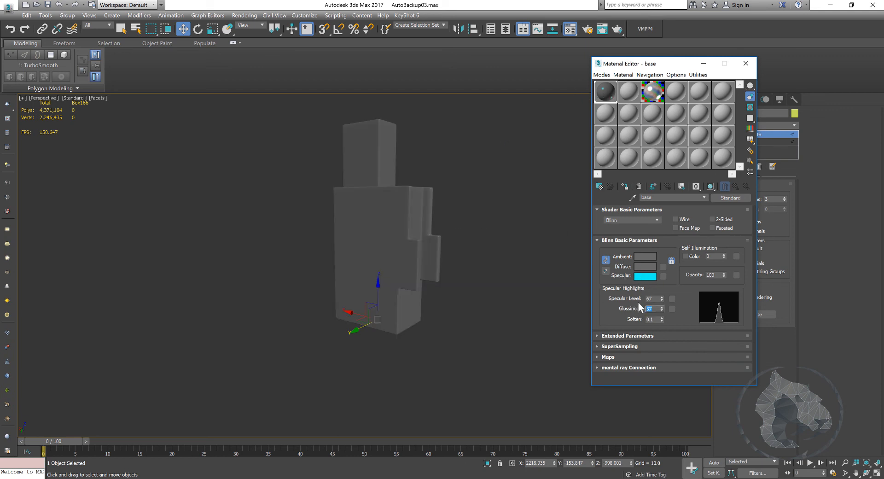
alt+middle_drag(425, 252, 439, 265)
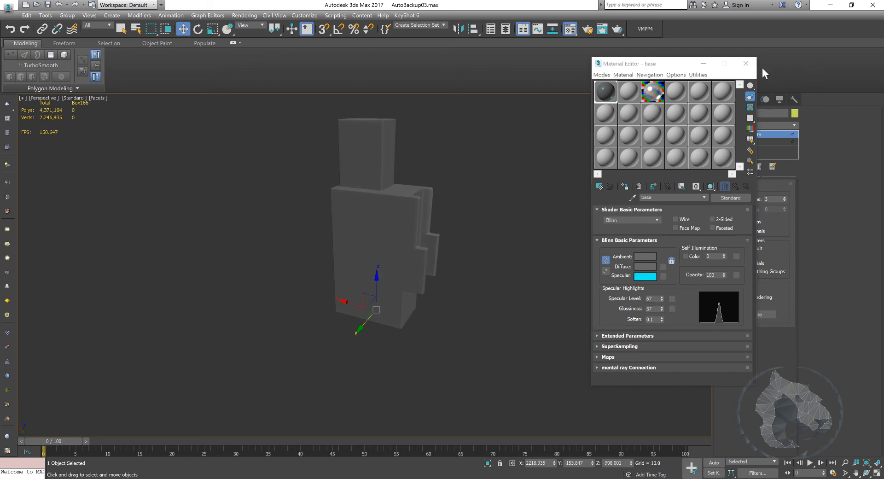
click(746, 64)
middle_drag(446, 236, 456, 217)
scroll(456, 234, up, 4)
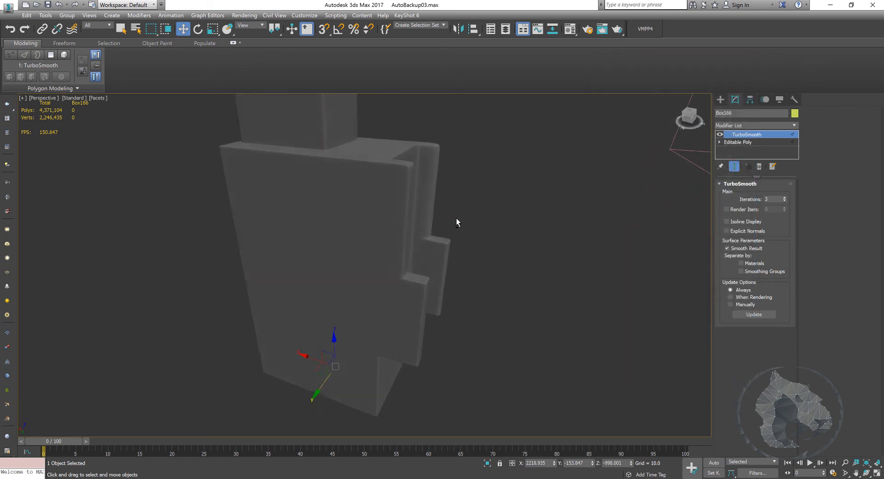
alt+middle_drag(438, 150, 432, 196)
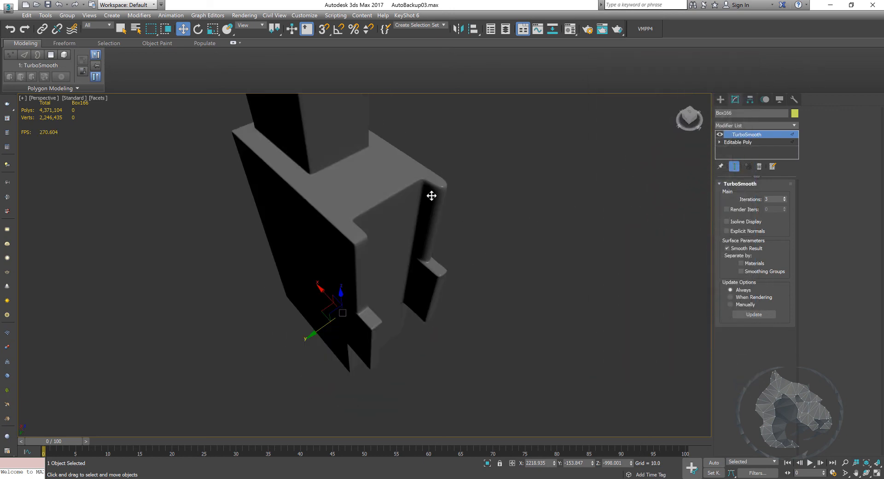
Remove the TurboSmooth modifier and return to edge editing with edged faces shown.
click(760, 166)
key(2)
scroll(467, 210, up, 3)
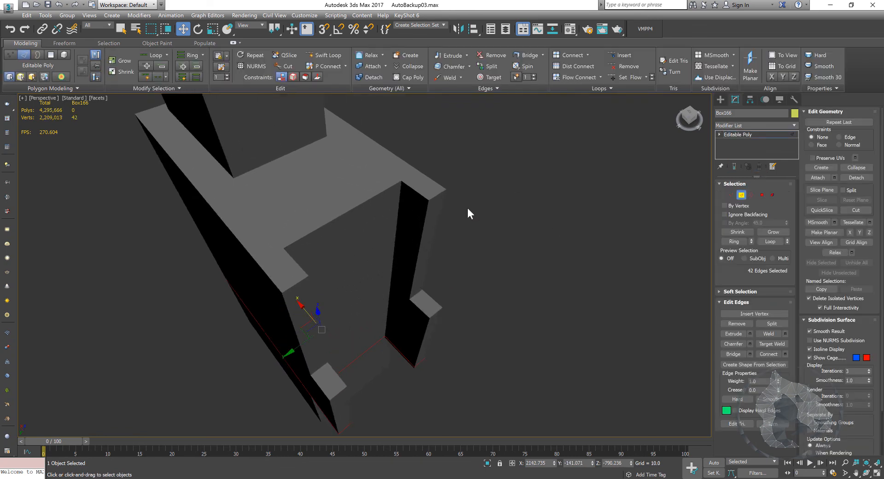
key(F4)
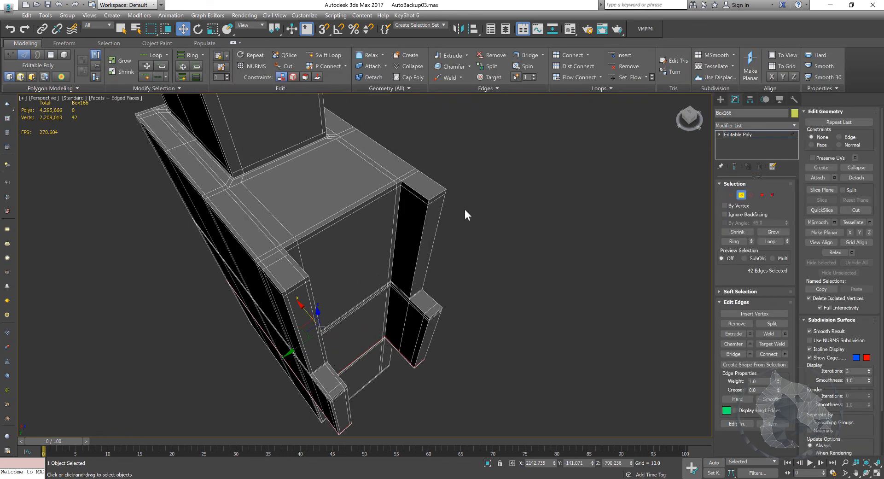
Change the box's wireframe colour to black.
click(794, 114)
click(513, 264)
click(494, 294)
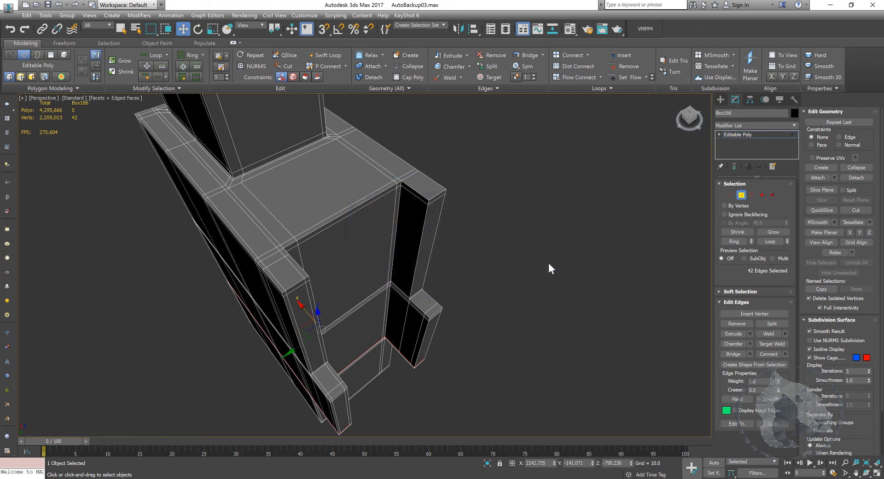
middle_drag(549, 264, 560, 274)
mouse_move(556, 237)
middle_down()
mouse_move(578, 235)
mouse_move(556, 236)
middle_up()
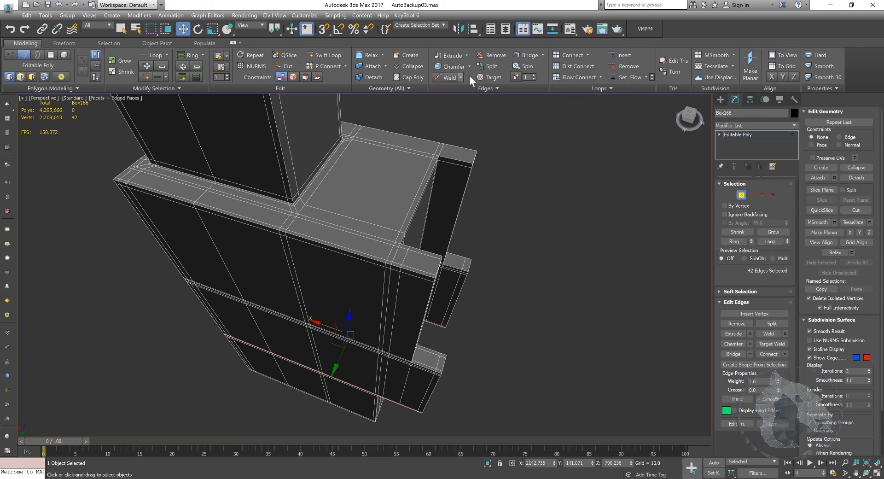
Insert a vertical support loop with Swift Loop near the outer end of each of the two projecting side walls.
click(336, 55)
alt+middle_drag(608, 234, 608, 240)
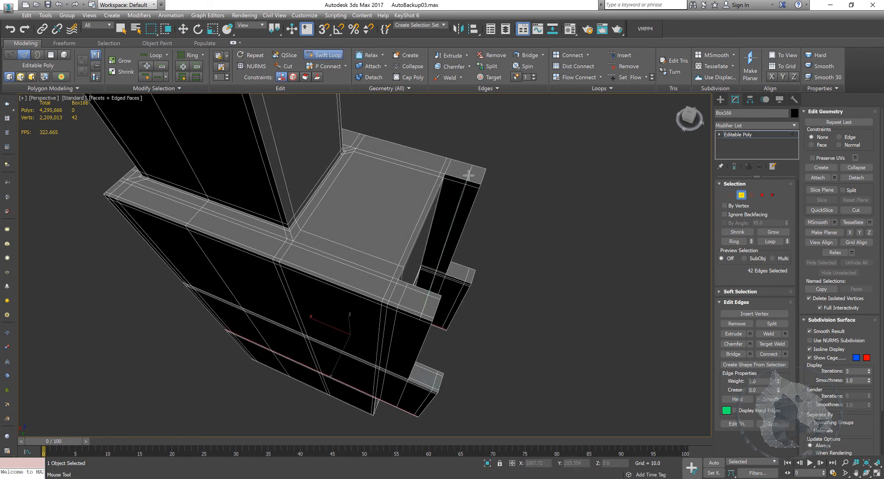
click(476, 178)
mouse_move(513, 233)
alt+middle_down()
mouse_move(499, 223)
mouse_move(509, 229)
alt+middle_up()
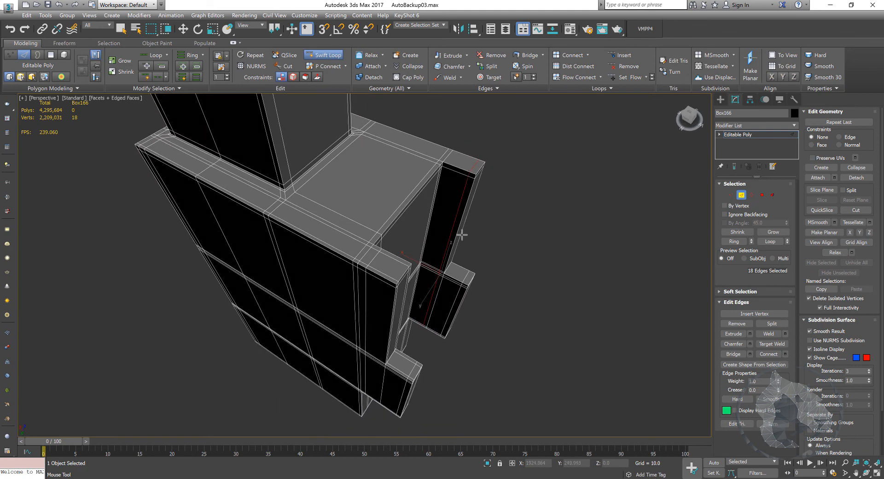
click(392, 281)
alt+middle_drag(495, 277, 496, 257)
scroll(476, 256, down, 5)
middle_drag(497, 258, 472, 200)
scroll(456, 221, up, 4)
scroll(450, 227, down, 4)
alt+middle_drag(327, 221, 347, 233)
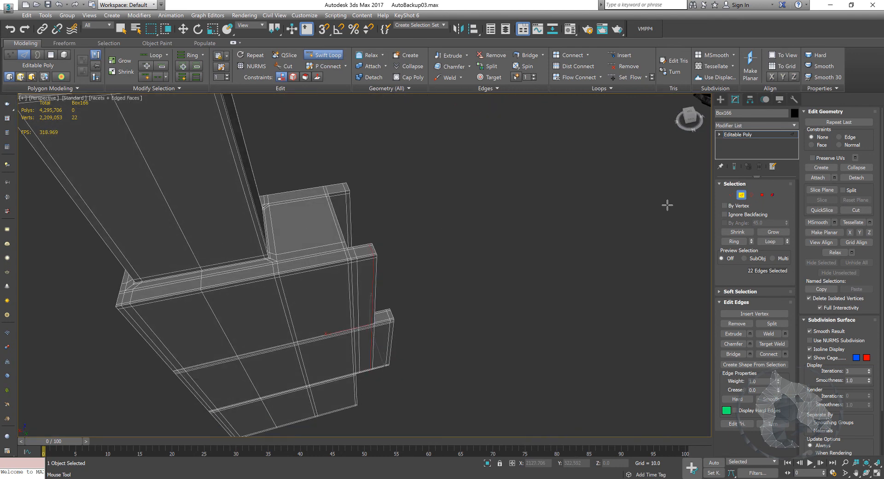
Show the modifier set as buttons above the modifier stack.
alt+middle_drag(633, 234, 730, 220)
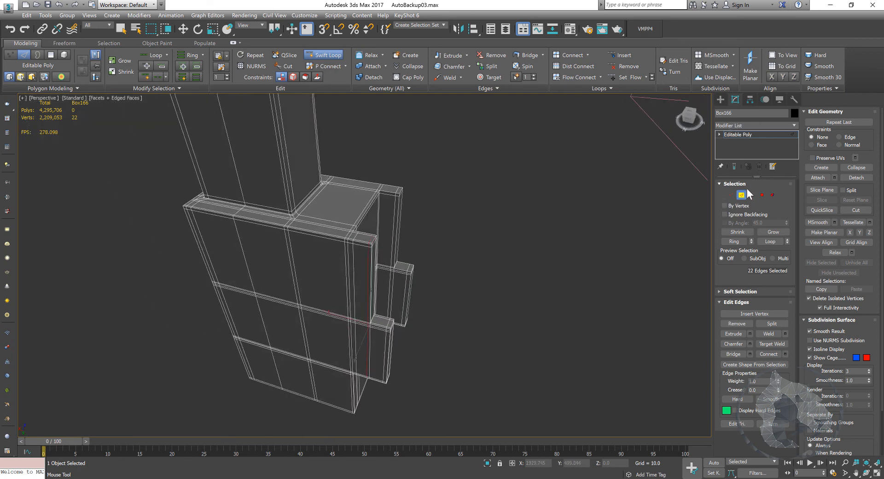
click(774, 167)
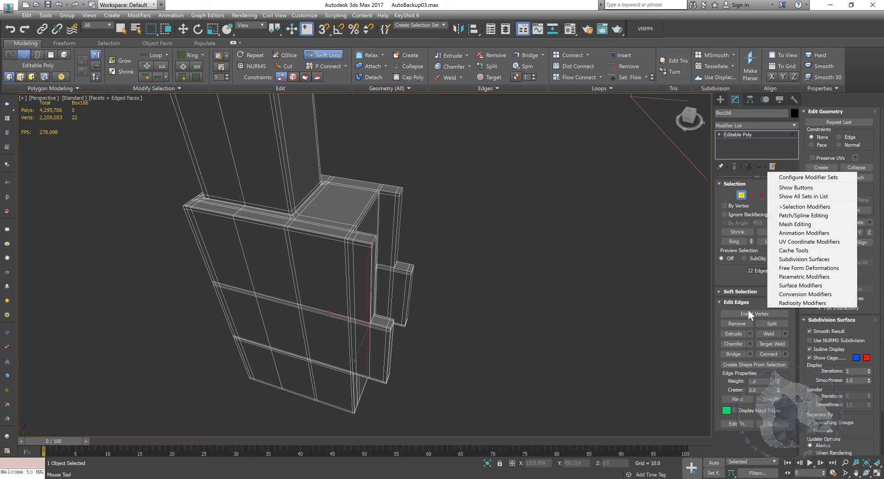
click(794, 187)
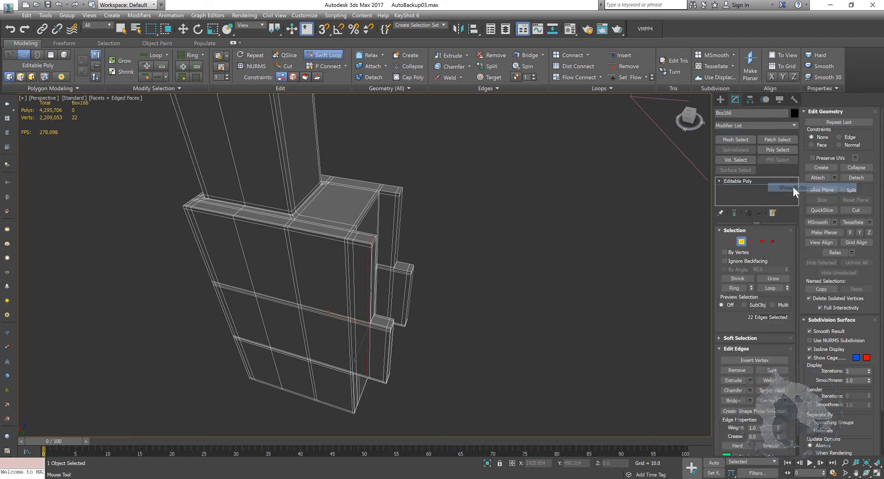
Open the modifier set configuration and clear all the selection modifiers from its buttons.
click(774, 212)
click(791, 224)
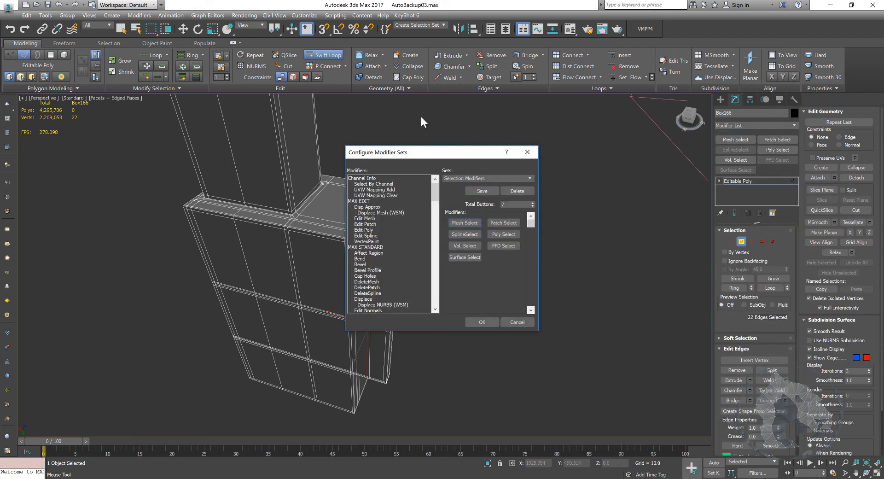
drag(435, 153, 501, 118)
drag(499, 224, 478, 225)
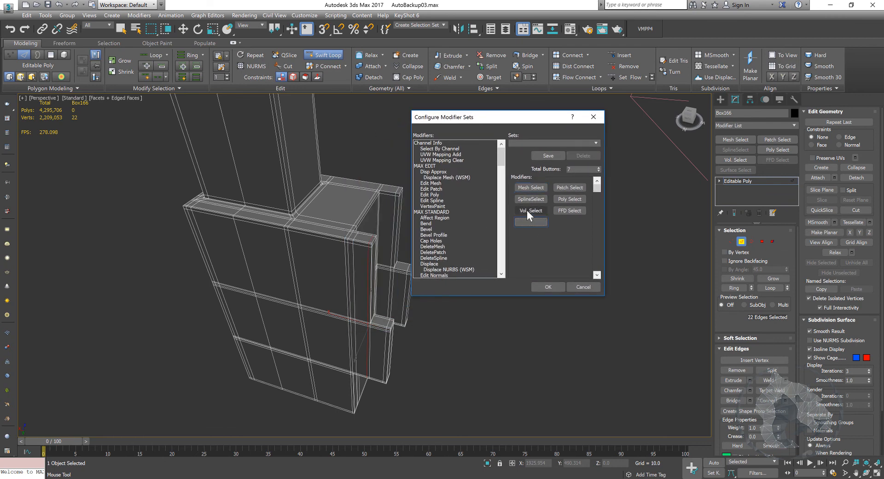
drag(556, 213, 468, 224)
drag(485, 192, 481, 193)
drag(558, 188, 457, 206)
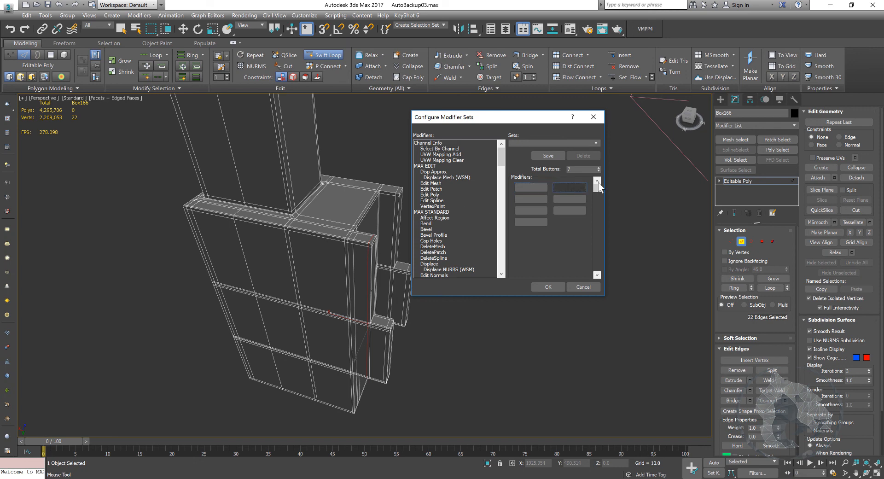
Reduce the modifier set to 6 buttons and assign TurboSmooth to the first one.
click(599, 171)
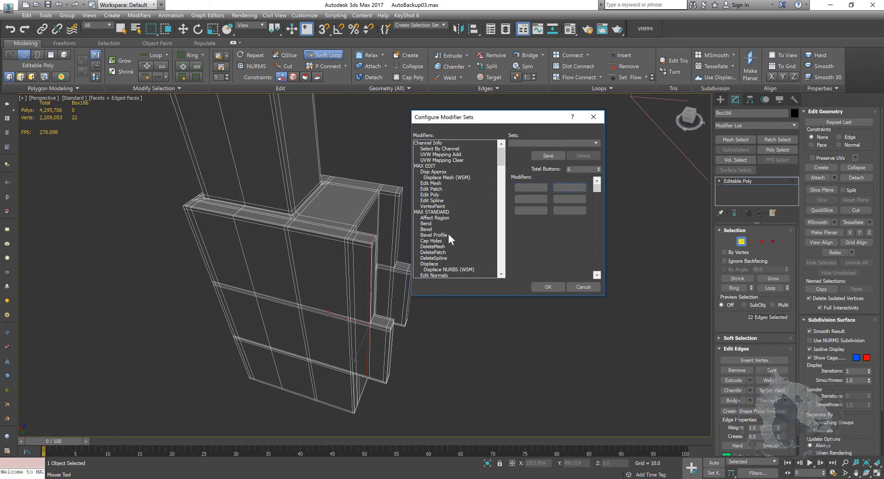
scroll(499, 277, down, 4)
click(436, 242)
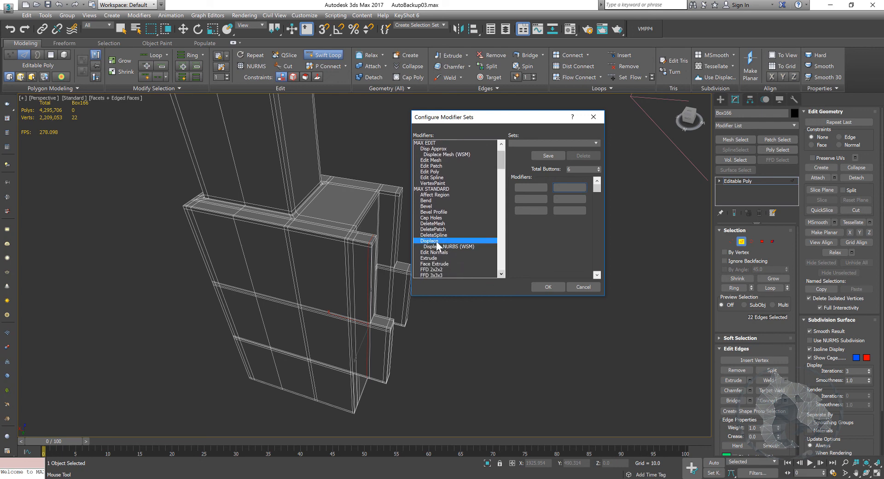
text(tu)
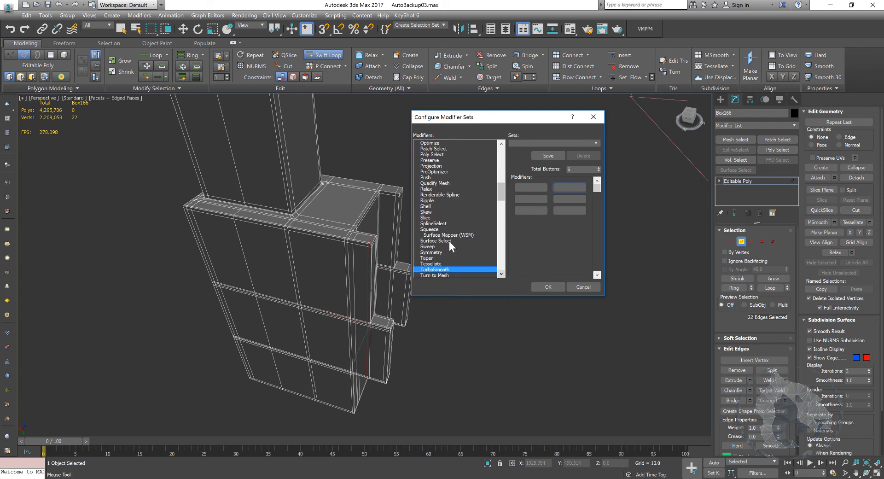
drag(466, 249, 529, 188)
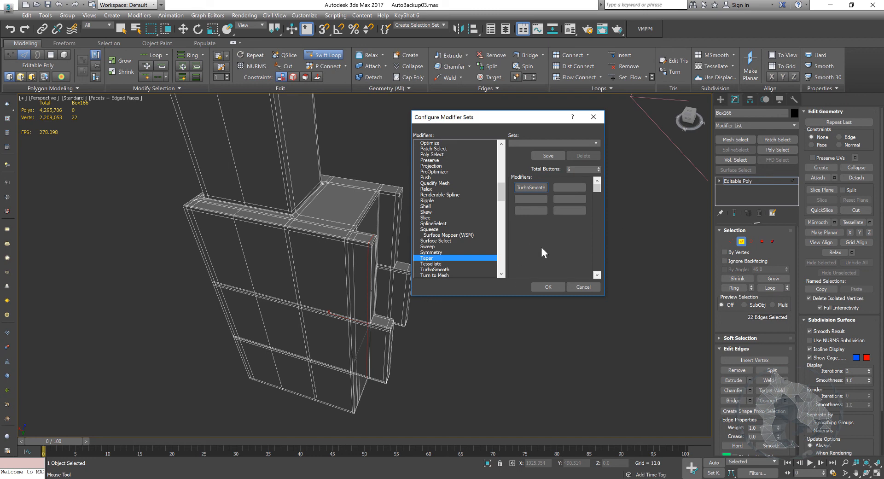
click(548, 286)
Apply TurboSmooth to the box with 3 iterations.
alt+middle_drag(574, 290, 543, 277)
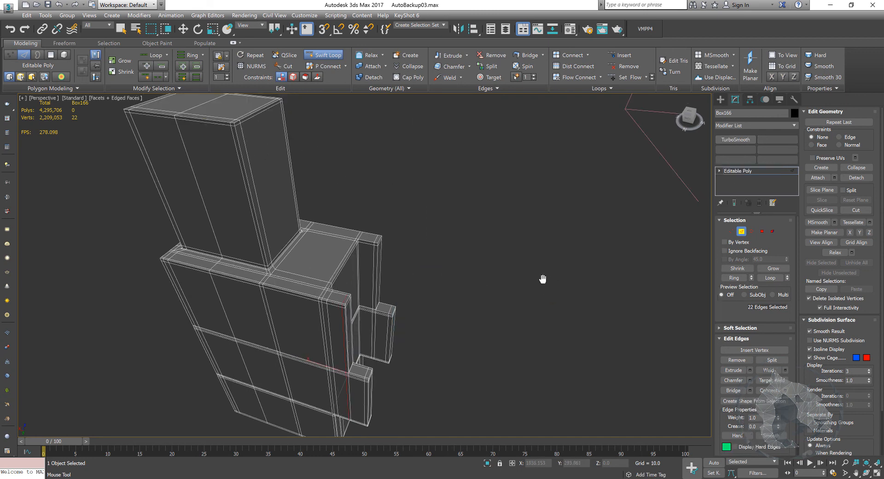
alt+middle_drag(285, 334, 669, 256)
click(725, 140)
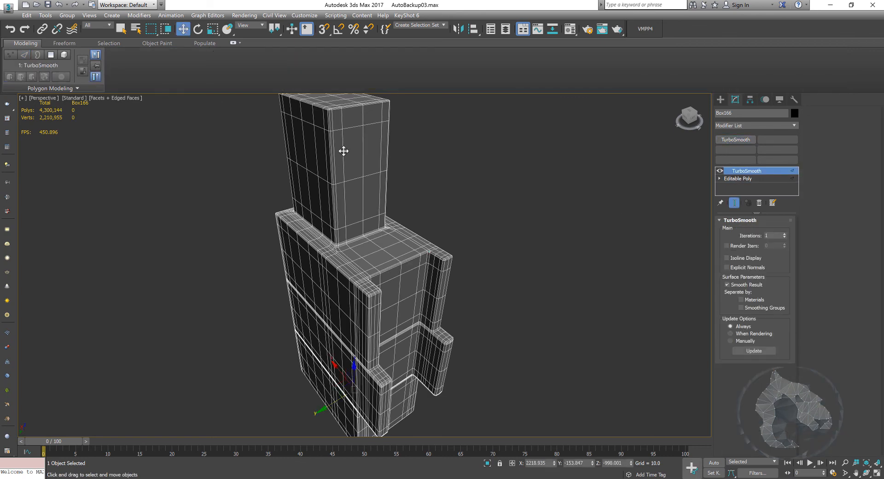
click(784, 233)
click(784, 233)
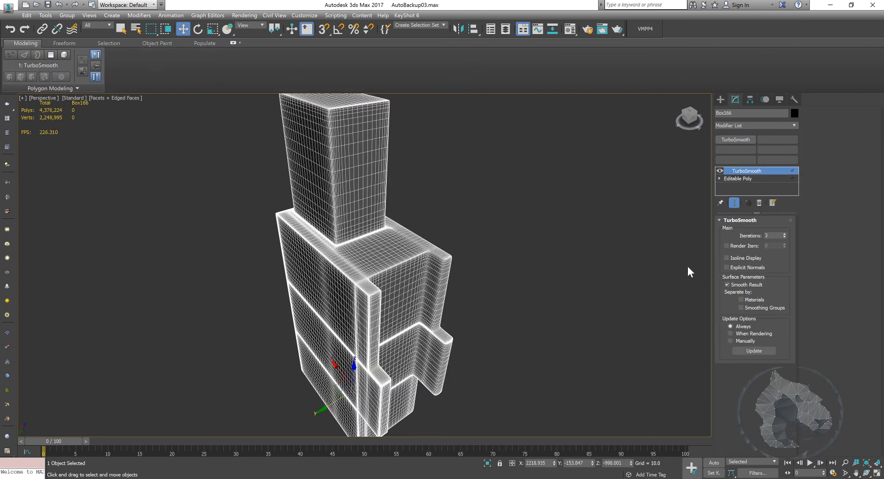
Hide the edged-faces display and check the smoothed corners and projecting side walls from several angles.
key(F4)
alt+middle_drag(526, 255, 349, 208)
scroll(521, 235, down, 4)
scroll(515, 227, up, 4)
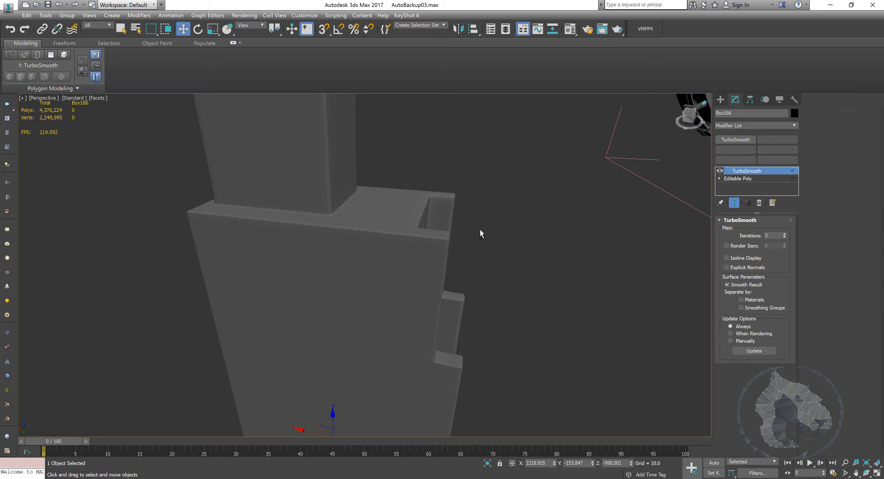
alt+middle_drag(480, 229, 443, 268)
scroll(443, 267, up, 5)
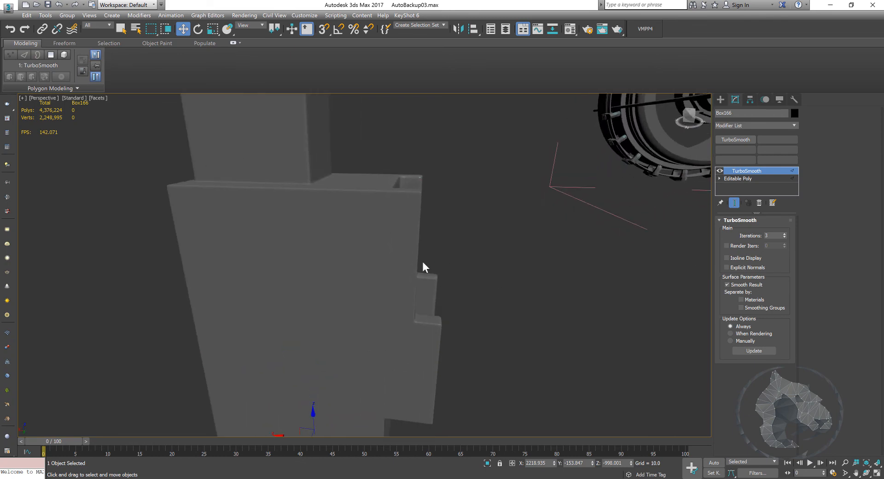
mouse_move(374, 215)
alt+middle_down()
mouse_move(419, 215)
mouse_move(384, 216)
alt+middle_up()
Create a small box beside the upper block of the stepped shape in the Front view.
key(alt+w)
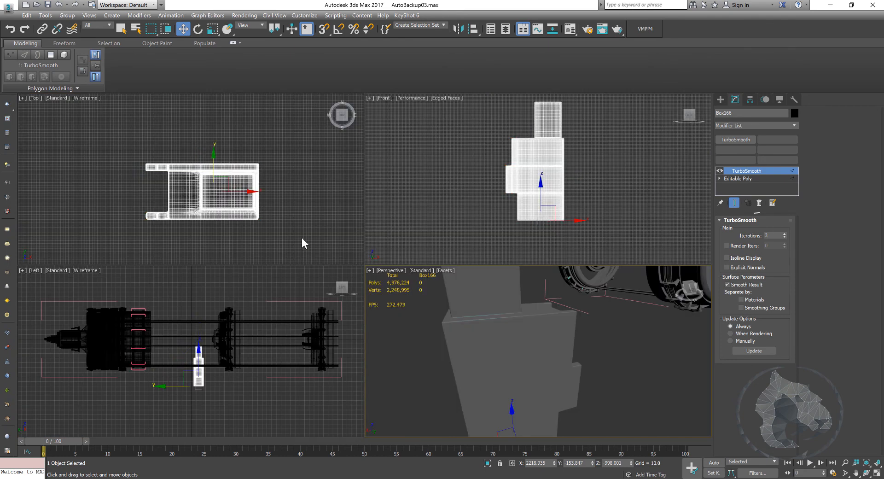
middle_drag(489, 199, 483, 203)
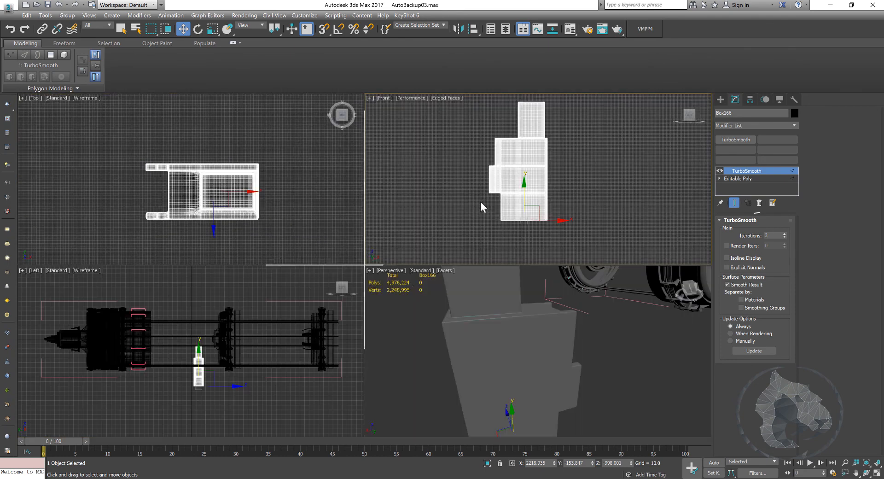
key(alt+w)
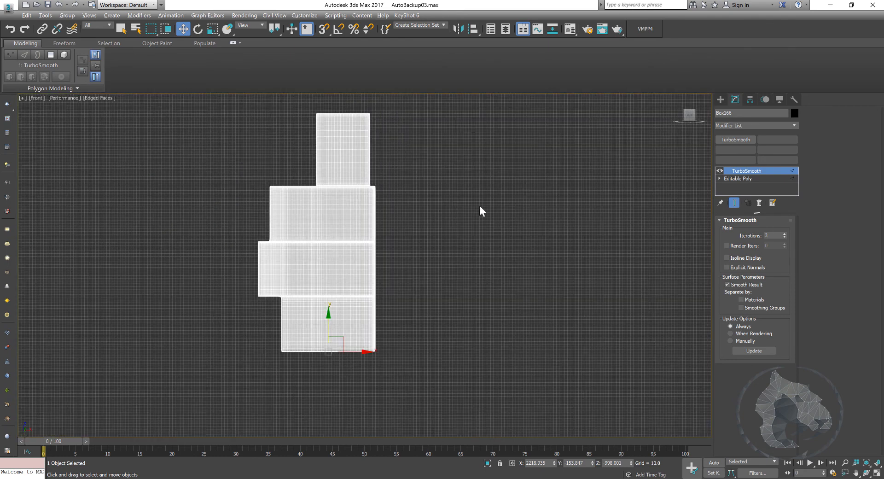
middle_drag(480, 209, 627, 224)
click(720, 99)
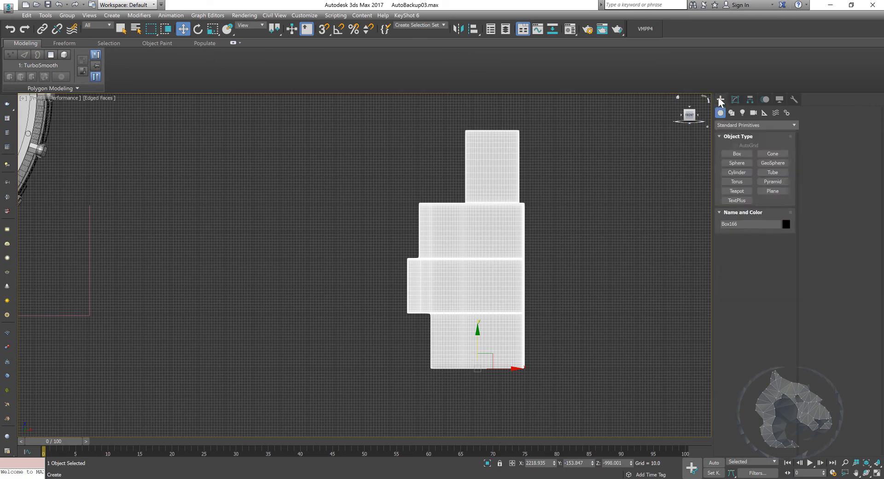
click(735, 154)
scroll(414, 174, up, 5)
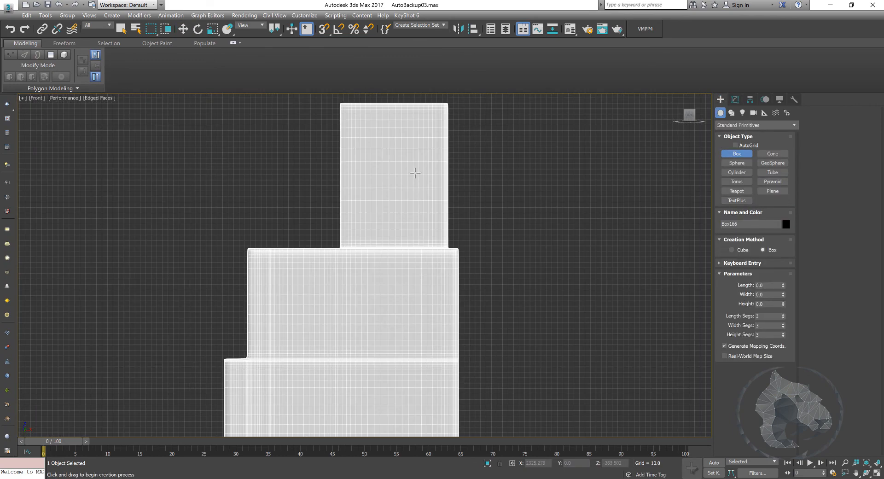
drag(557, 221, 605, 276)
click(622, 255)
key(w)
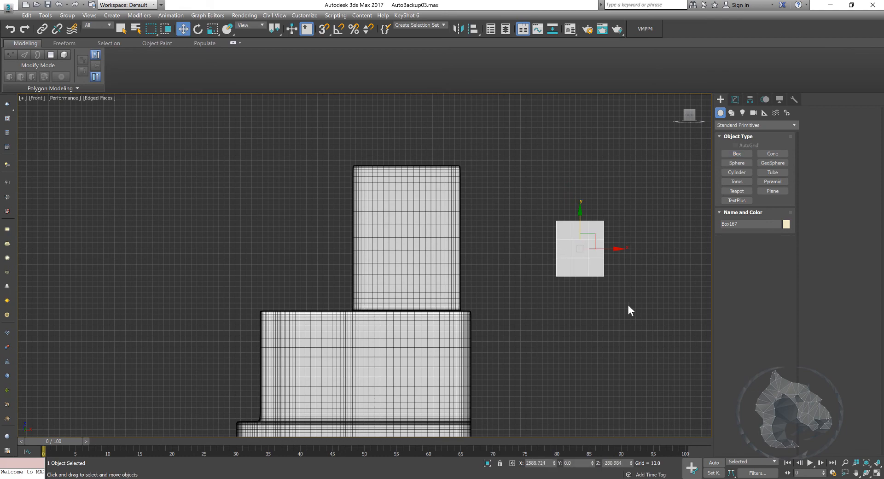
Return to the full Perspective view and remove the small new box beside the stepped shape.
middle_drag(628, 305, 610, 306)
key(alt+w)
alt+middle_drag(584, 338, 573, 332)
key(alt+w)
scroll(525, 297, down, 5)
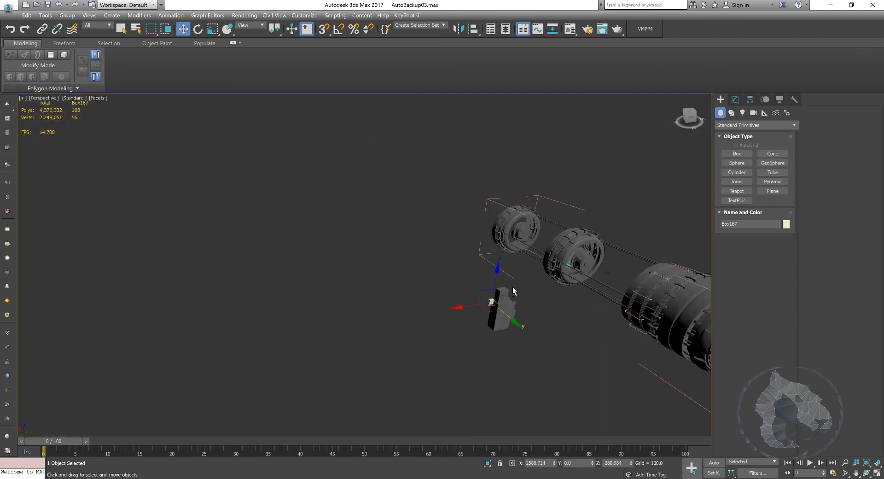
click(511, 283)
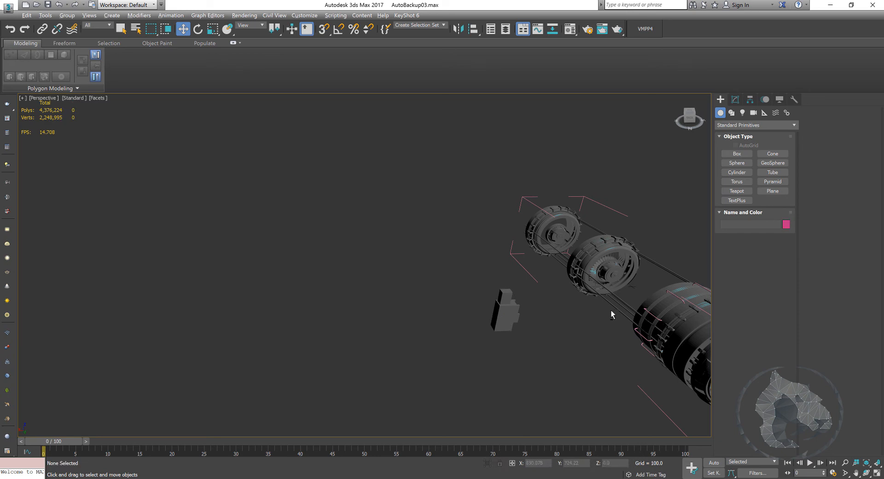
Create a small box about 52 × 48 × 28 on the side face of the stepped shape's upper block, using AutoGrid.
alt+middle_drag(611, 309, 437, 275)
scroll(457, 253, up, 5)
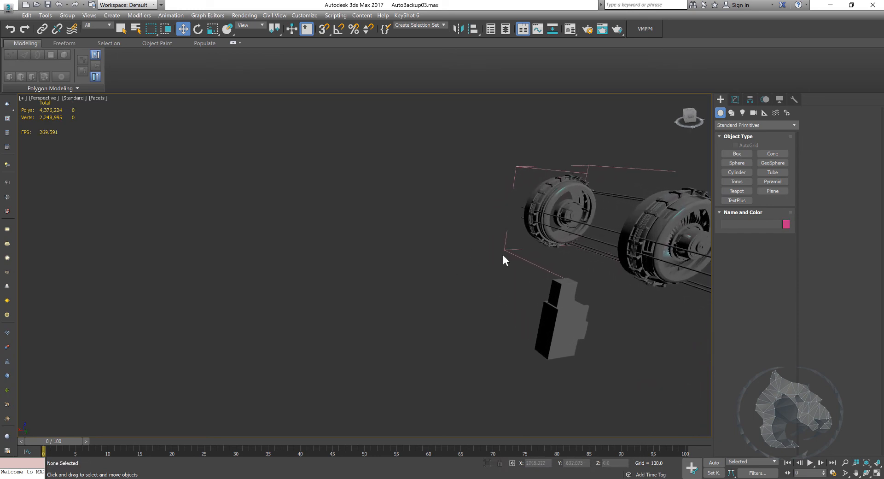
middle_drag(536, 301, 411, 279)
click(351, 273)
scroll(351, 273, up, 6)
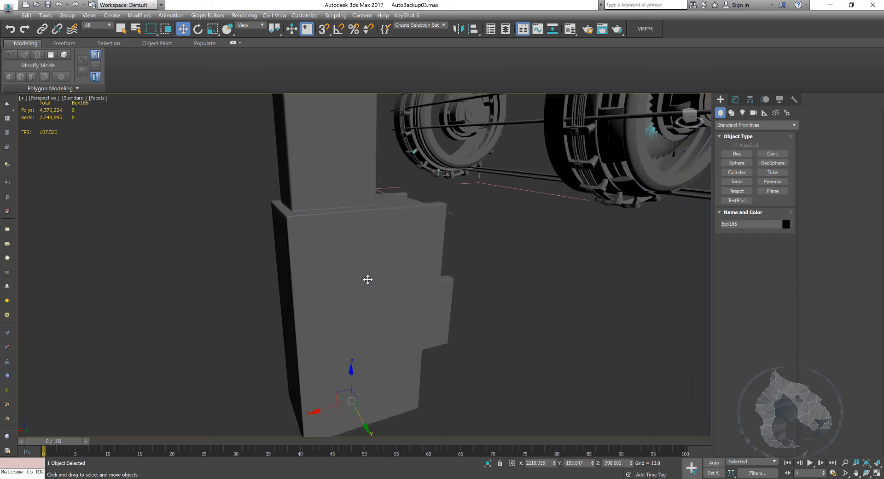
click(737, 154)
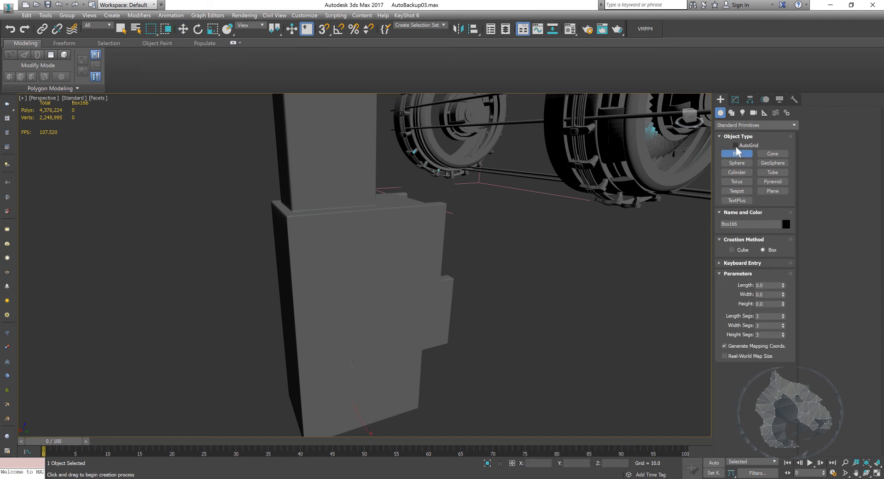
click(735, 145)
alt+middle_drag(346, 231, 361, 318)
mouse_move(370, 257)
alt+middle_down()
mouse_move(381, 262)
mouse_move(384, 243)
mouse_move(359, 252)
mouse_move(368, 253)
alt+middle_up()
drag(367, 238, 381, 259)
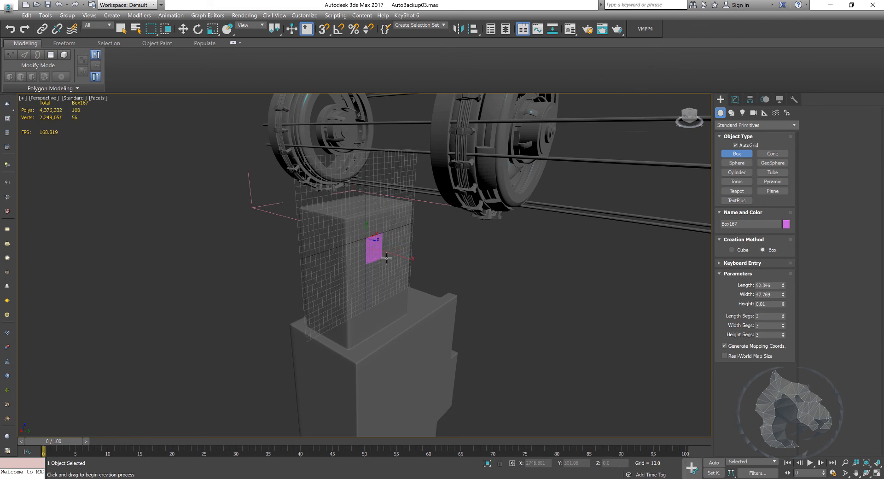
click(399, 257)
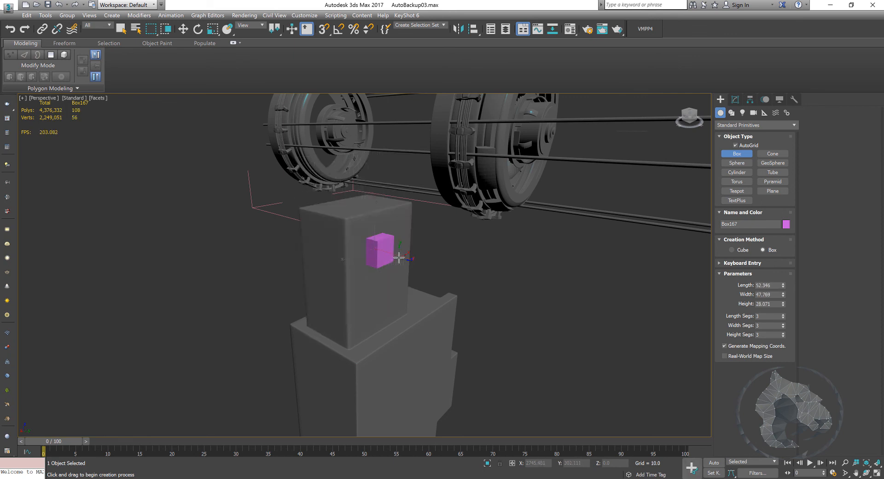
click(735, 145)
Try TurboSmooth on the small box with three segments in each direction, and undo it.
alt+middle_drag(478, 329, 452, 328)
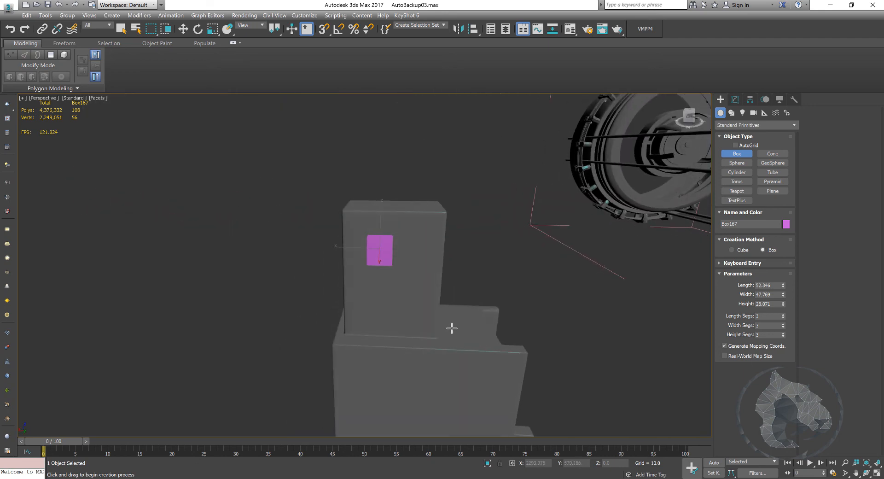
key(z)
alt+middle_drag(398, 307, 503, 290)
scroll(496, 286, down, 4)
scroll(496, 286, up, 1)
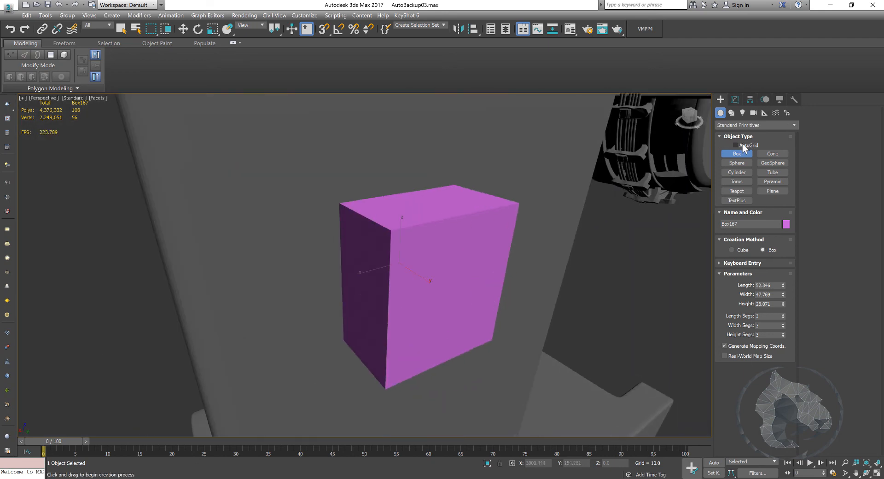
middle_drag(594, 212, 489, 184)
scroll(584, 198, down, 4)
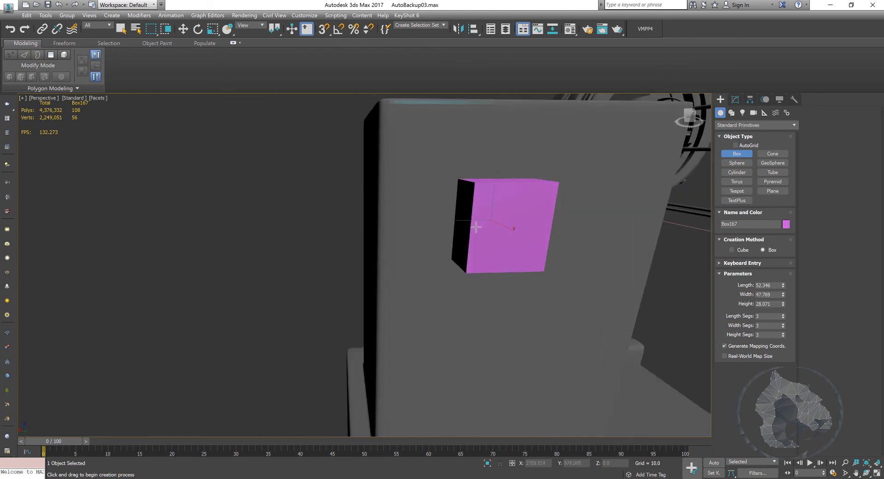
click(735, 98)
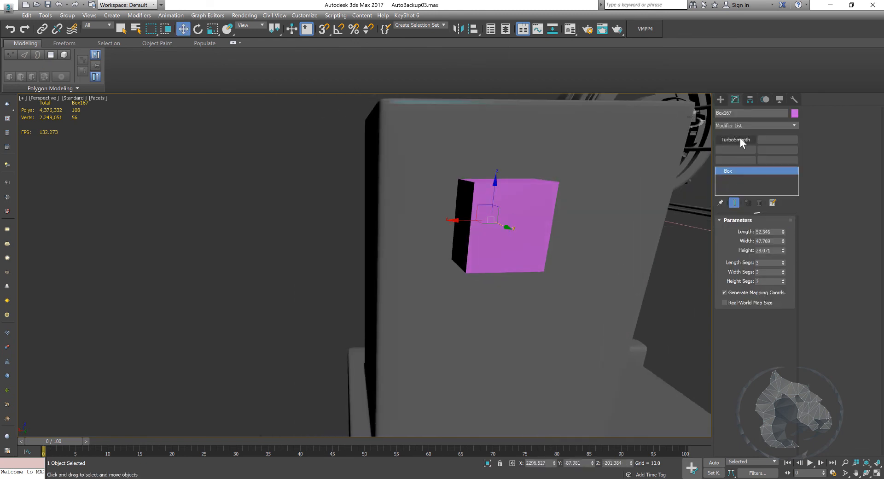
click(735, 140)
alt+middle_drag(512, 233, 507, 252)
key(ctrl+z)
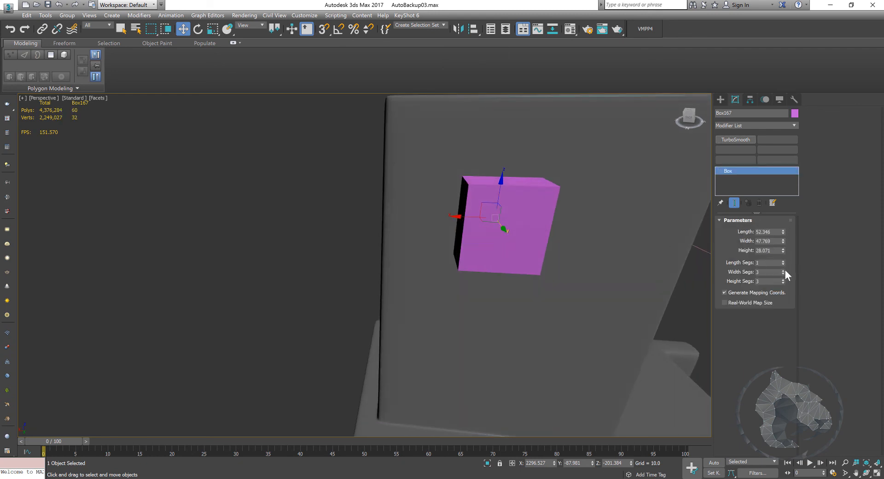
Set the small box's length, width and height to 50 and its length, width and height segments to 1.
right_click(783, 281)
drag(774, 232, 644, 229)
text(50)
key(Tab)
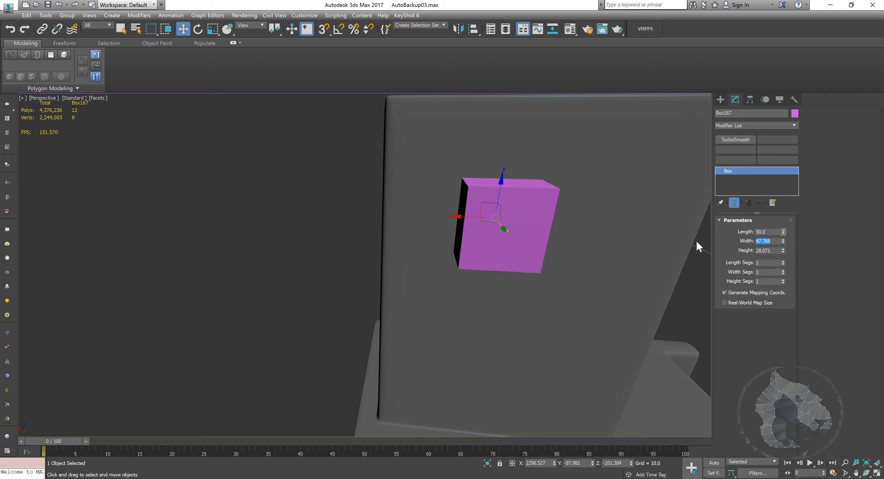
text(50)
key(Tab)
text(50)
key(Tab)
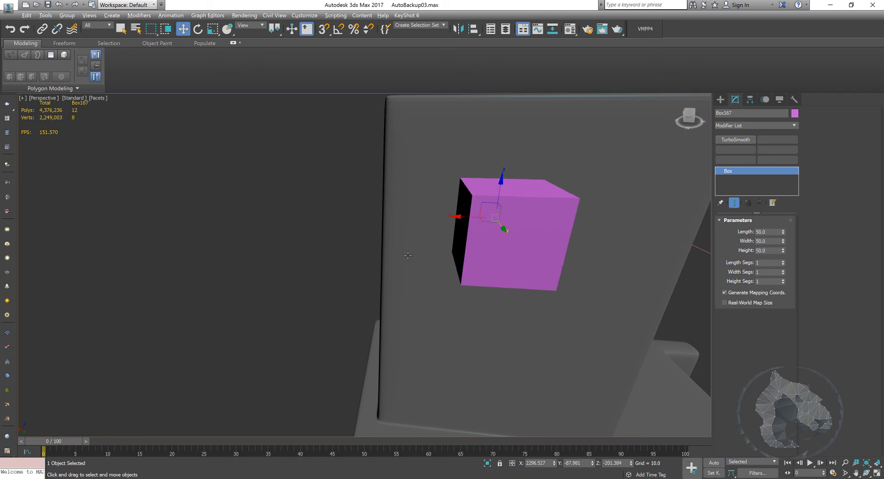
alt+middle_drag(414, 253, 439, 262)
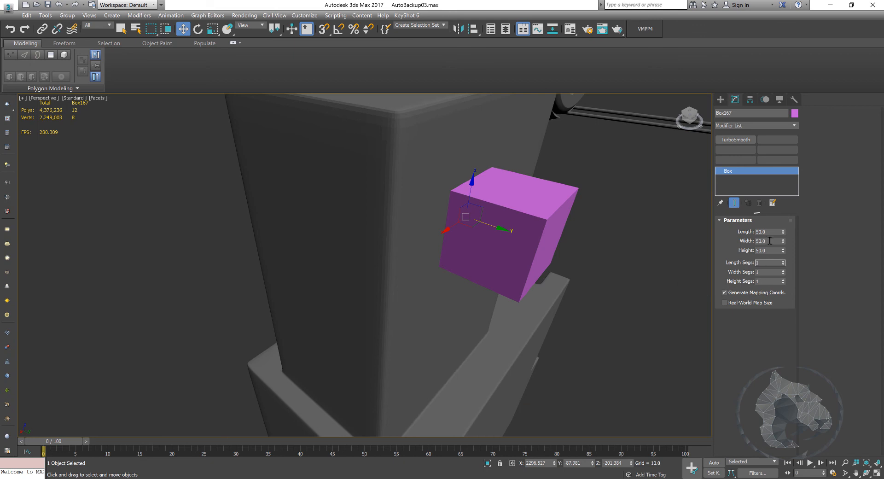
drag(773, 234, 648, 251)
alt+middle_drag(648, 255, 579, 280)
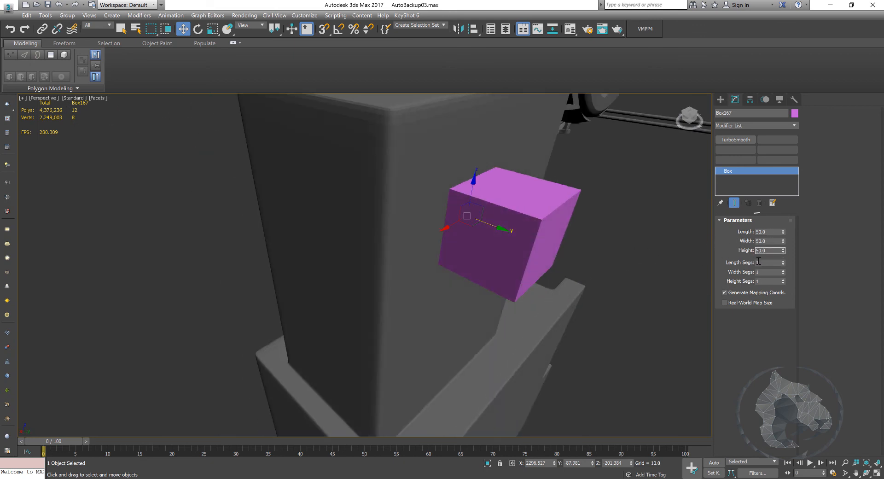
key(Tab)
drag(769, 275, 742, 276)
alt+middle_drag(564, 297, 540, 299)
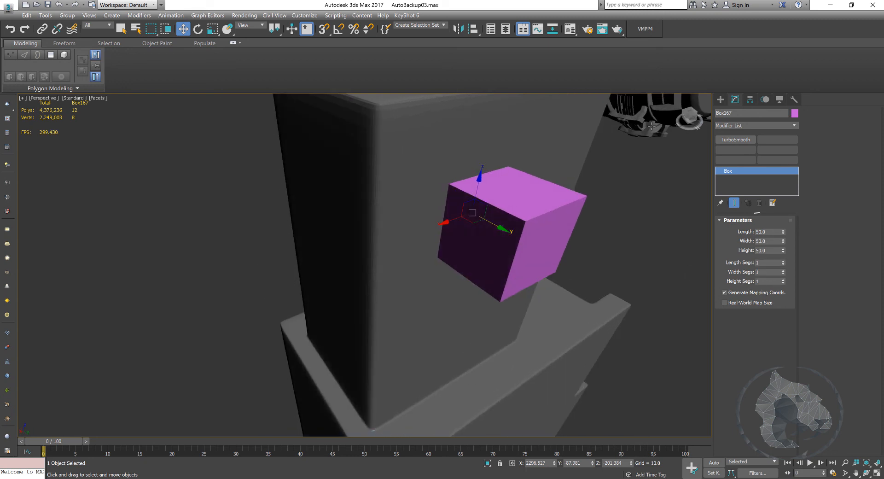
Apply TurboSmooth with 1 iteration to the small cube and turn on edged faces to inspect its rounded shape.
click(731, 139)
alt+middle_drag(548, 222, 500, 231)
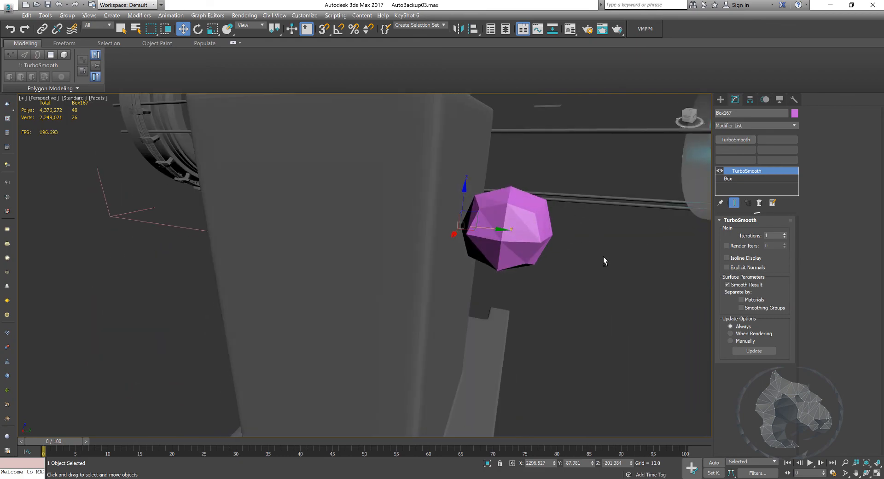
mouse_move(603, 256)
alt+middle_down()
mouse_move(520, 253)
mouse_move(543, 256)
alt+middle_up()
key(F3)
key(F3)
key(F4)
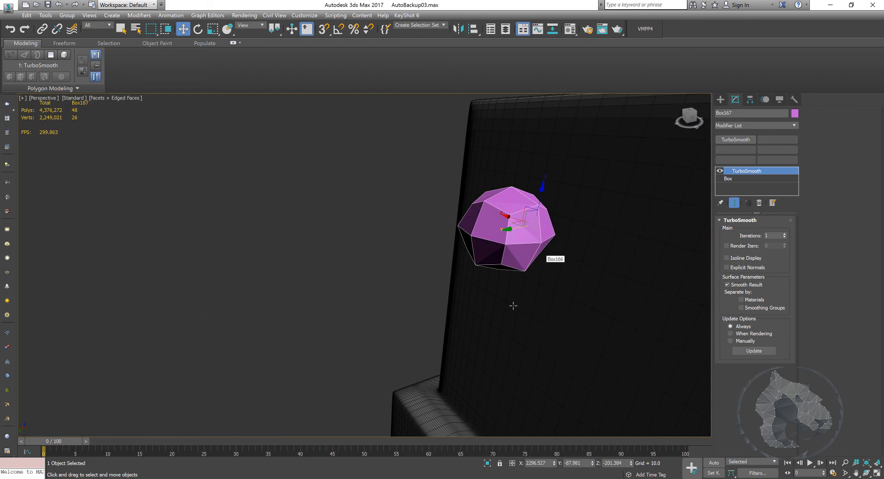
alt+middle_drag(513, 305, 543, 290)
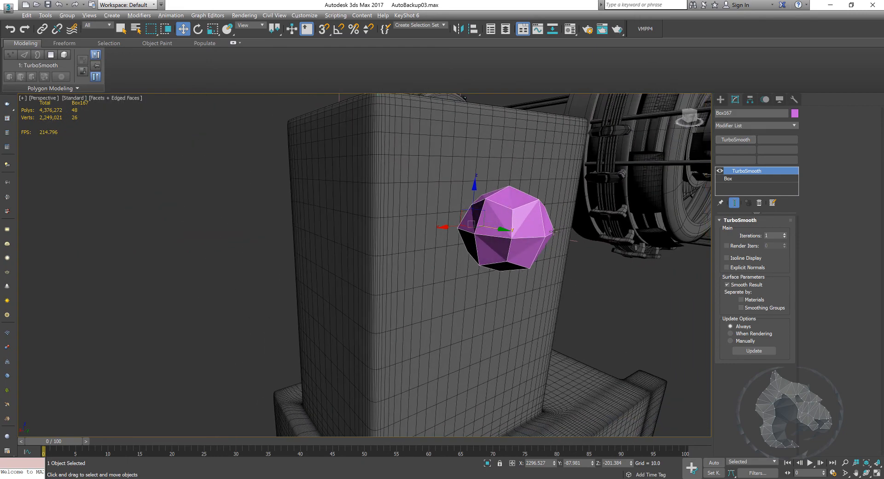
mouse_move(552, 232)
alt+middle_down()
mouse_move(537, 233)
mouse_move(547, 235)
mouse_move(539, 252)
mouse_move(528, 248)
mouse_move(548, 235)
mouse_move(592, 244)
mouse_move(555, 240)
alt+middle_up()
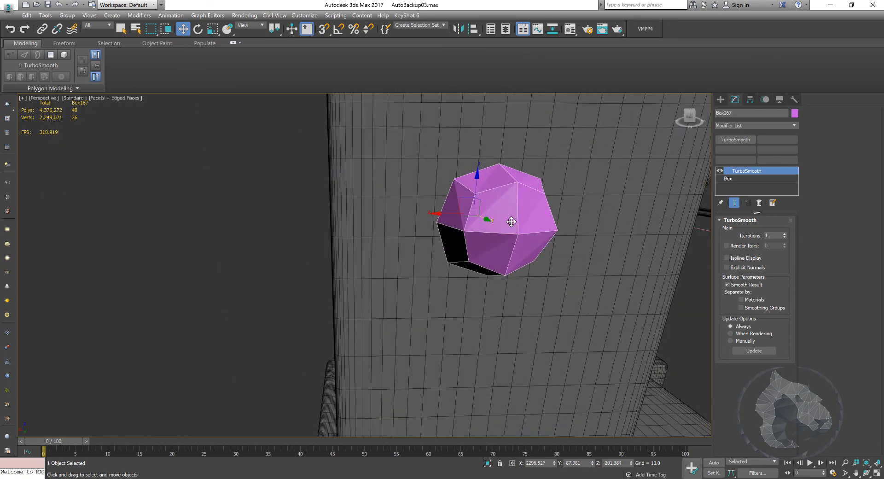
Convert the smoothed cube to an Editable Poly.
right_click(510, 220)
mouse_move(589, 318)
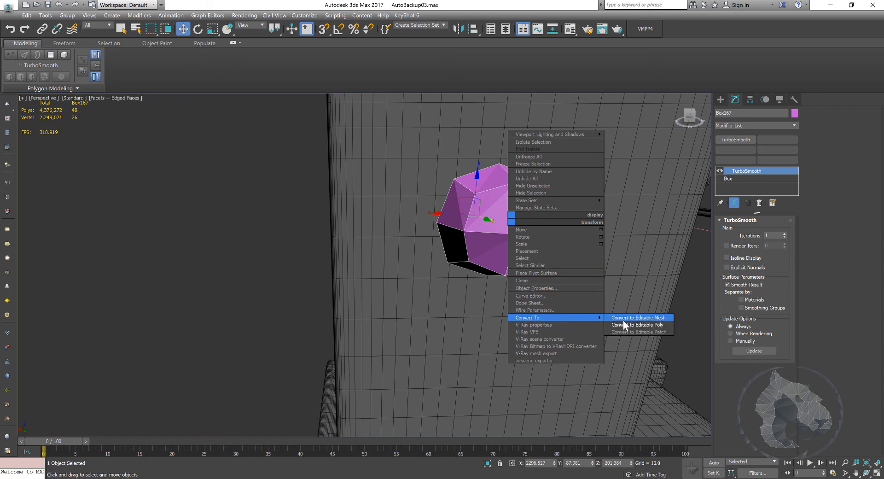
click(624, 326)
alt+middle_drag(550, 327, 566, 297)
Delete the polygons on the half of the rounded shape facing the upper block, leaving an open half-dome.
key(alt+w)
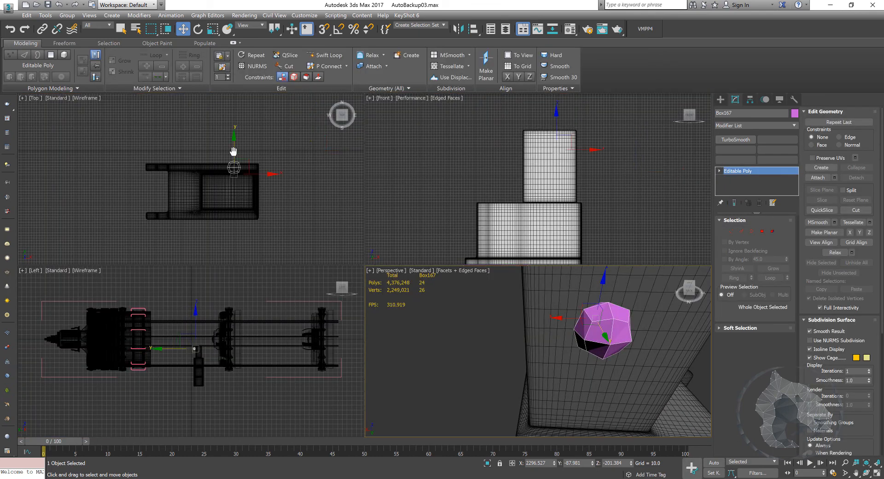
middle_drag(233, 152, 234, 163)
key(alt+w)
key(z)
middle_drag(423, 258, 403, 254)
scroll(404, 254, down, 6)
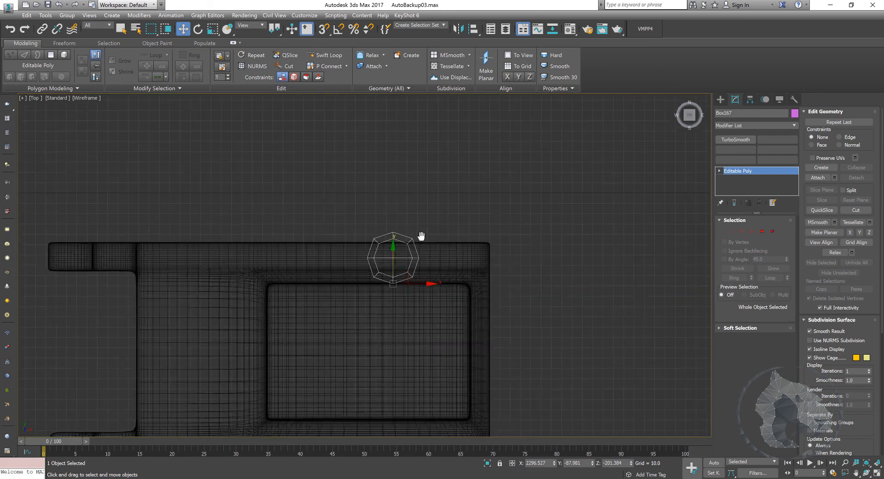
scroll(423, 243, up, 3)
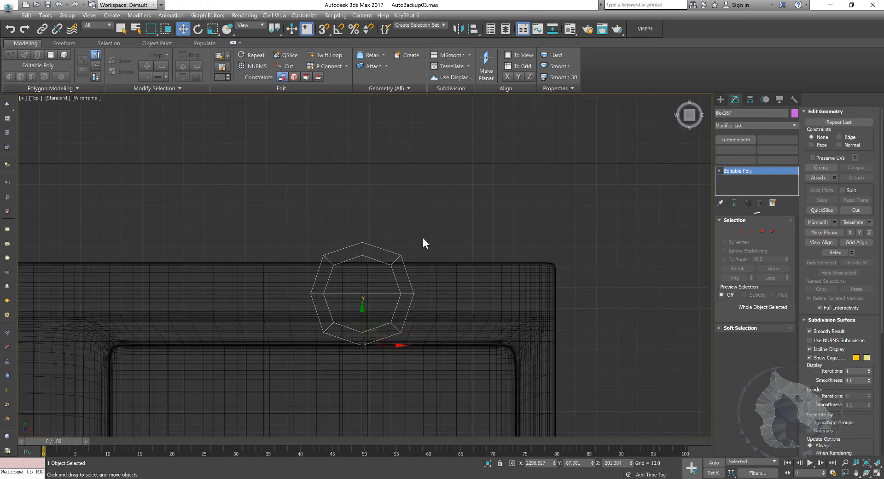
click(763, 231)
middle_drag(418, 276, 424, 252)
key(alt+w)
alt+middle_drag(599, 325, 543, 314)
key(alt+w)
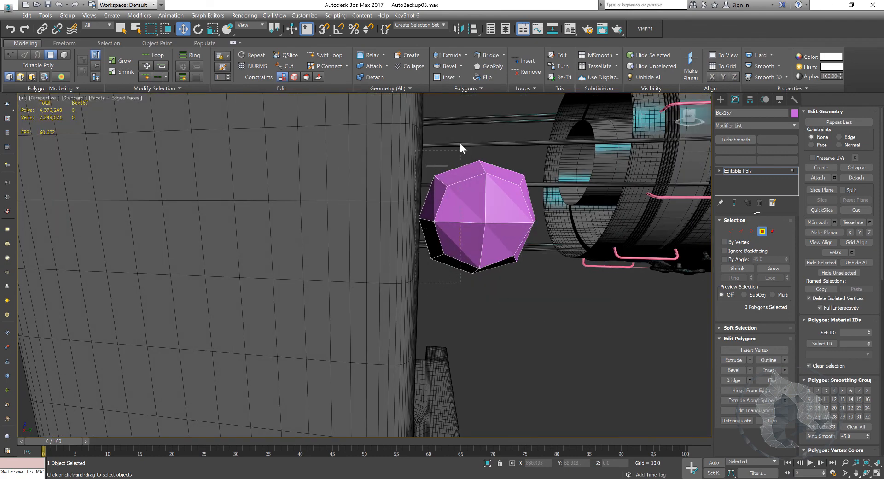
drag(460, 144, 463, 140)
key(Delete)
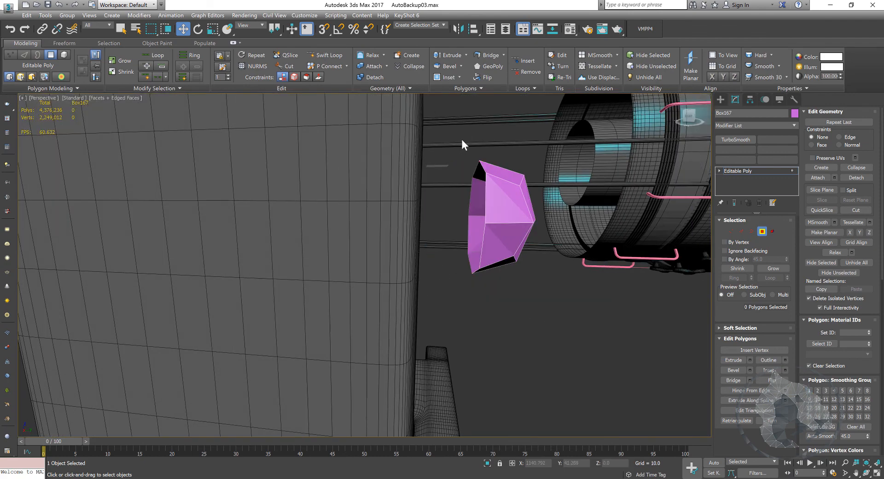
click(762, 232)
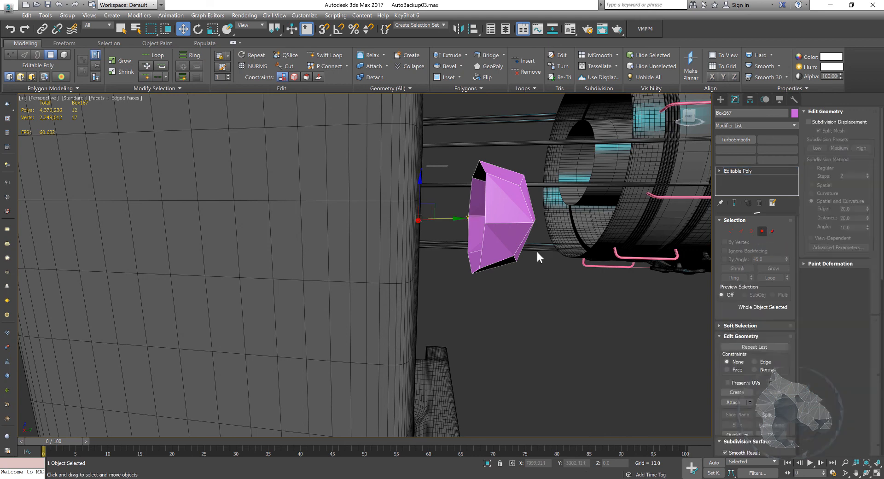
Center the half-dome's pivot to the object.
alt+middle_drag(537, 251, 513, 241)
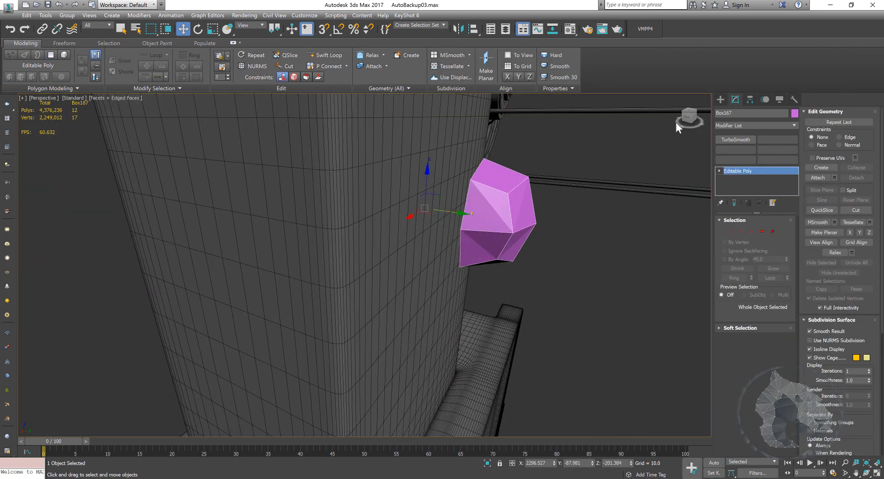
click(751, 103)
click(743, 156)
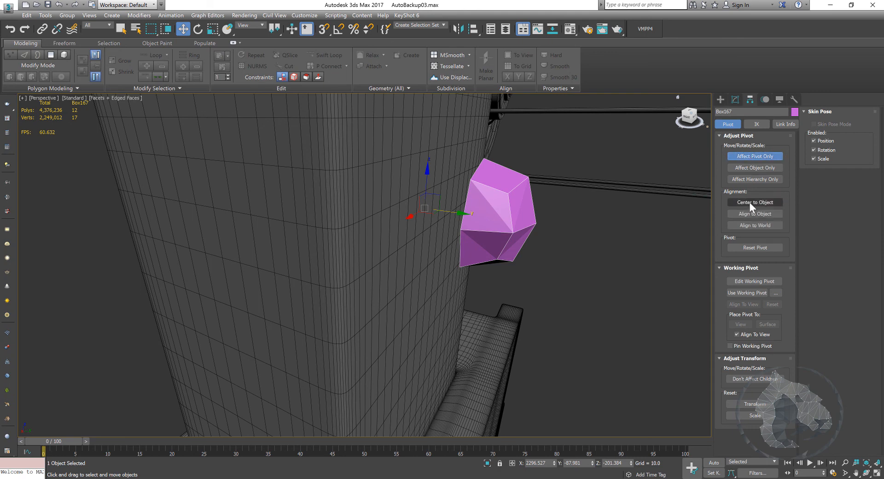
click(752, 202)
click(726, 94)
Move the half-dome along Y to about -75.3, against the upper block's side face.
alt+middle_drag(553, 225, 536, 223)
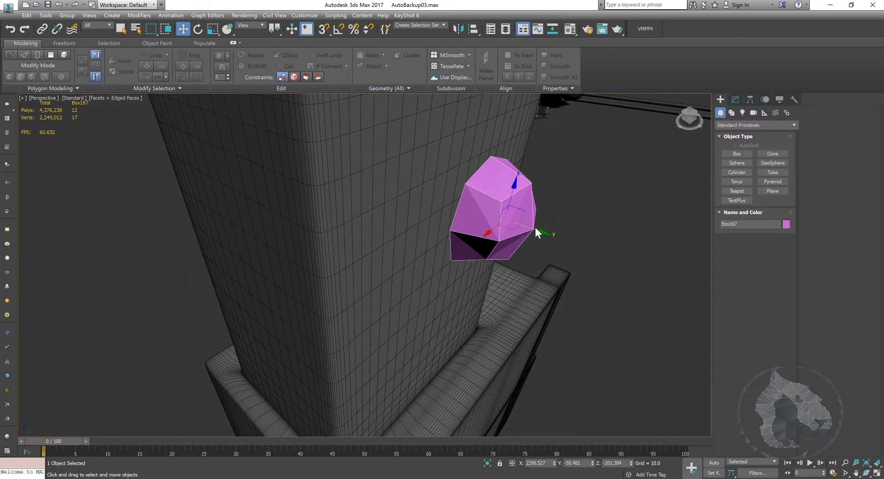
click(536, 232)
click(533, 230)
drag(537, 232, 487, 217)
alt+middle_drag(569, 301, 530, 291)
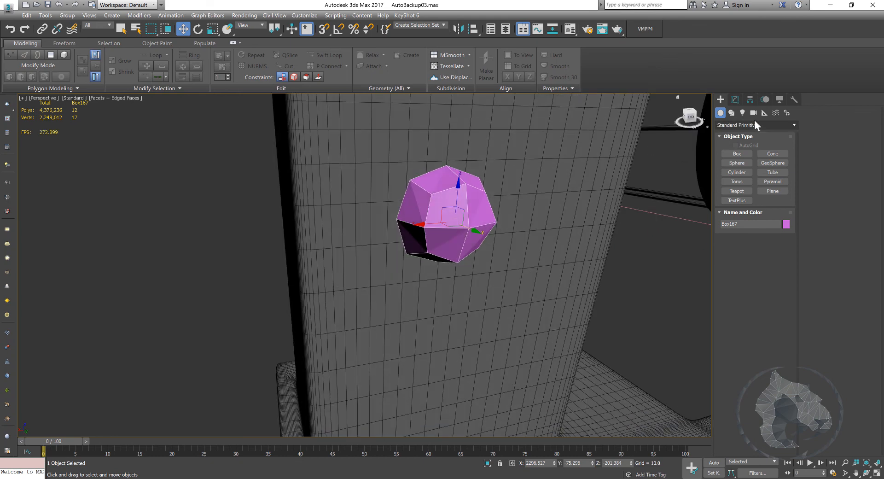
Enable NURMS subdivision on the half-dome with 2 display iterations.
click(735, 100)
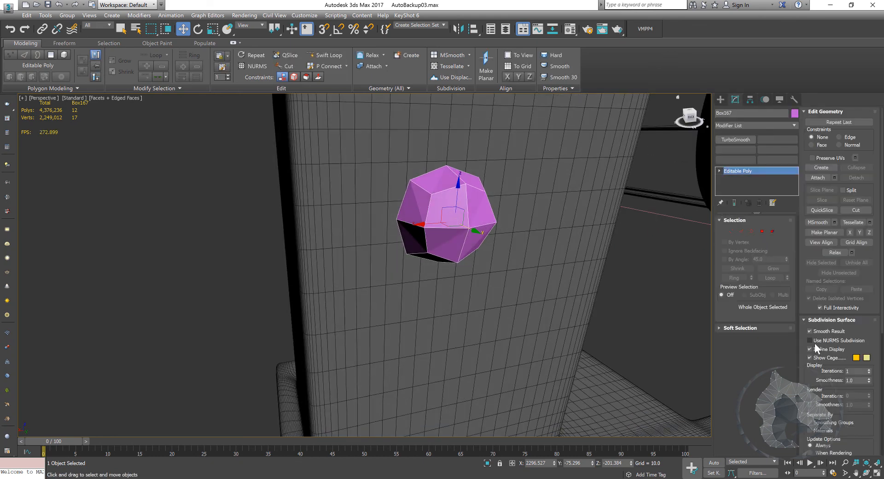
click(810, 340)
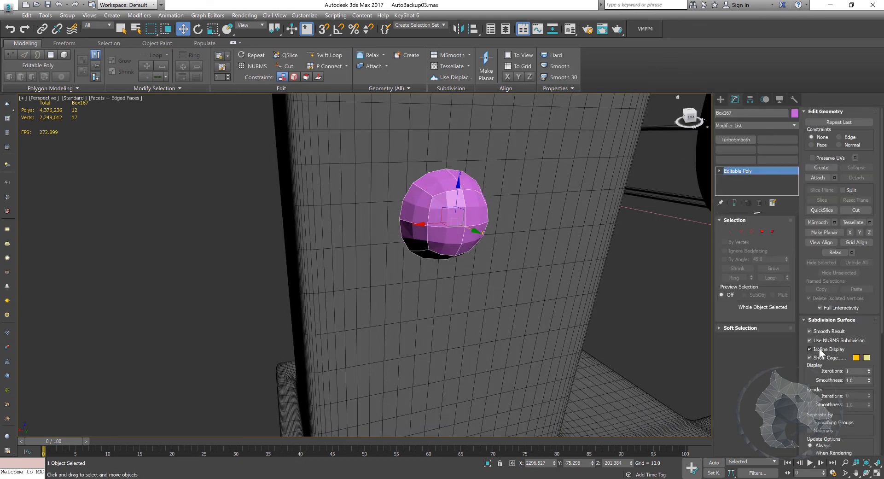
click(869, 369)
Change the half-dome's NURMS cage colours to blue for the first swatch and red for the second.
click(856, 357)
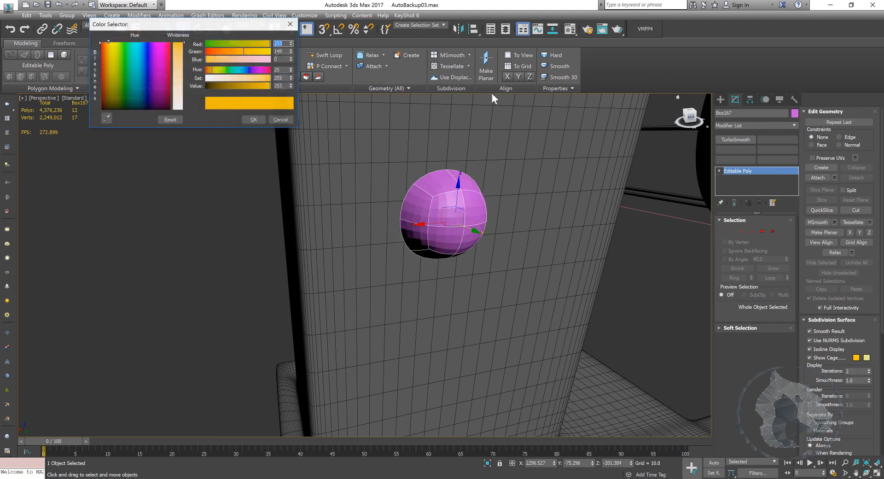
drag(164, 48, 174, 41)
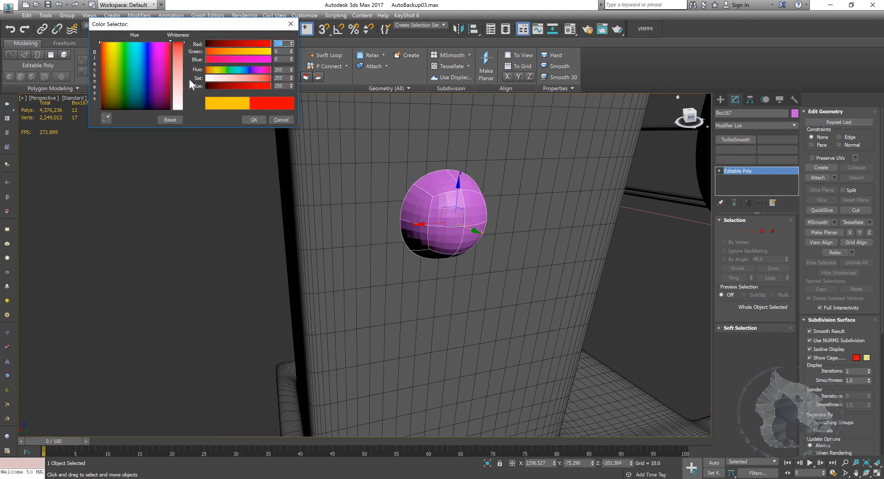
click(137, 46)
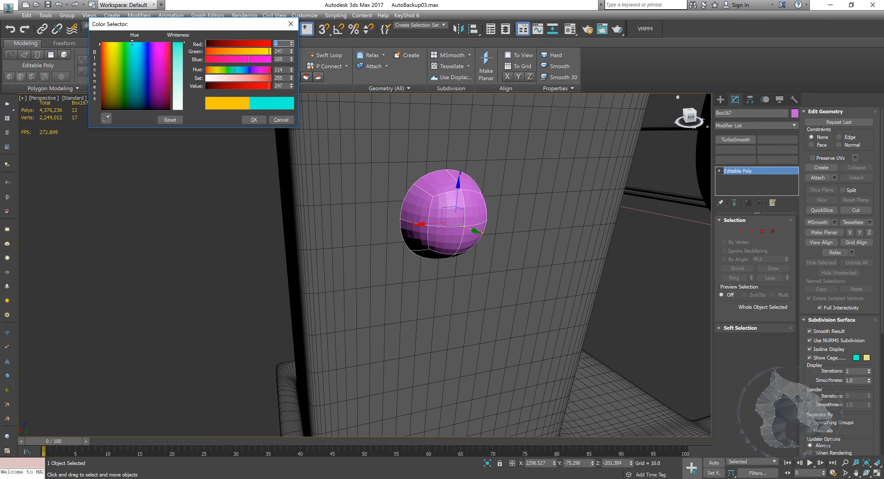
click(148, 43)
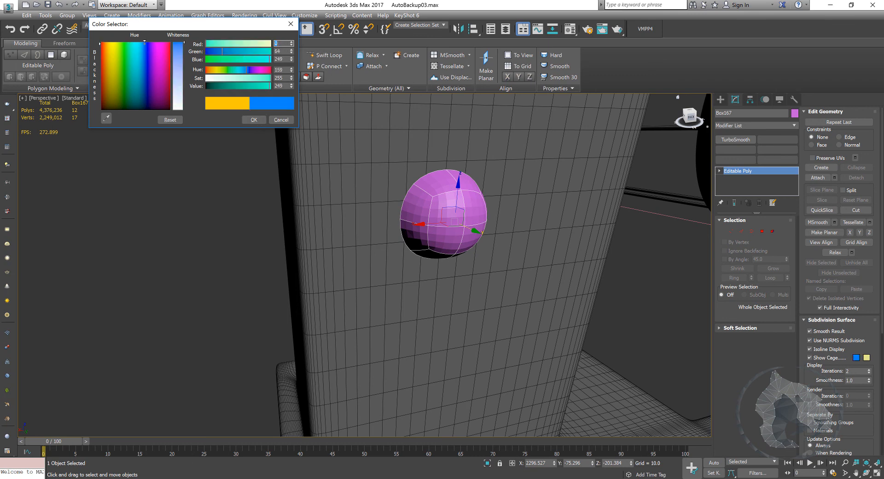
click(253, 119)
click(864, 360)
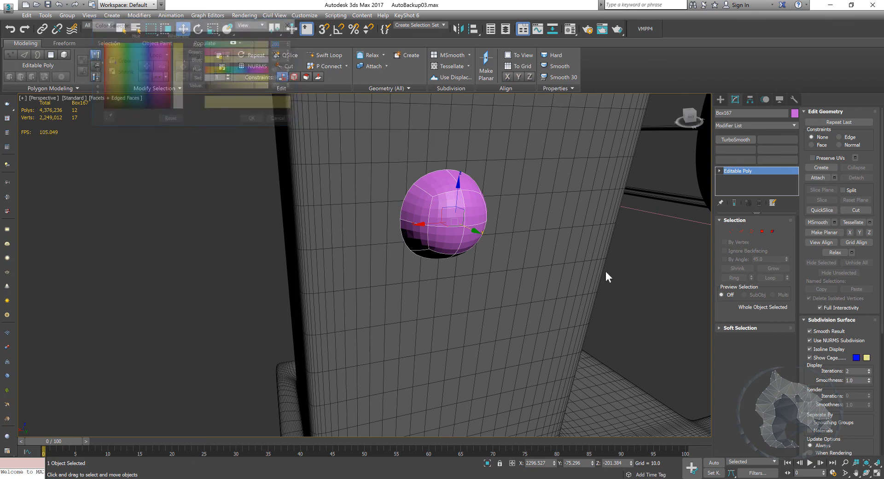
mouse_move(166, 49)
mouse_down()
mouse_move(173, 42)
mouse_move(173, 68)
mouse_move(179, 42)
mouse_up()
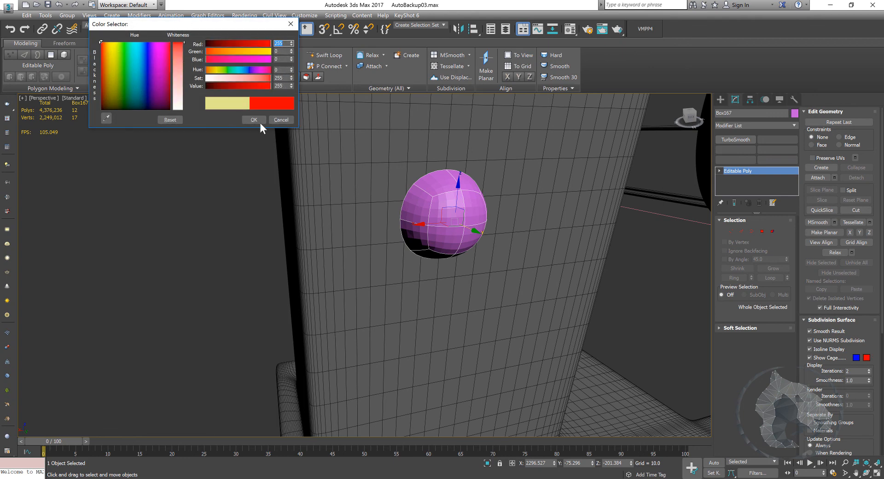
click(253, 120)
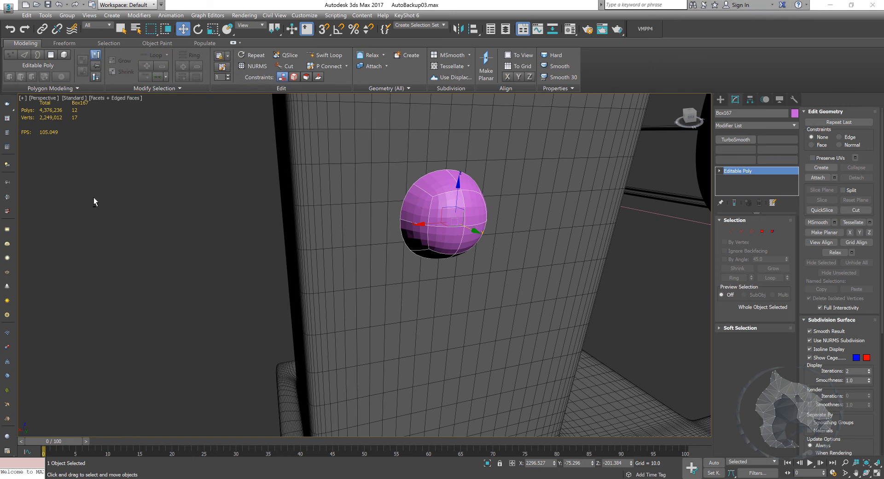
Extend the half-dome's open border outward by scaled extrusion, forming a flat flange of two rings around the dome.
alt+middle_drag(294, 231, 331, 238)
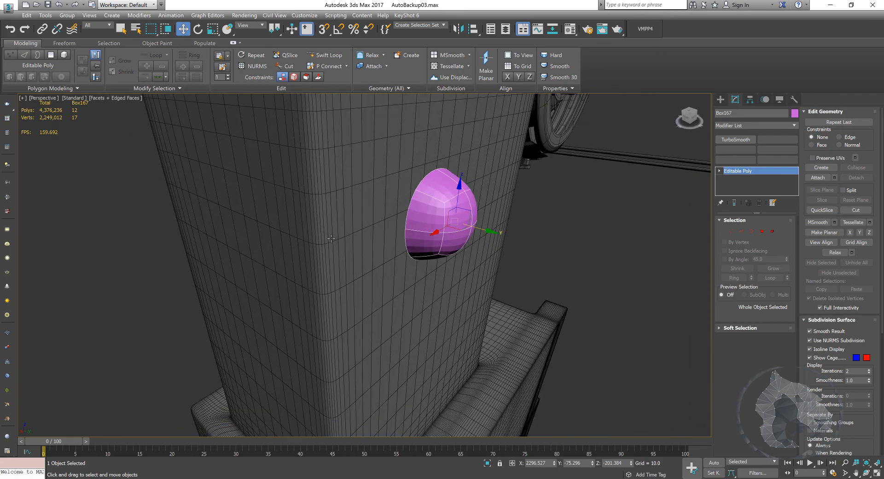
click(752, 231)
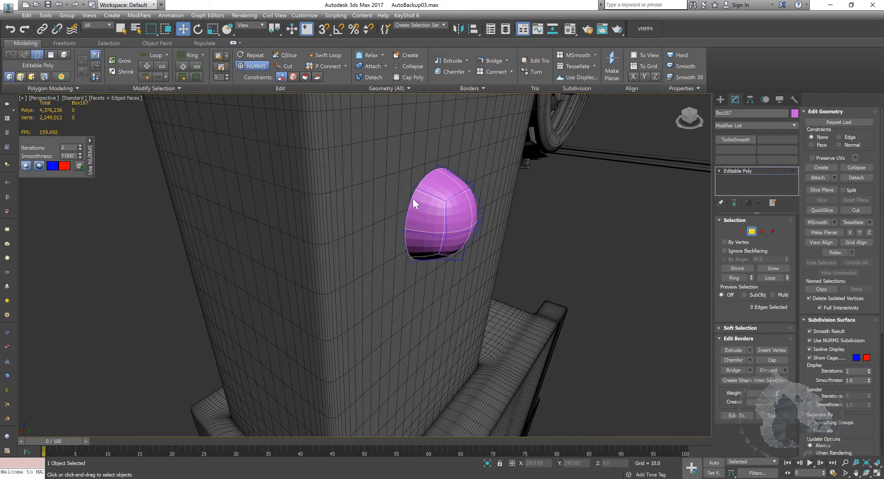
click(412, 234)
alt+middle_drag(413, 234, 483, 263)
key(r)
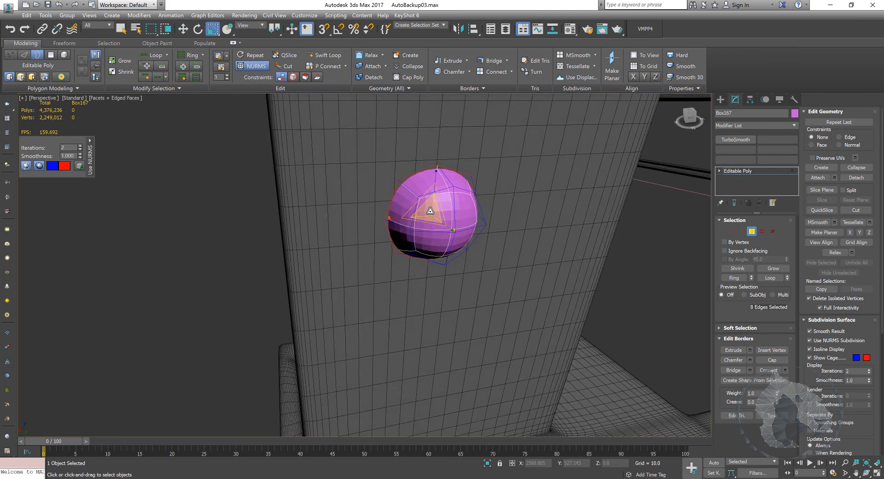
drag(430, 211, 447, 206)
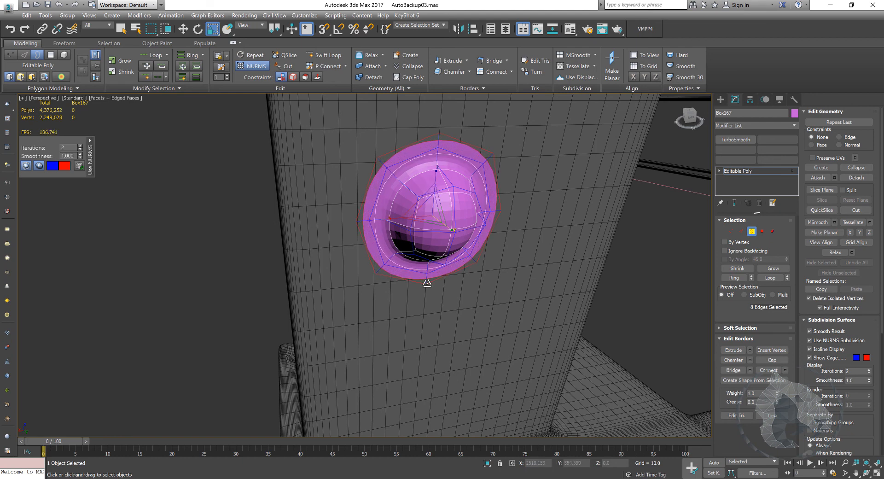
alt+middle_drag(426, 282, 440, 289)
Move the flange's border along Y to about -84.7 and extend it outward by one more ring.
key(w)
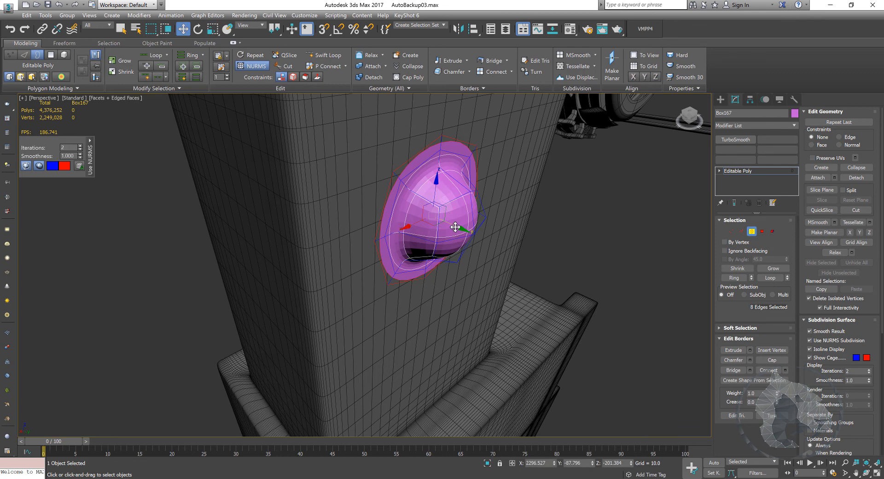
drag(455, 227, 440, 208)
key(r)
key(w)
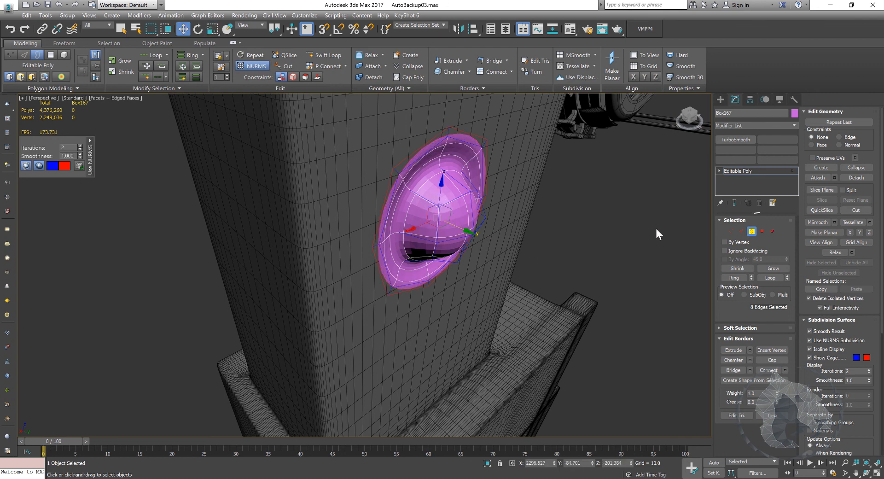
Finish editing the border and set the flanged dome's NURMS display iterations to 3.
click(752, 232)
key(z)
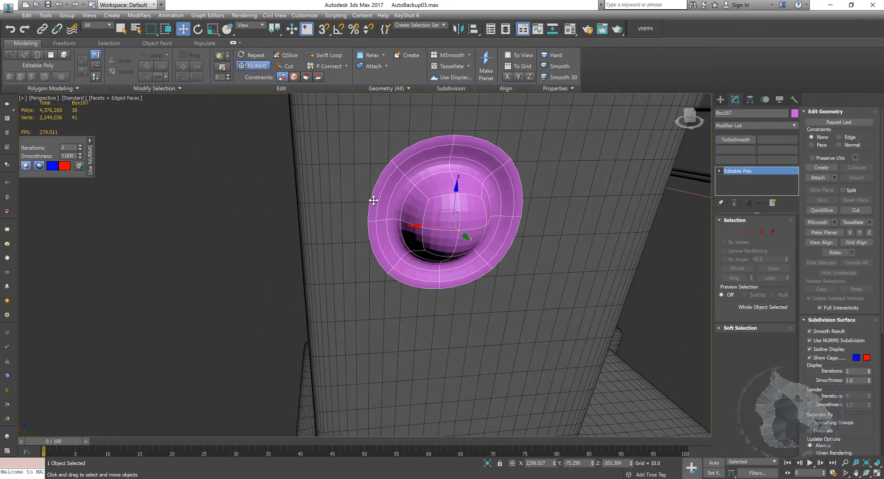
click(870, 370)
mouse_move(407, 276)
alt+middle_down()
mouse_move(423, 274)
mouse_move(411, 272)
alt+middle_up()
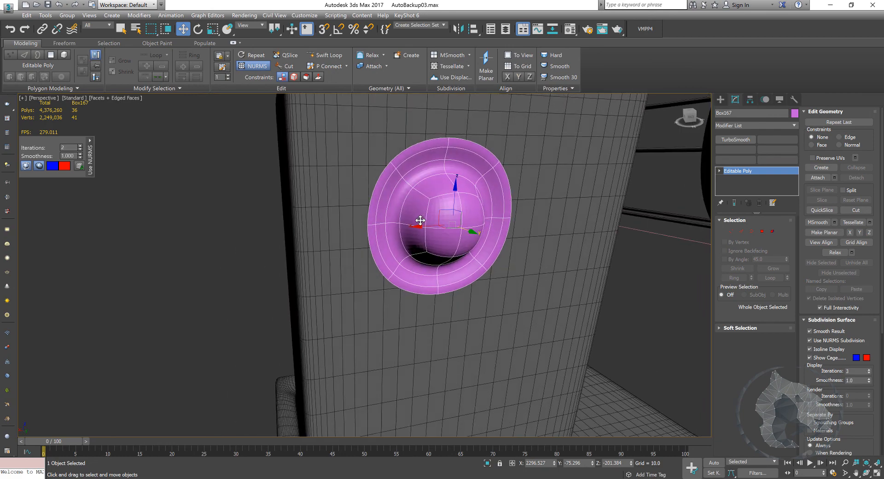
Scale the flanged dome to about 77.5% in its local X and Y and about 47.5% in depth.
alt+middle_drag(440, 236, 452, 269)
key(r)
drag(496, 236, 486, 236)
alt+middle_drag(486, 235, 458, 255)
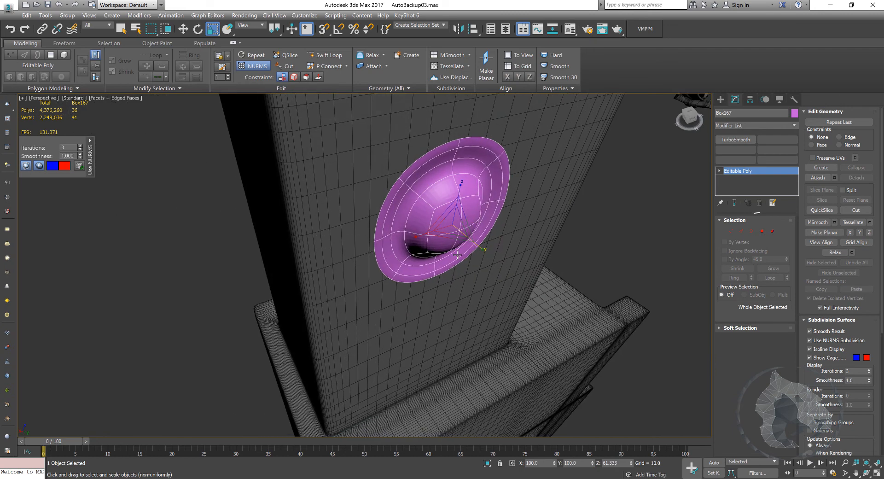
drag(418, 236, 451, 230)
key(ctrl+z)
alt+middle_drag(456, 287, 436, 275)
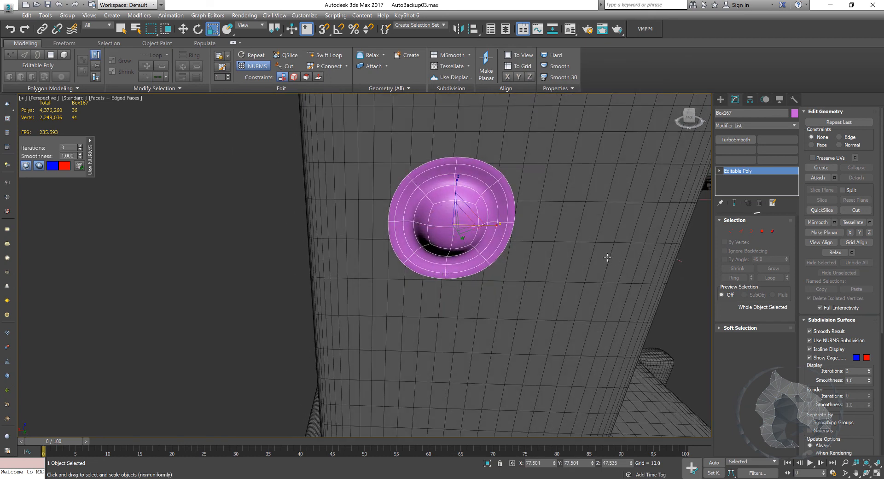
Assign the material "base" to the flanged dome.
key(w)
alt+middle_drag(554, 247, 524, 240)
key(m)
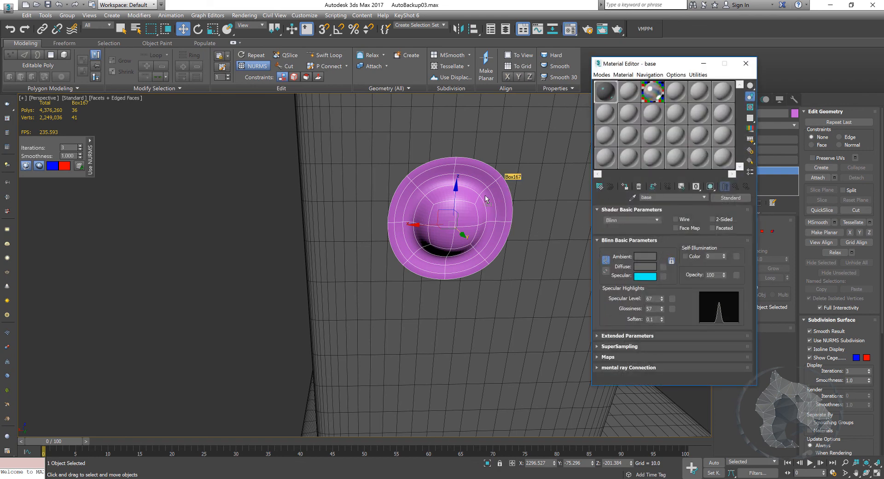
drag(486, 196, 485, 196)
click(745, 64)
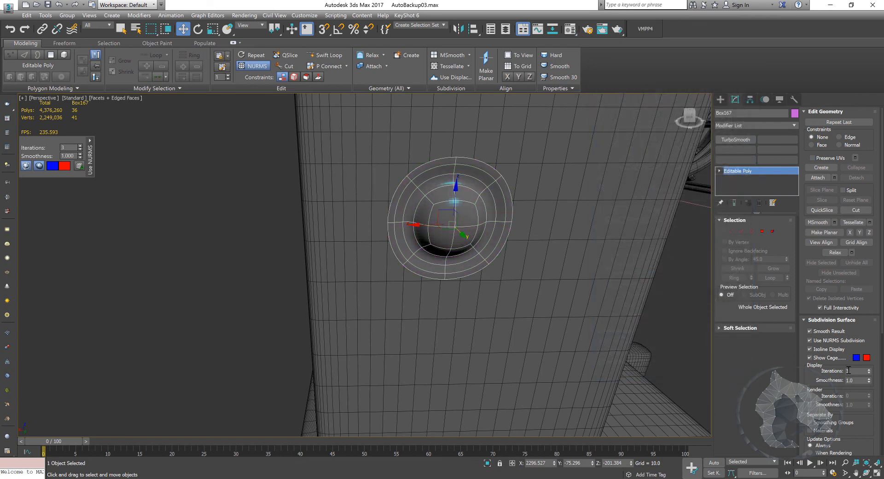
Raise the flanged dome's display iterations to 4 and set its object colour to black.
alt+middle_drag(549, 326, 497, 288)
click(604, 298)
click(440, 225)
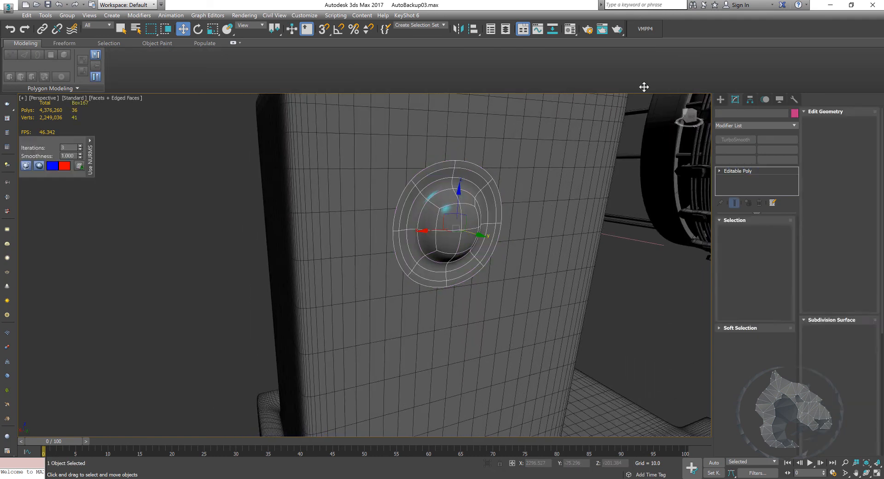
click(796, 114)
click(512, 263)
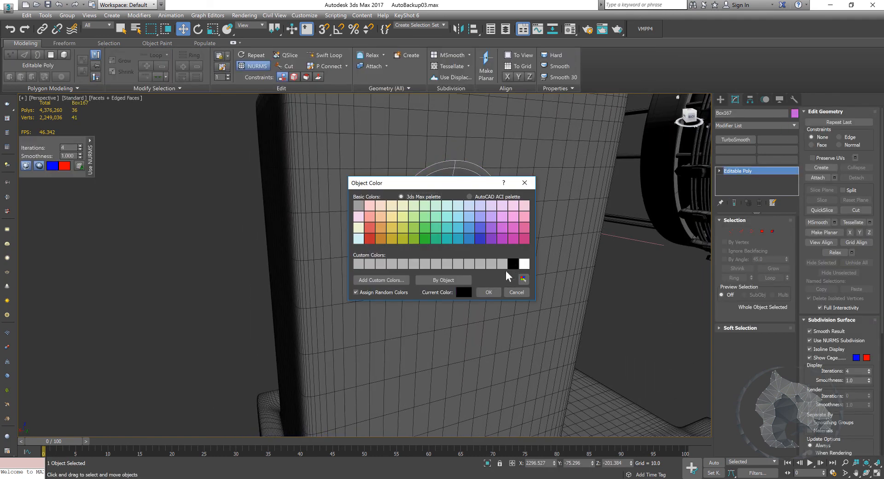
click(489, 292)
Move the flanged dome along Y to about -82.0, against the block's wall, and up to Z about -186.5.
alt+middle_drag(595, 304, 411, 221)
drag(448, 215, 433, 213)
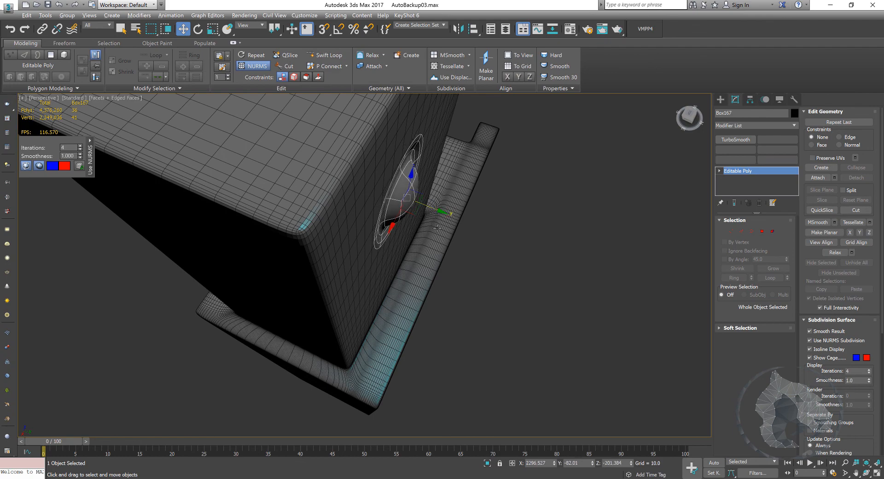
alt+middle_drag(437, 228, 392, 178)
drag(407, 158, 354, 159)
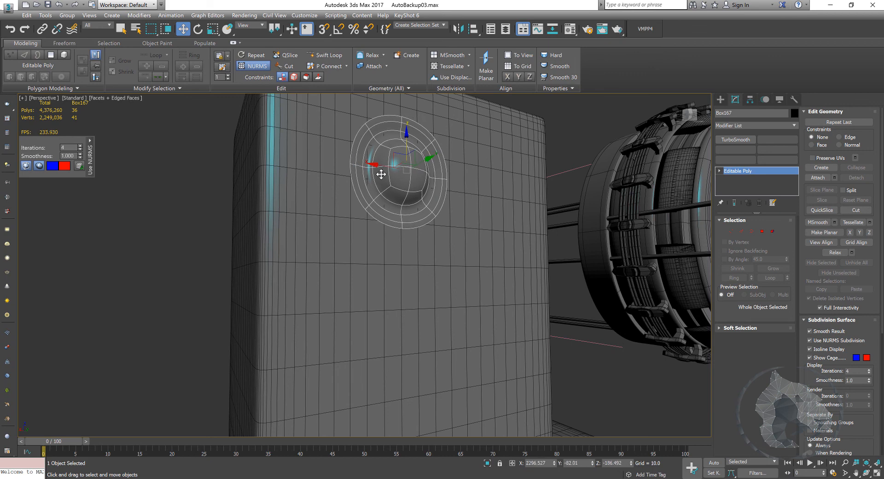
Scale the dome uniformly to about 51% and move it near the upper outer corner of the block's side wall.
key(r)
drag(403, 169, 401, 188)
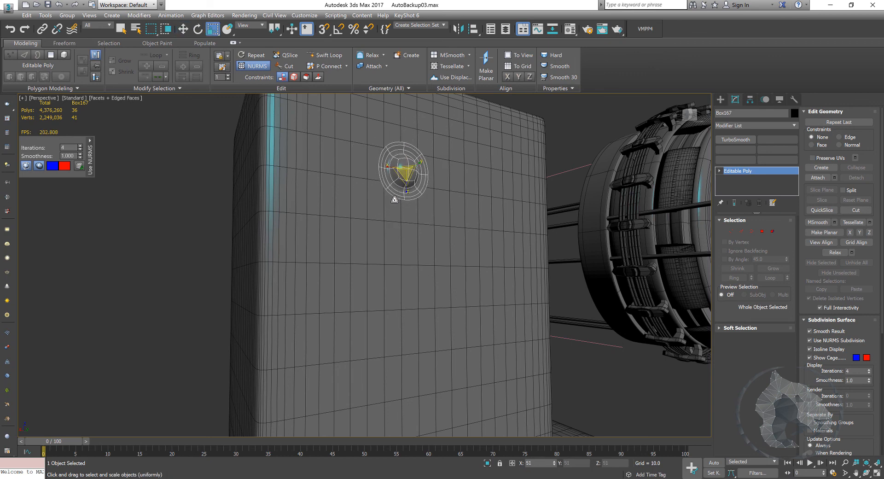
key(w)
alt+middle_drag(418, 168, 401, 223)
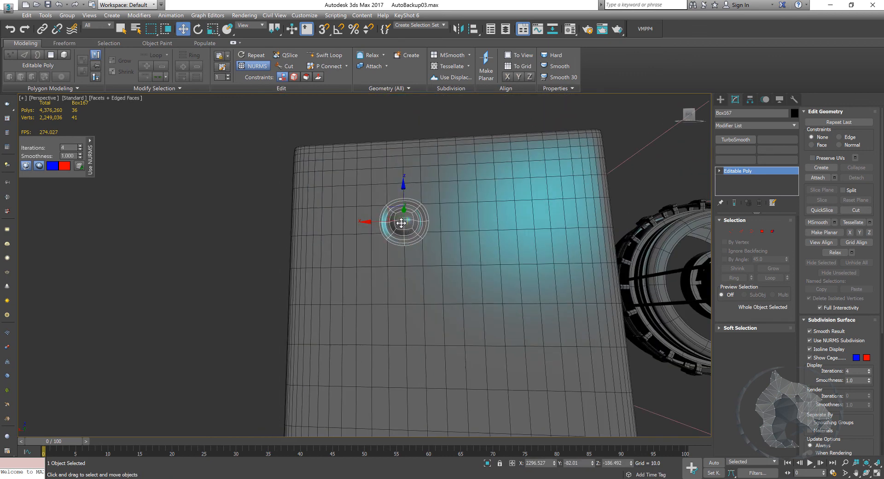
drag(401, 223, 325, 155)
Turn off the edged-faces display and bring the whole stepped box into view to check the dome's placement.
click(182, 171)
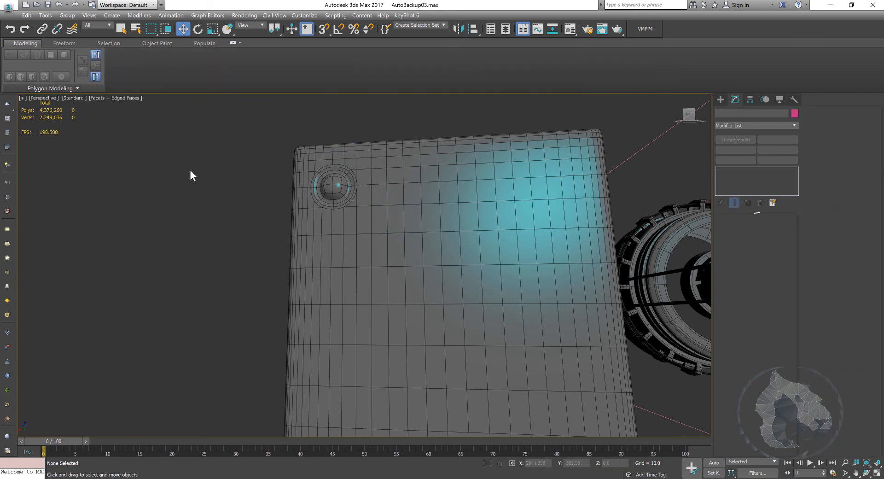
key(F4)
mouse_move(222, 206)
alt+middle_down()
mouse_move(192, 213)
mouse_move(160, 203)
mouse_move(225, 190)
alt+middle_up()
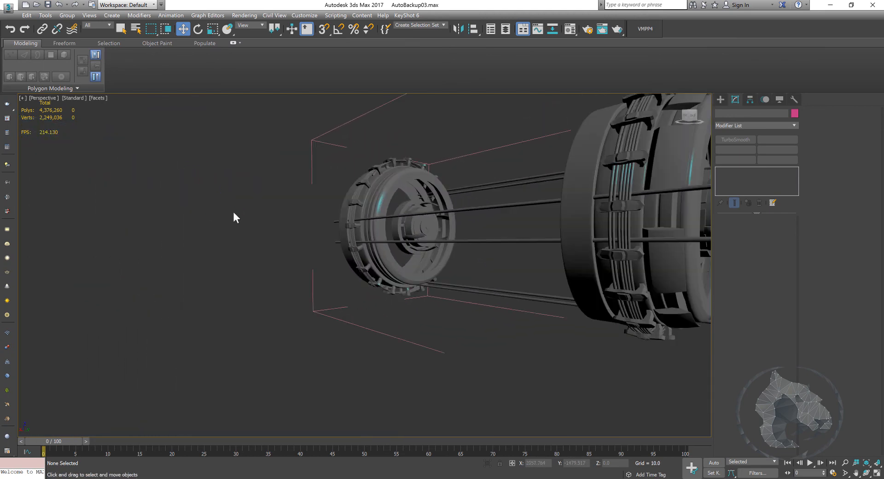
scroll(233, 217, down, 5)
click(247, 221)
scroll(253, 226, up, 5)
middle_drag(253, 225, 215, 236)
scroll(216, 236, up, 3)
Move the small dome along X by about -12, further in from the wall's edge.
click(329, 176)
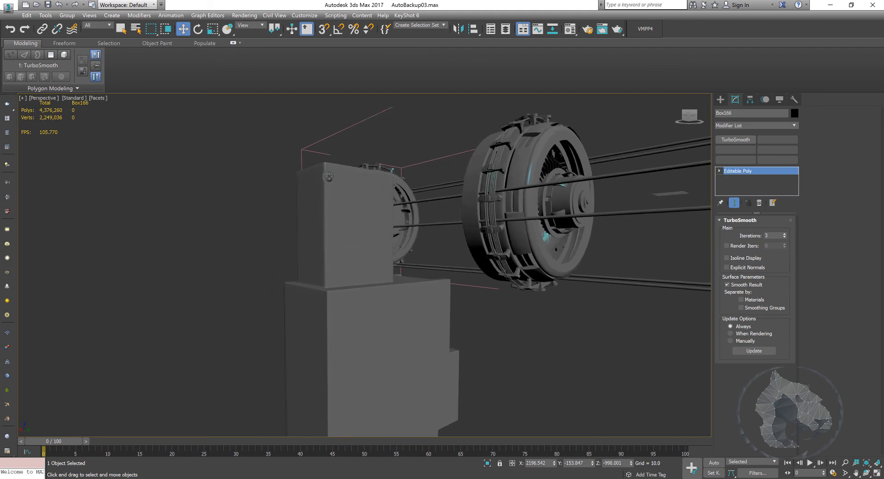
alt+middle_drag(328, 176, 302, 186)
drag(297, 177, 302, 179)
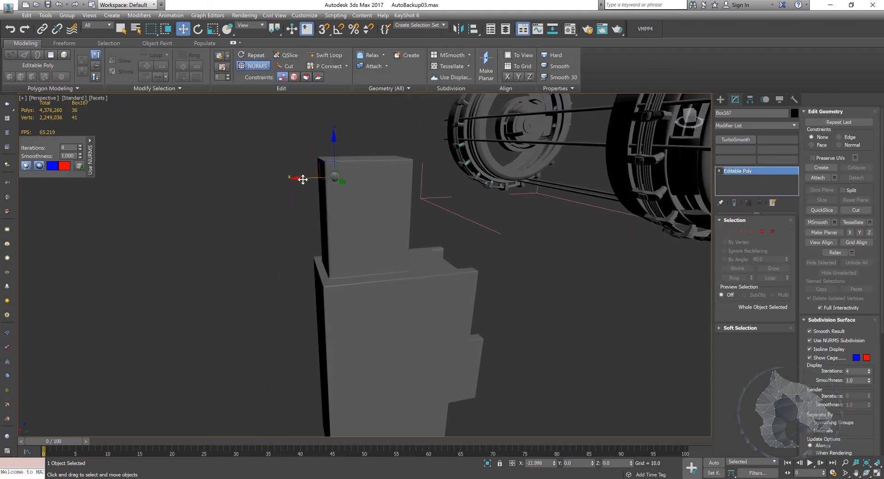
click(265, 233)
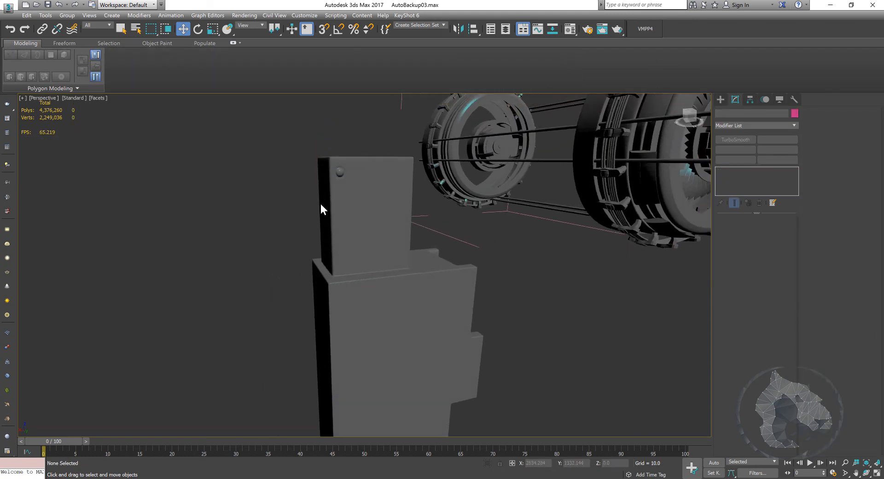
Try copying the dome about -146.3 along X to the wall's opposite upper corner, and delete the copy.
click(341, 175)
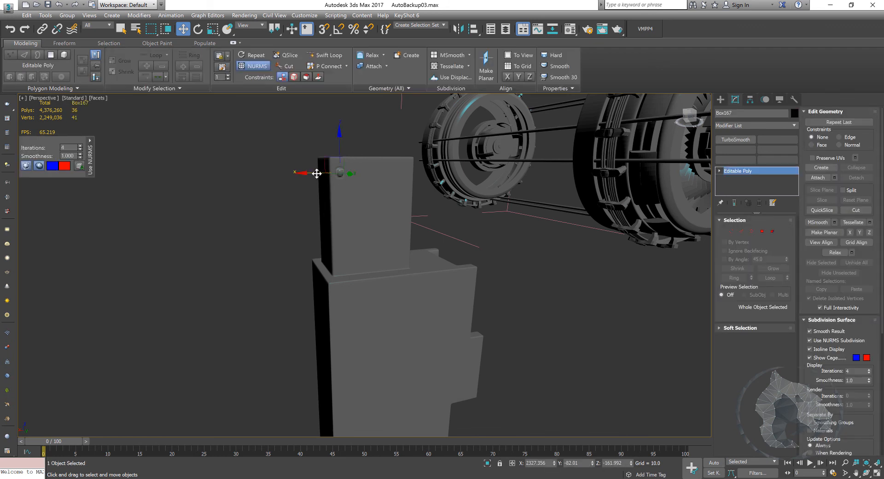
shift+drag(317, 173, 379, 175)
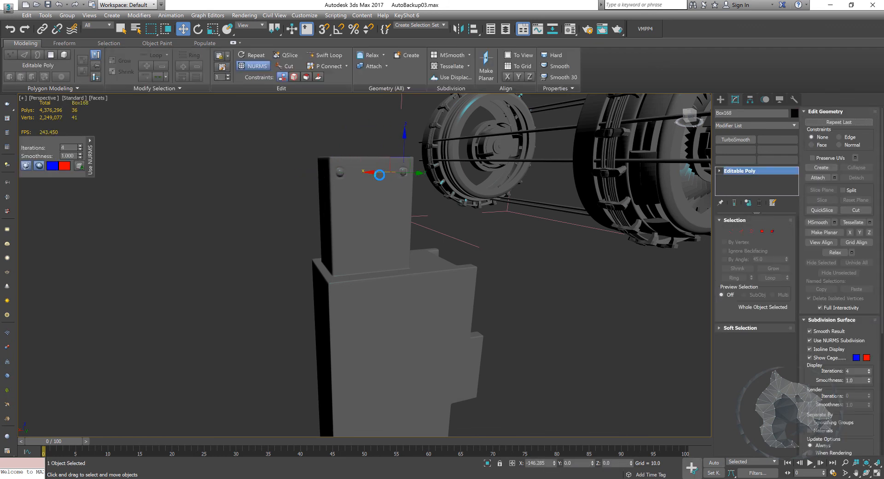
click(441, 280)
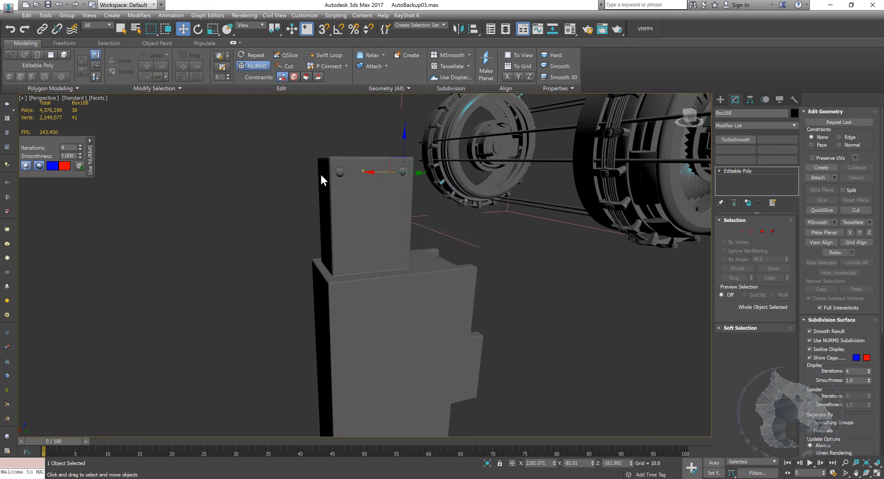
key(Delete)
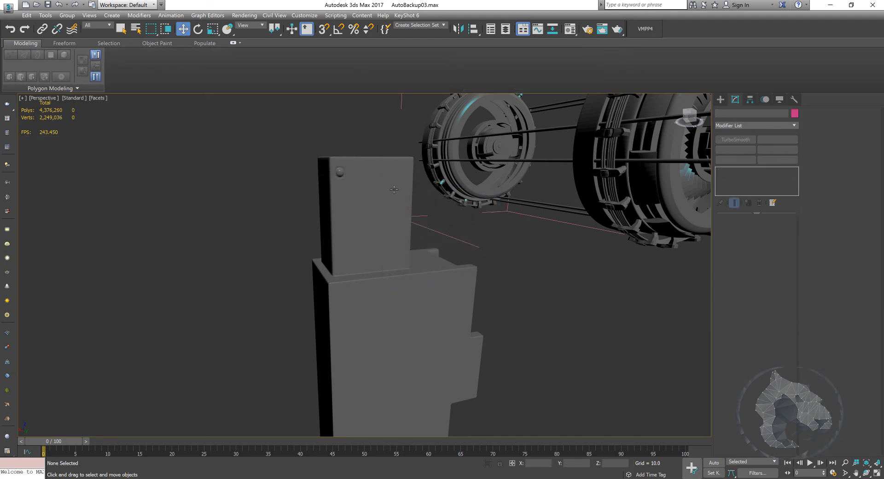
Copy the small dome along X to the opposite upper corner of the narrow block's side wall.
click(343, 176)
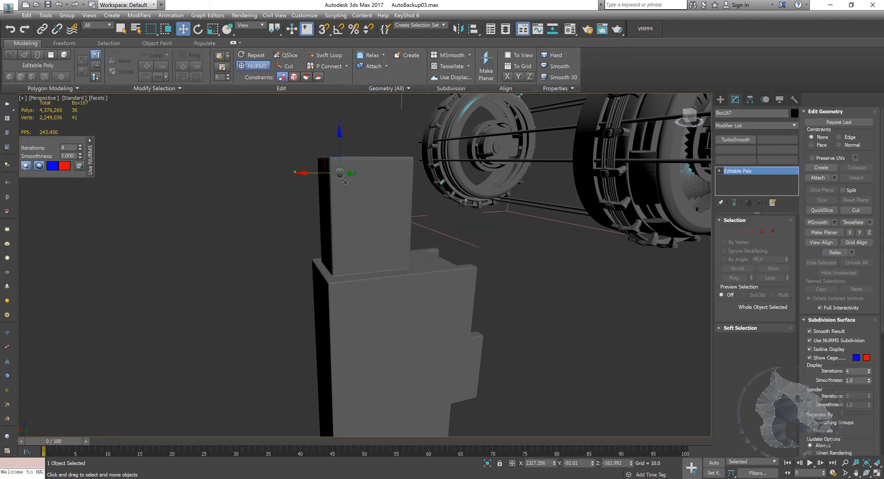
mouse_move(311, 173)
shift+mouse_down()
mouse_move(364, 175)
mouse_move(369, 191)
shift+mouse_up()
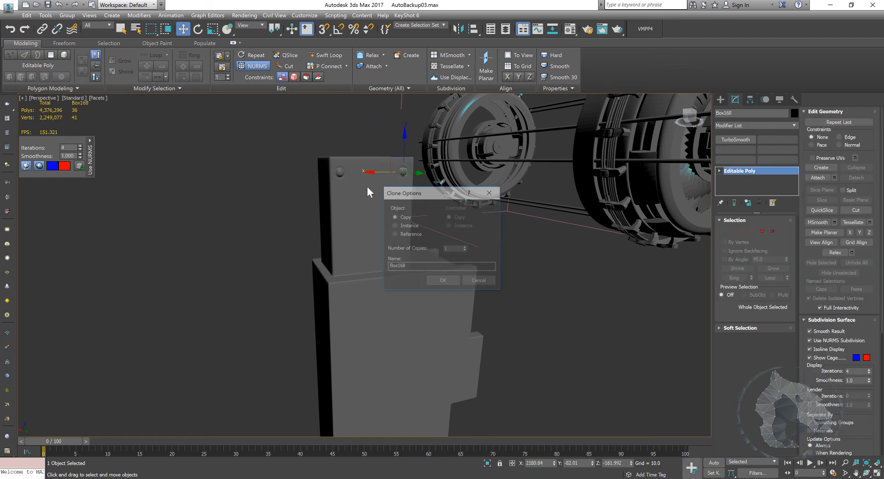
click(433, 281)
Try copying the two upper domes down to the wall's lower corners as independent copies, and remove those copies.
ctrl+click(341, 172)
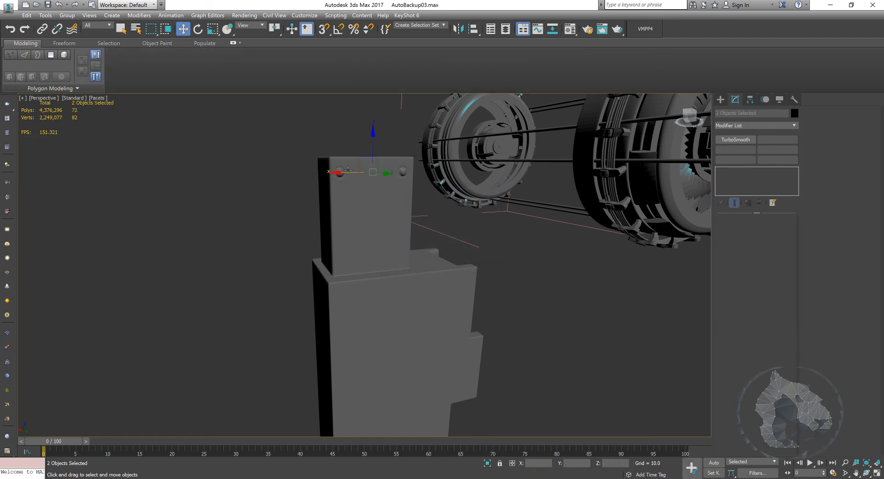
shift+drag(373, 143, 362, 231)
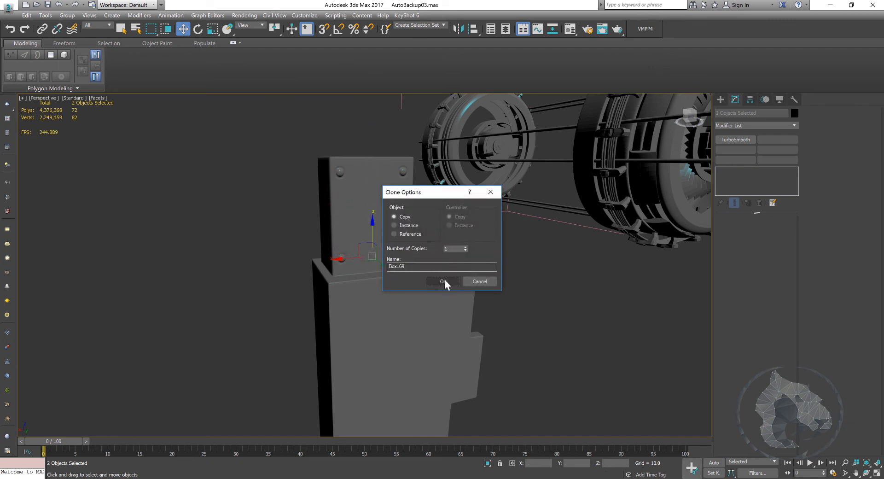
click(446, 281)
alt+middle_drag(445, 280, 395, 275)
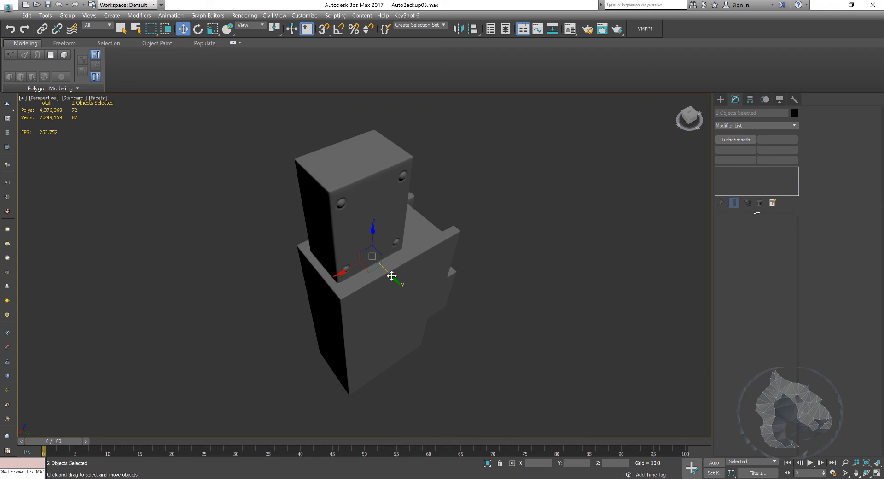
key(ctrl+d)
Clone the two upper domes straight down to the narrow block's lower corners as instances.
click(403, 178)
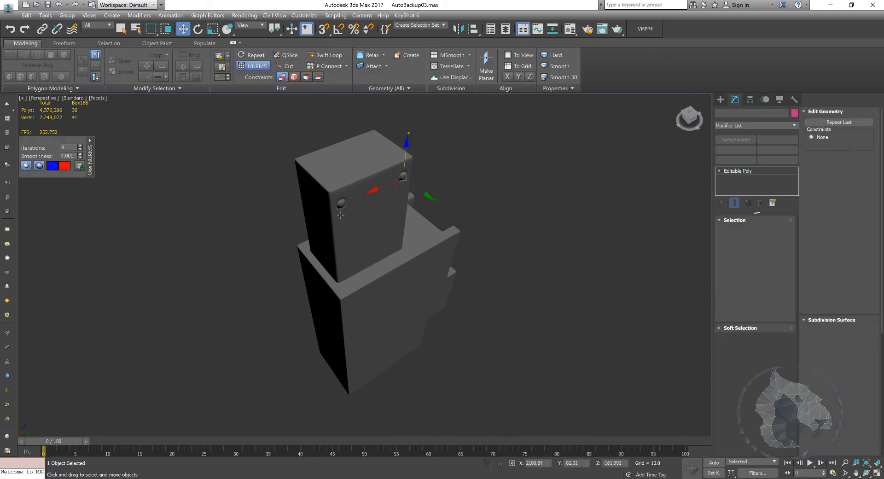
ctrl+click(342, 205)
drag(375, 168, 363, 242)
key(ctrl+v)
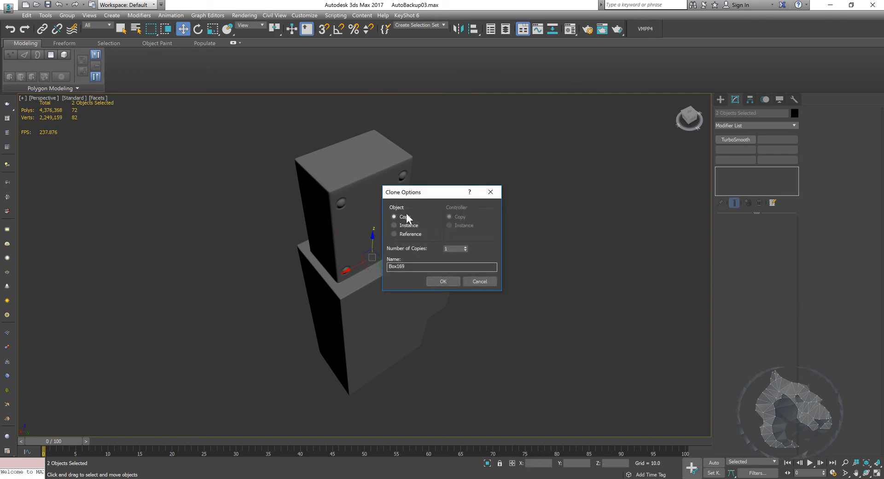
click(442, 281)
Instance the lower dome pair outward along Y for the wider block's wall and shift it below that wall's upper edge.
alt+middle_drag(438, 281, 403, 277)
shift+drag(399, 268, 419, 280)
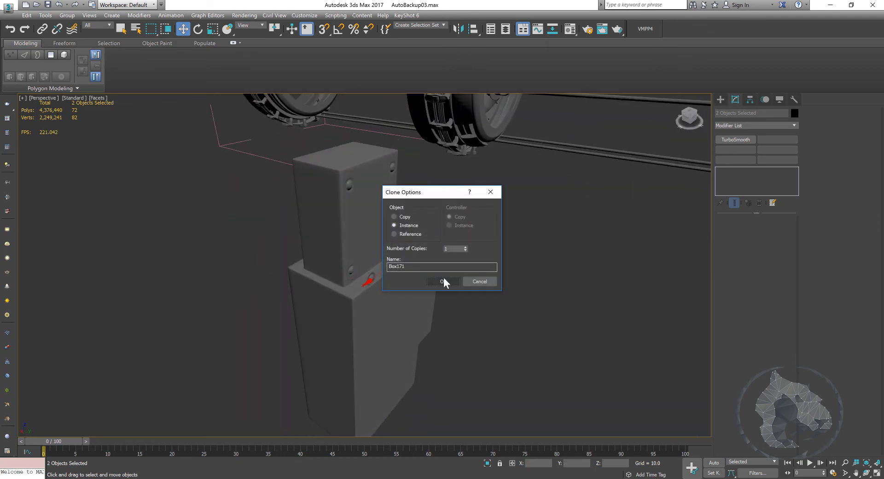
click(444, 281)
mouse_move(442, 279)
alt+middle_down()
mouse_move(387, 237)
mouse_move(398, 286)
alt+middle_up()
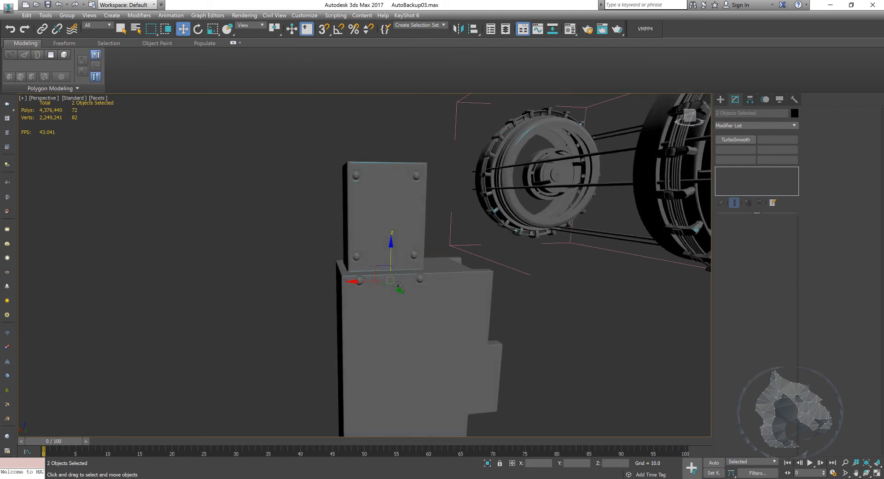
drag(391, 248, 391, 256)
drag(354, 289, 356, 290)
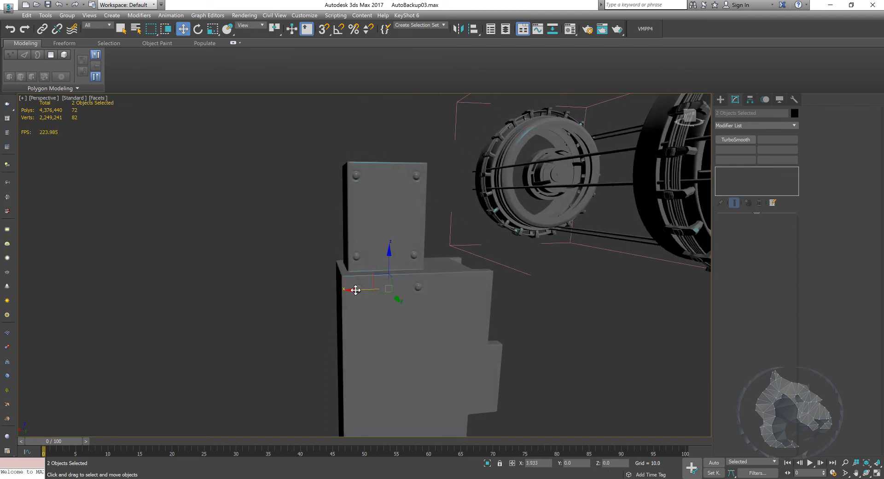
Reposition the wider wall's second dome along X and add two evenly spaced instances, forming a four-dome row along the upper edge.
key(ctrl+d)
click(414, 287)
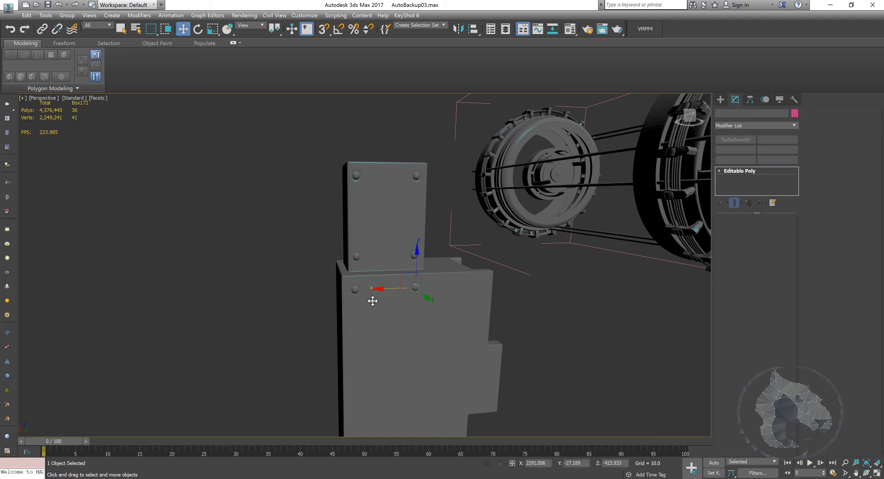
mouse_move(379, 289)
mouse_down()
mouse_move(367, 289)
mouse_move(413, 295)
mouse_up()
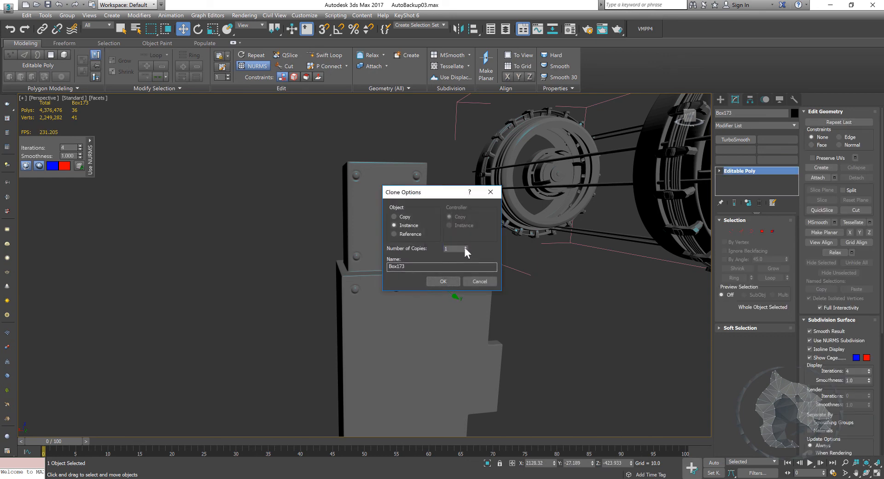
click(443, 282)
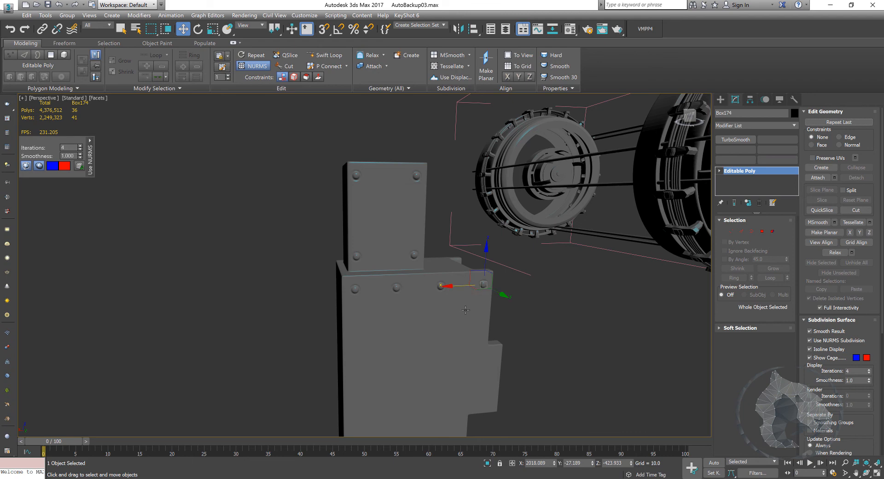
Select the row of four domes and clone it straight down as instances to form a second row mid-wall.
key(q)
ctrl+click(441, 287)
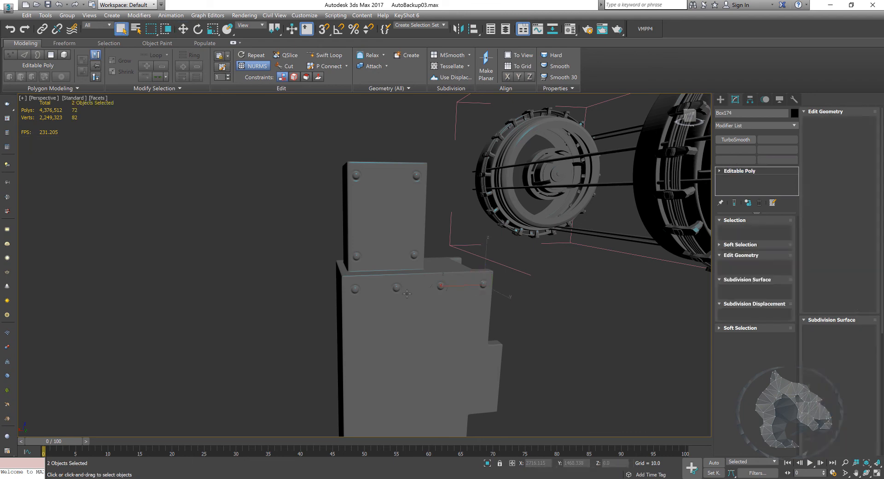
ctrl+click(397, 288)
ctrl+click(362, 287)
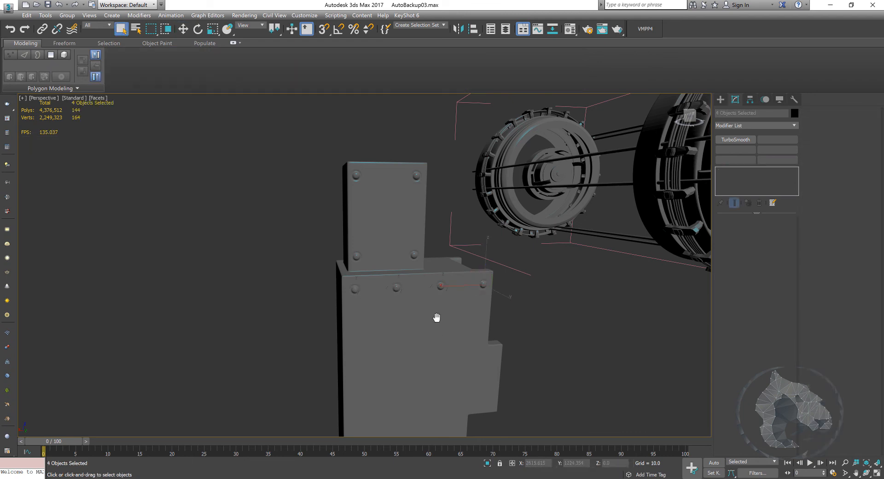
alt+middle_drag(434, 316, 419, 282)
key(w)
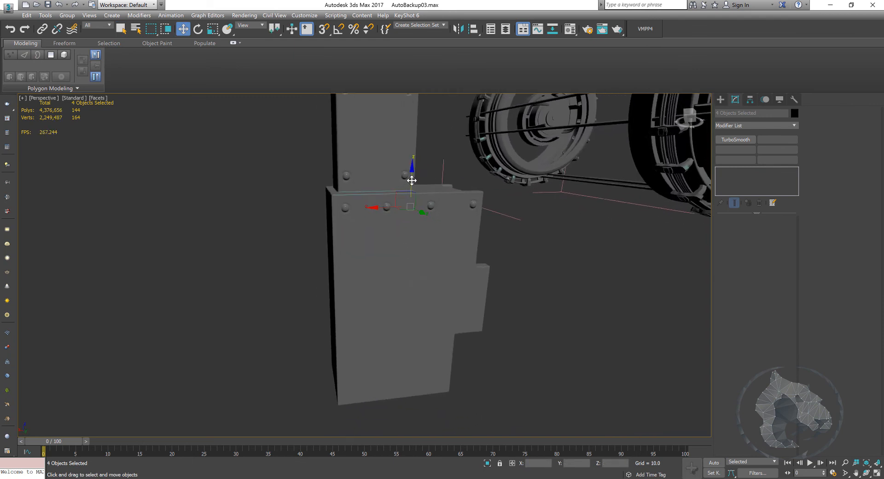
drag(408, 224, 404, 251)
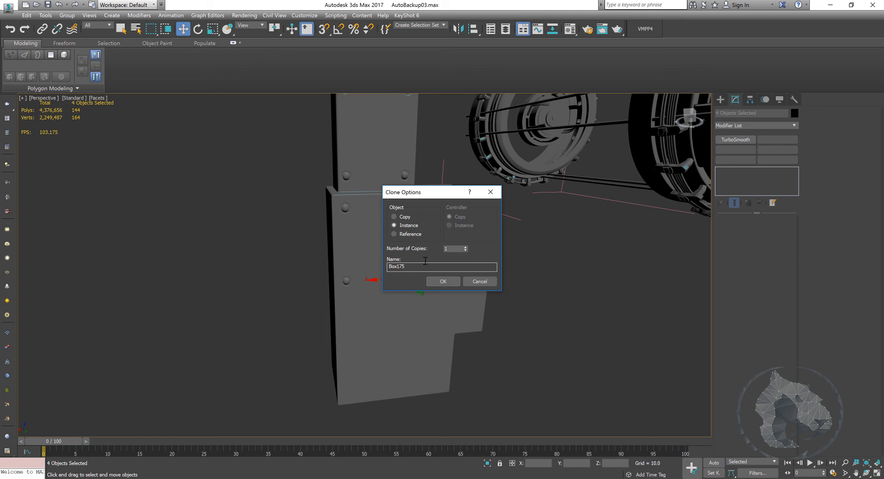
click(444, 281)
Instance the second row of four domes further down to form a third row above the lower step.
middle_drag(496, 332, 424, 243)
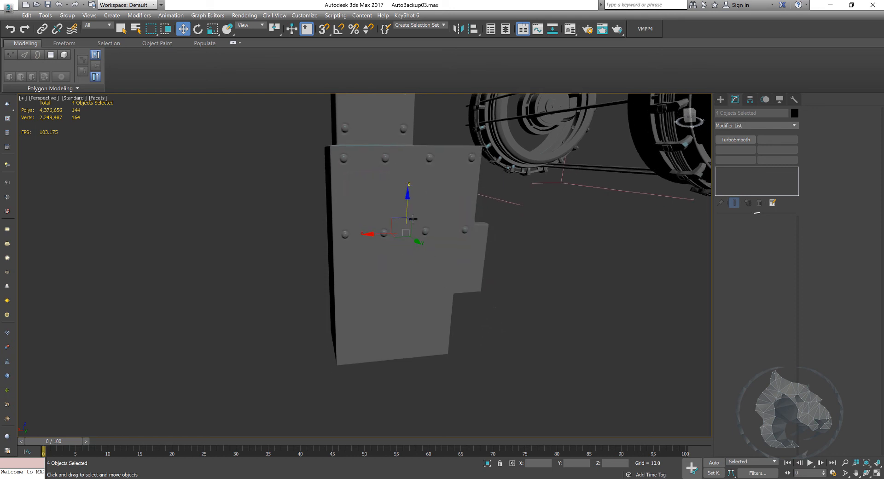
shift+drag(407, 205, 408, 272)
click(437, 281)
click(283, 293)
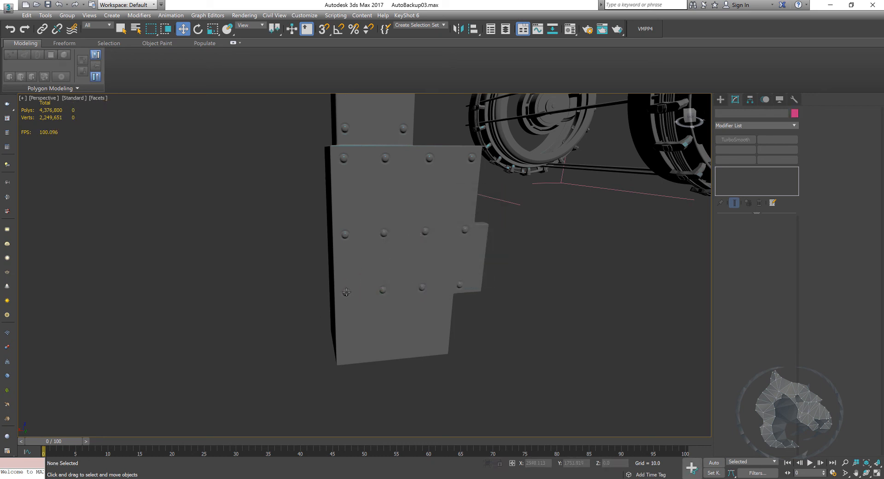
Instance the first two domes of the third row down to the wall's bottom edge.
click(346, 292)
ctrl+click(383, 290)
shift+drag(372, 267, 357, 328)
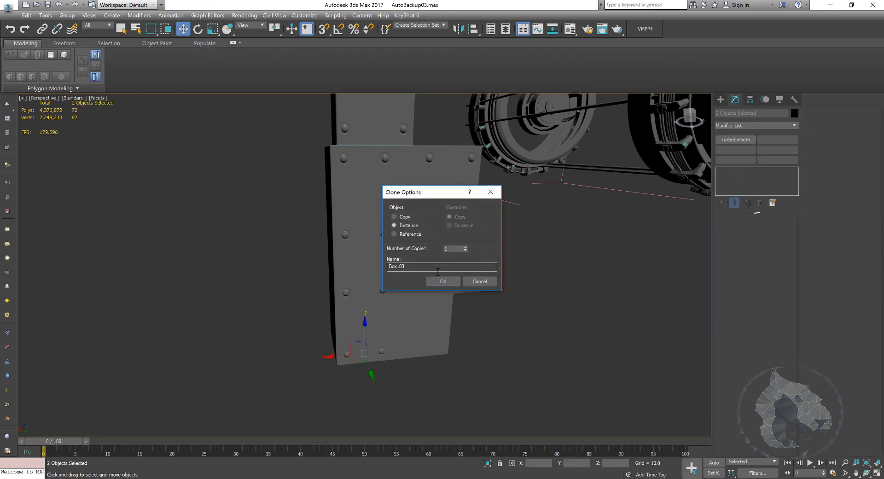
click(440, 280)
click(497, 340)
Instance the second bottom-row dome along X to place a third dome near the bottom edge's far corner.
middle_drag(505, 287, 509, 313)
click(385, 367)
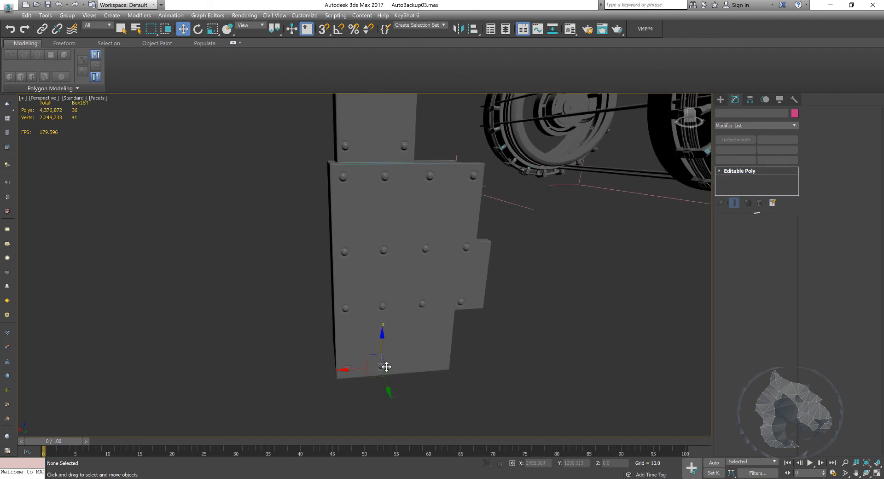
shift+drag(354, 370, 389, 371)
click(447, 280)
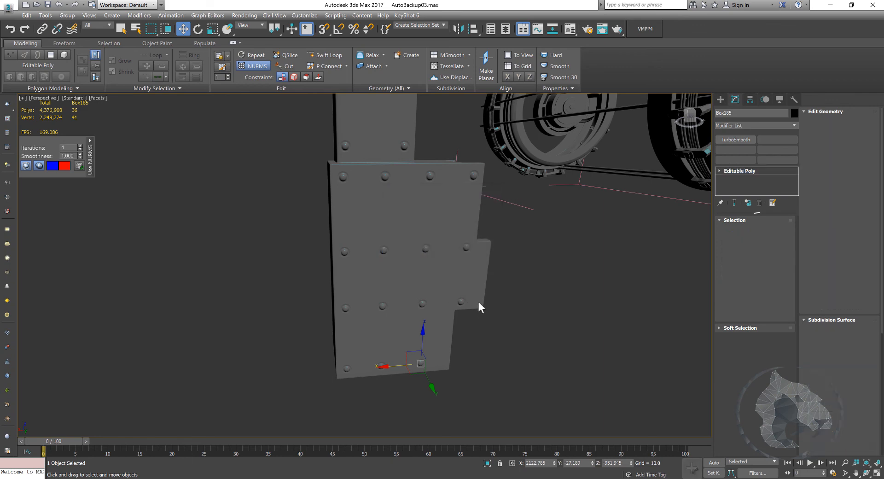
In the Top view, select the fifteen domes of the wide block and move them about -18 along Y onto its wall.
alt+middle_drag(479, 302, 402, 268)
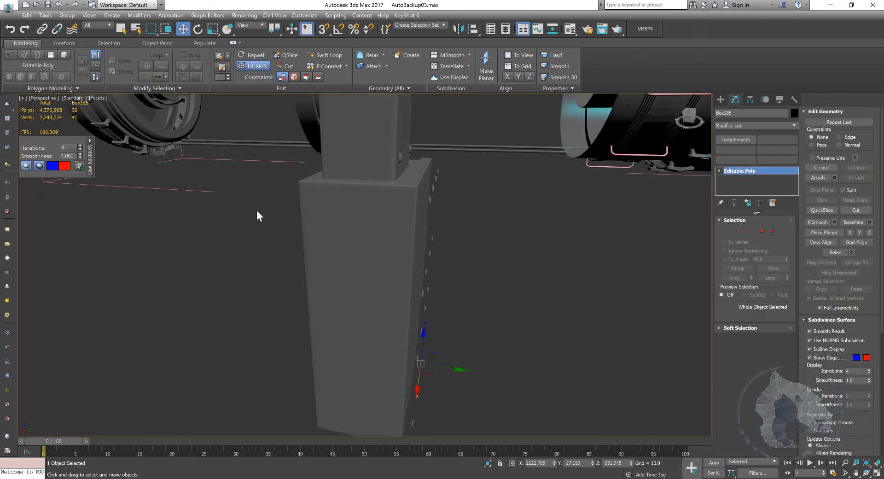
middle_drag(346, 249, 348, 236)
alt+middle_drag(396, 312, 428, 306)
key(alt+w)
middle_drag(194, 172, 328, 187)
key(alt+w)
scroll(288, 182, down, 2)
middle_drag(257, 167, 477, 244)
scroll(364, 217, down, 1)
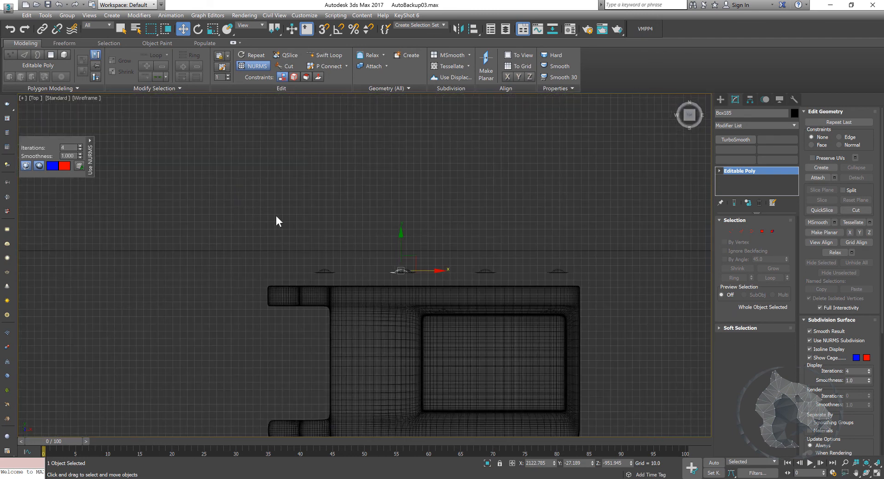
drag(599, 280, 601, 278)
scroll(479, 240, up, 4)
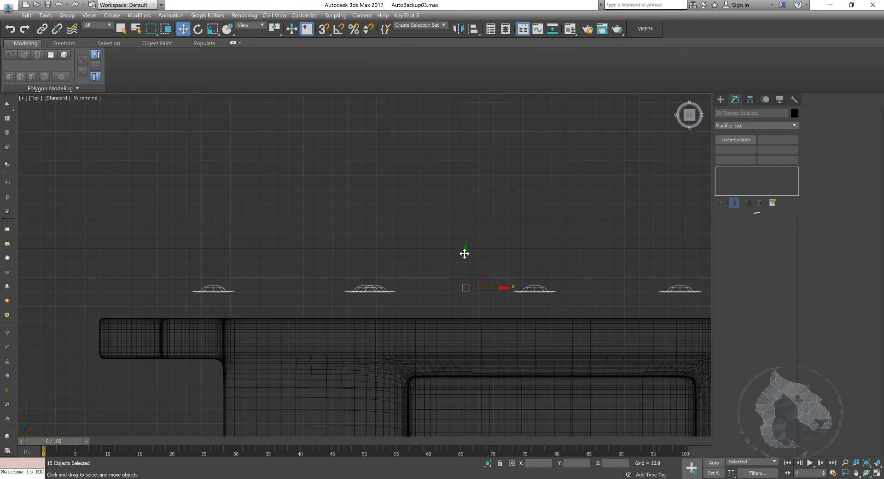
drag(466, 259, 466, 280)
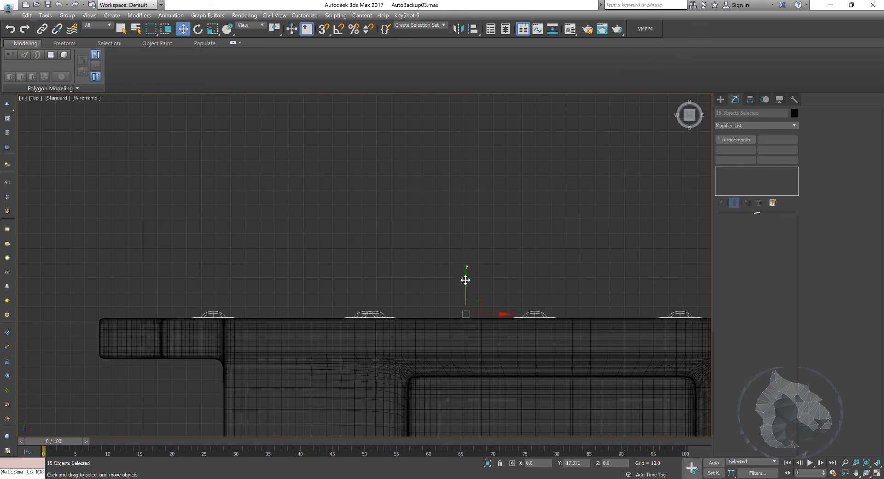
click(435, 236)
Select the narrow block's four domes in the Top view and move them slightly along Y to sit against its wall.
middle_drag(463, 227, 411, 184)
scroll(410, 172, down, 3)
scroll(414, 192, up, 3)
click(409, 303)
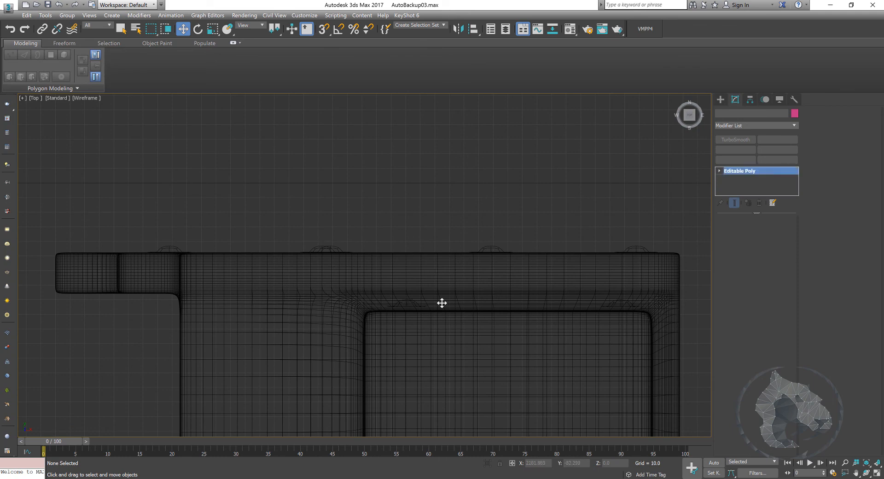
ctrl+click(621, 304)
middle_drag(551, 317, 512, 298)
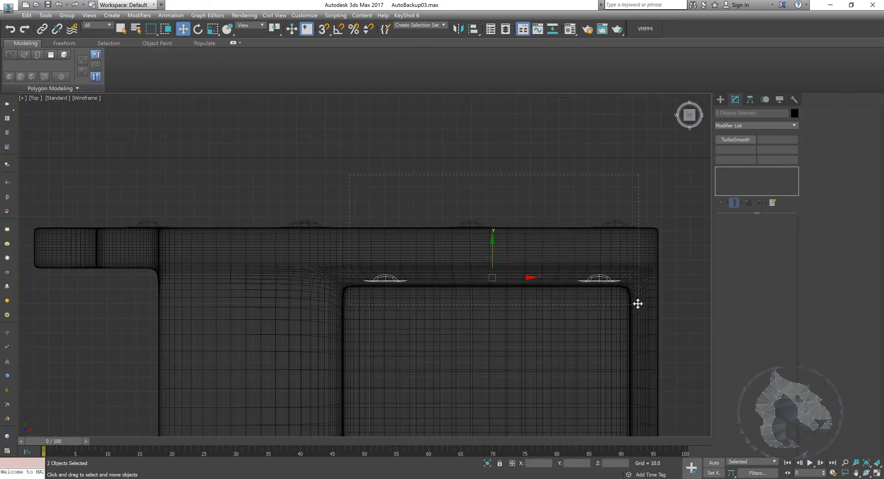
drag(638, 303, 638, 304)
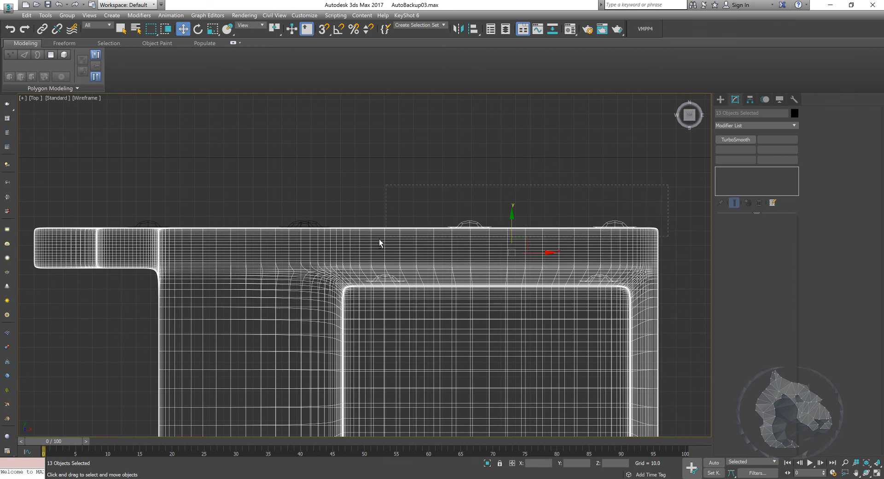
alt+drag(344, 247, 344, 246)
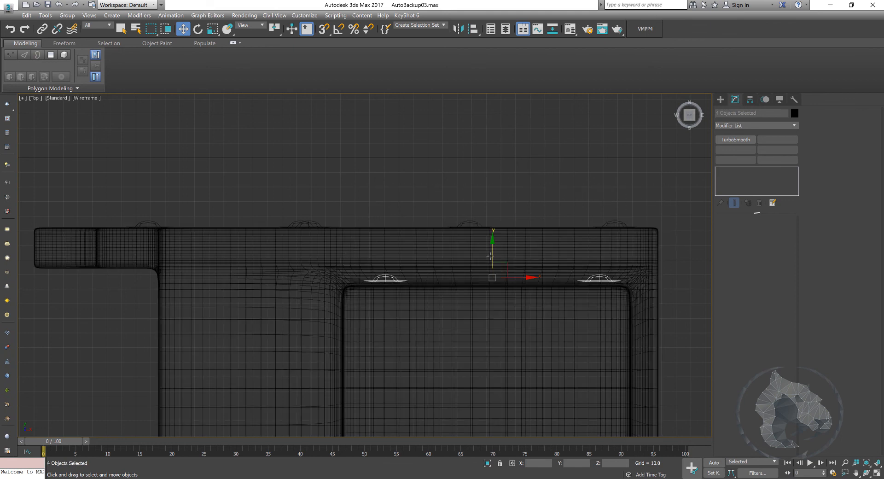
drag(492, 255, 491, 259)
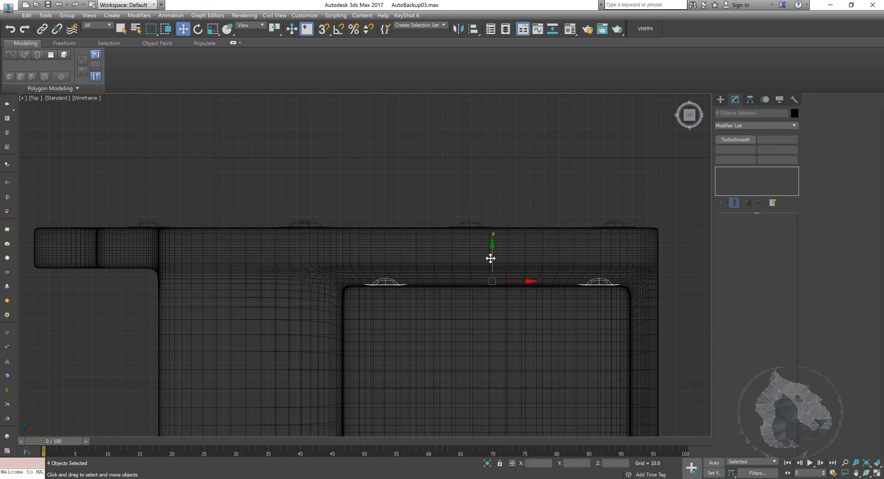
In the Perspective view with edged faces shown, select all nineteen domes on both blocks while leaving the box out of the selection.
key(alt+w)
right_click(505, 343)
key(alt+w)
alt+middle_drag(505, 342, 496, 319)
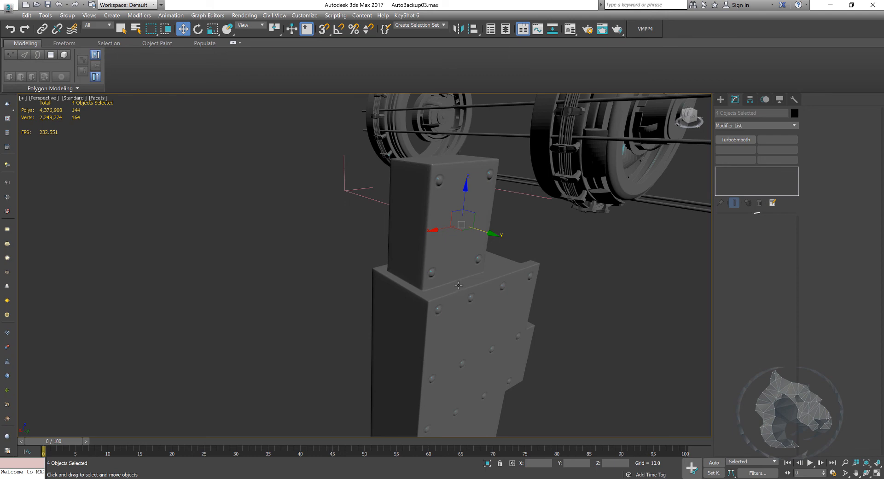
key(F4)
middle_drag(475, 315, 452, 252)
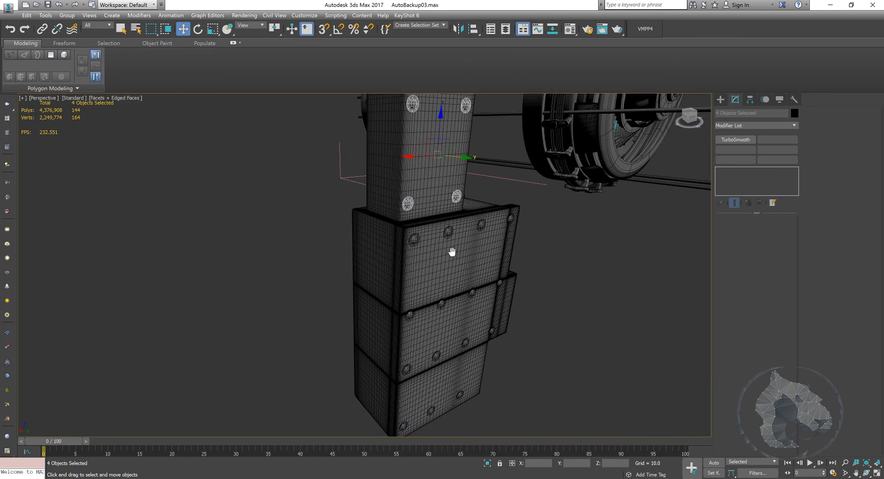
ctrl+click(415, 240)
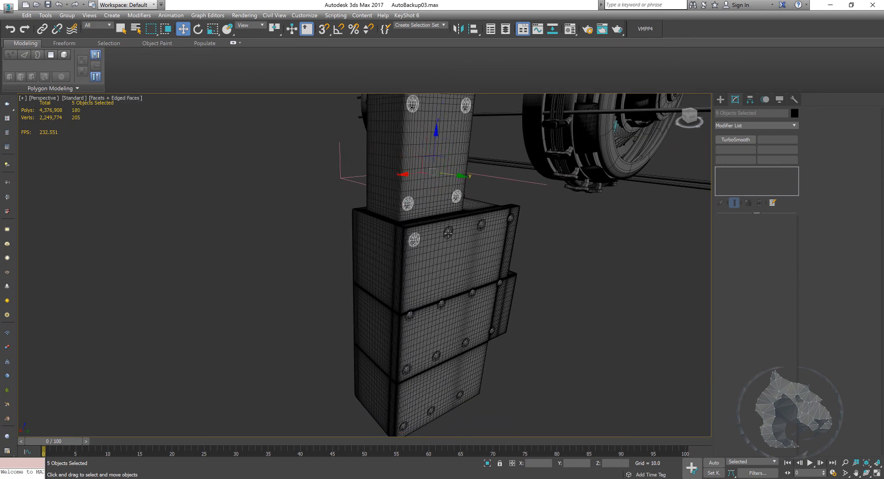
key(q)
middle_drag(523, 265, 476, 314)
scroll(492, 265, down, 4)
drag(533, 348, 487, 342)
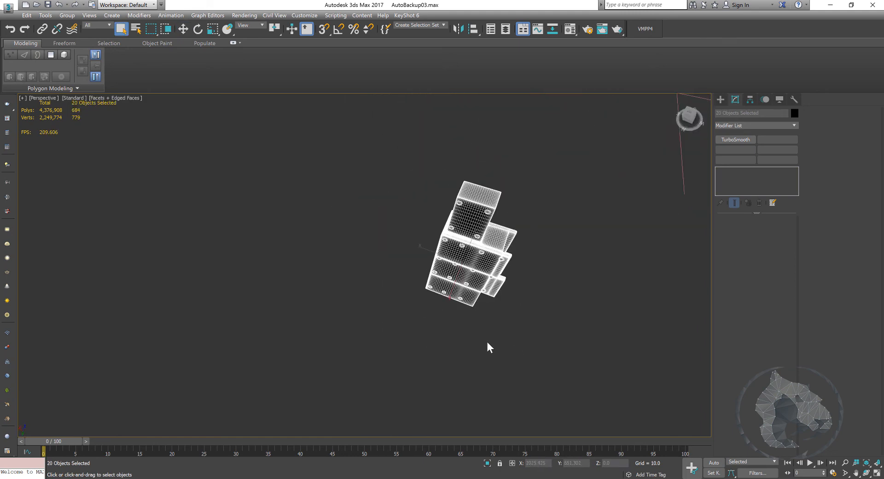
alt+click(469, 215)
alt+middle_drag(461, 318, 419, 286)
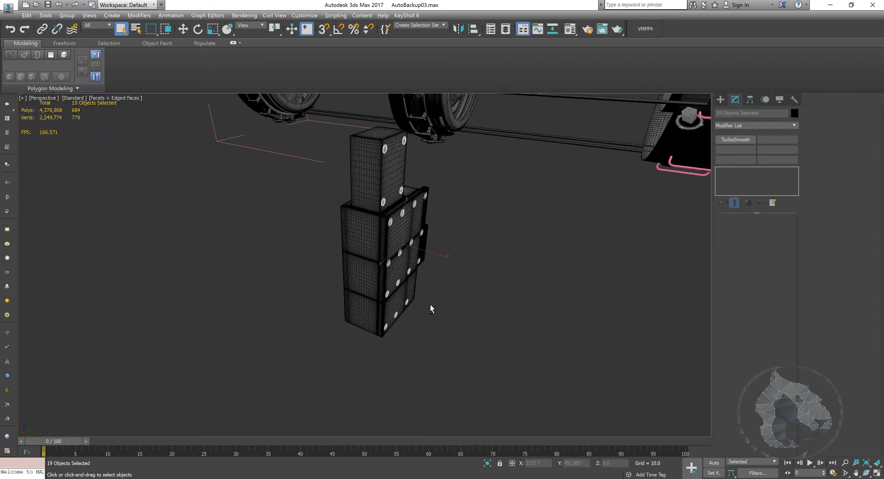
alt+middle_drag(431, 304, 420, 301)
alt+middle_drag(402, 250, 421, 252)
Group the selected domes under the name "nuts".
click(67, 15)
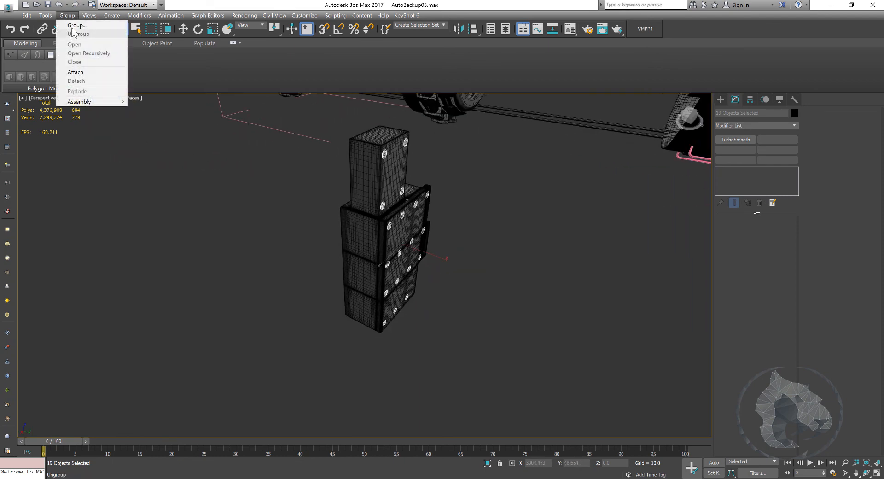
click(73, 21)
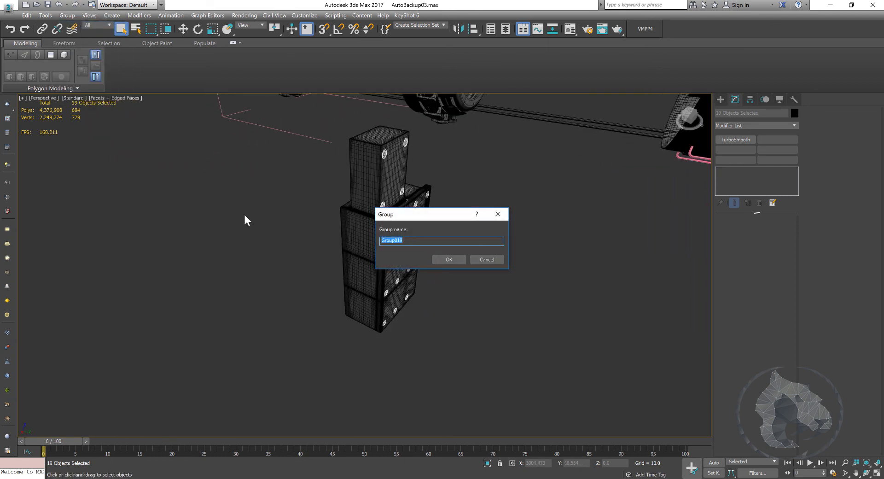
text(nuts)
key(Return)
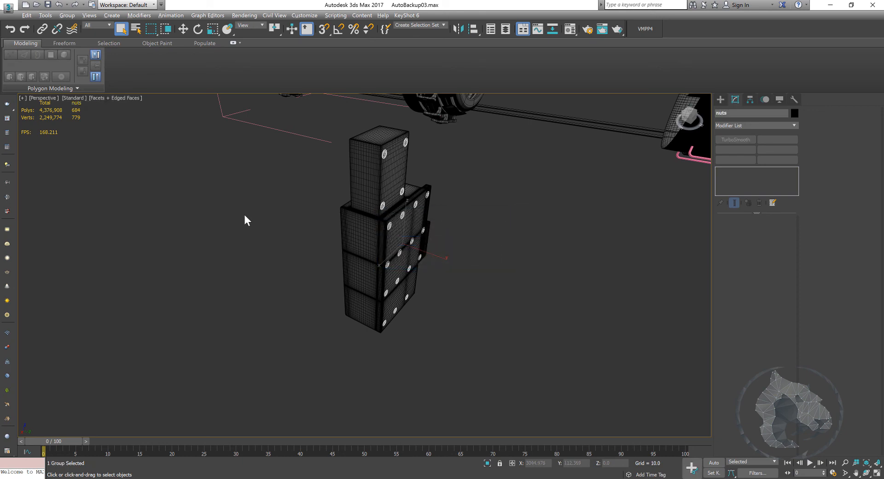
In the Top view, adjust only the nuts group's pivot, moving it about -84 along Y toward the box's middle.
key(alt+q)
key(alt+w)
middle_click(237, 139)
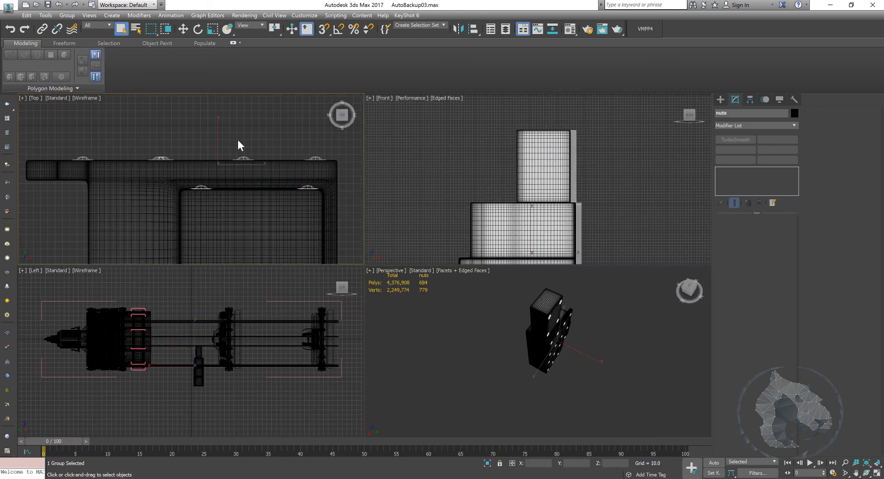
key(alt+w)
middle_drag(286, 171, 285, 176)
scroll(304, 170, down, 5)
scroll(350, 198, up, 4)
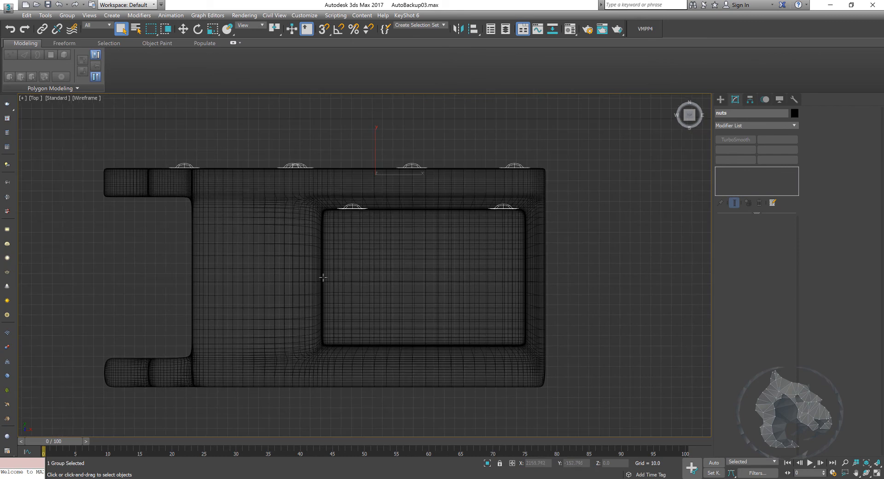
click(751, 99)
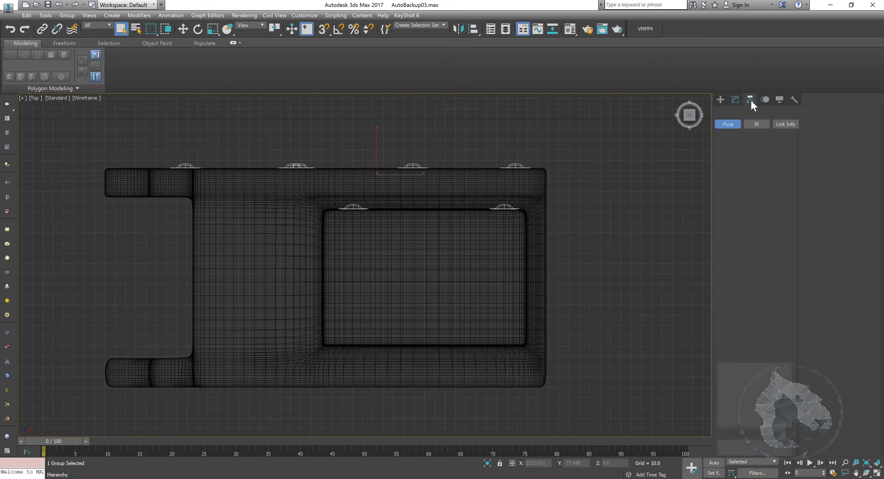
click(749, 156)
middle_drag(389, 180, 395, 180)
key(w)
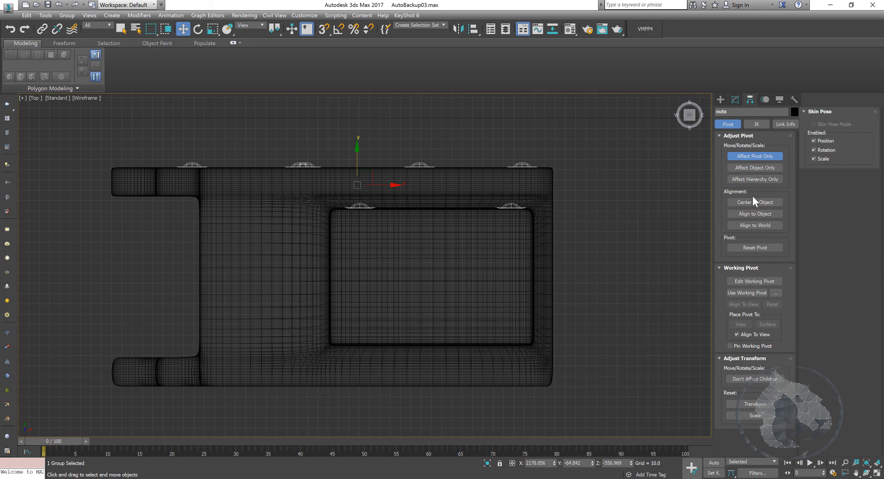
drag(356, 152, 356, 240)
Move the group's pivot about -9 further along Y to the mesh edge running along the box's centre.
middle_drag(392, 281, 546, 244)
scroll(546, 242, up, 3)
middle_drag(522, 215, 440, 225)
scroll(529, 218, up, 3)
scroll(517, 209, down, 3)
scroll(441, 225, down, 2)
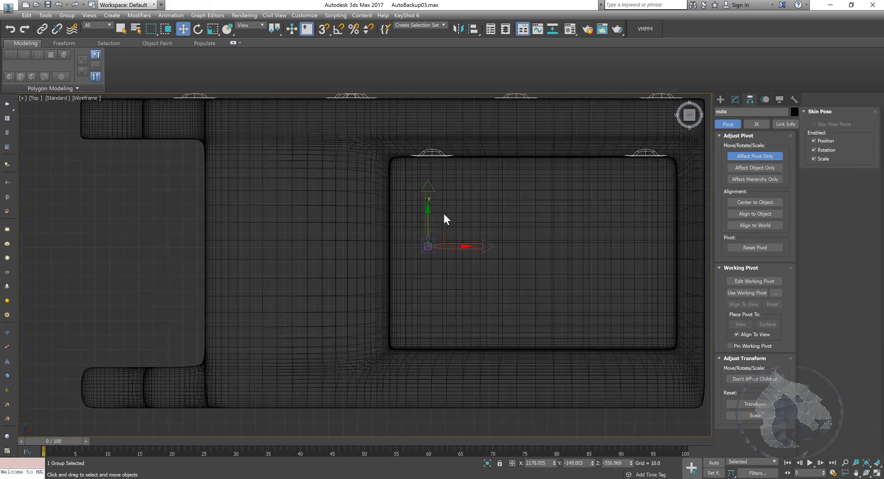
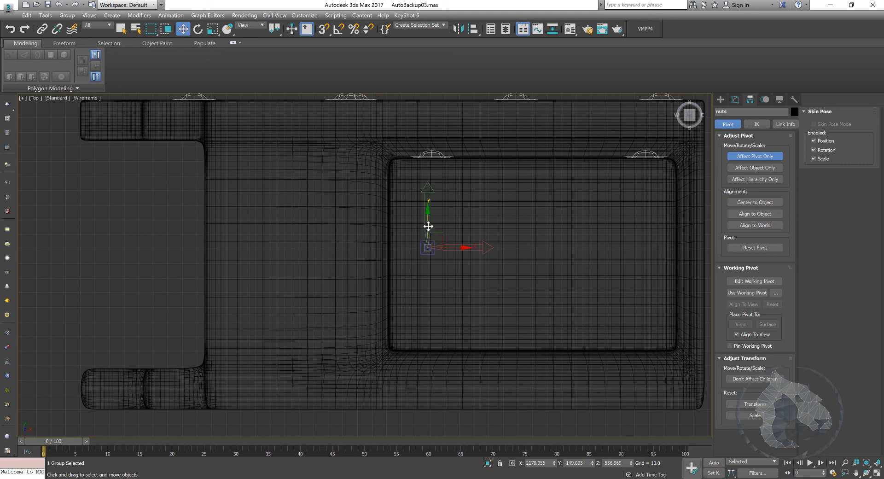
drag(428, 226, 428, 236)
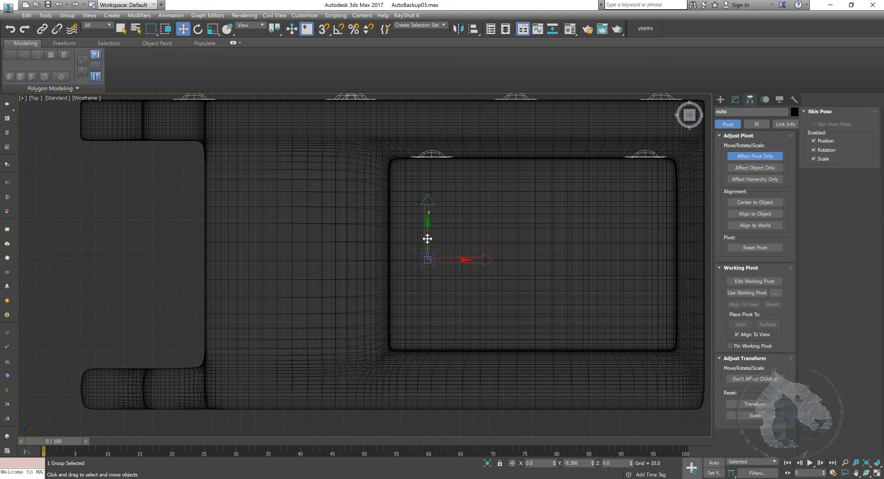
scroll(433, 241, up, 3)
middle_drag(436, 278, 452, 251)
scroll(446, 254, up, 9)
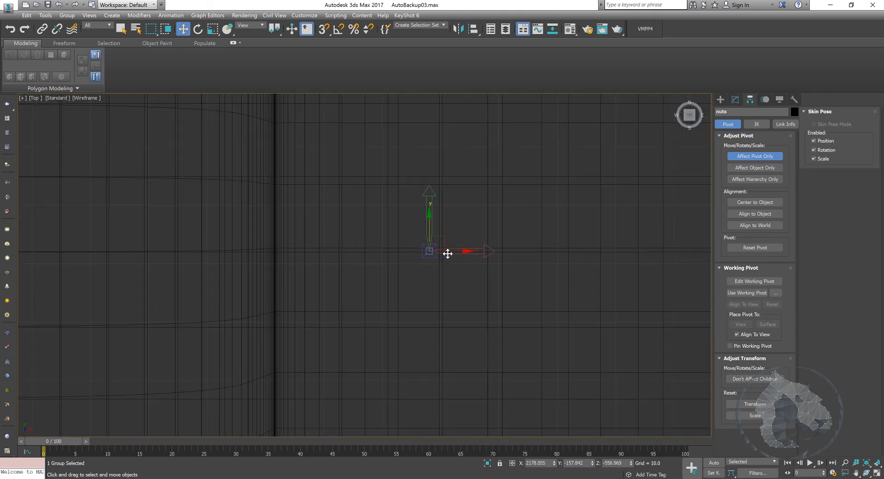
scroll(446, 254, up, 3)
drag(345, 213, 347, 217)
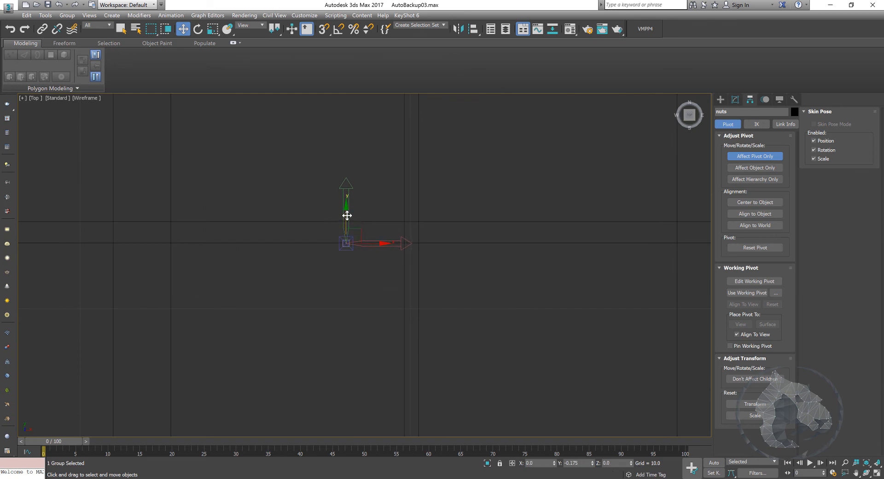
Nudge the pivot about 0.004 along Y exactly onto the box's centre edge and end pivot-only editing.
middle_drag(342, 215, 444, 246)
scroll(578, 342, up, 1)
scroll(445, 246, up, 1)
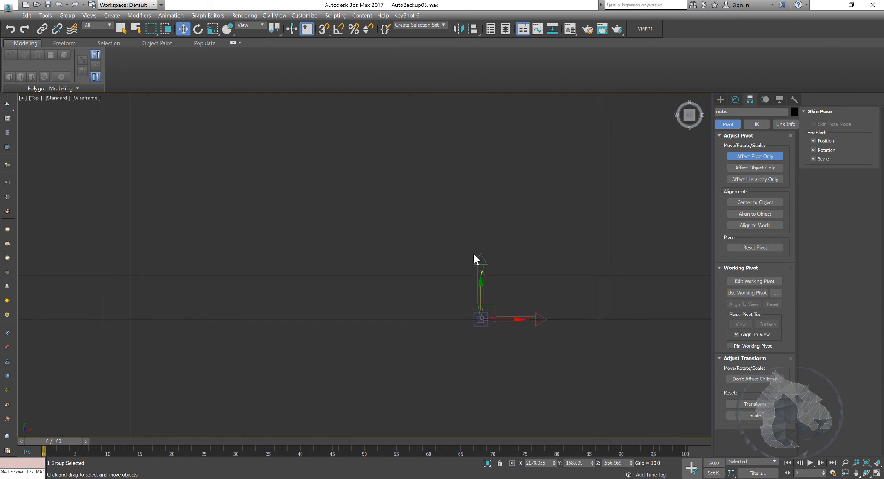
scroll(473, 258, up, 1)
middle_drag(542, 323, 553, 264)
scroll(554, 264, up, 3)
middle_drag(463, 290, 546, 222)
scroll(547, 223, up, 4)
scroll(360, 331, up, 1)
middle_drag(304, 350, 537, 202)
scroll(426, 280, up, 1)
middle_drag(466, 239, 430, 234)
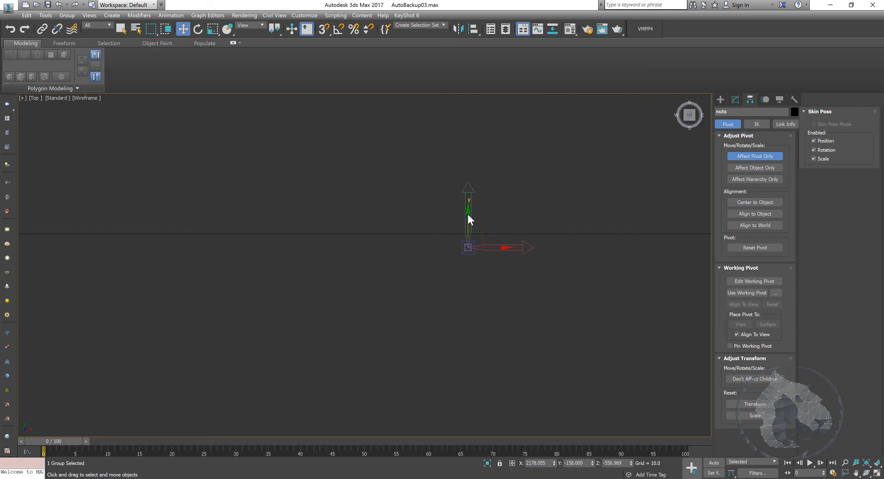
drag(468, 221, 472, 209)
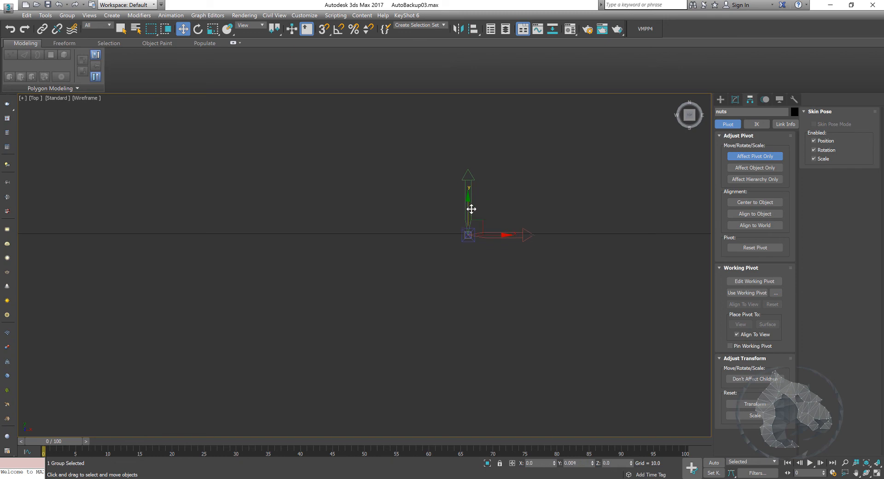
scroll(476, 234, down, 12)
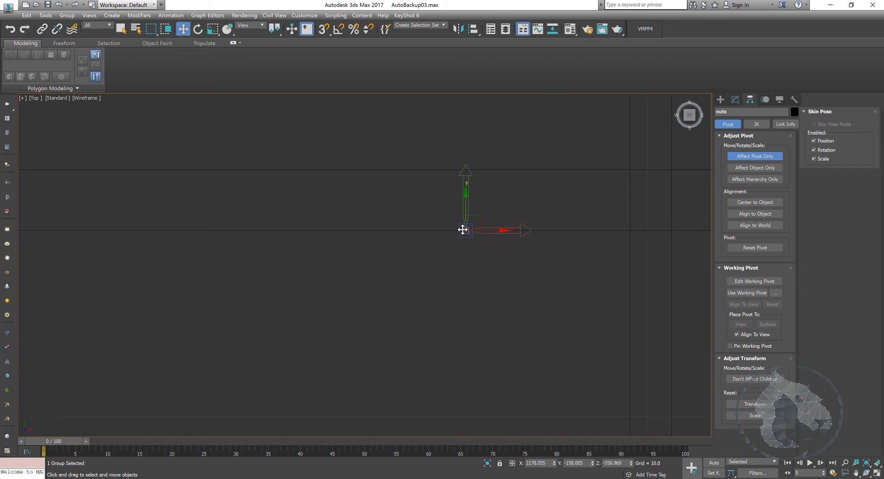
scroll(462, 225, down, 10)
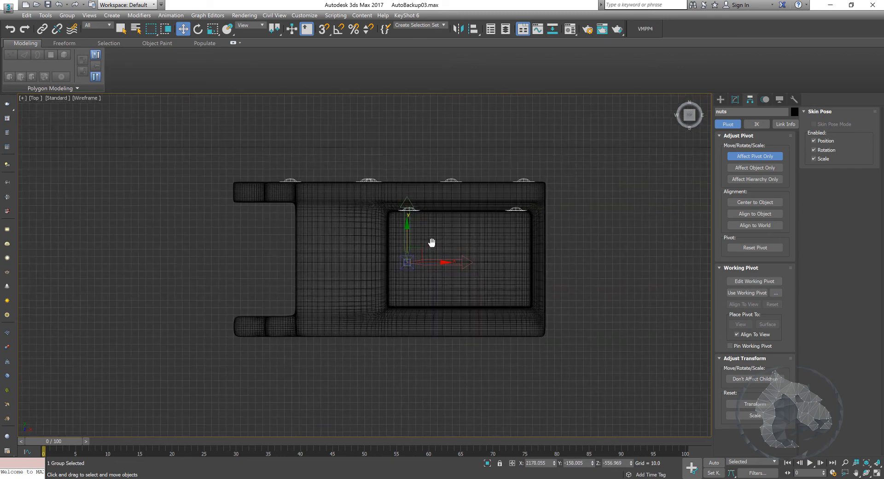
click(754, 156)
middle_drag(491, 206, 483, 214)
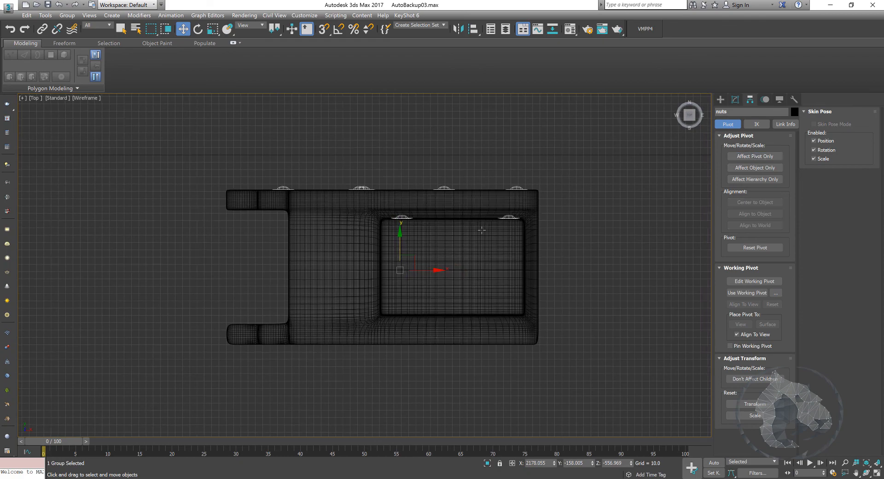
Mirror the nuts group along the Y axis in the Perspective view as a Copy.
key(alt+w)
key(alt+w)
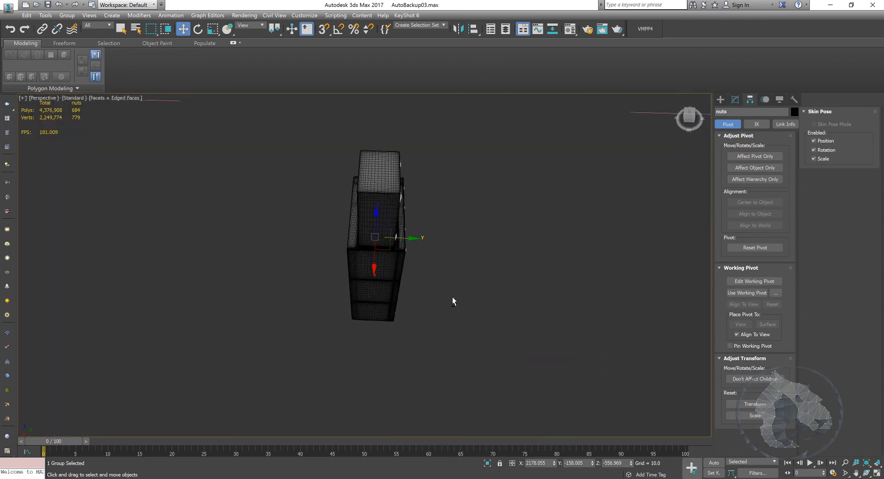
alt+middle_drag(446, 296, 456, 262)
alt+middle_drag(462, 225, 450, 274)
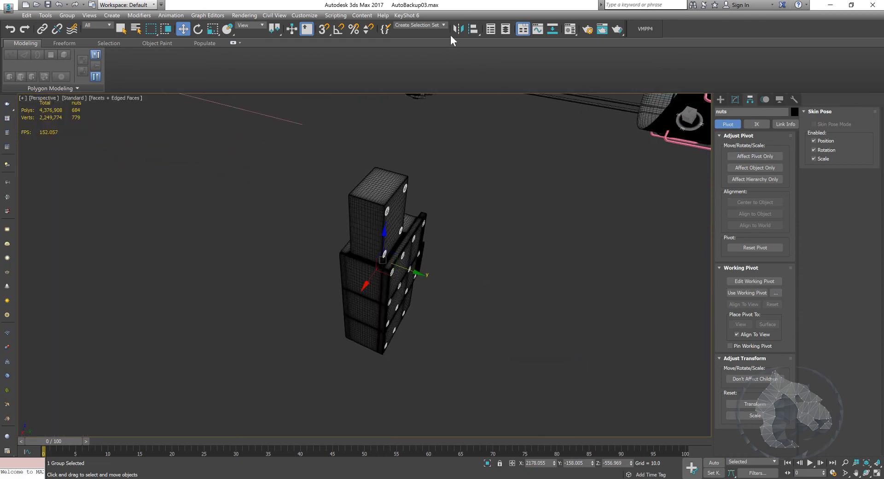
click(459, 30)
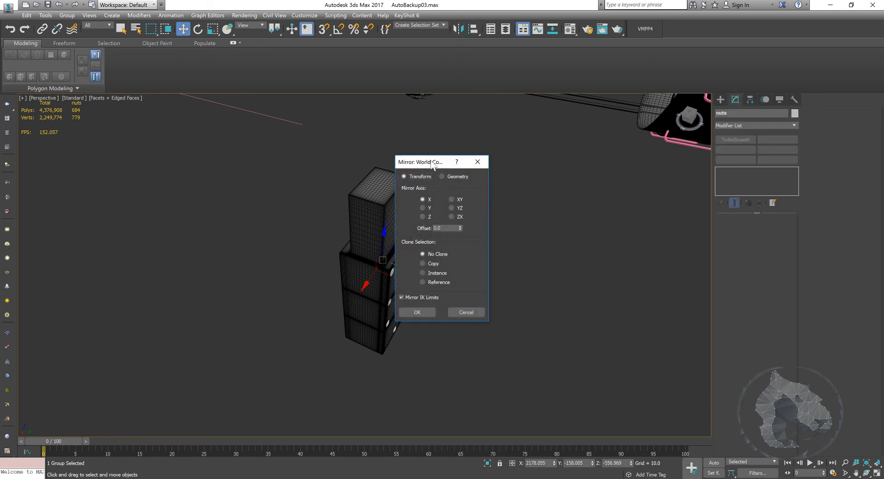
drag(422, 162, 509, 149)
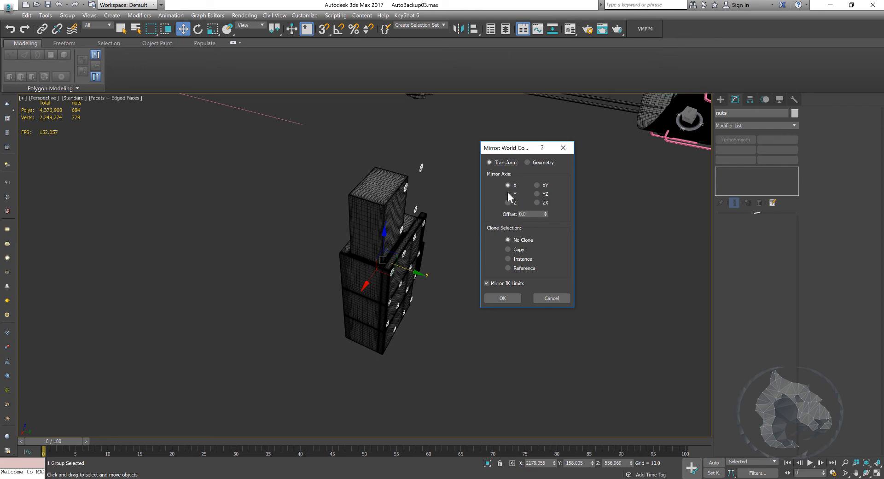
click(509, 194)
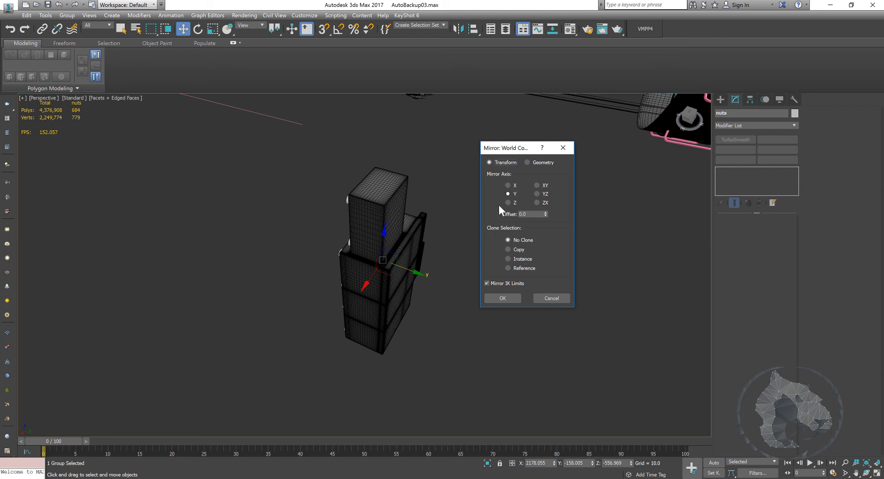
click(509, 249)
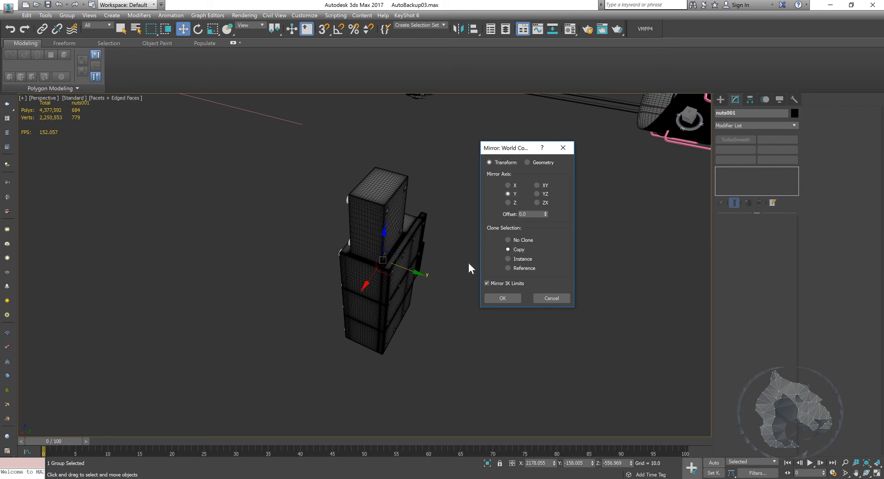
click(511, 298)
In the Top view, move the mirrored group slightly along Y until its domes sit against the box's opposite walls, and deselect it.
alt+middle_drag(391, 280, 411, 293)
scroll(422, 256, up, 3)
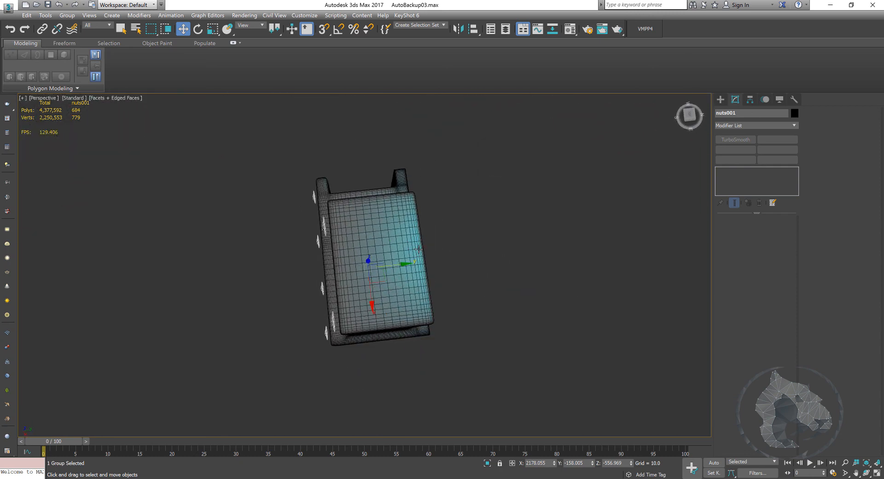
key(alt+w)
key(alt+w)
middle_drag(244, 189, 297, 181)
scroll(410, 228, up, 3)
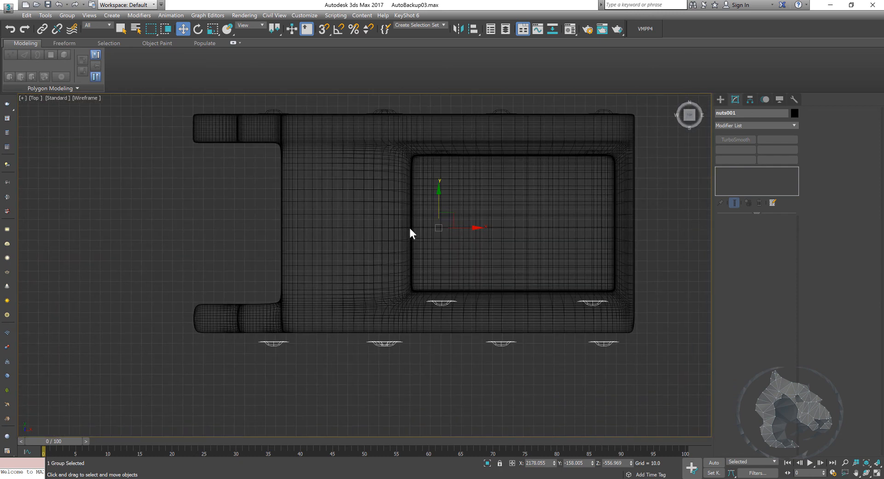
drag(440, 199, 442, 192)
click(451, 358)
Inspect the mirrored domes on the box's opposite side in the Perspective view, shaded without mesh edges.
key(alt+w)
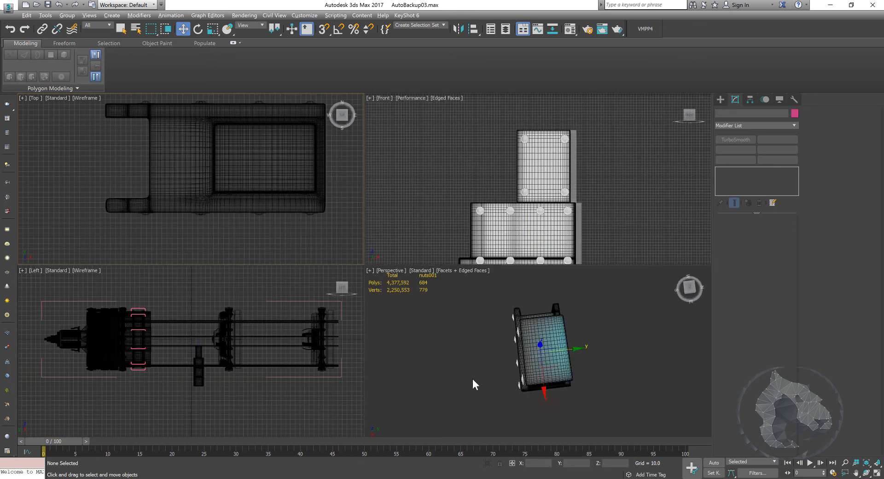
middle_click(472, 379)
key(alt+w)
mouse_move(471, 374)
alt+middle_down()
mouse_move(463, 322)
mouse_move(513, 306)
mouse_move(501, 322)
mouse_move(573, 310)
mouse_move(468, 307)
mouse_move(598, 302)
mouse_move(556, 295)
mouse_move(556, 309)
mouse_move(559, 303)
alt+middle_up()
key(F4)
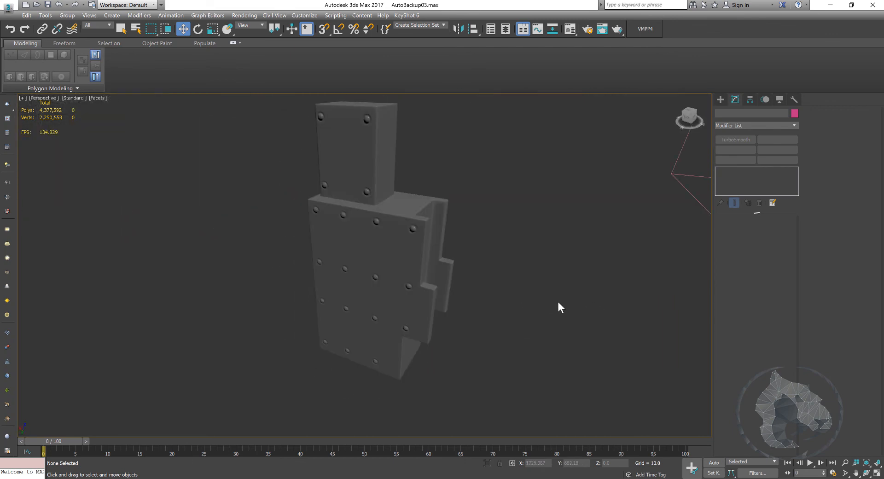
middle_drag(313, 185, 312, 194)
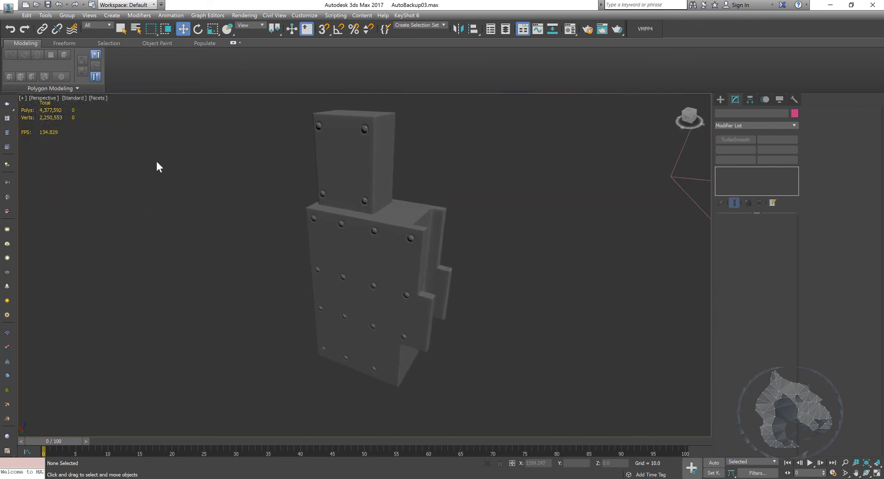
middle_drag(411, 200, 434, 208)
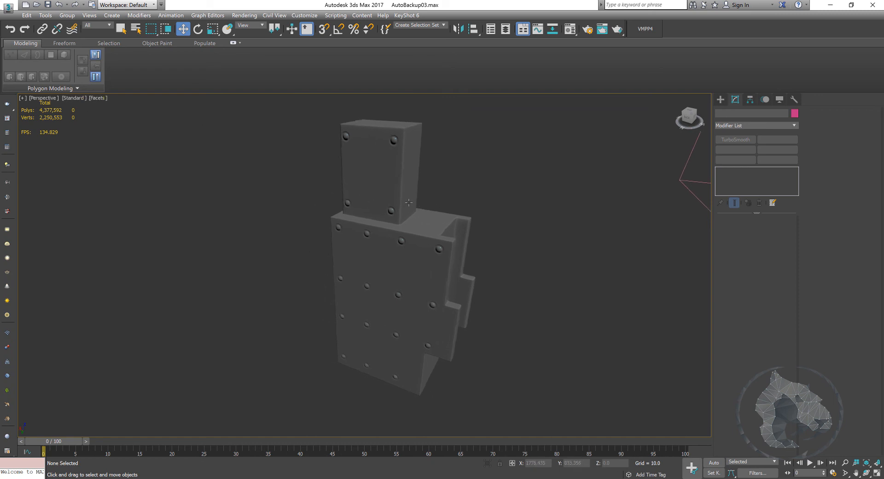
Inspect the riveted stepped box in the Top and Perspective views, including its position relative to the engine assembly.
scroll(434, 208, down, 3)
alt+middle_drag(225, 198, 252, 196)
middle_drag(252, 197, 392, 201)
alt+middle_drag(461, 226, 460, 250)
scroll(389, 208, down, 3)
key(alt+w)
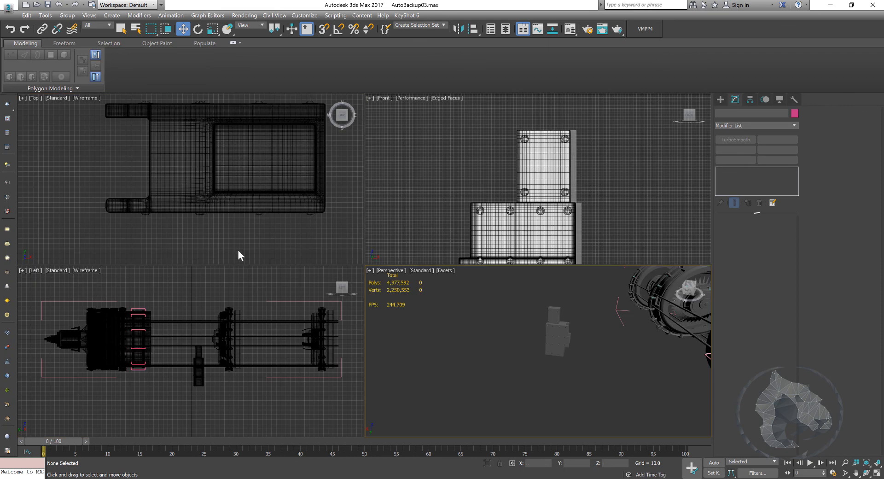
click(233, 225)
key(alt+w)
middle_drag(389, 214, 304, 215)
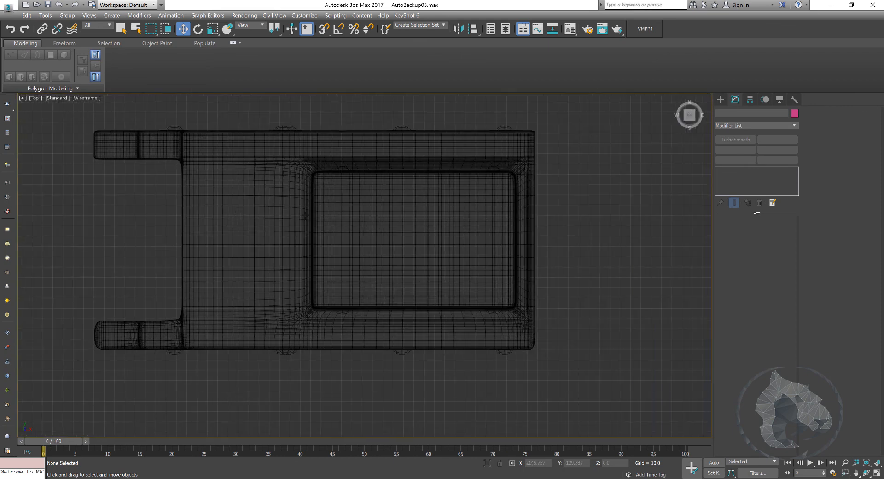
scroll(304, 215, down, 6)
middle_drag(363, 221, 360, 256)
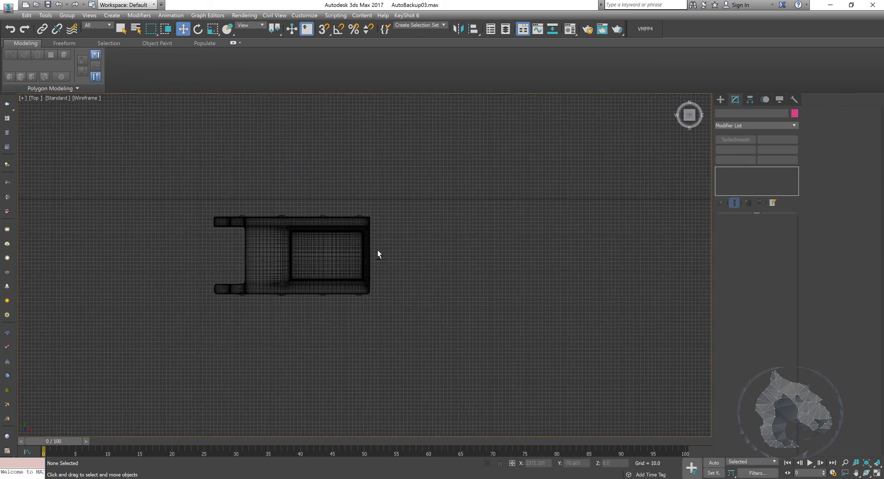
key(alt+w)
click(479, 316)
key(alt+w)
scroll(397, 195, down, 10)
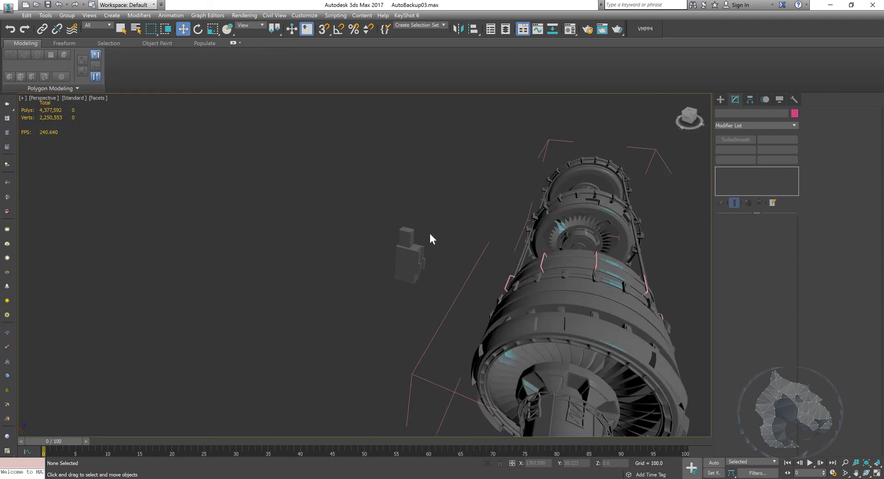
middle_drag(449, 213, 459, 249)
scroll(402, 237, up, 10)
scroll(403, 237, down, 5)
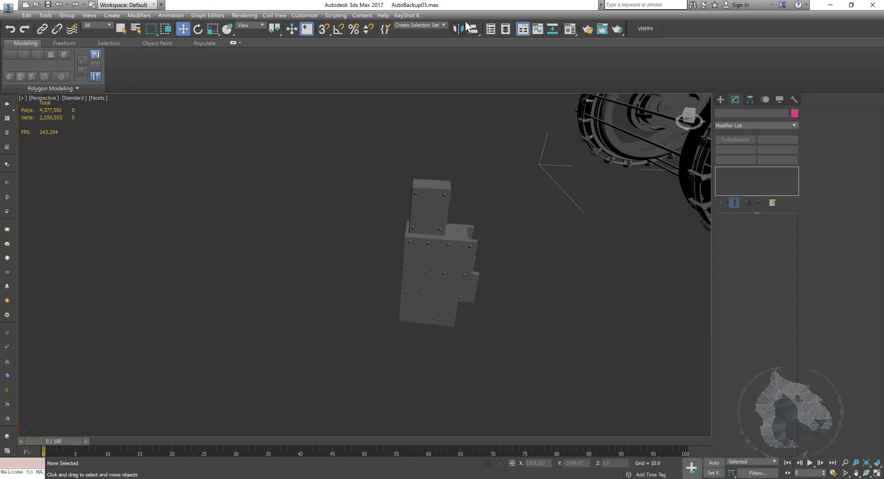
click(720, 100)
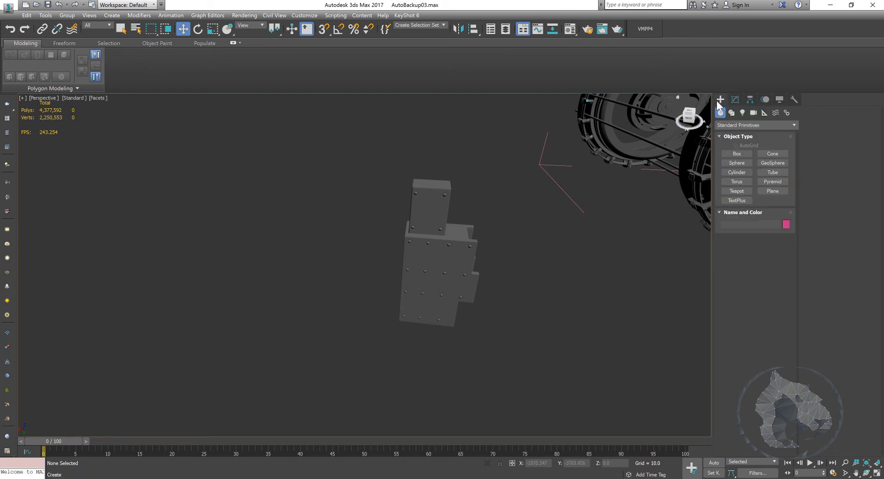
click(737, 154)
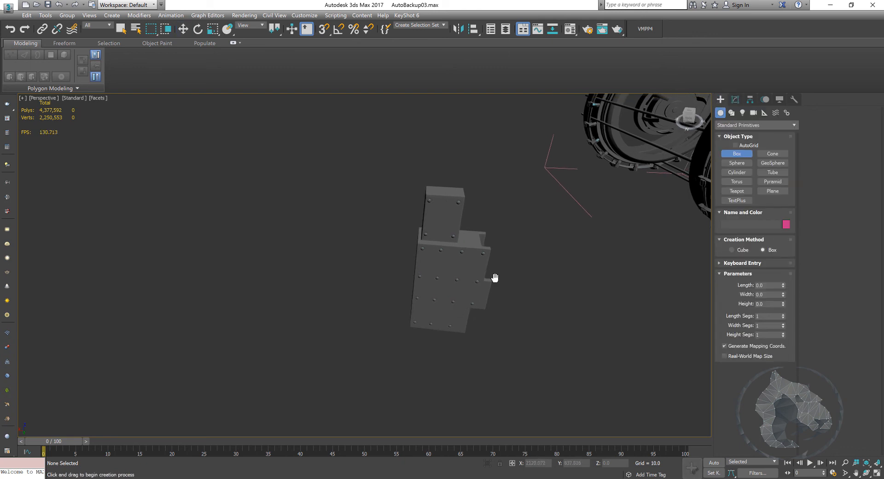
alt+middle_drag(493, 276, 450, 282)
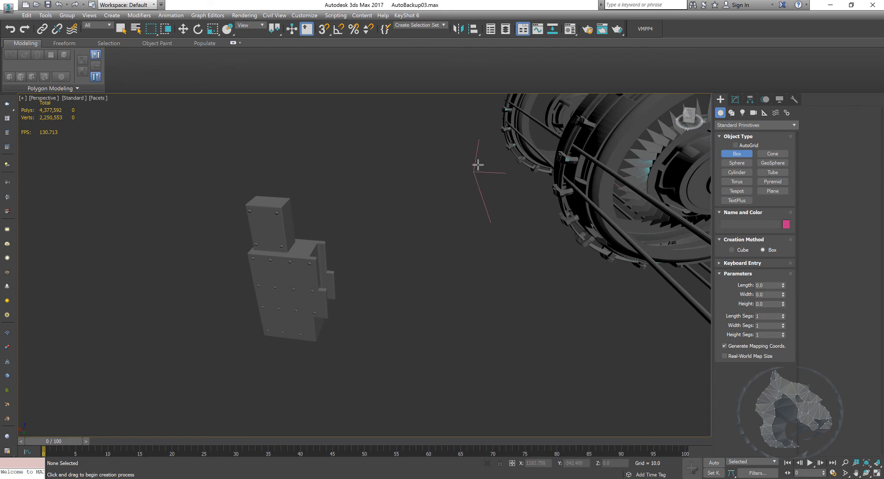
right_click(478, 180)
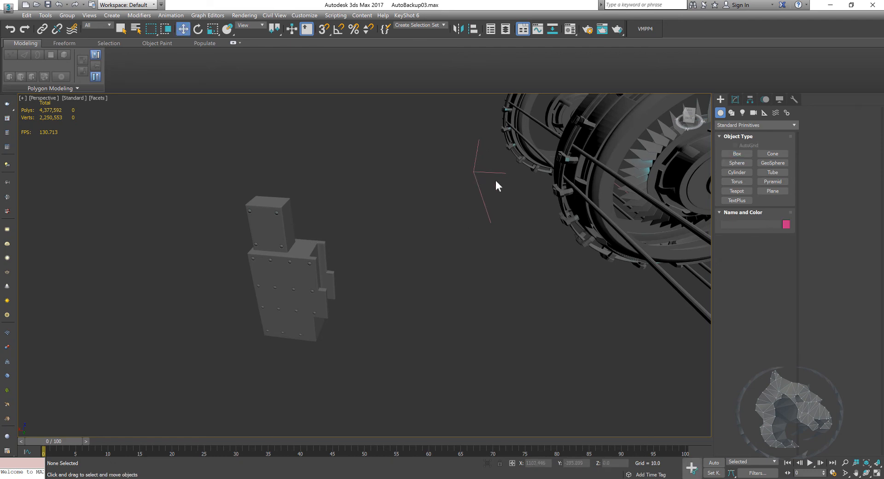
In the Top view, create a box about 202 long, 194 wide and 121 high against the stepped box's plain end wall.
scroll(458, 184, down, 5)
alt+middle_drag(496, 181, 431, 155)
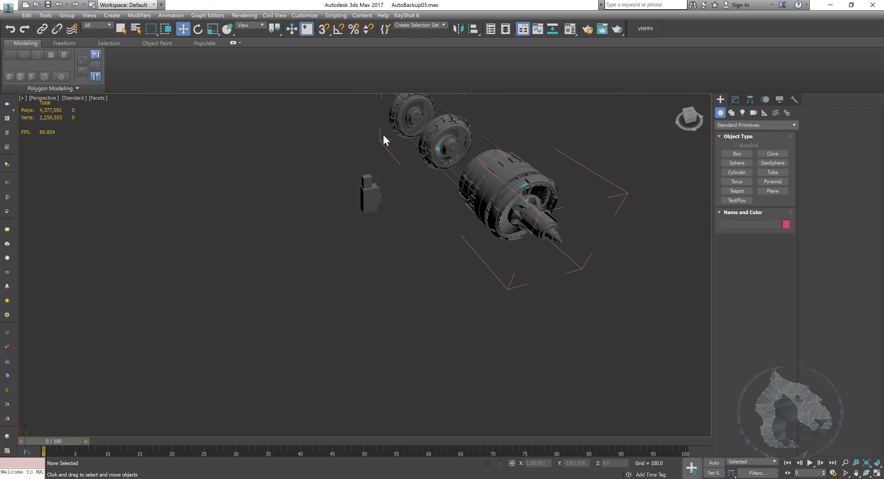
alt+middle_drag(384, 140, 381, 174)
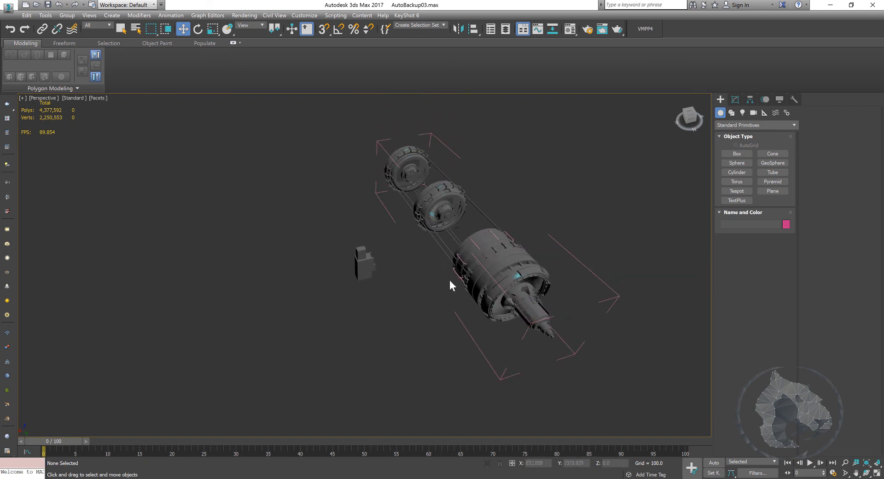
middle_drag(450, 281, 413, 238)
scroll(447, 250, up, 4)
middle_drag(415, 203, 431, 249)
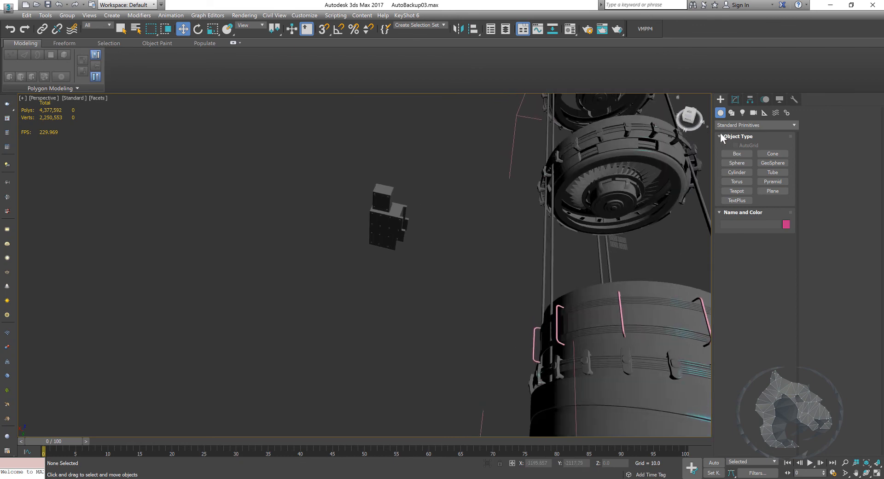
click(736, 153)
key(alt+w)
key(alt+w)
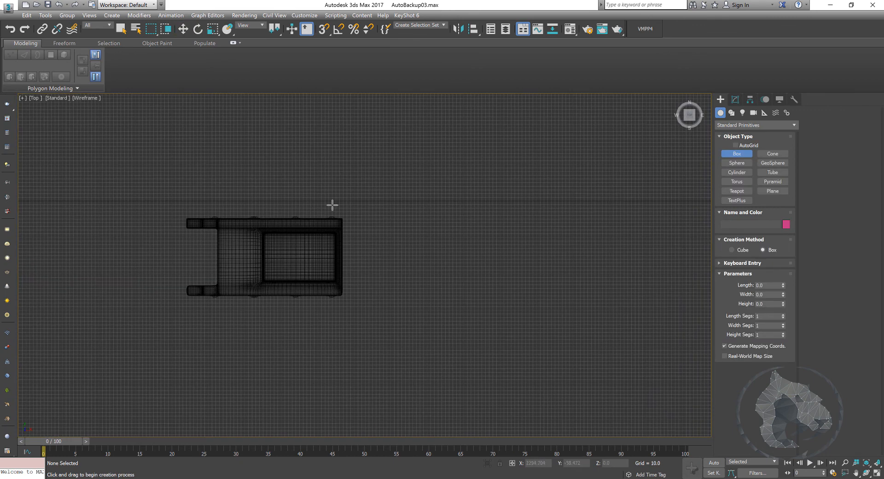
middle_drag(333, 205, 323, 220)
middle_drag(391, 284, 343, 265)
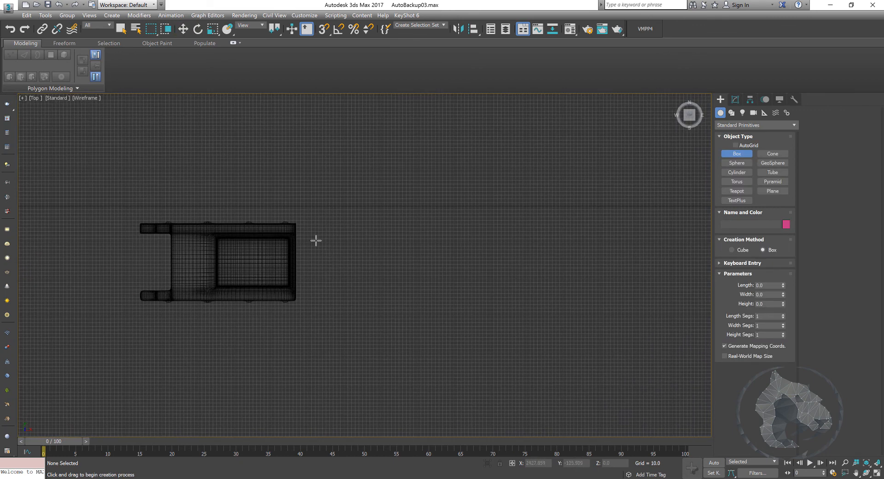
drag(298, 223, 368, 297)
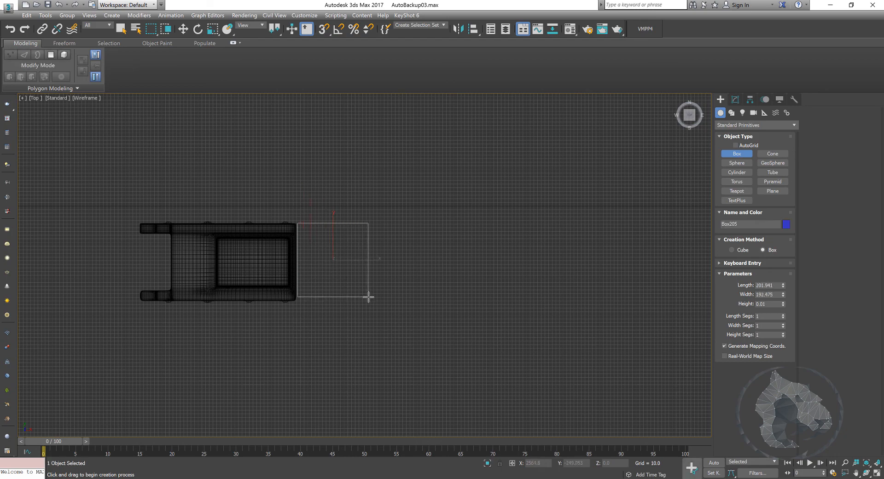
In the Perspective view, lower the new box along Z to about -991, level with the stepped box's bottom edge.
key(alt+w)
middle_drag(479, 340, 489, 355)
key(alt+w)
alt+middle_drag(447, 328, 454, 309)
key(w)
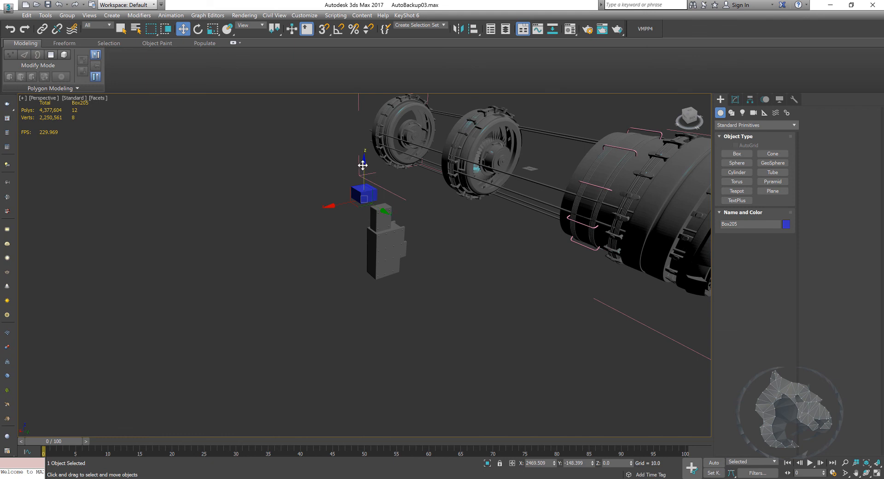
drag(363, 165, 362, 243)
key(z)
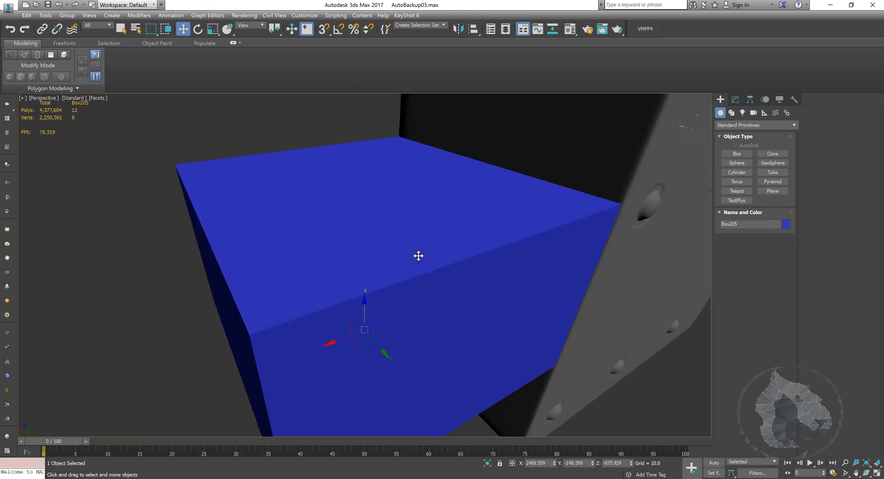
alt+middle_drag(460, 280, 454, 275)
middle_drag(508, 275, 454, 274)
scroll(484, 262, down, 4)
drag(424, 263, 417, 307)
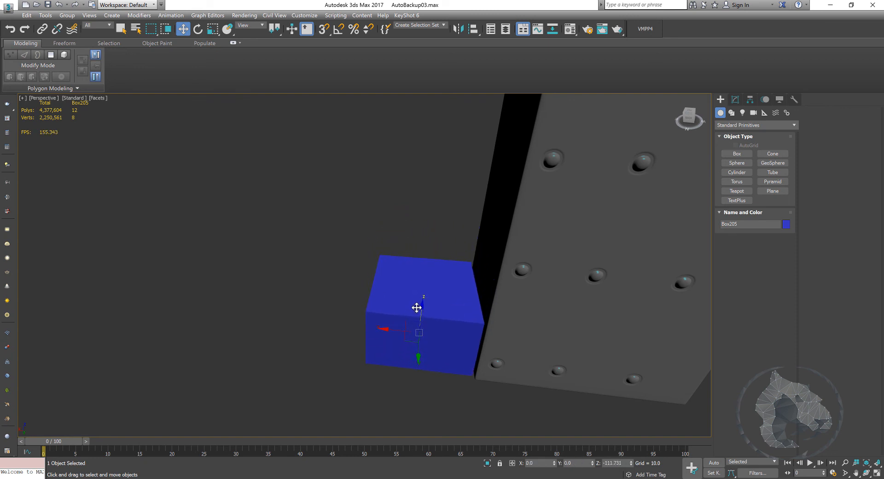
Stretch the new box along X and move it to about X 2776 so its end meets the stepped box's wall, with mesh edges shown.
middle_drag(476, 284, 434, 251)
key(r)
drag(448, 299, 505, 303)
key(F4)
alt+middle_drag(504, 302, 367, 278)
key(w)
drag(352, 270, 244, 266)
Open the new box's creation parameters for editing.
click(735, 99)
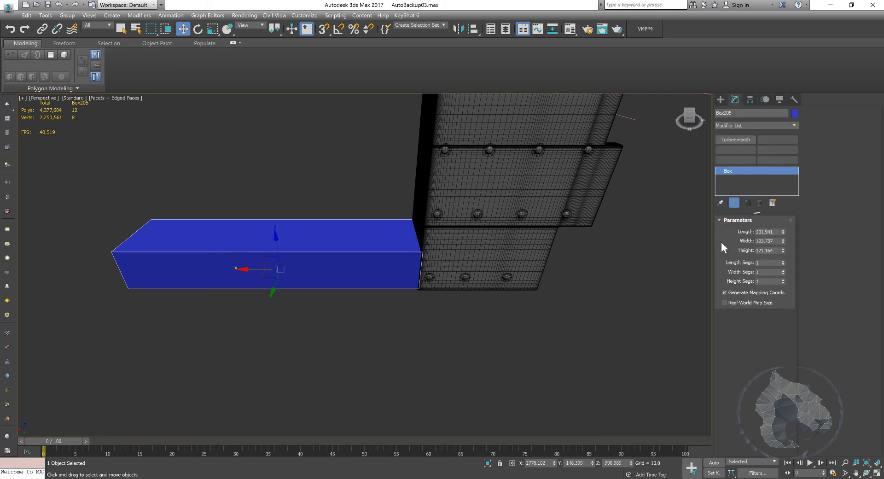
Set the box's length, width and height segments to 3 each.
click(783, 261)
click(782, 261)
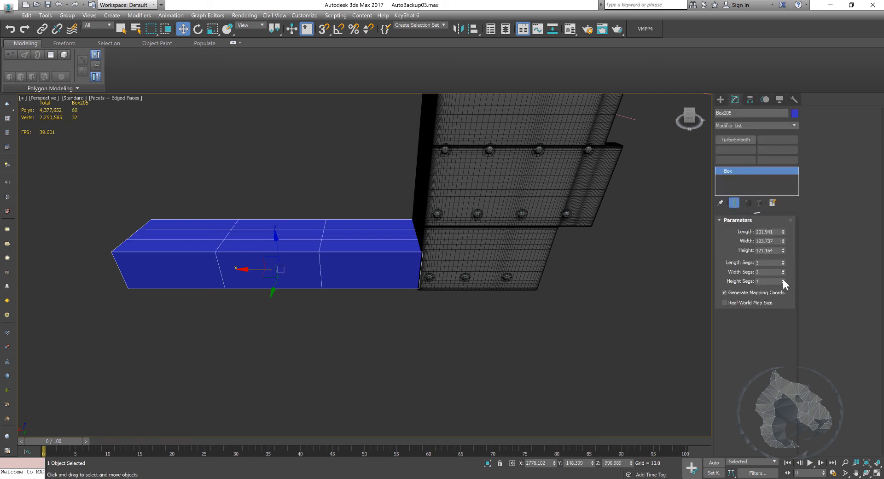
click(783, 279)
click(783, 280)
Convert the segmented box to an Editable Poly.
alt+middle_drag(321, 197, 379, 184)
right_click(400, 234)
mouse_move(479, 332)
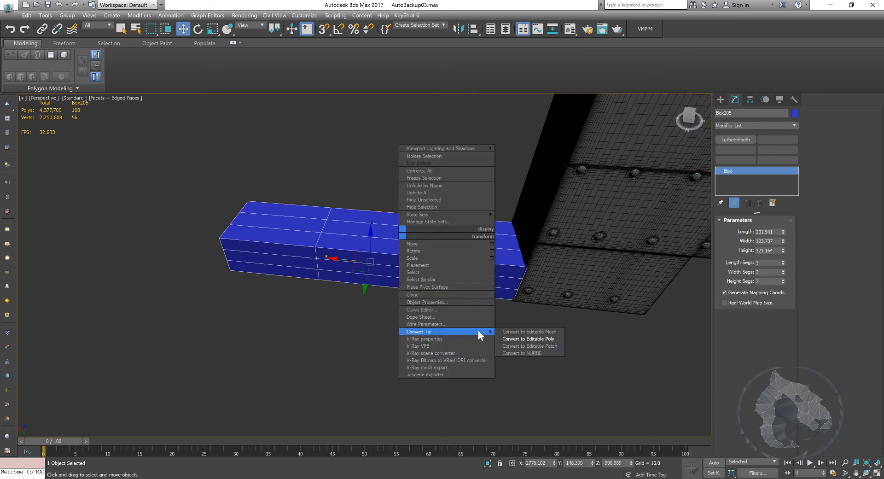
click(514, 338)
Move the box's two crosswise vertex rows away from the riveted column, placing one near the outer end and the other near mid-length.
click(732, 232)
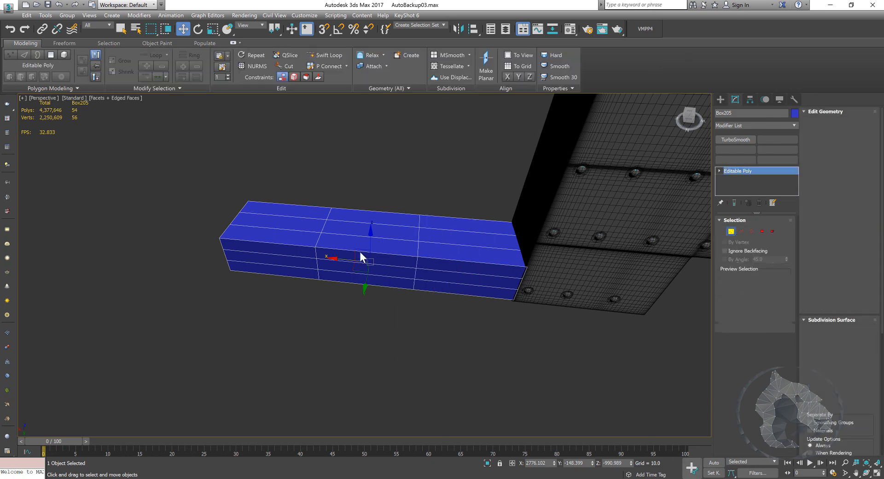
alt+middle_drag(373, 248, 367, 245)
drag(292, 195, 379, 407)
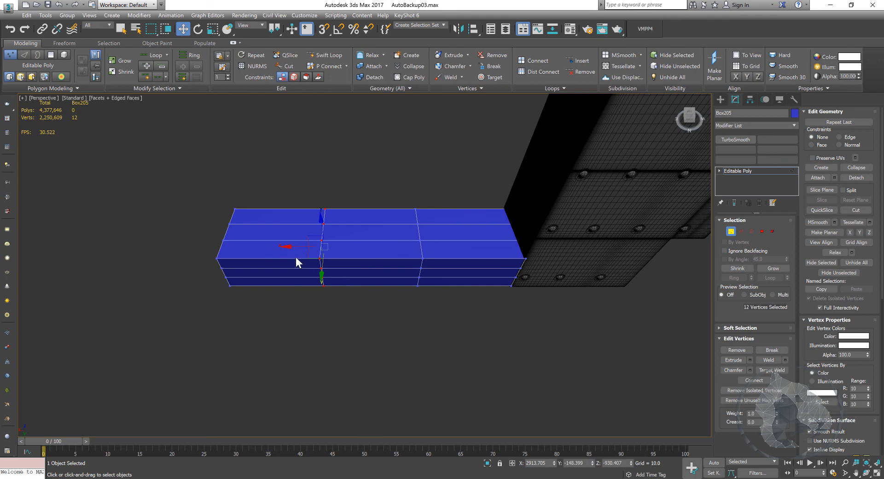
drag(293, 247, 211, 247)
drag(394, 197, 430, 300)
drag(396, 244, 325, 241)
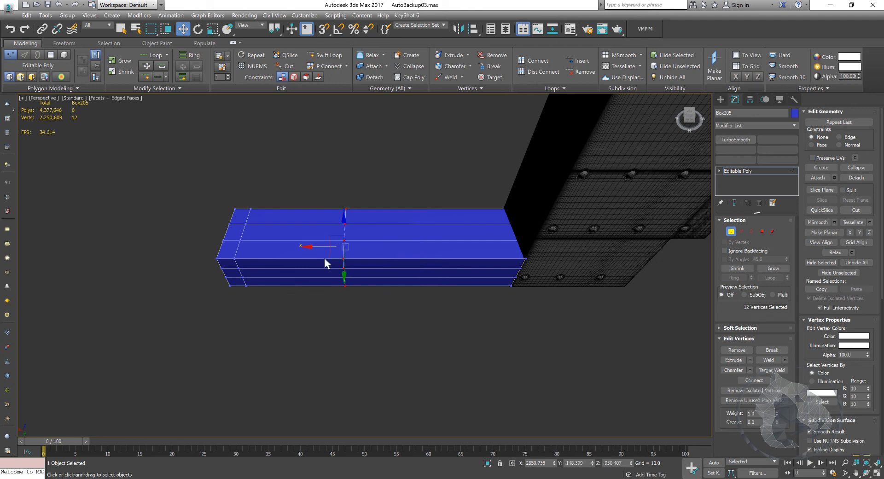
click(733, 231)
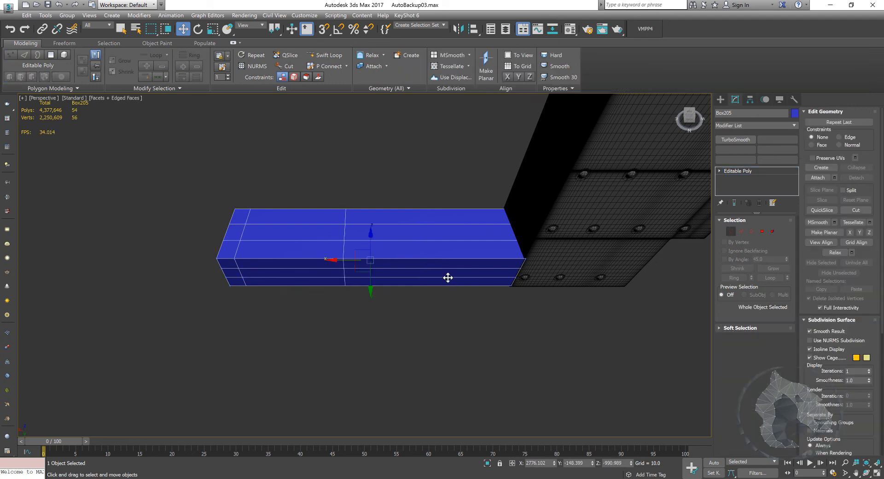
alt+middle_drag(448, 278, 395, 250)
click(762, 231)
click(393, 251)
ctrl+click(389, 264)
ctrl+click(378, 277)
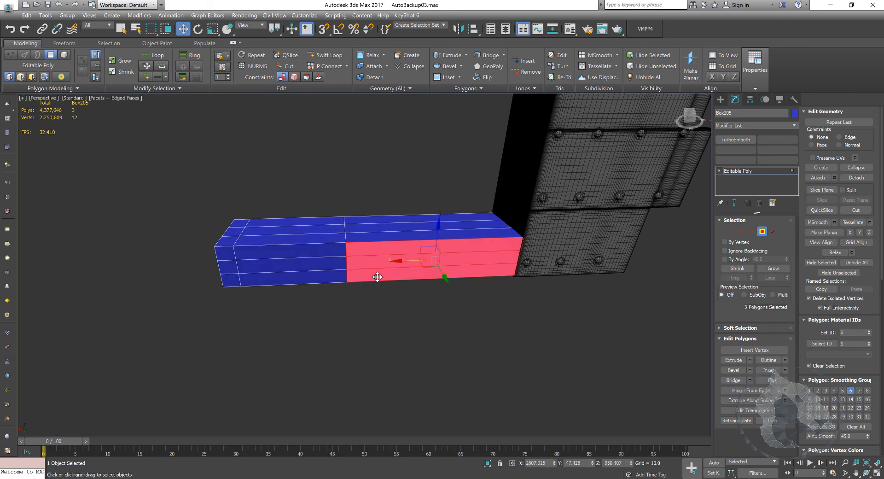
Raise the box's upper horizontal edge loop close to its top edge and remove the lower horizontal loop.
key(2)
alt+middle_drag(524, 308, 503, 299)
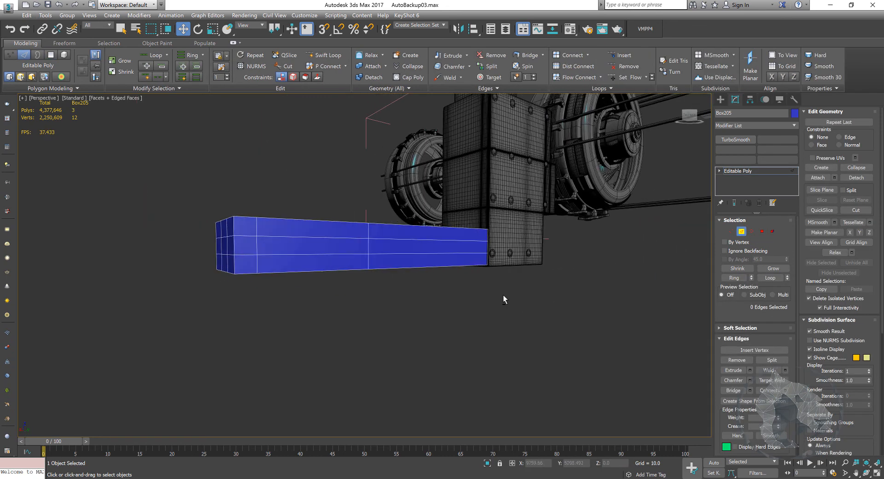
double_click(350, 239)
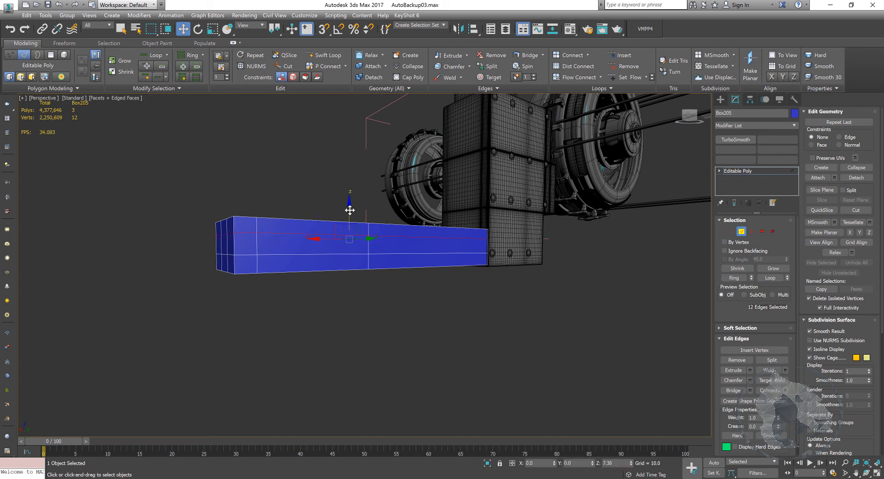
drag(351, 208, 351, 201)
double_click(305, 255)
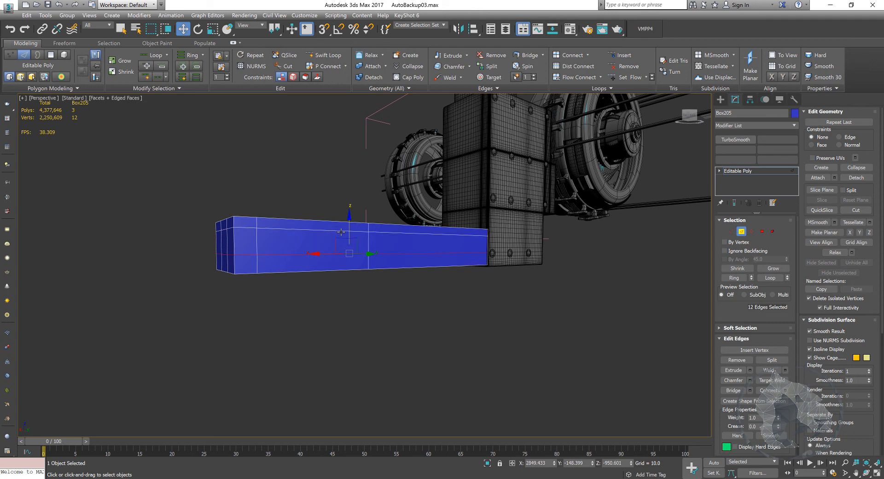
key(ctrl+BackSpace)
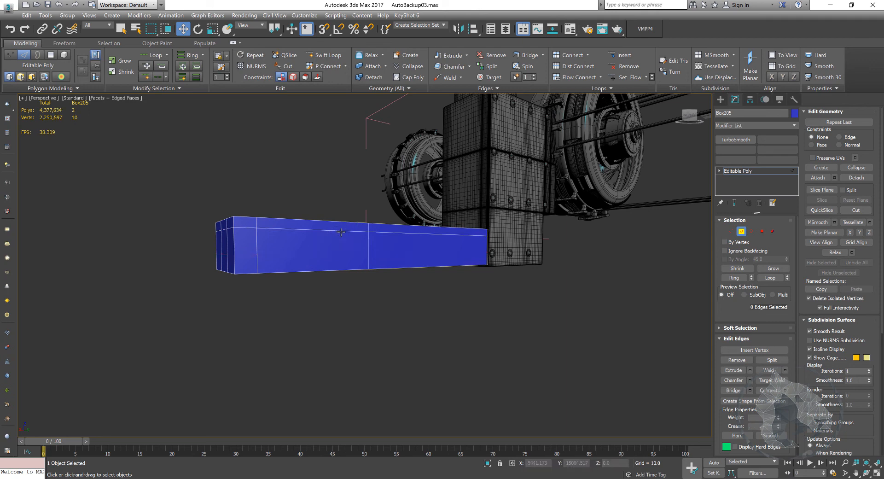
Extrude the two opposite lower side polygons nearest the riveted column outward by 343.283 to form wings.
click(763, 232)
alt+middle_drag(444, 297, 431, 299)
click(335, 256)
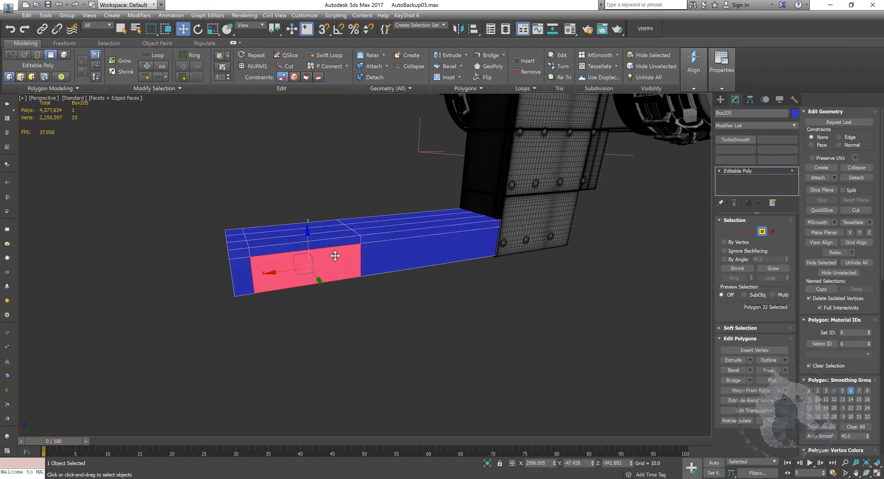
click(407, 256)
alt+middle_drag(408, 256, 470, 325)
ctrl+click(381, 286)
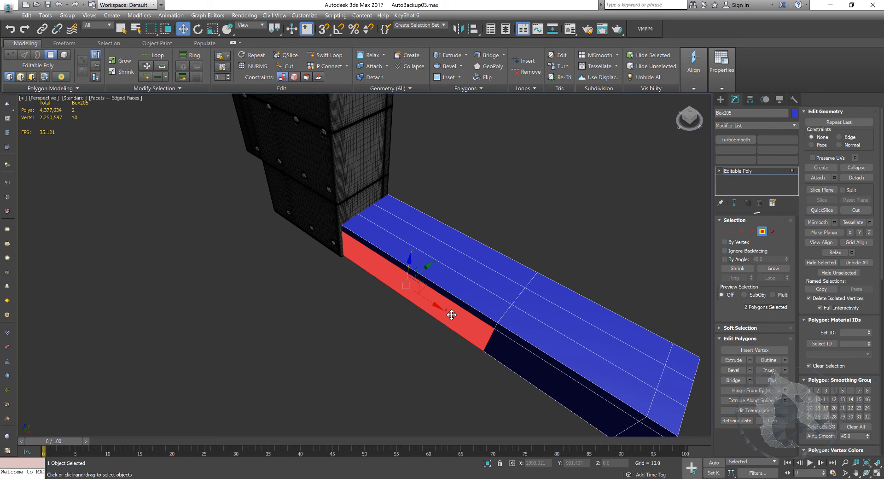
right_click(451, 315)
click(357, 339)
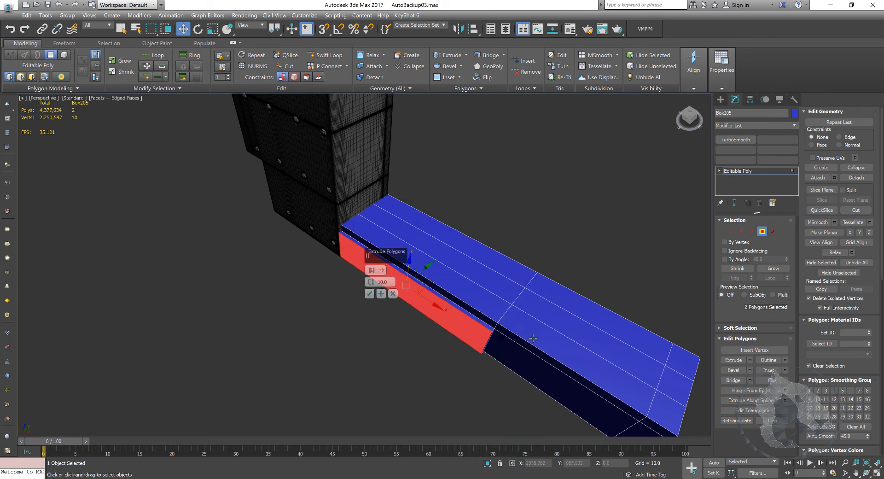
alt+middle_drag(534, 338, 442, 306)
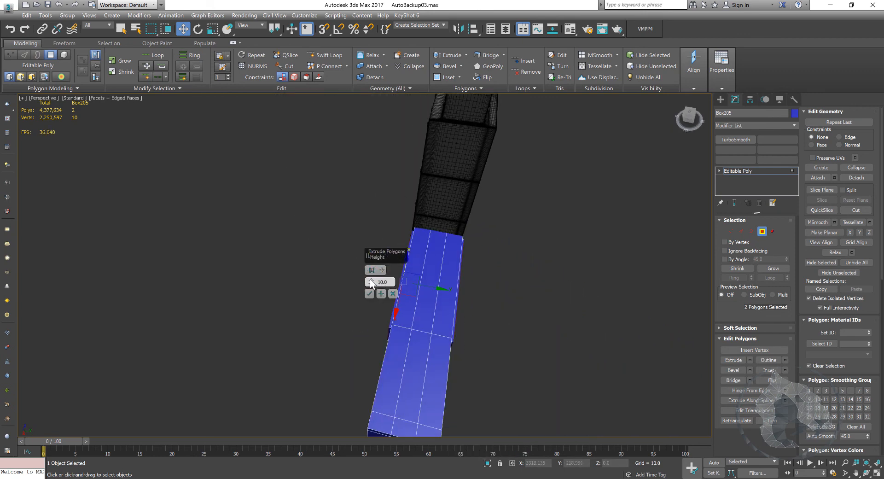
drag(371, 284, 412, 211)
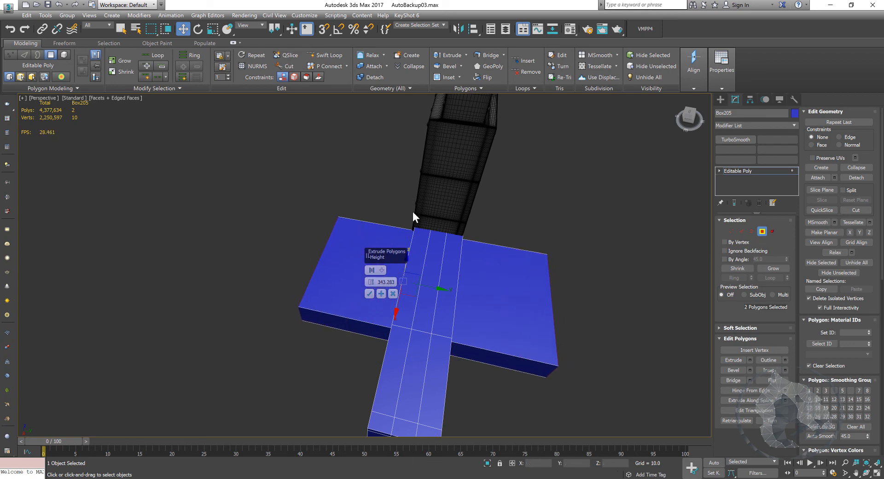
click(367, 293)
Extrude the column-side end polygons of both wings by 151.575 so they run past the riveted column.
scroll(438, 281, down, 5)
alt+middle_drag(521, 295, 435, 264)
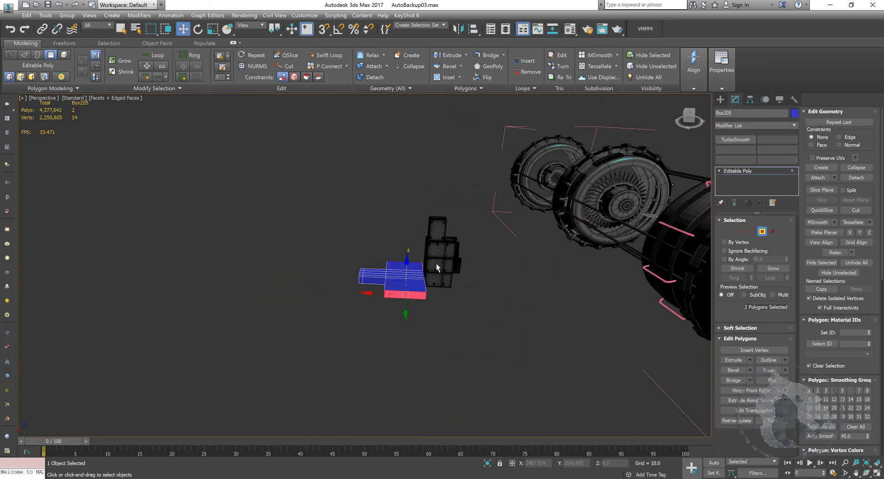
alt+middle_drag(456, 326, 384, 287)
scroll(423, 281, up, 4)
click(380, 283)
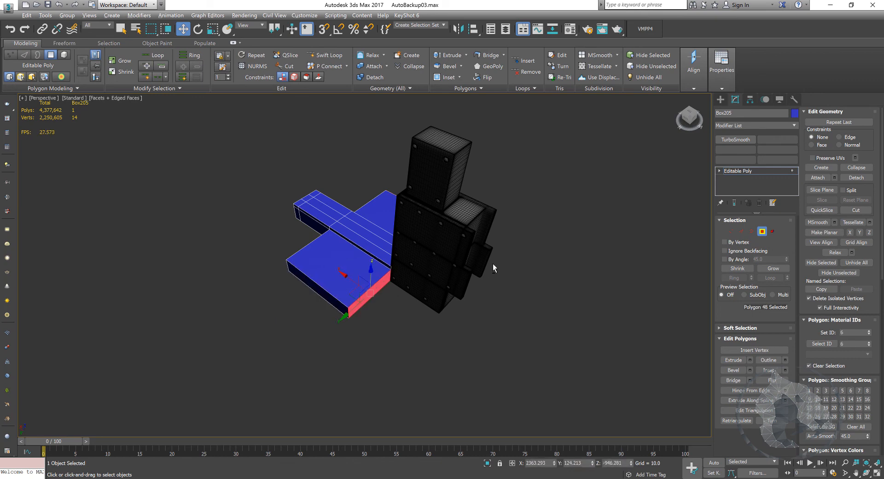
alt+middle_drag(494, 265, 463, 258)
ctrl+click(495, 325)
alt+middle_drag(355, 317, 392, 304)
scroll(386, 304, up, 4)
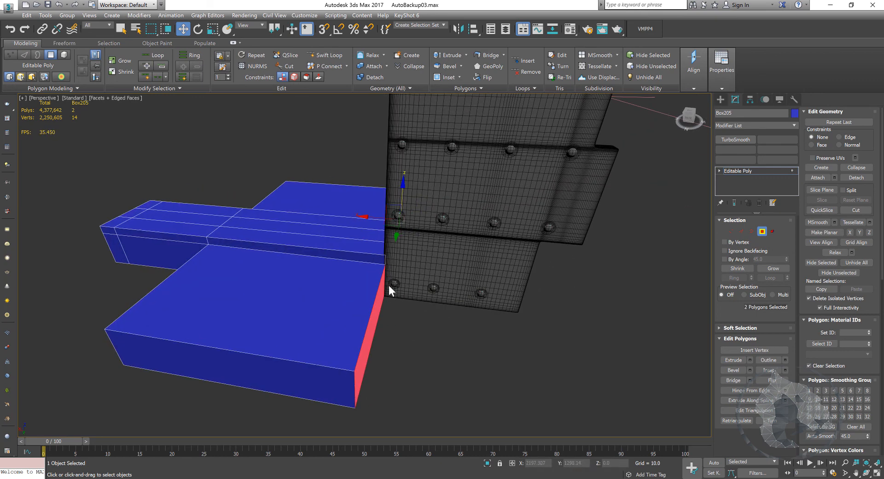
right_click(387, 285)
click(293, 308)
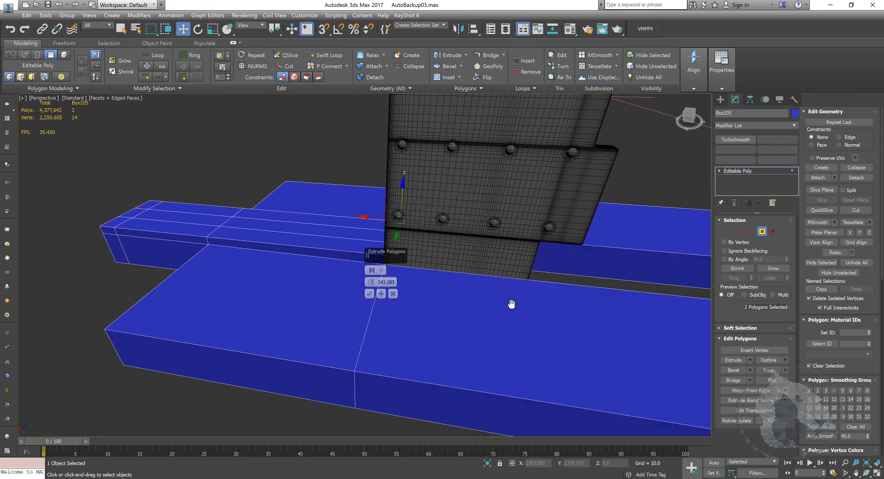
scroll(511, 304, down, 5)
alt+middle_drag(464, 282, 474, 288)
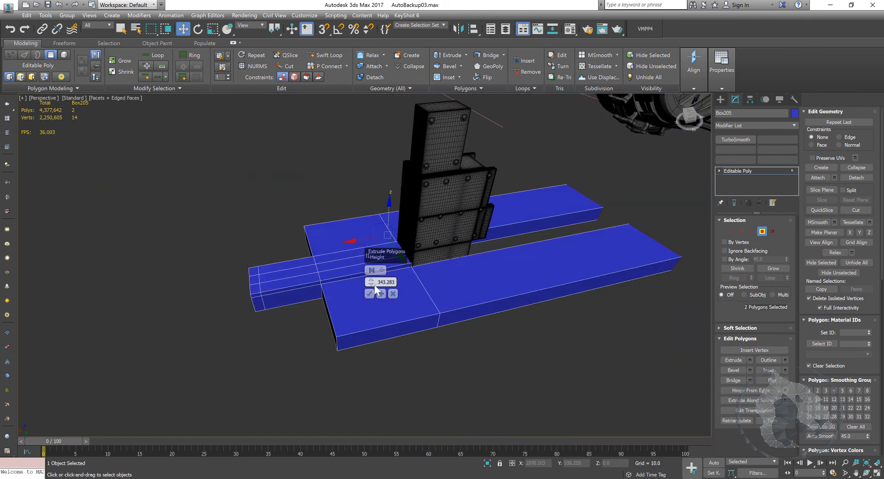
drag(376, 289, 369, 115)
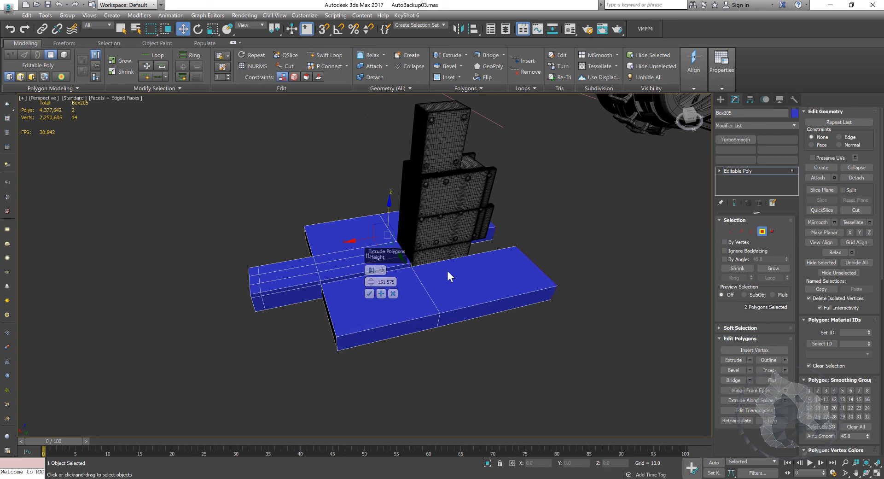
click(370, 294)
Scale the two extruded wing end faces vertically to 27 percent to taper the wings.
alt+middle_drag(370, 297, 400, 265)
scroll(446, 292, up, 3)
key(r)
middle_drag(352, 262, 404, 238)
scroll(354, 251, down, 3)
drag(406, 196, 399, 234)
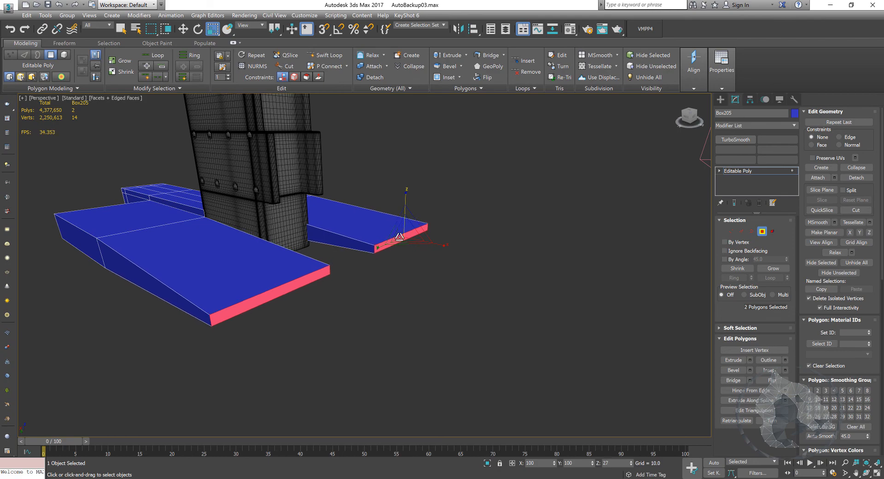
Lower the tapered wing end faces in the front view until the wings' underside is nearly flat, then leave polygon editing.
alt+middle_drag(400, 236, 483, 207)
key(alt+w)
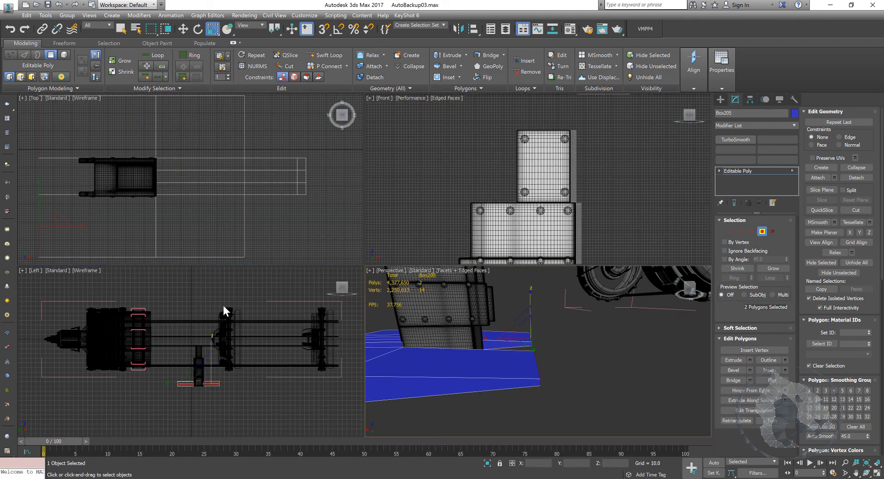
middle_drag(283, 338, 298, 332)
key(alt+w)
middle_drag(351, 313, 328, 308)
key(alt+w)
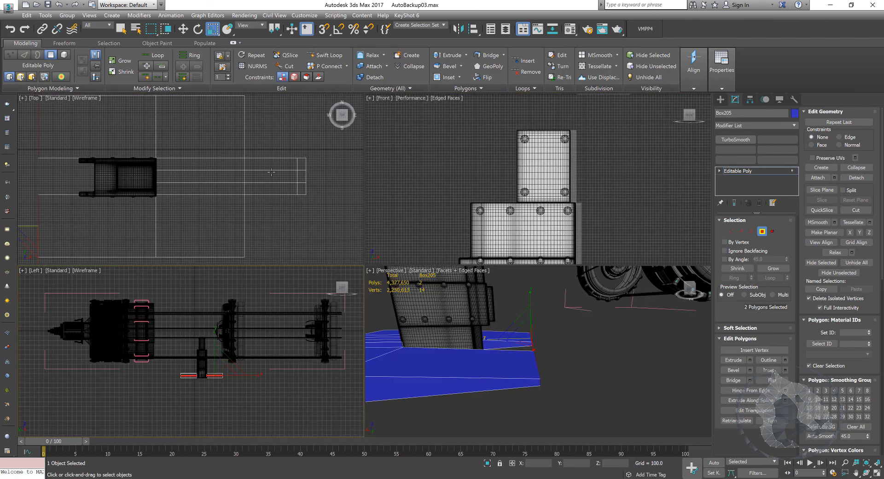
middle_drag(450, 185, 463, 178)
key(alt+w)
key(z)
middle_drag(354, 291, 352, 223)
scroll(352, 223, down, 5)
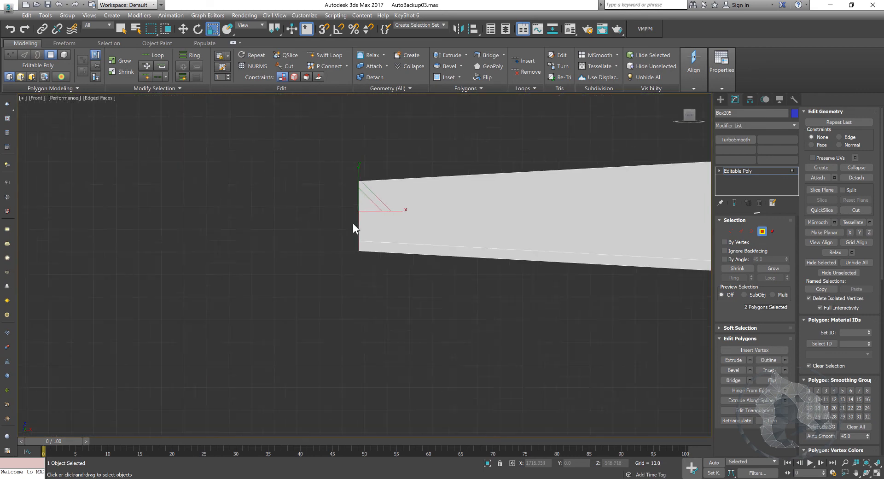
scroll(368, 226, down, 4)
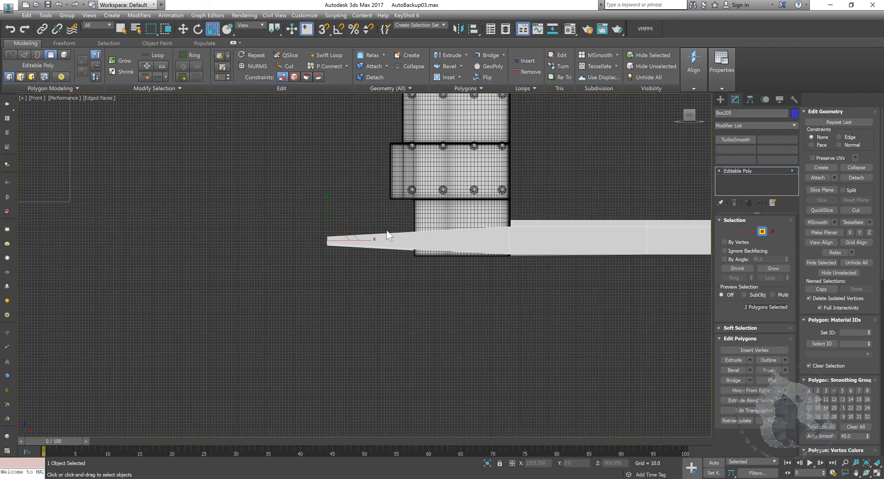
scroll(386, 230, up, 4)
key(w)
drag(272, 221, 263, 240)
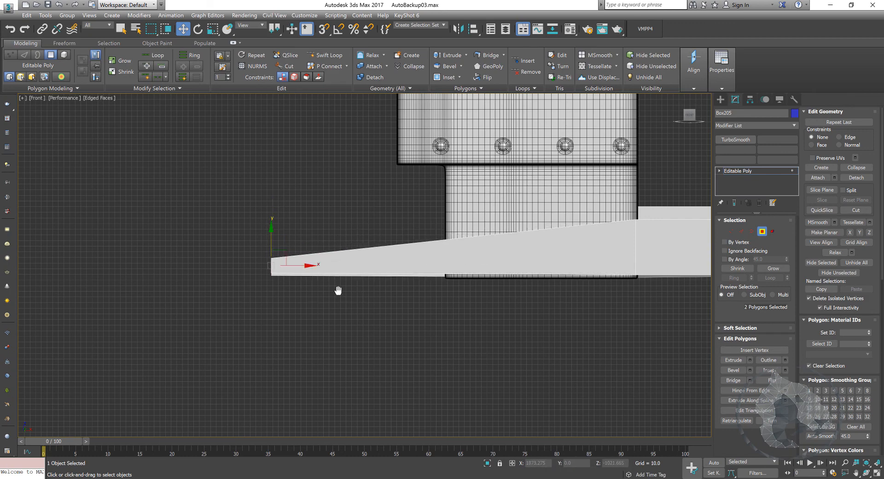
key(alt+w)
key(alt+w)
scroll(270, 273, down, 10)
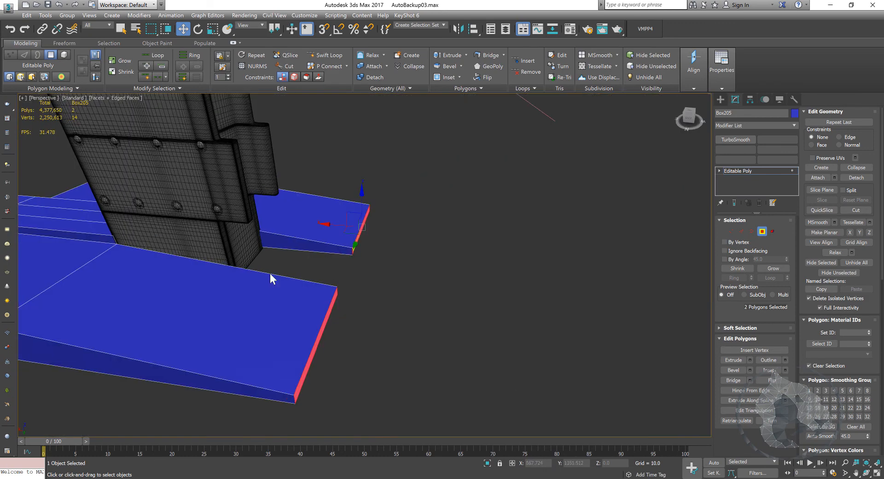
alt+middle_drag(295, 257, 372, 280)
scroll(275, 258, up, 3)
click(761, 233)
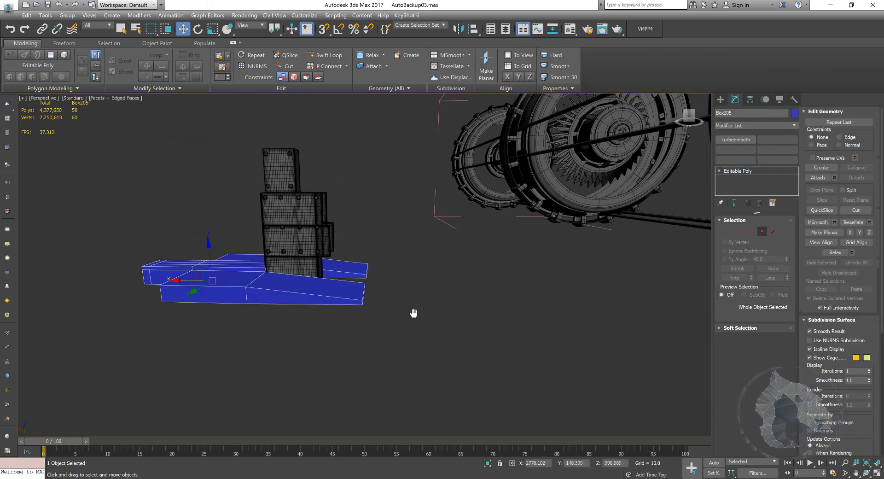
Extrude the three top polygons between the wings, beside the riveted column, upward by 470.821.
alt+middle_drag(414, 312, 350, 272)
scroll(300, 250, up, 4)
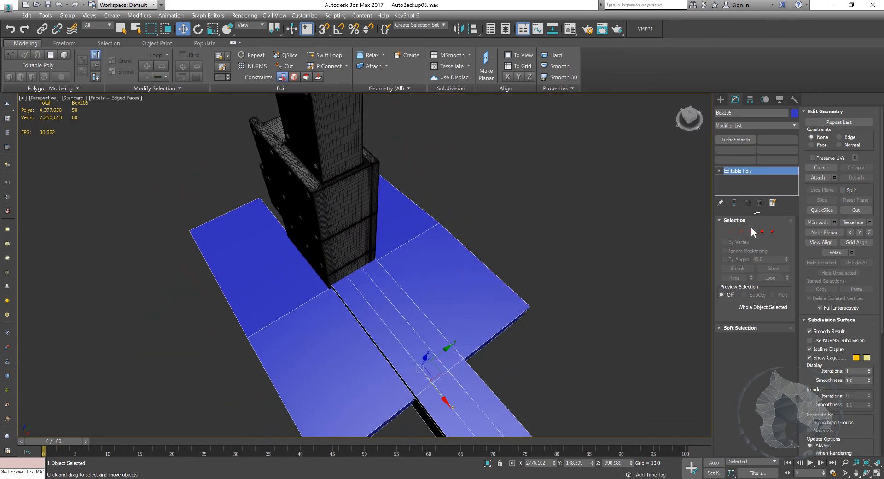
click(763, 231)
alt+middle_drag(460, 272, 407, 258)
key(q)
click(420, 257)
ctrl+click(409, 261)
ctrl+click(443, 258)
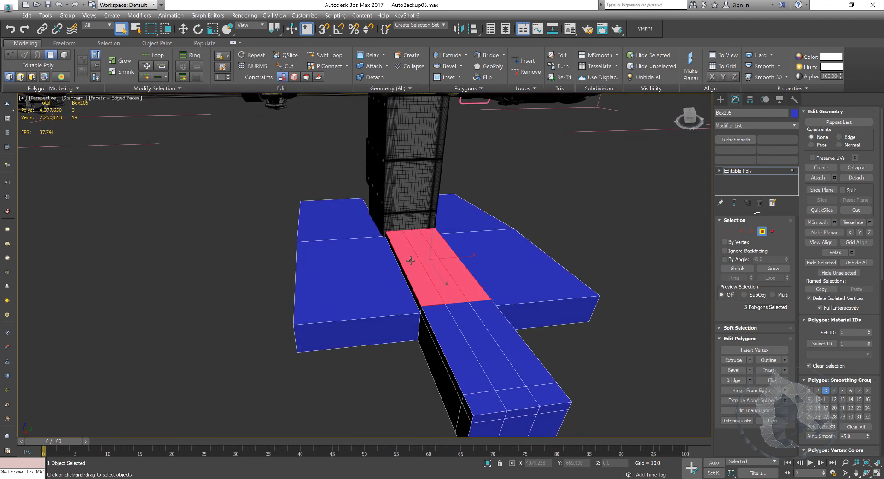
right_click(408, 258)
click(315, 283)
mouse_move(367, 292)
alt+middle_down()
mouse_move(367, 276)
mouse_move(358, 300)
mouse_move(373, 282)
alt+middle_up()
drag(374, 267, 408, 164)
middle_drag(408, 165, 395, 291)
alt+middle_drag(385, 326, 378, 281)
drag(372, 281, 364, 346)
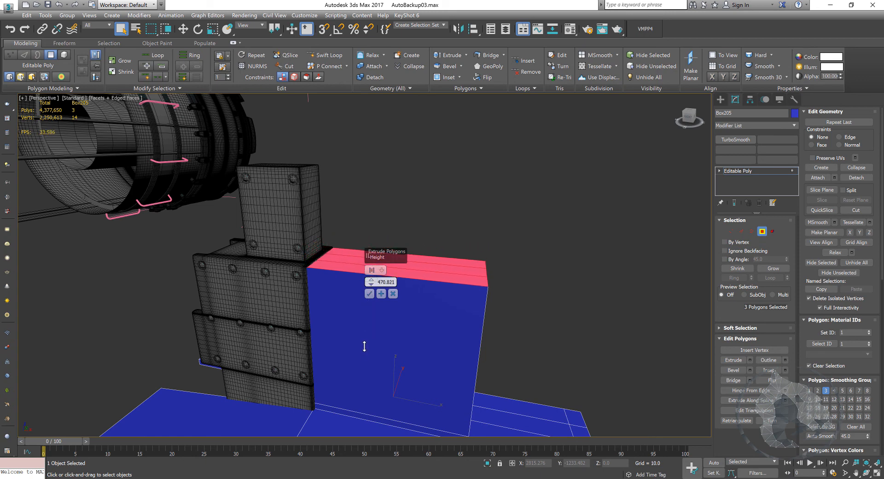
click(371, 295)
Accept the three-polygon extrusion, then extrude only the middle top polygon upward by 470.821.
alt+middle_drag(432, 259, 418, 269)
click(386, 260)
alt+middle_drag(371, 281, 374, 258)
right_click(374, 258)
click(282, 285)
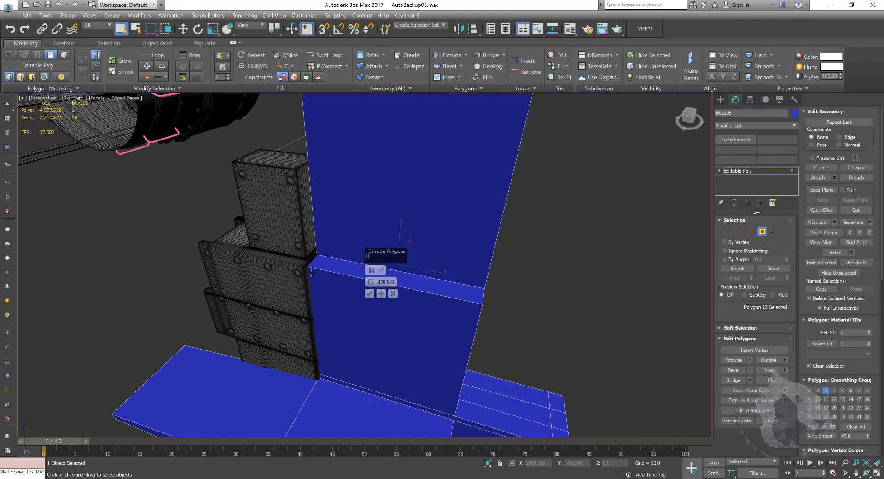
mouse_move(312, 273)
middle_down()
mouse_move(314, 301)
mouse_move(307, 283)
middle_up()
scroll(315, 301, down, 4)
alt+middle_drag(272, 286, 371, 302)
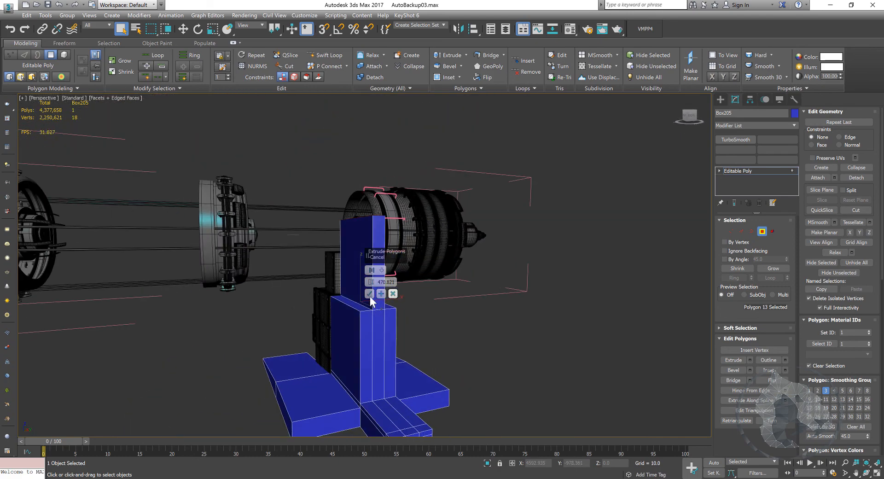
click(455, 336)
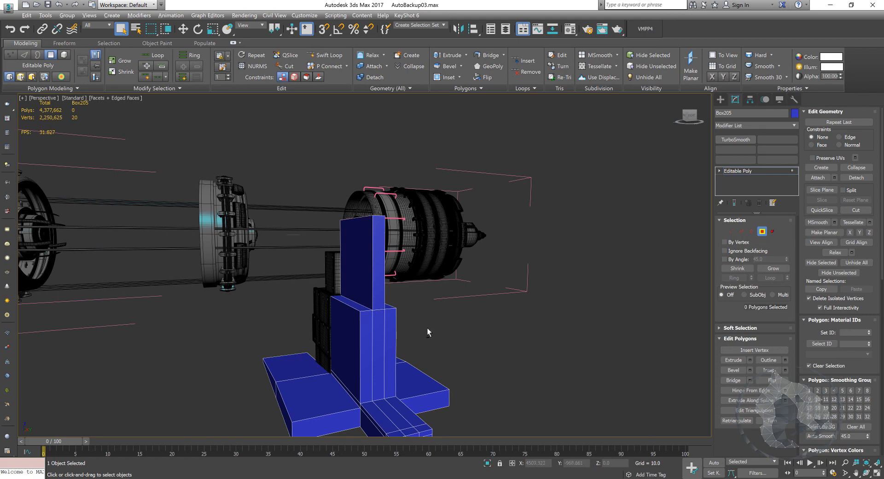
Lower the top face of the narrow centre extrusion by 313.971 along Z.
mouse_move(427, 327)
alt+middle_down()
mouse_move(436, 328)
mouse_move(413, 323)
mouse_move(441, 320)
alt+middle_up()
scroll(308, 312, up, 3)
middle_drag(309, 312, 462, 243)
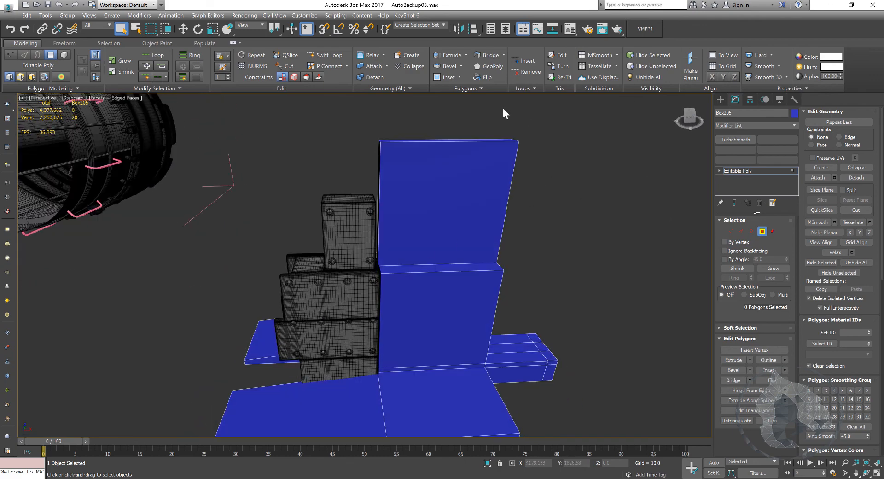
click(457, 140)
key(w)
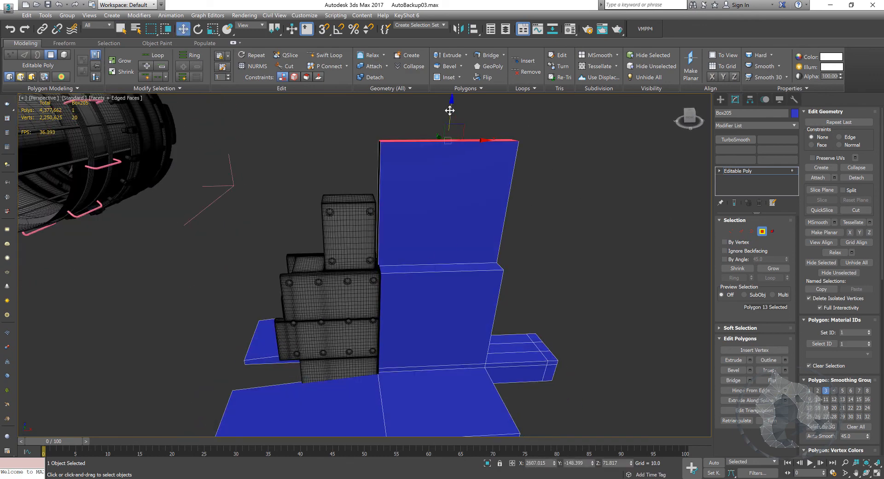
drag(453, 116, 434, 193)
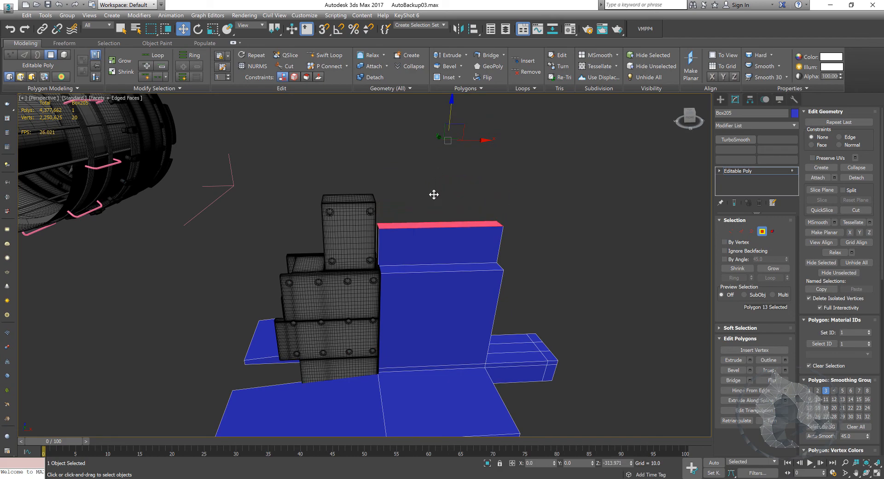
alt+middle_drag(435, 194, 412, 256)
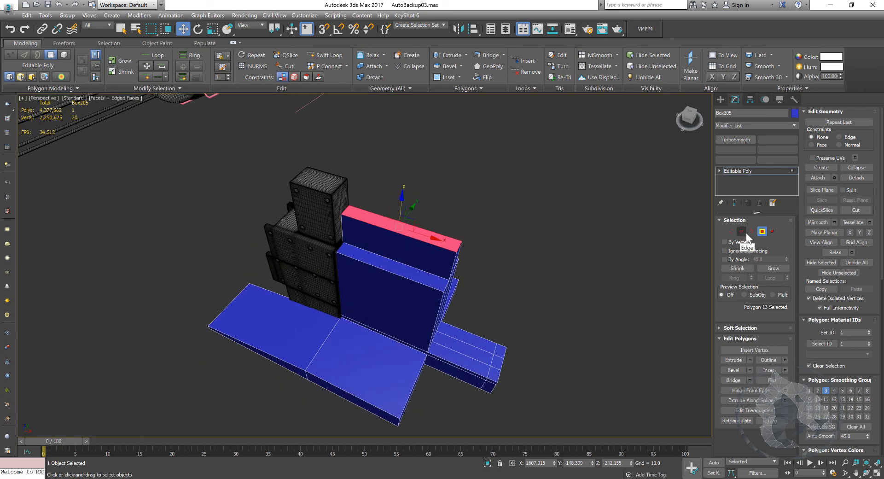
Add two horizontal edge loops around the raised block and two vertical loops near its outer end with Swift Loop.
alt+middle_drag(397, 293, 382, 273)
key(q)
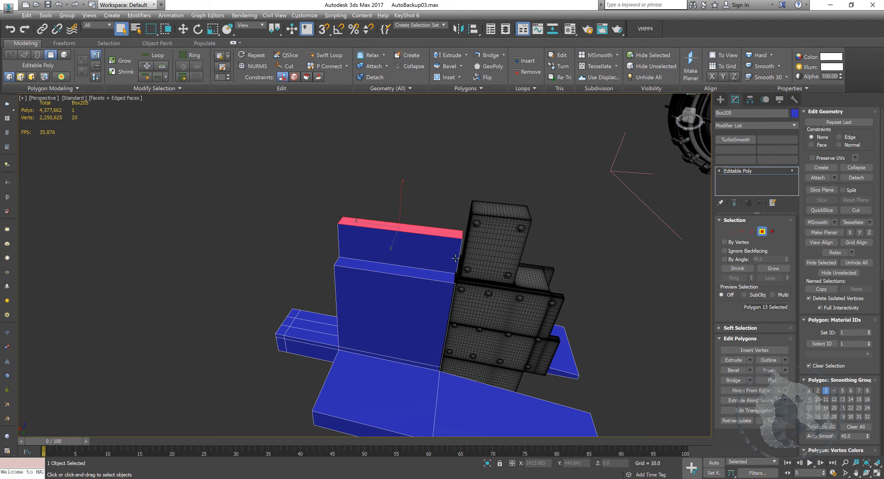
alt+middle_drag(461, 240, 462, 260)
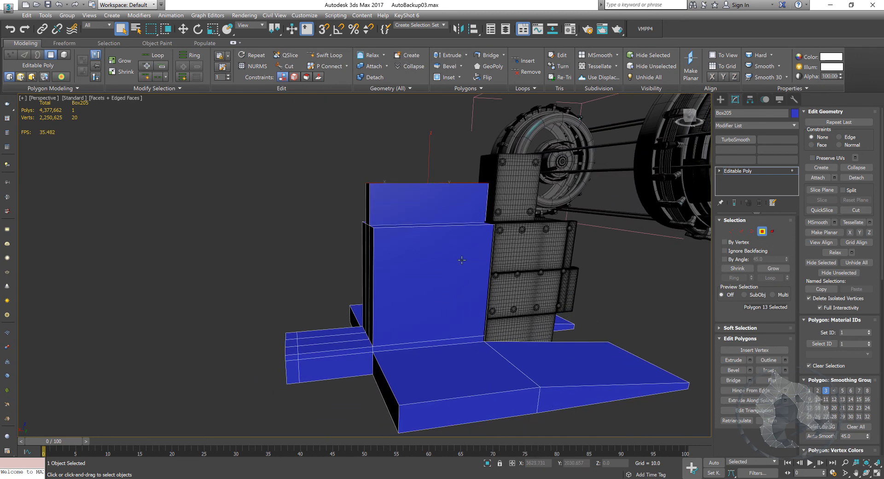
click(327, 58)
mouse_move(406, 258)
alt+middle_down()
mouse_move(405, 267)
mouse_move(395, 247)
alt+middle_up()
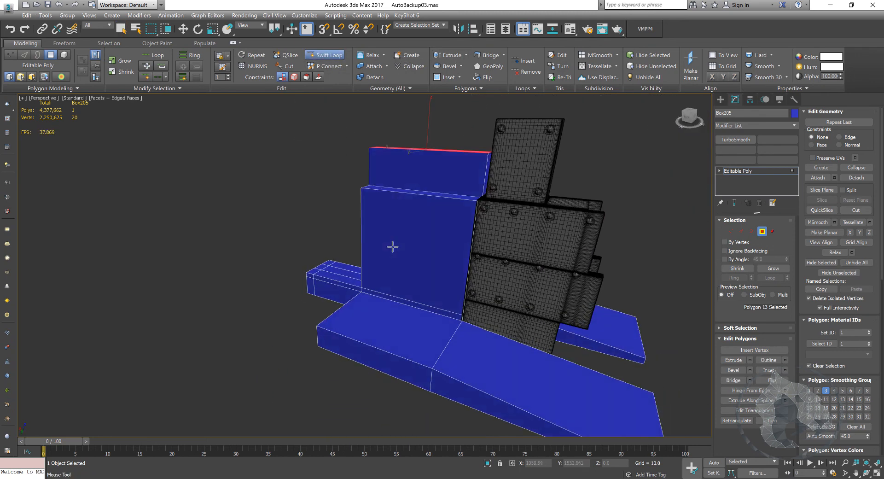
click(364, 211)
alt+middle_drag(364, 238, 358, 241)
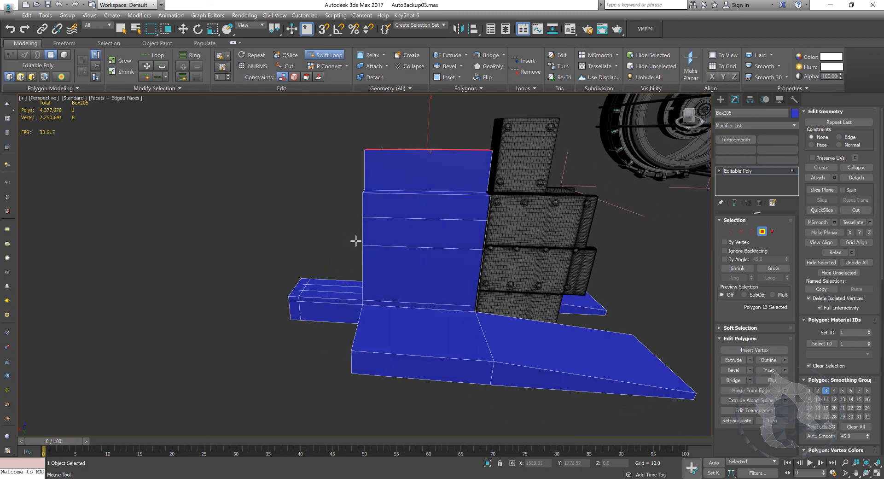
click(381, 231)
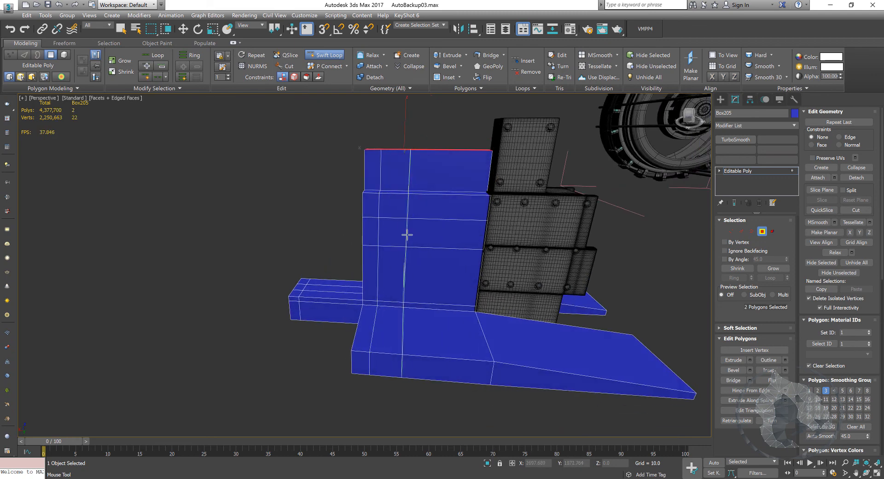
right_click(391, 237)
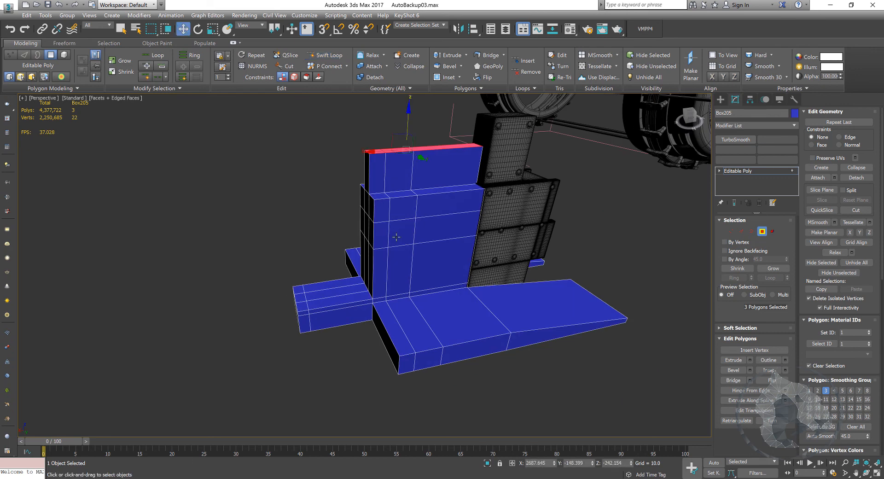
Bevel the matching grid polygons on both sides of the raised block with height 36.336 and outline -5.813.
click(397, 235)
alt+middle_drag(303, 250, 407, 296)
ctrl+click(369, 251)
key(q)
key(z)
scroll(408, 297, down, 10)
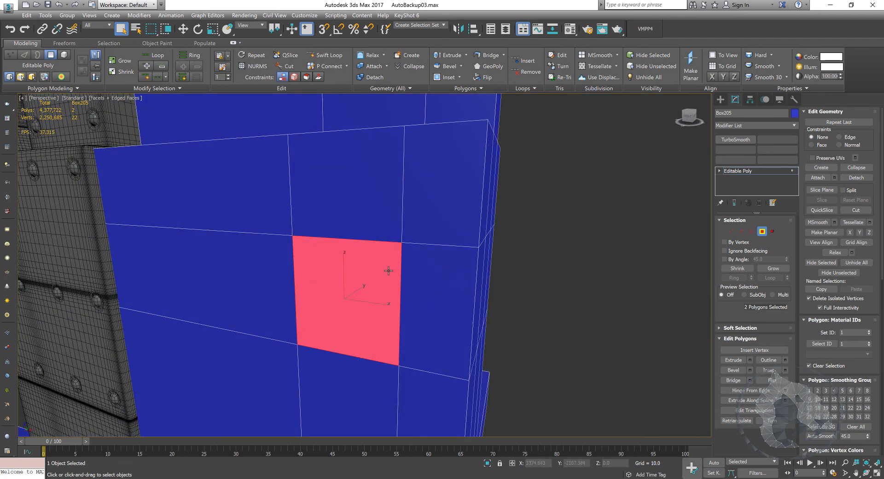
right_click(386, 268)
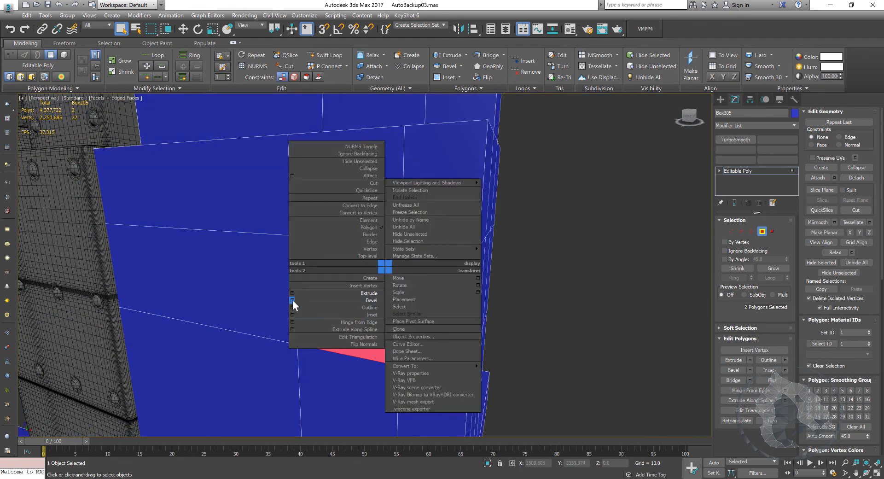
click(292, 300)
alt+middle_drag(408, 364, 461, 373)
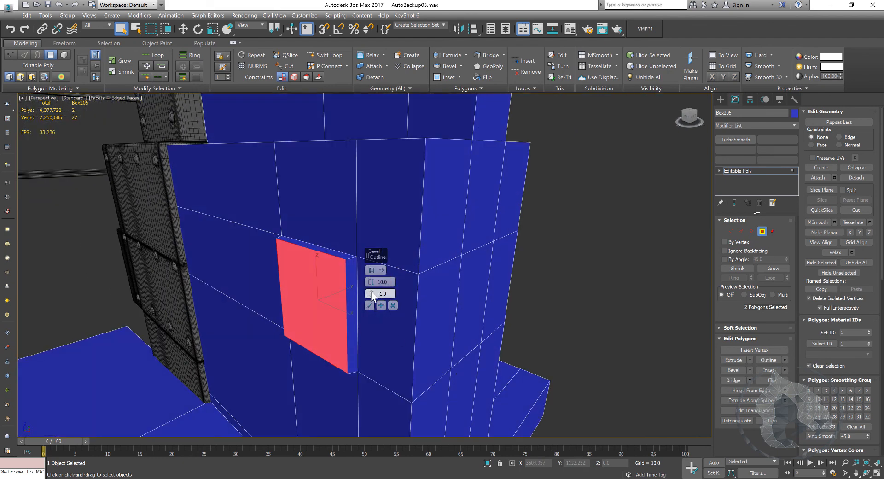
drag(372, 295, 371, 317)
alt+middle_drag(295, 311, 285, 278)
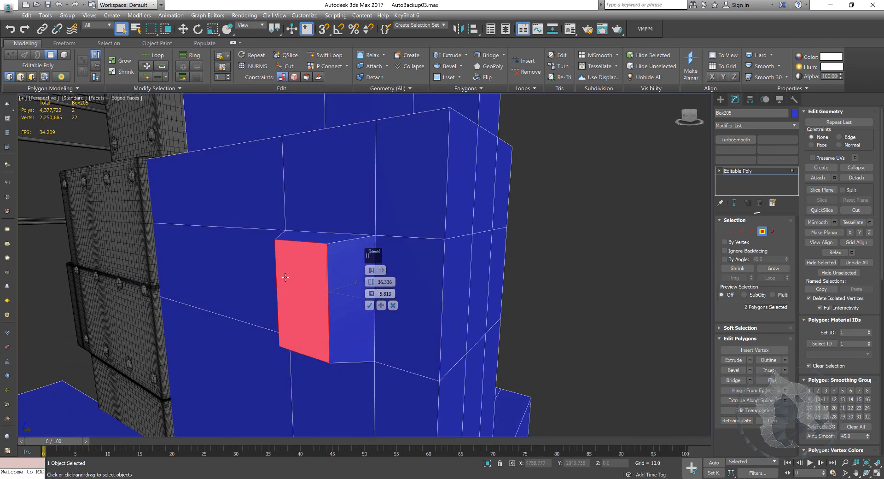
click(370, 306)
click(554, 288)
alt+middle_drag(554, 289, 451, 276)
key(alt+w)
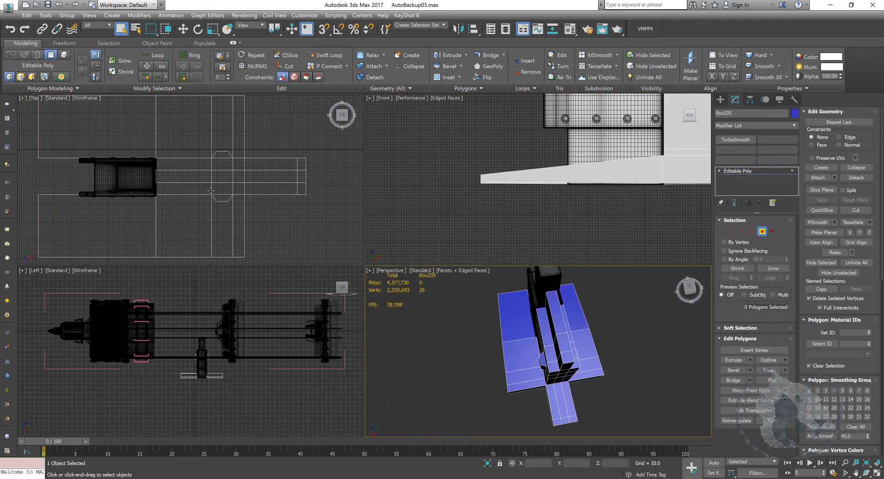
key(alt+w)
key(alt+w)
middle_drag(484, 336, 371, 288)
key(alt+w)
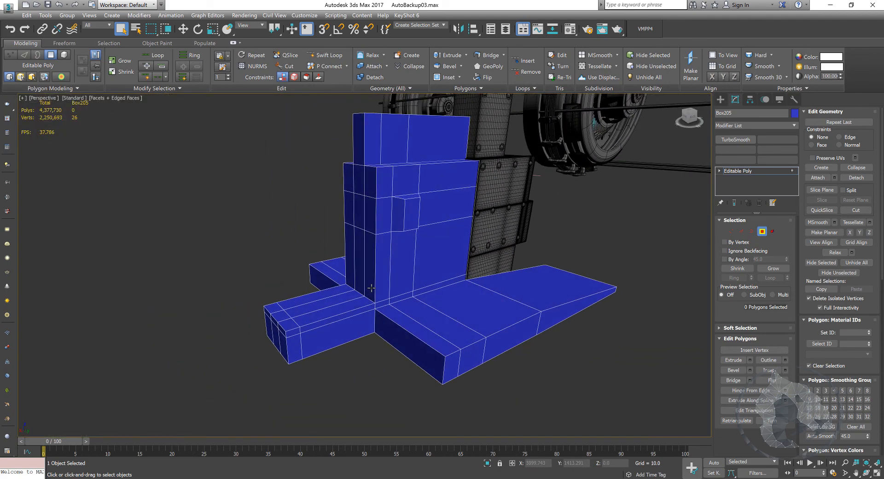
click(353, 329)
alt+middle_drag(352, 330, 429, 325)
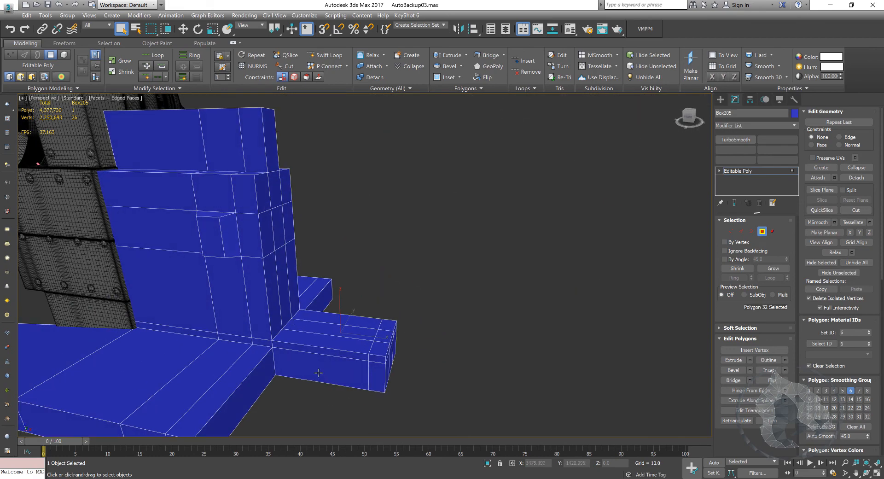
ctrl+click(337, 368)
middle_drag(337, 368, 350, 313)
middle_drag(351, 313, 377, 292)
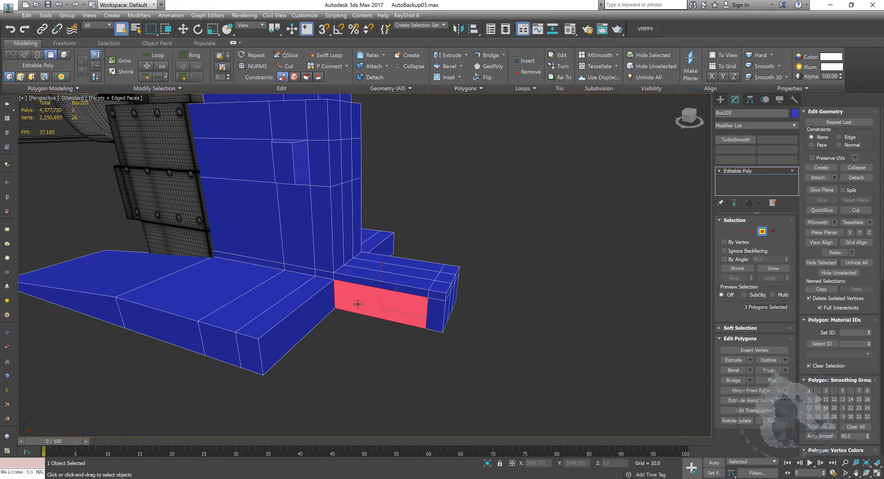
scroll(357, 304, up, 3)
right_click(365, 296)
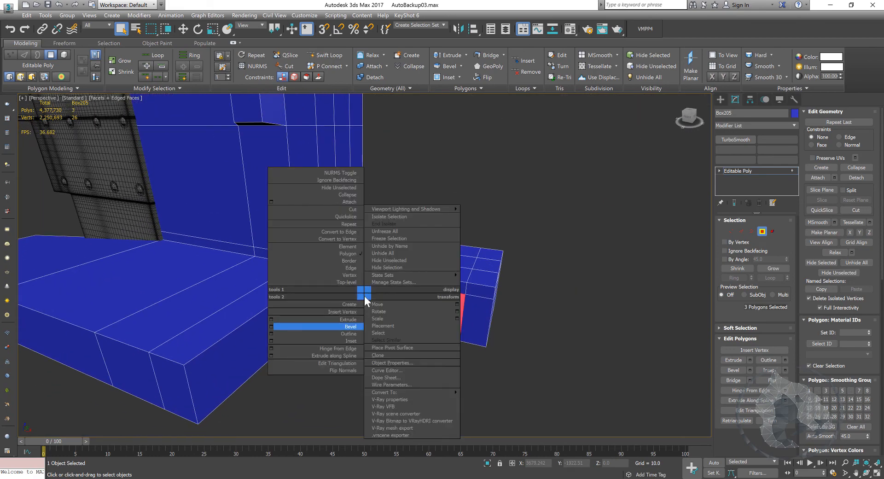
click(272, 319)
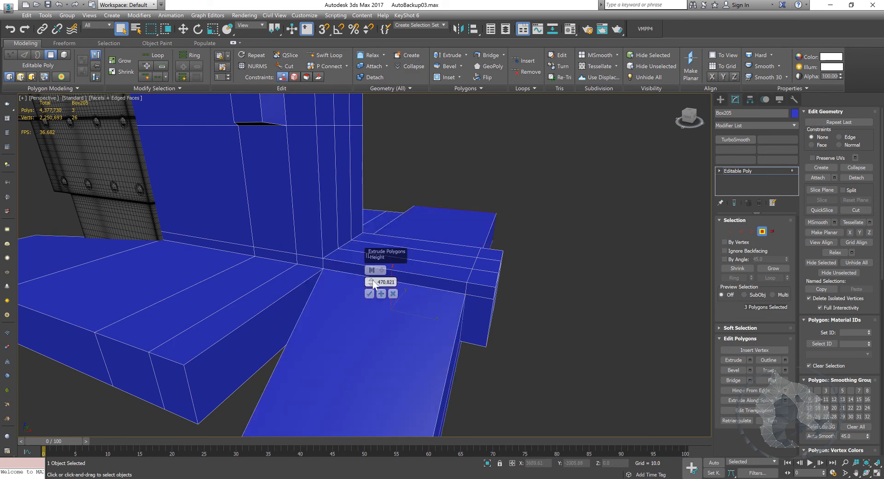
drag(372, 282, 368, 325)
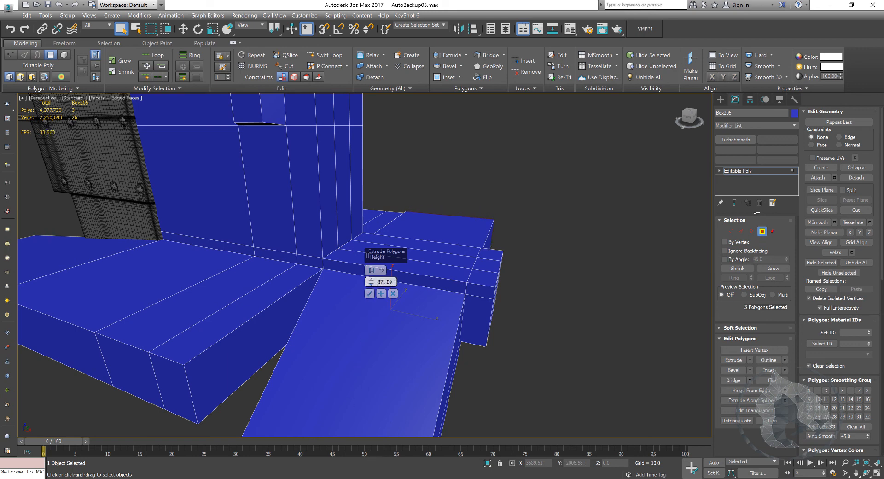
drag(359, 202, 315, 120)
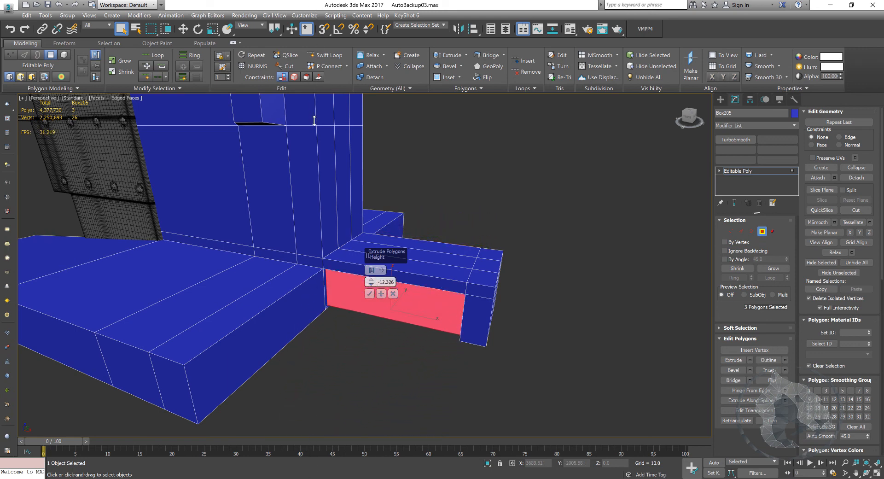
click(393, 293)
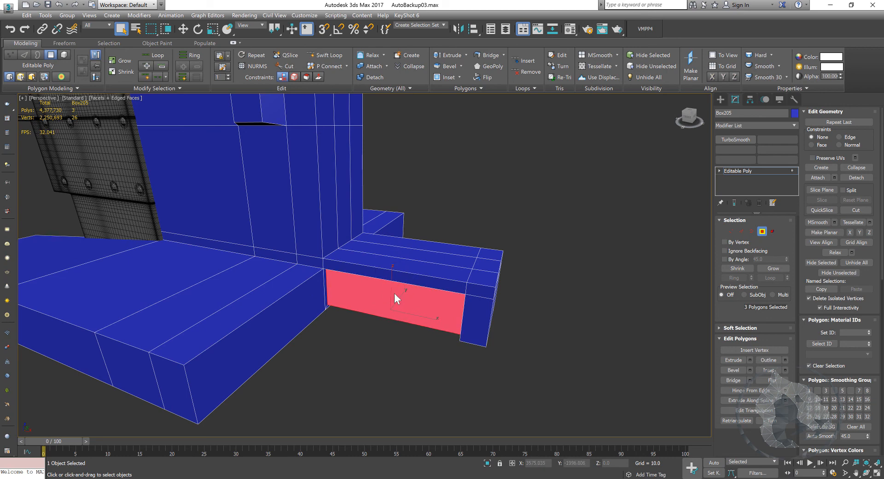
Add an edge loop across the projecting foot close to the raised block with Swift Loop.
alt+middle_drag(656, 193, 681, 194)
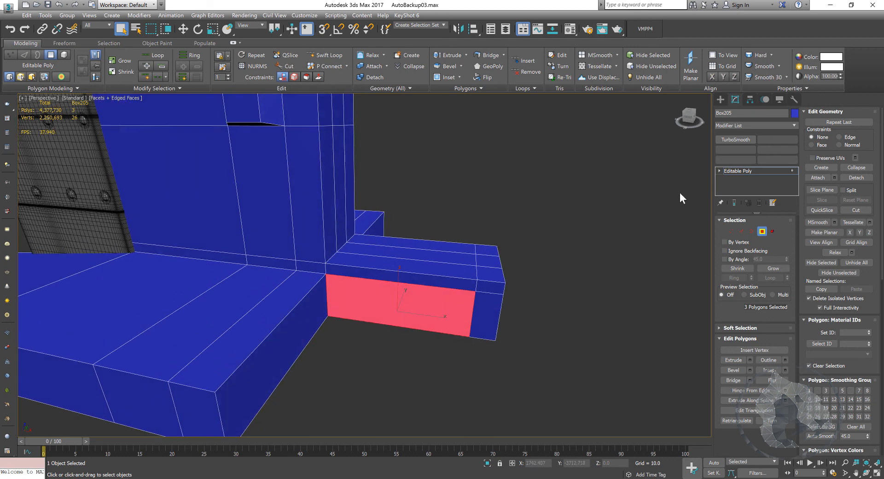
click(319, 56)
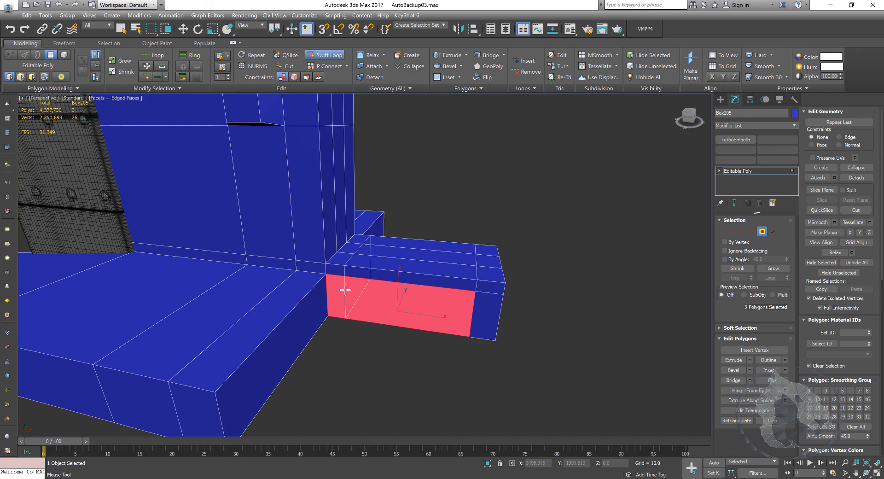
key(w)
alt+middle_drag(403, 308, 418, 308)
click(535, 328)
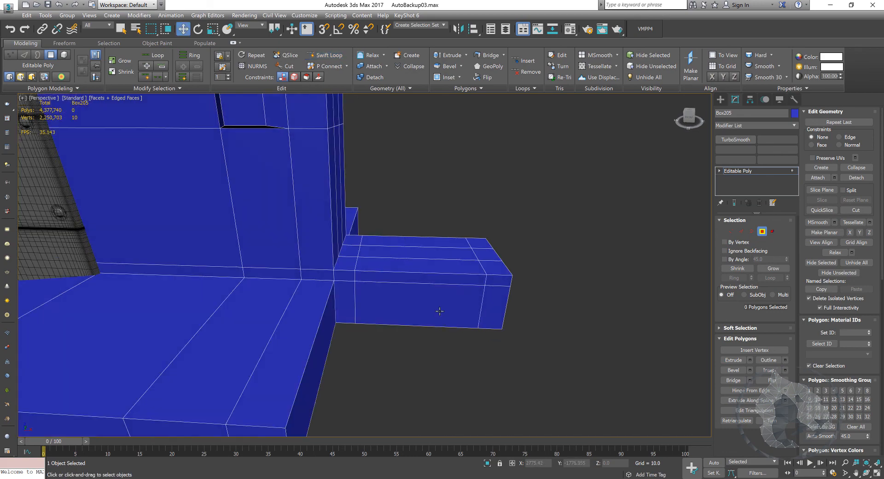
Extrude the long polygons on both sides of the projecting foot inward by -27.834 to form recesses.
click(438, 309)
alt+middle_drag(580, 325, 475, 339)
ctrl+click(460, 358)
alt+middle_drag(270, 288, 340, 295)
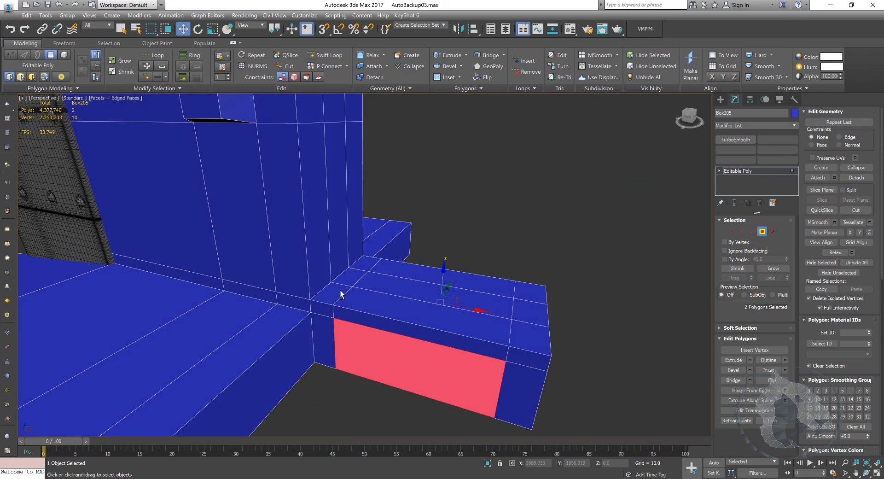
right_click(380, 334)
click(289, 360)
alt+middle_drag(287, 363, 377, 288)
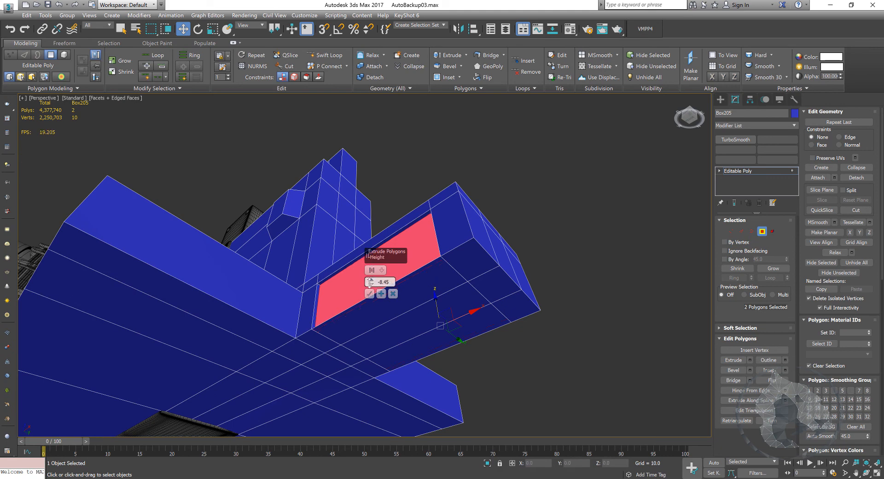
drag(369, 282, 370, 294)
alt+middle_drag(419, 307, 389, 305)
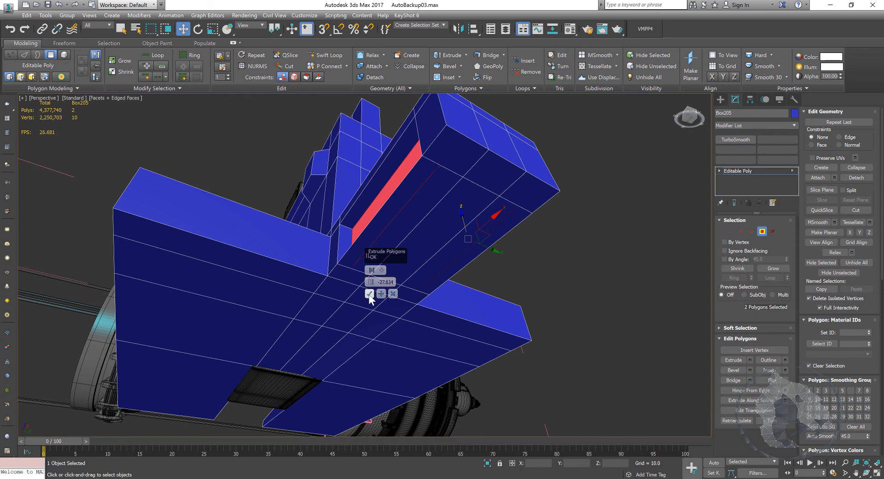
Delete the two underside polygons beneath the side recesses of the projecting foot.
alt+middle_drag(466, 306, 621, 283)
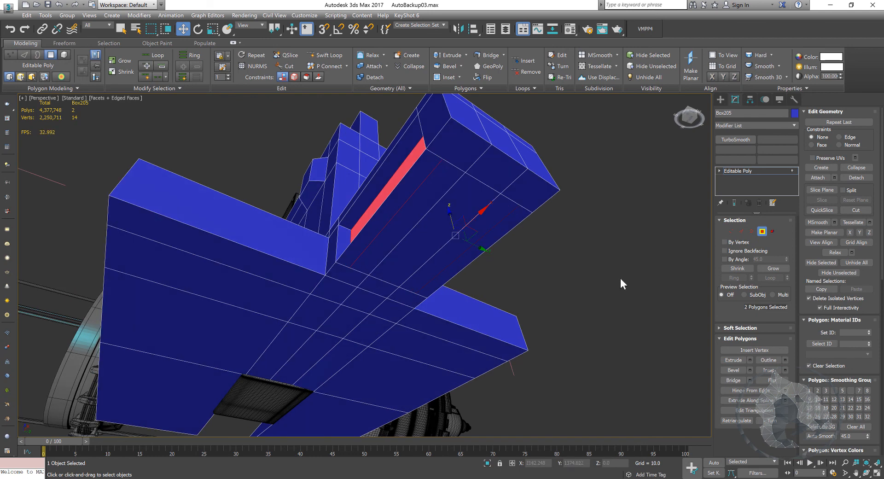
click(403, 199)
alt+middle_drag(391, 205, 390, 214)
alt+middle_drag(451, 217, 453, 230)
ctrl+click(479, 229)
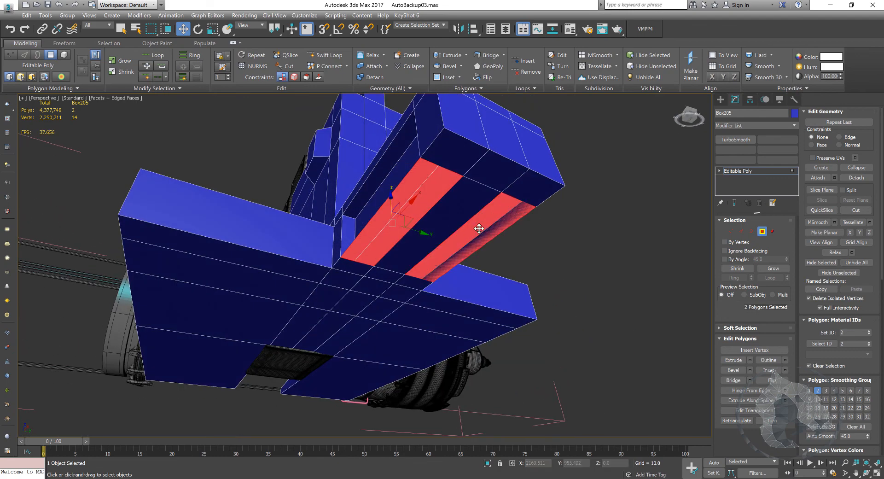
alt+middle_drag(436, 261, 262, 248)
key(Delete)
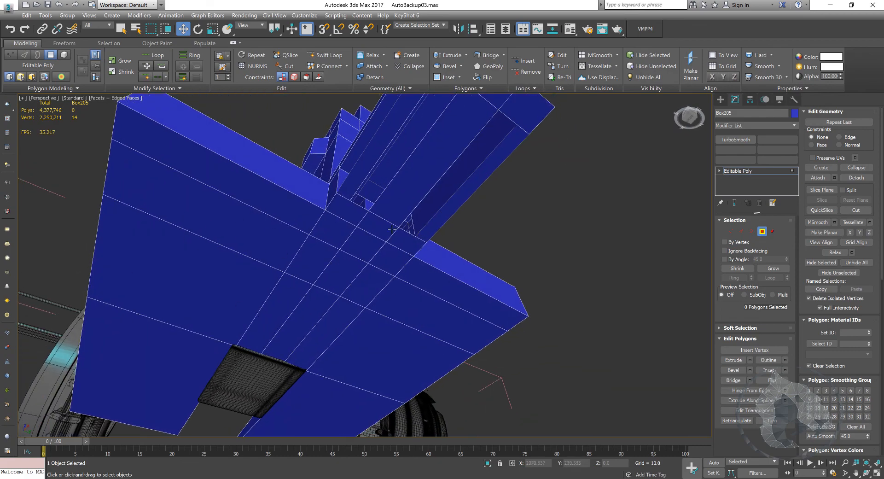
Inspect the support base from the sides, above and underneath, including the tapered wings and the recessed foot.
alt+middle_drag(392, 229, 356, 286)
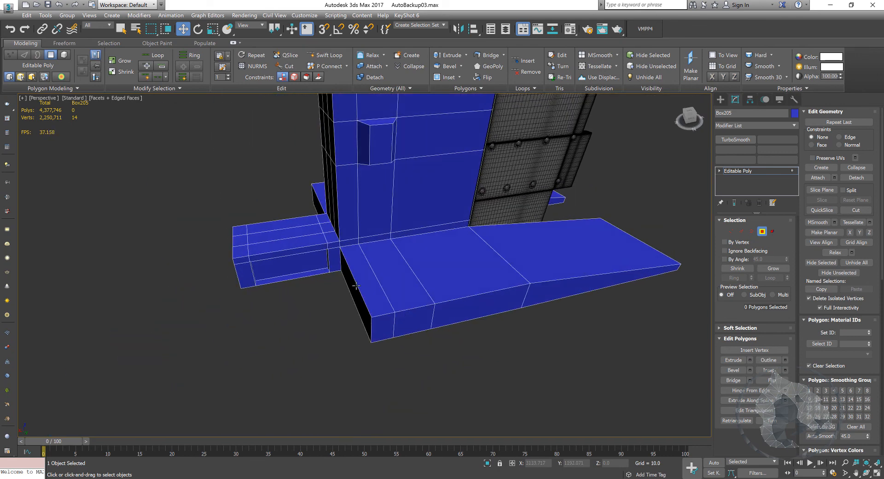
scroll(404, 292, down, 10)
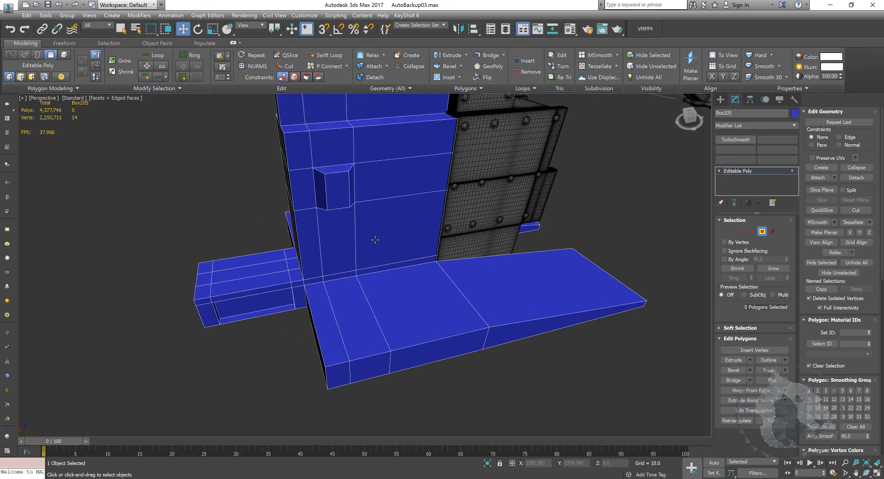
alt+middle_drag(369, 224, 441, 171)
alt+middle_drag(412, 233, 349, 232)
alt+middle_drag(350, 266, 328, 190)
scroll(409, 240, up, 4)
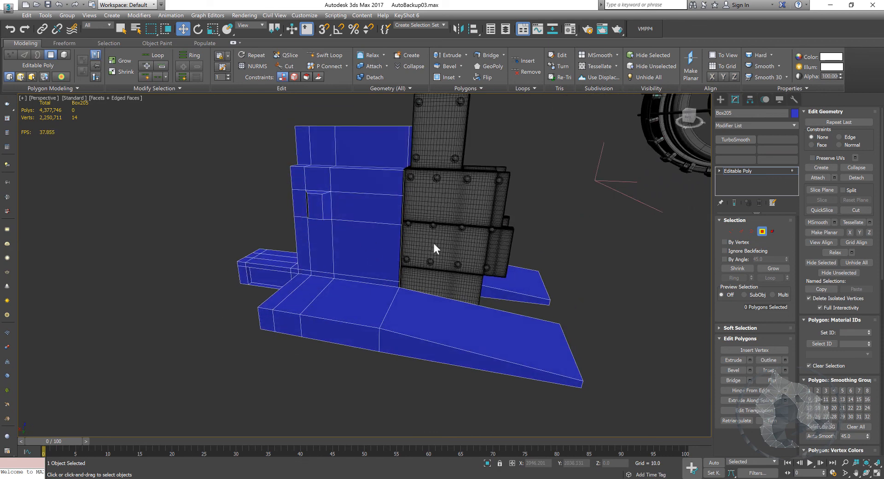
alt+middle_drag(612, 250, 453, 222)
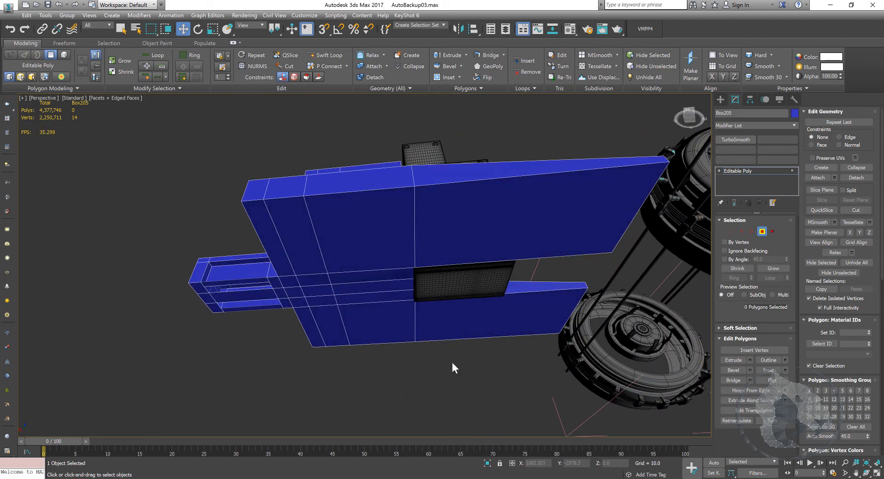
alt+middle_drag(357, 325, 463, 318)
scroll(361, 282, up, 3)
alt+middle_drag(361, 282, 368, 256)
scroll(399, 253, up, 4)
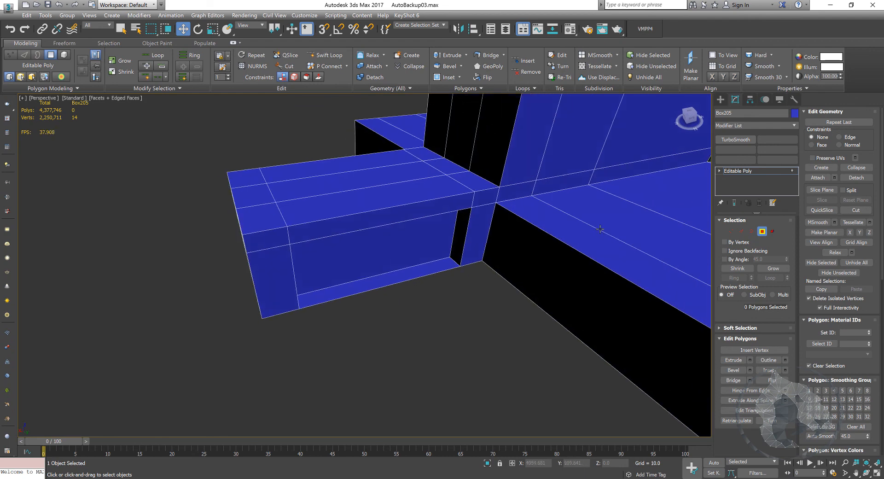
Add Swift Loop support loops across the projecting foot close to both ends of its side recesses.
click(312, 57)
alt+middle_drag(306, 179, 313, 239)
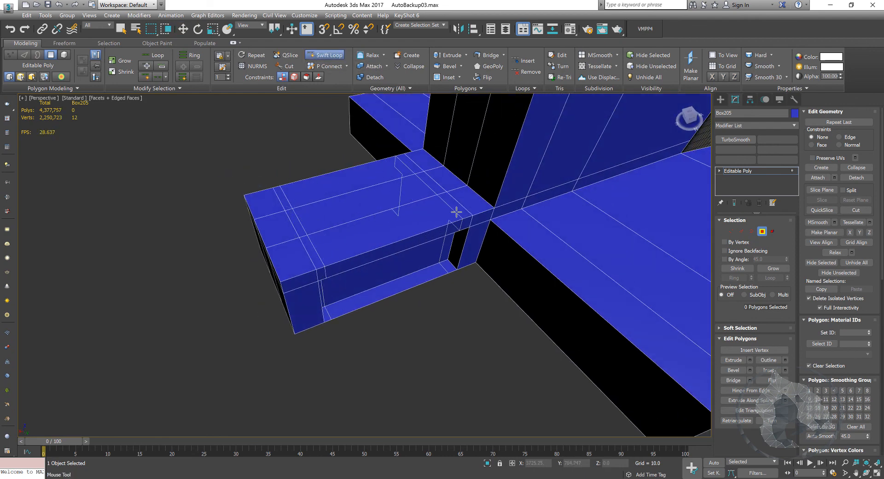
click(285, 275)
alt+middle_drag(284, 276, 464, 288)
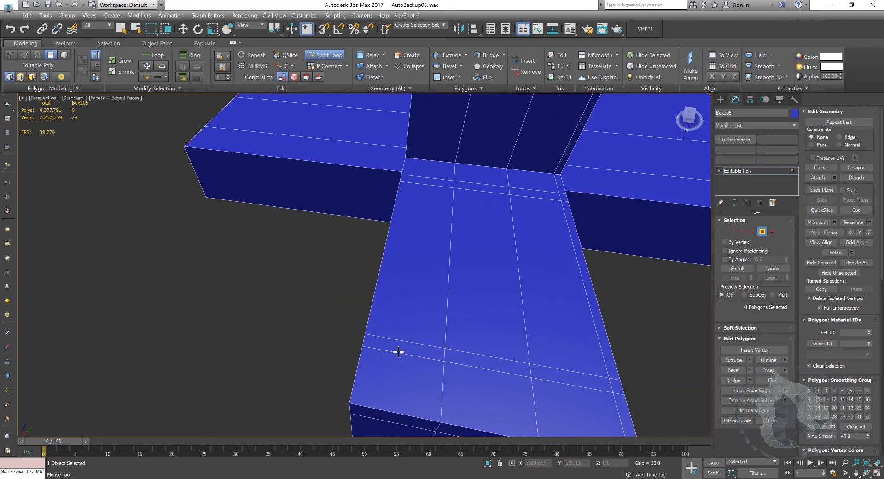
middle_drag(383, 368, 384, 300)
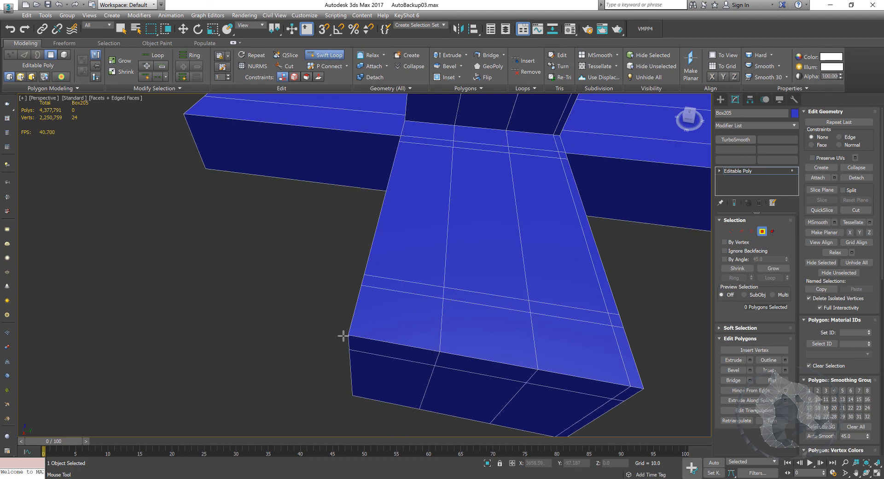
middle_drag(415, 329, 323, 295)
Add support loops beside the front corner edge of the projecting foot and along the bottom edge of the base.
scroll(401, 301, down, 4)
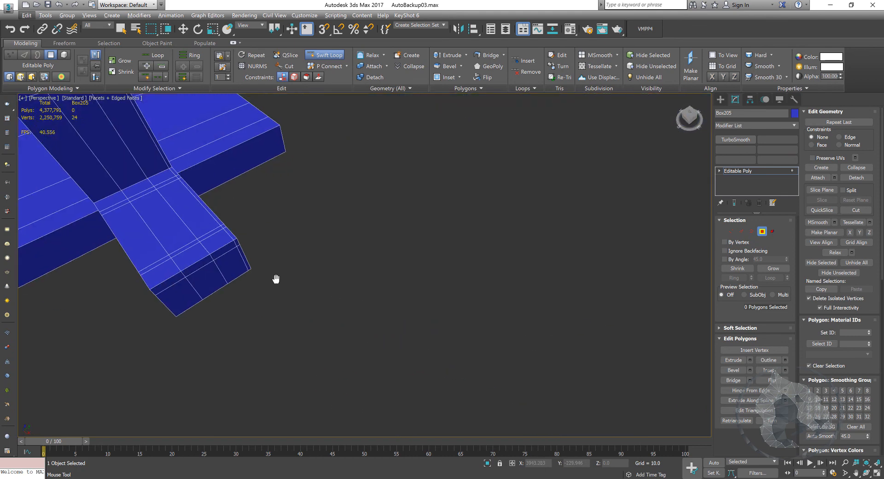
alt+middle_drag(276, 281, 310, 311)
scroll(341, 302, up, 2)
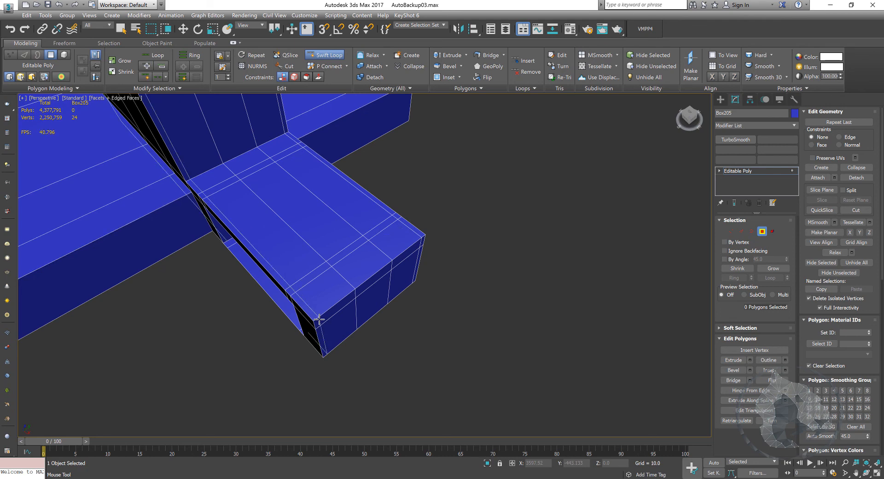
click(318, 319)
alt+middle_drag(319, 320, 342, 322)
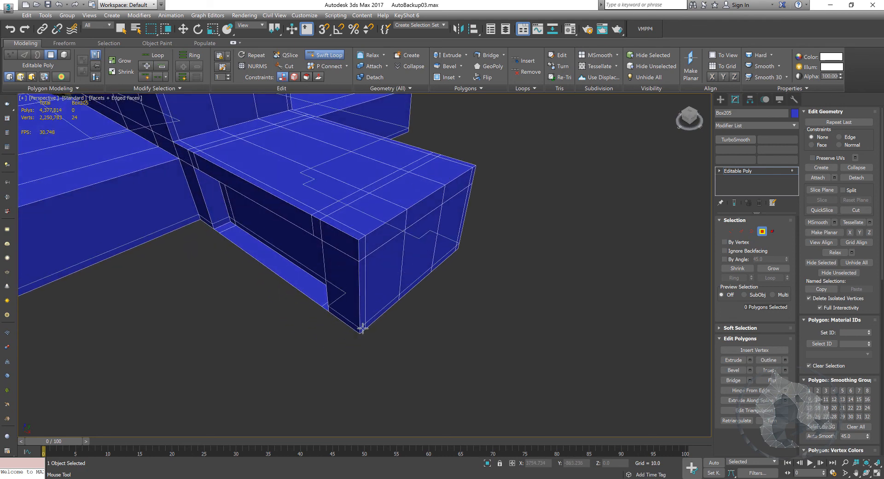
click(362, 328)
Add support loops along the long edges of the tapered wings and close to their thin ends.
middle_drag(193, 288, 328, 312)
alt+middle_drag(314, 307, 330, 293)
scroll(316, 310, up, 5)
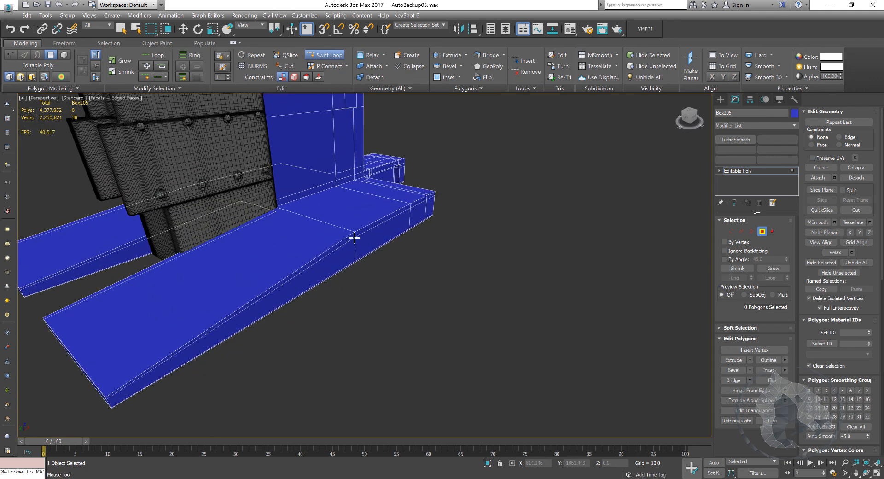
middle_drag(263, 300, 273, 290)
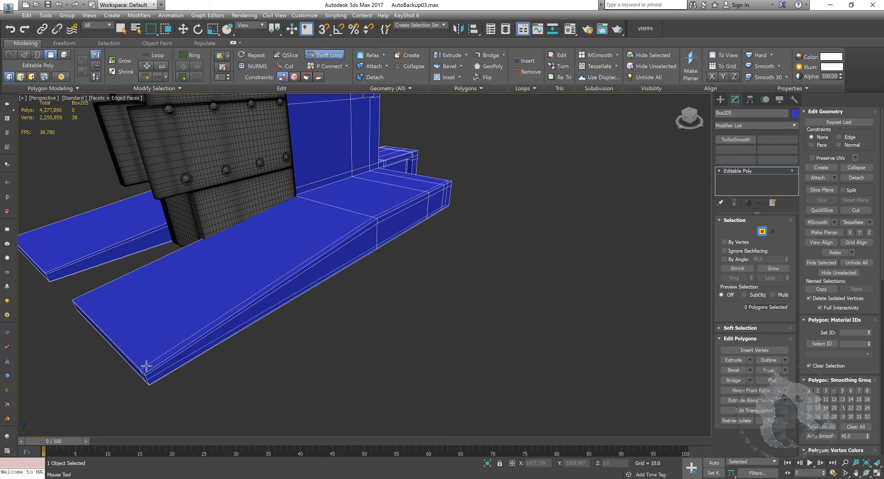
alt+middle_drag(149, 364, 233, 306)
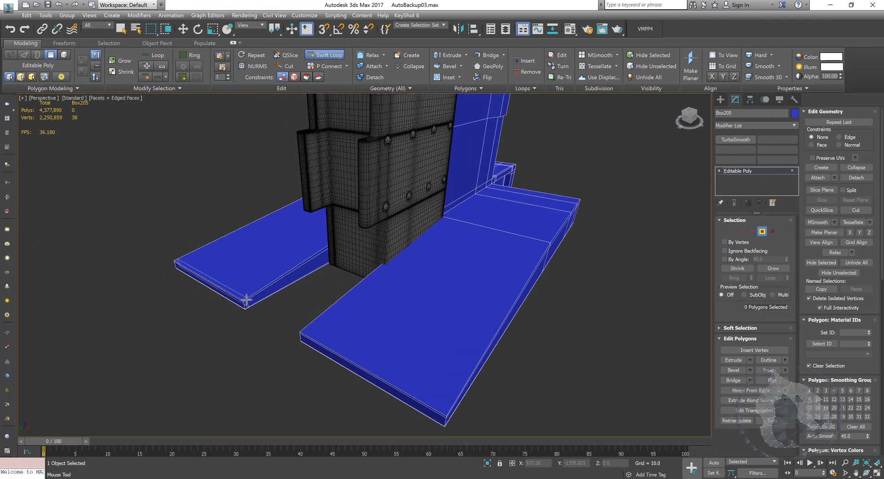
middle_drag(299, 324, 248, 292)
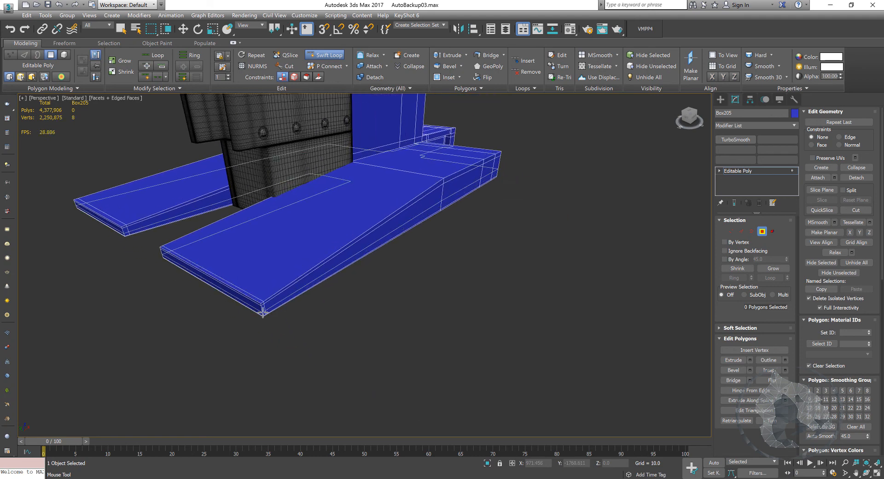
click(263, 314)
Add support loops near the raised block's column-side edge and along the ledge of its step.
middle_drag(343, 278, 322, 353)
alt+middle_drag(322, 352, 303, 364)
alt+middle_drag(352, 281, 316, 272)
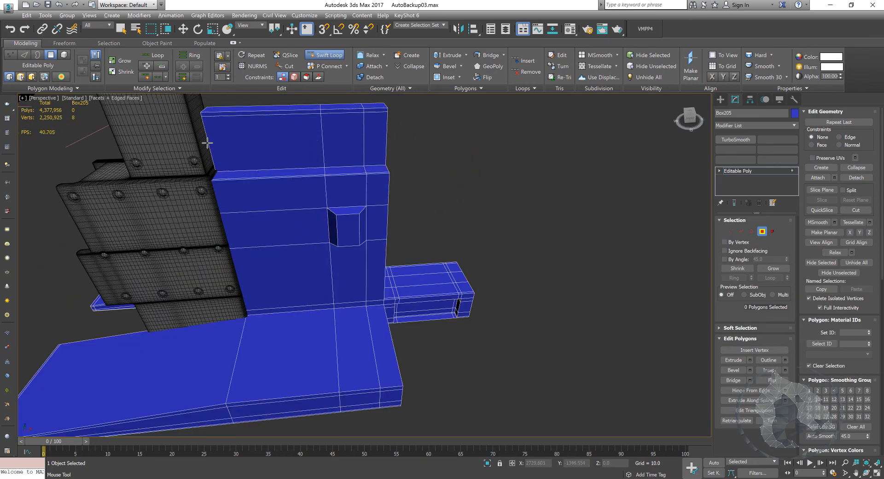
alt+middle_drag(207, 143, 207, 157)
scroll(209, 166, up, 4)
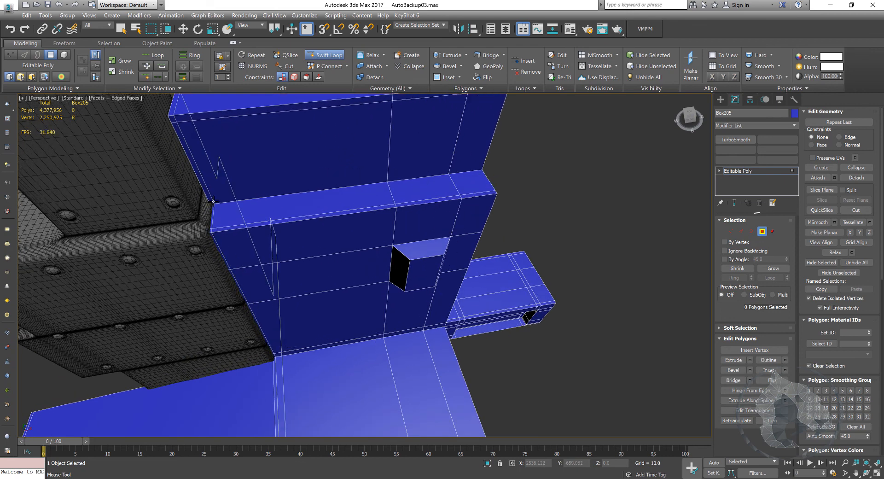
click(214, 200)
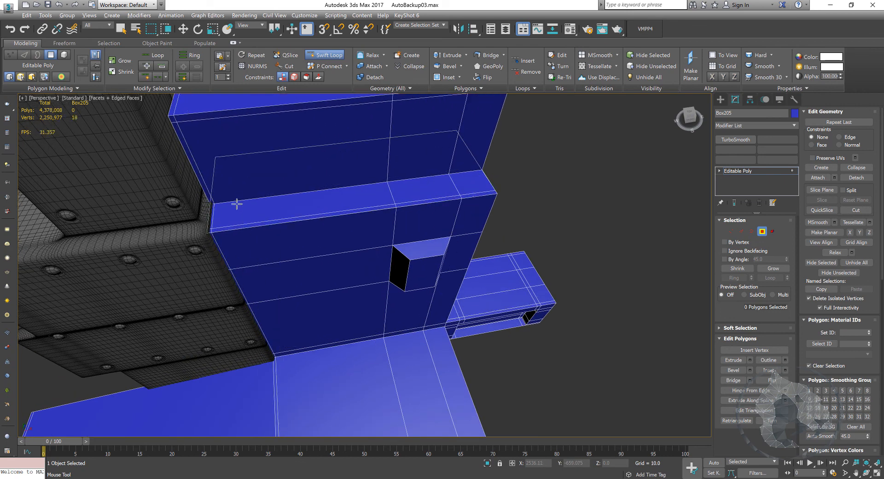
alt+middle_drag(237, 204, 240, 195)
scroll(240, 194, up, 2)
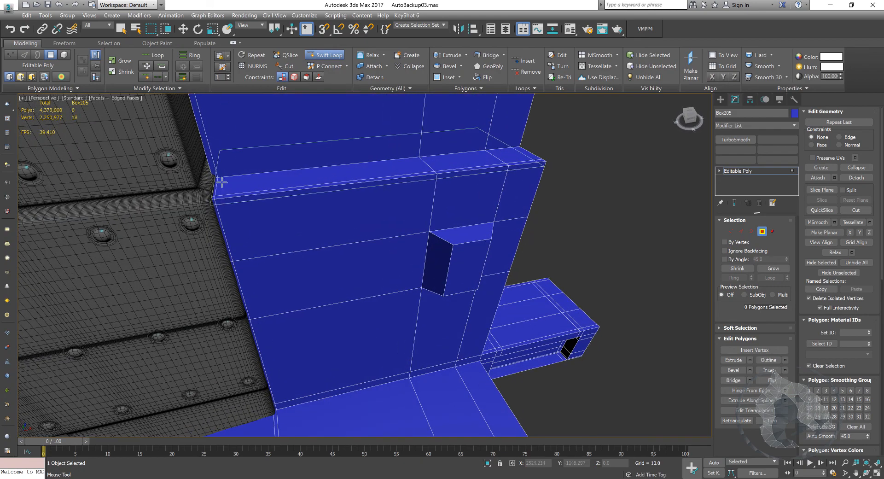
Add horizontal support loops around the raised block near the upper and lower edges of the side boss.
alt+middle_drag(221, 183, 393, 208)
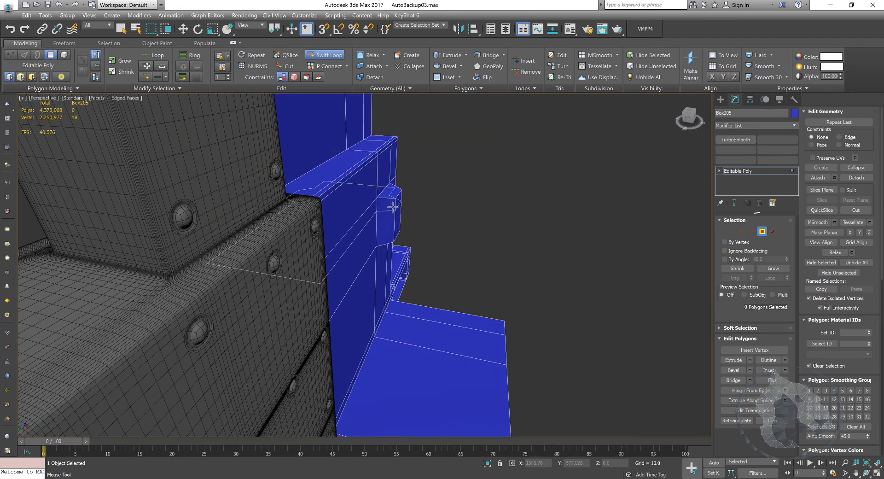
click(393, 207)
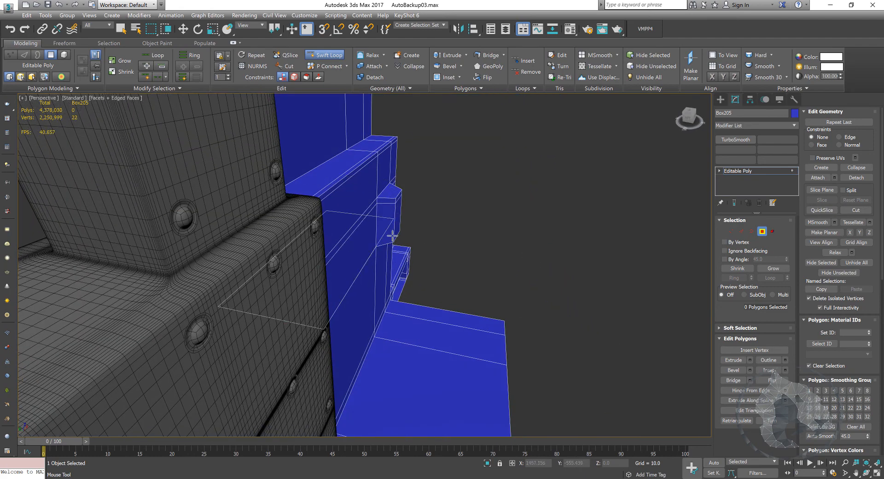
scroll(382, 234, up, 4)
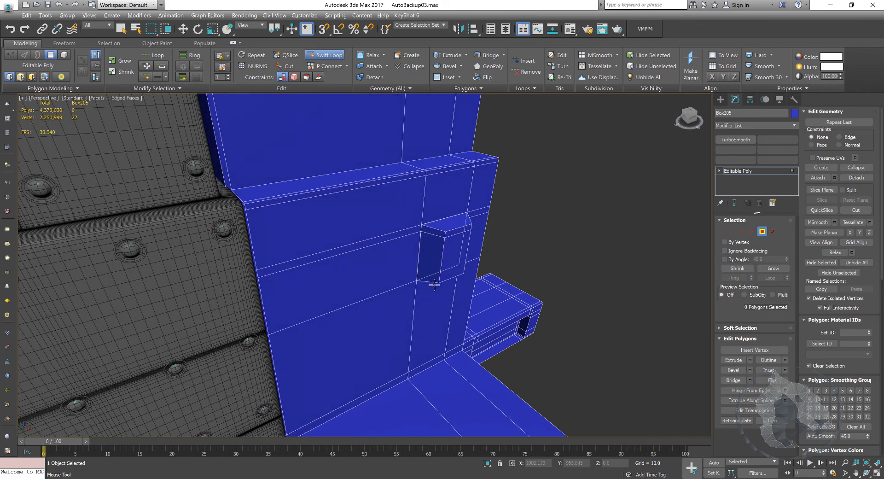
scroll(434, 285, up, 3)
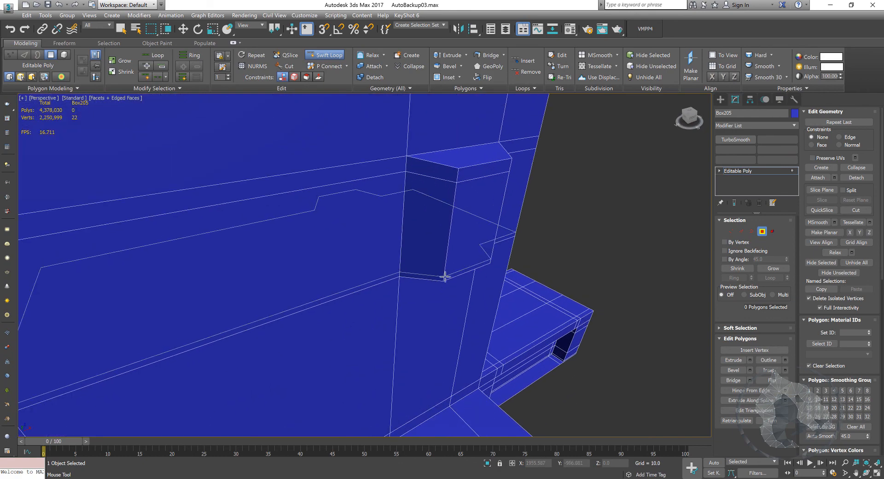
click(460, 180)
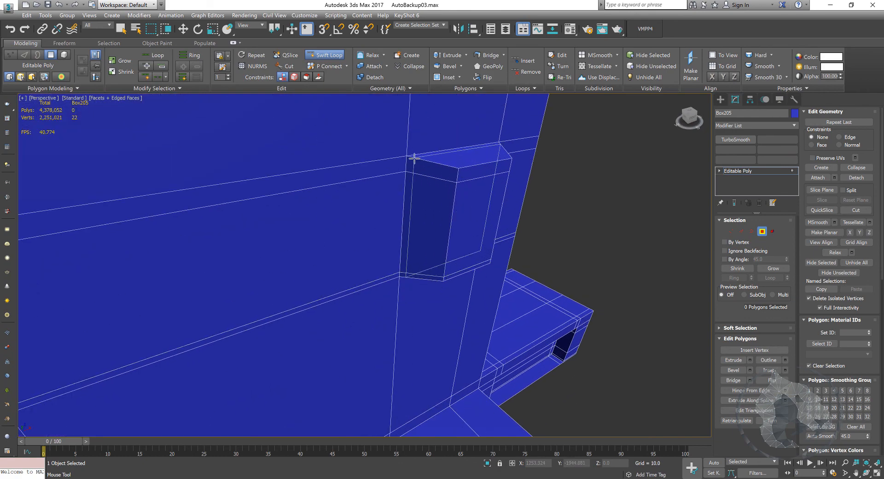
Add support loops around the side boss's base and outer face, plus vertical loops beside both of its side edges.
click(431, 161)
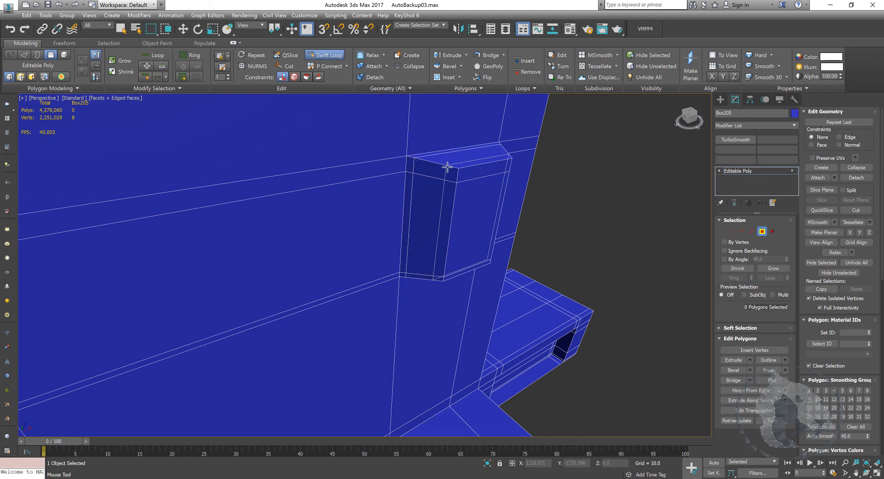
click(453, 166)
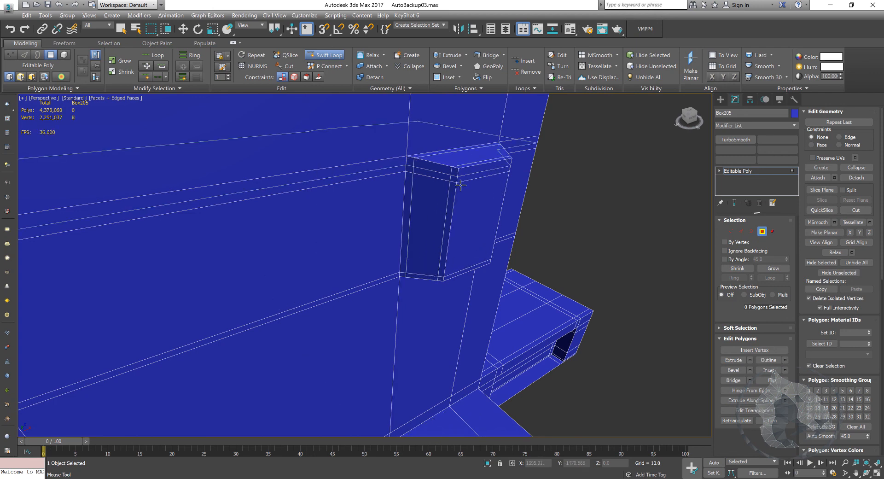
scroll(456, 180, up, 8)
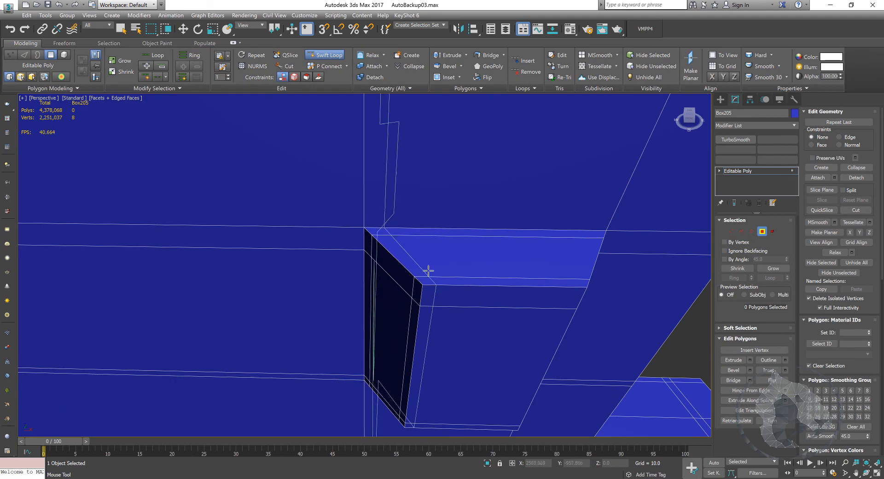
click(425, 274)
middle_drag(477, 279, 444, 266)
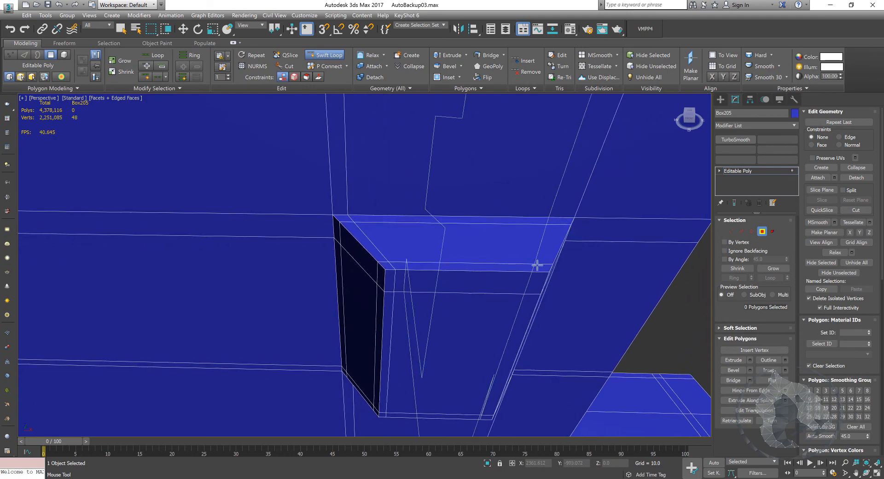
click(549, 264)
scroll(533, 270, down, 10)
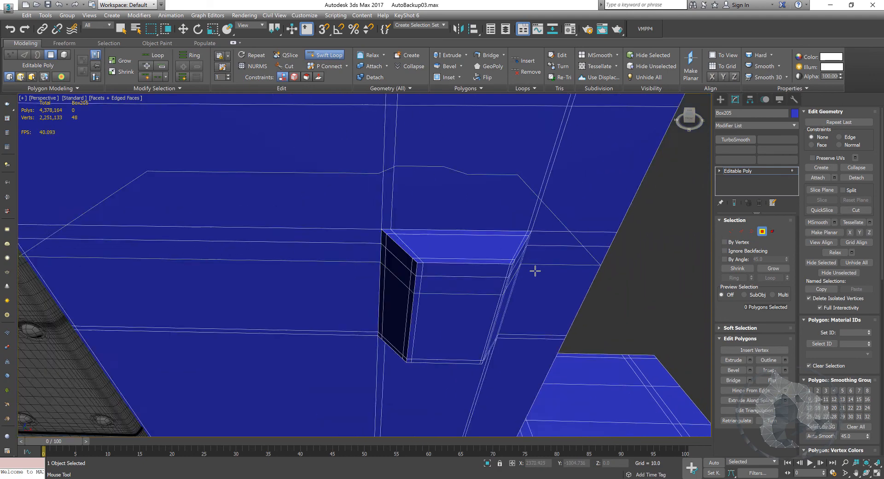
Add lengthwise support loops close to both long edges of the raised block's upper tier.
alt+middle_drag(507, 270, 514, 200)
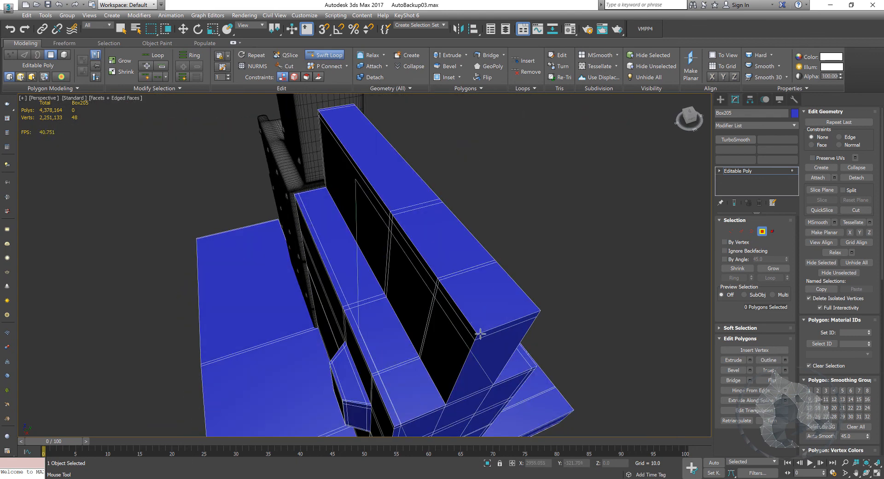
alt+middle_drag(479, 332, 447, 293)
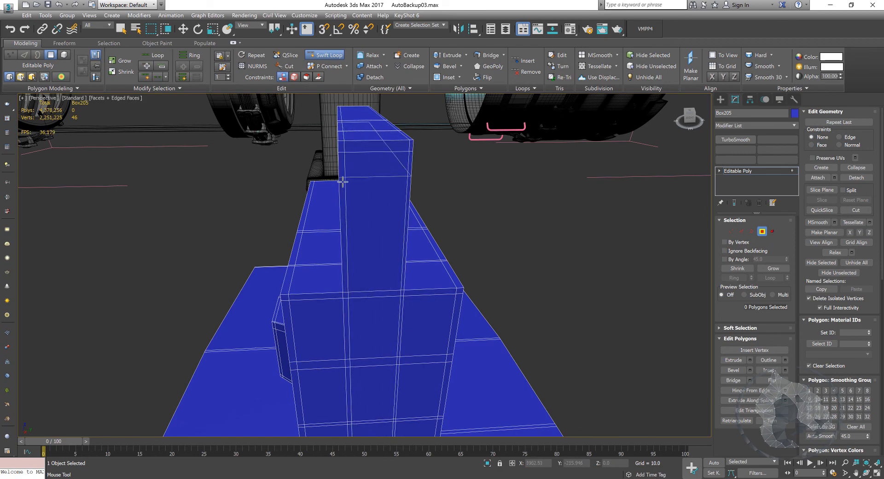
alt+middle_drag(342, 182, 395, 197)
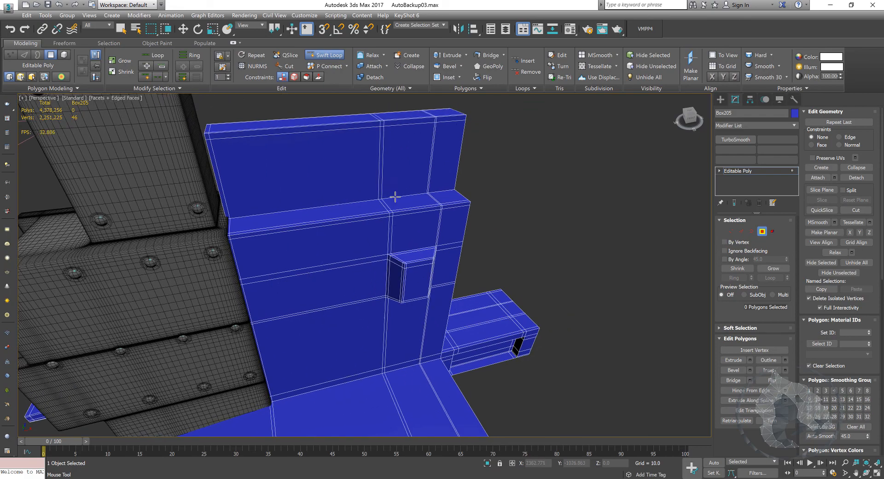
Add a support loop around each wing close to where it meets the raised block and foot.
scroll(424, 196, up, 8)
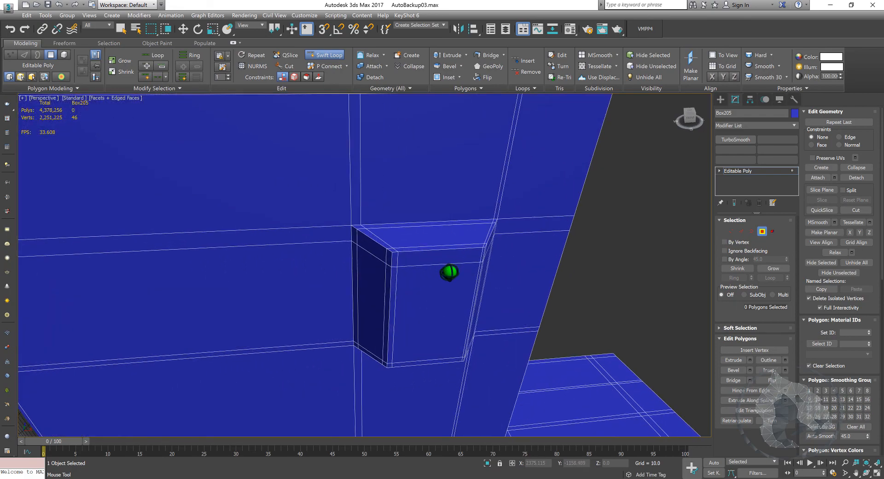
scroll(450, 273, down, 6)
alt+middle_drag(451, 273, 446, 238)
scroll(395, 273, up, 5)
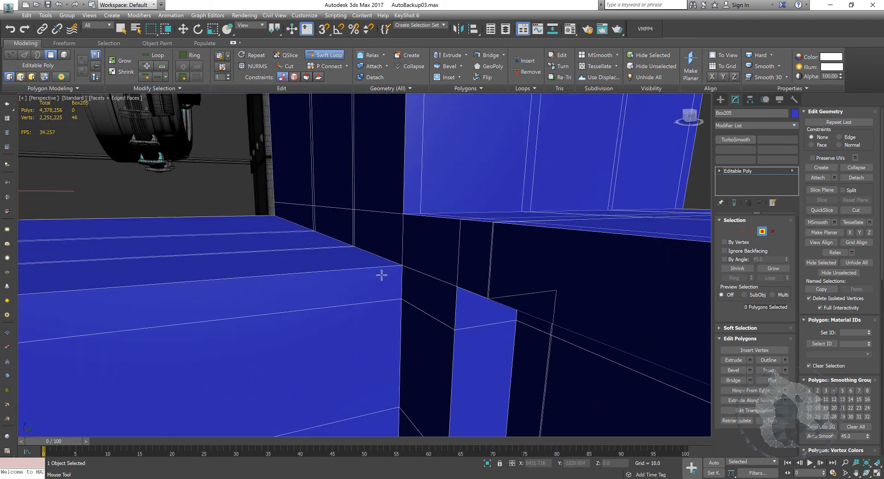
alt+middle_drag(378, 266, 356, 301)
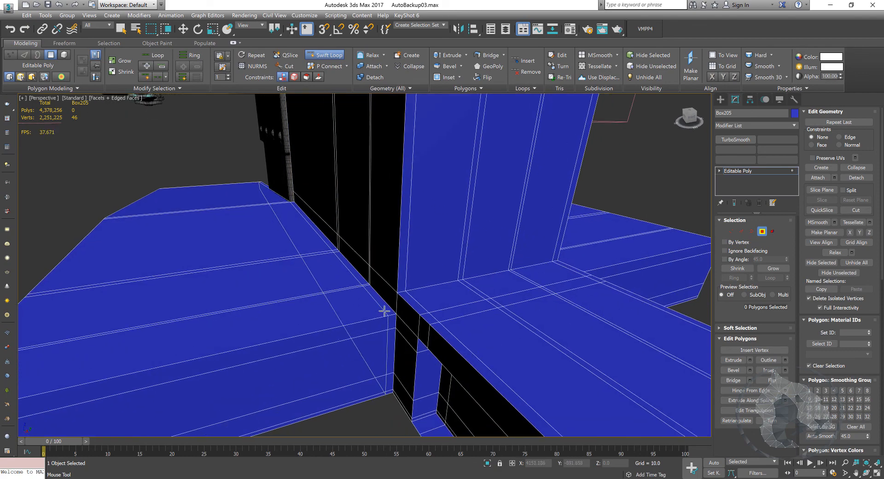
alt+middle_drag(415, 322, 383, 322)
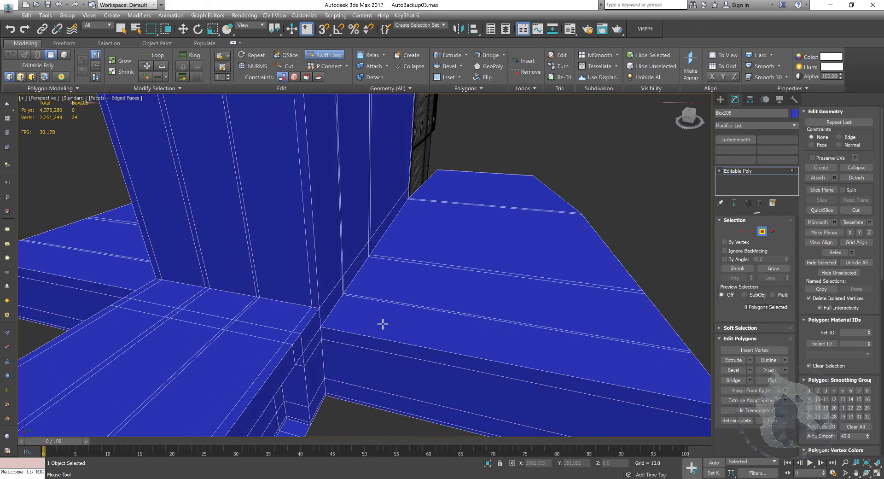
alt+middle_drag(331, 326, 339, 325)
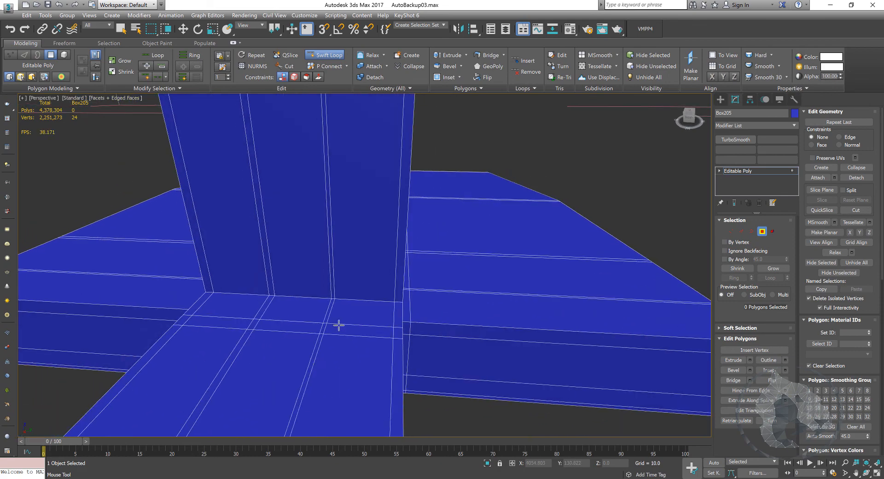
Add support loops around the foot beside the inner end of its side recess and along its outer side corner.
alt+middle_drag(394, 310, 316, 221)
scroll(221, 272, up, 2)
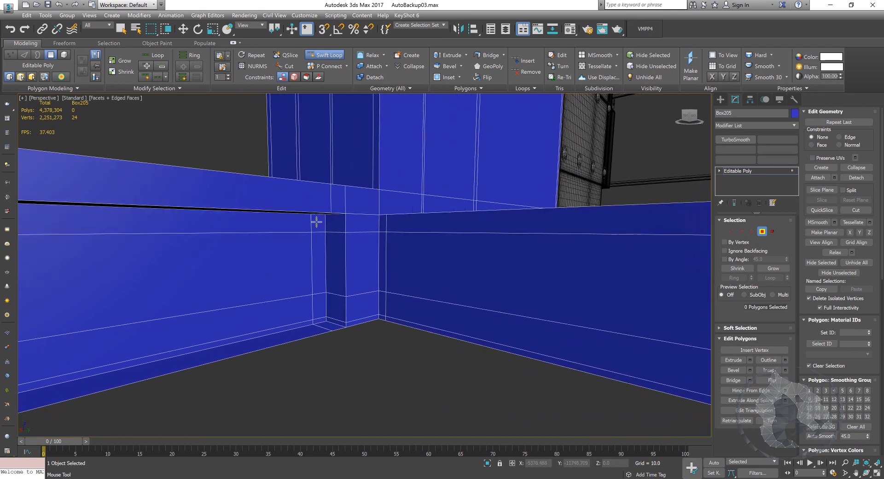
click(342, 321)
alt+middle_drag(343, 321, 376, 257)
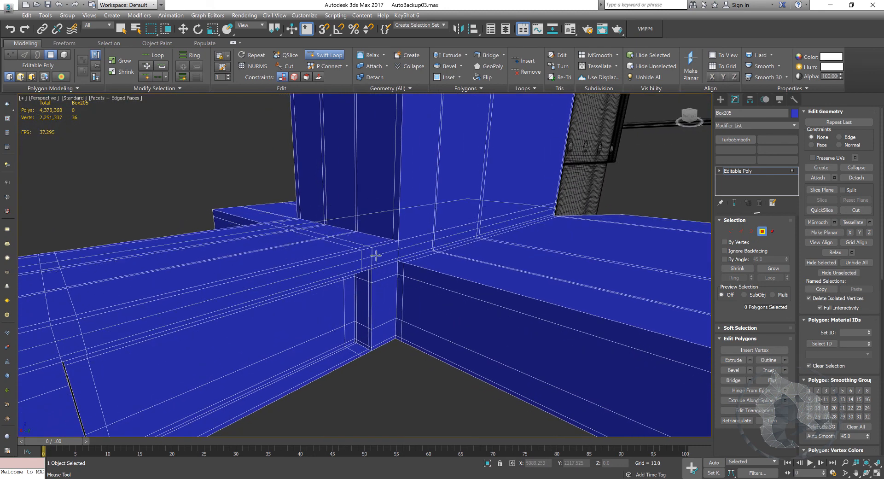
alt+middle_drag(376, 256, 414, 253)
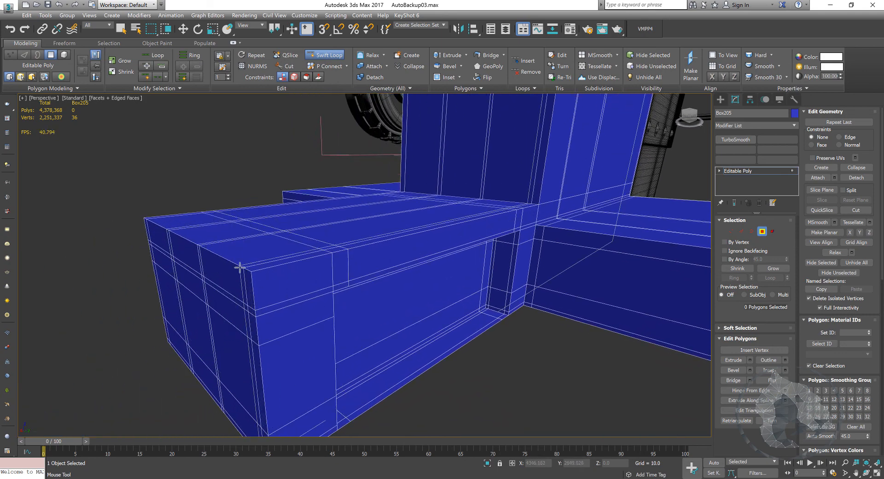
click(248, 277)
alt+middle_drag(302, 347, 272, 233)
scroll(271, 225, up, 5)
scroll(293, 225, down, 6)
alt+middle_drag(348, 208, 312, 233)
scroll(310, 232, up, 5)
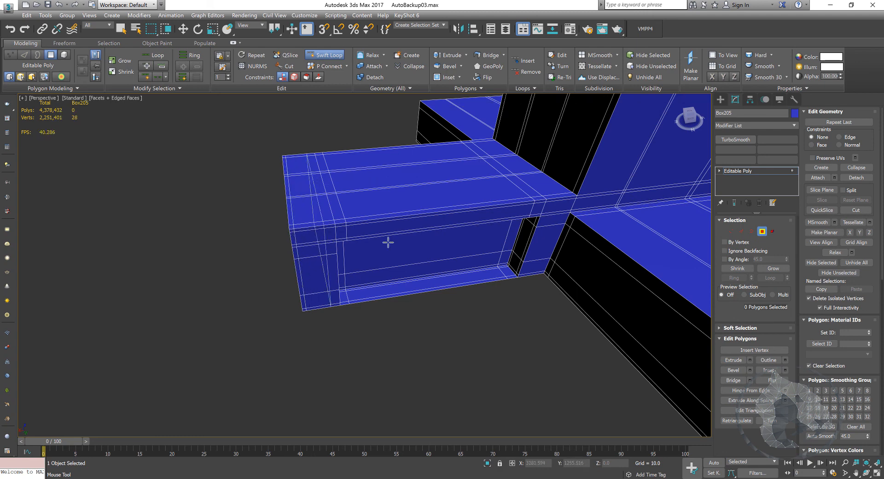
Add a support loop close to the thin outer edge of each wing.
alt+middle_drag(388, 242, 440, 244)
scroll(411, 242, down, 4)
alt+middle_drag(573, 217, 525, 239)
alt+middle_drag(500, 311, 426, 313)
click(420, 322)
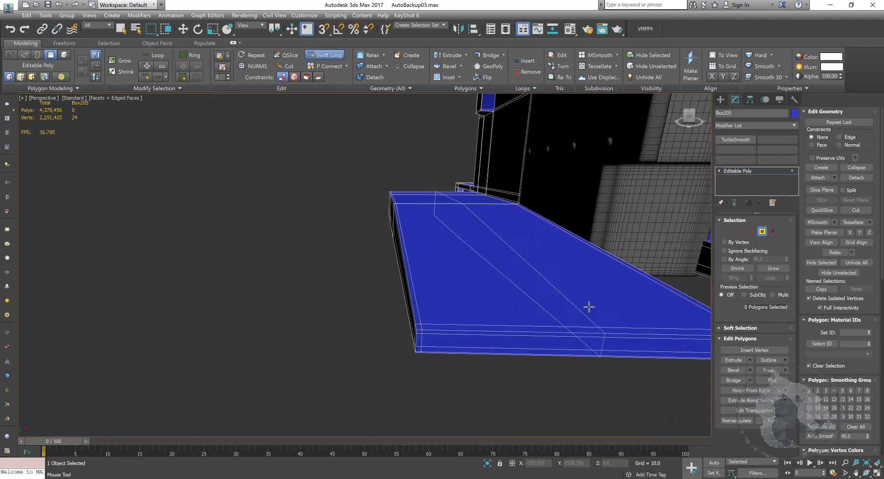
middle_drag(589, 307, 468, 294)
scroll(567, 290, down, 8)
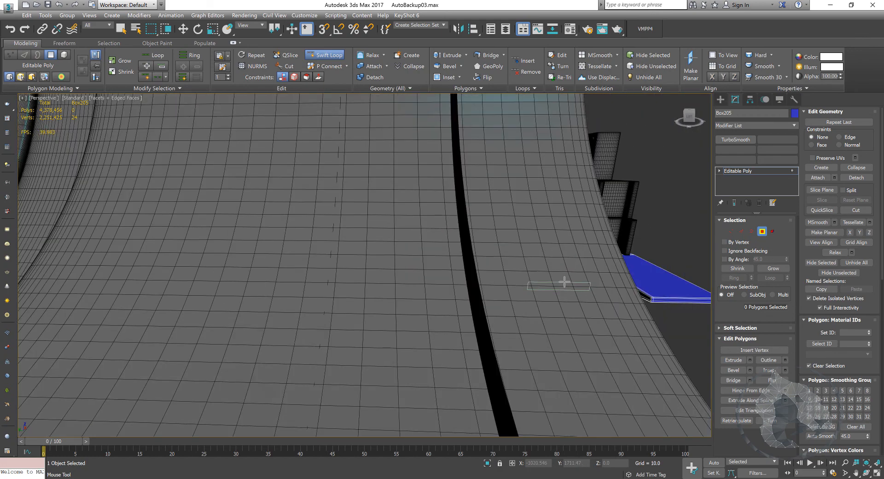
alt+middle_drag(589, 284, 582, 301)
scroll(568, 310, up, 10)
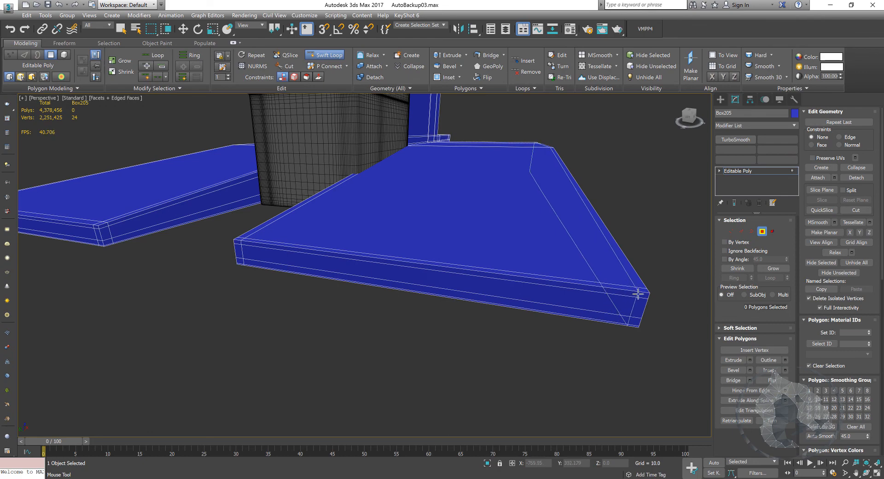
click(642, 294)
Hide the edge display and apply a TurboSmooth modifier with 2 iterations to the base.
middle_drag(481, 267, 463, 322)
scroll(461, 313, down, 5)
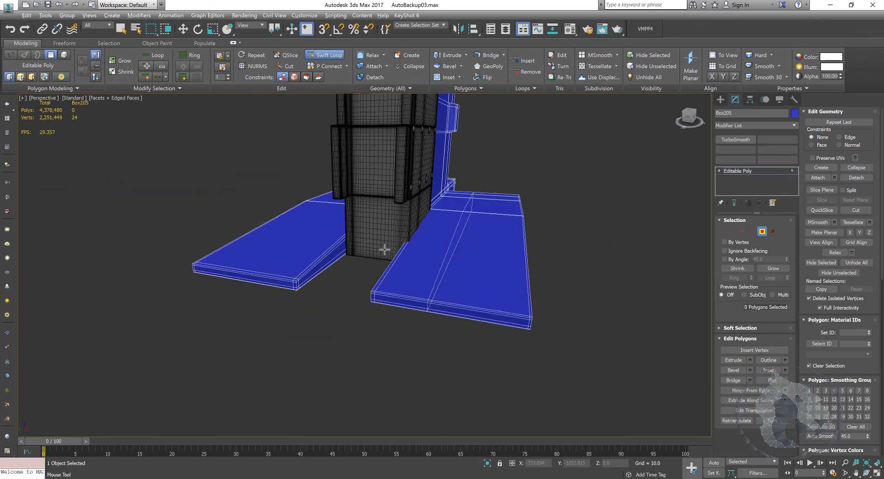
alt+middle_drag(383, 249, 457, 264)
scroll(442, 267, down, 4)
scroll(457, 264, up, 2)
alt+middle_drag(457, 264, 462, 254)
scroll(462, 254, up, 3)
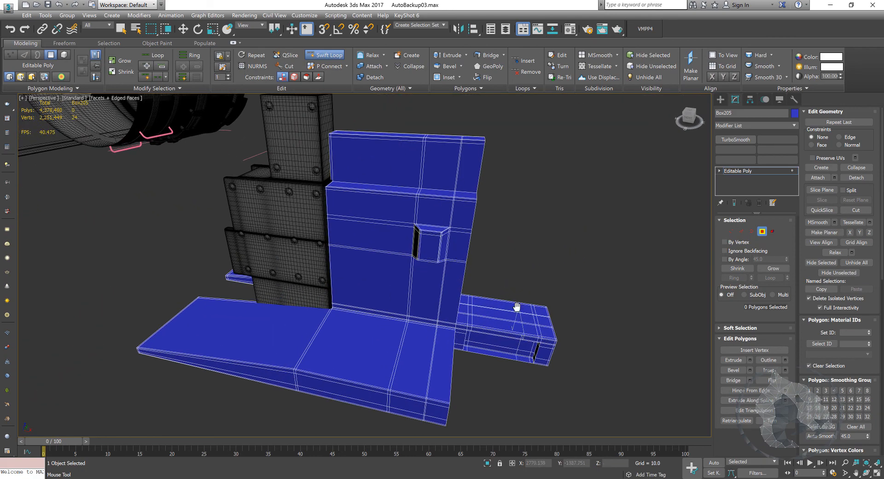
middle_drag(517, 307, 508, 305)
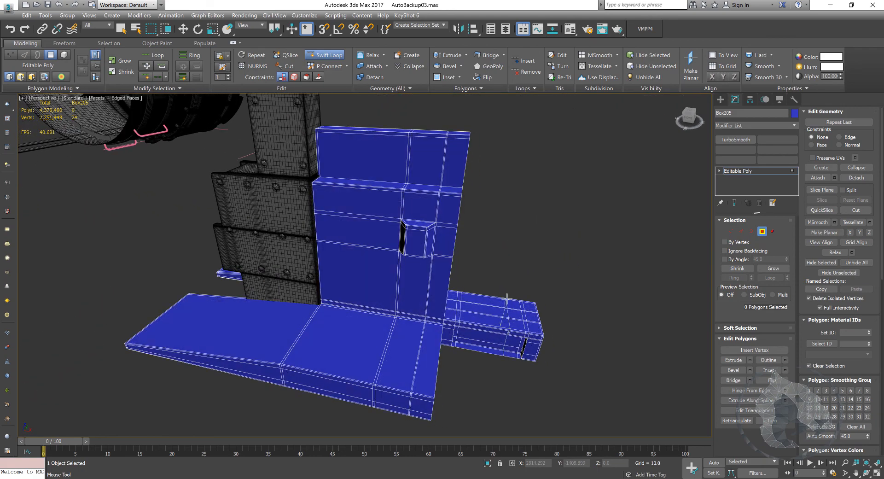
key(F4)
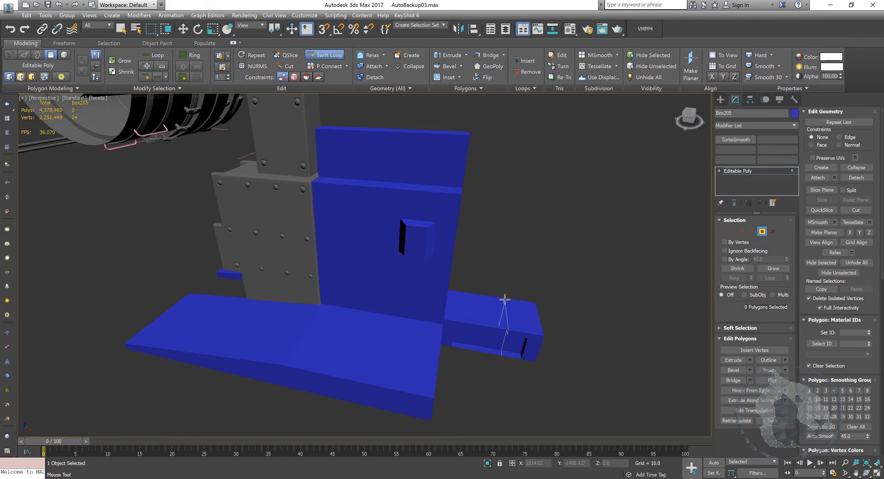
click(743, 140)
key(w)
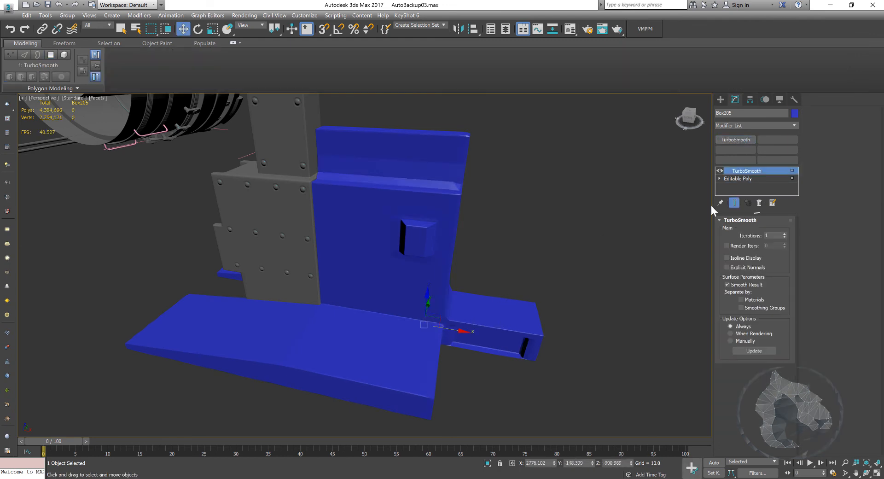
click(785, 234)
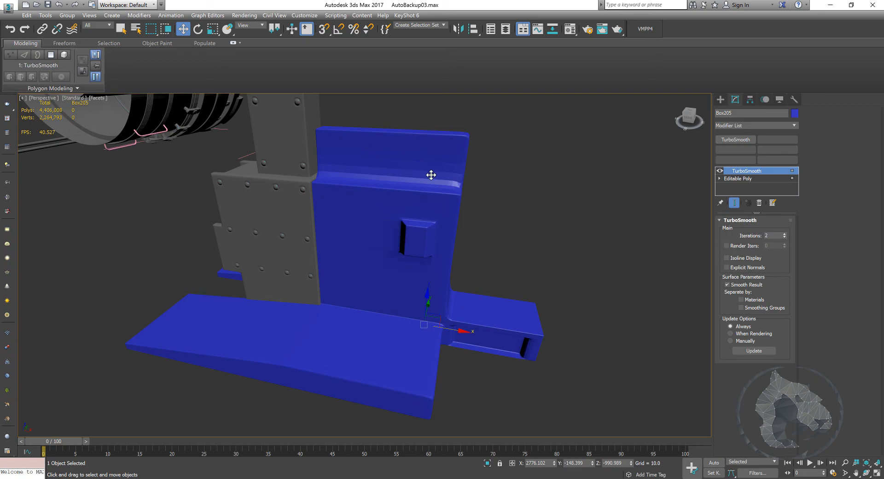
Inspect the smoothed base with its edges shown, and remove the TurboSmooth modifier.
key(F3)
key(F4)
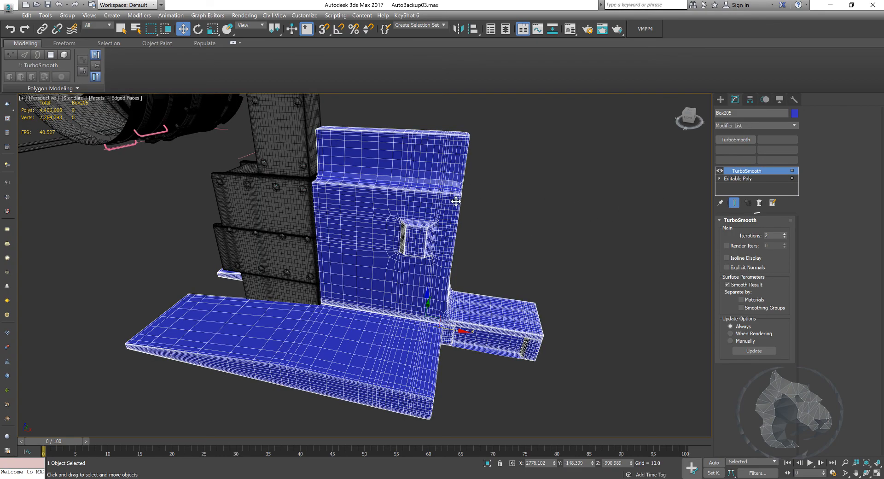
key(F4)
key(F4)
alt+middle_drag(461, 195, 466, 214)
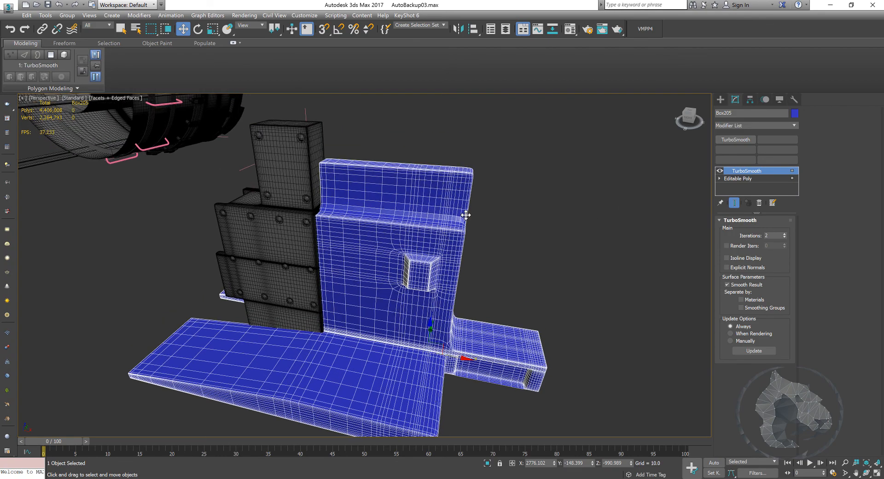
scroll(468, 211, up, 2)
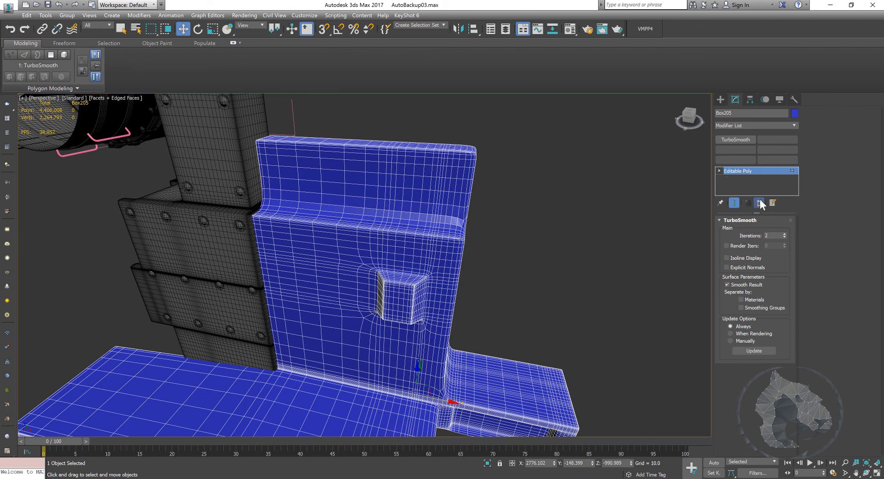
click(760, 203)
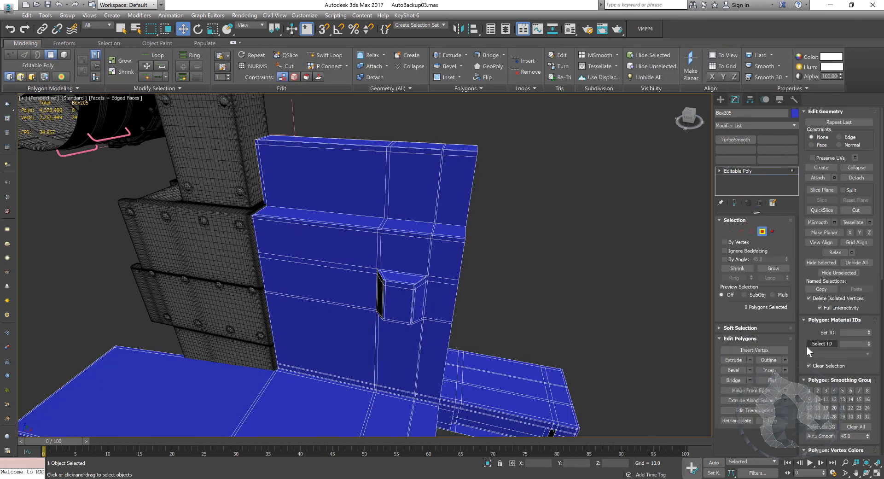
Enable NURMS subdivision on the base and set its display iterations to 3.
drag(801, 294, 797, 167)
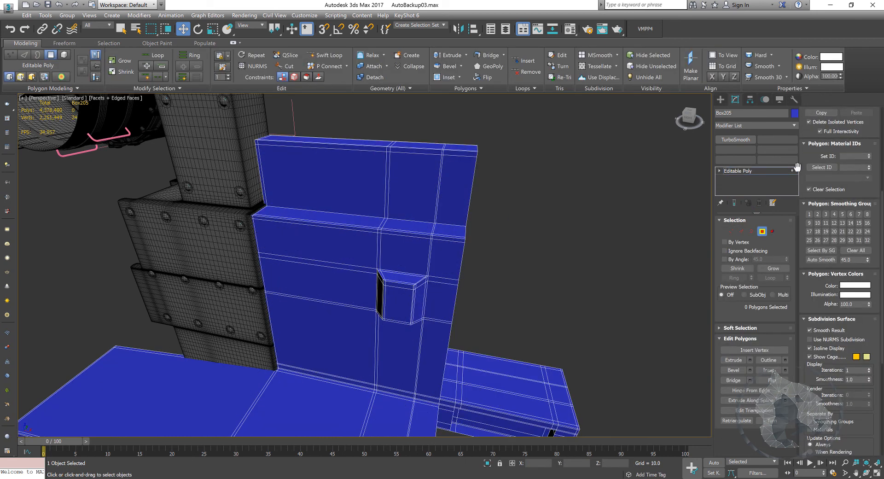
click(834, 339)
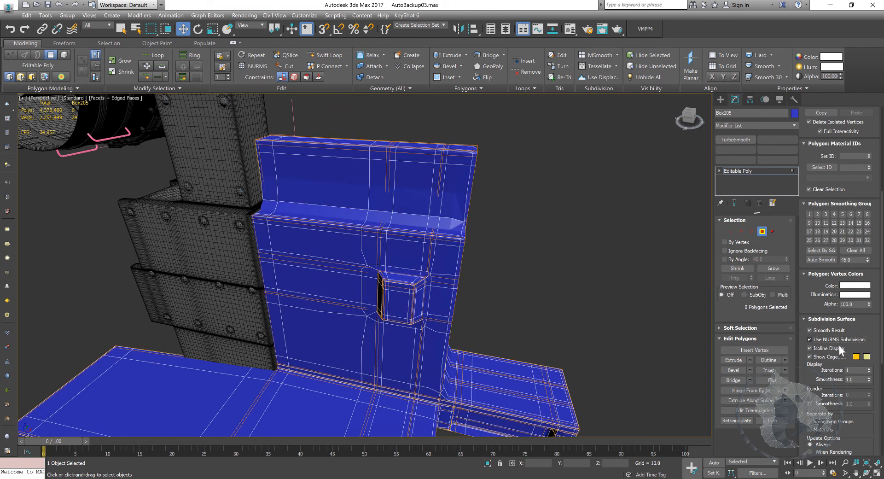
click(869, 368)
middle_drag(509, 235, 509, 258)
scroll(479, 260, up, 5)
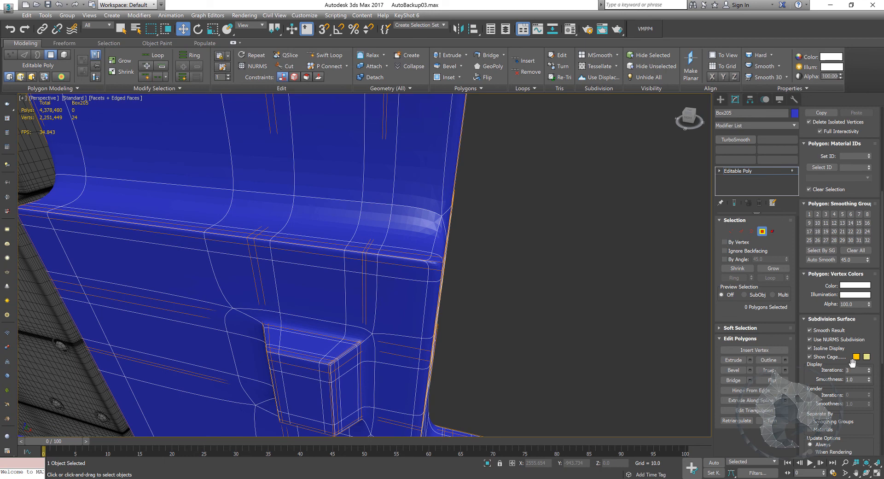
Disable the f.lux screen tint for an hour.
click(748, 478)
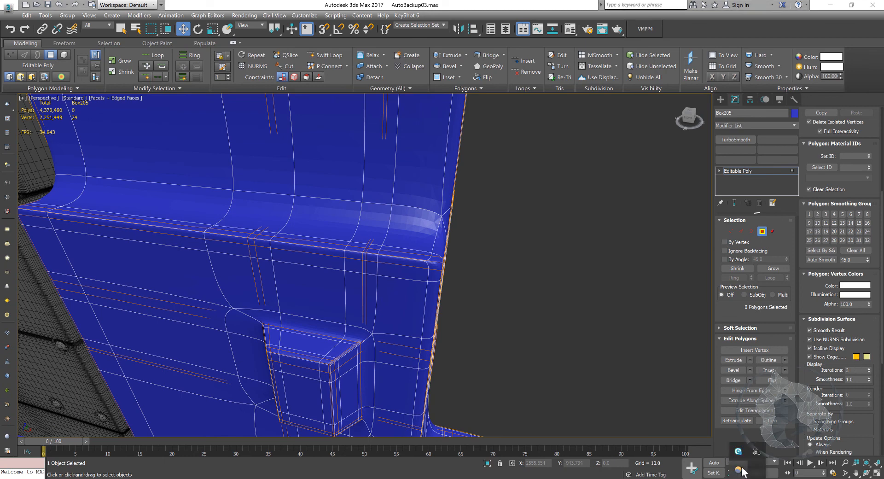
right_click(741, 471)
click(691, 423)
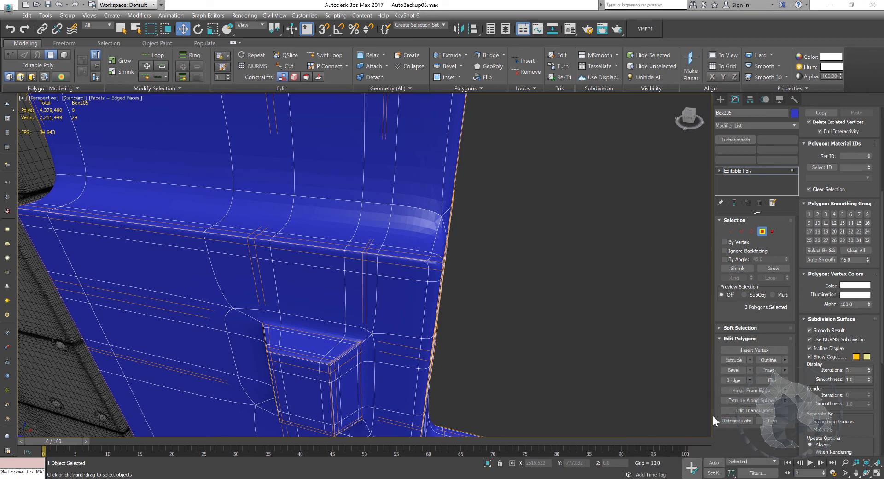
Change the subdivision cage color to pure blue (0, 0, 255).
middle_drag(433, 237, 499, 285)
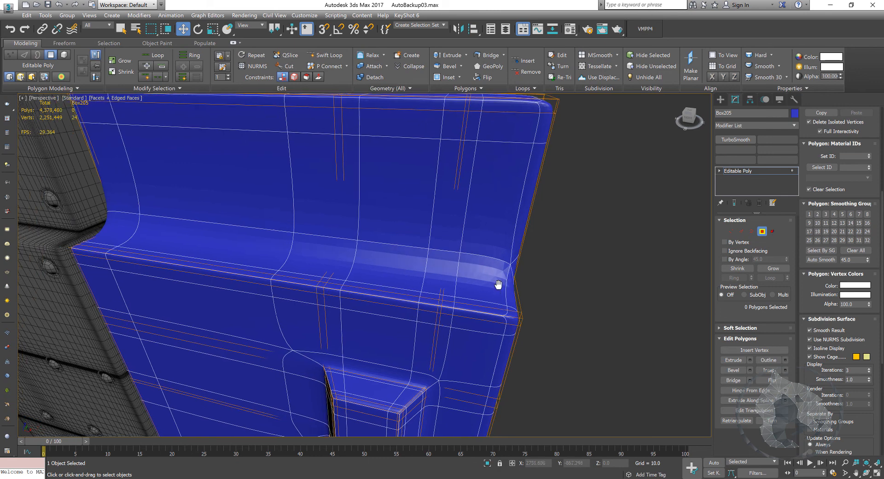
click(857, 357)
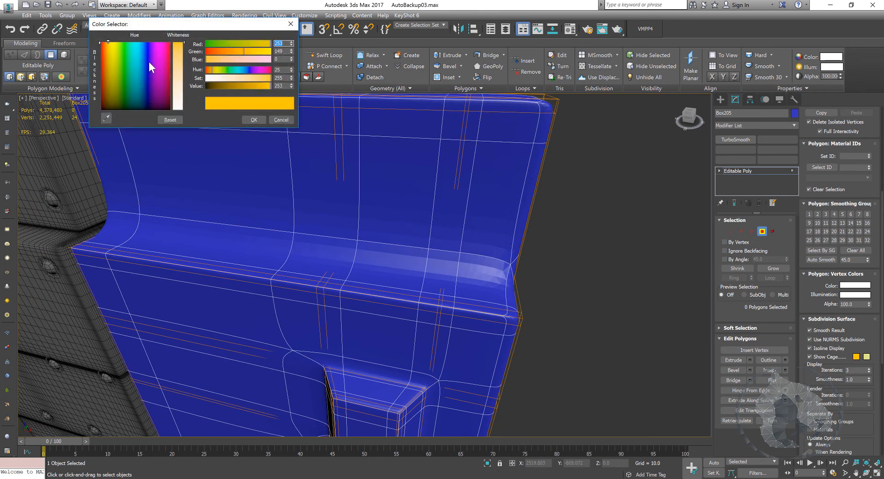
click(749, 478)
right_click(739, 467)
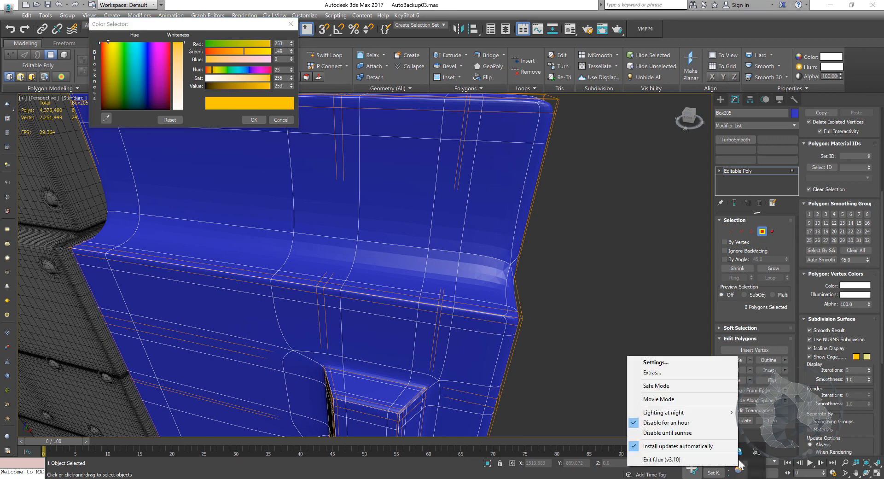
click(731, 460)
drag(192, 30, 369, 114)
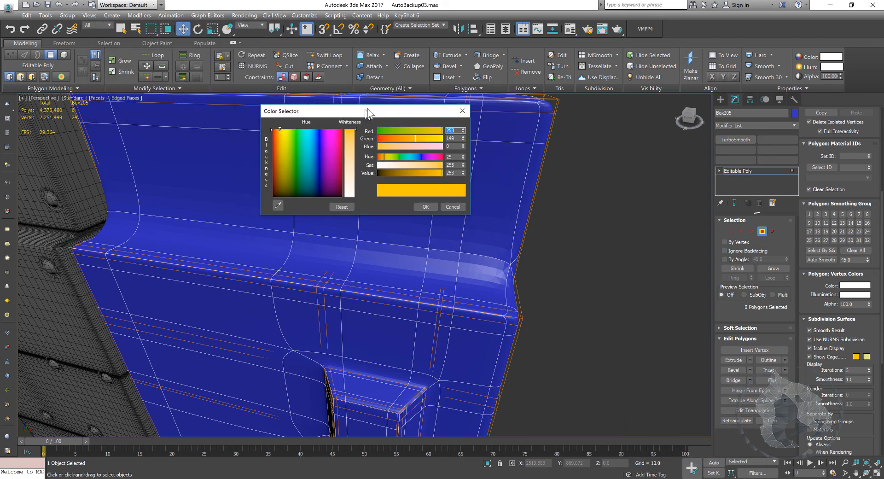
click(327, 129)
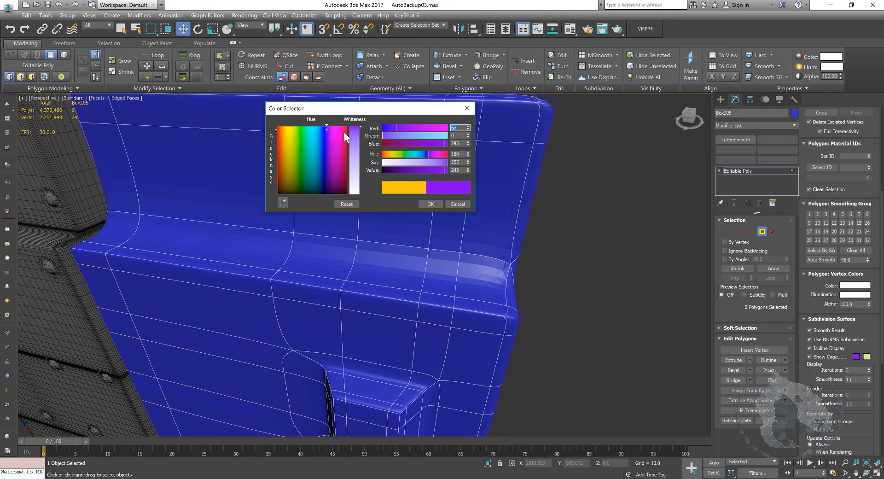
click(324, 127)
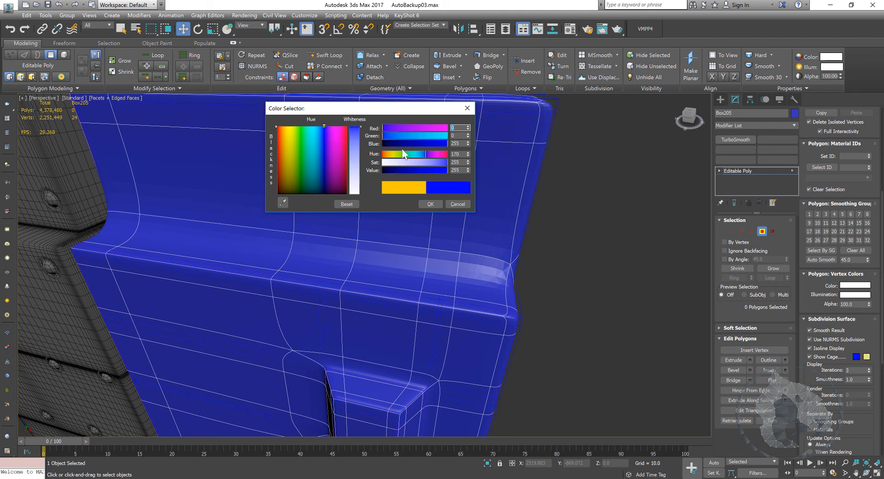
click(431, 204)
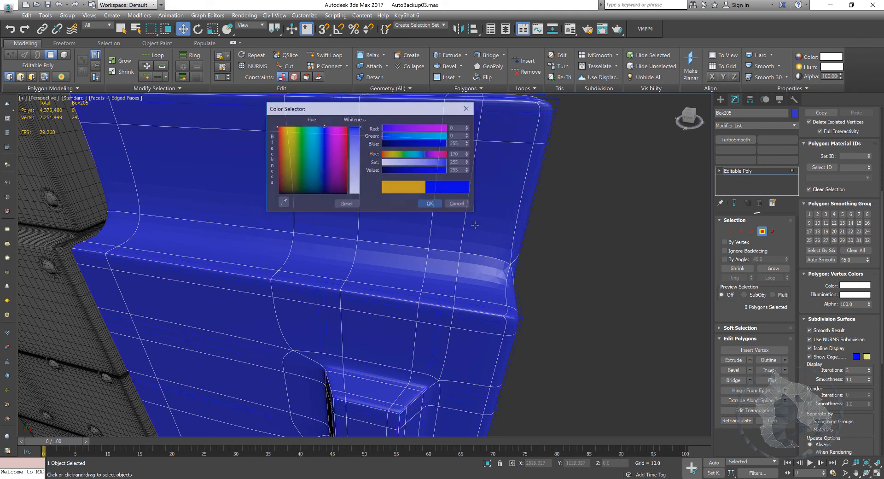
Change the subdivision surface's second cage color from the Show Cage swatches to pure red.
click(867, 357)
drag(341, 129, 277, 130)
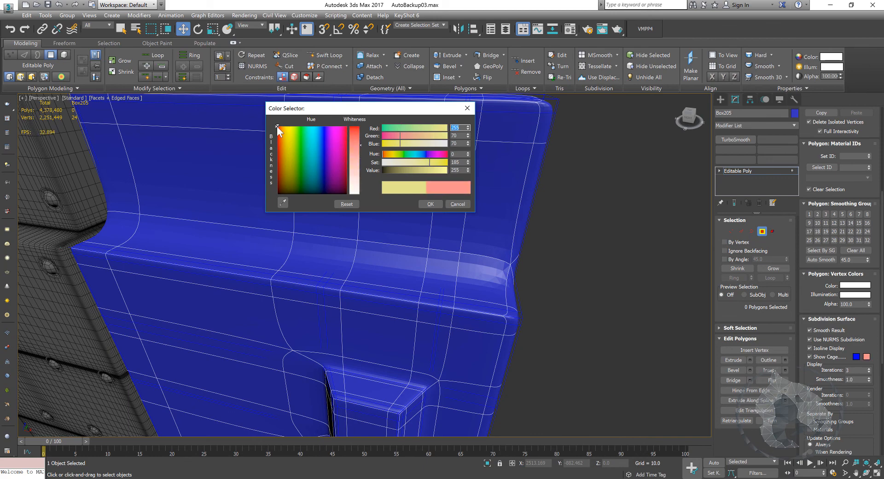
drag(361, 145, 361, 126)
click(431, 204)
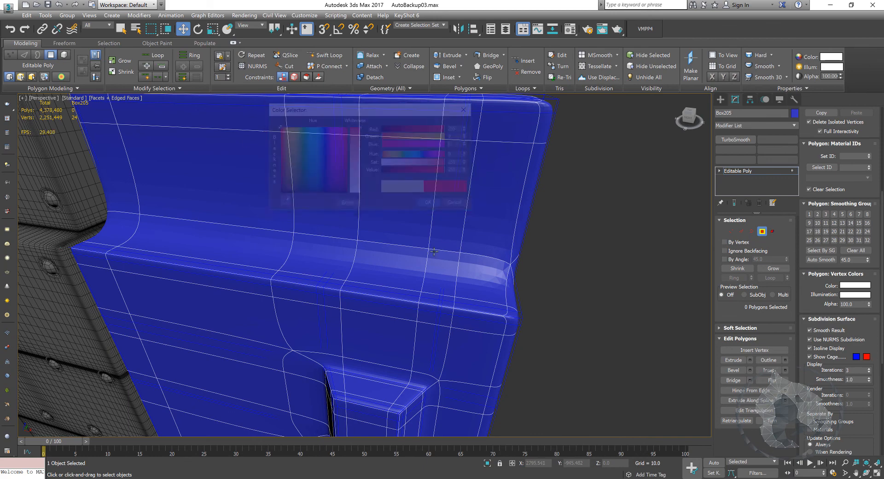
Turn off NURMS subdivision on the base and return from polygon level to the whole object.
alt+middle_drag(435, 211, 435, 252)
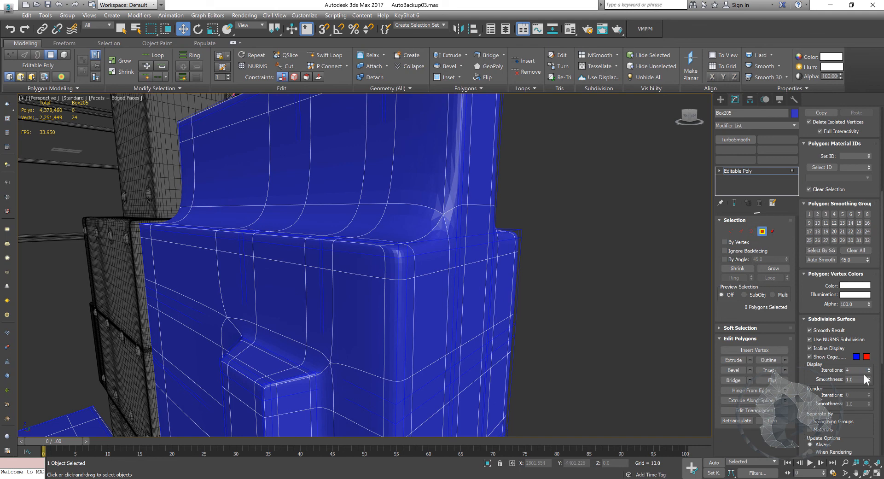
alt+middle_drag(547, 237, 549, 255)
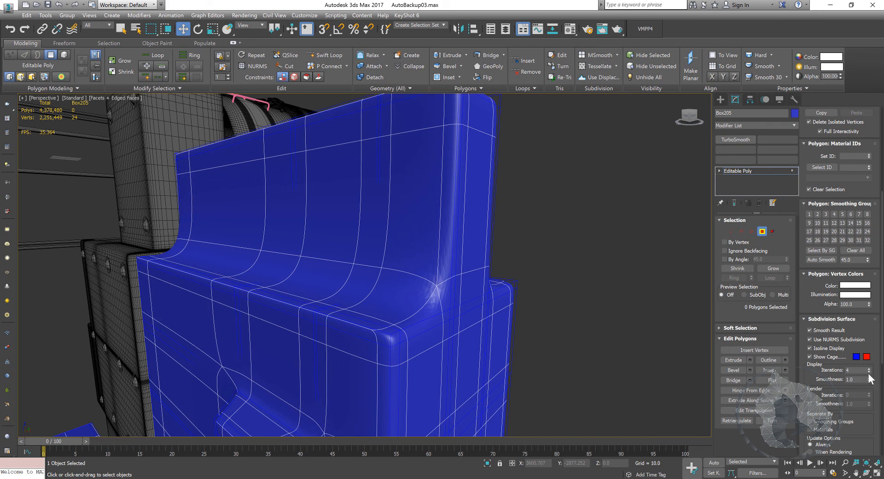
middle_drag(618, 330, 618, 323)
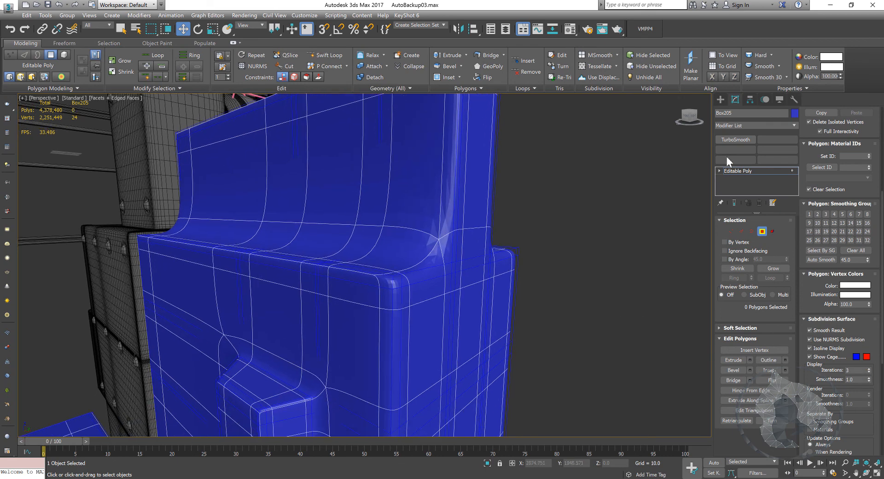
click(325, 52)
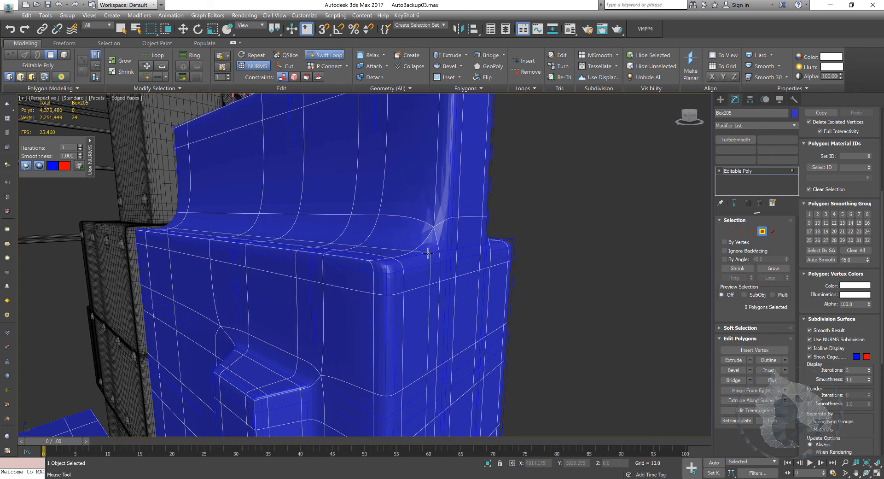
alt+middle_drag(424, 250, 430, 253)
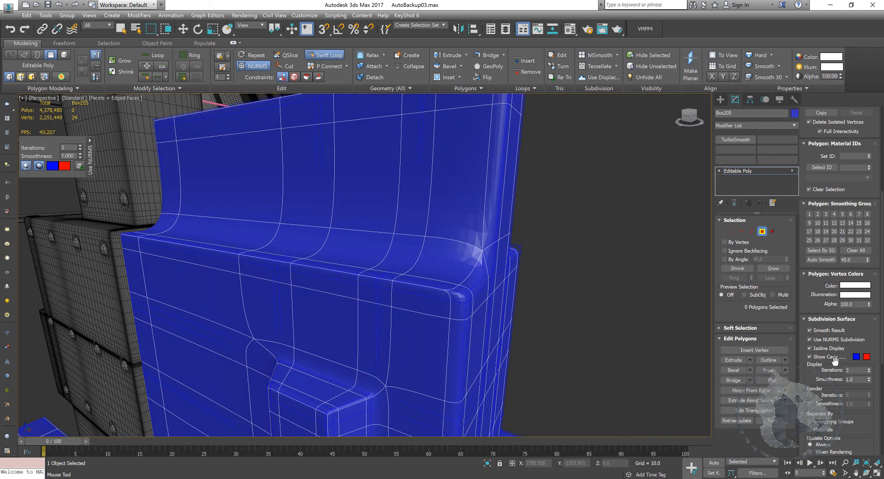
click(810, 340)
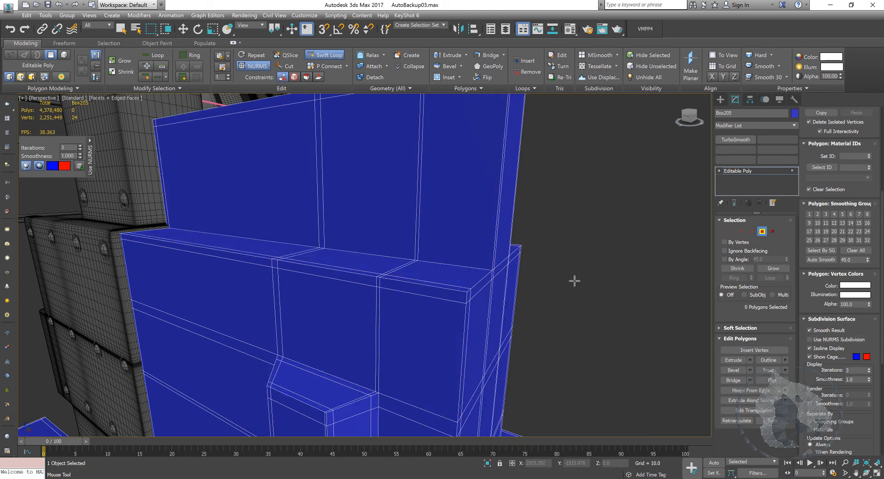
key(w)
click(463, 219)
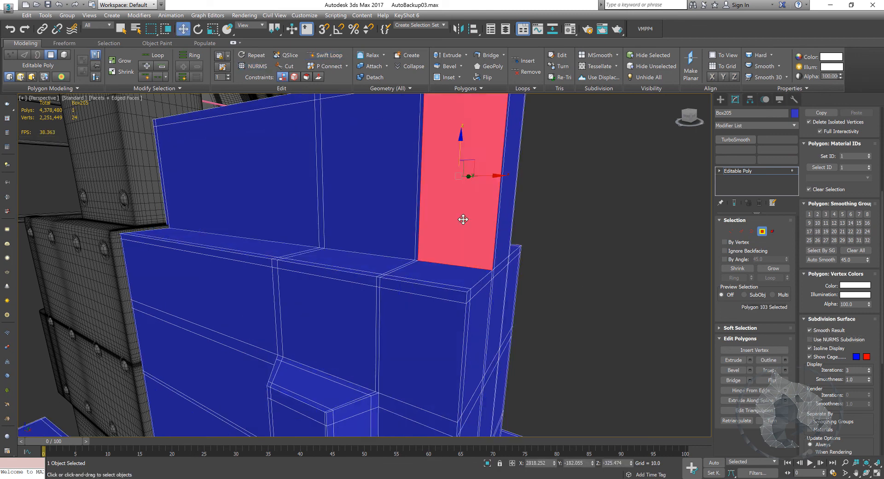
click(761, 232)
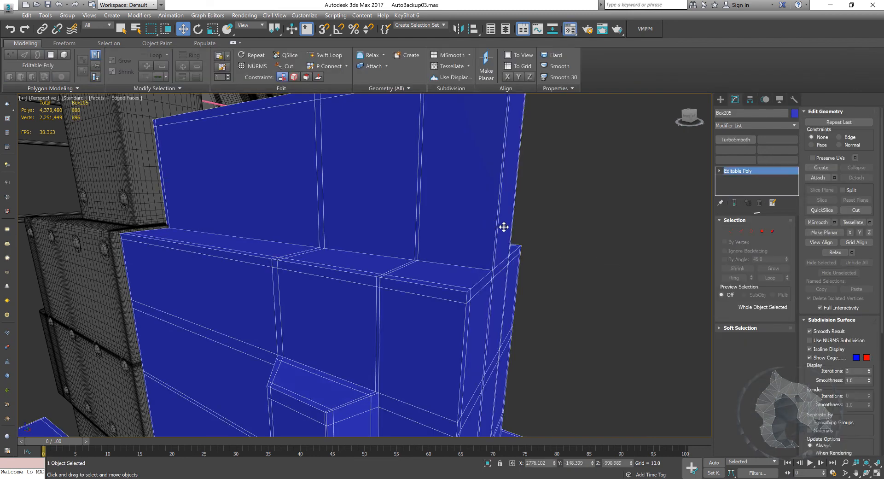
Assign the gray "base" material to the support base and set its object color to black.
key(m)
drag(487, 221, 487, 221)
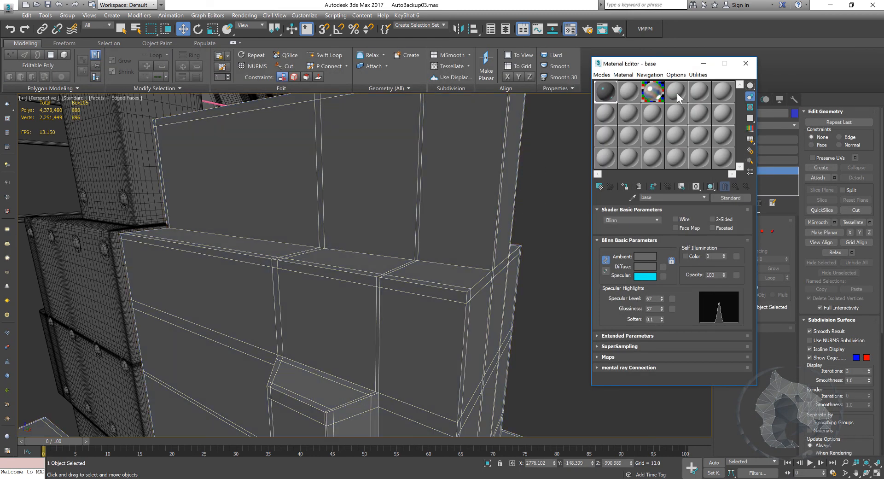
click(741, 62)
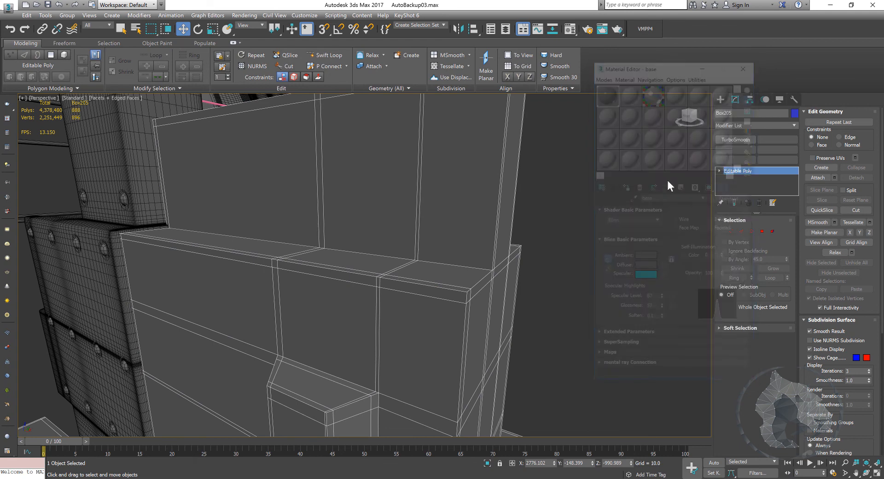
click(795, 114)
click(492, 294)
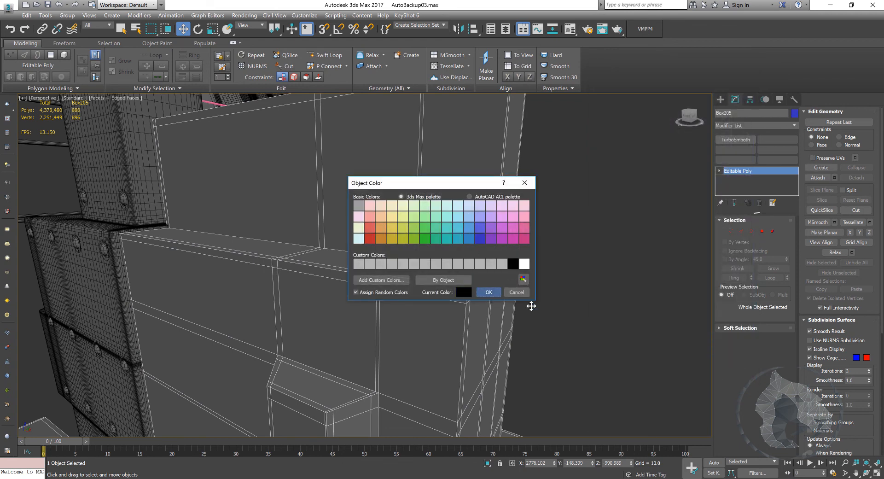
Re-enable NURMS subdivision and use Swift Loop to reinforce the inner corner where the upright meets the ledge.
click(825, 341)
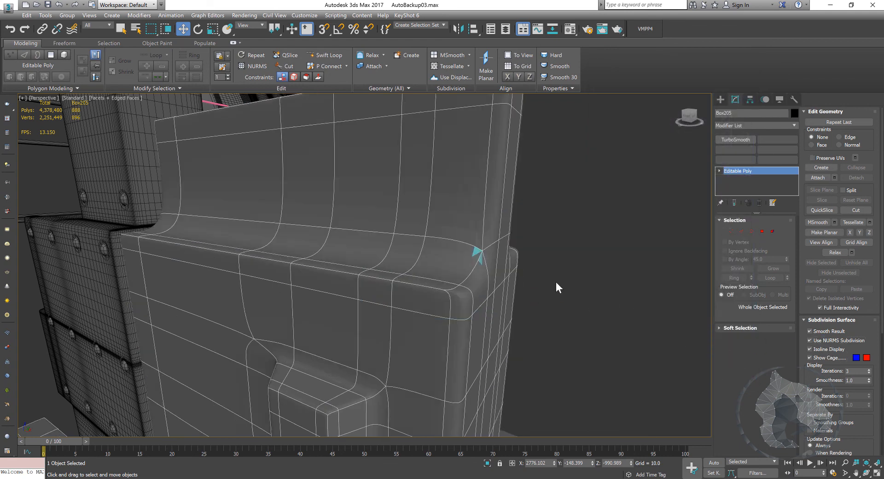
click(326, 55)
click(474, 259)
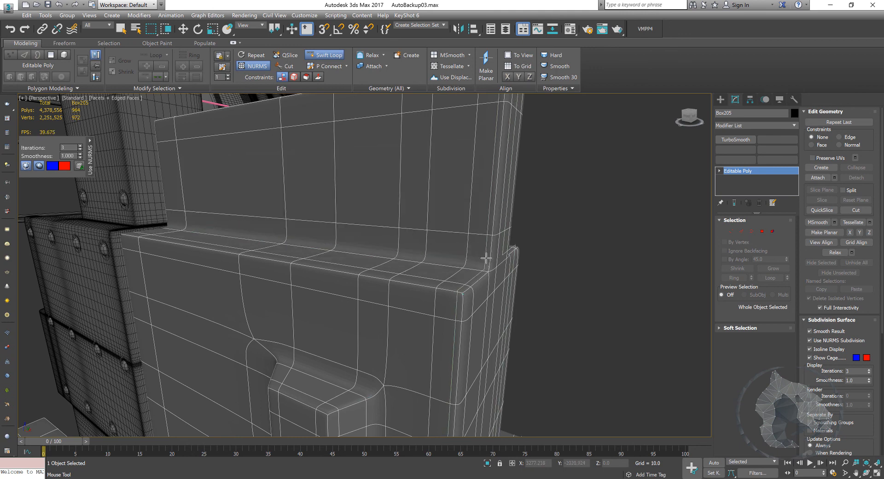
click(483, 260)
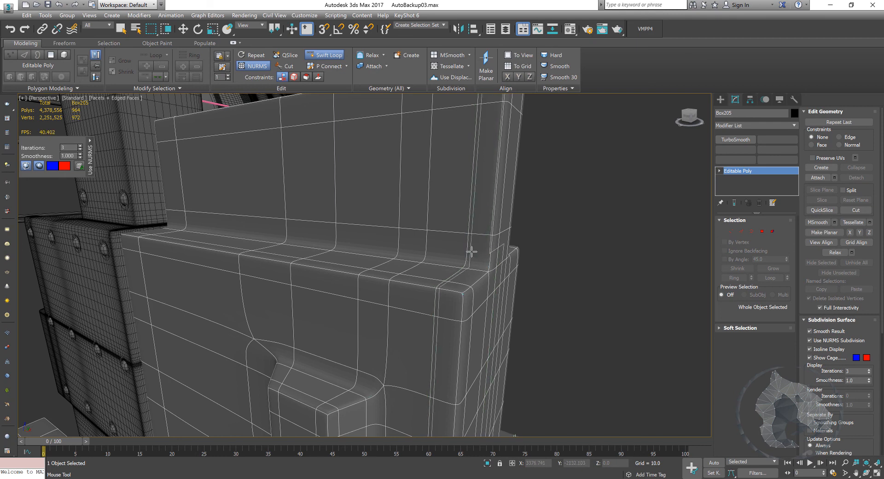
Insert another Swift Loop support loop along the ledge, close to the foot of the upright.
alt+middle_drag(468, 249, 466, 237)
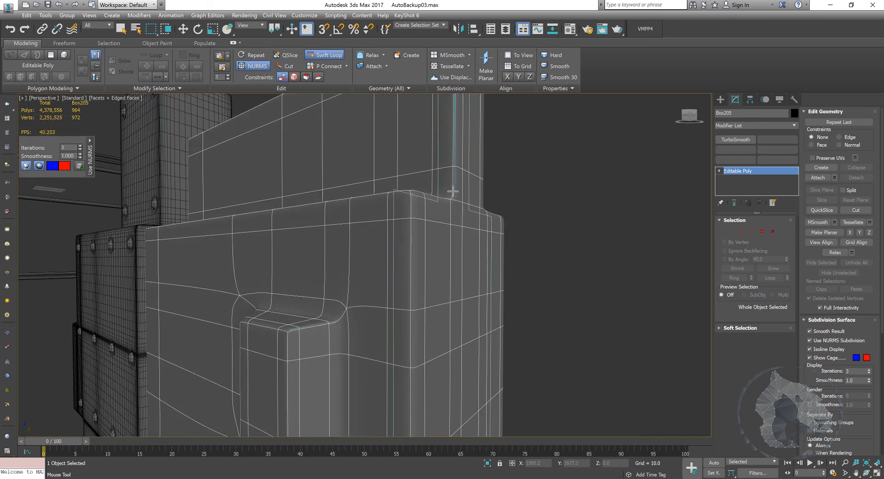
alt+middle_drag(459, 183, 382, 325)
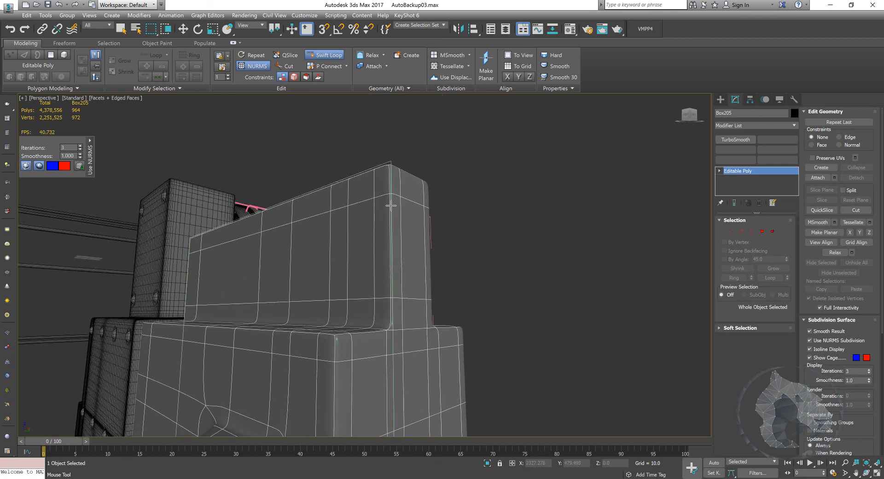
alt+middle_drag(372, 212, 353, 227)
scroll(345, 383, up, 2)
middle_drag(345, 383, 306, 219)
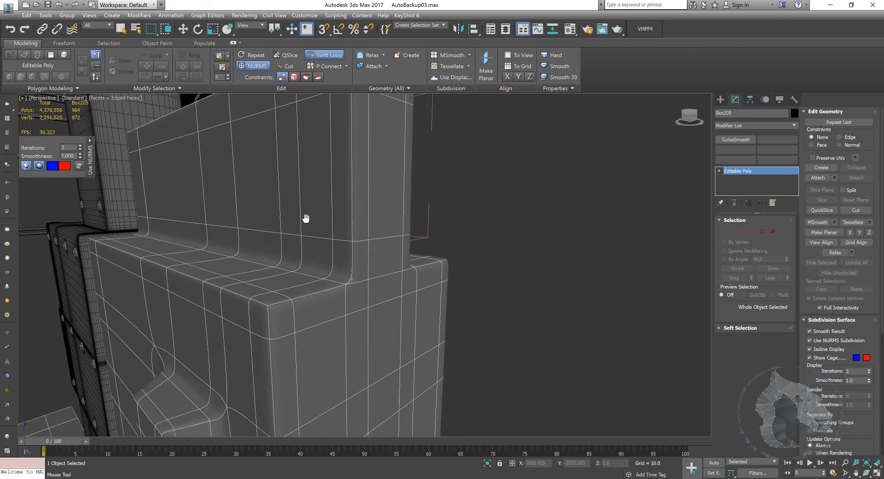
click(343, 292)
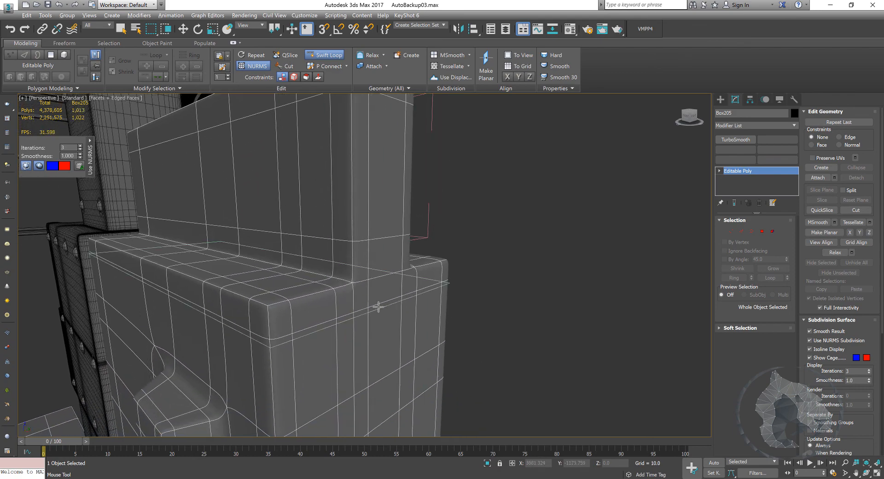
Insert vertical support loops down the base's end face, around both sides of the upright and across its width.
alt+middle_drag(375, 306, 154, 310)
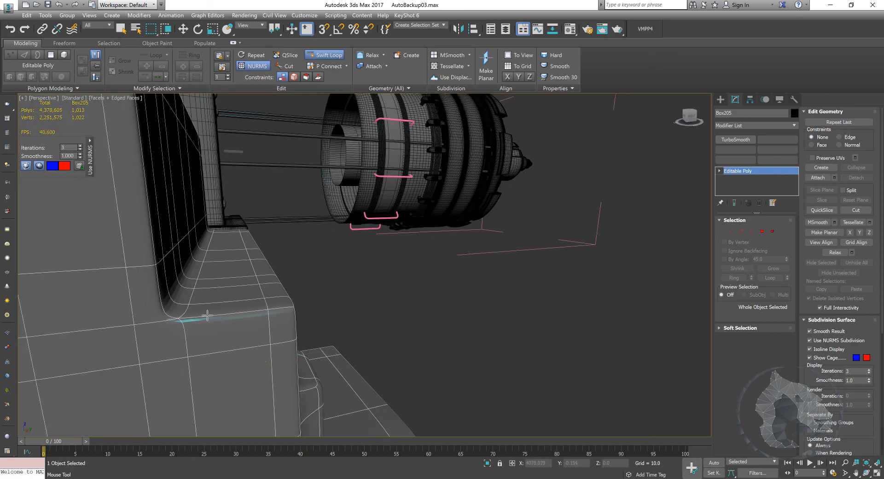
alt+middle_drag(236, 297, 289, 318)
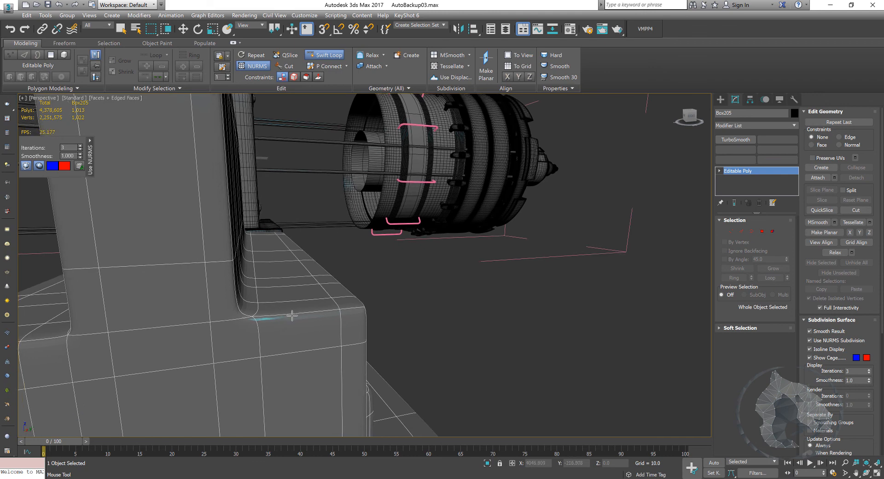
mouse_move(290, 318)
alt+middle_down()
mouse_move(294, 299)
mouse_move(285, 282)
mouse_move(275, 286)
mouse_move(279, 293)
alt+middle_up()
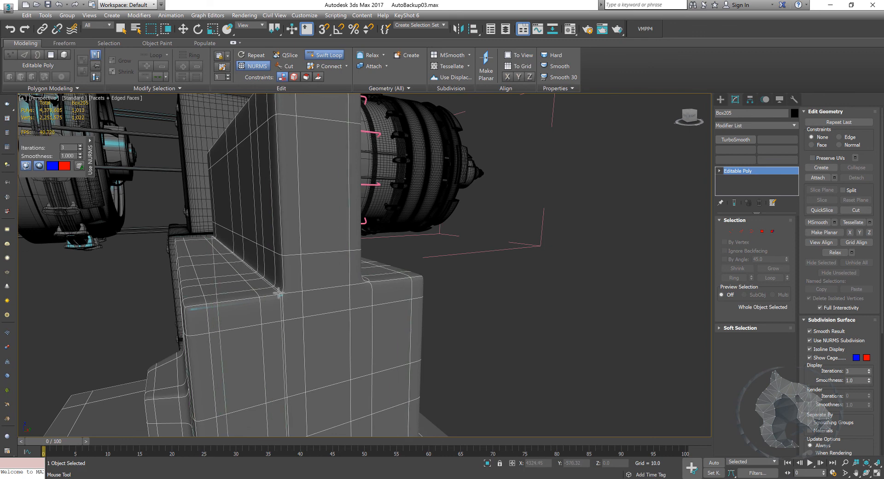
alt+middle_drag(286, 327, 246, 325)
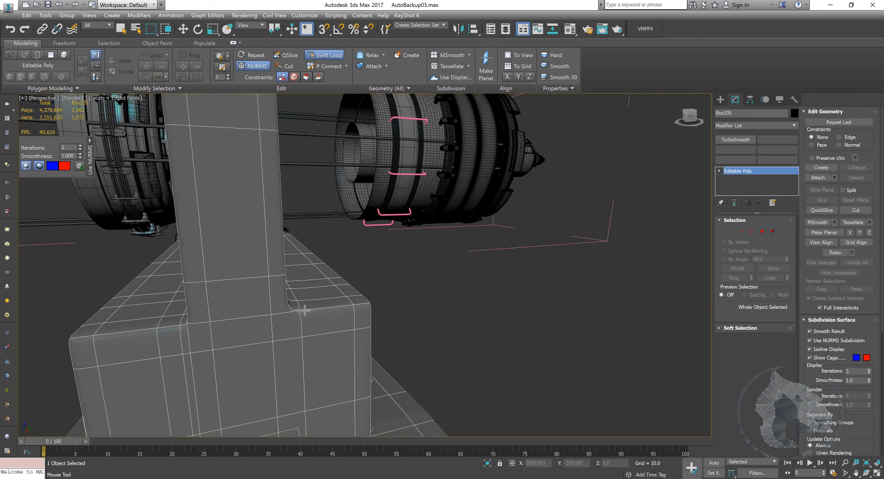
alt+middle_drag(305, 311, 293, 312)
alt+middle_drag(165, 339, 204, 320)
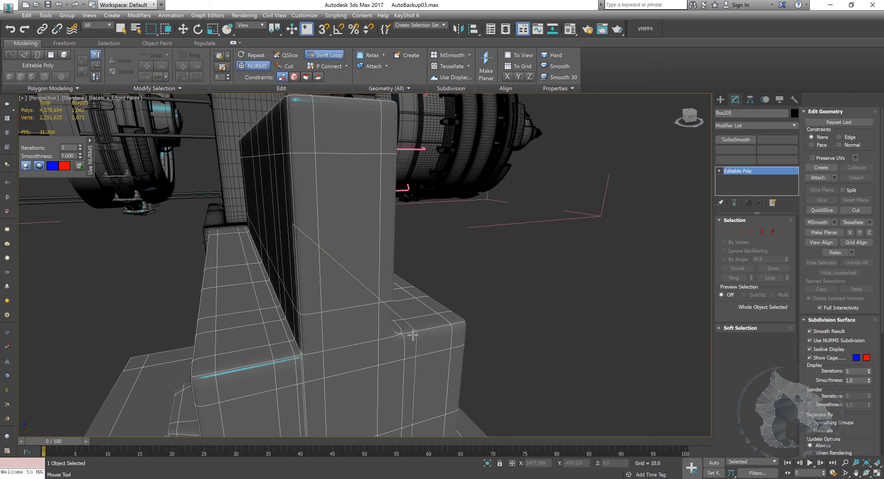
click(415, 364)
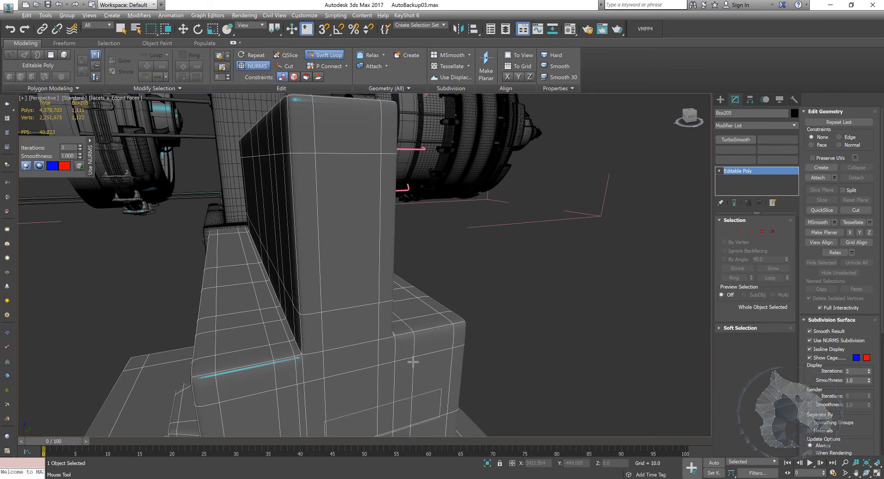
alt+middle_drag(413, 362, 342, 325)
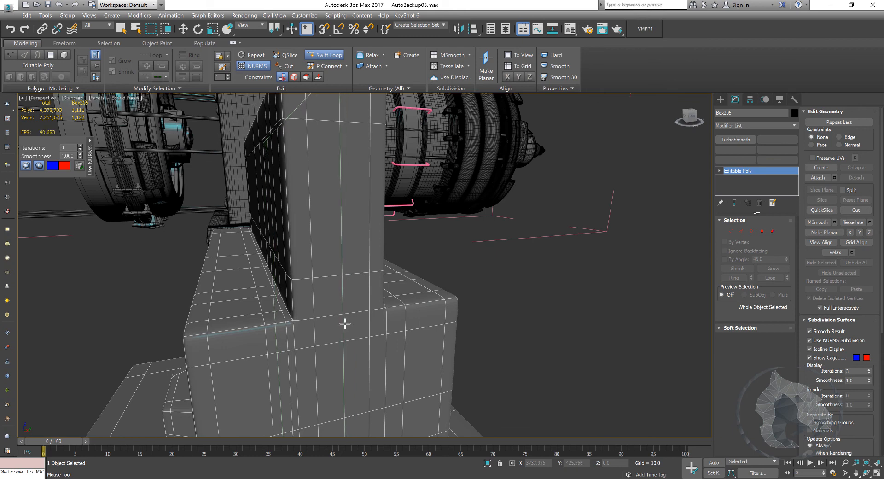
click(366, 368)
Check the smoothed ledge and upright, turn off NURMS subdivision on the base and leave Swift Loop.
middle_drag(368, 296, 346, 321)
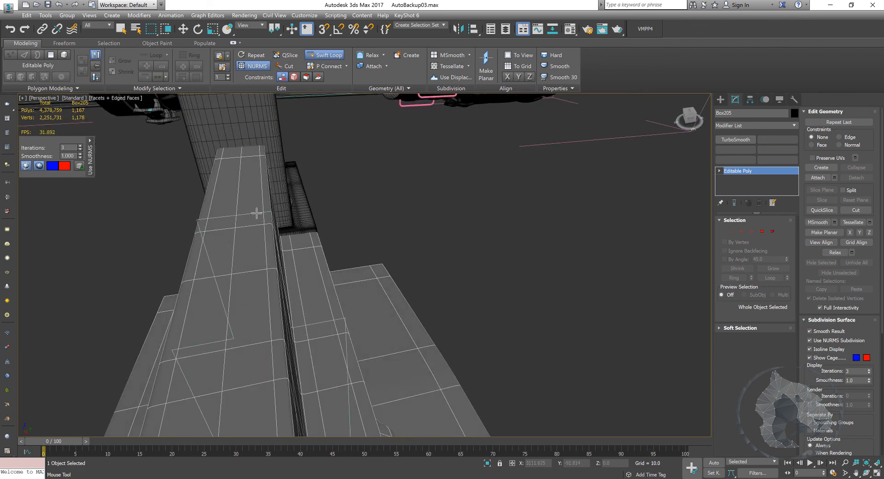
middle_drag(256, 211, 275, 162)
alt+middle_drag(344, 277, 362, 235)
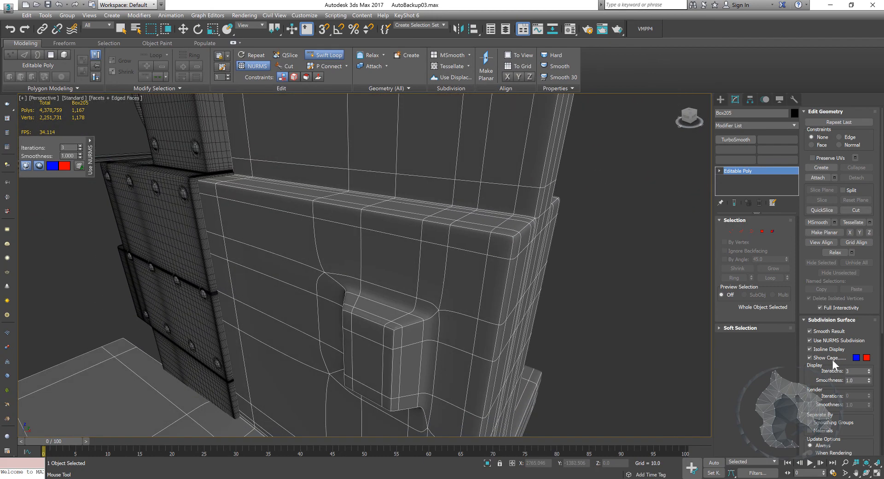
middle_drag(499, 175, 492, 198)
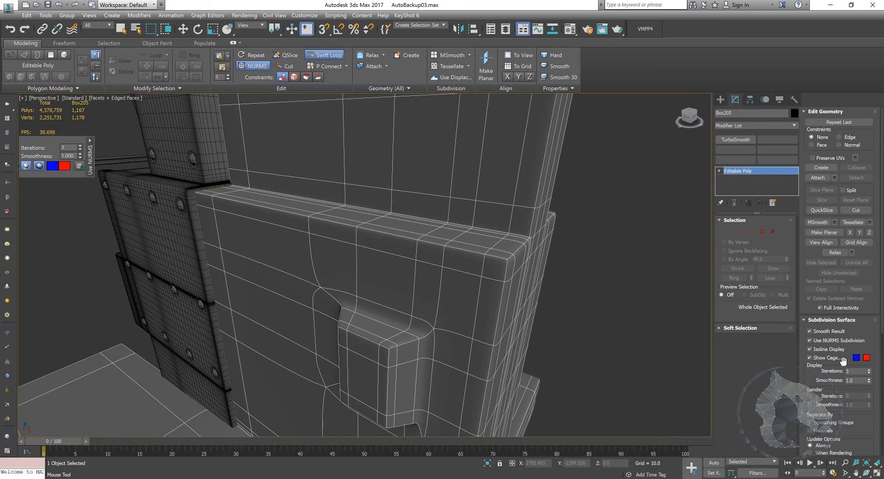
click(814, 339)
alt+middle_drag(642, 306, 615, 306)
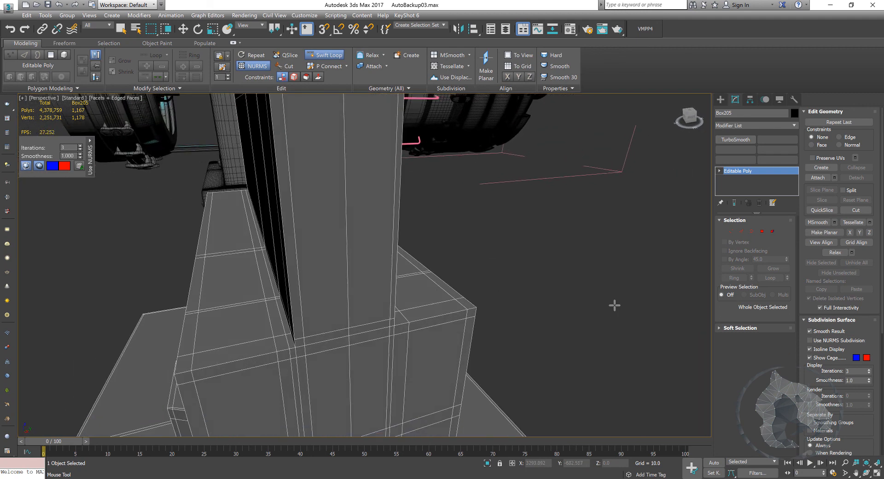
key(w)
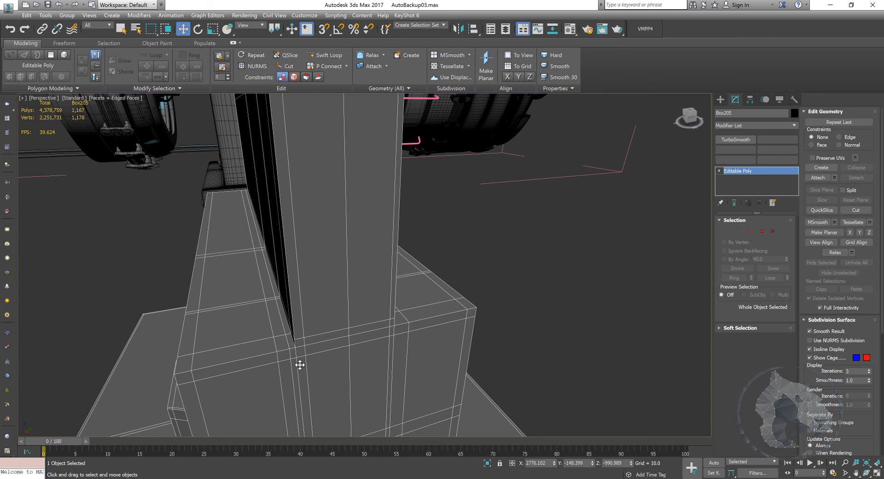
Connect the ring of edges across the ledge beside the upright with 1 segment, pinch 0 and slide 68, then leave edge editing.
click(741, 231)
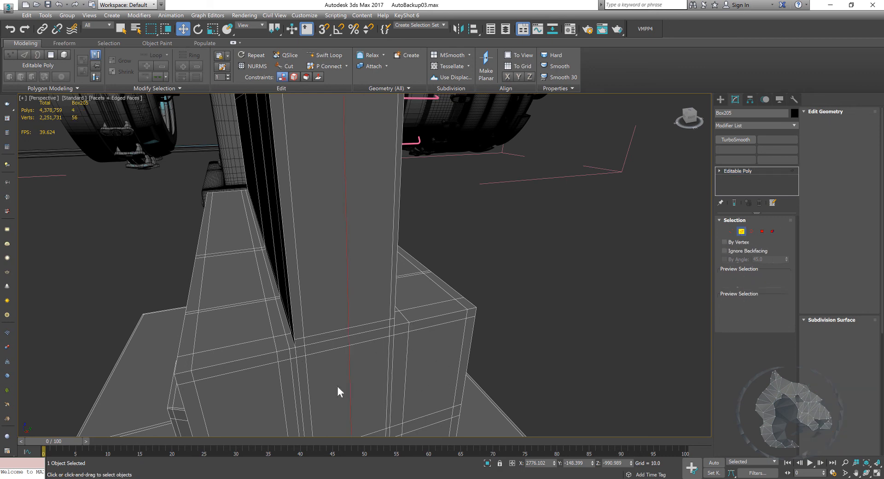
click(408, 327)
alt+middle_drag(411, 362, 396, 362)
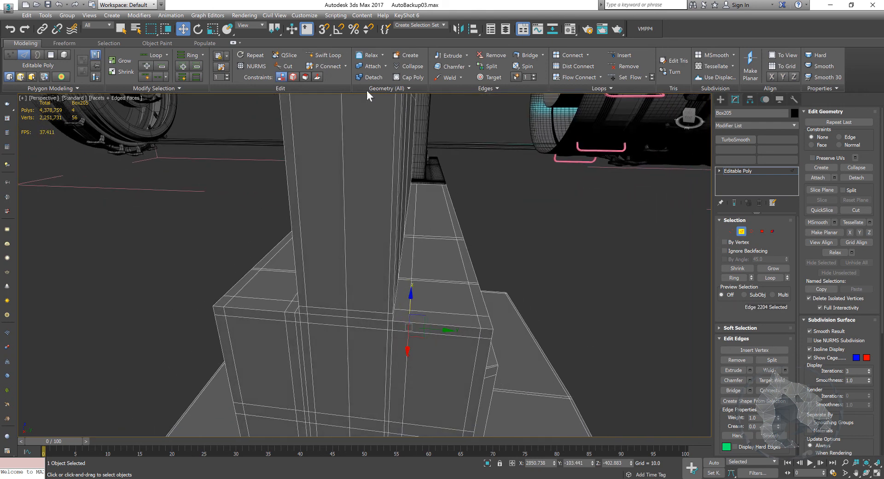
click(325, 55)
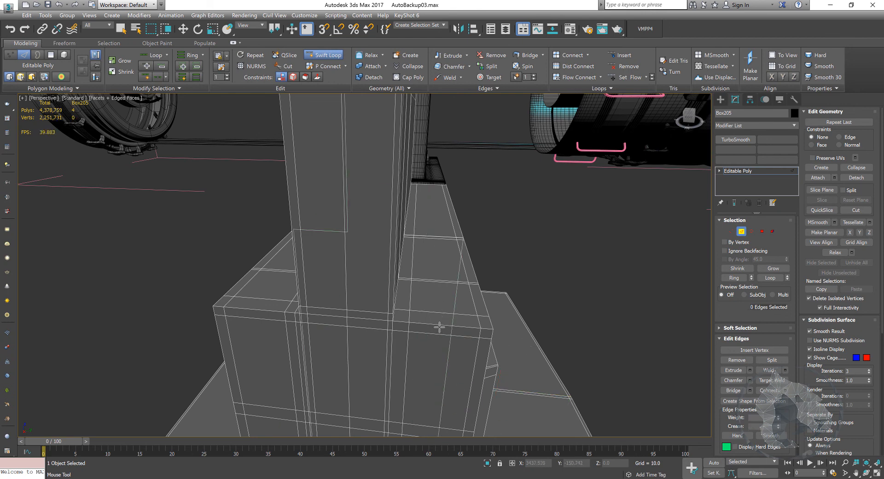
right_click(428, 321)
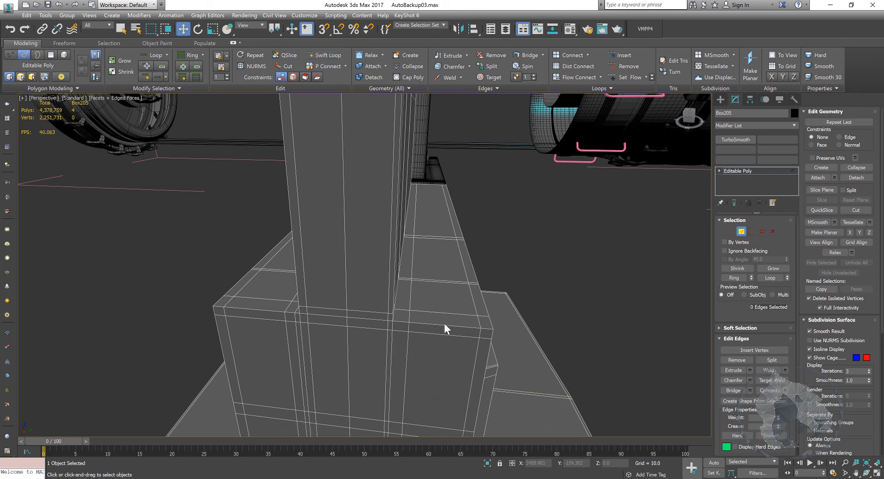
click(446, 326)
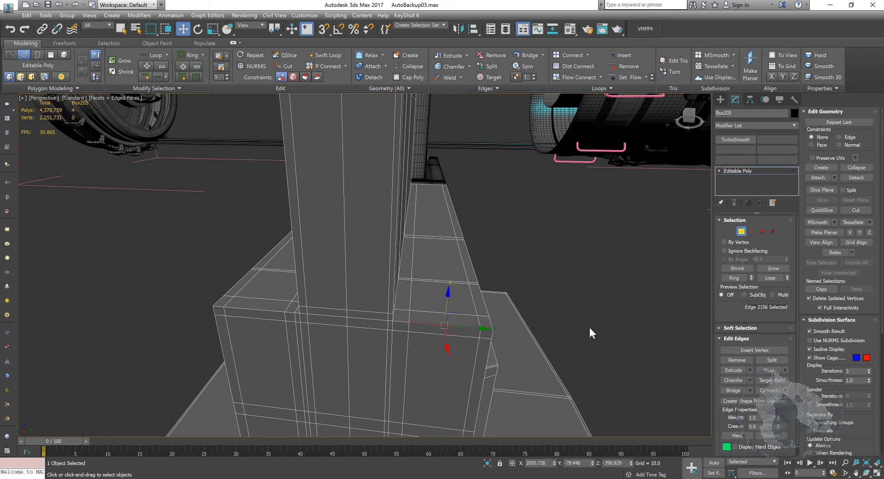
click(741, 279)
right_click(452, 291)
click(357, 330)
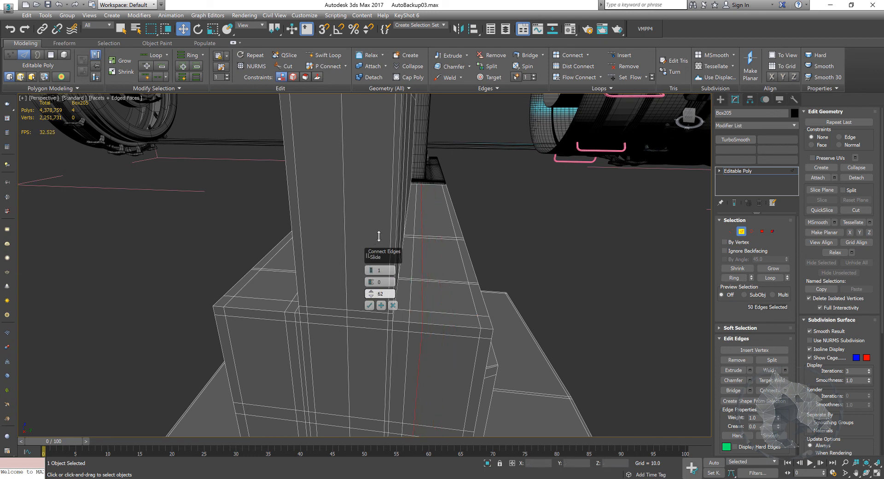
click(370, 305)
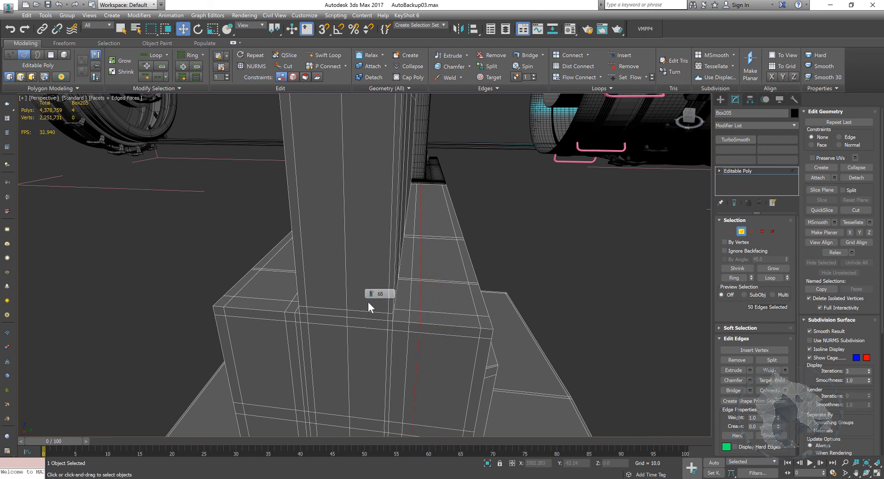
alt+middle_drag(369, 302, 500, 327)
alt+middle_drag(345, 336, 343, 332)
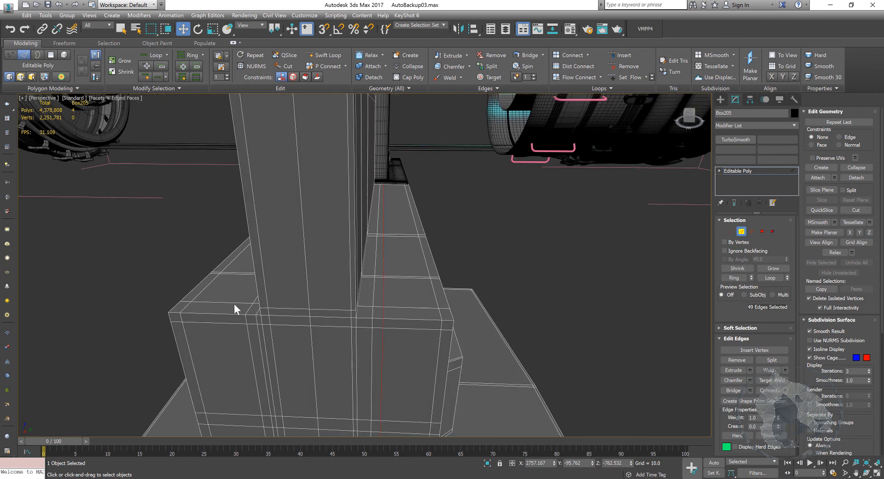
click(742, 231)
Apply TurboSmooth with 3 iterations to the base and display it shaded without edges.
click(735, 139)
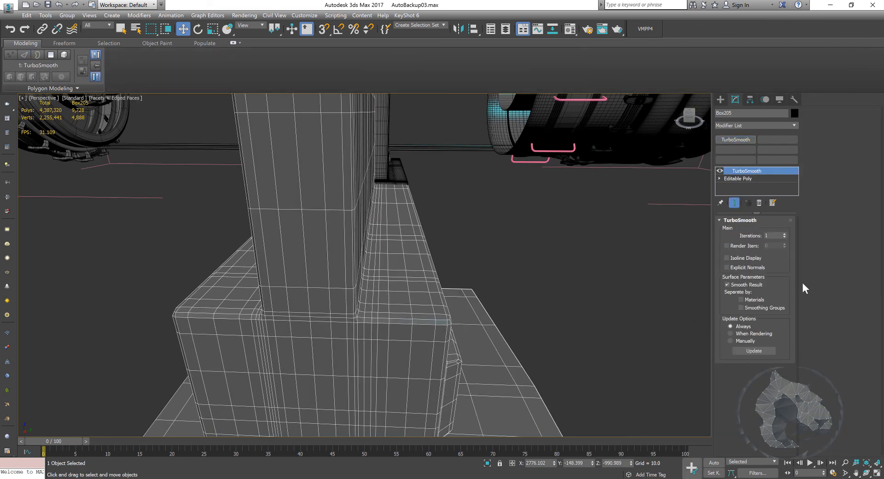
click(785, 234)
click(784, 234)
click(590, 274)
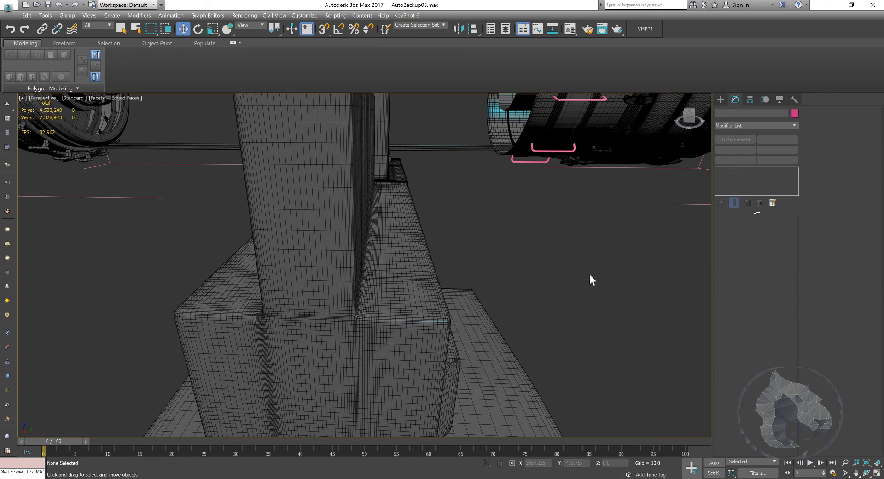
key(F3)
key(F3)
click(441, 317)
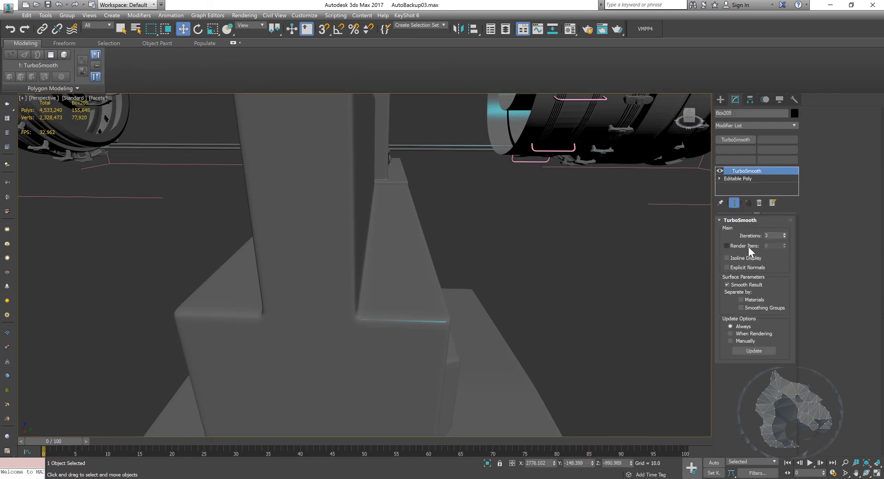
click(640, 290)
Examine the smoothed base from several sides, especially the small block on its side wall.
scroll(582, 290, down, 10)
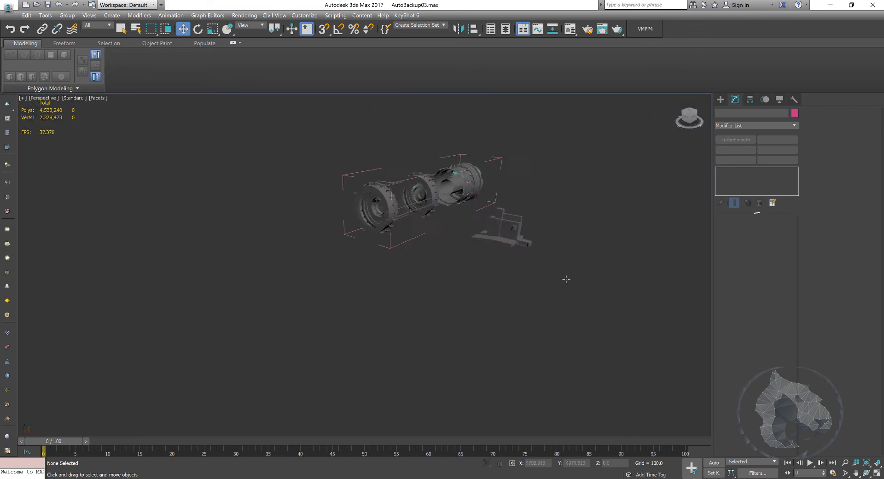
scroll(470, 256, up, 10)
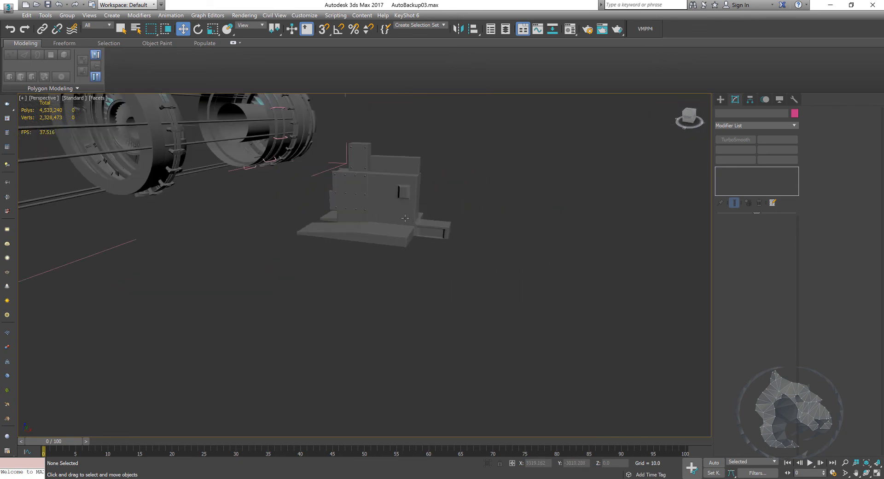
scroll(405, 218, down, 5)
scroll(489, 355, up, 6)
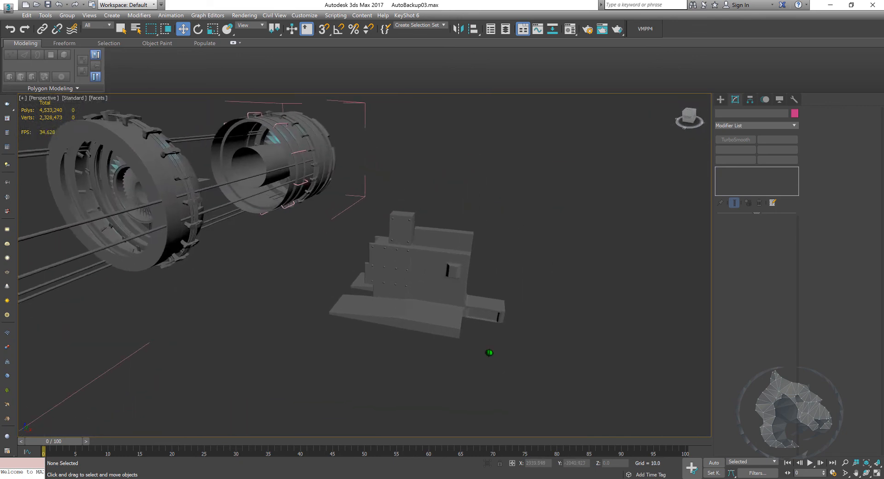
scroll(443, 335, up, 3)
alt+middle_drag(452, 335, 321, 253)
scroll(321, 252, up, 3)
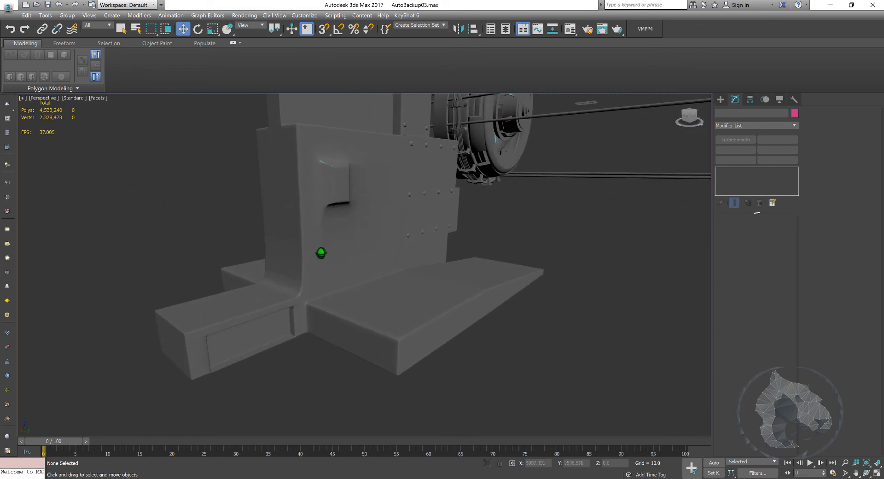
middle_drag(317, 184, 321, 208)
Remove the base's TurboSmooth, show edged faces and insert a Swift Loop around the small block on the side wall.
click(322, 209)
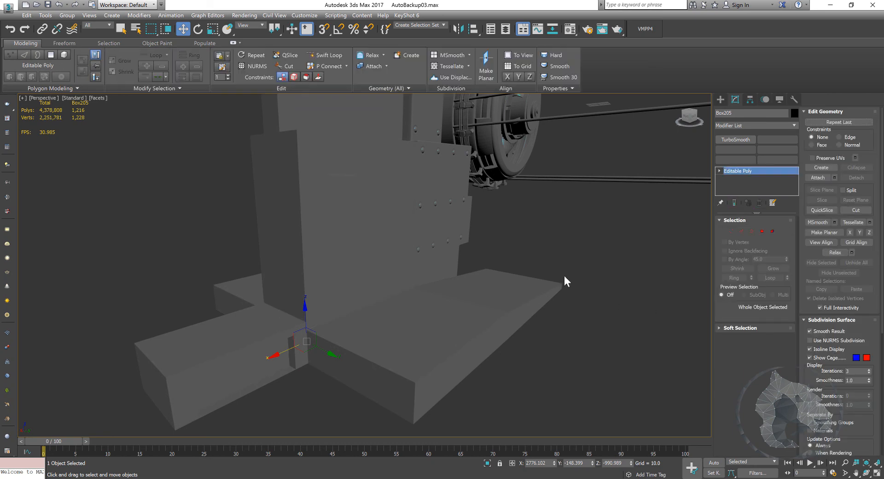
key(F4)
scroll(337, 209, up, 6)
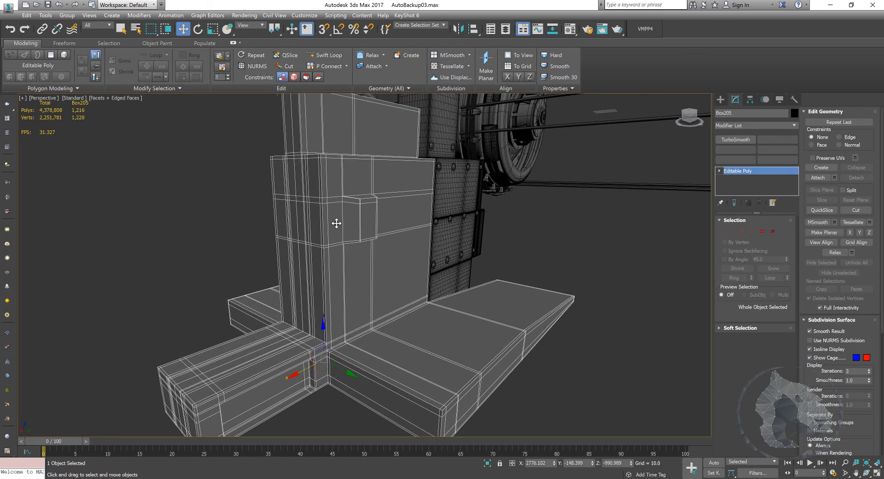
scroll(337, 209, up, 2)
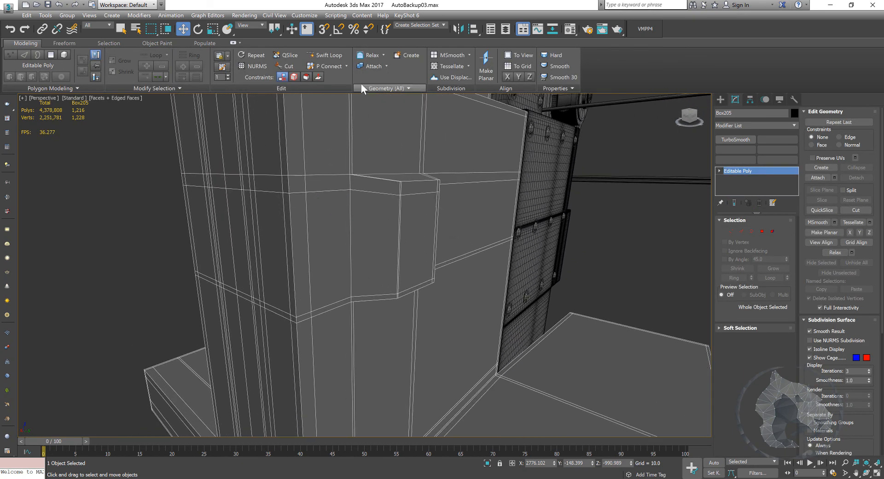
click(324, 55)
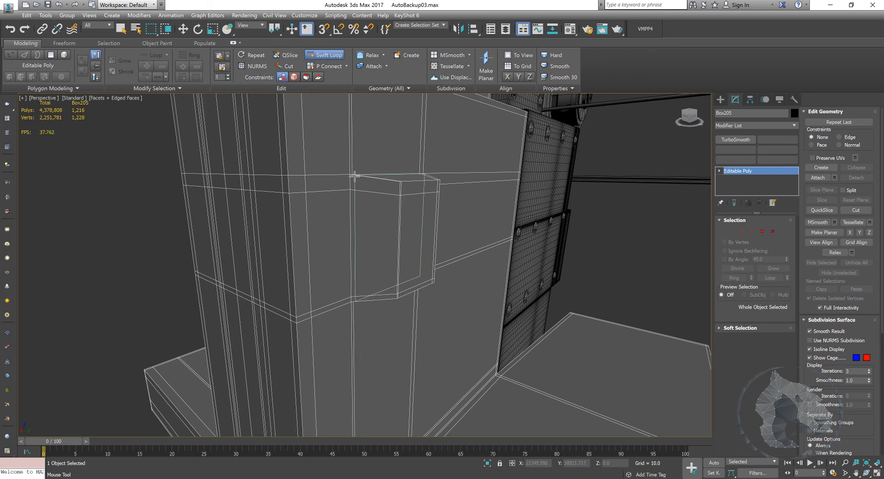
click(355, 176)
alt+middle_drag(405, 242, 437, 250)
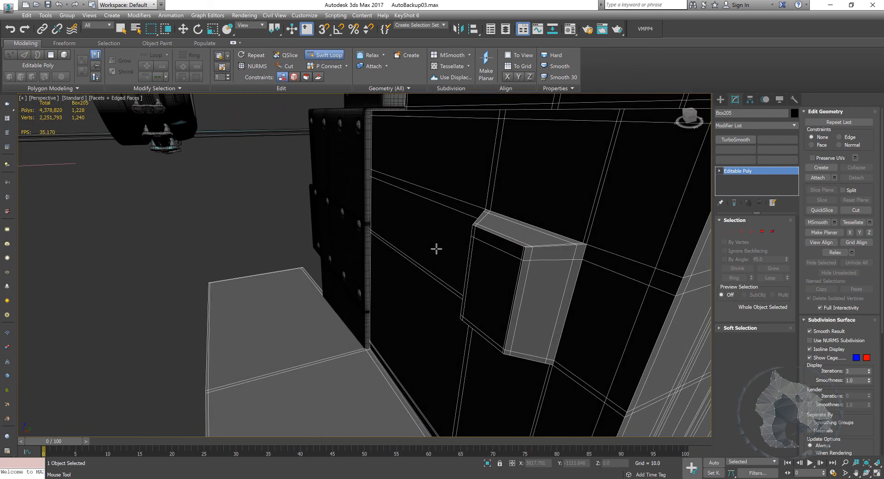
alt+middle_drag(572, 266, 490, 254)
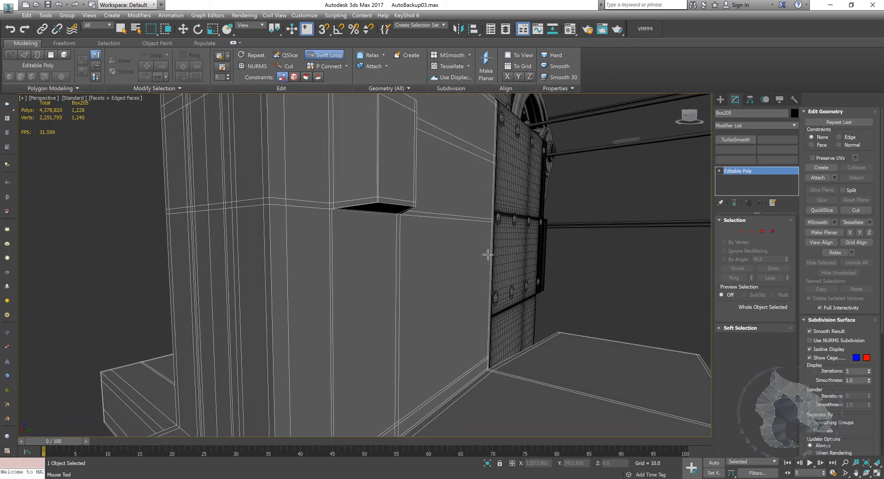
Insert more Swift Loop support loops across the side wall, close to the small block's edges, and leave Swift Loop.
alt+middle_drag(333, 189, 294, 157)
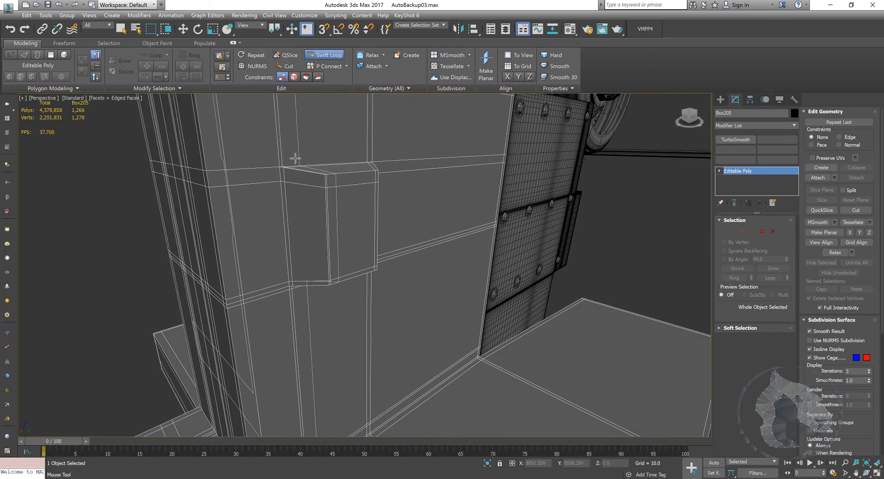
click(274, 174)
alt+middle_drag(319, 204, 368, 202)
click(304, 156)
middle_drag(513, 213, 504, 241)
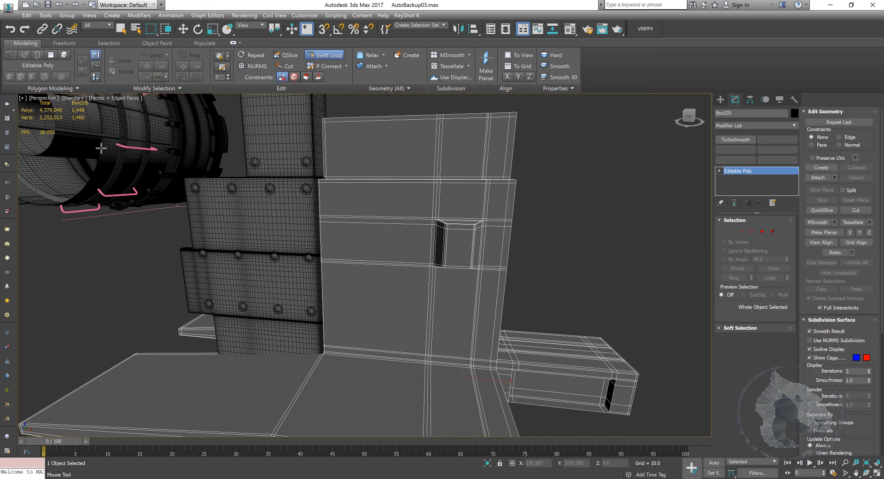
middle_drag(339, 256, 357, 253)
key(alt)
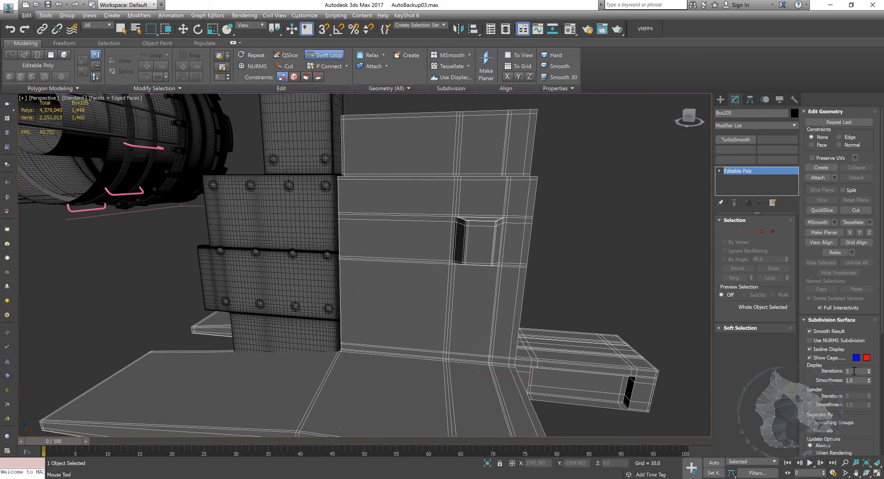
alt+middle_drag(456, 240, 430, 243)
alt+middle_drag(443, 243, 477, 241)
key(w)
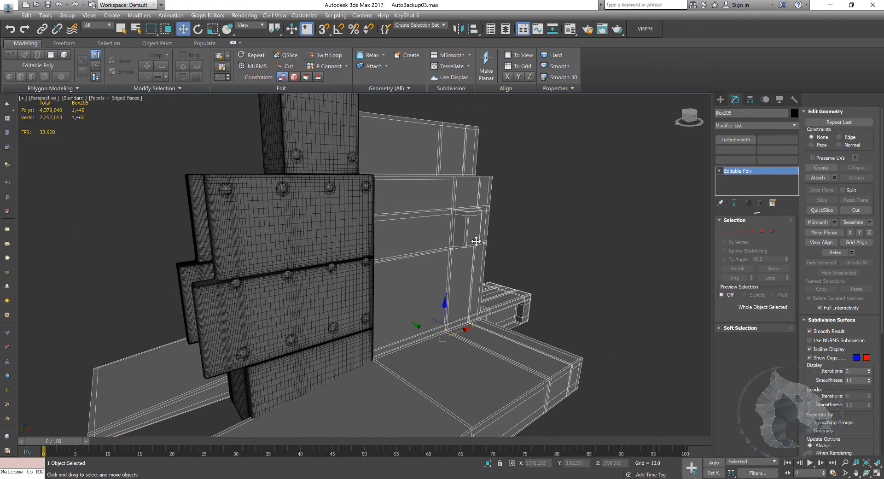
Hide the edges, apply TurboSmooth with 3 iterations to the base and check the smoothed side wall.
key(F4)
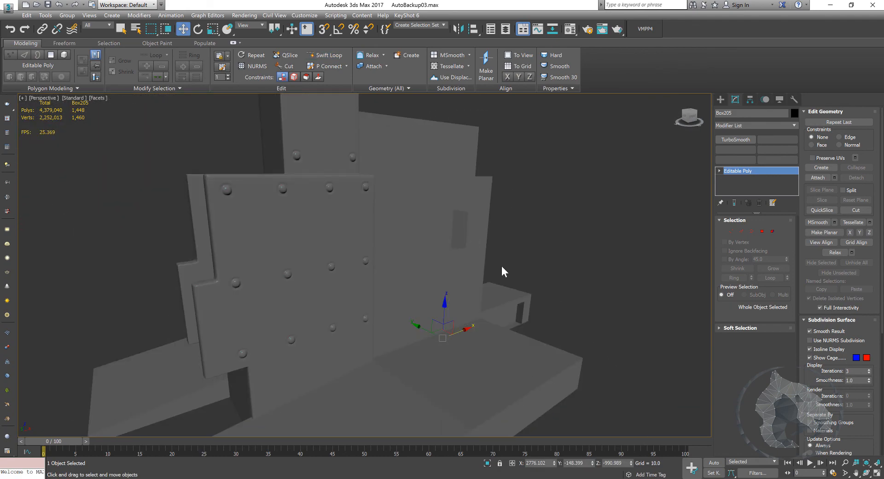
alt+middle_drag(526, 279, 435, 213)
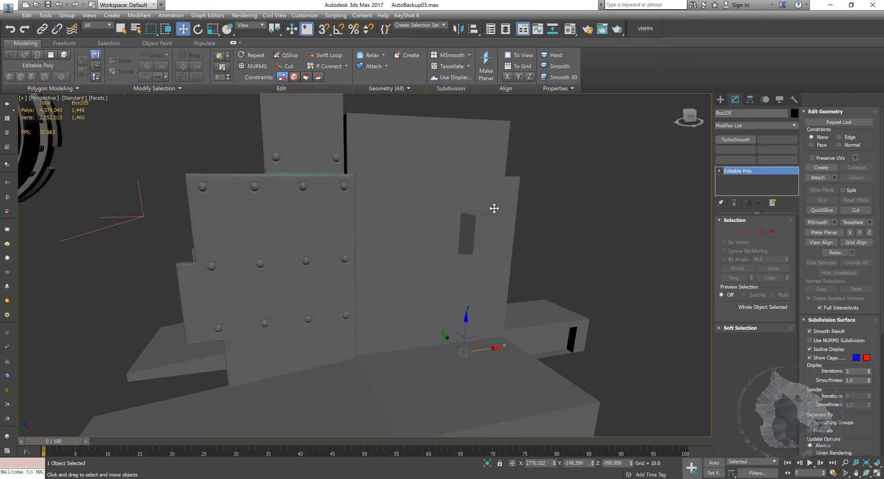
click(746, 140)
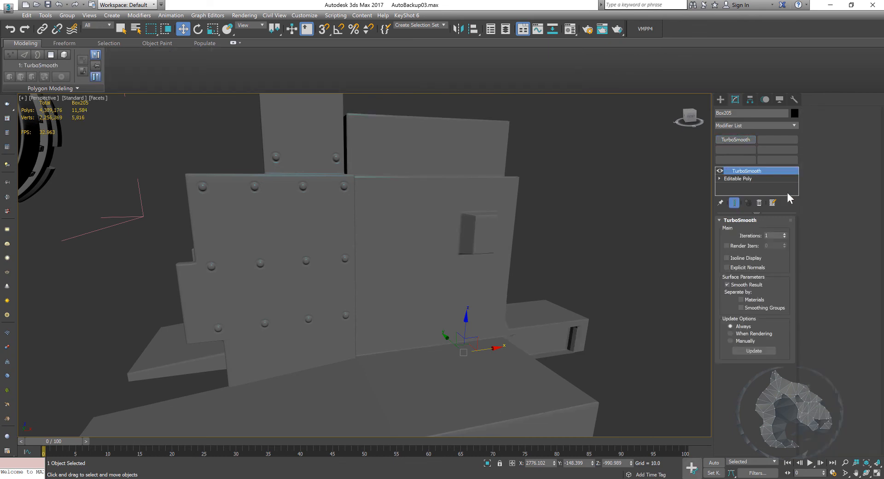
click(785, 234)
click(645, 258)
alt+middle_drag(645, 257, 459, 239)
scroll(505, 198, down, 3)
scroll(518, 208, down, 4)
Enable Isoline Display for the base's TurboSmooth, show edged faces and compare it with the full mesh display.
click(431, 210)
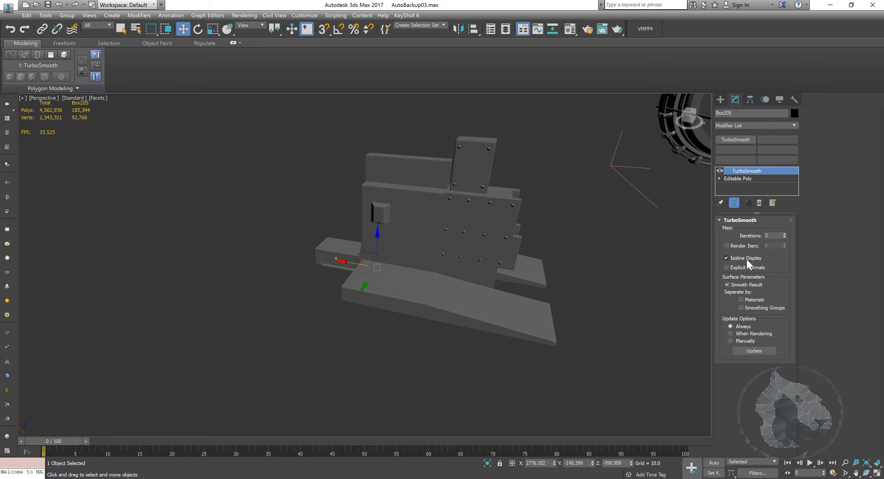
key(F4)
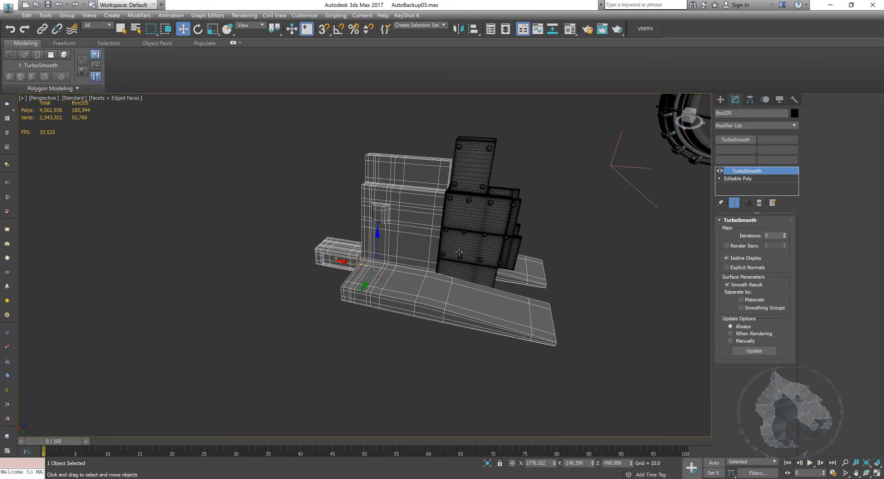
middle_drag(410, 231, 404, 241)
scroll(404, 240, up, 4)
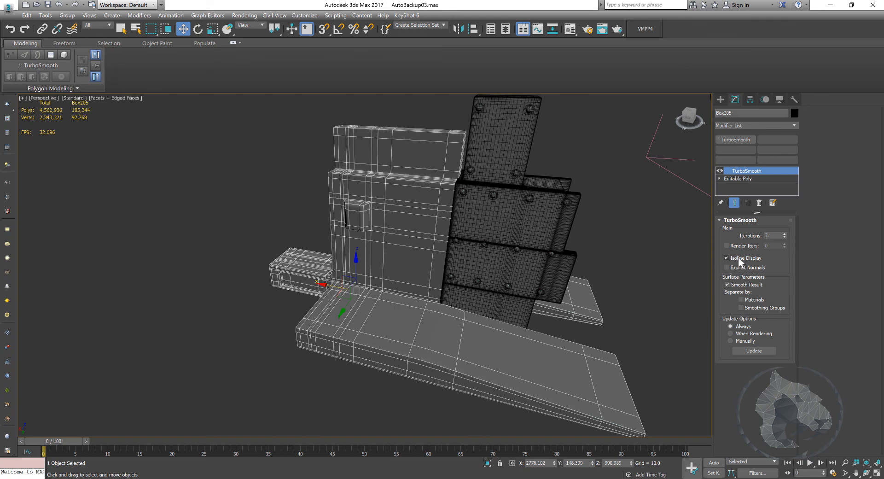
click(738, 258)
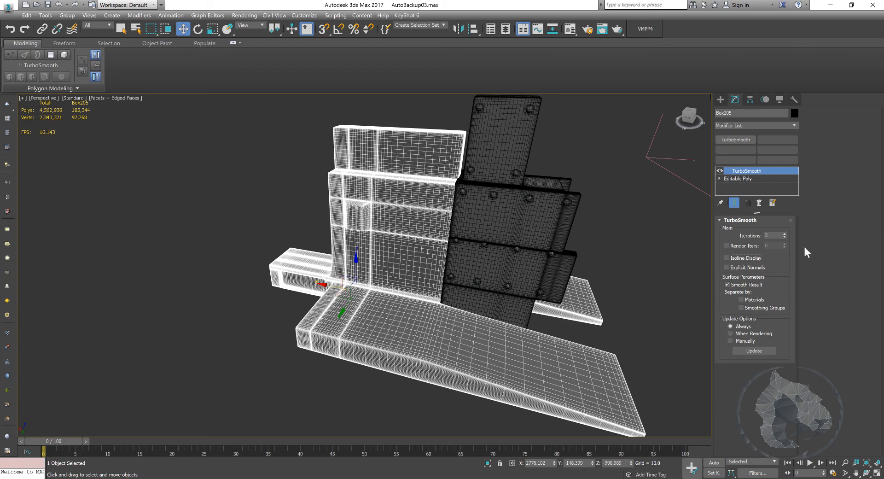
click(726, 258)
Select the support base and switch the viewport to wireframe to reveal the rivets buried in the column's bottom section.
alt+middle_drag(562, 221, 422, 255)
click(414, 258)
key(q)
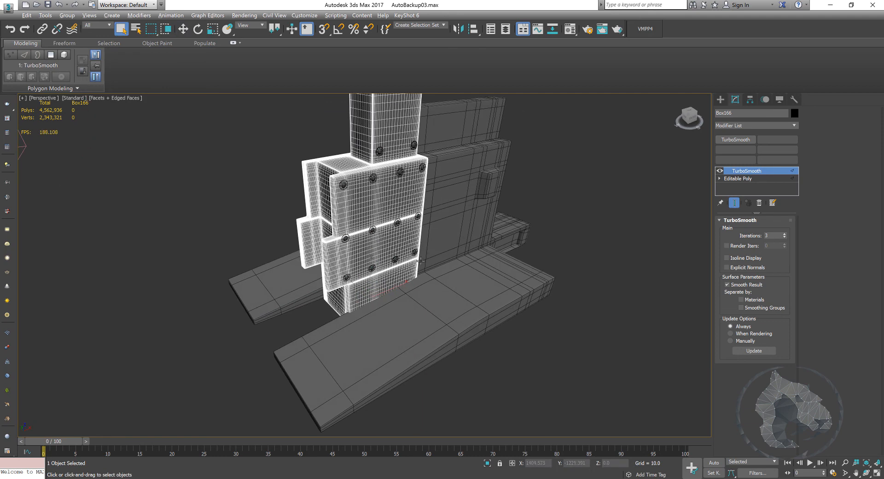
click(464, 263)
right_click(492, 271)
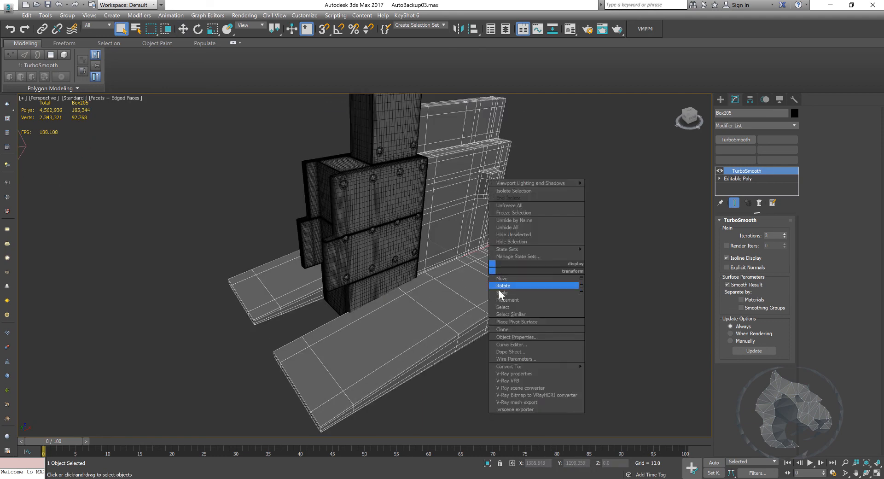
click(526, 241)
alt+middle_drag(526, 241, 402, 285)
key(w)
key(F3)
scroll(402, 285, up, 12)
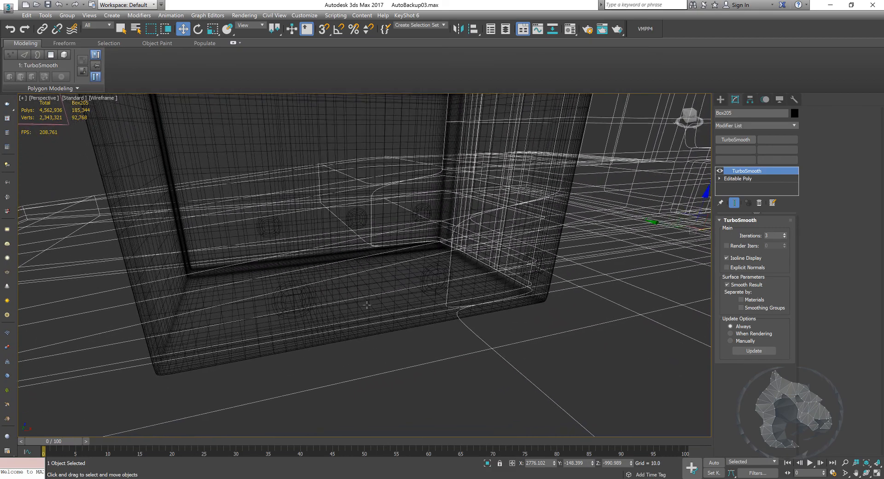
alt+middle_drag(352, 319, 342, 314)
Open the nuts001 rivet group and delete its three rivets on the column's bottom section.
click(268, 241)
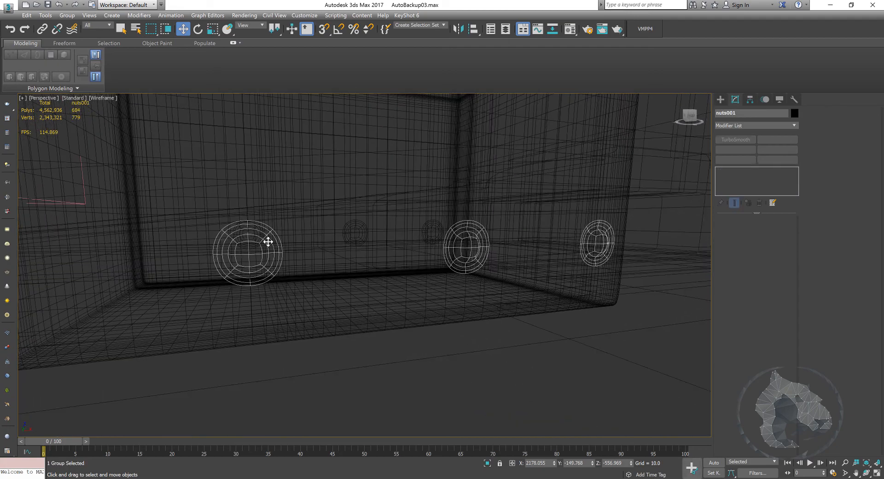
click(67, 15)
click(74, 45)
click(240, 225)
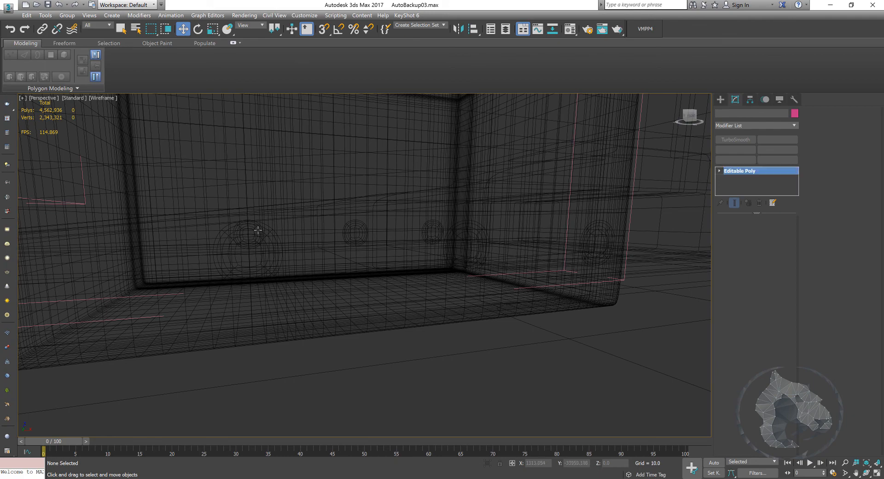
ctrl+click(463, 231)
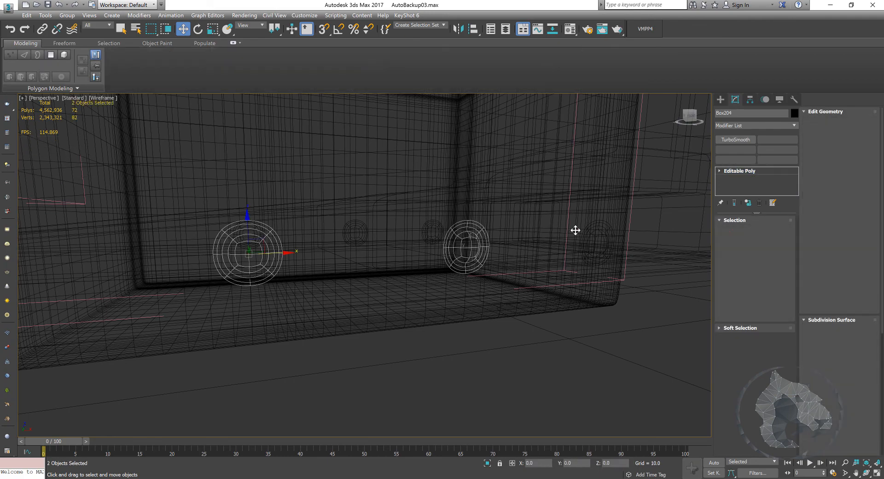
ctrl+click(612, 230)
key(Delete)
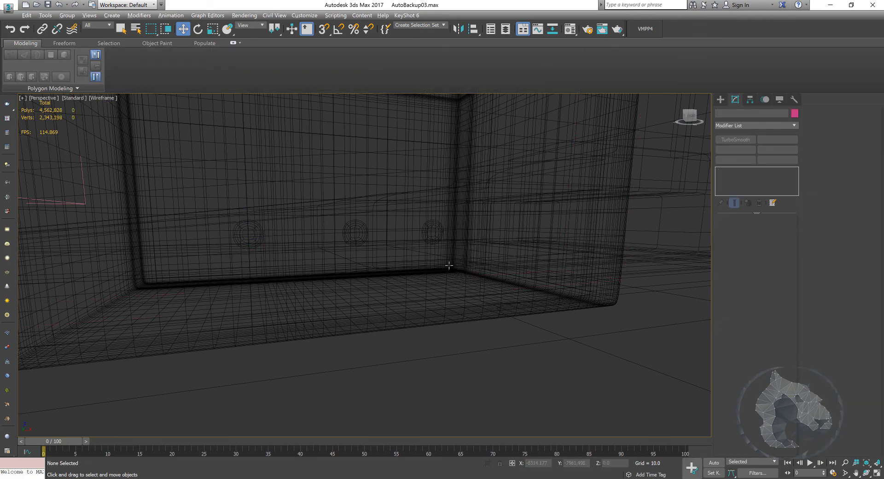
Open the nuts rivet group on the column's opposite side and delete its three bottom-section rivets.
alt+middle_drag(253, 239, 369, 238)
scroll(385, 237, up, 10)
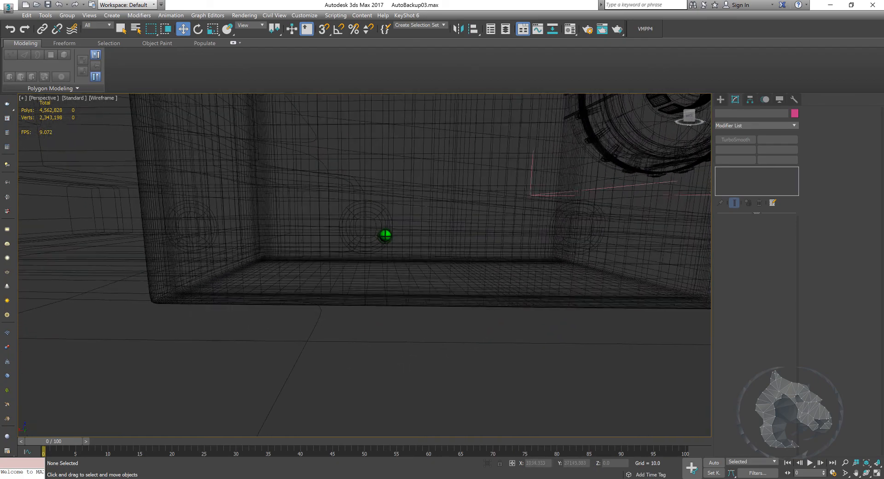
click(388, 212)
click(66, 15)
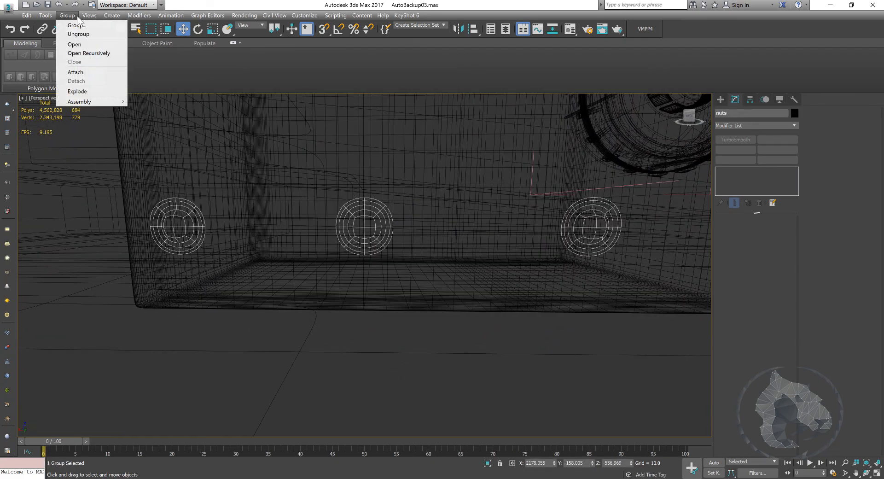
click(73, 45)
click(194, 216)
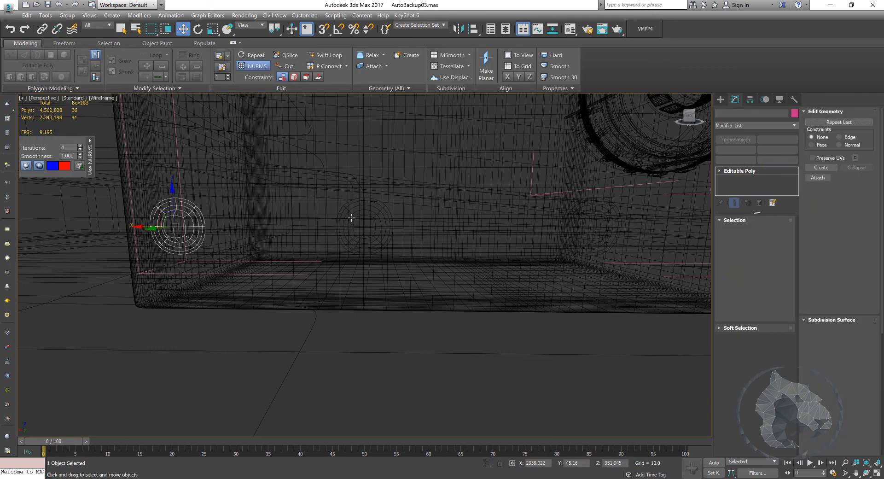
ctrl+click(381, 213)
ctrl+click(585, 207)
key(Delete)
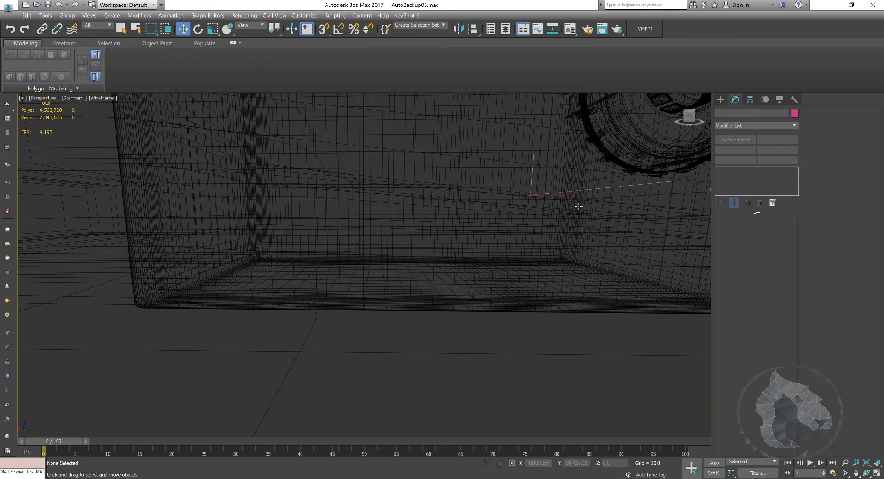
Close the opened nuts and nuts001 rivet groups on both sides of the column.
middle_drag(554, 267, 539, 273)
scroll(537, 267, down, 4)
alt+middle_drag(533, 237, 490, 181)
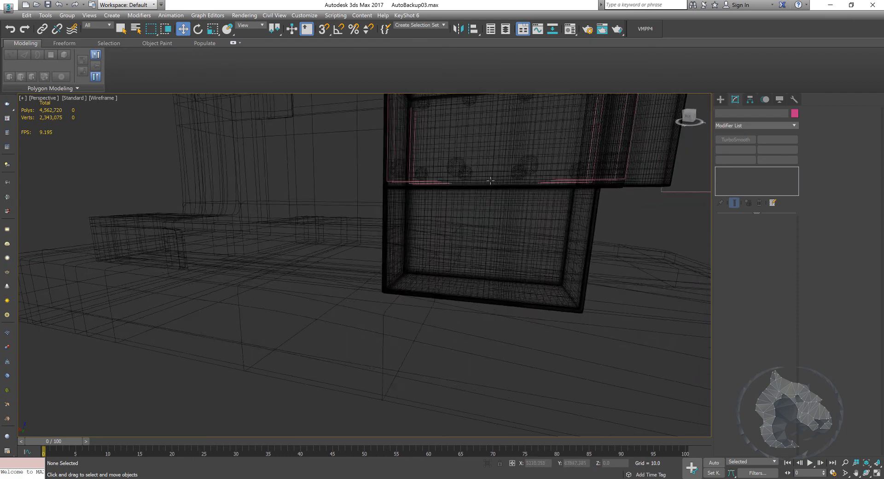
click(459, 168)
right_click(458, 165)
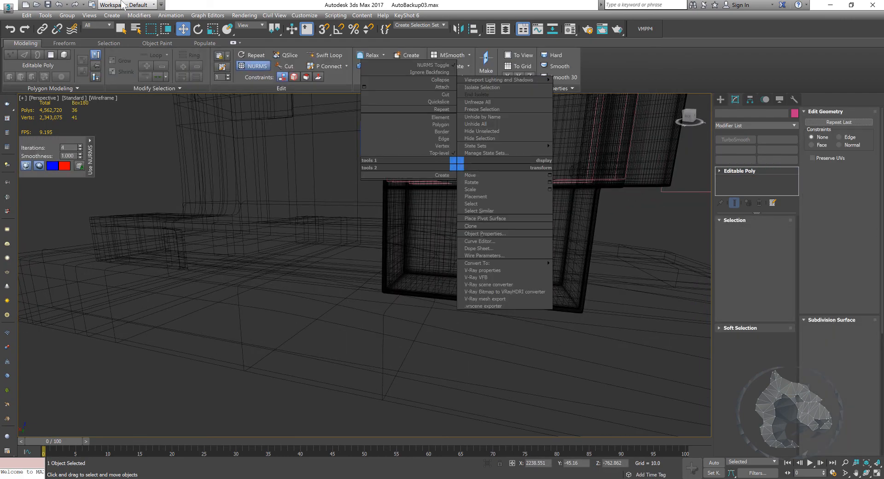
click(71, 16)
click(75, 62)
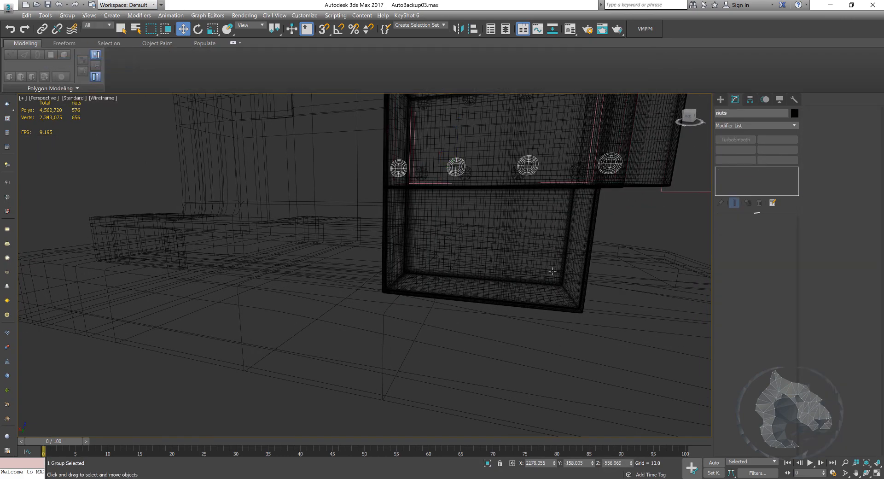
alt+middle_drag(552, 272, 489, 271)
click(508, 142)
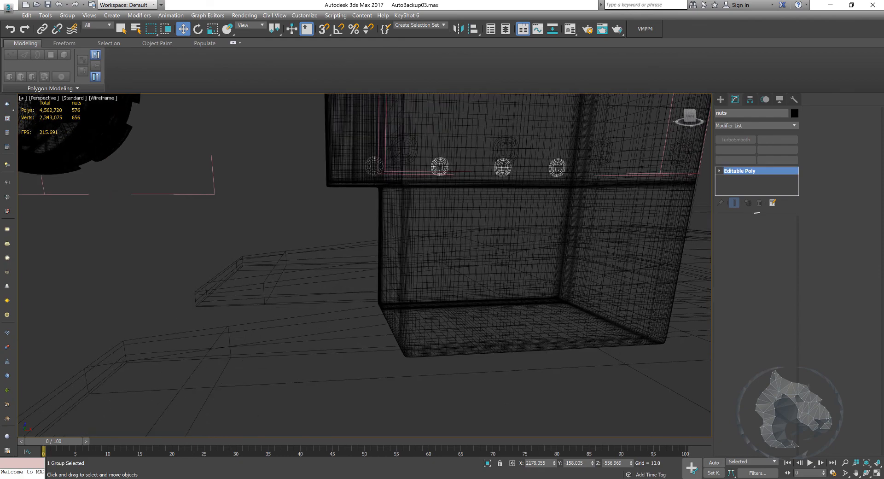
click(67, 15)
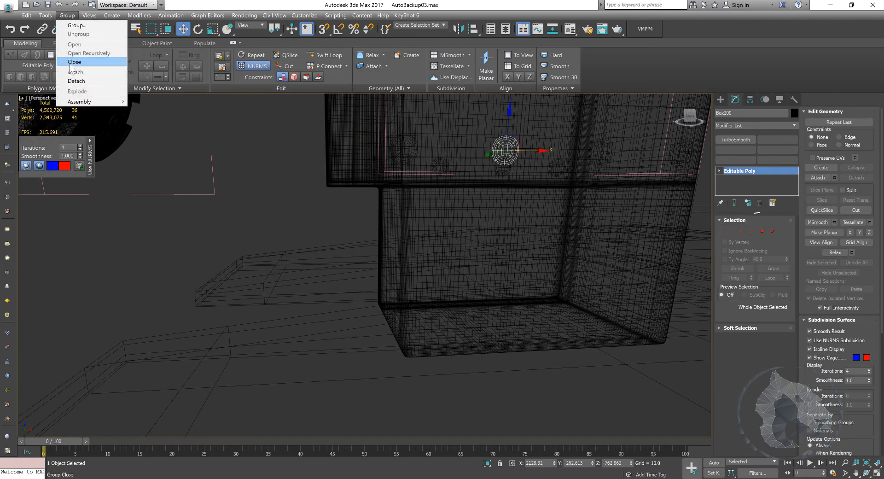
click(70, 64)
Deselect the rivets and return the viewport to shaded display without edges to review the base alongside the engine.
scroll(295, 227, down, 5)
alt+middle_drag(294, 227, 393, 201)
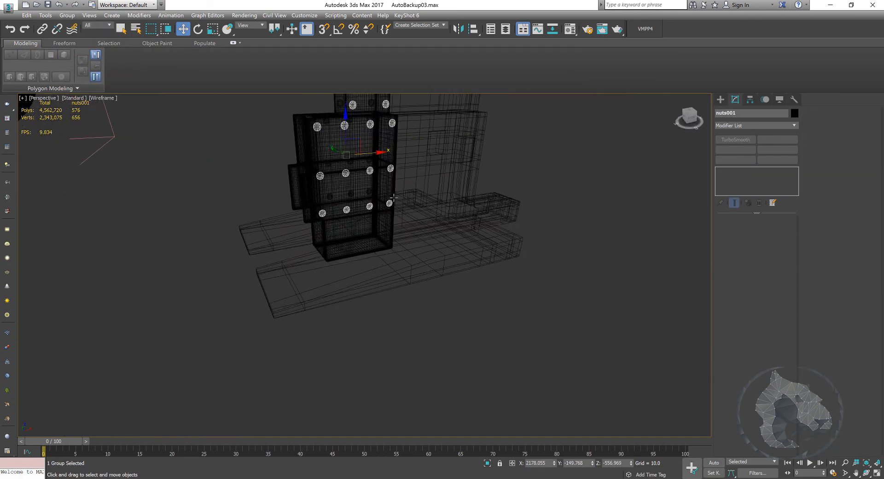
middle_drag(604, 260, 601, 314)
click(550, 244)
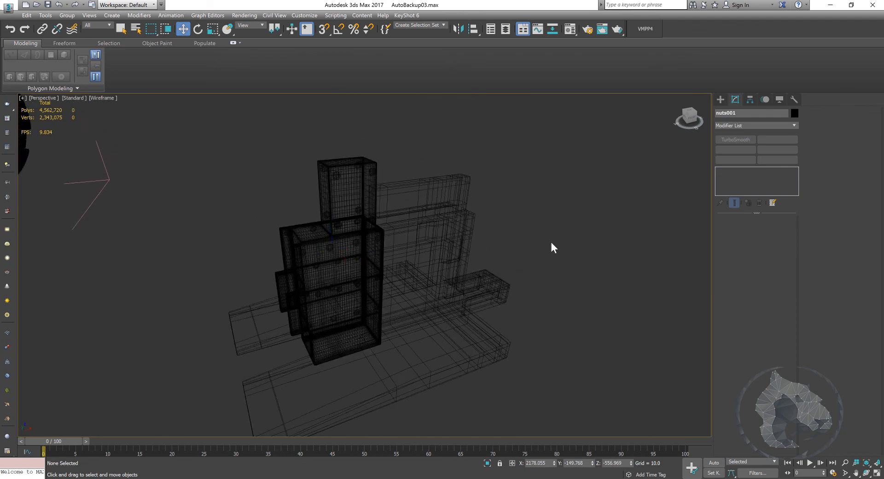
key(F3)
alt+middle_drag(537, 277, 429, 308)
scroll(511, 300, down, 5)
scroll(406, 317, up, 5)
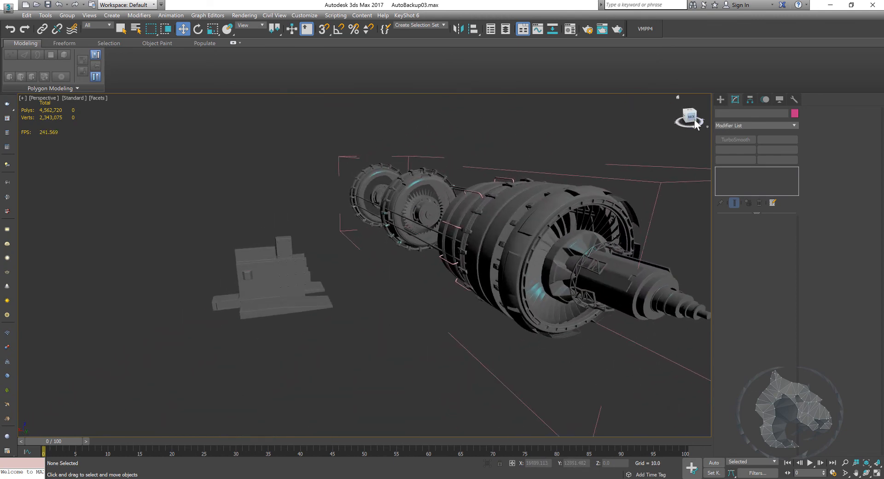
Create a VRayPlane on the ground beside the engine's rear end.
click(720, 100)
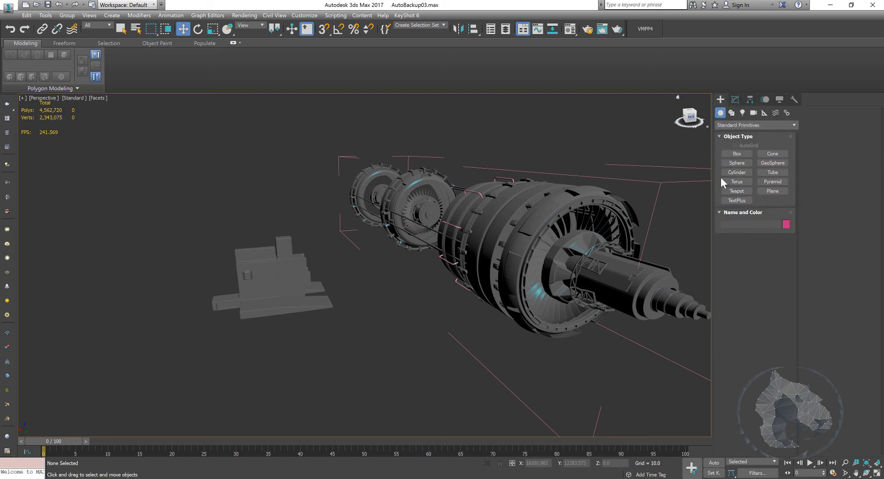
click(727, 125)
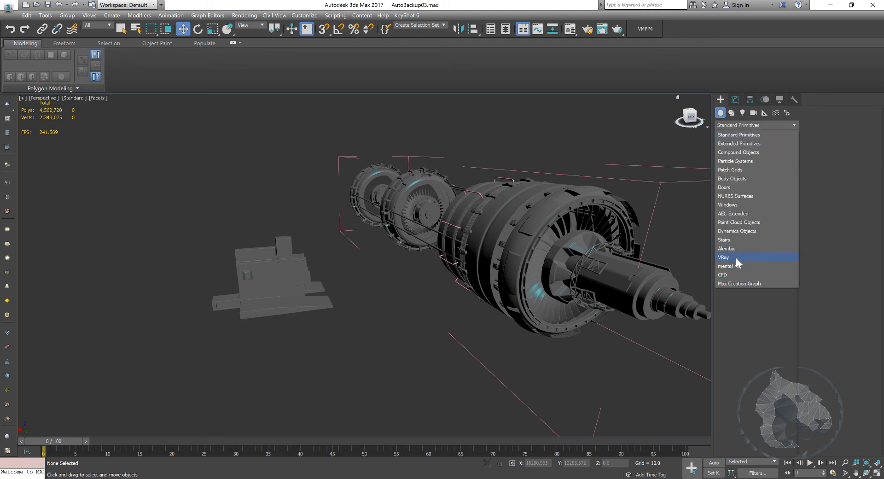
click(736, 258)
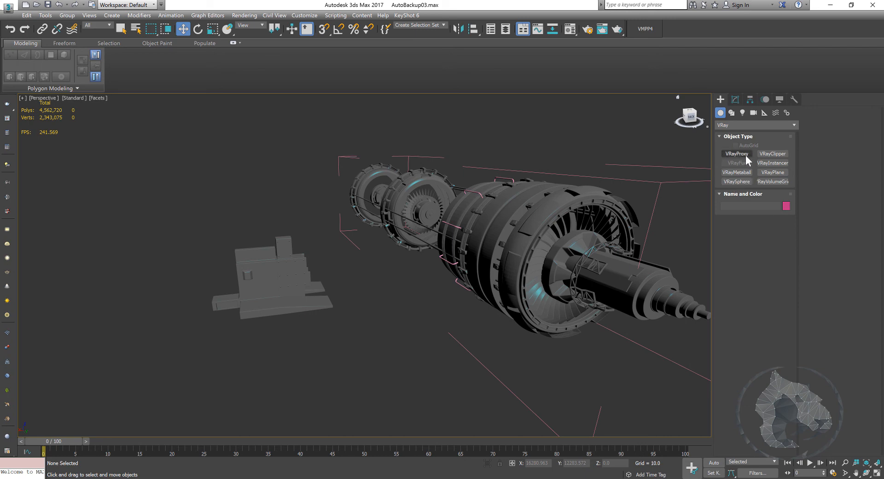
click(774, 172)
alt+middle_drag(581, 276, 519, 285)
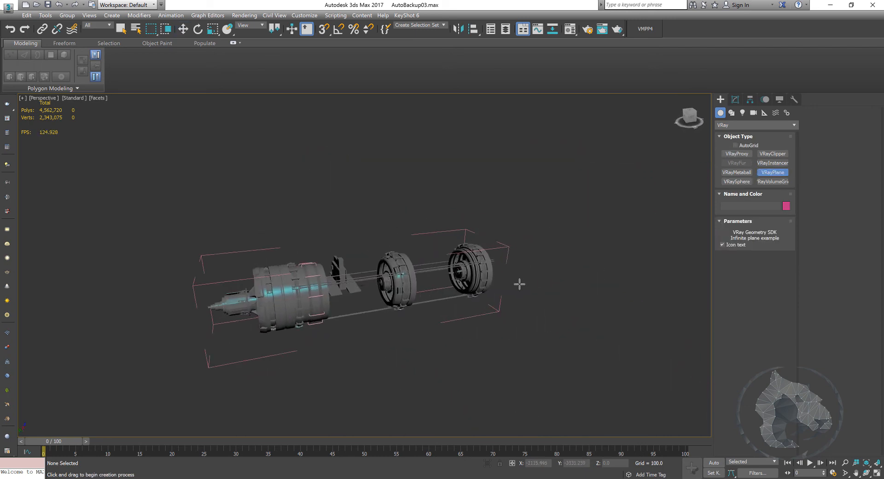
click(670, 369)
key(w)
alt+middle_drag(546, 361, 696, 174)
Try placing a photometric Free Light ahead of the engine's nose in the Top view, and undo it.
click(743, 112)
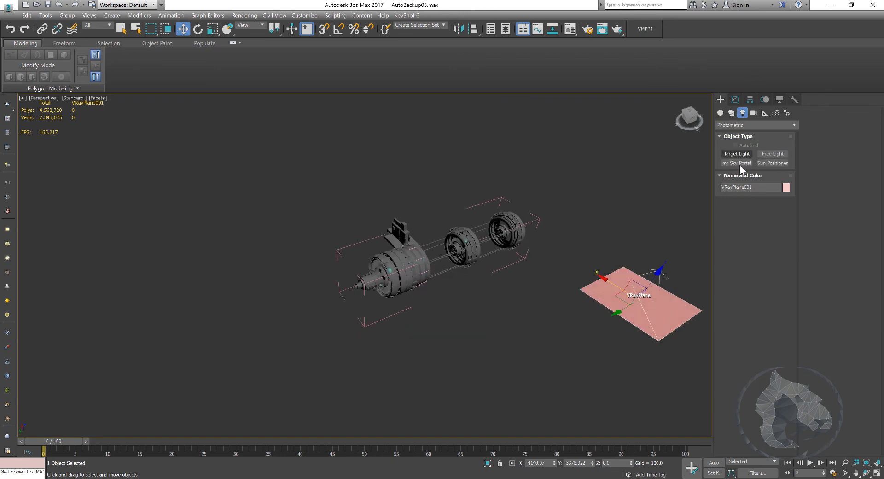
click(774, 154)
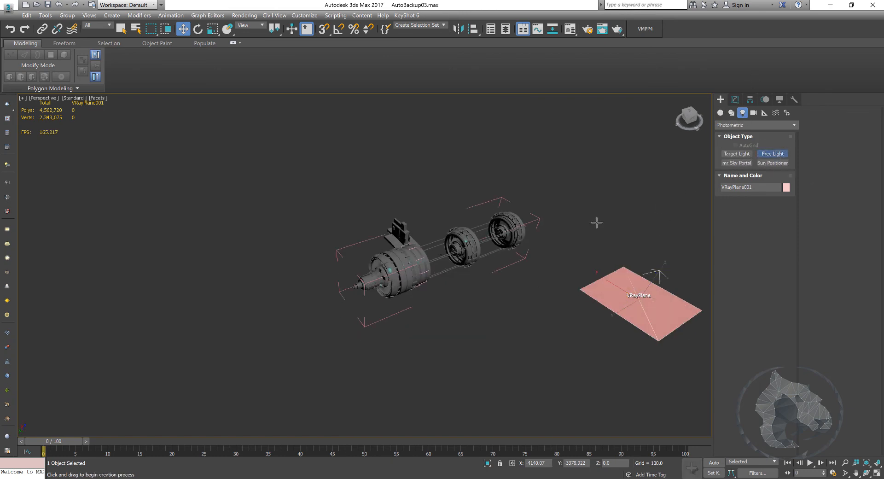
key(alt+w)
key(alt+w)
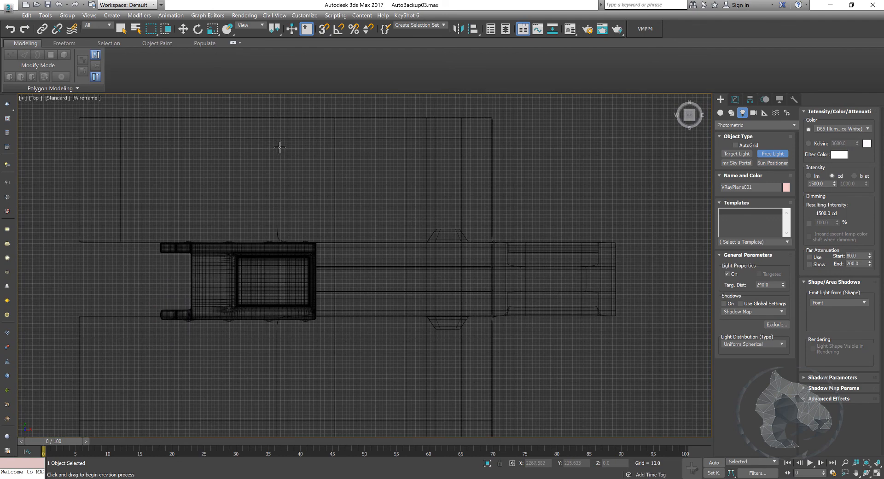
scroll(257, 136, down, 3)
middle_drag(256, 136, 329, 196)
scroll(329, 196, down, 3)
middle_drag(243, 150, 279, 228)
click(314, 144)
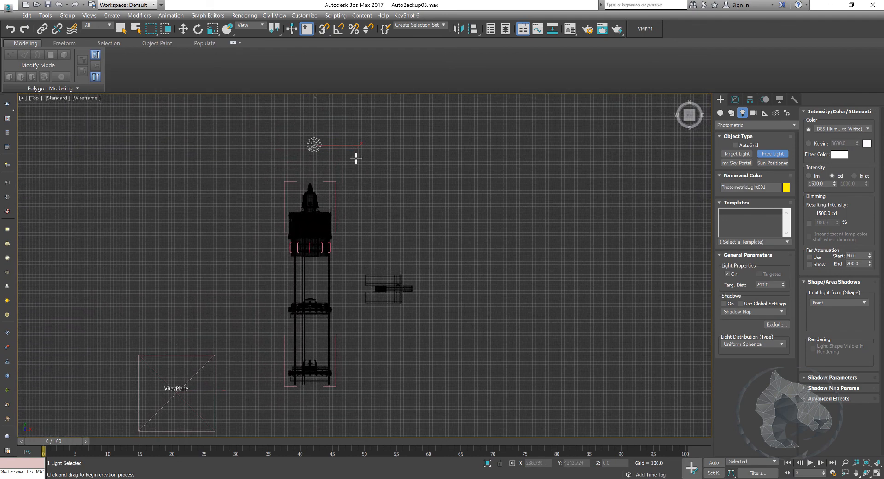
key(ctrl+z)
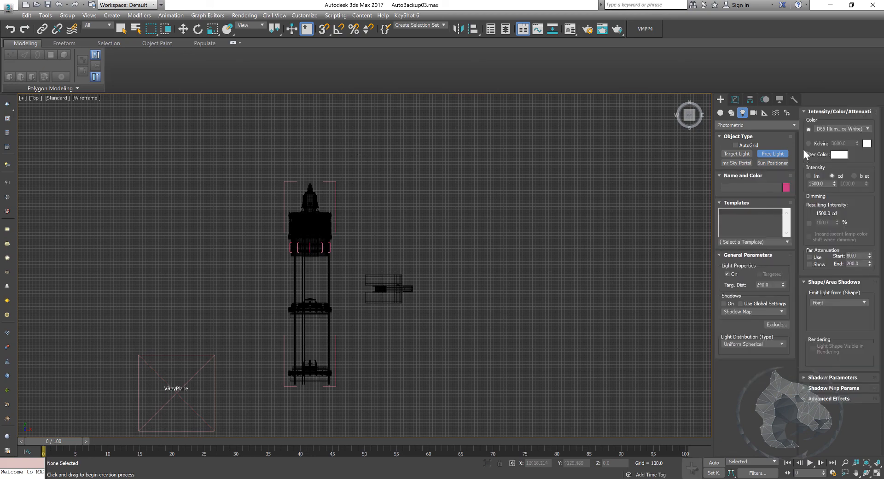
Create a plane-type VRayLight ahead of the engine's nose in the Top view.
click(728, 123)
click(724, 152)
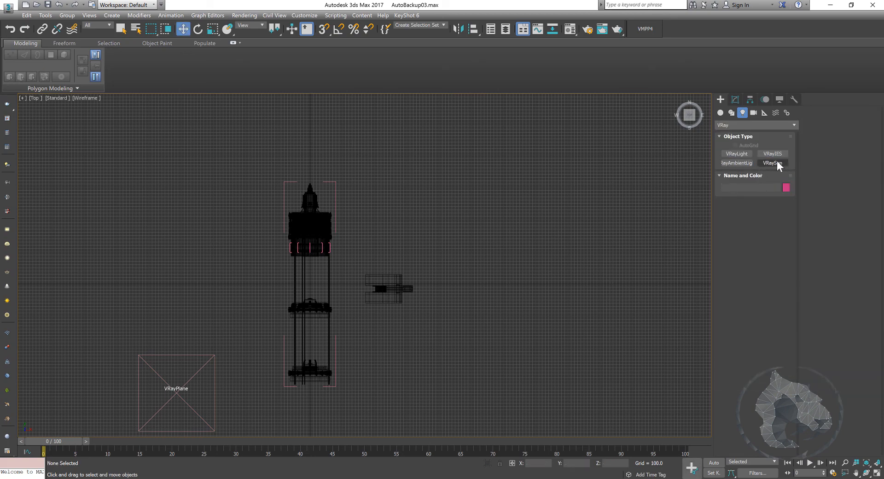
click(738, 154)
middle_drag(273, 137, 318, 175)
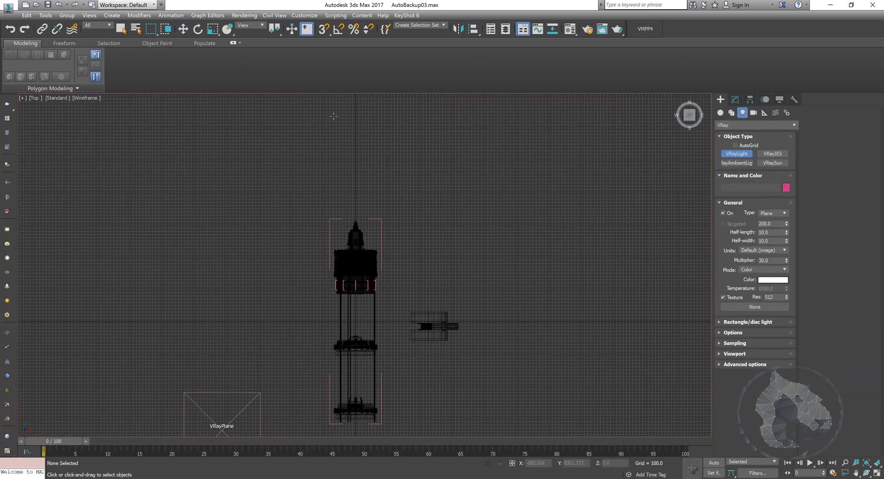
drag(334, 116, 371, 164)
key(w)
middle_drag(388, 167, 401, 175)
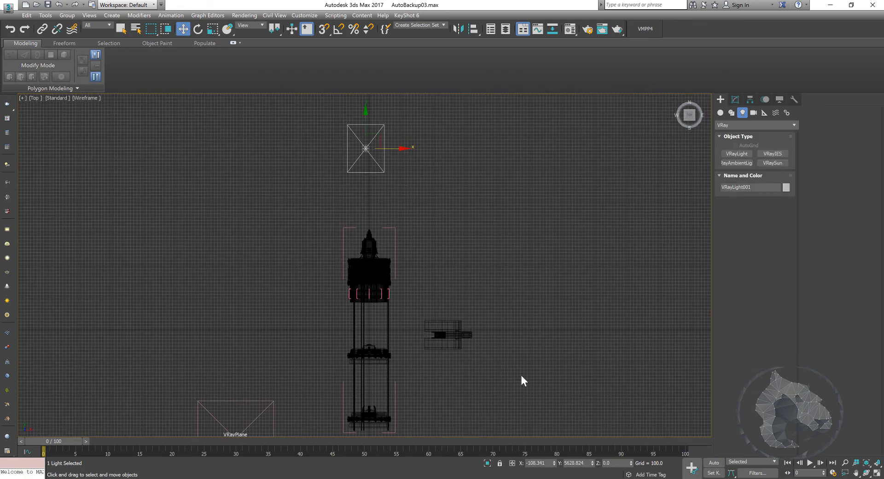
Position the VRayLight at X 0 and about 5449 along Y, and raise it to about 2670 on Z.
right_click(554, 464)
right_click(592, 463)
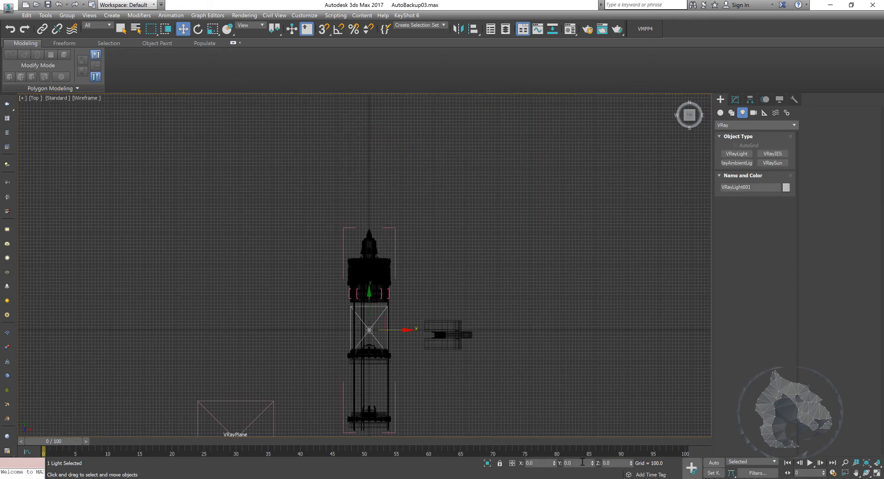
drag(367, 299, 392, 129)
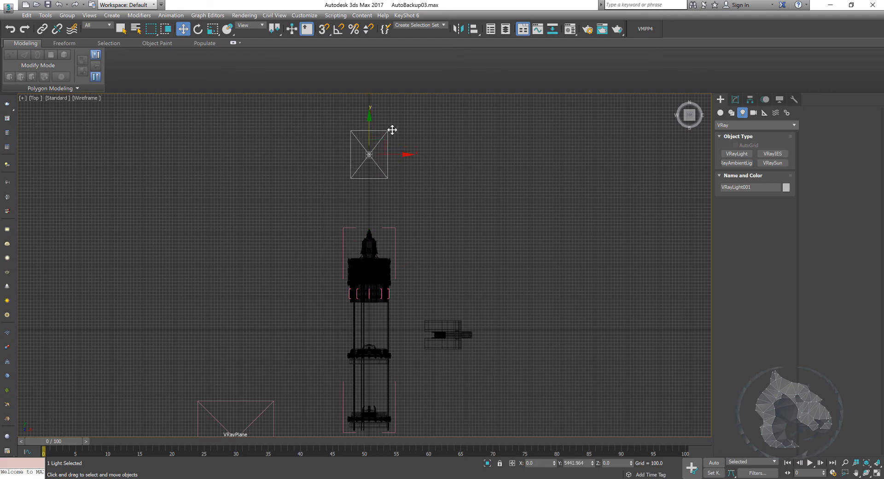
key(alt+w)
key(alt+w)
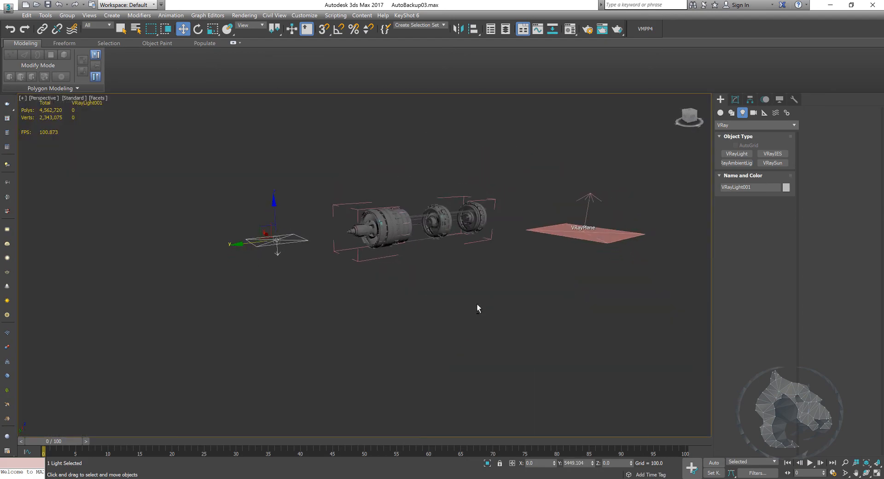
drag(275, 201, 282, 115)
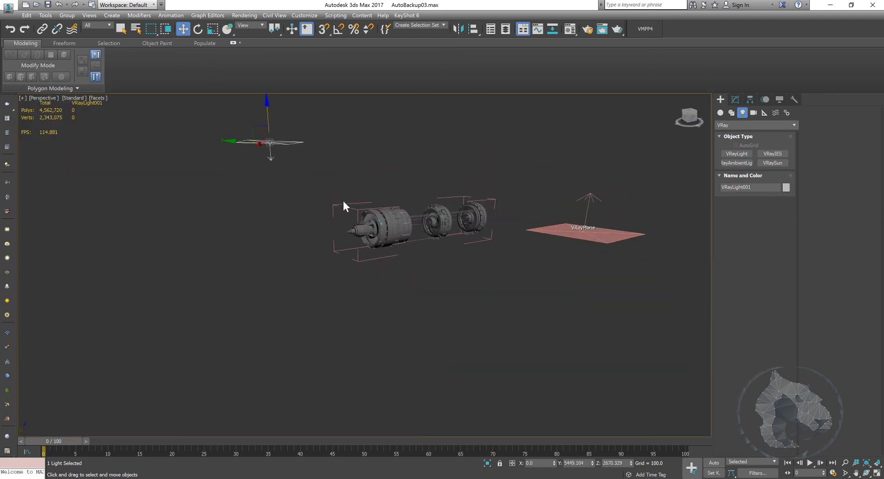
Clone the VRayLight along the engine's axis as five evenly spaced instances toward the rear.
alt+middle_drag(343, 201, 328, 198)
shift+drag(236, 144, 324, 140)
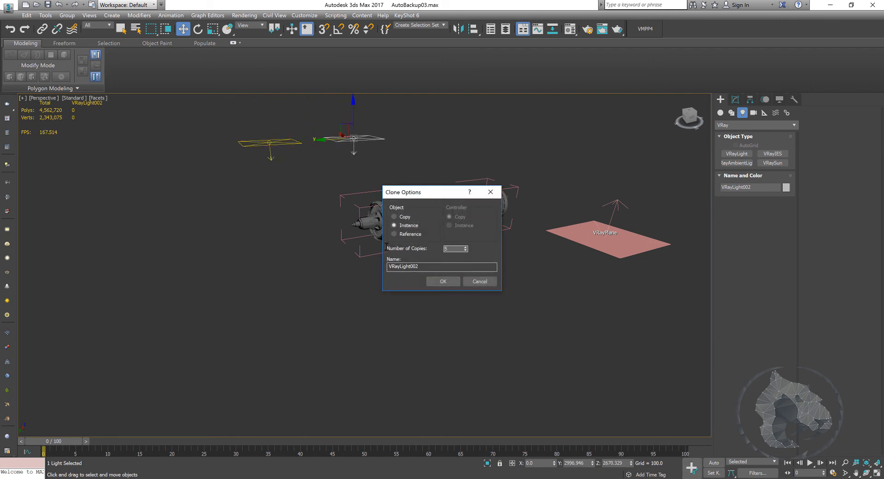
click(443, 282)
mouse_move(474, 281)
alt+middle_down()
mouse_move(479, 286)
mouse_move(454, 261)
mouse_move(562, 262)
mouse_move(414, 275)
mouse_move(476, 250)
mouse_move(428, 257)
mouse_move(438, 243)
mouse_move(396, 286)
alt+middle_up()
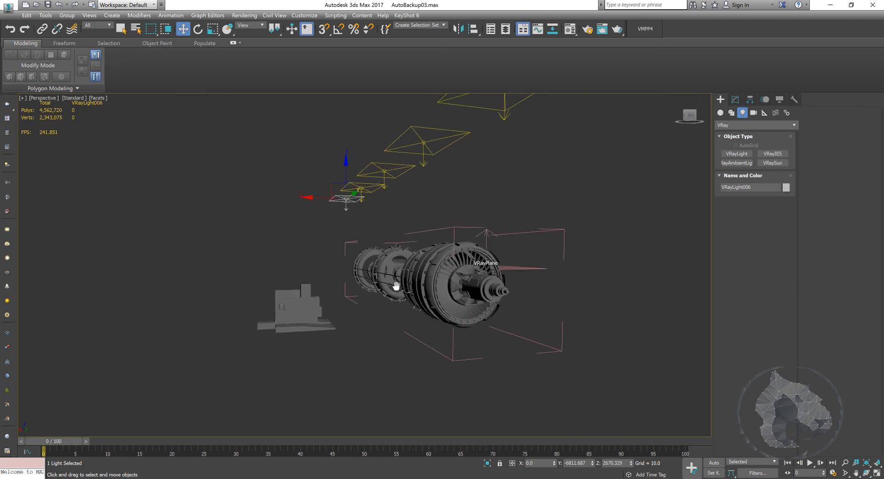
Show safe frames in the Perspective view and frame the engine from its nose end with the support beside it.
click(736, 99)
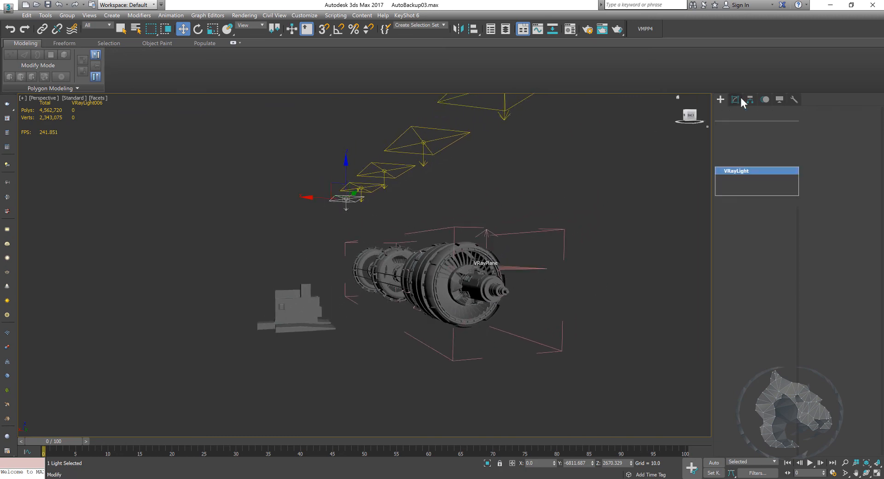
middle_drag(433, 237, 450, 289)
key(shift+f)
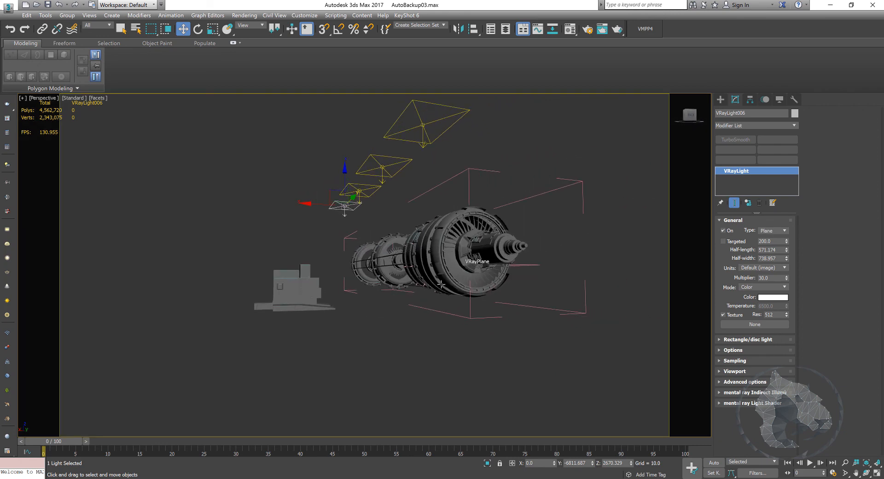
scroll(445, 291, up, 3)
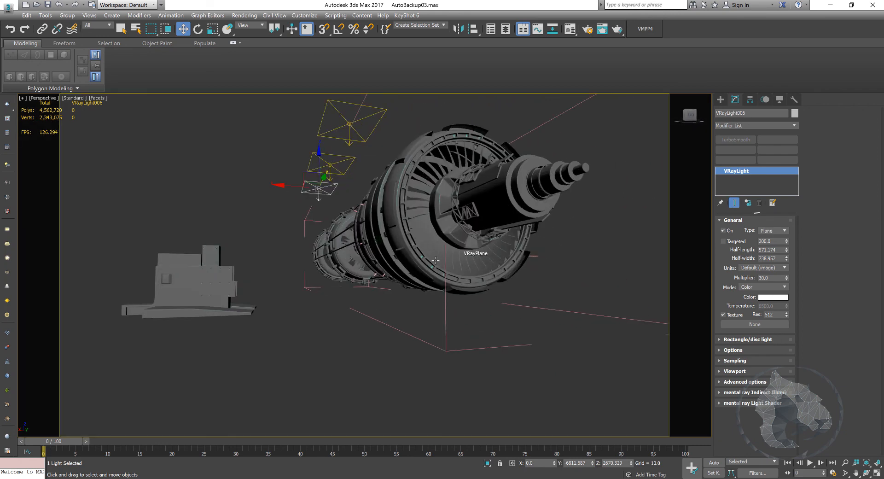
alt+middle_drag(436, 260, 506, 318)
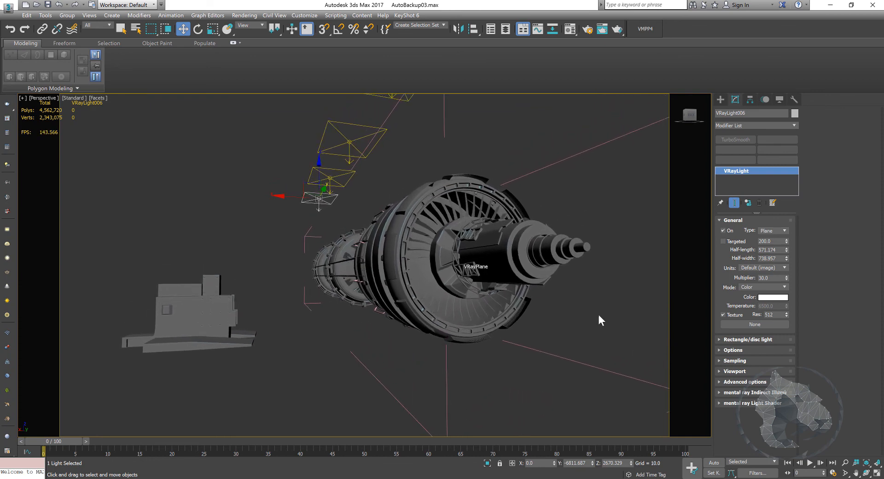
Set the selected VRayLight's Targeted distance to 300.
double_click(771, 240)
text(300)
key(Return)
Switch V-Ray's global illumination settings to Expert mode and enable ambient occlusion at 0.8.
click(7, 147)
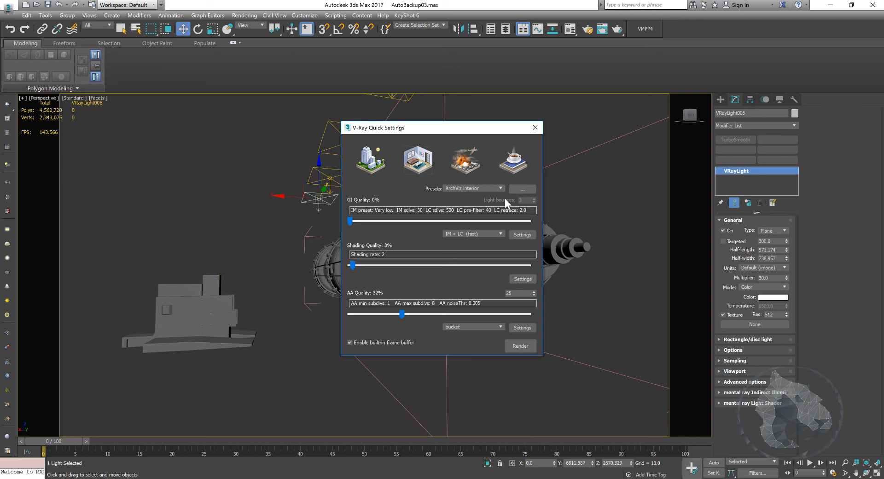
click(535, 128)
click(587, 29)
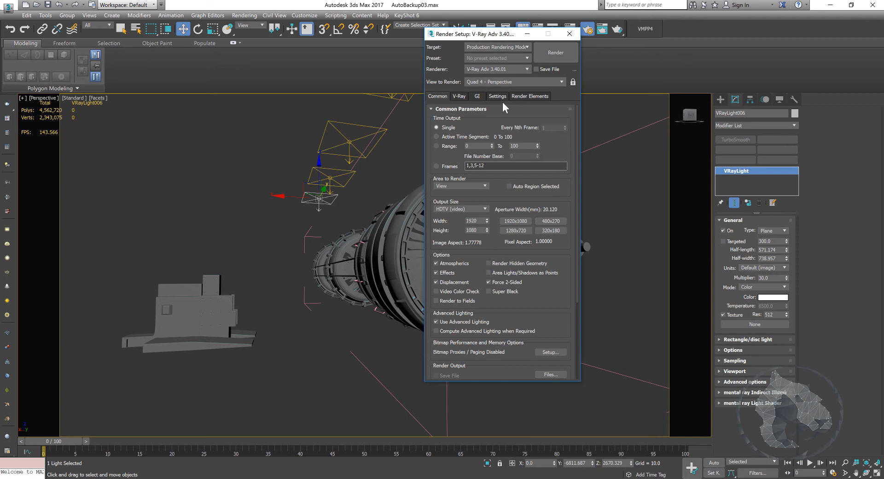
click(477, 96)
click(544, 119)
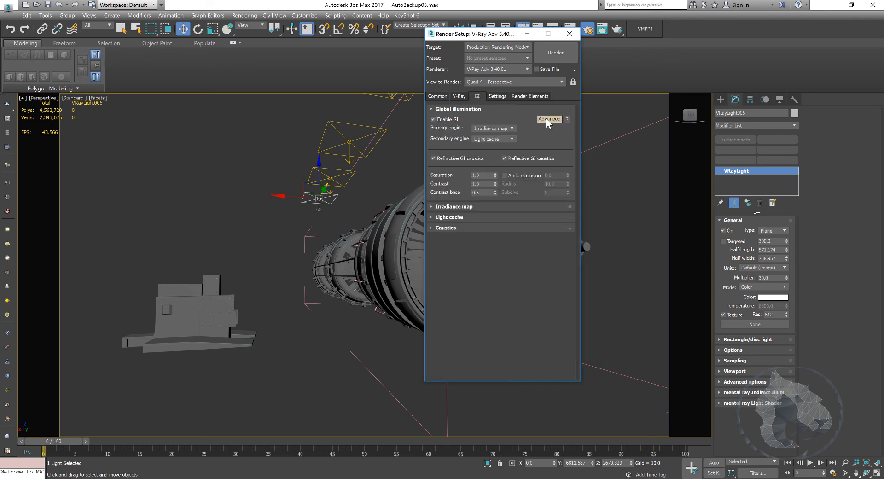
click(570, 33)
Run a test render of the Perspective view in the maximized V-Ray frame buffer, and close it.
click(7, 120)
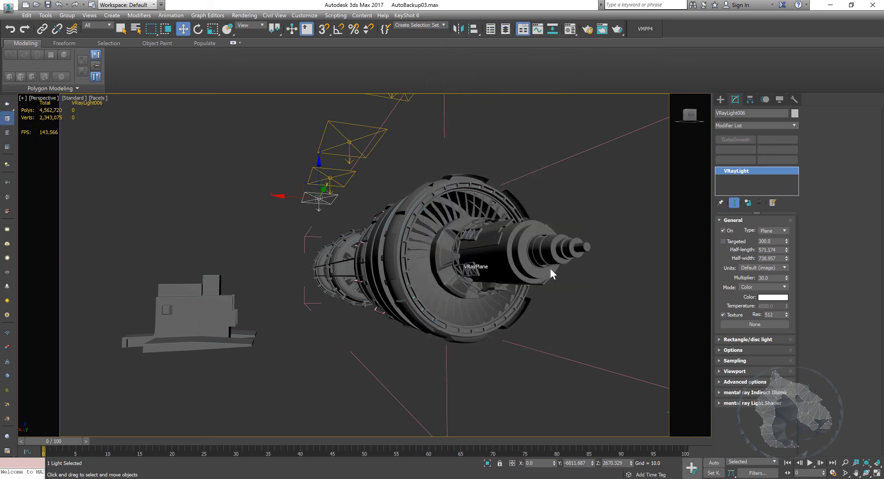
drag(324, 5, 428, 102)
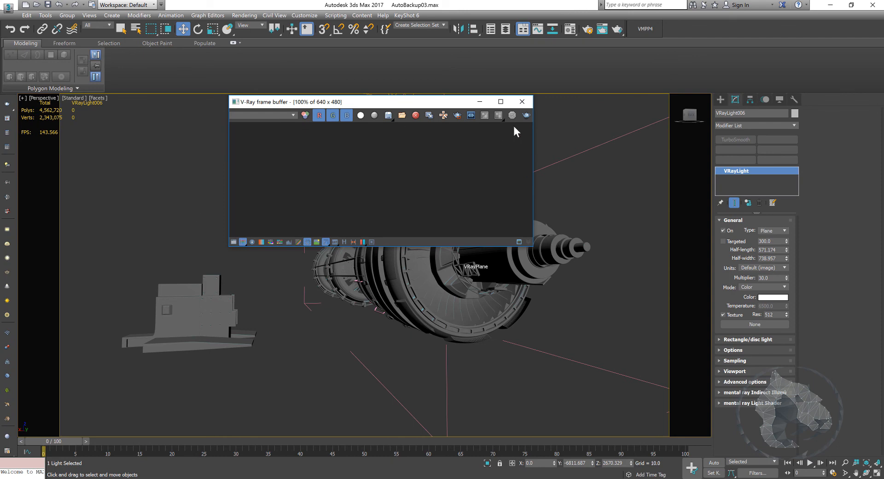
click(505, 101)
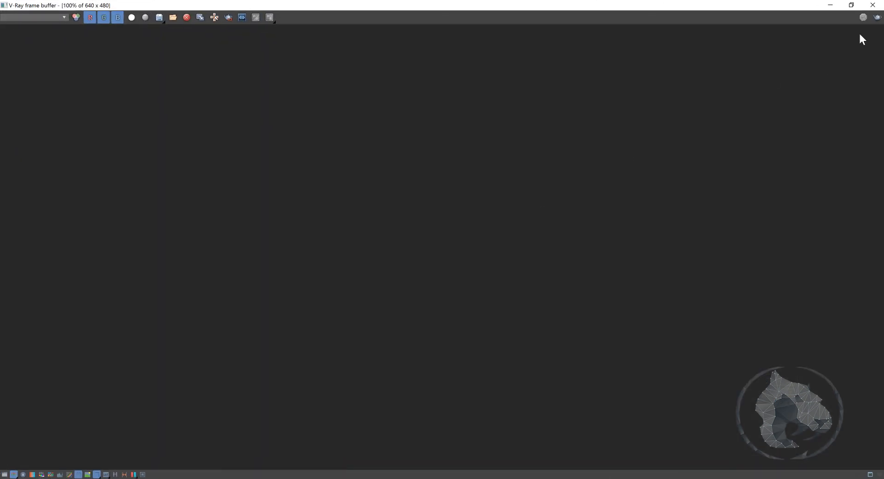
click(874, 20)
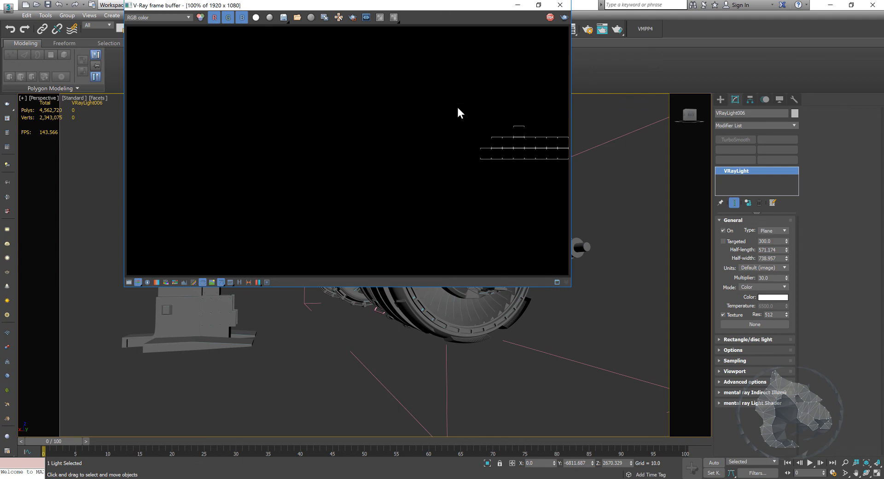
click(561, 7)
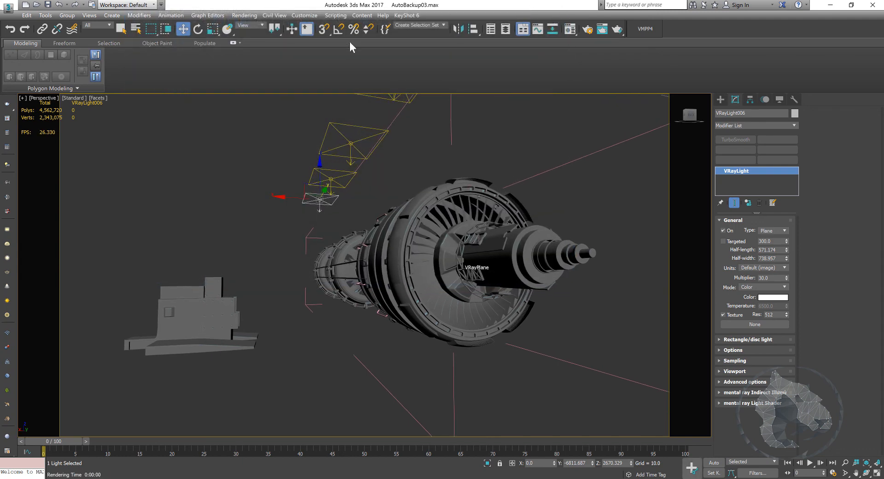
Check the environment and exposure settings, and set the VRayLight's Targeted distance to 500.
key(8)
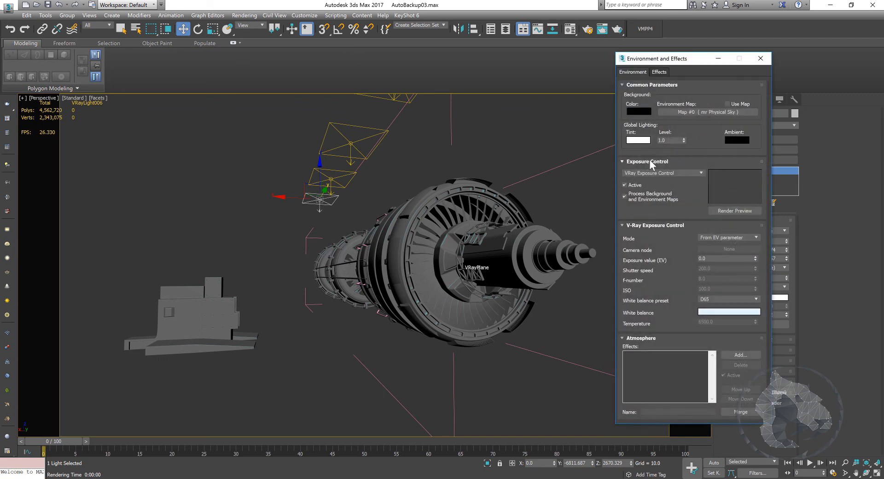
click(760, 59)
double_click(773, 241)
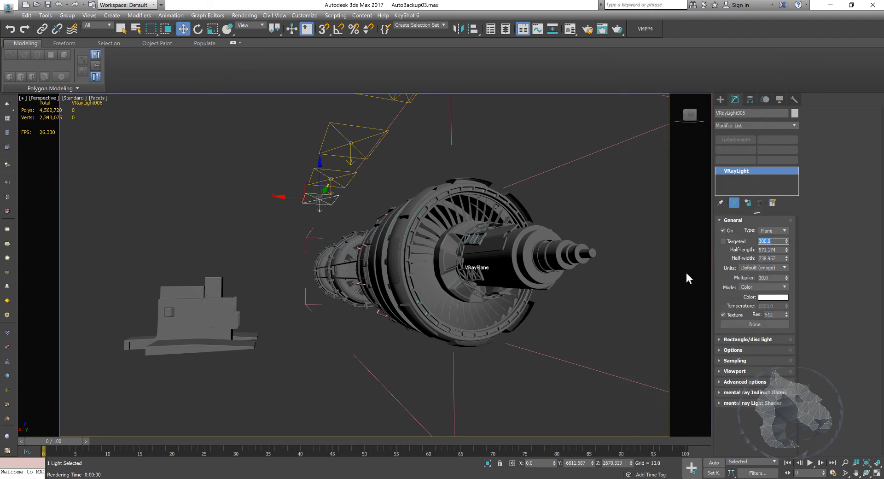
text(500)
key(Return)
Render the Perspective view again with the changed light and close the frame buffer.
click(615, 30)
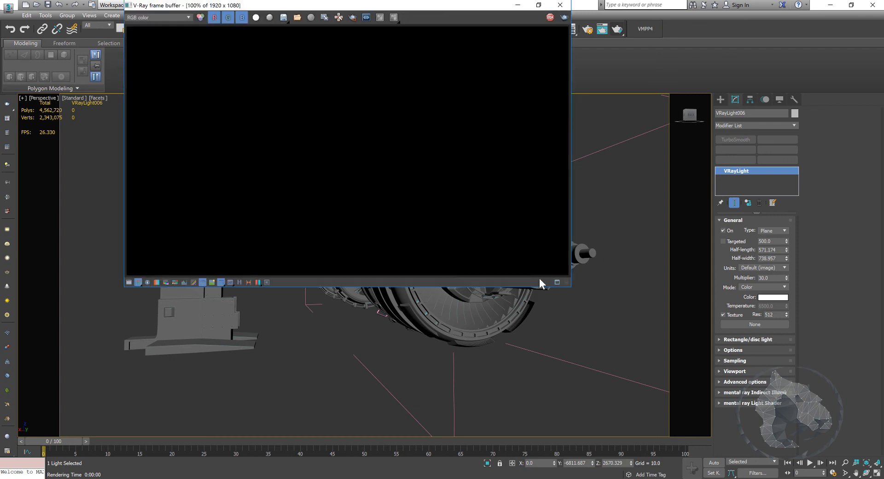
click(538, 5)
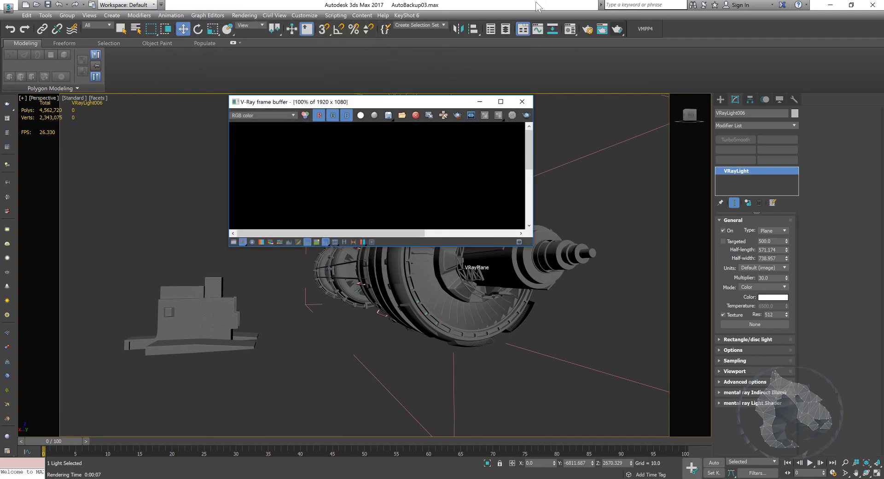
click(522, 101)
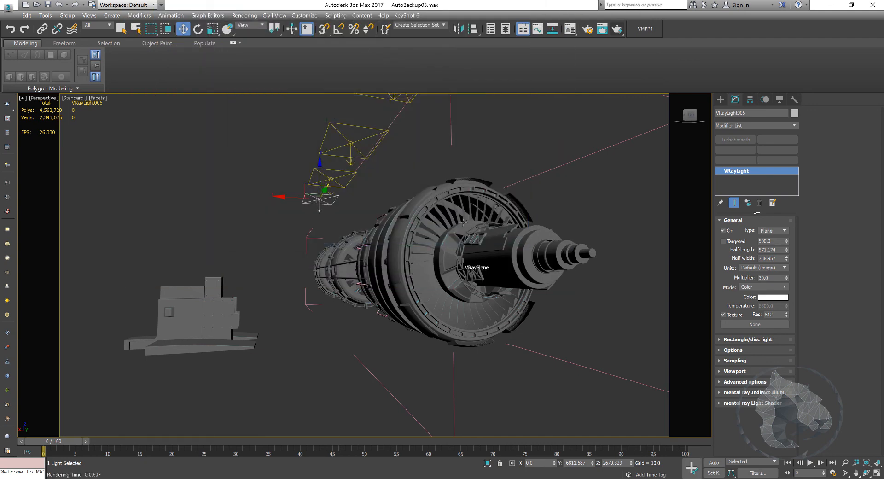
Close the open Engine group through one of its parts, and check that the engine selects as a single group.
click(418, 223)
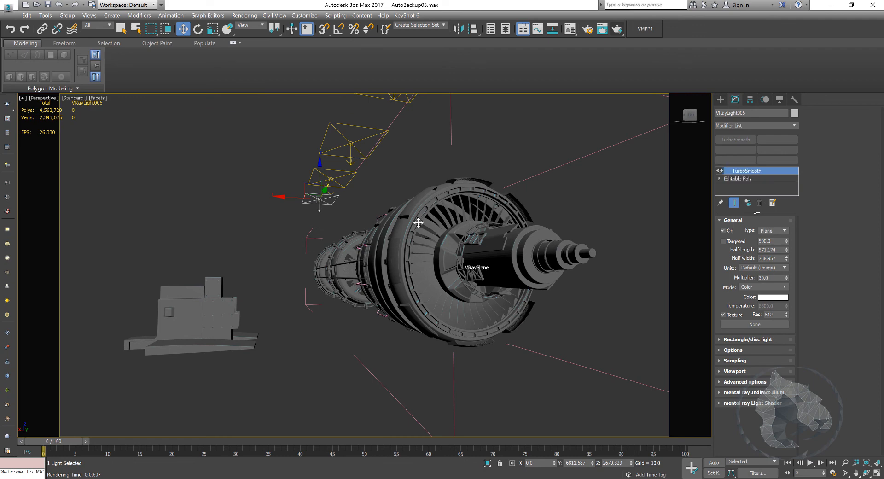
click(66, 15)
click(75, 62)
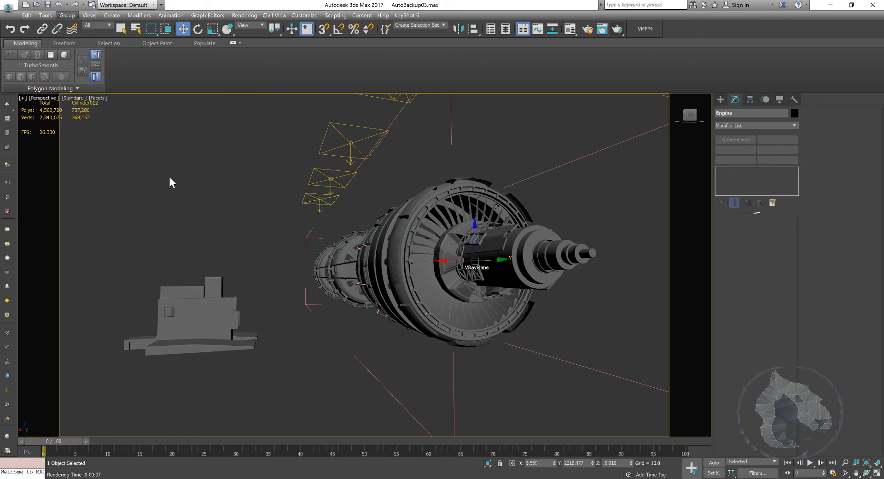
click(276, 237)
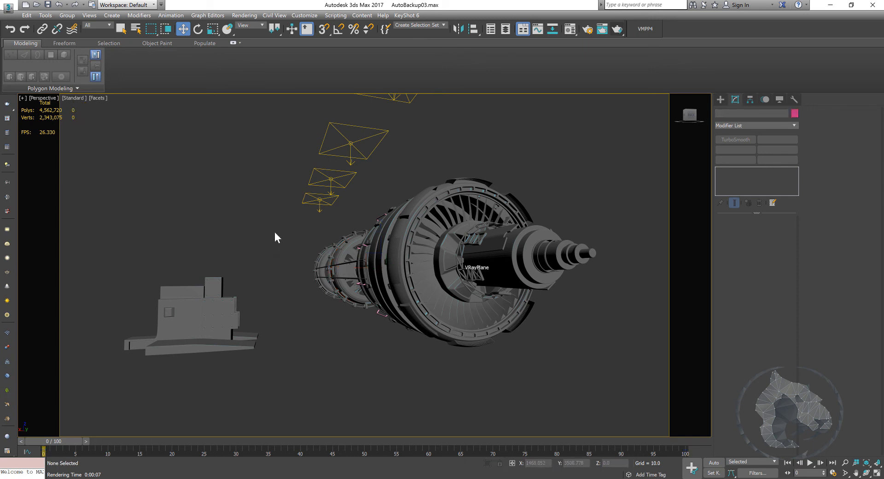
click(407, 235)
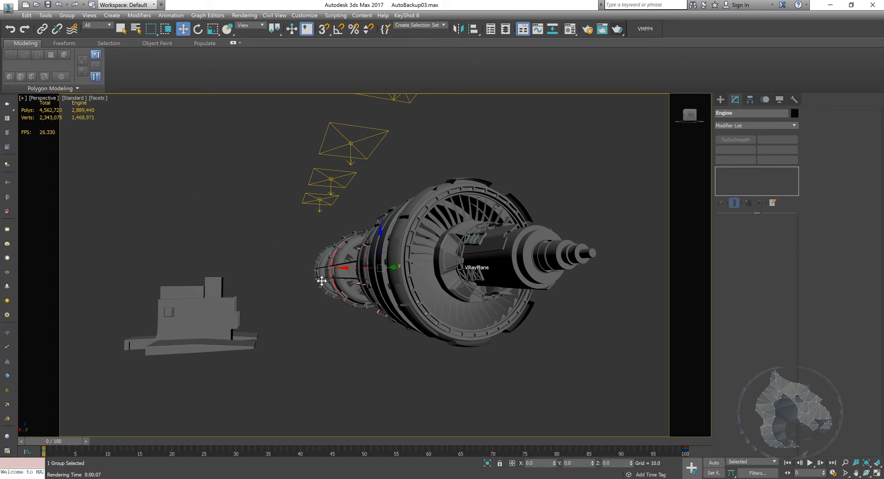
click(312, 354)
drag(288, 241, 446, 290)
click(300, 234)
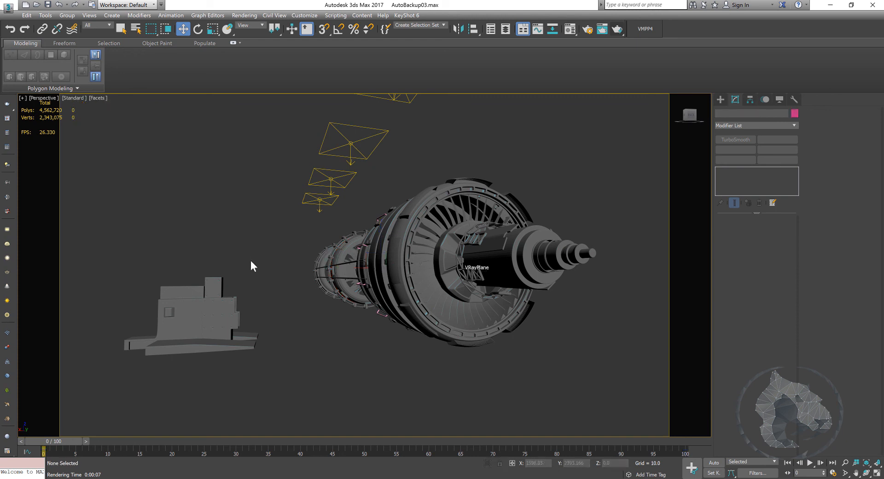
Review the parameters of a light above the engine and the global illumination settings.
middle_drag(253, 230, 286, 252)
click(360, 154)
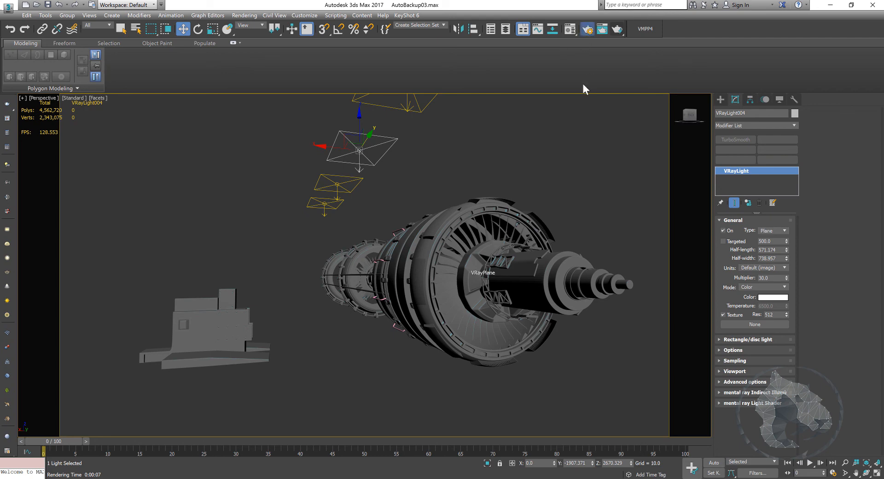
key(F10)
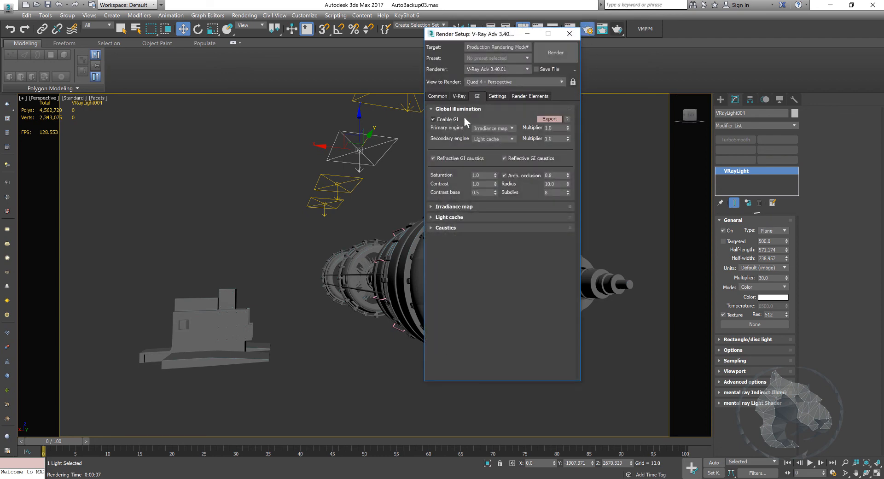
key(F10)
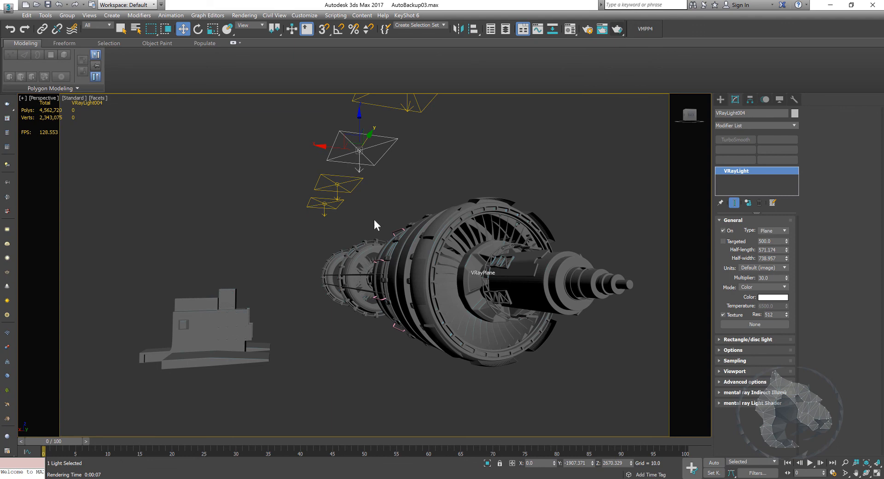
Select the VRayPlane and examine its placement relative to the engine and lights in the Perspective and Top views.
alt+middle_drag(374, 219, 494, 264)
click(601, 276)
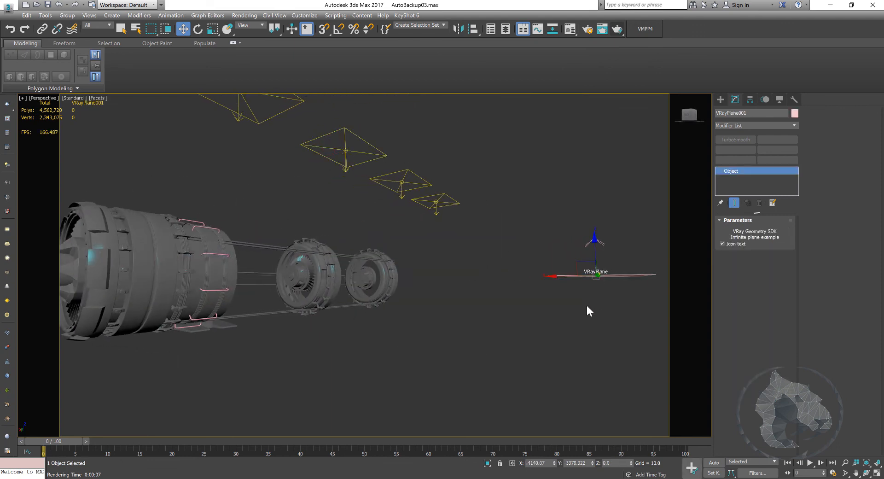
alt+middle_drag(587, 311, 571, 306)
key(alt+w)
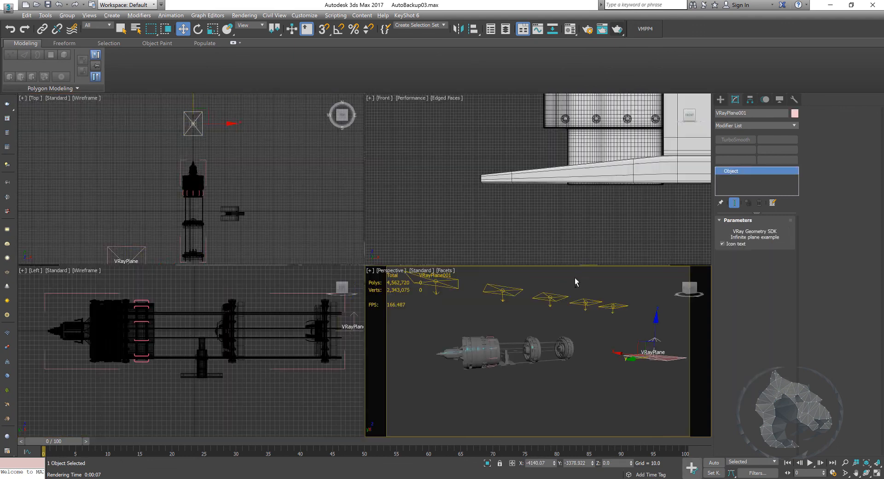
middle_drag(239, 139, 233, 153)
key(alt+w)
key(alt+w)
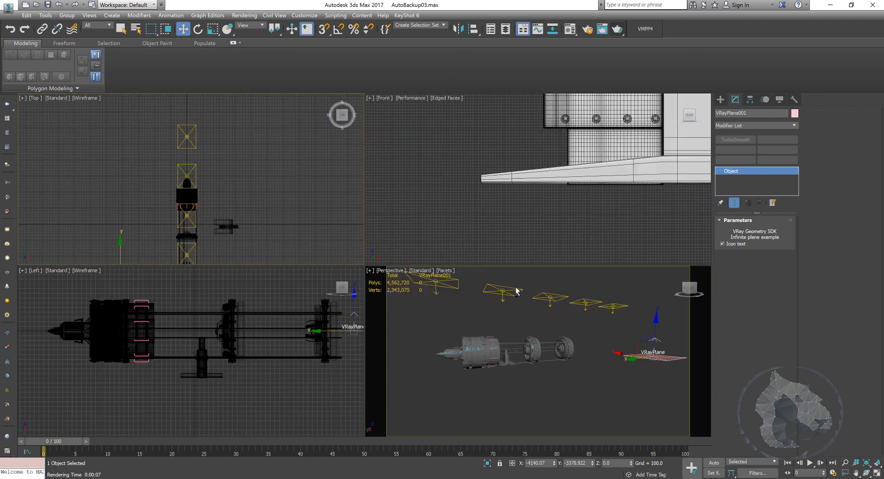
key(alt+w)
scroll(504, 337, up, 3)
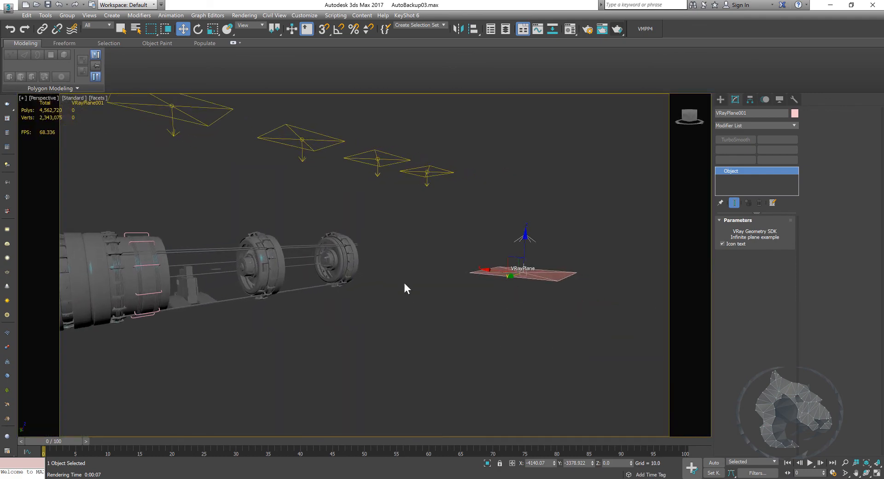
key(alt+w)
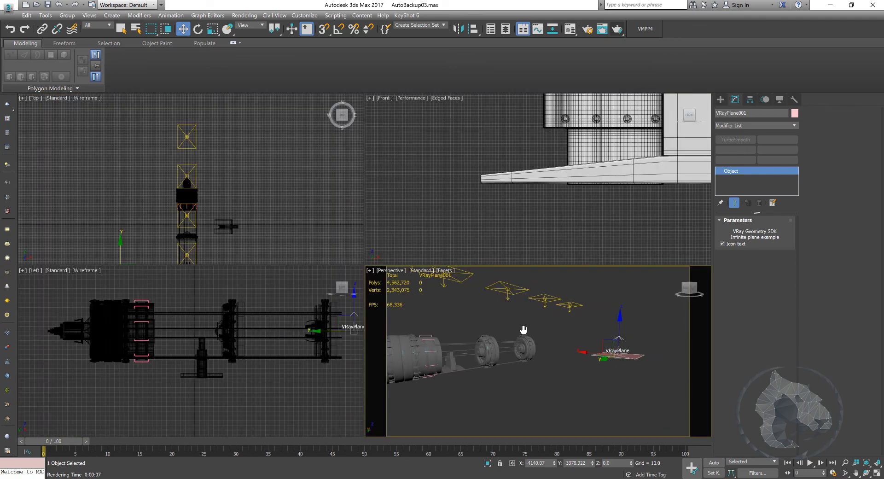
Move the VRayPlane in the Front view to just below the support base, at about X 2580 and Z -1046.
middle_drag(506, 194, 470, 201)
key(alt+w)
key(z)
scroll(438, 221, down, 8)
scroll(394, 215, down, 8)
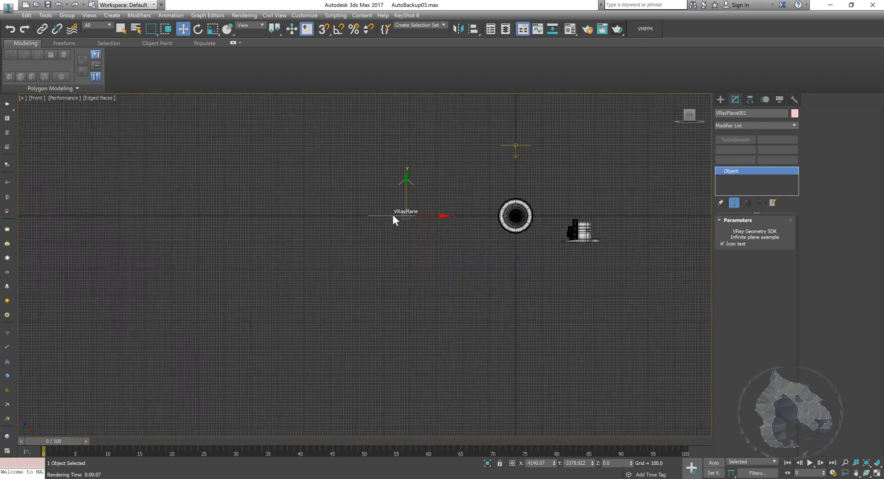
middle_drag(399, 198, 346, 206)
scroll(380, 208, up, 4)
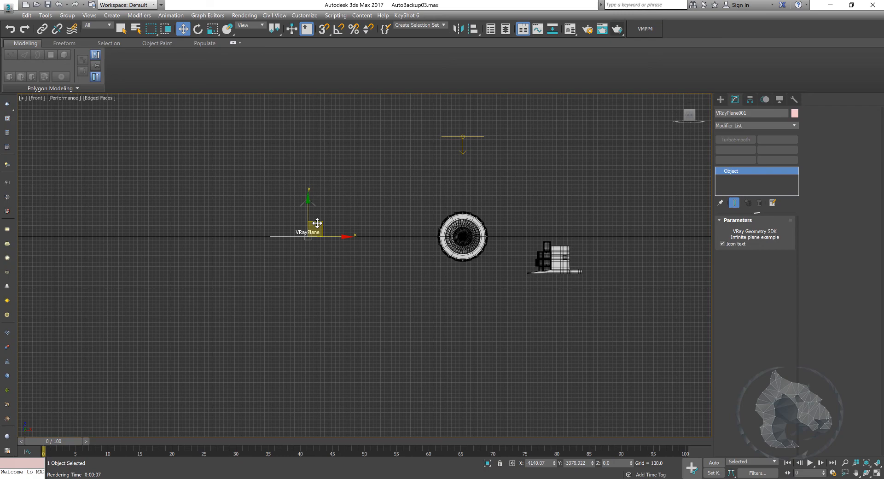
click(466, 255)
click(302, 236)
drag(321, 223, 569, 265)
scroll(546, 256, up, 6)
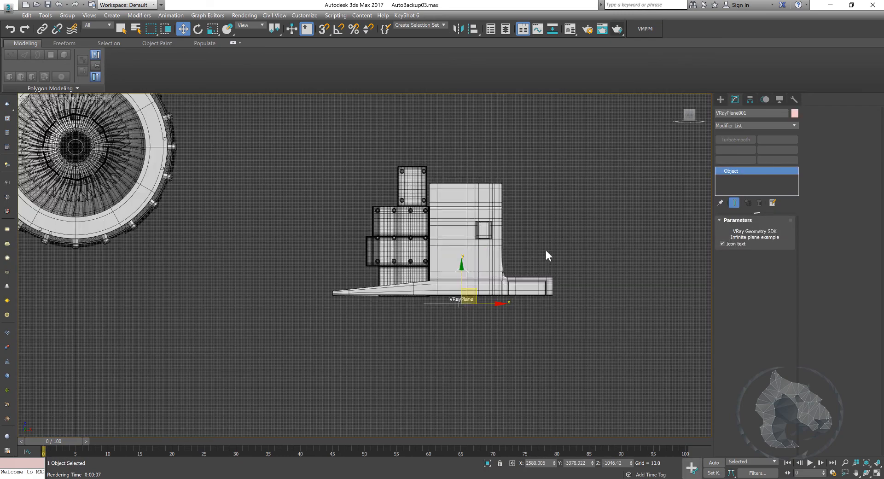
Raise the VRayPlane in the Front view to the underside of the support base, at about Z -993.
scroll(505, 250, up, 6)
middle_drag(501, 269, 486, 219)
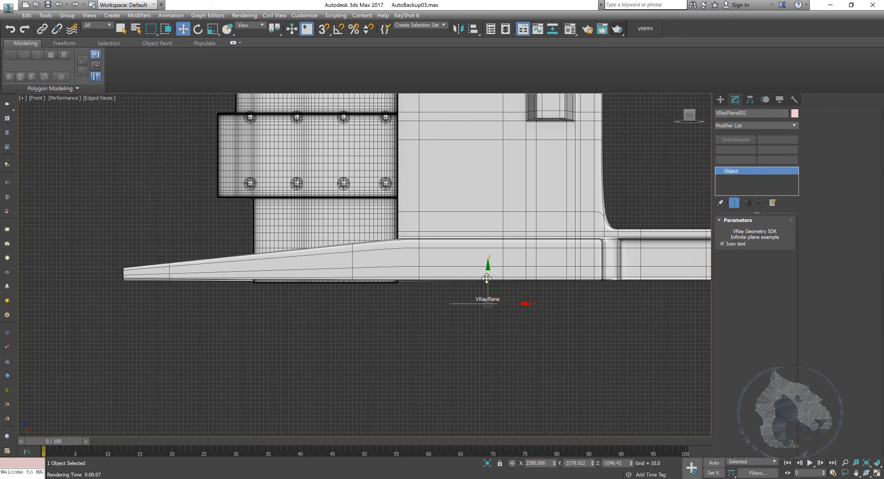
drag(487, 279, 492, 256)
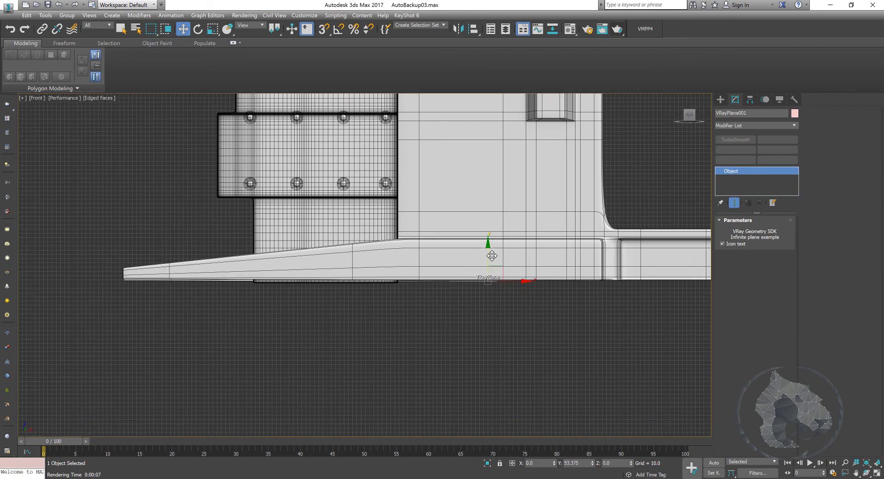
key(alt+w)
key(alt+w)
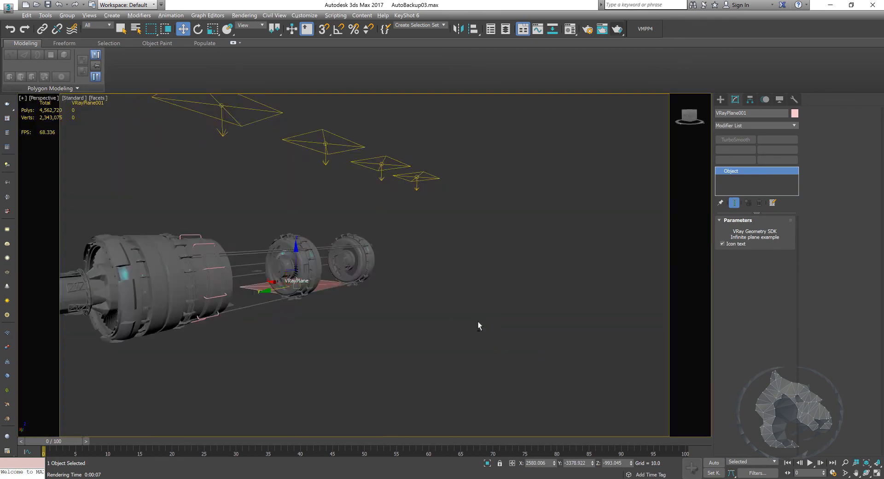
alt+middle_drag(477, 320, 420, 312)
Create a target camera in the Top view at about X 2818, Y 6530, ahead of the engine's nose and aimed back along its length.
key(alt+w)
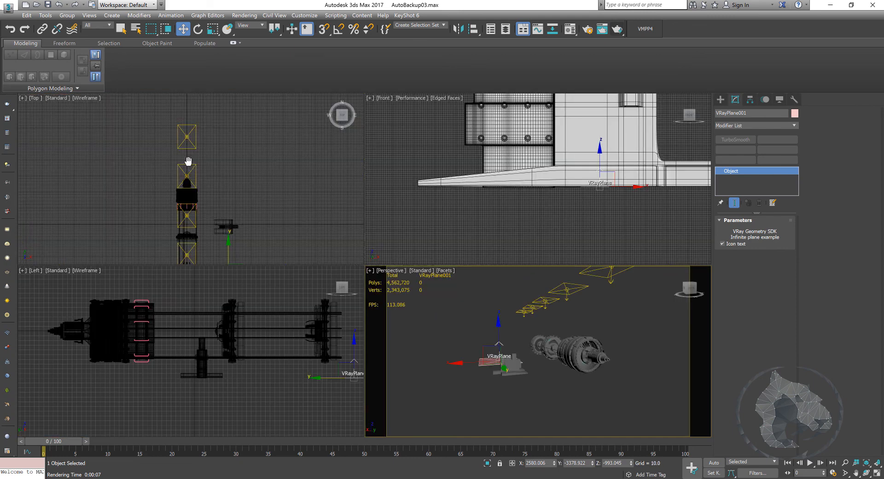
middle_drag(188, 161, 172, 155)
key(alt+w)
scroll(241, 167, down, 3)
middle_drag(238, 181, 271, 182)
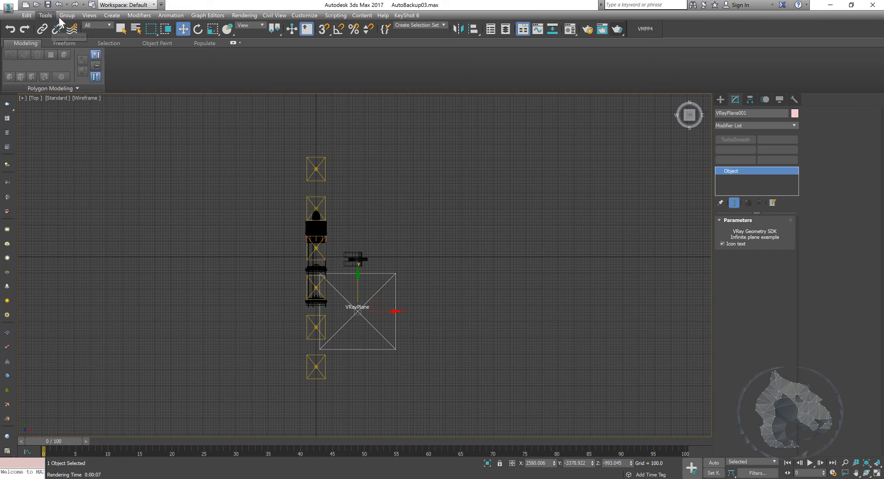
click(112, 15)
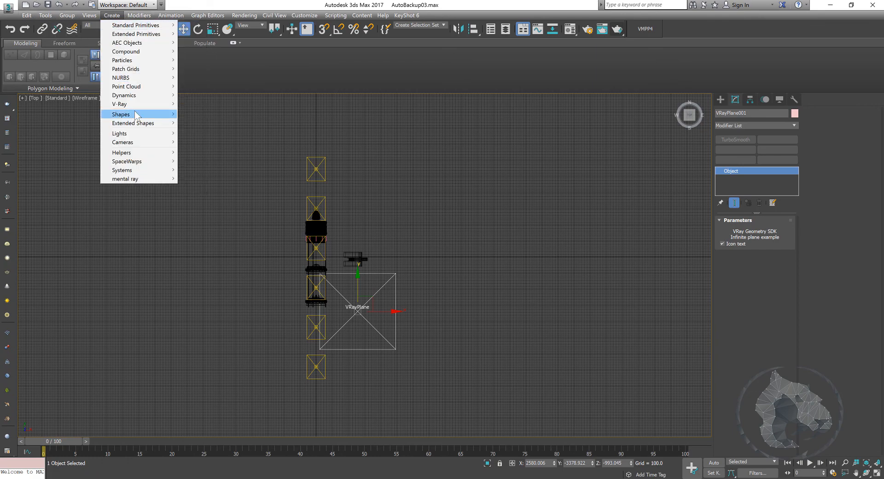
mouse_move(133, 144)
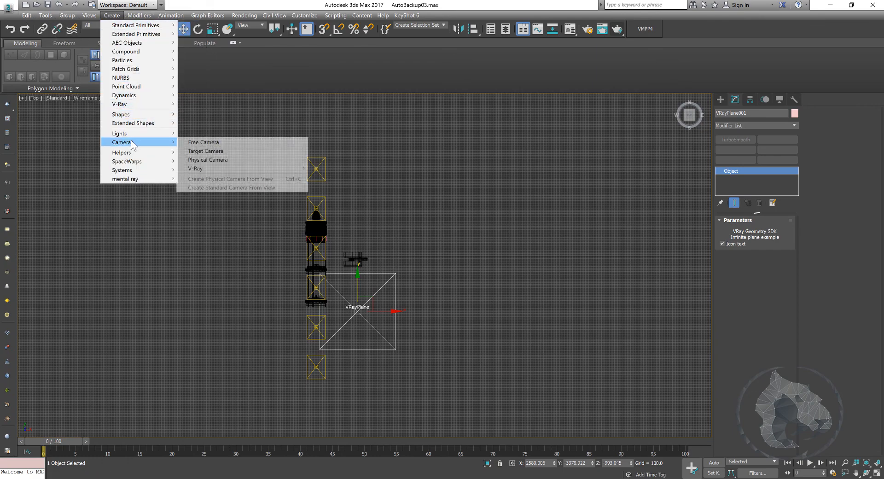
click(205, 152)
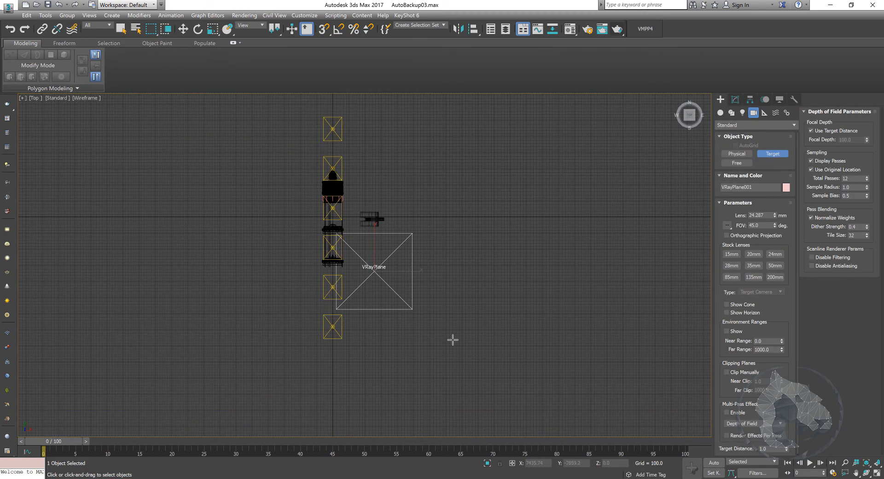
middle_drag(417, 168, 425, 192)
middle_drag(344, 146, 354, 162)
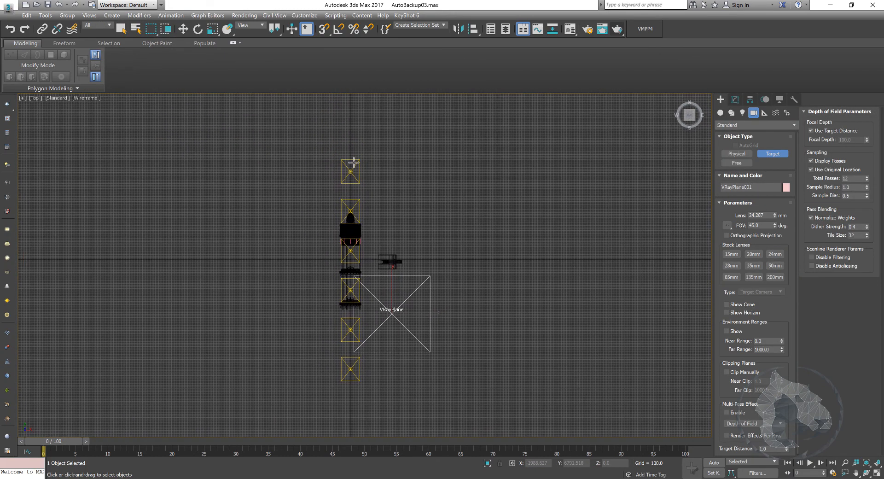
scroll(354, 161, up, 2)
drag(411, 166, 348, 332)
Raise the camera to about Z 544 and frame the engine and support base through the camera view.
key(w)
key(alt+w)
middle_click(466, 330)
key(alt+w)
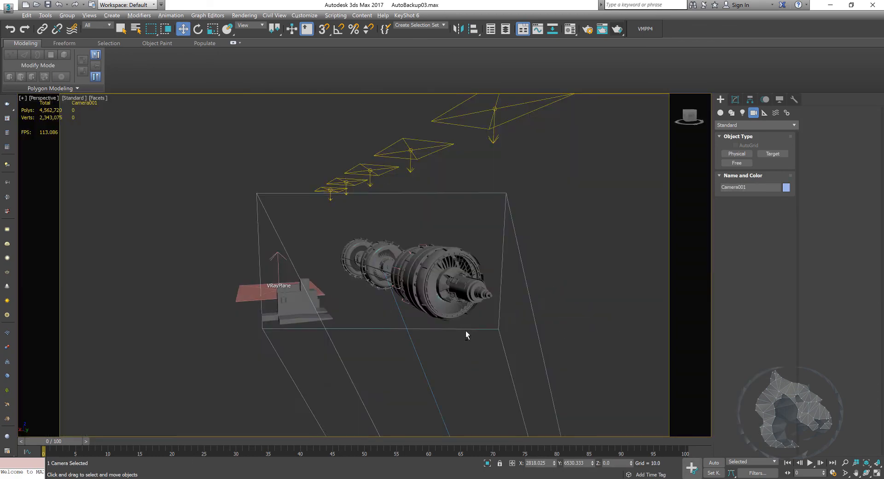
alt+middle_drag(466, 331, 479, 328)
middle_drag(479, 328, 413, 306)
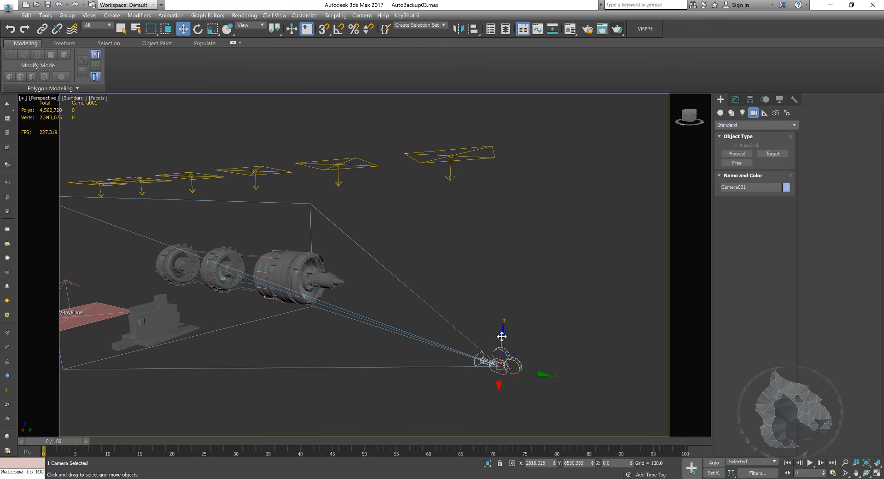
drag(502, 337, 487, 284)
key(c)
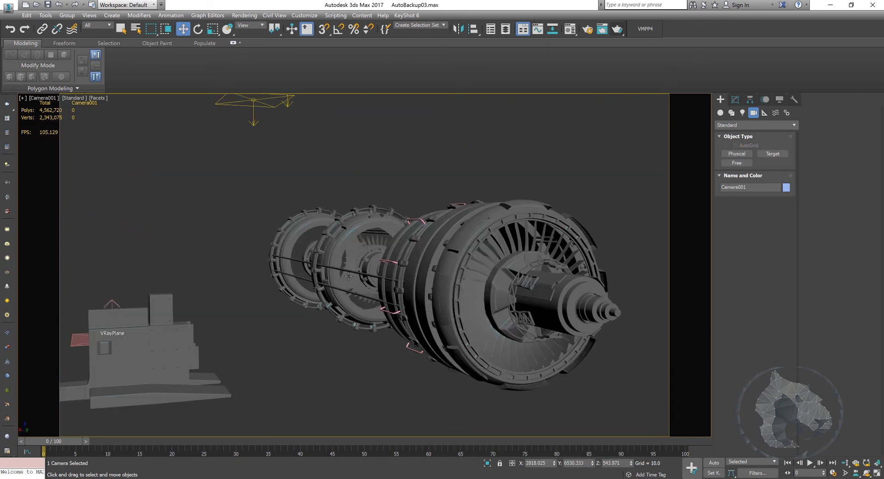
middle_drag(348, 276, 366, 252)
Try the 20, 35, 50, 135 and 15 mm stock lenses on the camera and return to 20 mm.
click(735, 101)
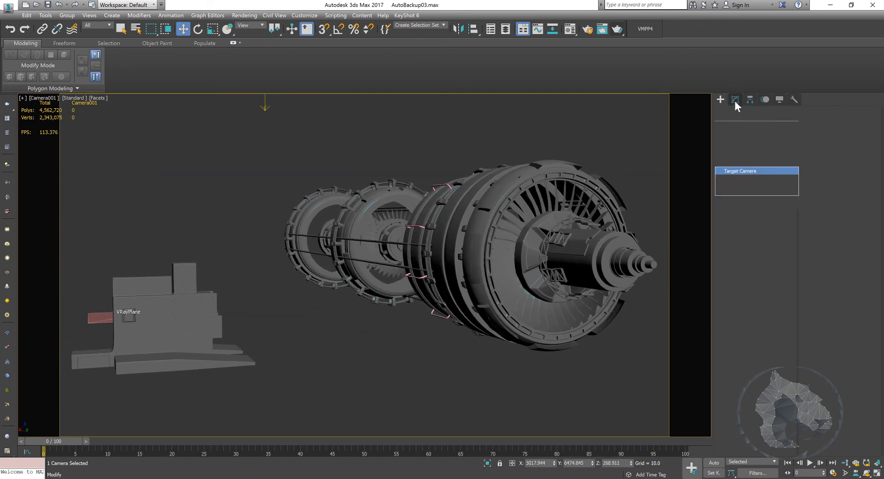
click(753, 270)
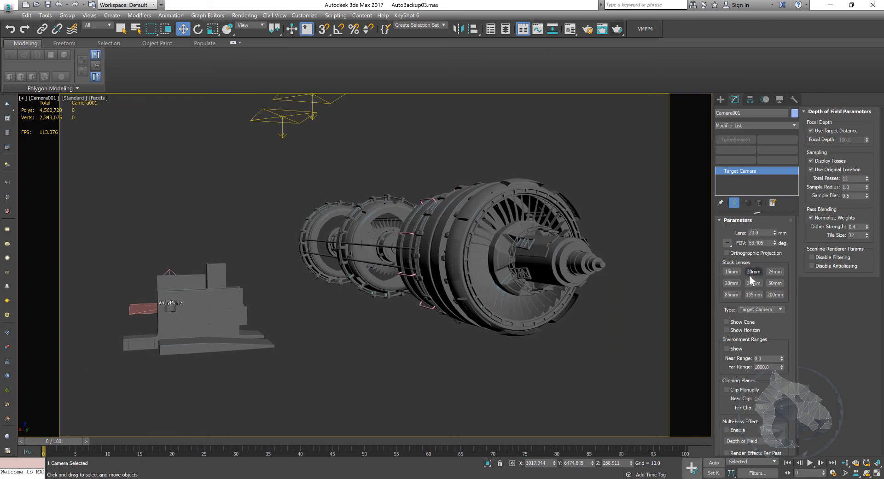
click(753, 282)
click(775, 283)
click(753, 294)
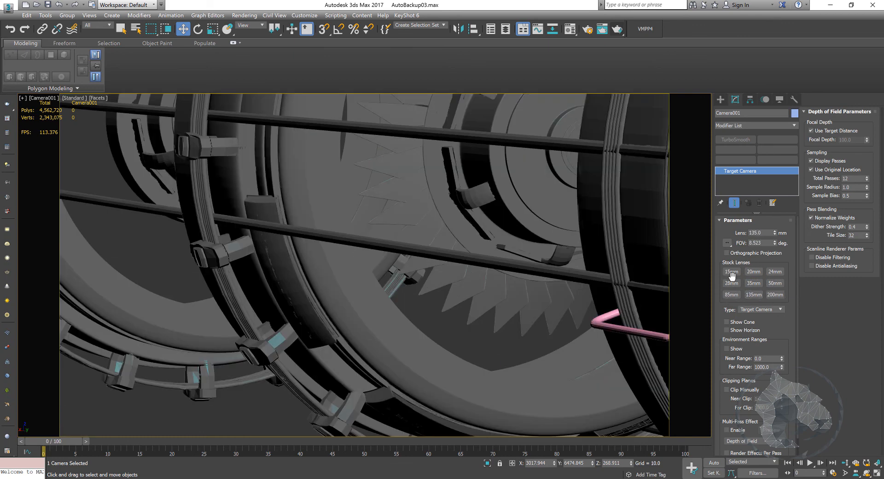
click(731, 272)
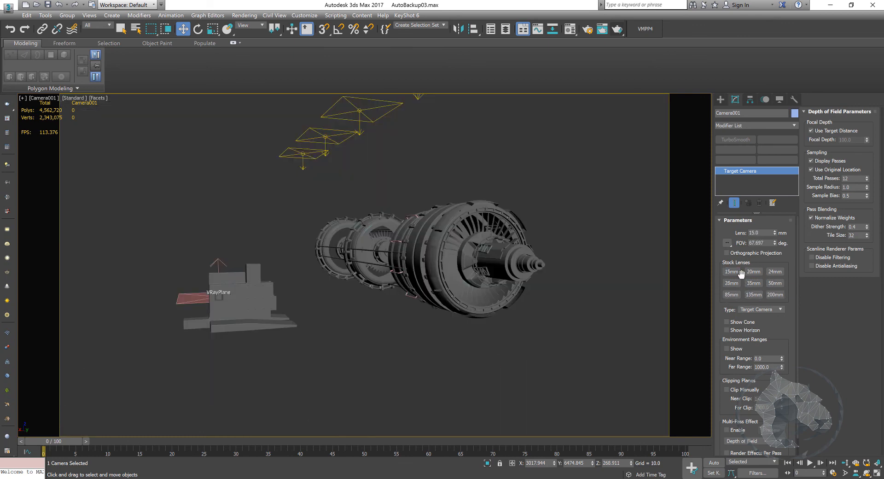
click(754, 272)
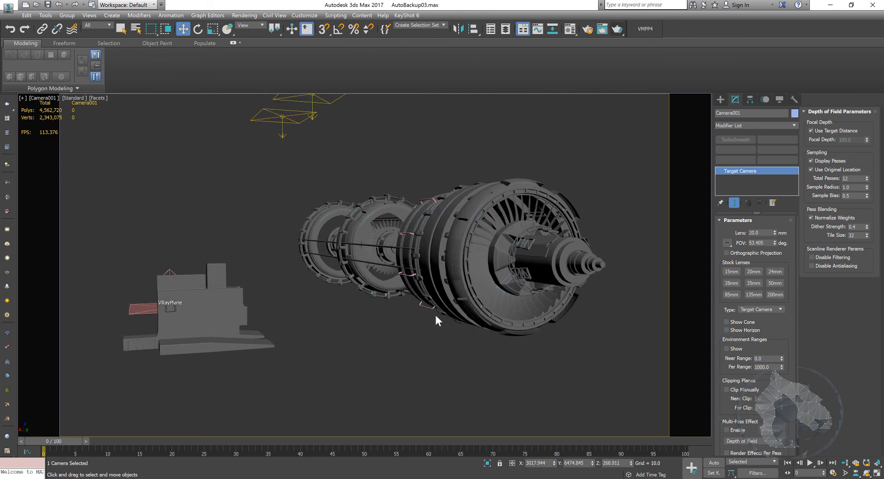
Set the camera's lens to 26 mm and pan the camera to reframe the engine and support base.
middle_drag(435, 315, 411, 311)
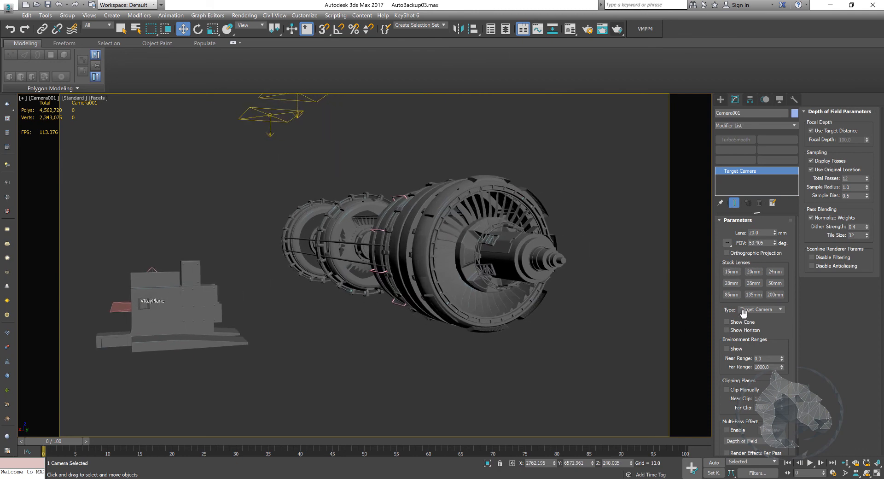
drag(775, 232, 775, 231)
middle_drag(349, 326, 379, 309)
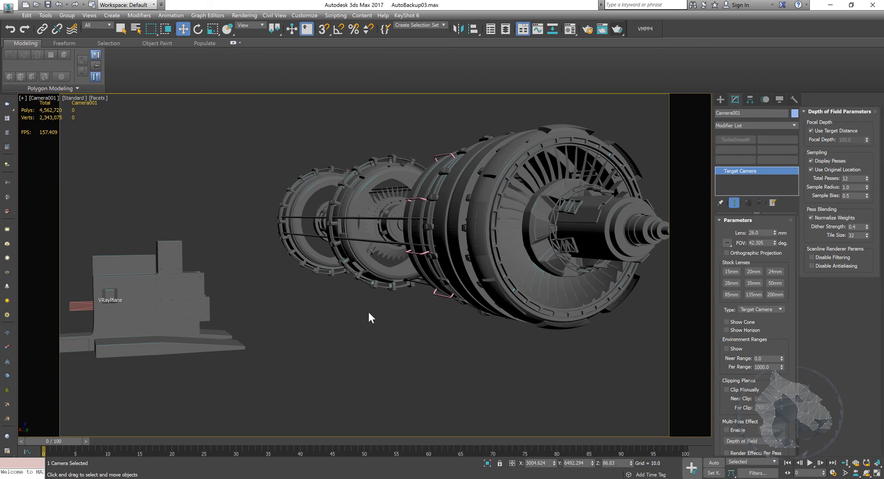
Dolly the camera back to fit the whole engine and support base in the frame, and render the camera view.
click(845, 462)
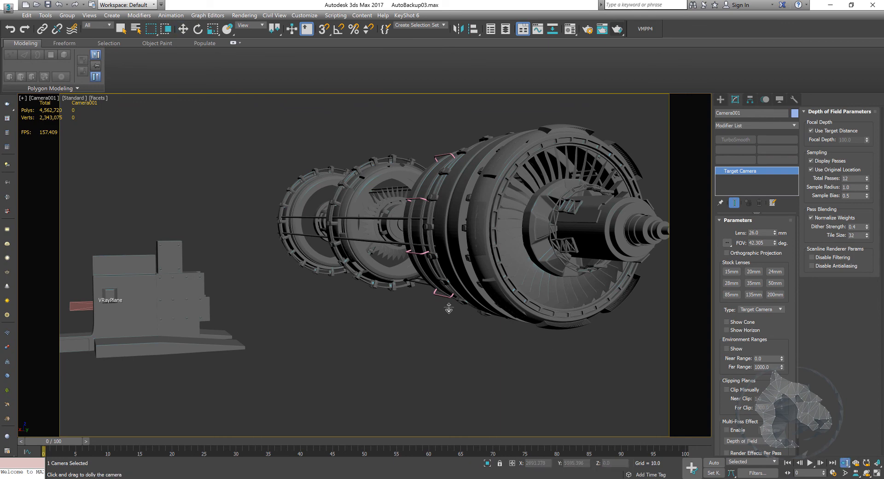
drag(437, 301, 439, 310)
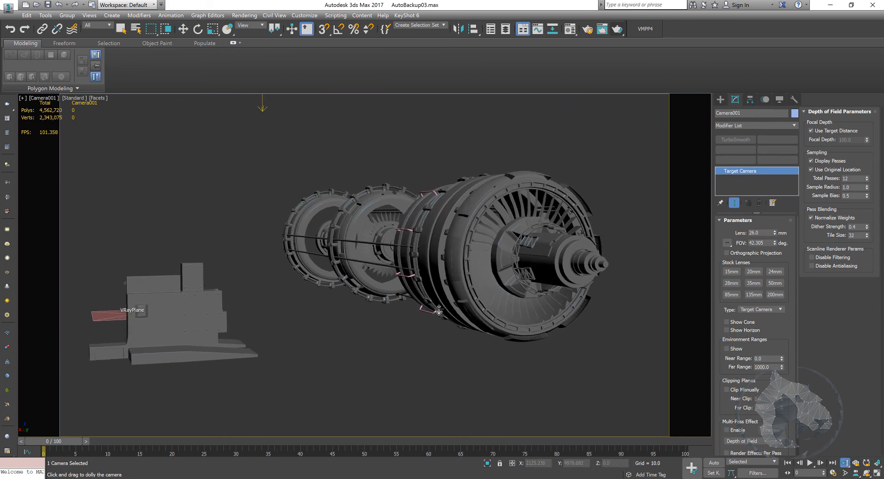
click(617, 29)
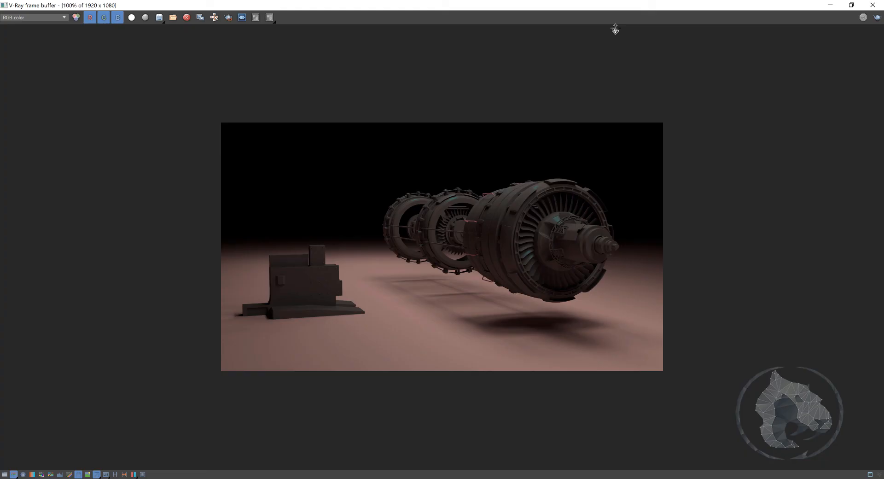